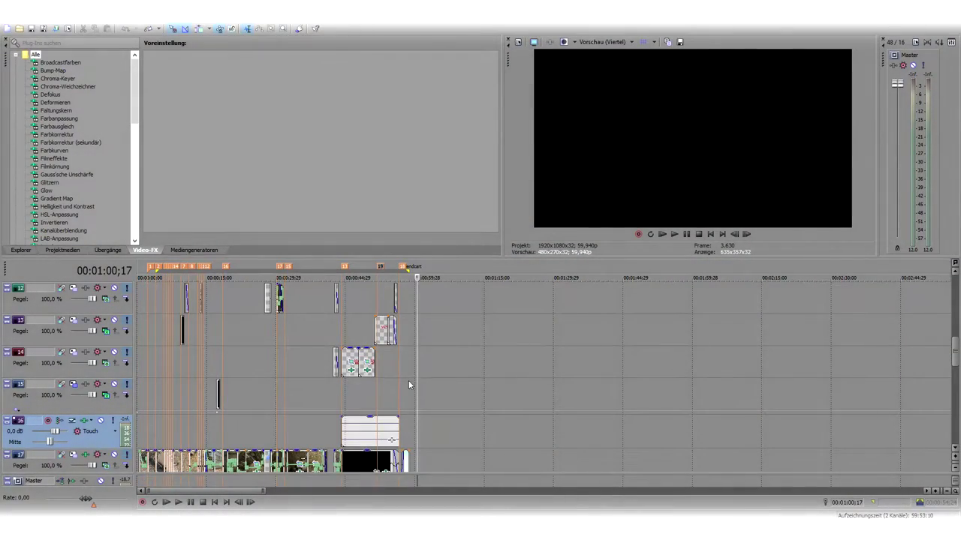
Examine the project's timeline, from the overlay video tracks down to the main video and audio tracks
scroll(480, 387, "up", 2)
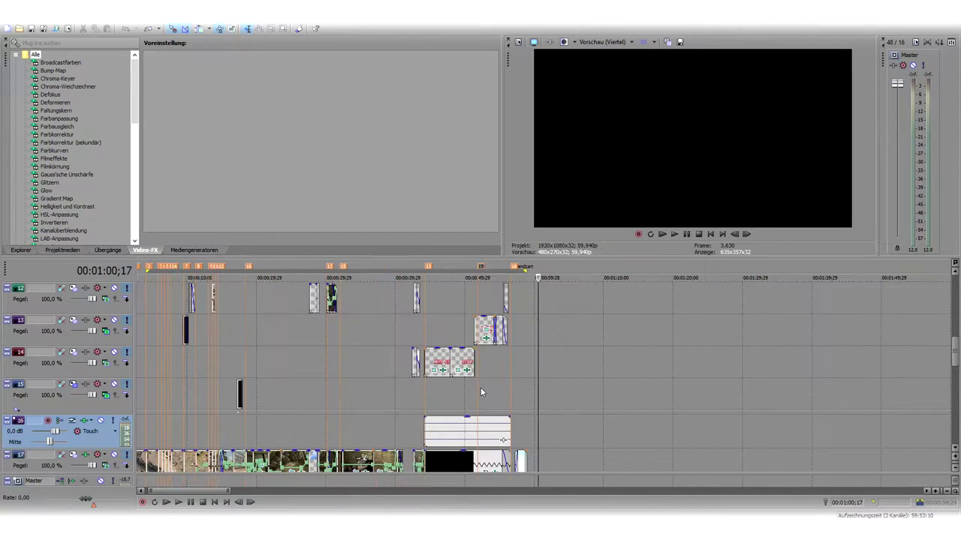
scroll(480, 387, "down", 4)
left_click_drag(958, 362, 958, 383)
scroll(557, 389, "down", 2)
scroll(558, 389, "up", 3)
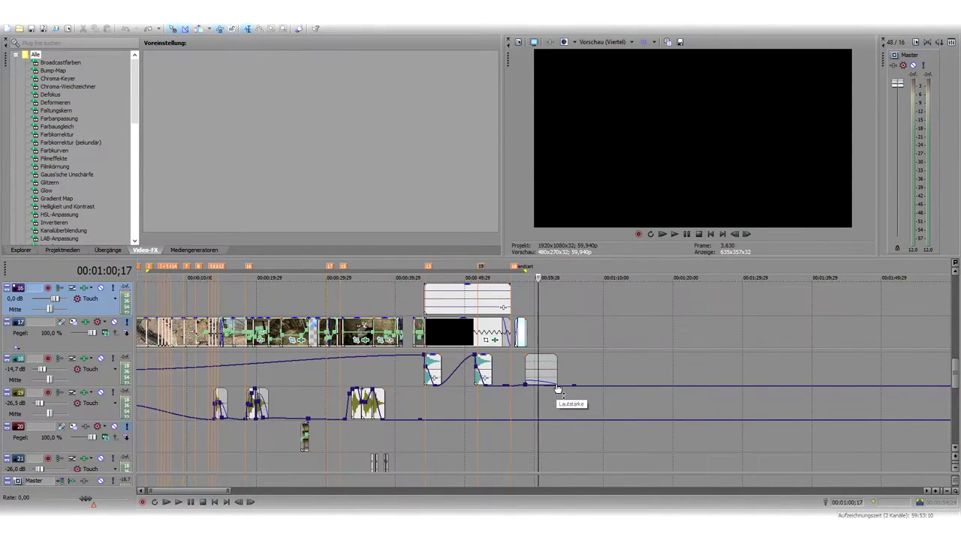
left_click(102, 346)
left_click(598, 301)
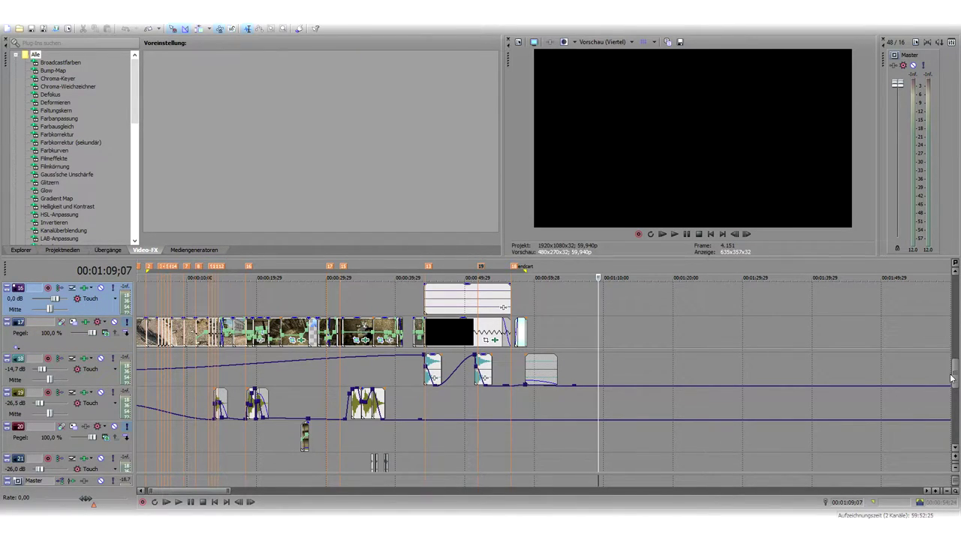
scroll(950, 379, "up", 4)
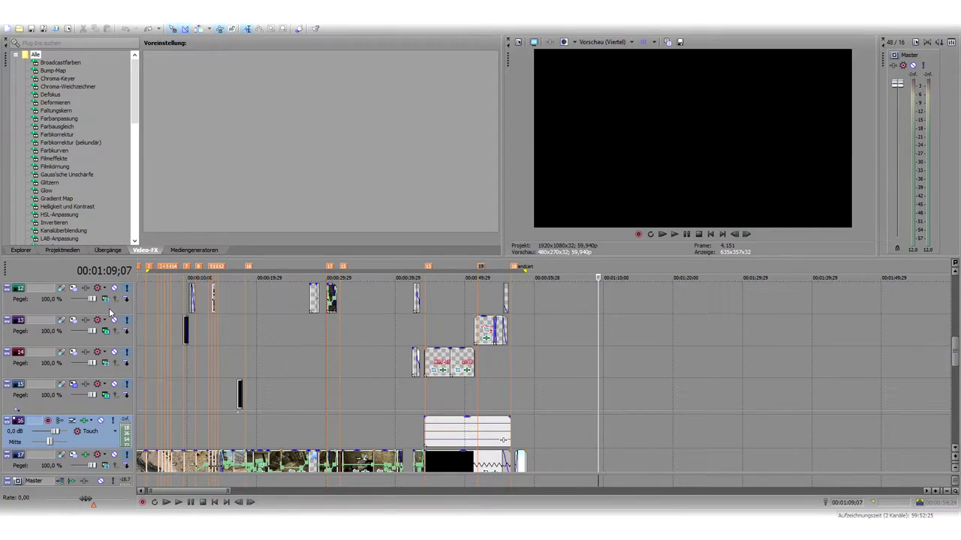
Go through the overlay video tracks 12 to 15 to examine the layers above the main video track
left_click(110, 312)
left_click(112, 334)
left_click(115, 371)
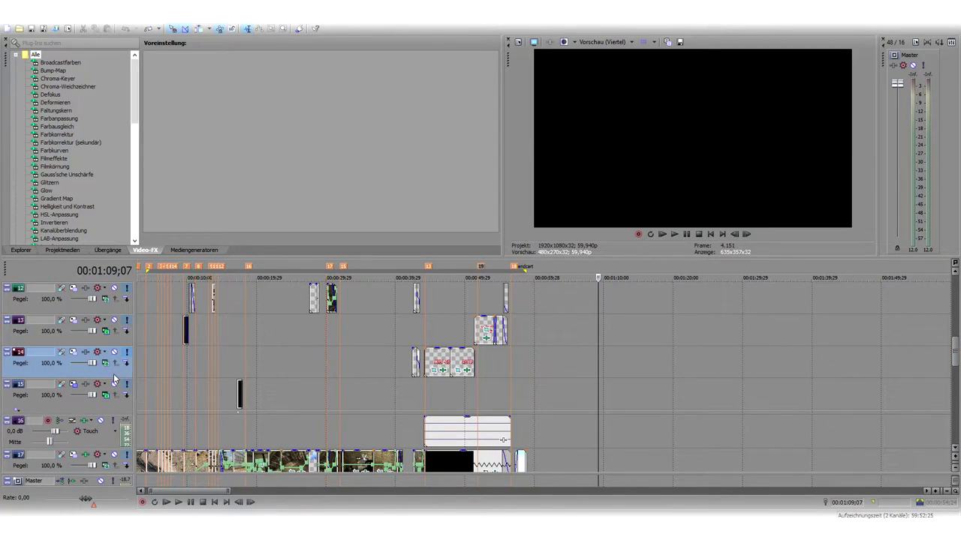
left_click(121, 412)
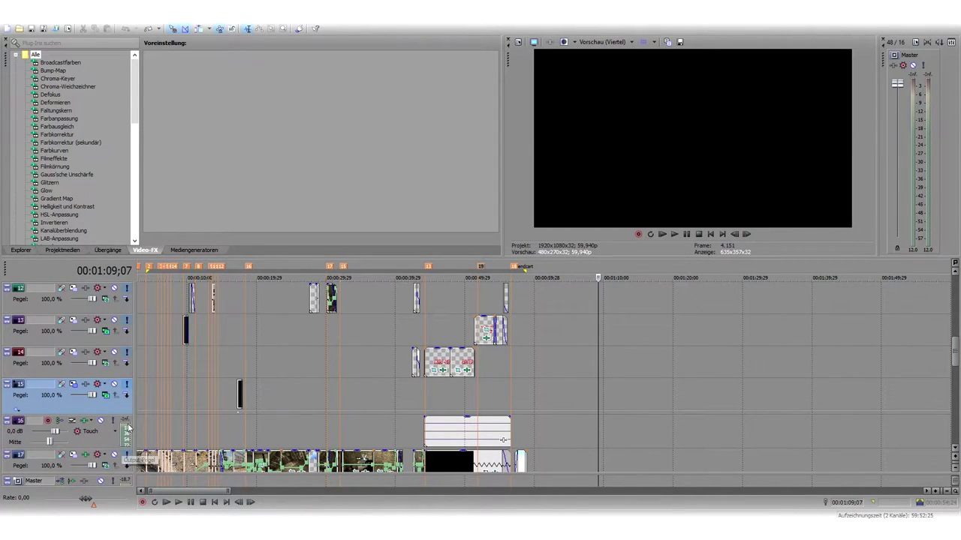
left_click_drag(956, 355, 956, 372)
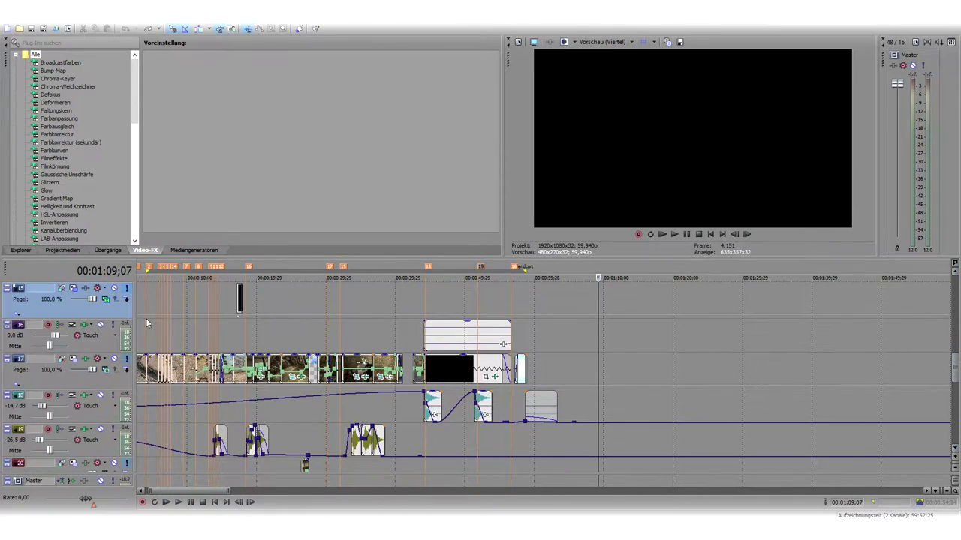
Select the main video track and mark the time range from 00:00:00;13 to 00:00:06;23
left_click(108, 383)
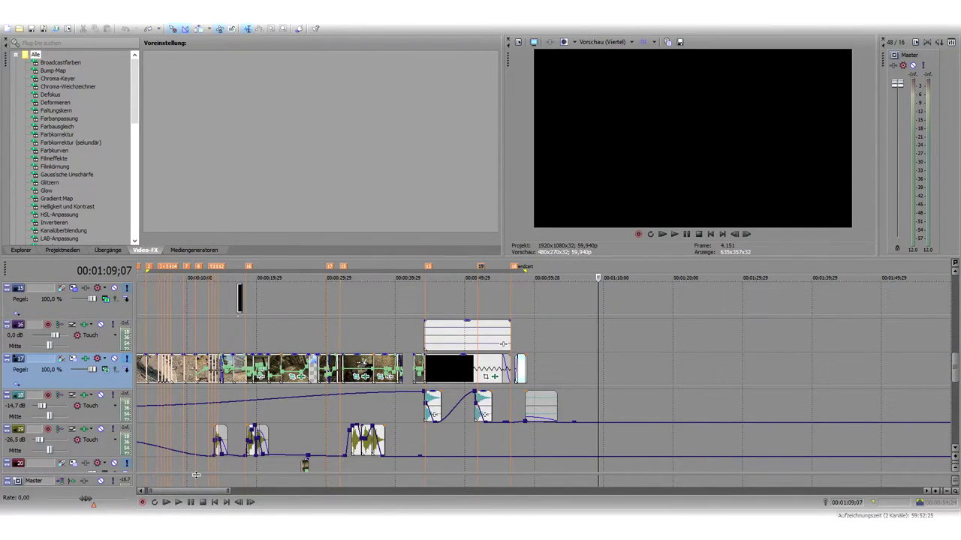
left_click_drag(197, 492, 185, 492)
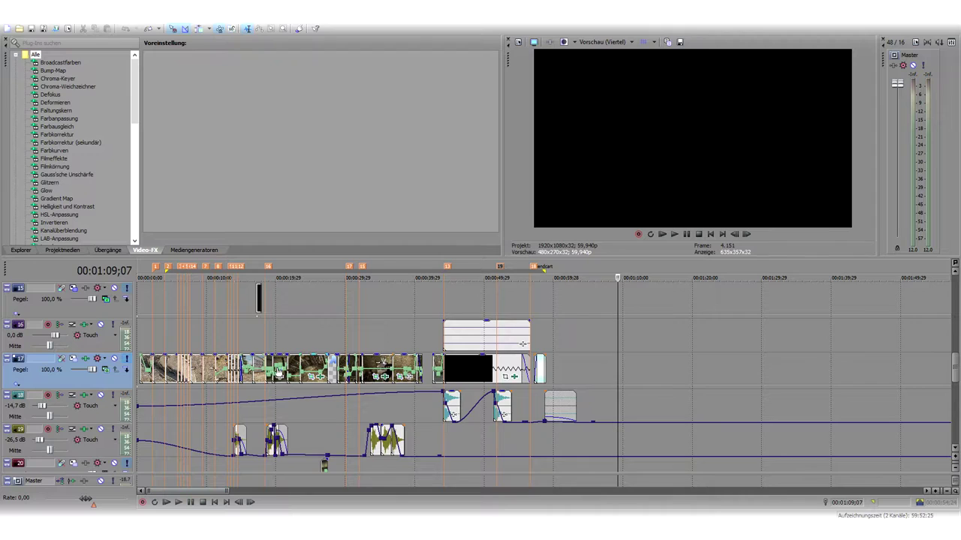
left_click_drag(147, 394, 184, 409)
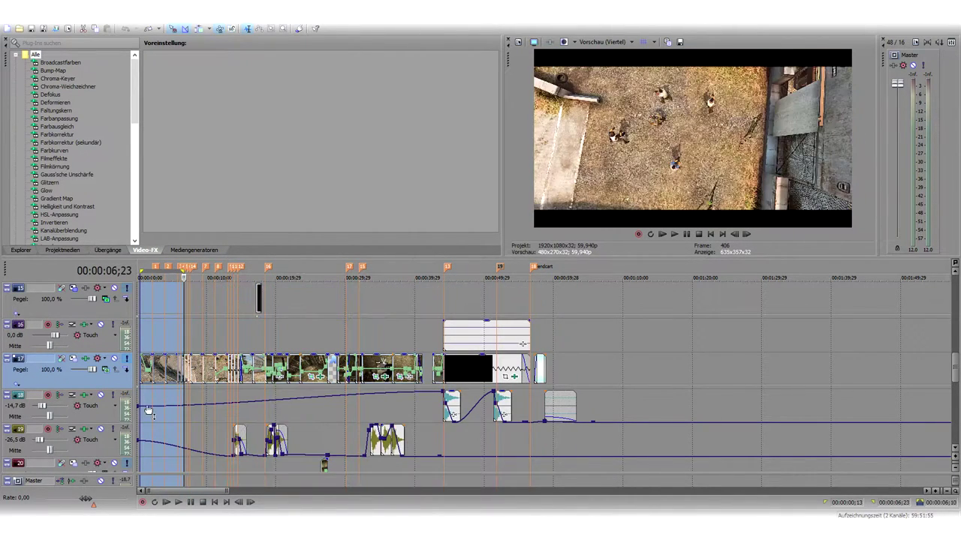
Go through the audio tracks 21 to 25 to examine the sound effects above the music track
left_click_drag(958, 378, 958, 403)
left_click(106, 377)
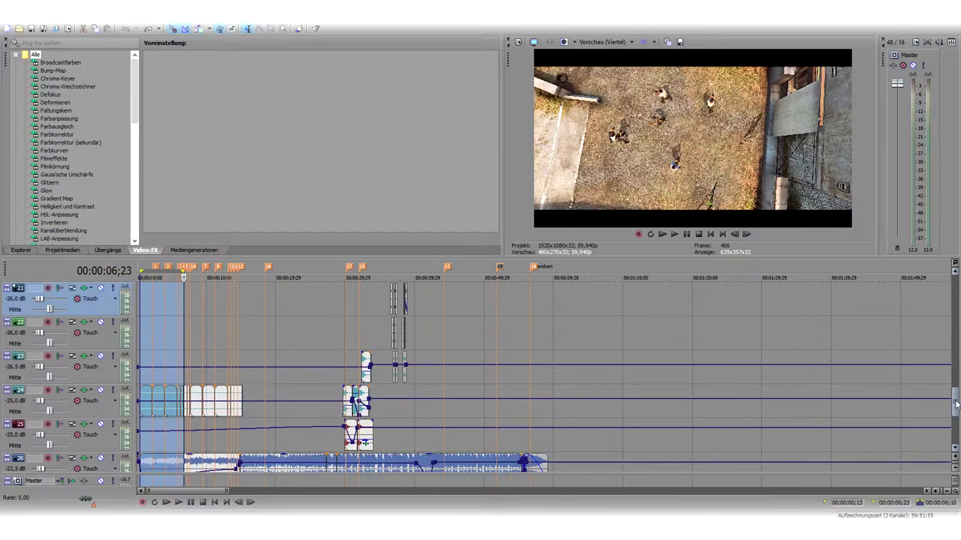
left_click(107, 435)
left_click(110, 409)
left_click_drag(108, 371, 104, 416)
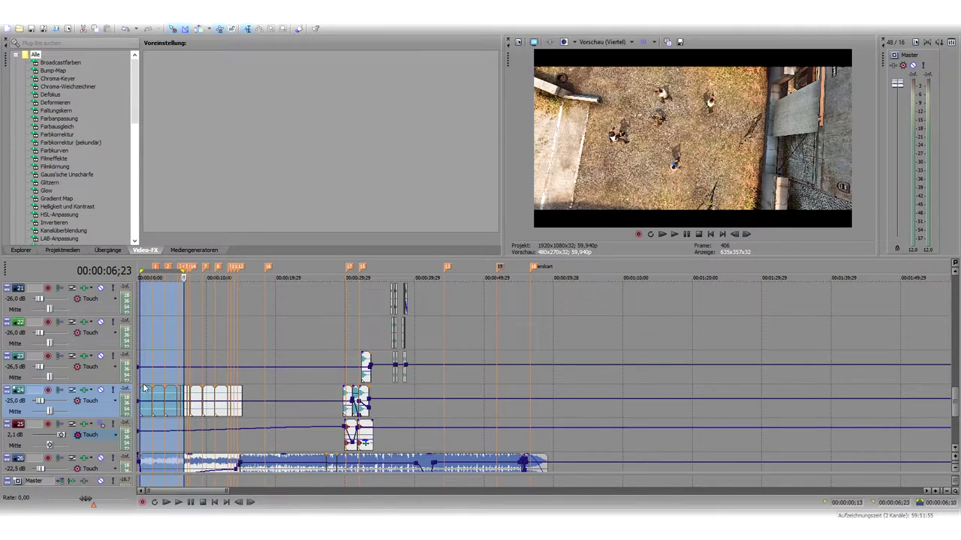
Locate the main video track, then select the short overlay clip on track 15 at about 17 seconds
left_click_drag(955, 397, 956, 360)
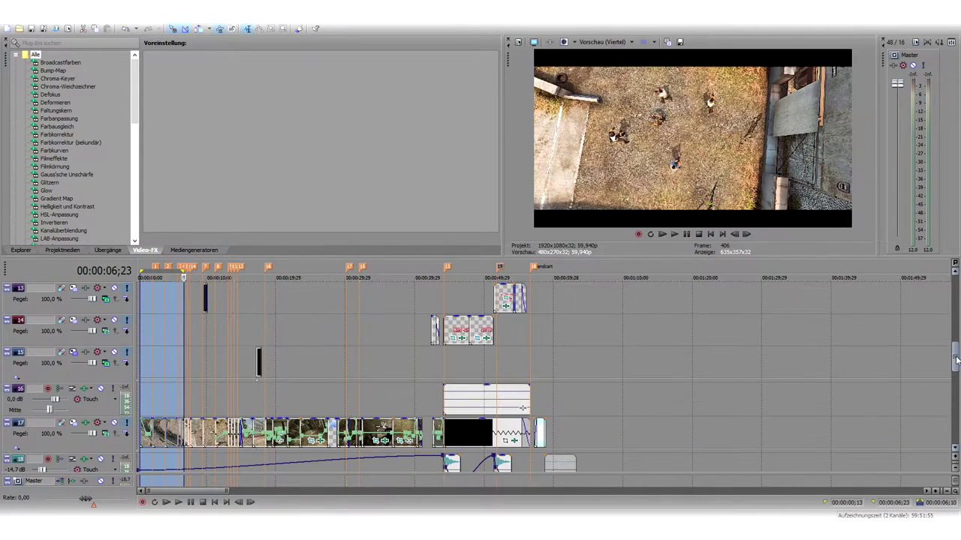
left_click(107, 450)
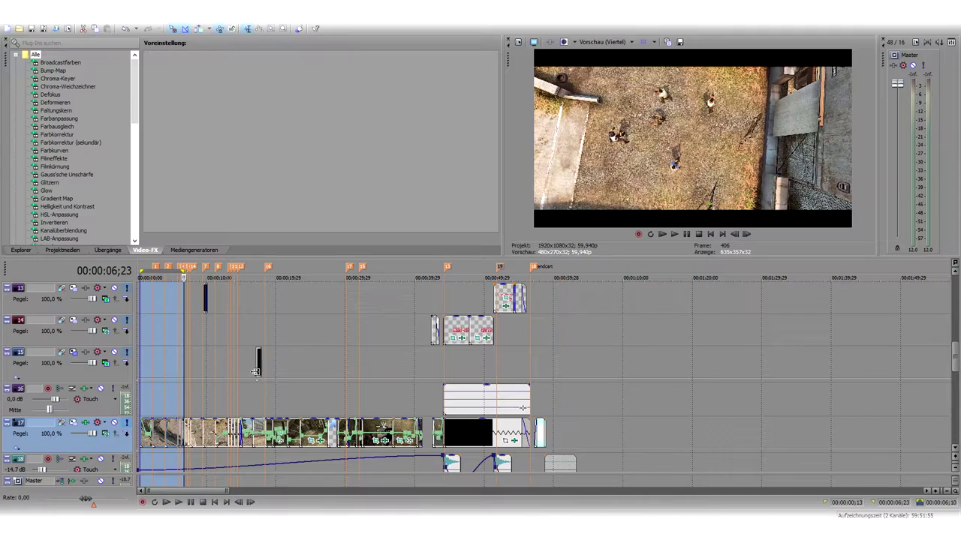
left_click(113, 374)
left_click(259, 366)
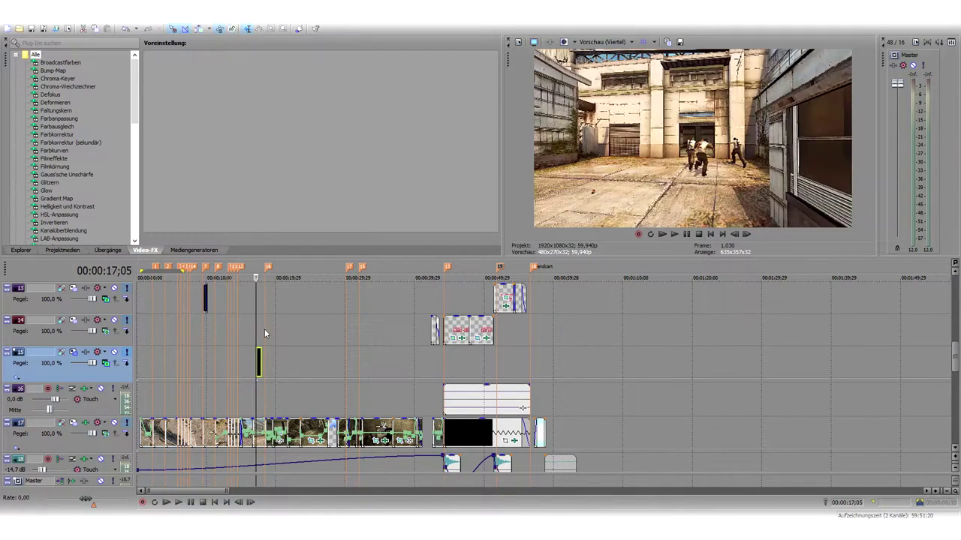
Preview the overlay clip on track 15 over the main video, stopping at 00:00:17;16
left_click(95, 447)
left_click(126, 373)
left_click_drag(258, 395, 260, 395)
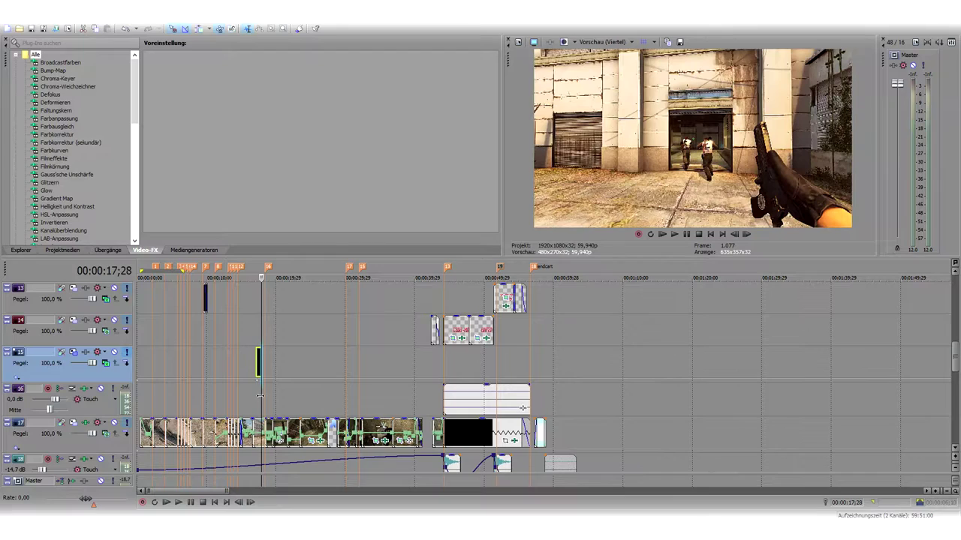
key("space")
scroll(294, 372, "up", 4)
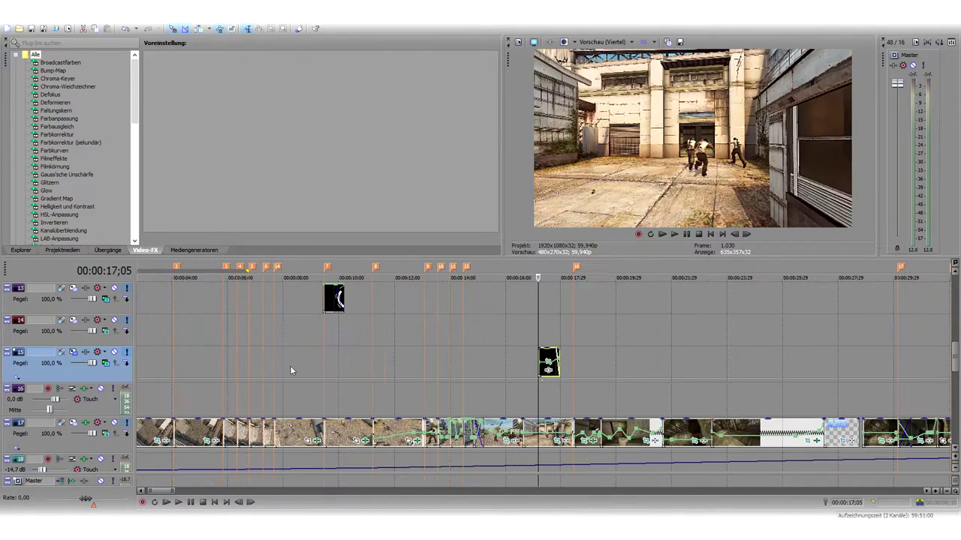
left_click(548, 358)
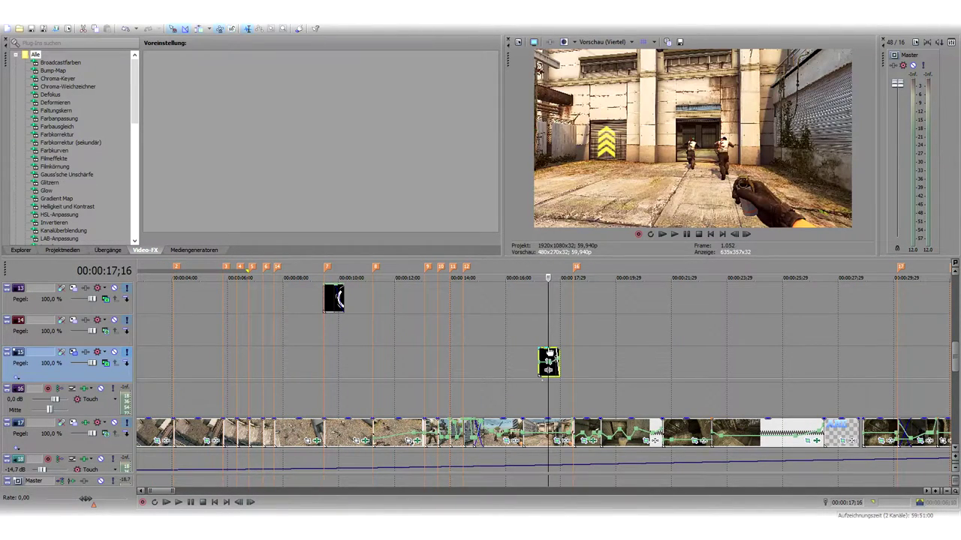
Move the main video track above the arrow overlay's track, then back directly beneath it
left_click(104, 453)
left_click_drag(114, 388, 124, 352)
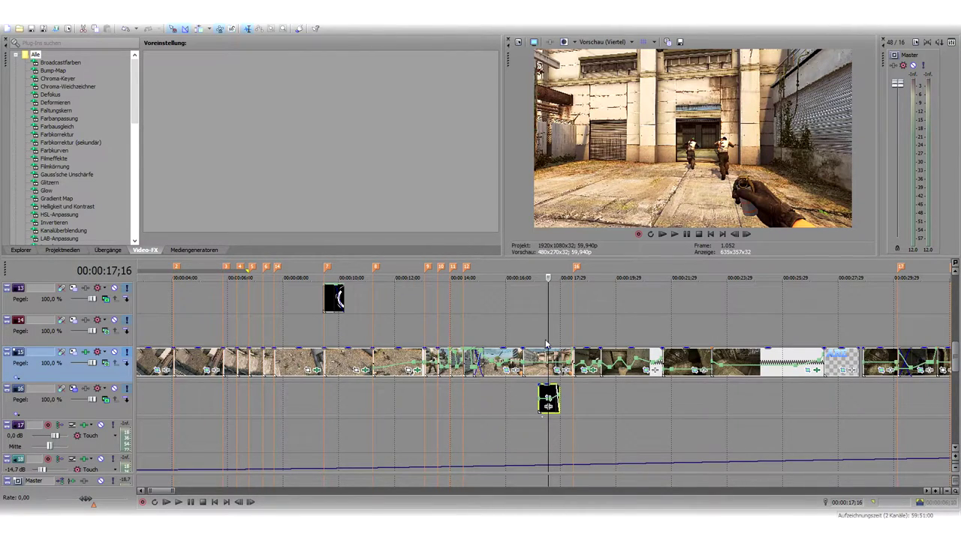
left_click_drag(110, 377, 104, 418)
Play the project from the start of the first main video clip at 00:00:00;13
scroll(488, 383, "down", 5)
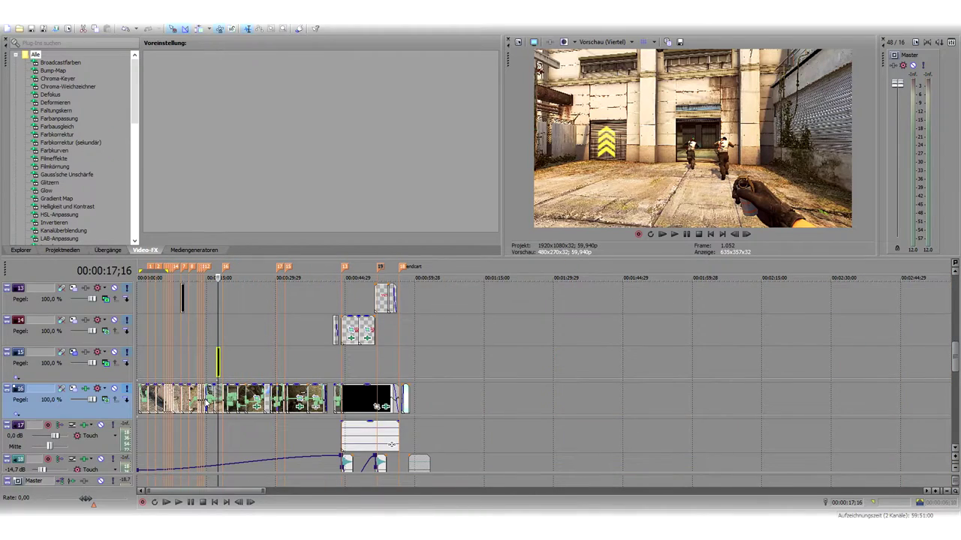
scroll(204, 403, "up", 3)
left_click(141, 399)
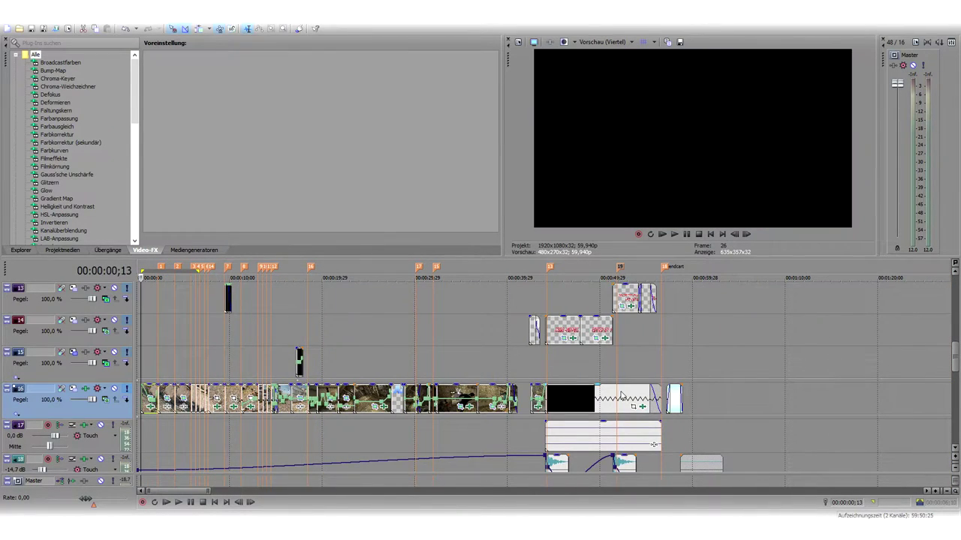
scroll(616, 396, "up", 2)
scroll(598, 396, "down", 2)
scroll(654, 444, "up", 3)
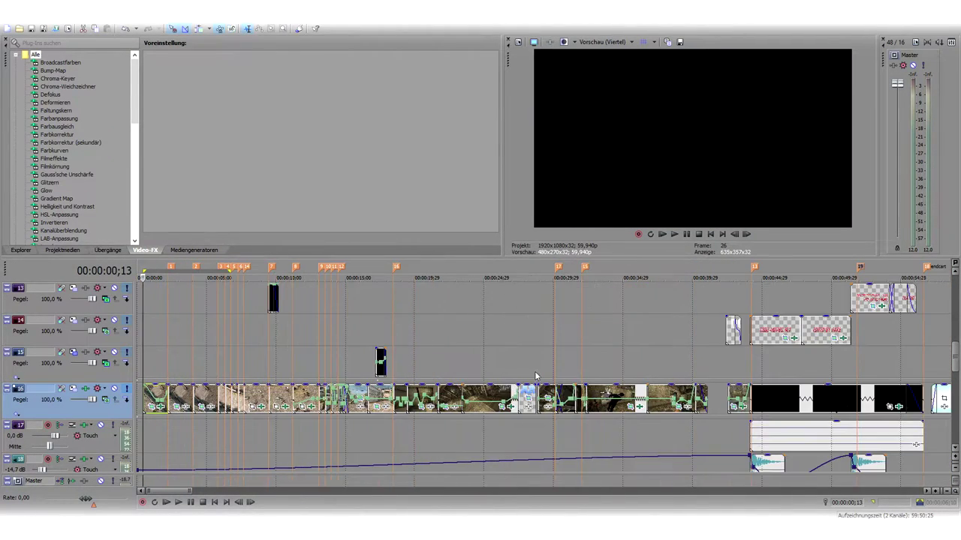
scroll(560, 358, "down", 5)
scroll(560, 358, "up", 5)
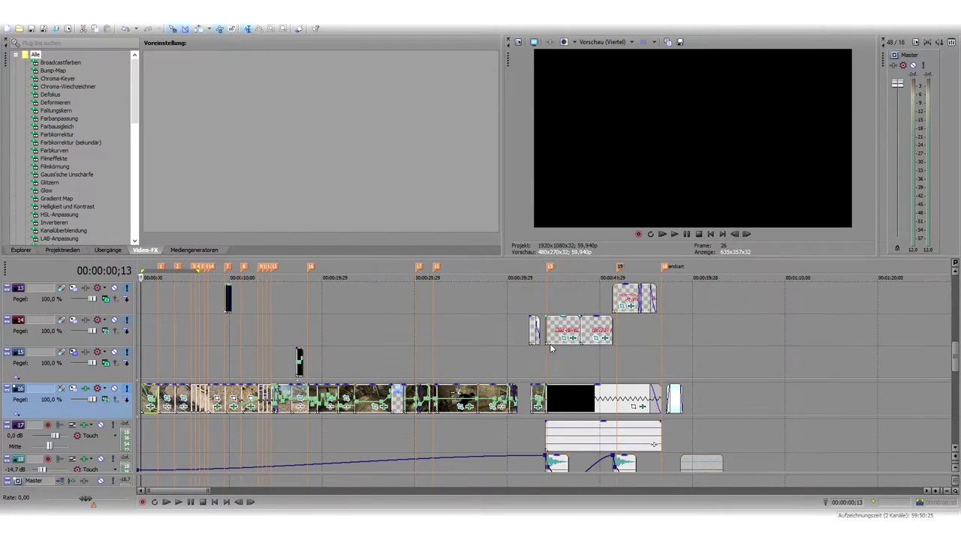
scroll(217, 339, "up", 2)
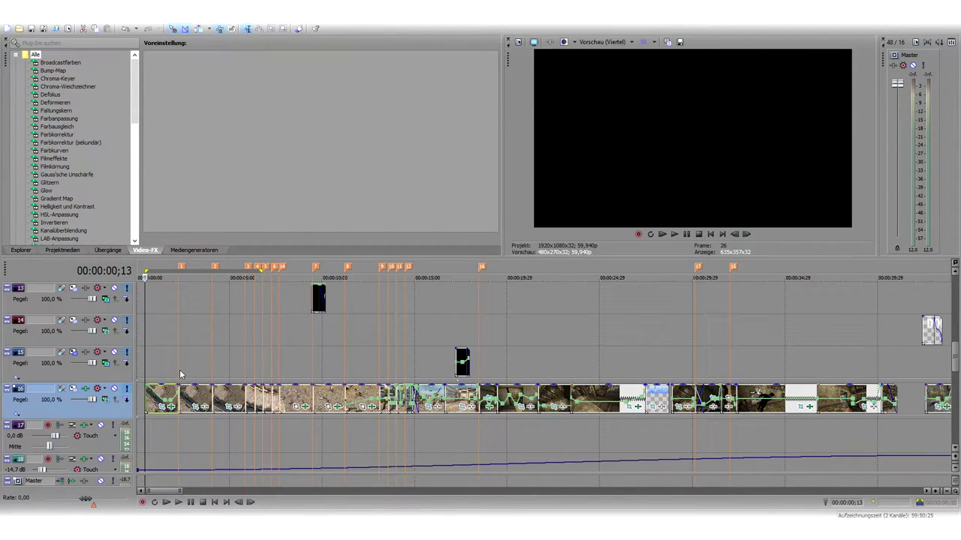
key("space")
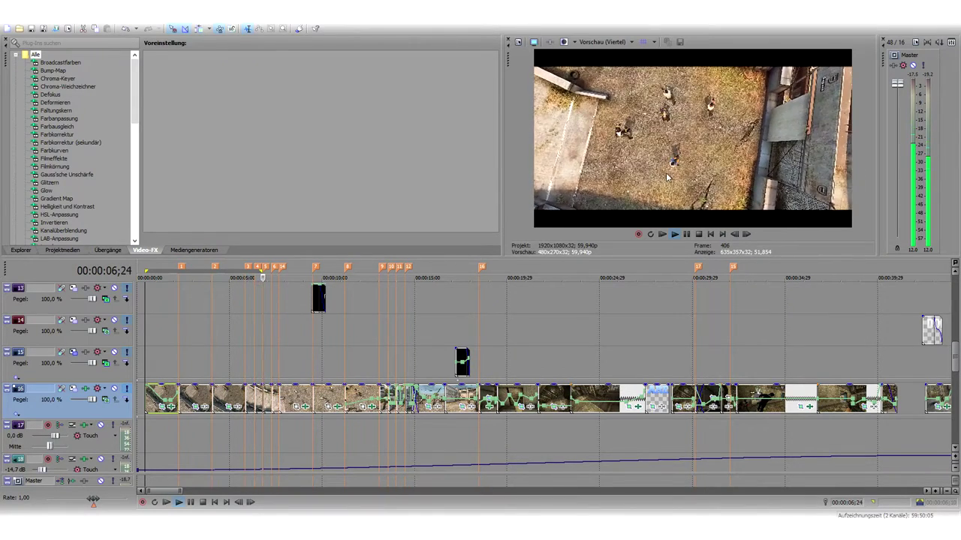
Replay the cut at marker 1, starting from several points shortly before it
left_click(201, 360)
key("space")
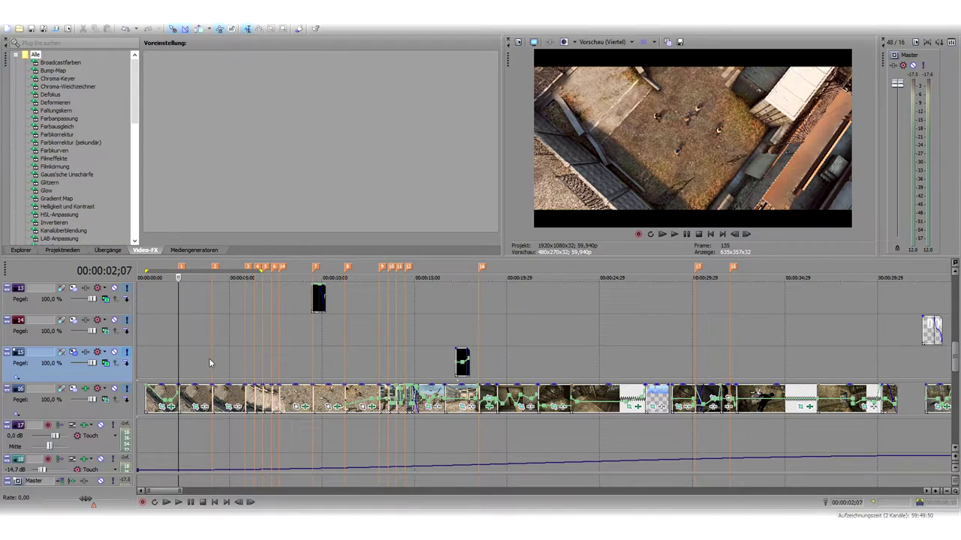
left_click(174, 372)
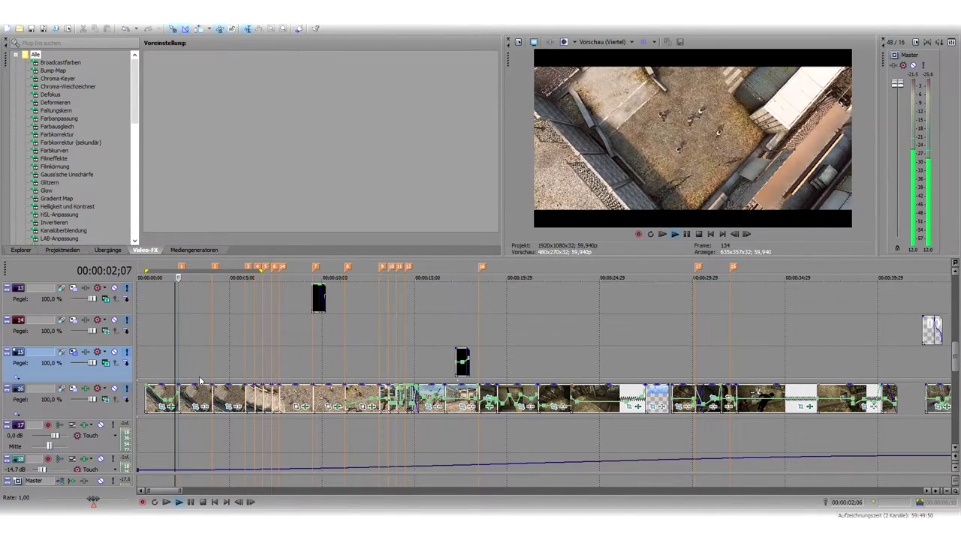
left_click(165, 373)
key("space")
key("space")
key("space")
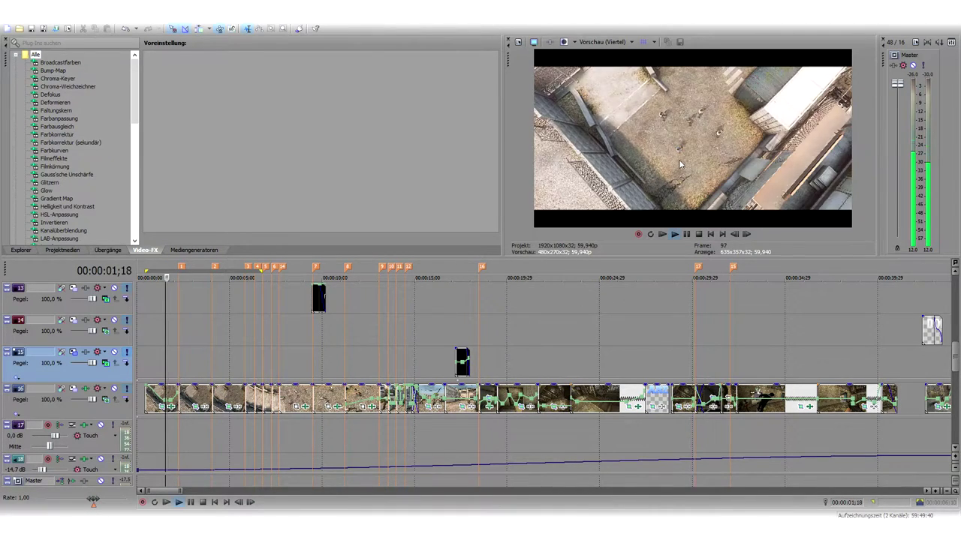
key("space")
key("space")
key("space")
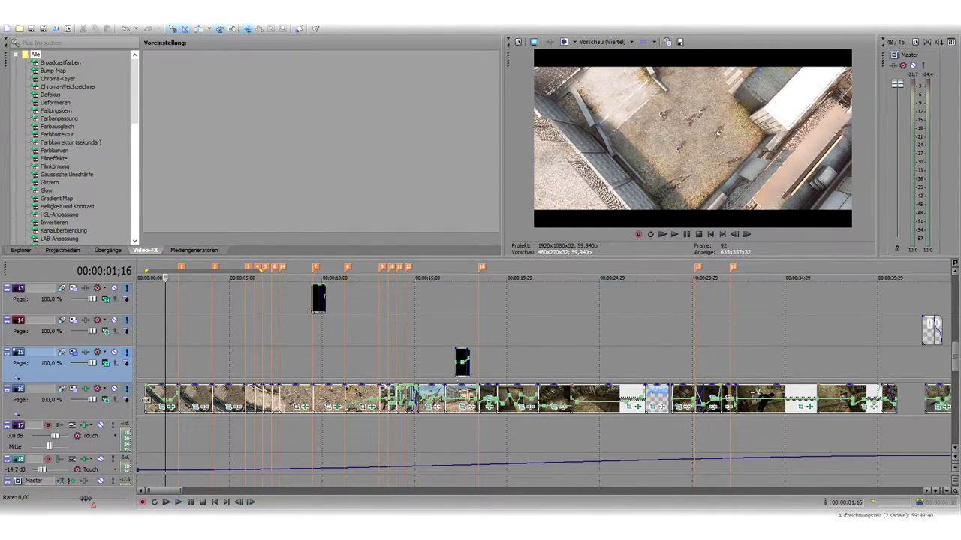
Select the first clip on the main video track and examine the opening clips up close
left_click(147, 398)
scroll(180, 407, "up", 2)
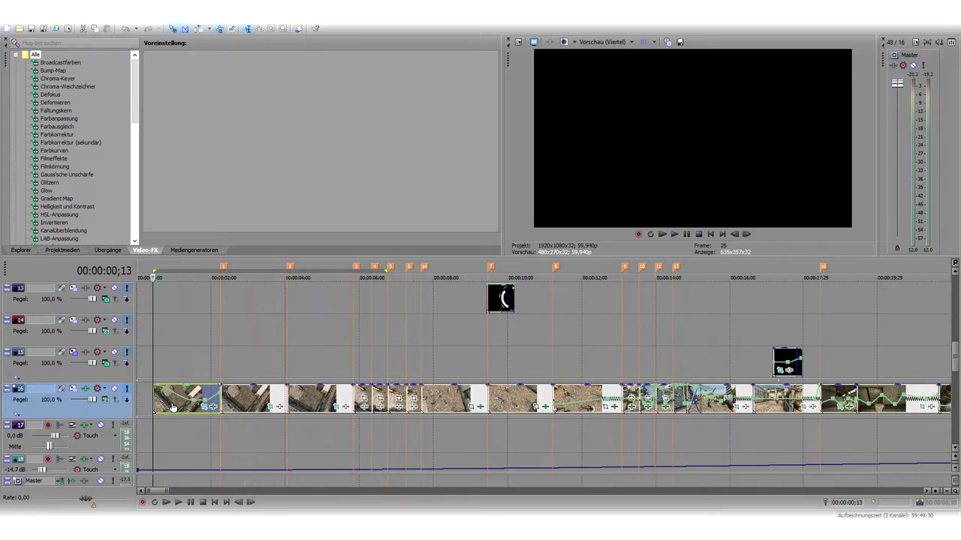
scroll(214, 406, "down", 2)
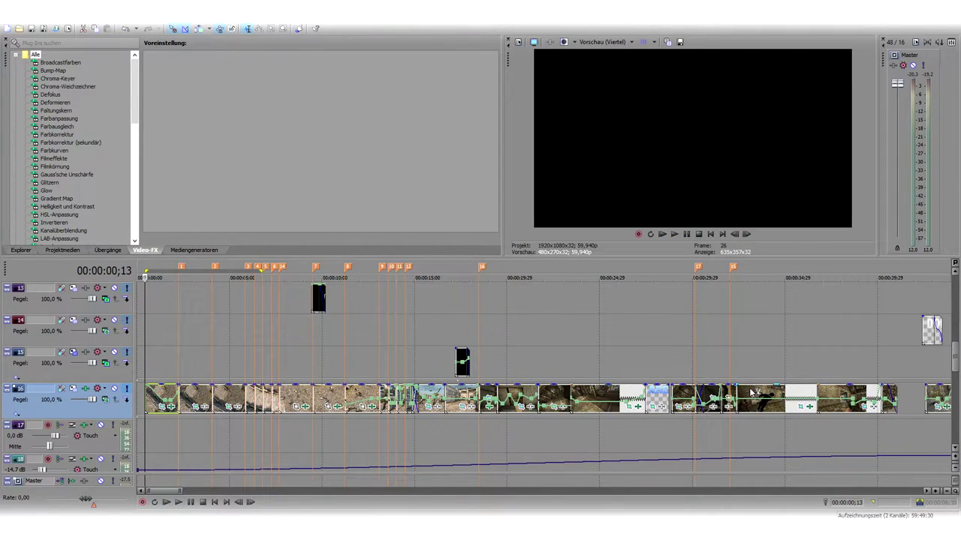
scroll(347, 406, "up", 3)
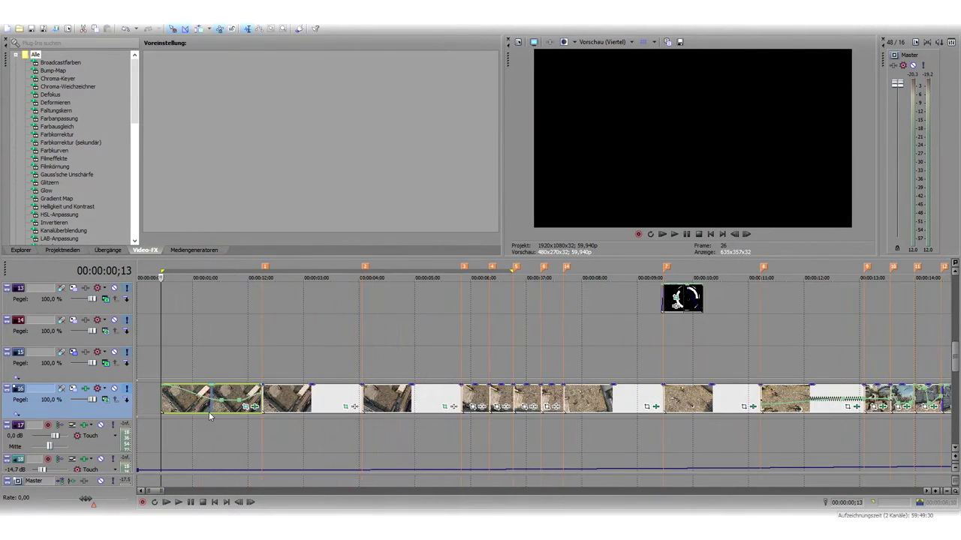
scroll(685, 405, "down", 2)
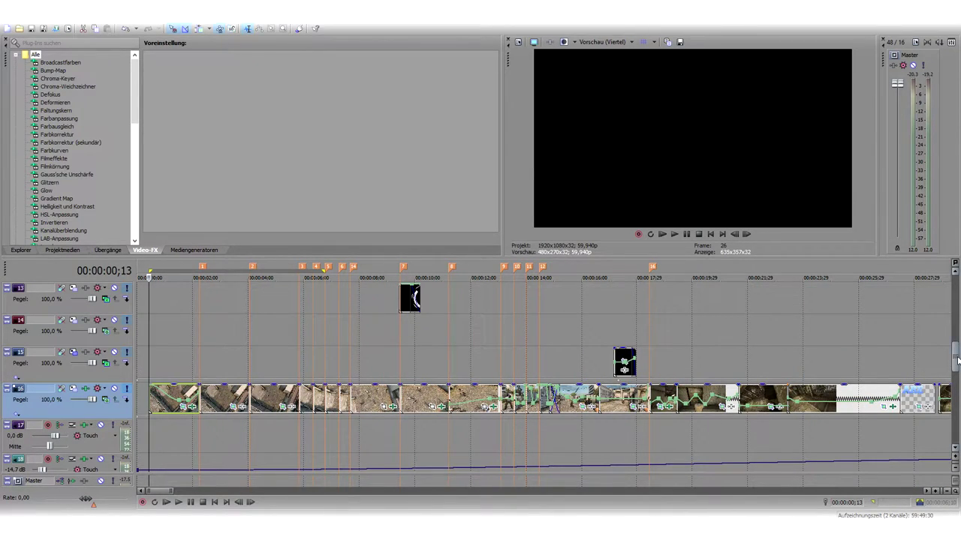
Examine the audio tracks around the music, then return to the first main video clip
left_click_drag(957, 364, 960, 422)
scroll(683, 427, "down", 4)
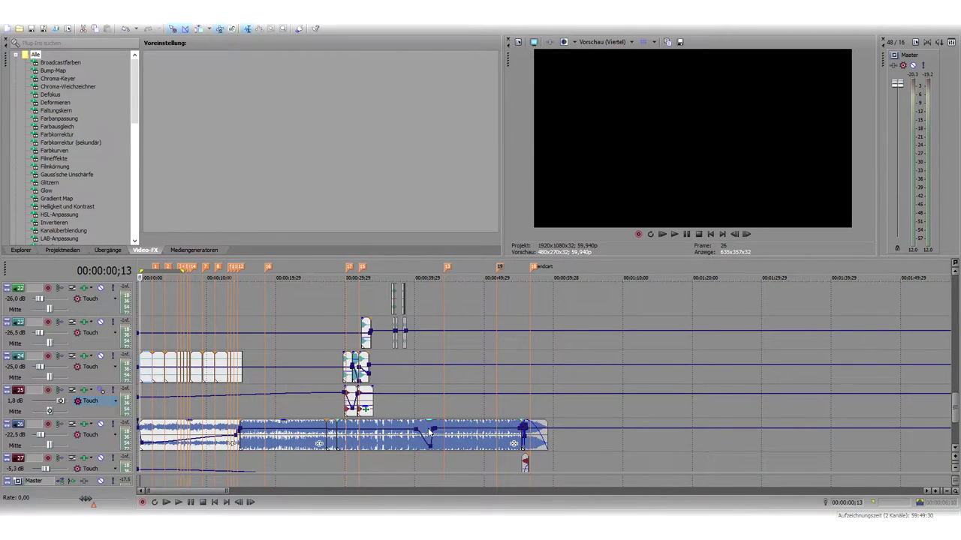
left_click_drag(953, 410, 955, 357)
scroll(409, 386, "up", 6)
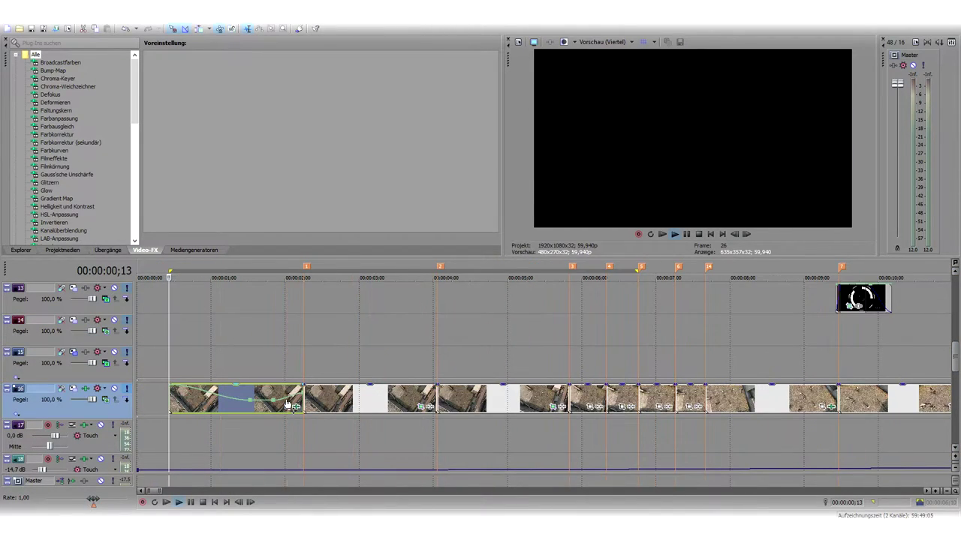
Play the first main video clip several times from its start at 00:00:00;13, checking the opening flash and reveal frame by frame
key("space")
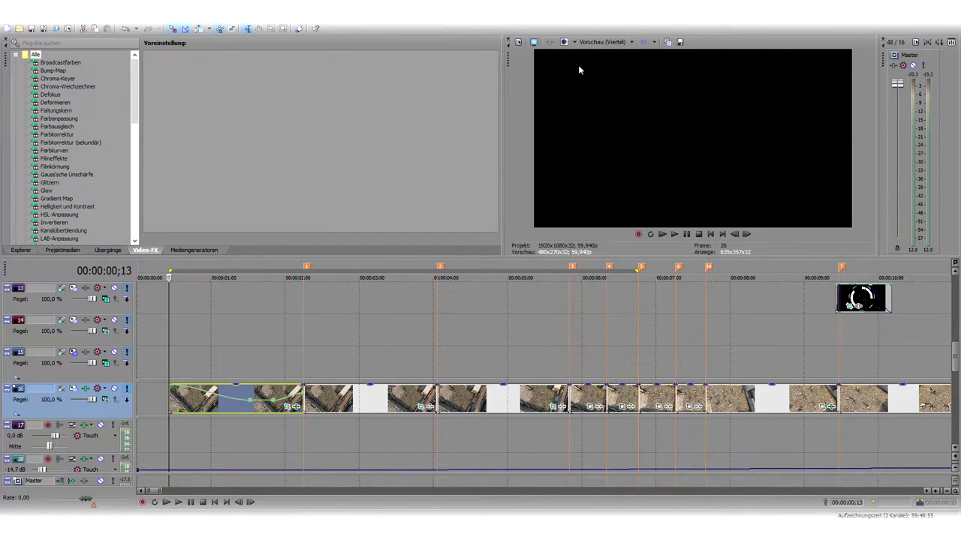
key("space")
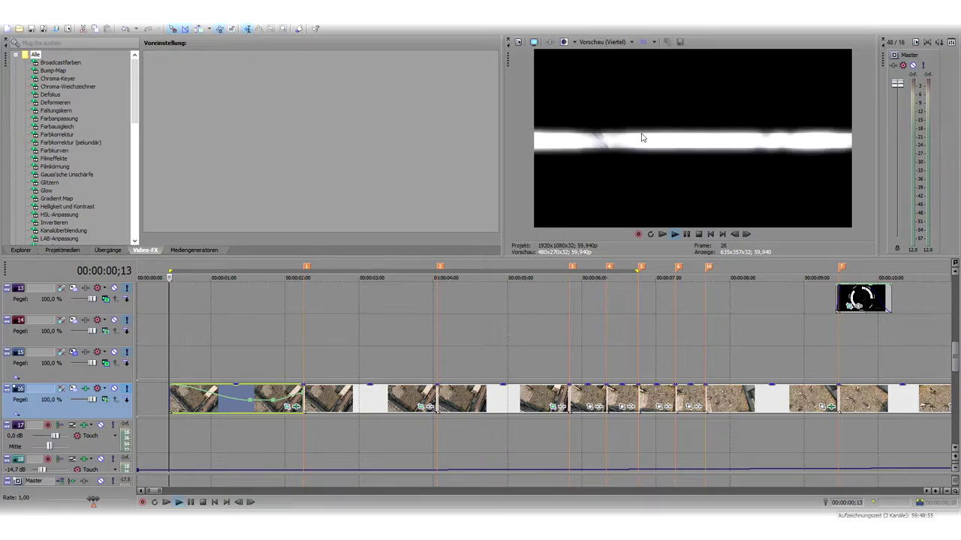
key("space")
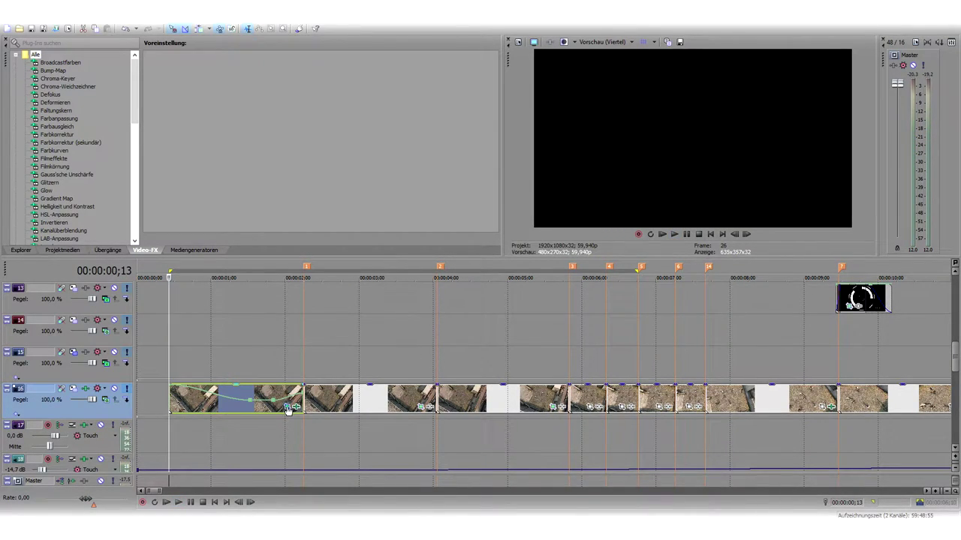
key("space")
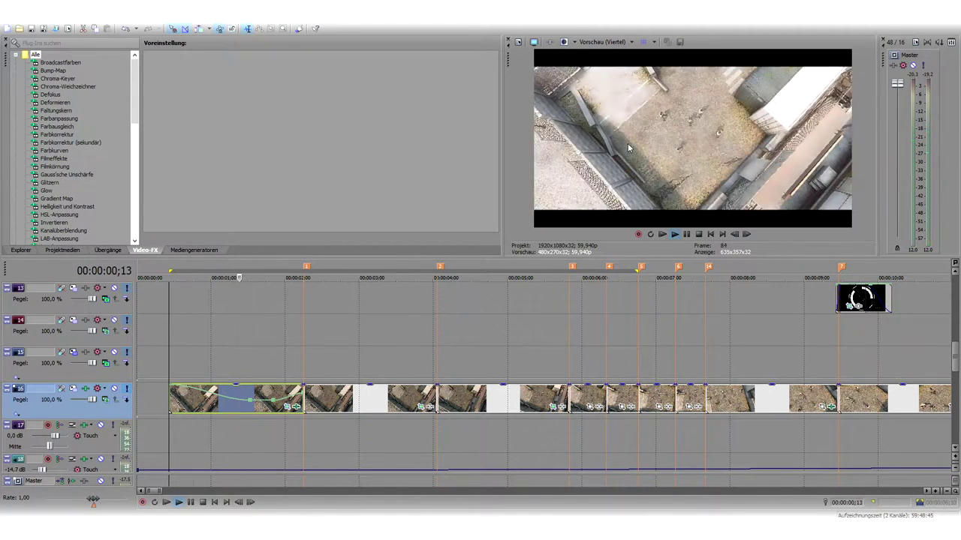
key("space")
key("Right")
key("Right")
key("Right")
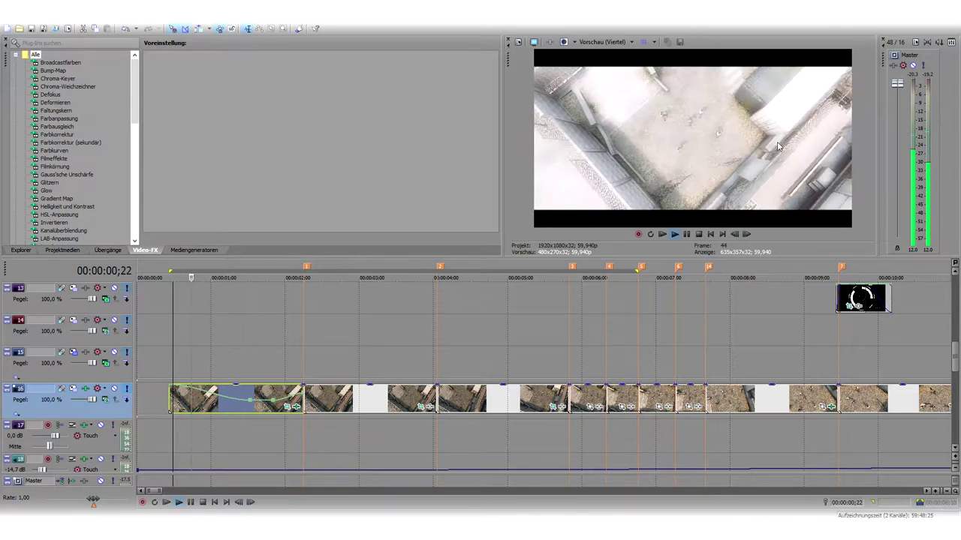
left_click(171, 400)
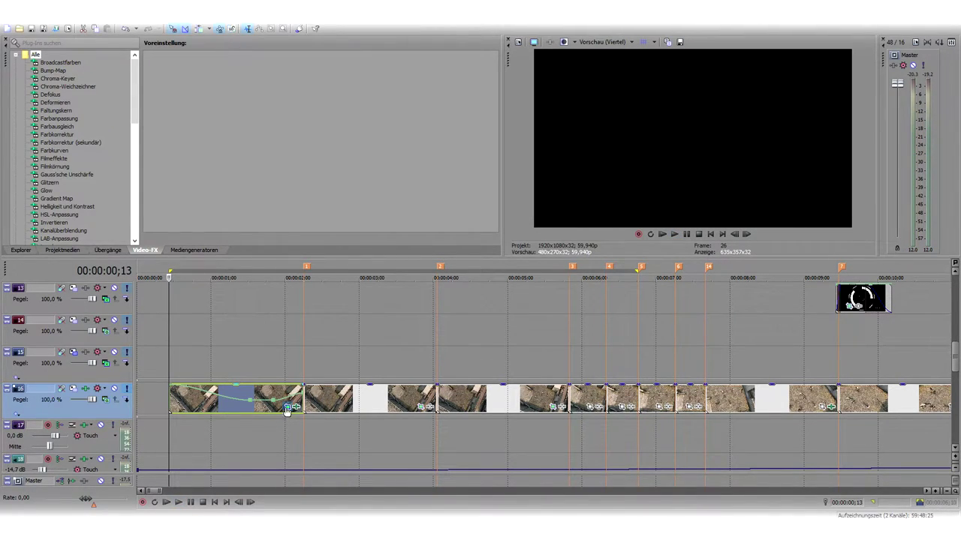
Open the Pan/Crop settings of the first clip on track 16 and examine the crop frame at its first keyframe up close
left_click(287, 407)
scroll(217, 467, "up", 1)
scroll(232, 464, "up", 3)
scroll(297, 339, "up", 3)
scroll(375, 335, "down", 4)
scroll(343, 342, "up", 1)
scroll(339, 345, "down", 1)
scroll(307, 345, "up", 3)
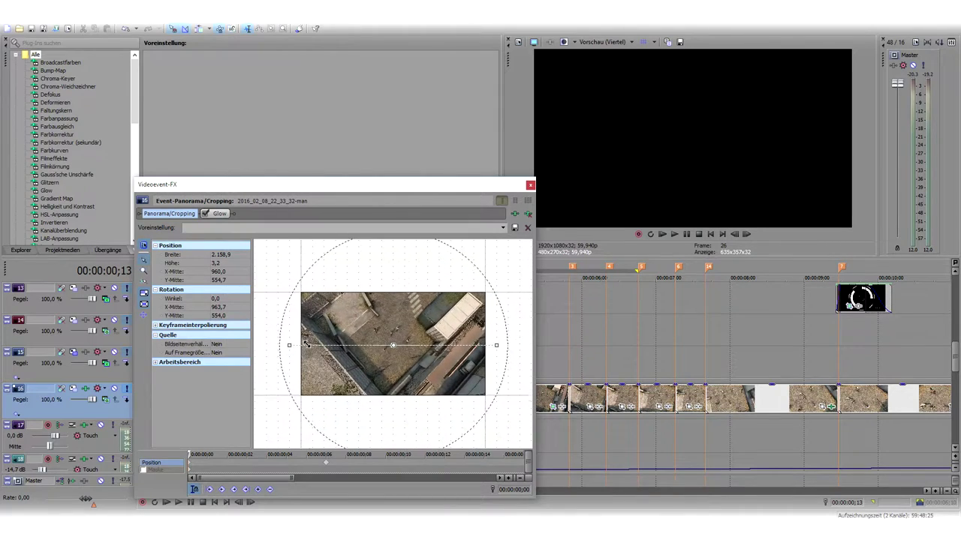
scroll(392, 346, "down", 1)
scroll(388, 345, "up", 2)
scroll(391, 337, "down", 2)
scroll(402, 289, "up", 1)
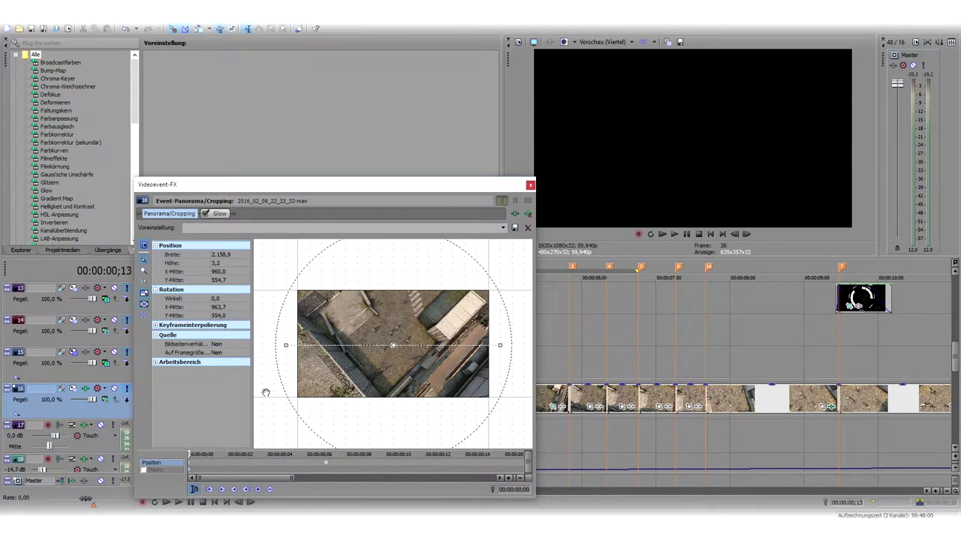
Step through the first clip's Pan/Crop position animation from its first to its last keyframe, and close the settings
key("Right")
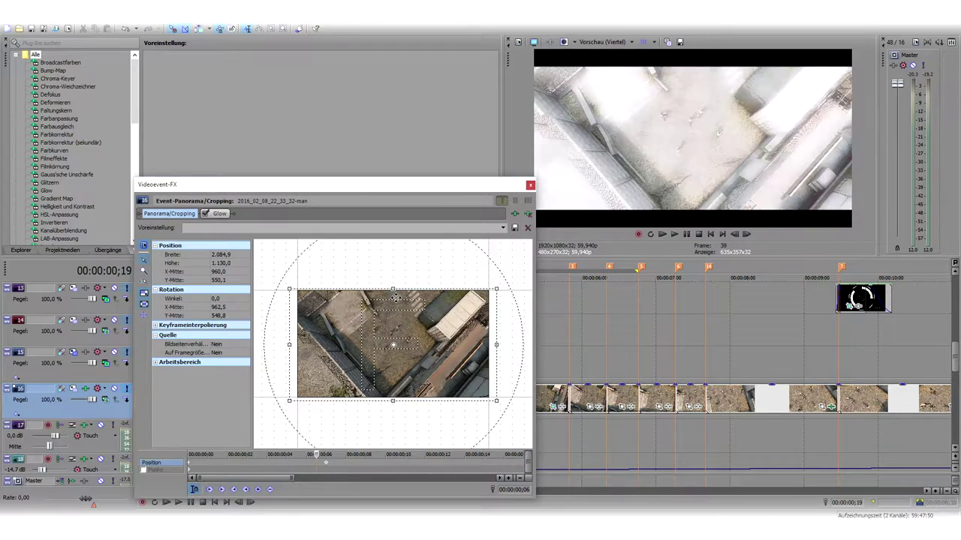
key("Left")
key("Left")
key("Left")
key("Left")
key("Left")
key("Left")
key("Right")
key("Right")
key("Right")
key("Right")
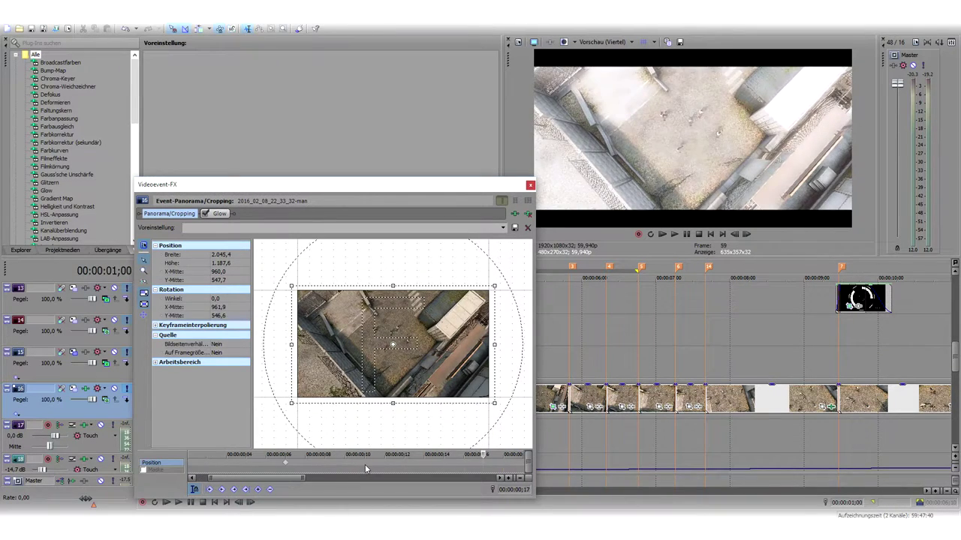
key("Left")
key("Left")
key("Left")
scroll(424, 461, "down", 5)
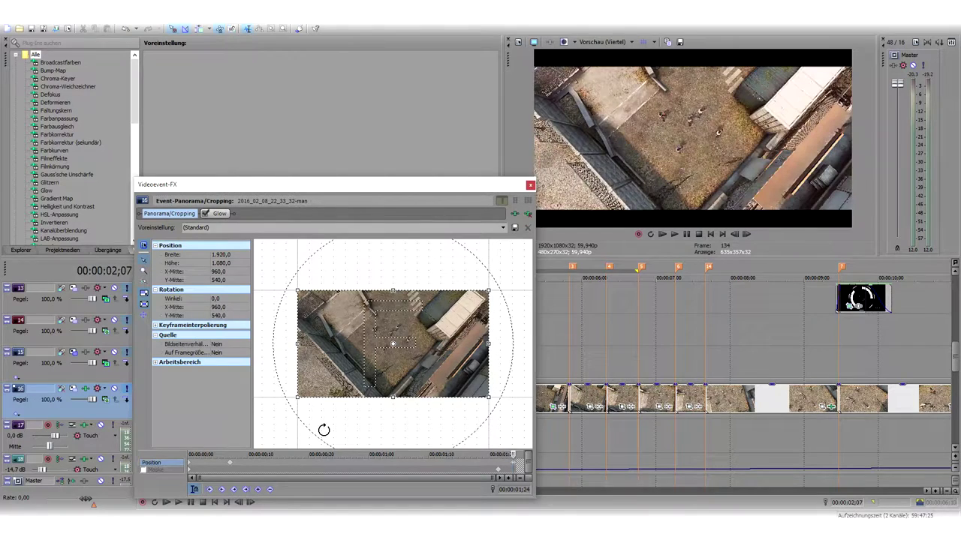
left_click(233, 464)
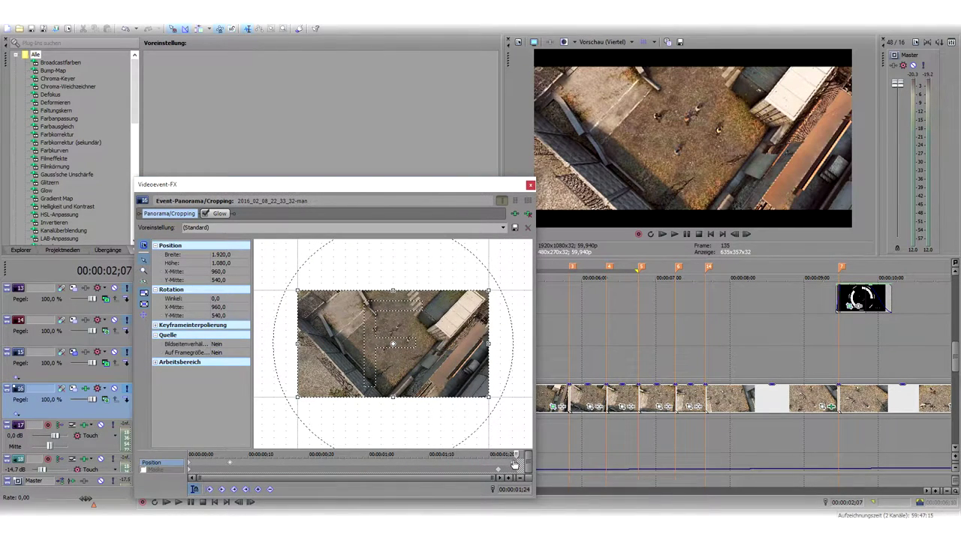
left_click(530, 185)
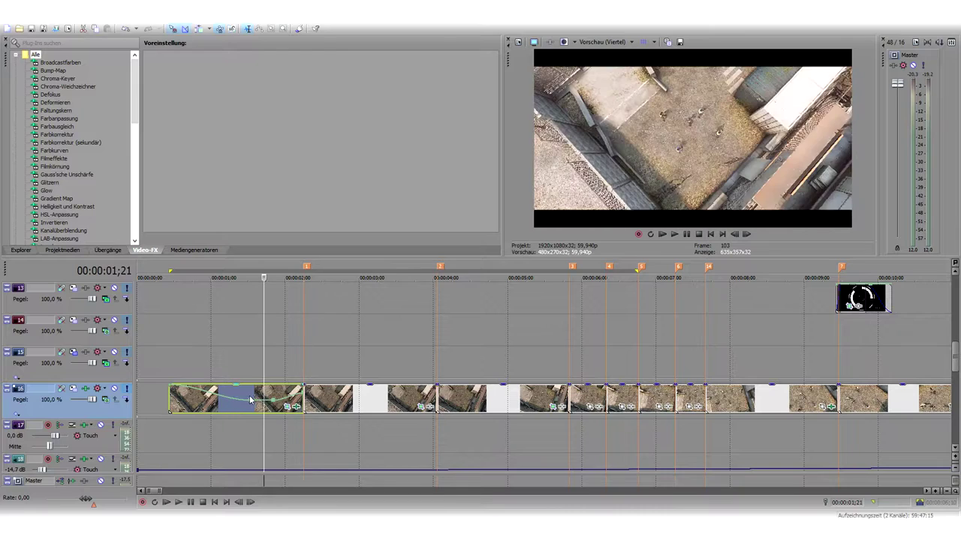
Replay the first clip from its start and let it run past marker 1
scroll(252, 406, "up", 1)
left_click(170, 392)
key("space")
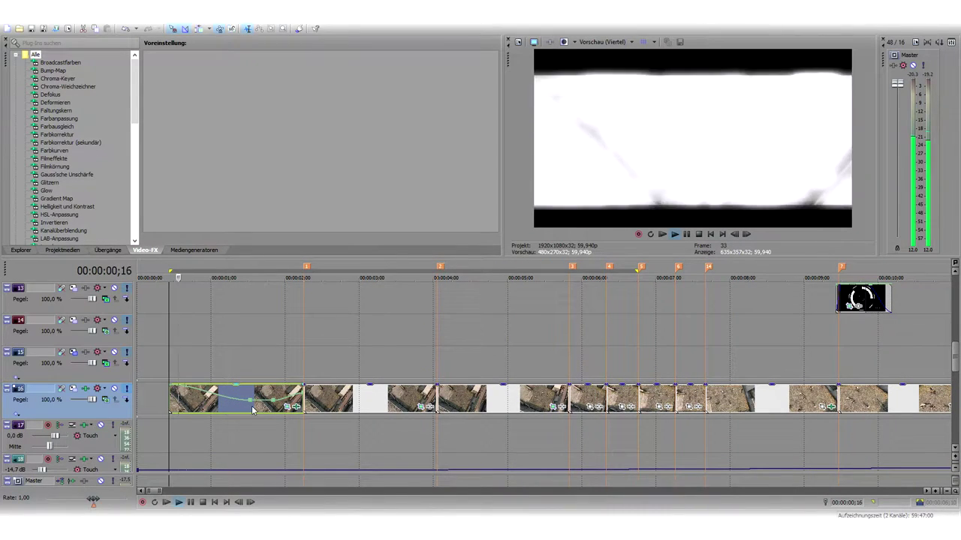
key("space")
key("space")
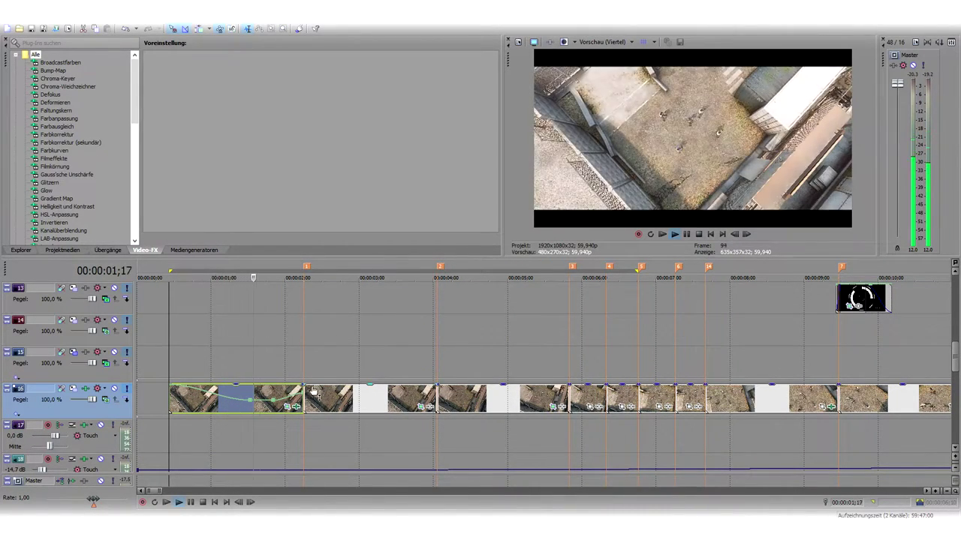
key("space")
key("space")
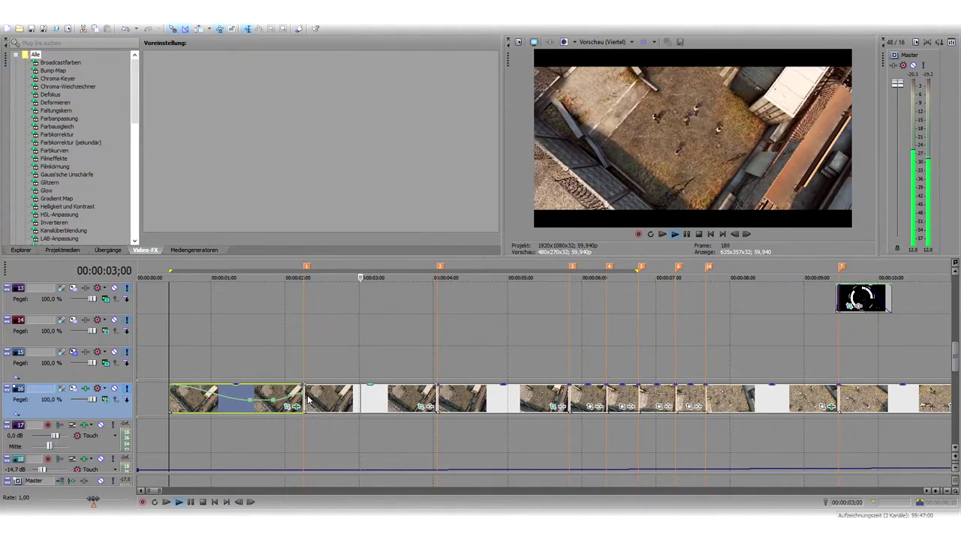
Check the cut at marker 1 by playing it repeatedly from about 00:00:02;04 and pausing on the cut
left_click(307, 400)
key("space")
left_click(295, 403)
key("space")
key("space")
key("space")
key("space")
key("space")
key("space")
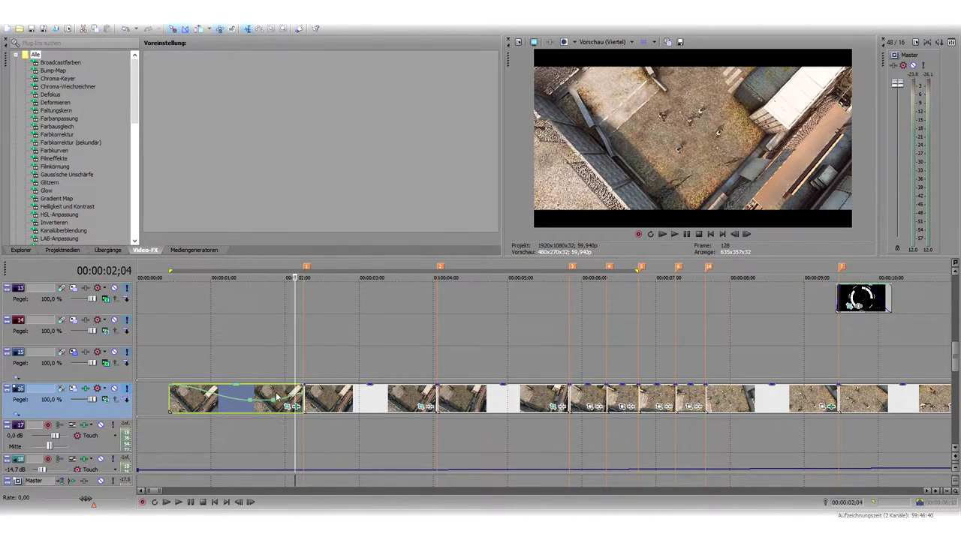
key("space")
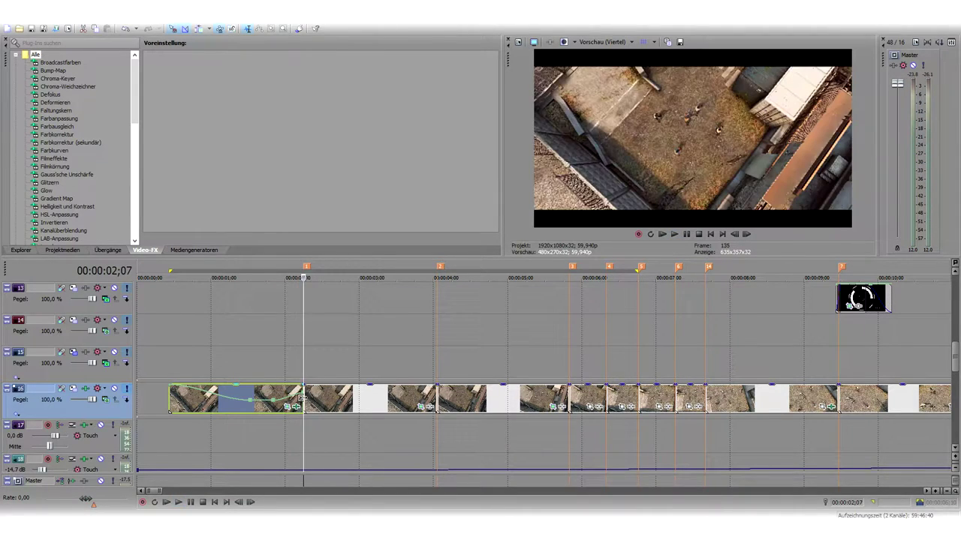
key("space")
Open the second clip's Pan/Crop settings, scrub the position animation to its last keyframe, and close the settings
left_click(422, 407)
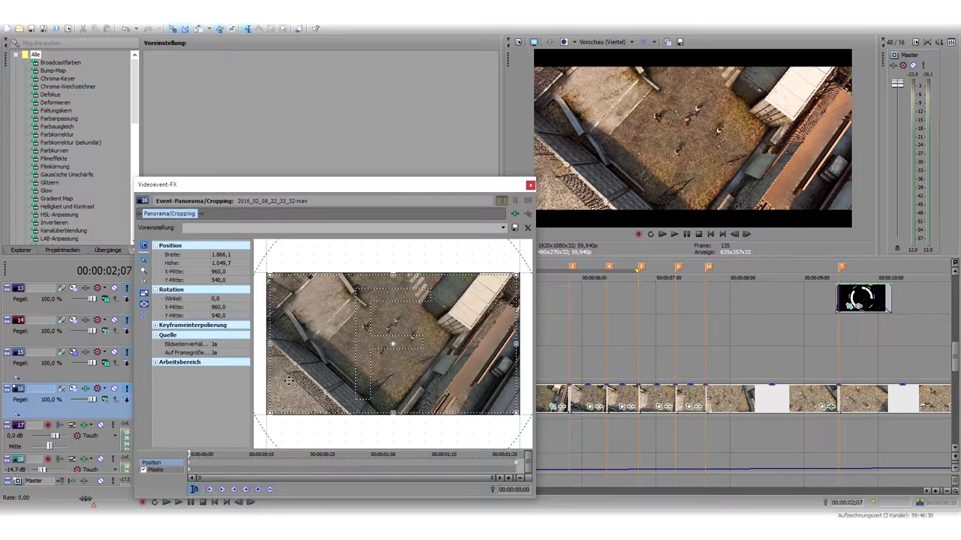
left_click_drag(204, 466, 326, 457)
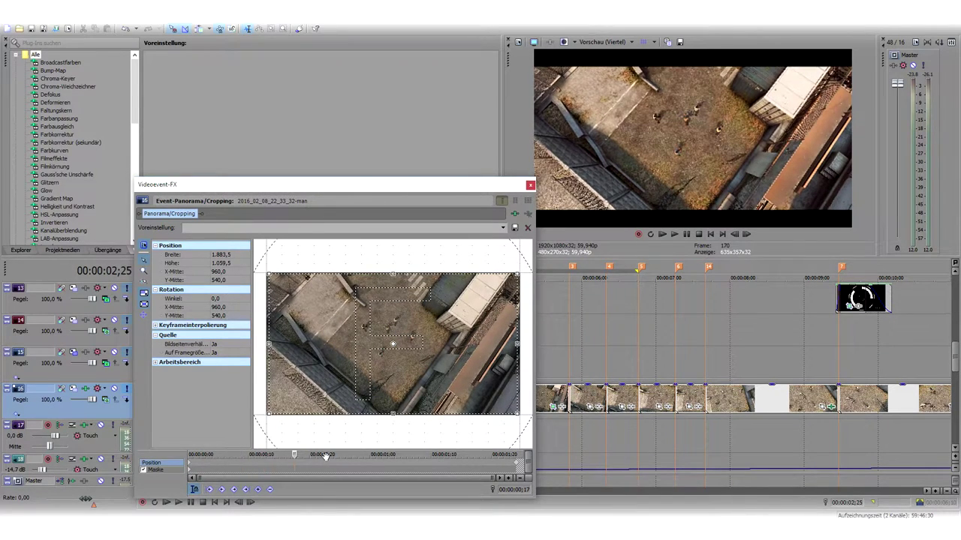
left_click_drag(463, 461, 515, 461)
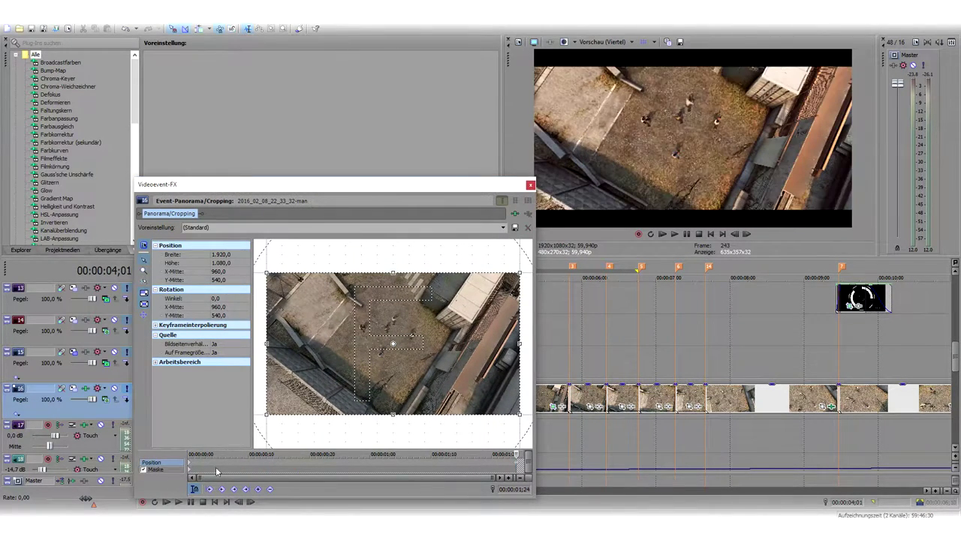
left_click(187, 466)
left_click(530, 186)
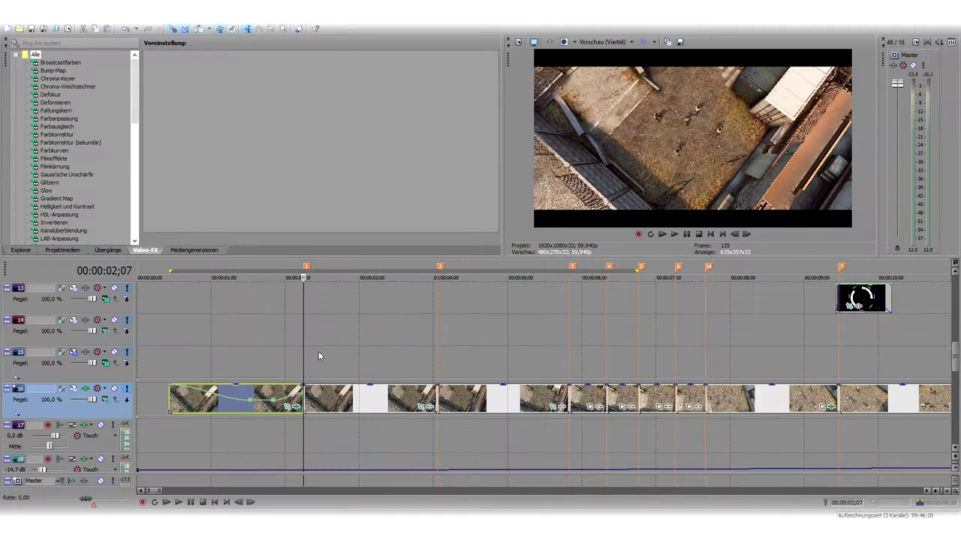
Mark a time range around marker 1 ending at about 00:00:03;27 and play from there across the cut at marker 2
left_click_drag(268, 362, 424, 370)
left_click(425, 370)
key("space")
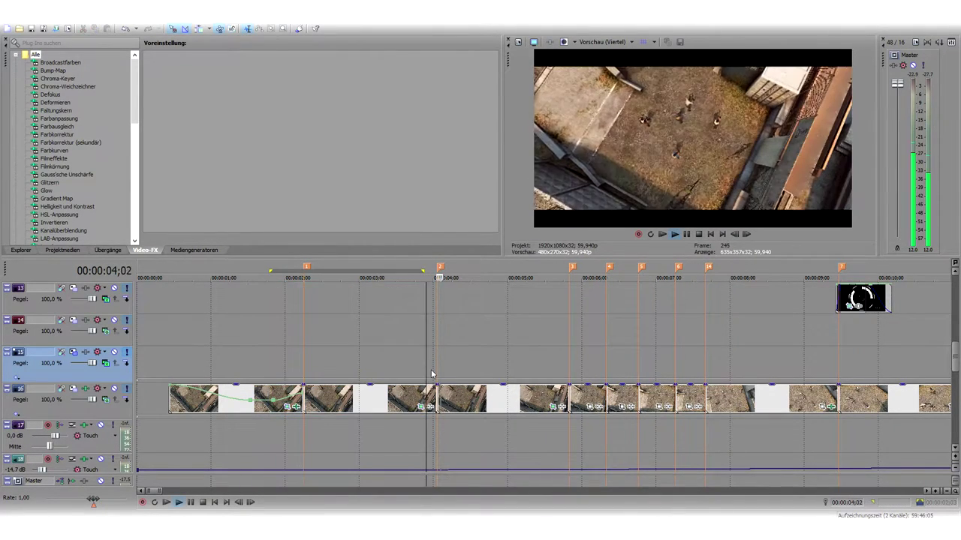
key("space")
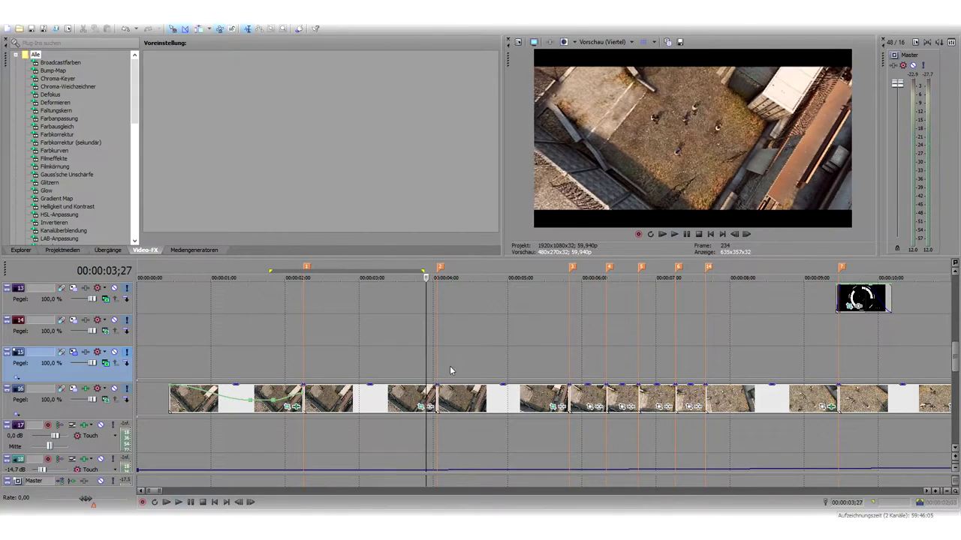
Inspect the cut at marker 2 and select the adjoining clips on track 16, ending with the second clip
left_click(440, 366)
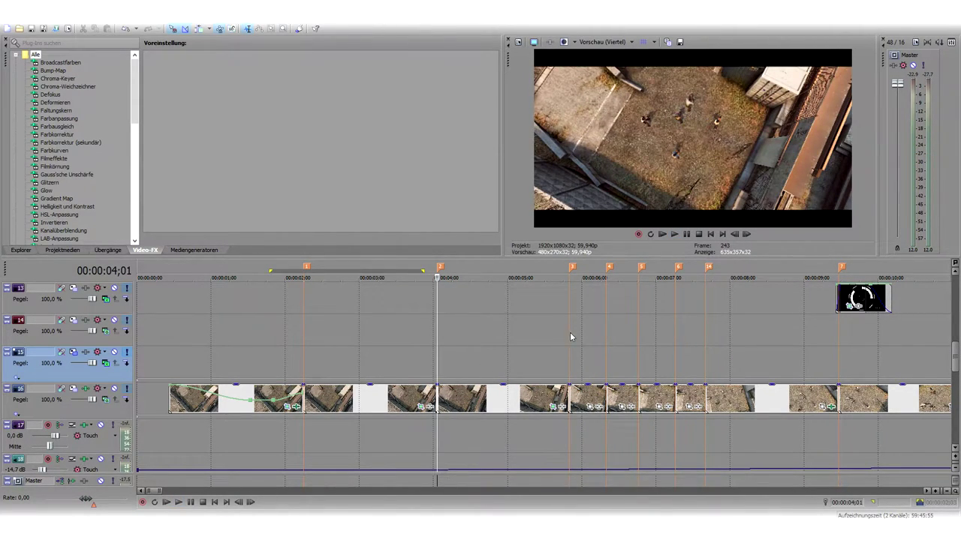
left_click(454, 402)
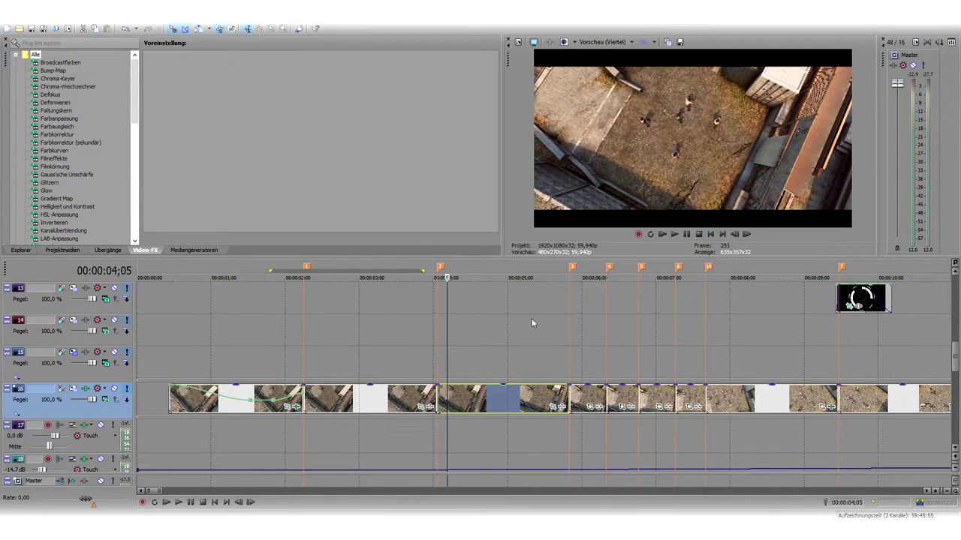
left_click(432, 395)
left_click(472, 395)
mouse_move(391, 394)
left_mouse_down()
mouse_move(318, 395)
mouse_move(416, 396)
mouse_move(404, 396)
left_mouse_up()
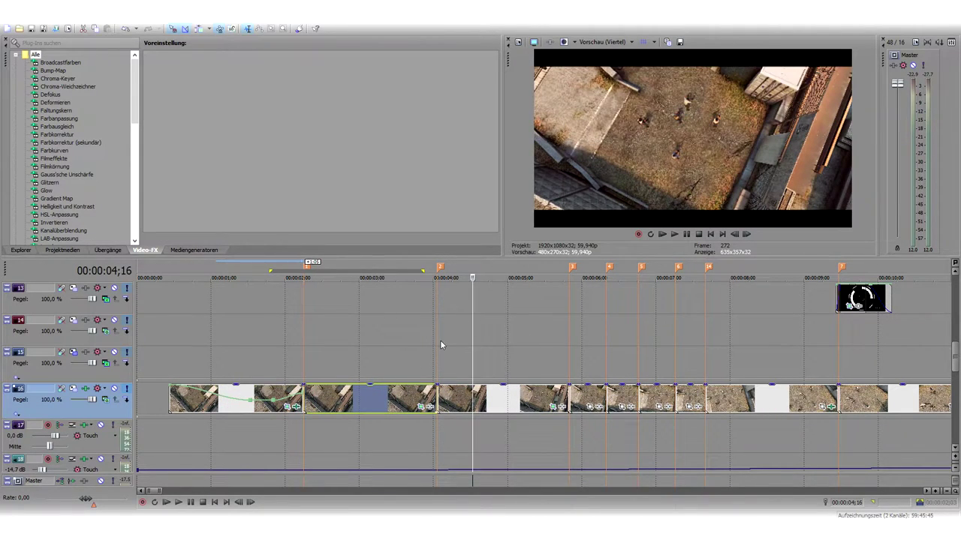
Play the section after marker 2 several times from about 00:00:03;24 and 00:00:03;13, running through the short clips from marker 3
left_click(417, 356)
key("space")
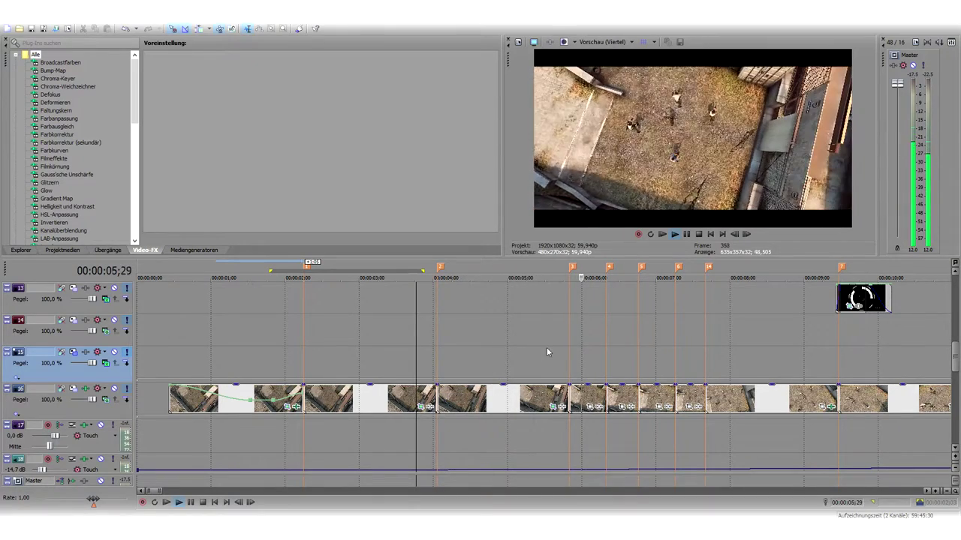
key("space")
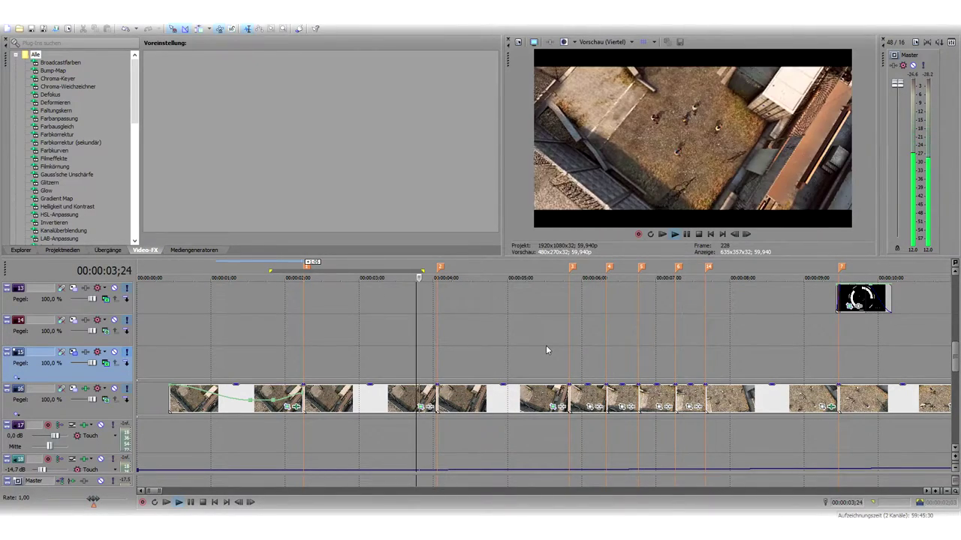
key("space")
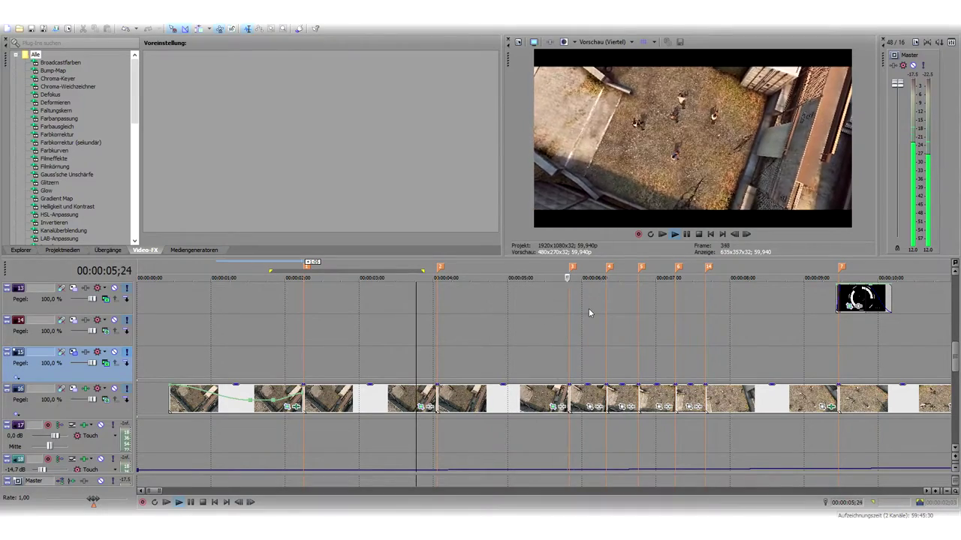
left_click(399, 336)
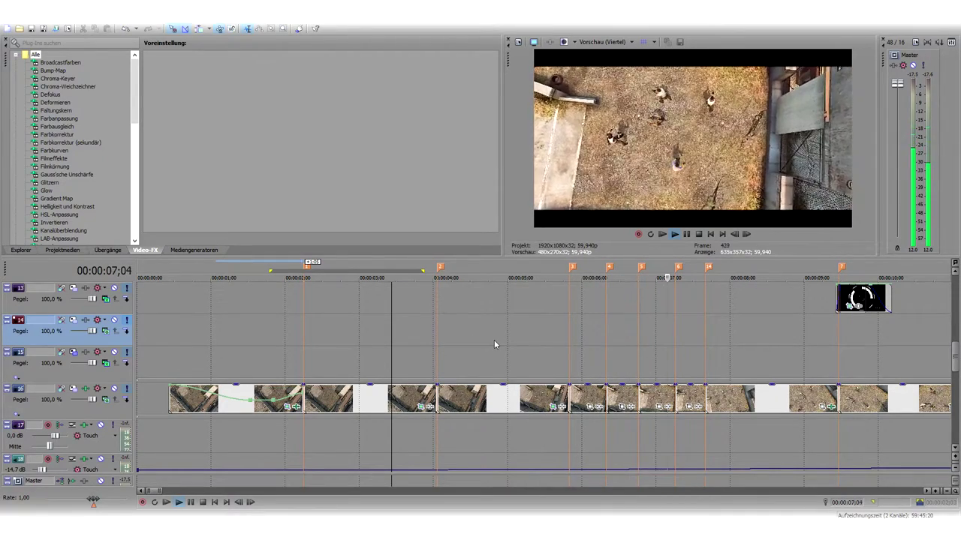
Replay from 00:00:03;13 and drop three markers in time with the music between markers 2 and 4
key("space")
key("space")
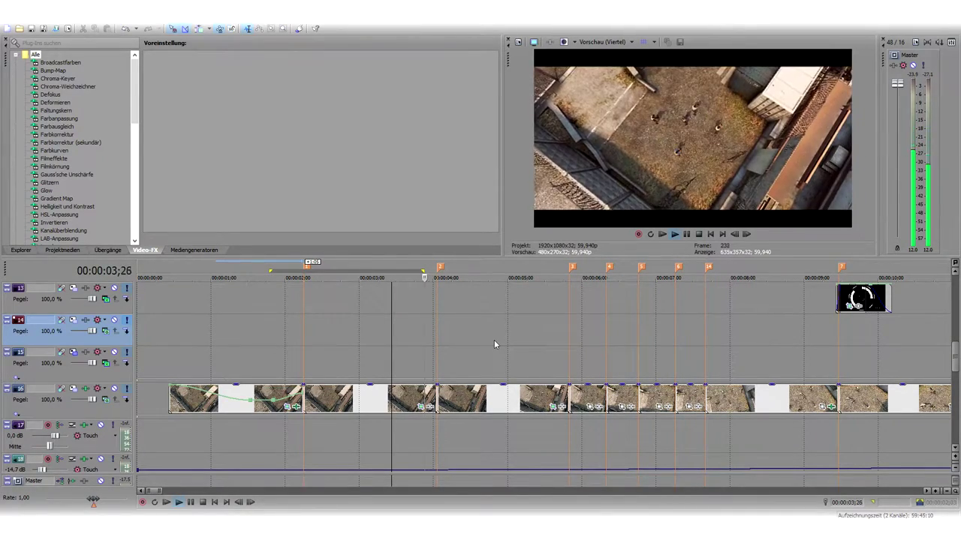
key("m")
key("m")
key("m")
key("space")
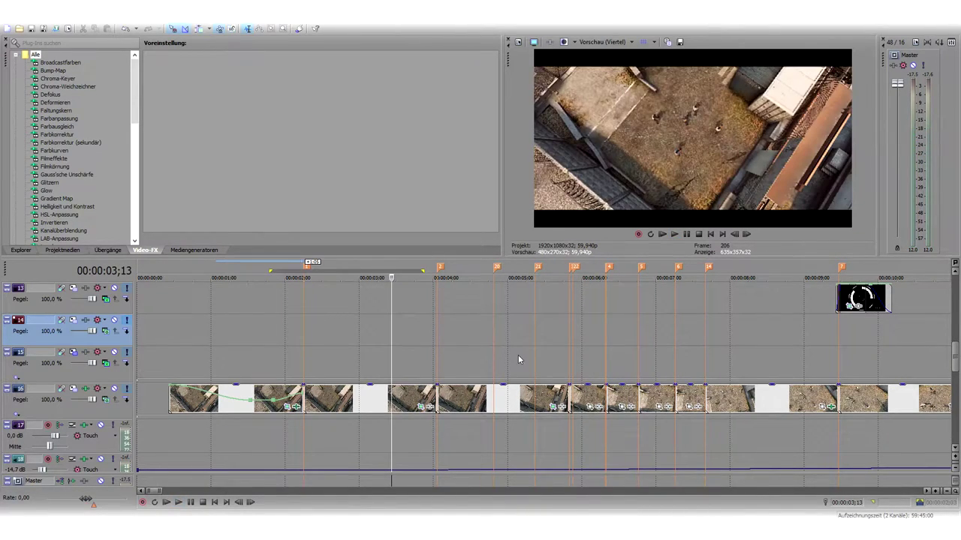
Undo the three markers just added after marker 2
key("ctrl+z")
key("ctrl+z")
key("ctrl+z")
Play the short clips following marker 3, then play from just after marker 6 and examine the cut at marker 14 up close
left_click(497, 334)
key("space")
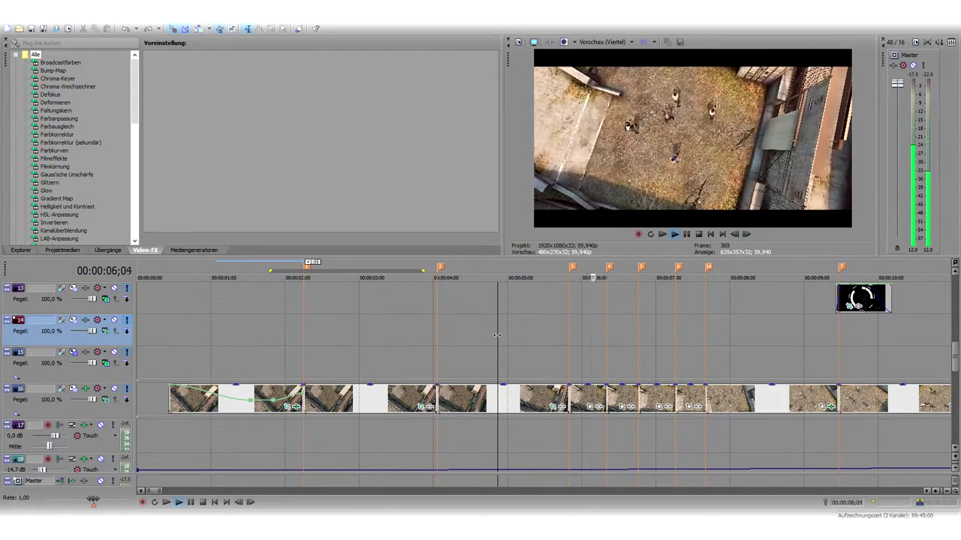
left_click(688, 344)
key("space")
scroll(699, 356, "up", 1)
scroll(694, 359, "up", 3)
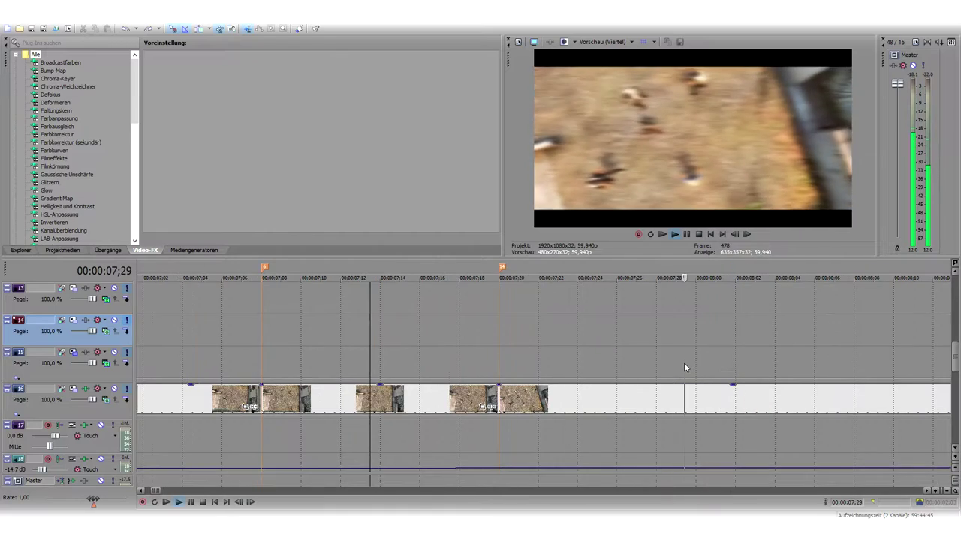
Set the preview quality to Vorschau, Halbe and play the clip starting at marker 14
left_click(605, 398)
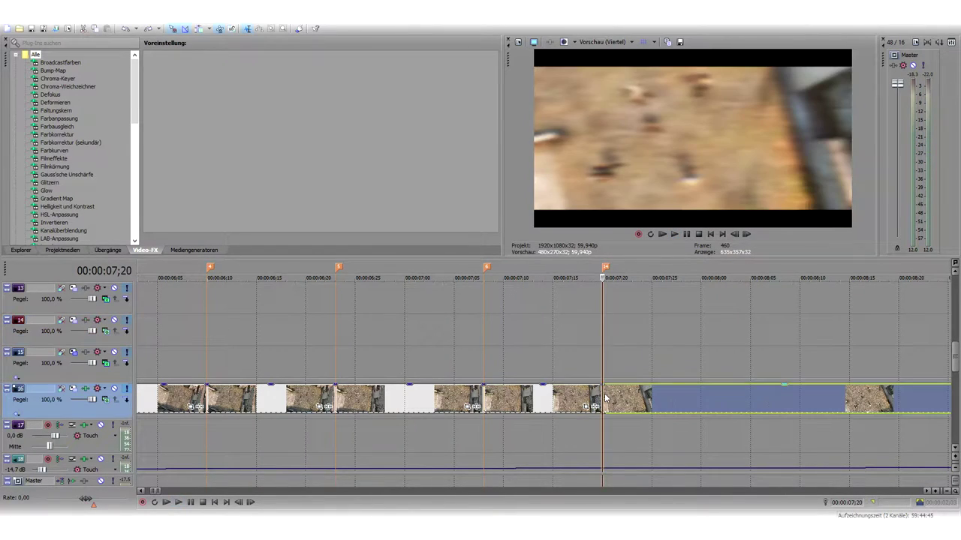
left_click(603, 43)
mouse_move(604, 64)
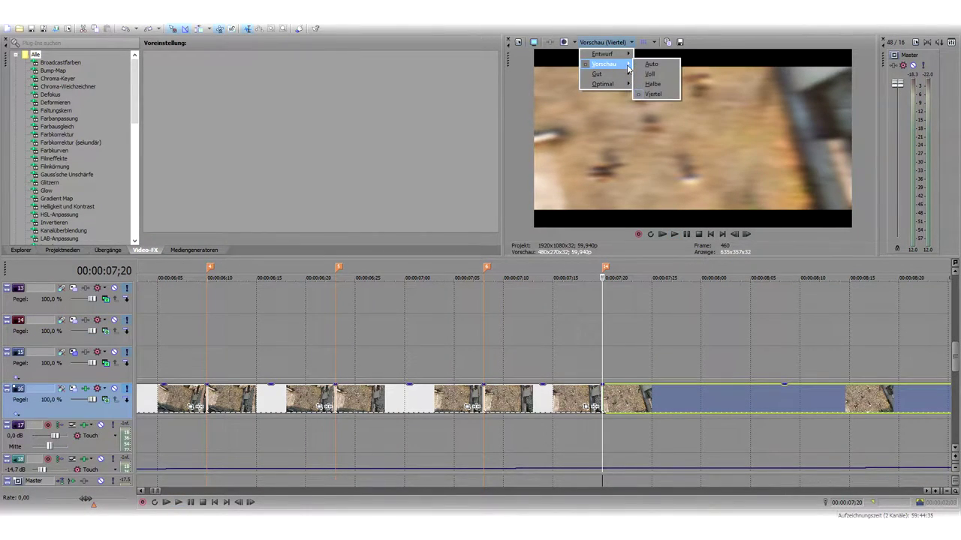
left_click(655, 84)
key("space")
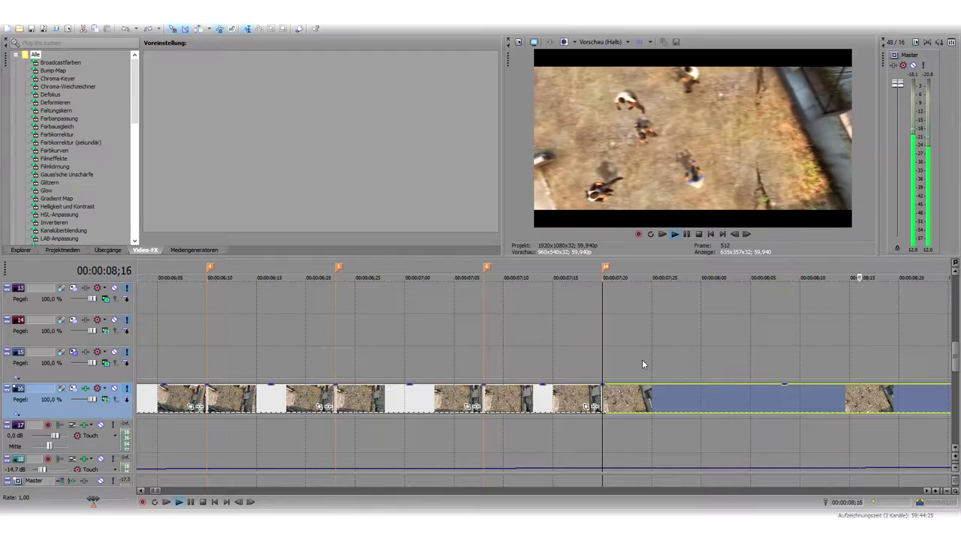
key("space")
Step frame by frame back and forth across the cut at marker 14 to compare the frames on either side
scroll(635, 373, "down", 5)
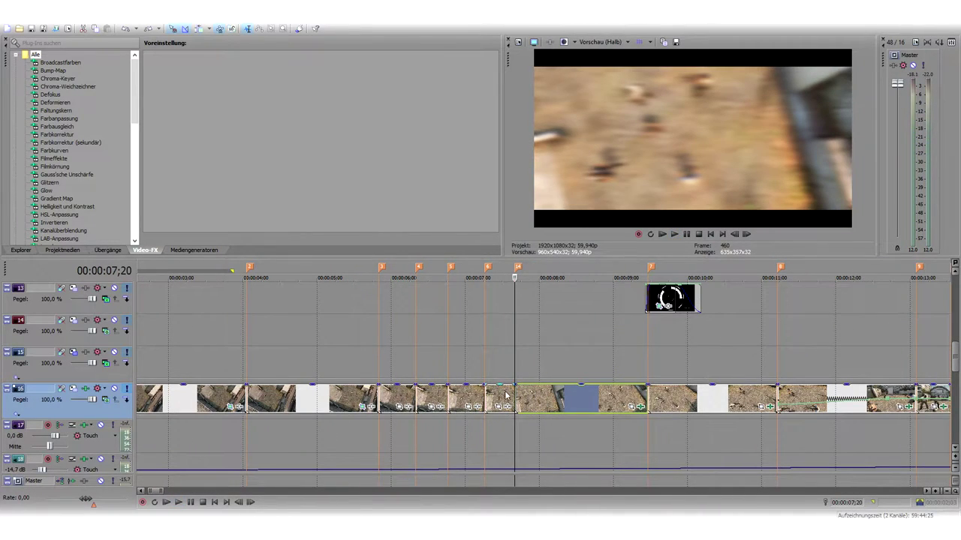
left_click(509, 393)
key("Right")
key("Right")
key("Right")
key("Right")
key("Right")
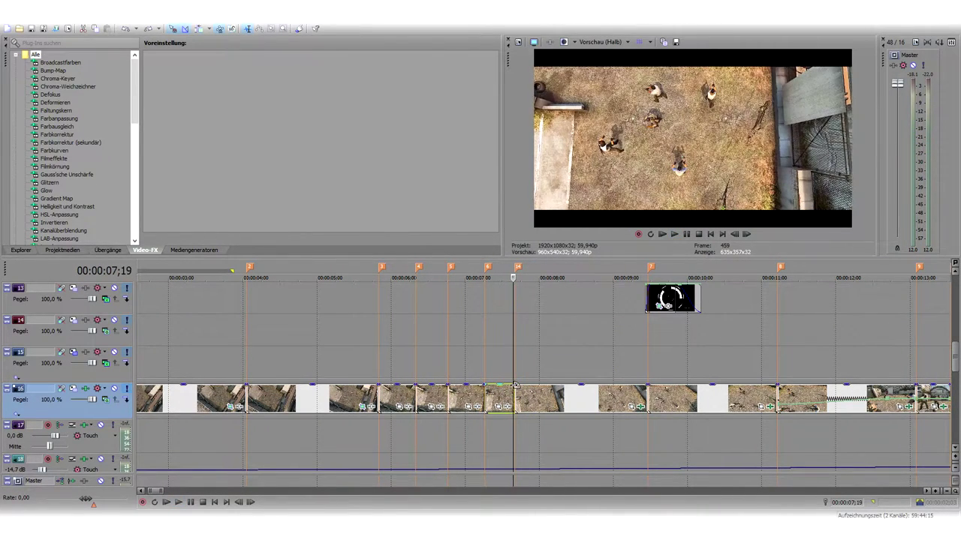
key("Left")
key("Left")
key("Left")
key("Right")
key("Right")
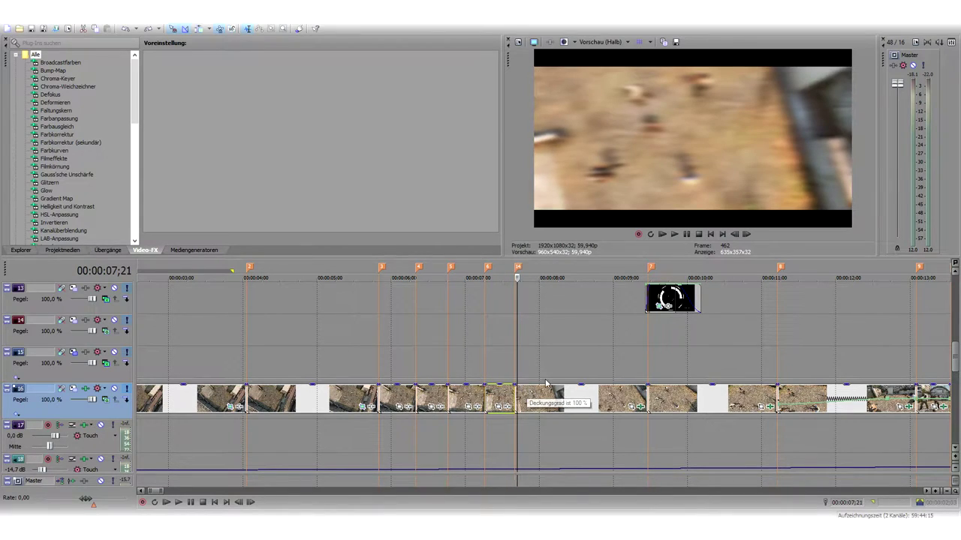
Play across the cut at marker 14, then replay the run of short clips from just before marker 3
left_click(507, 393)
key("space")
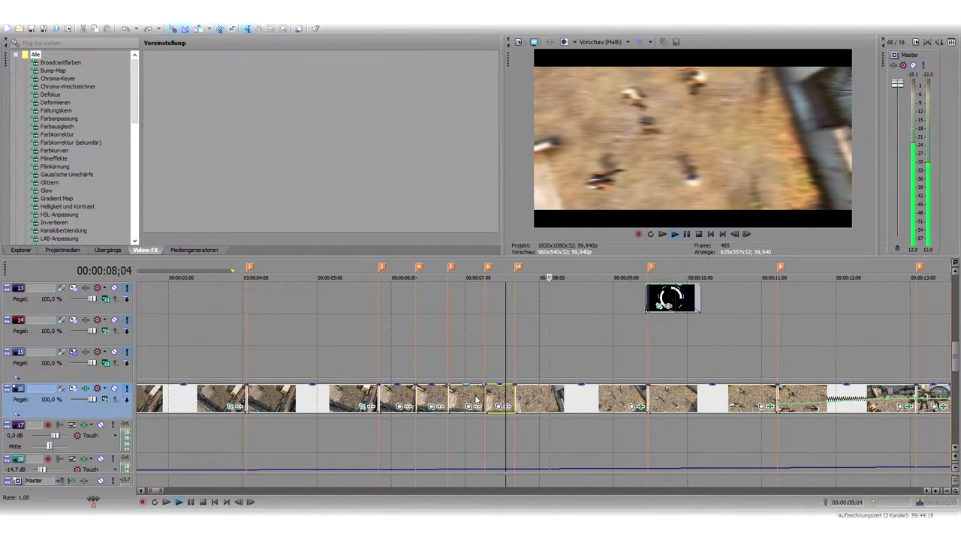
left_click(472, 392)
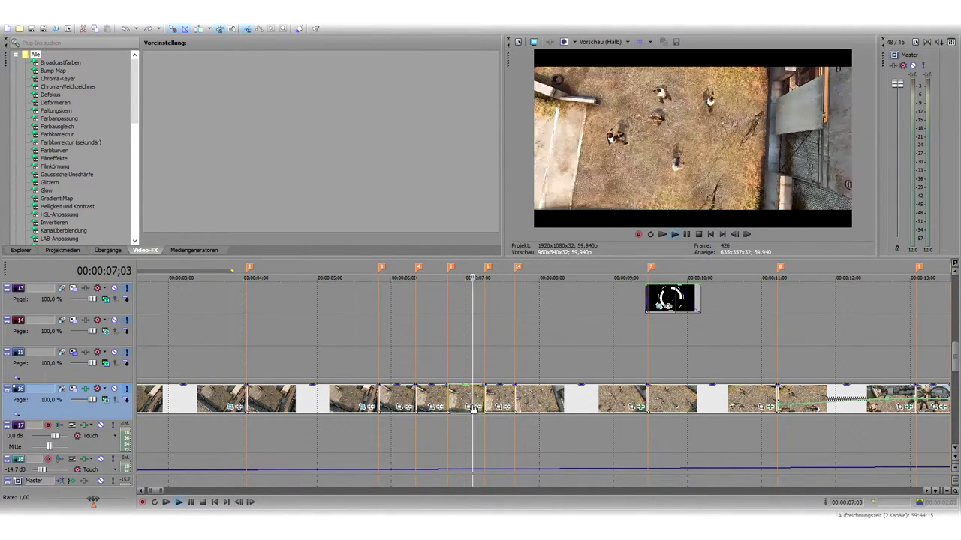
left_click(370, 395)
mouse_move(956, 366)
left_mouse_down()
mouse_move(958, 407)
mouse_move(959, 372)
left_mouse_up()
key("space")
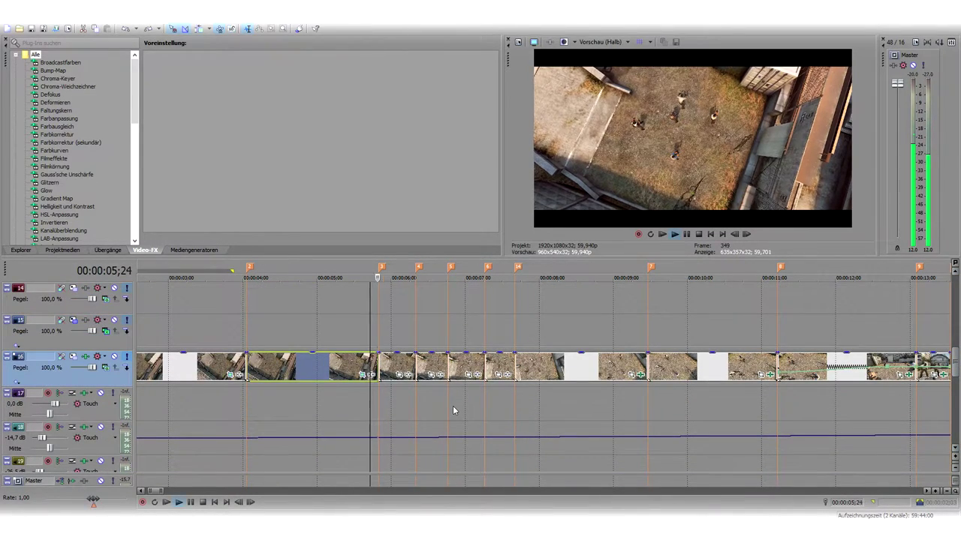
left_click(485, 368)
key("space")
Play from the cut at marker 3 through the short clips up to marker 7 and examine them up close
scroll(480, 366, "up", 1)
left_click(377, 367)
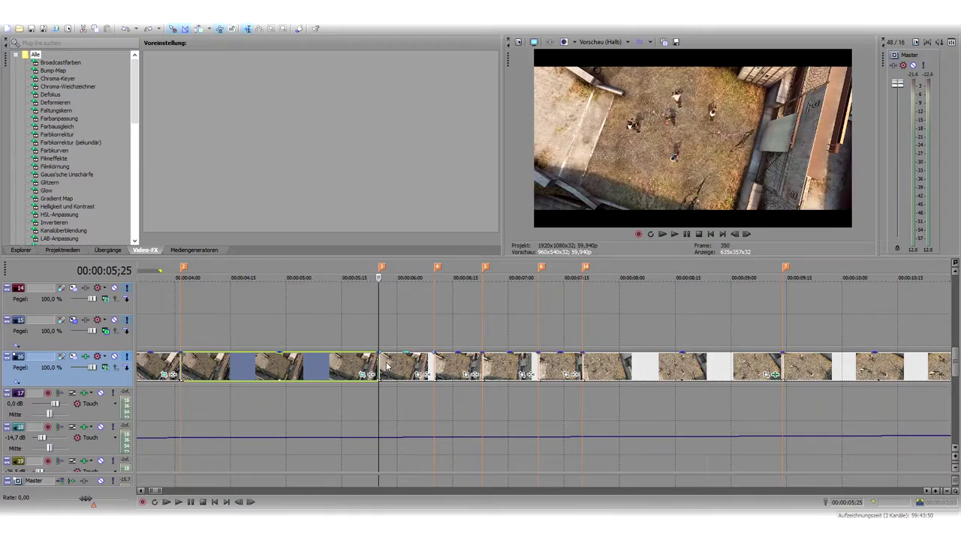
scroll(387, 366, "up", 2)
key("space")
scroll(489, 369, "up", 2)
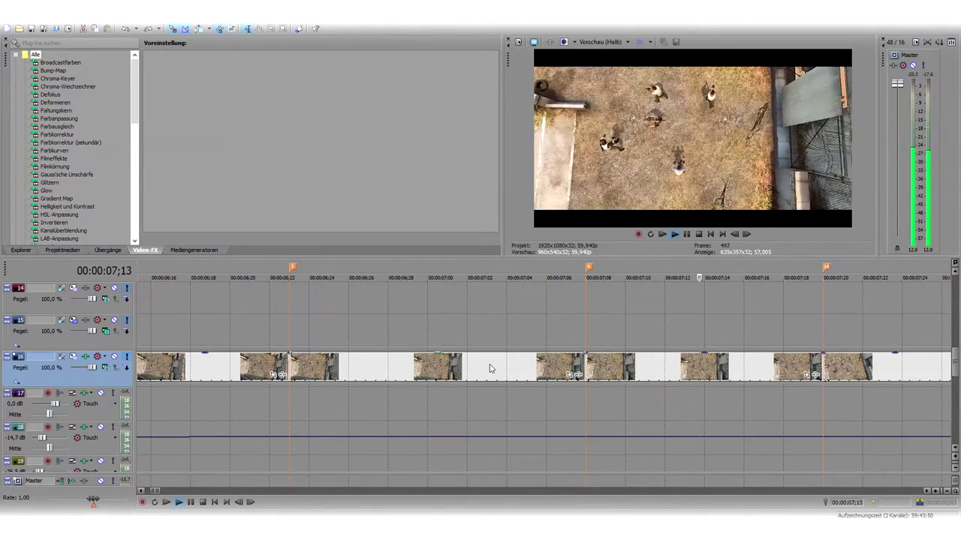
scroll(490, 367, "up", 2)
scroll(490, 367, "down", 5)
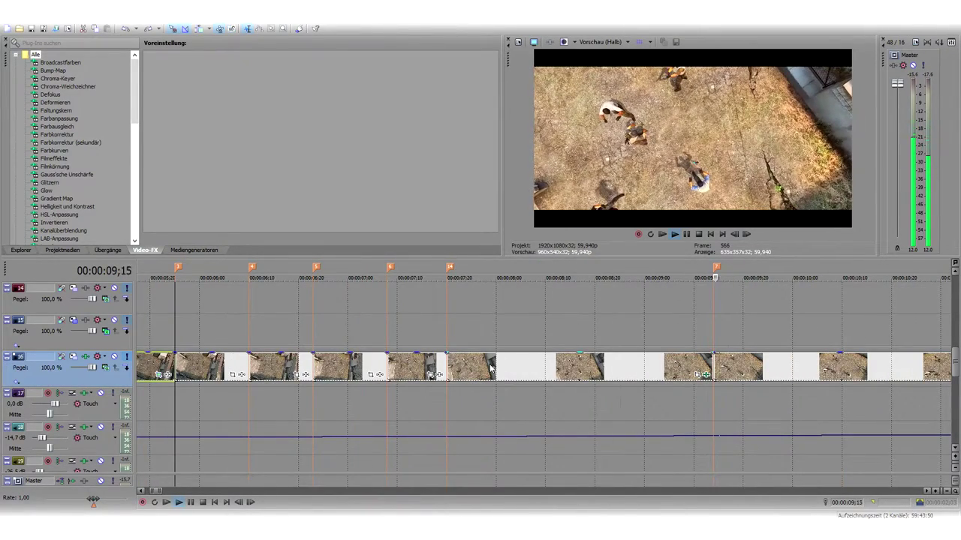
key("space")
Compare the first frames of the clips at markers 6 and 14 on track 16
left_click(451, 366)
left_click(391, 365)
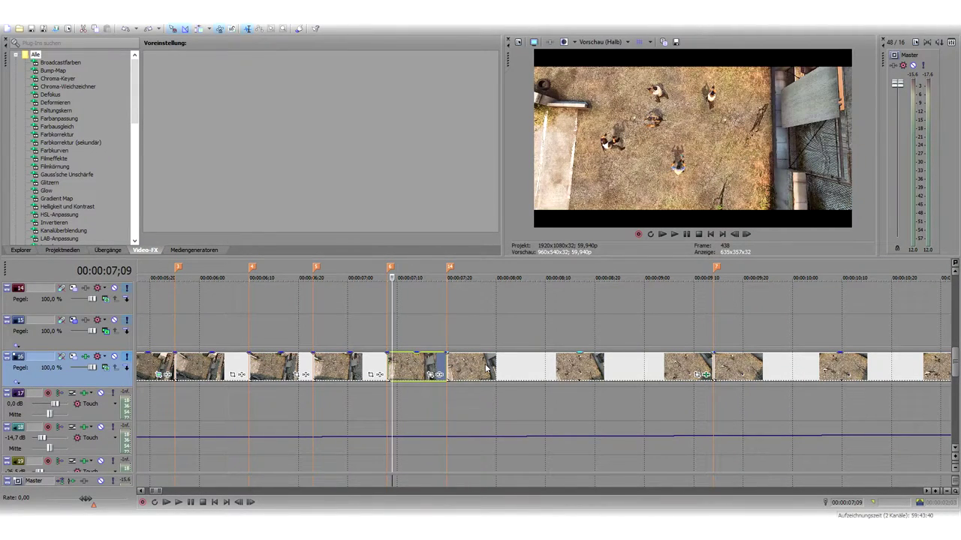
left_click(449, 365)
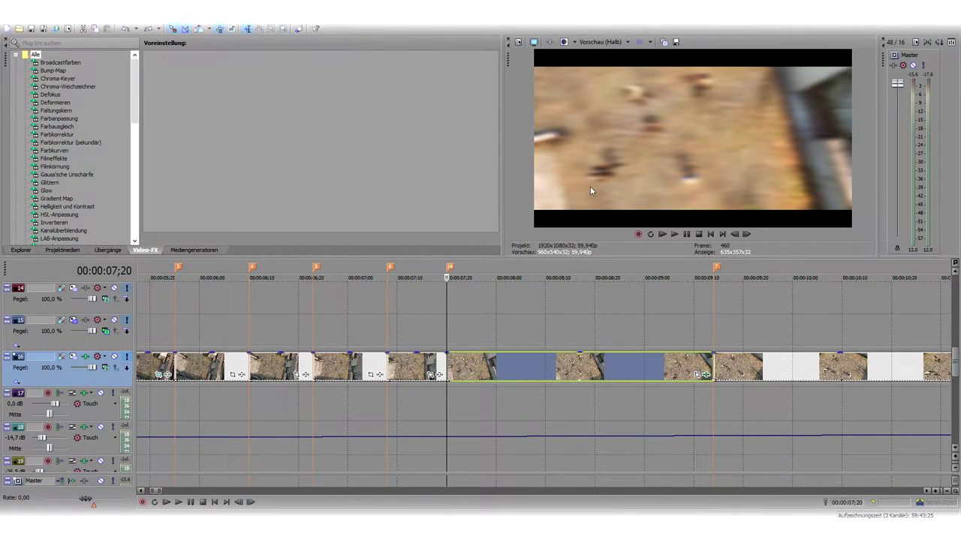
Open the video event effects of the clip between markers 14 and 7 and view them at 00:00:07;28
left_click(700, 377)
left_click(530, 185)
left_click(705, 374)
left_click_drag(483, 200, 414, 194)
left_click(487, 368)
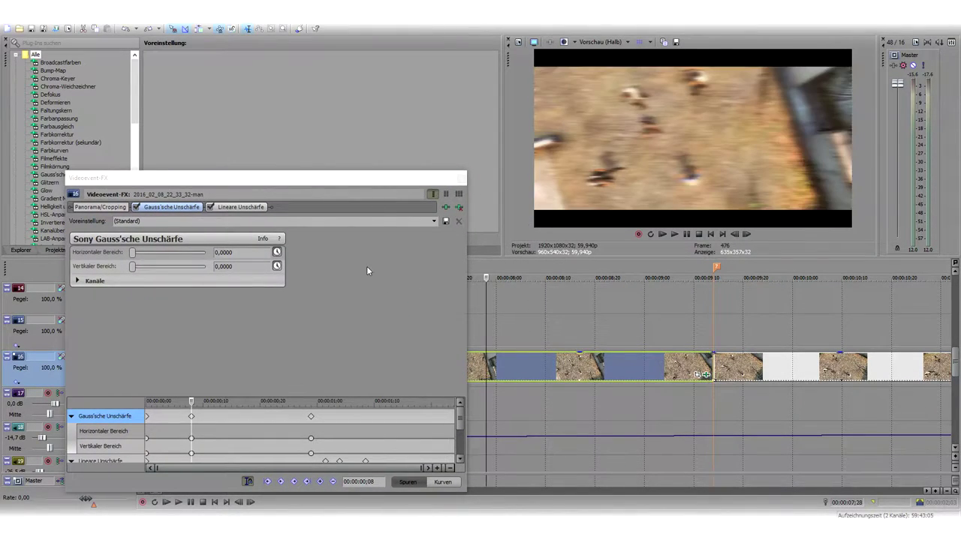
Enlarge the keyframe area, move the effects window clear of the cut, and return the cursor to marker 14
mouse_move(458, 424)
left_mouse_down()
mouse_move(460, 435)
mouse_move(460, 418)
left_mouse_up()
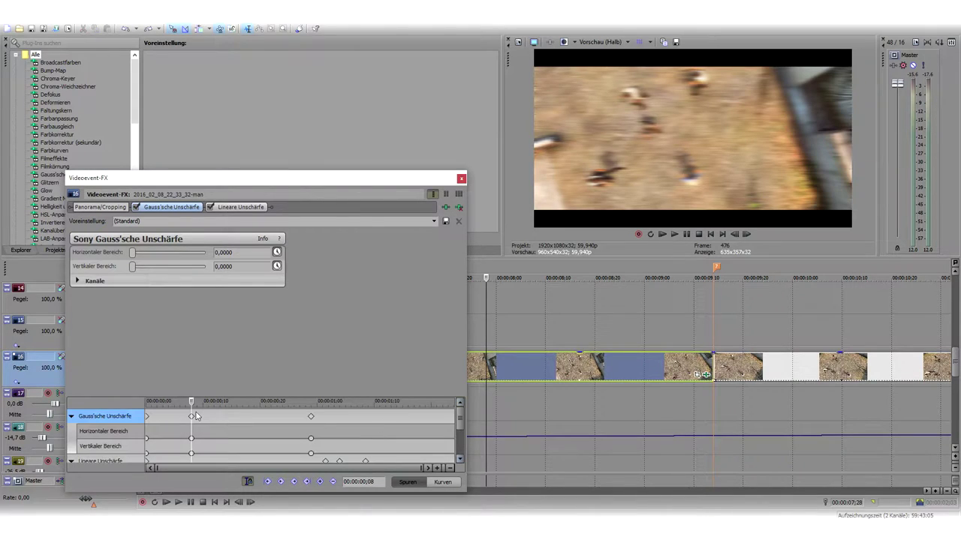
left_click_drag(126, 398, 130, 351)
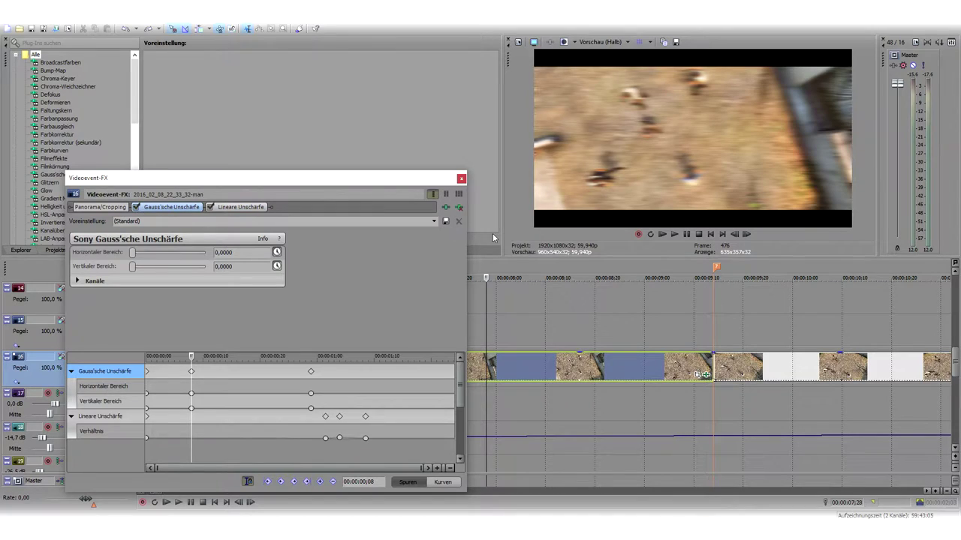
left_click_drag(373, 173, 871, 186)
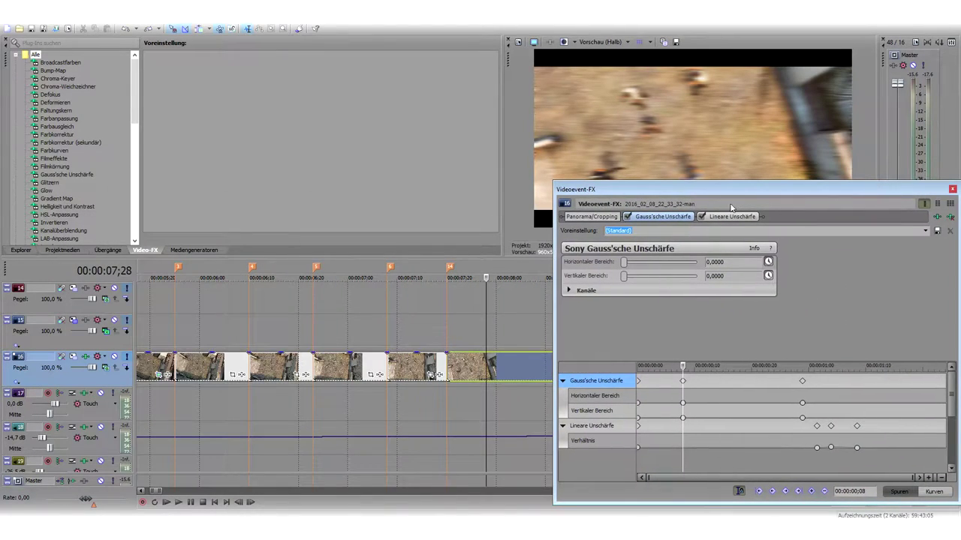
left_click(449, 371)
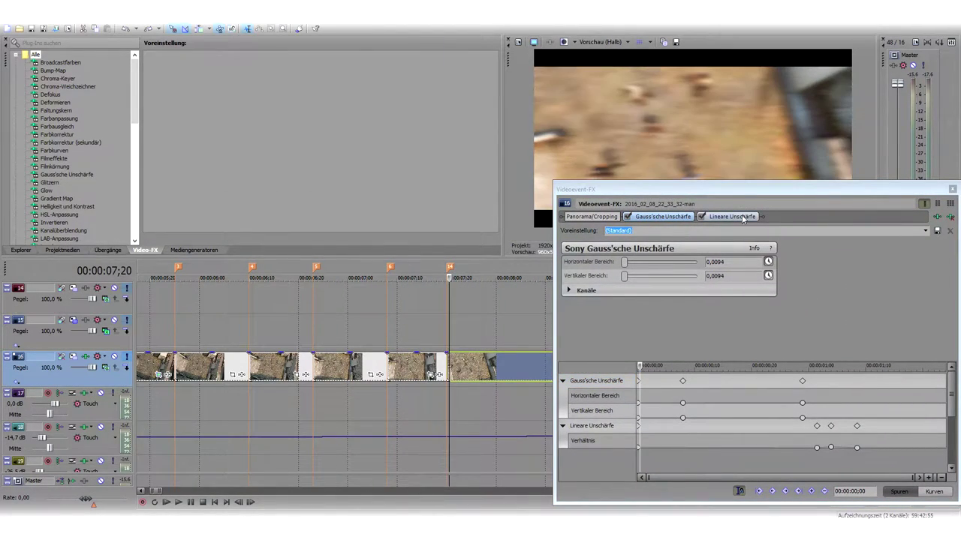
Inspect the Lineare Unschärfe and Gauss'sche Unschärfe settings at the clip's start, toggle the Gaussian blur, and close the effects window
left_click(701, 217)
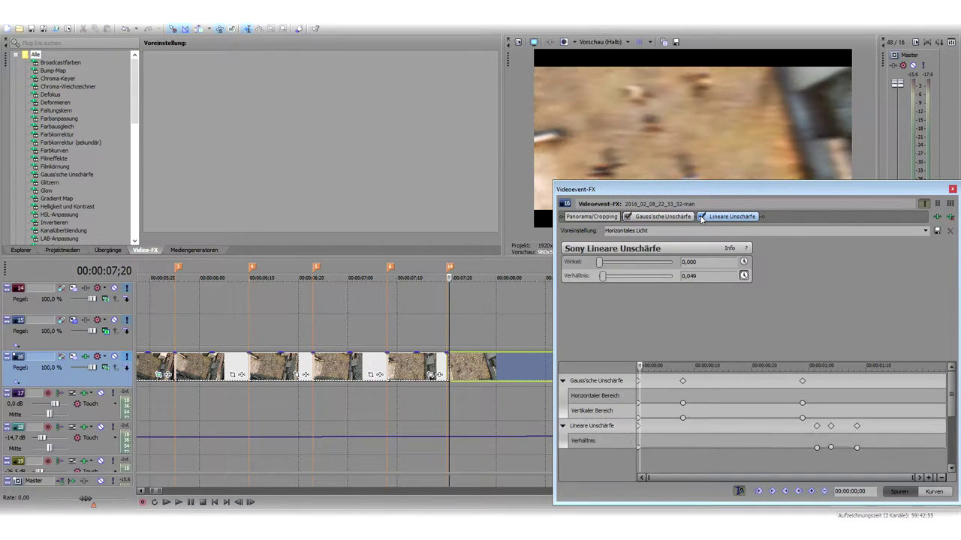
left_click(713, 218)
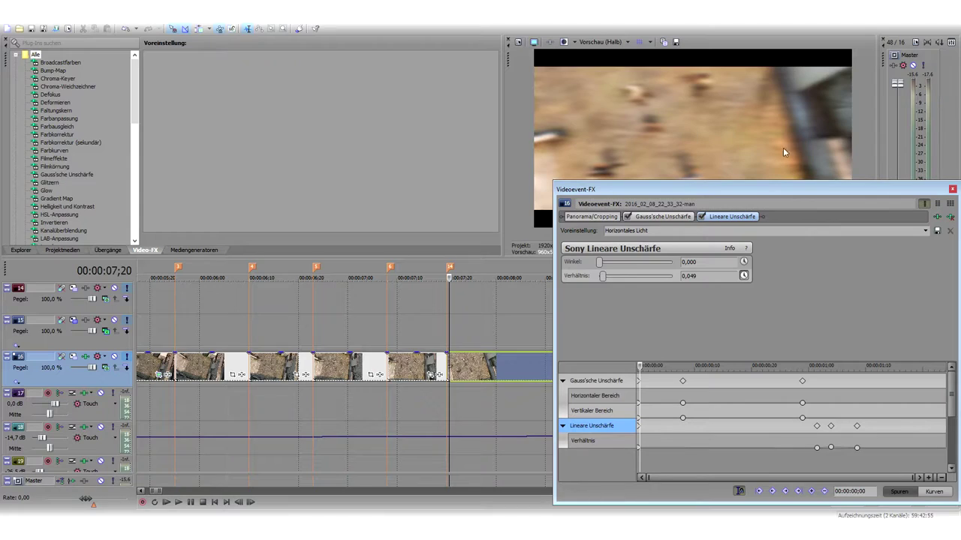
left_click(630, 218)
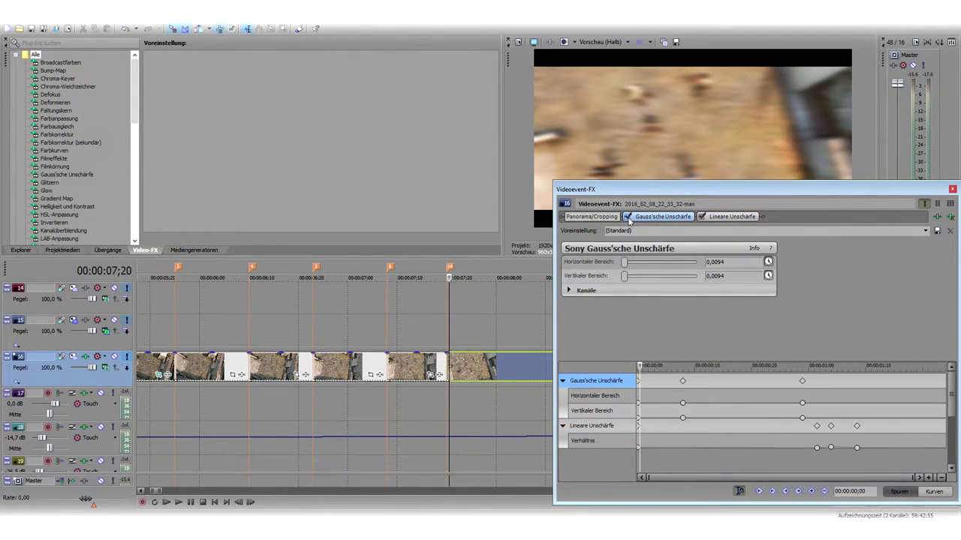
left_click(627, 217)
left_click(627, 217)
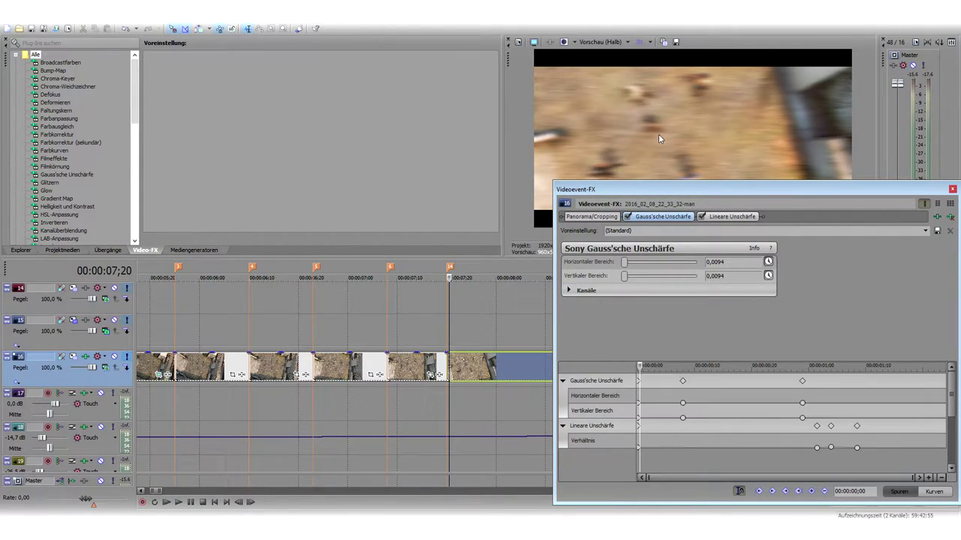
left_click(951, 188)
Mark the time range from 00:00:07;19 to 00:00:08;11 and play the clip from 00:00:08;03
left_click_drag(441, 336, 554, 336)
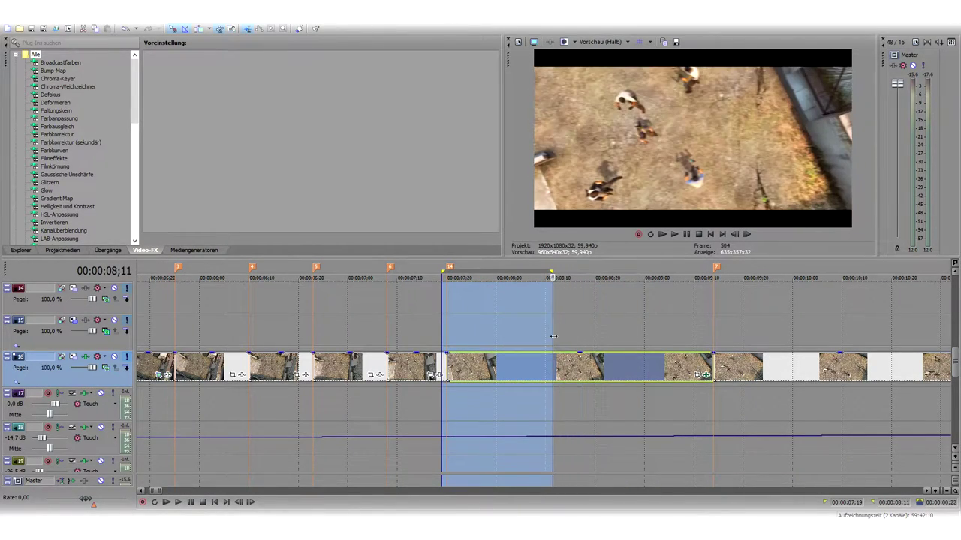
left_click(553, 336)
left_click(513, 327)
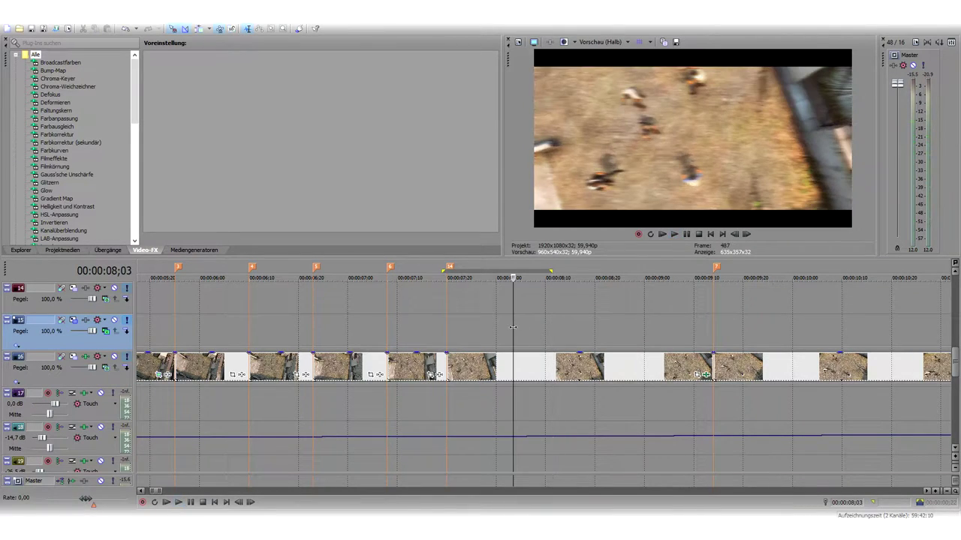
scroll(956, 349, "up", 2)
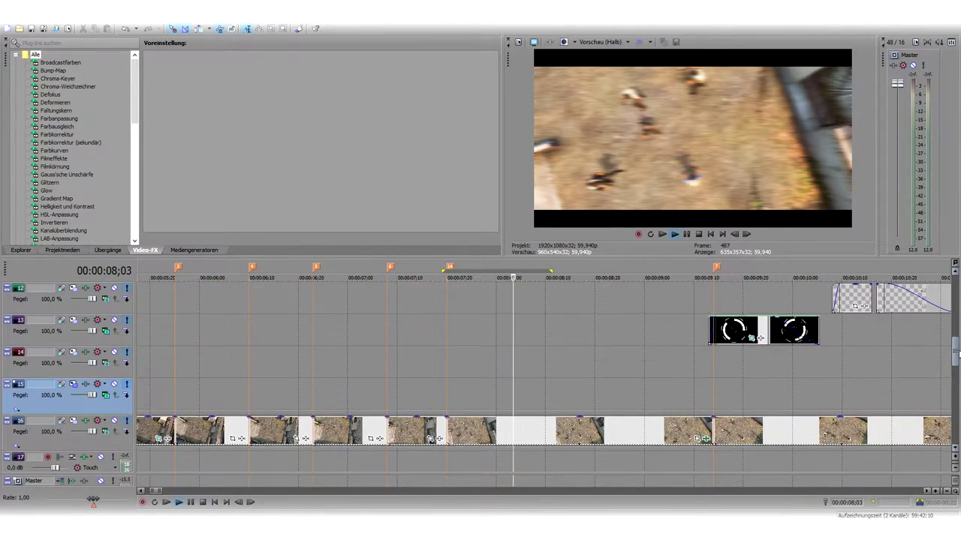
key("space")
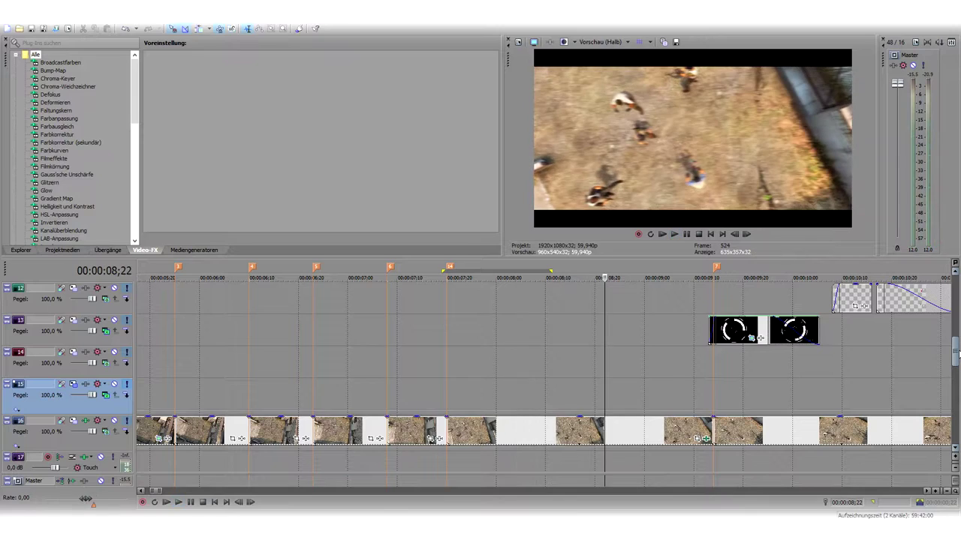
Replay the clip after marker 14 from about 00:00:08;12 and again from 00:00:08;03
left_click(585, 400)
left_click(557, 394)
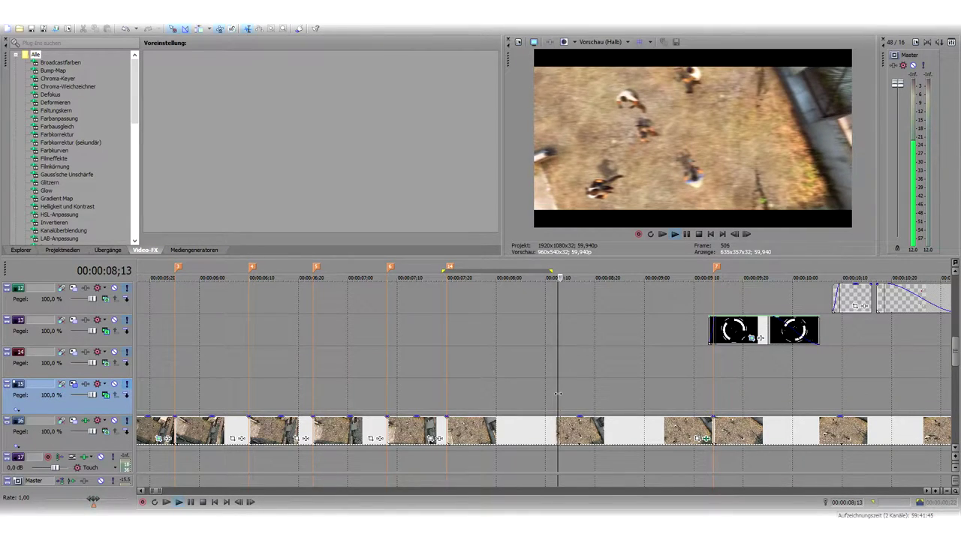
left_click(558, 394)
key("space")
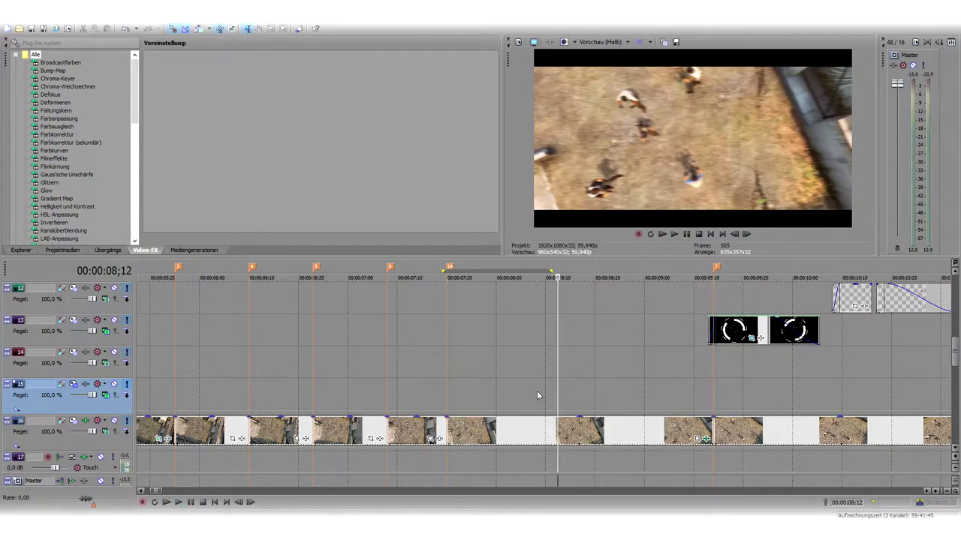
left_click(513, 392)
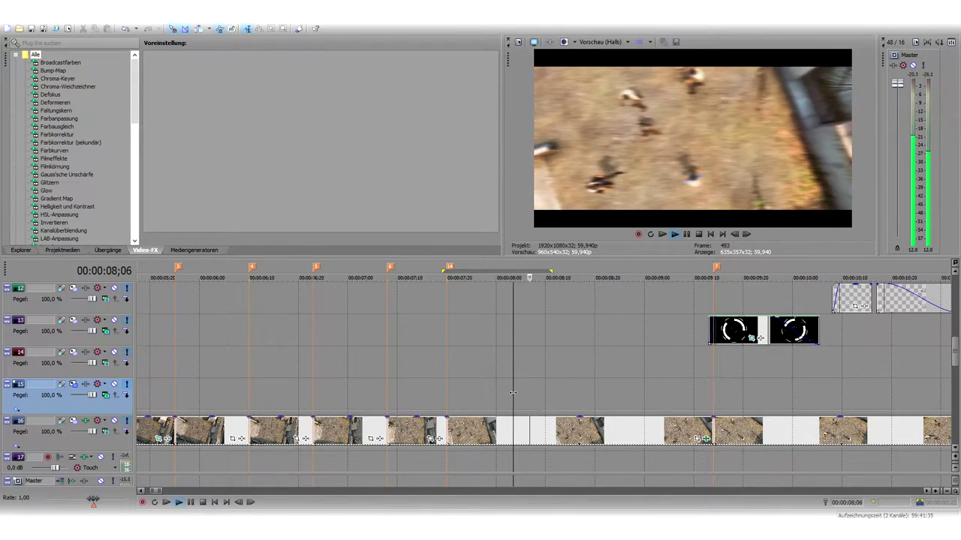
key("space")
Move the cursor to 00:00:08;25 and play the sharper second half of the clip before marker 7
key("Return")
key("Return")
key("Right")
key("Right")
key("Right")
key("Right")
key("Right")
key("Right")
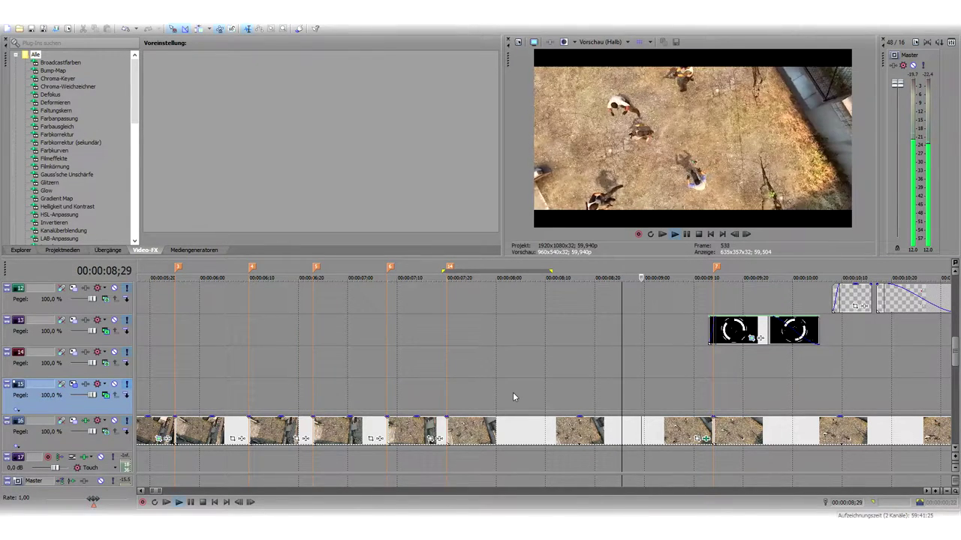
key("space")
key("space")
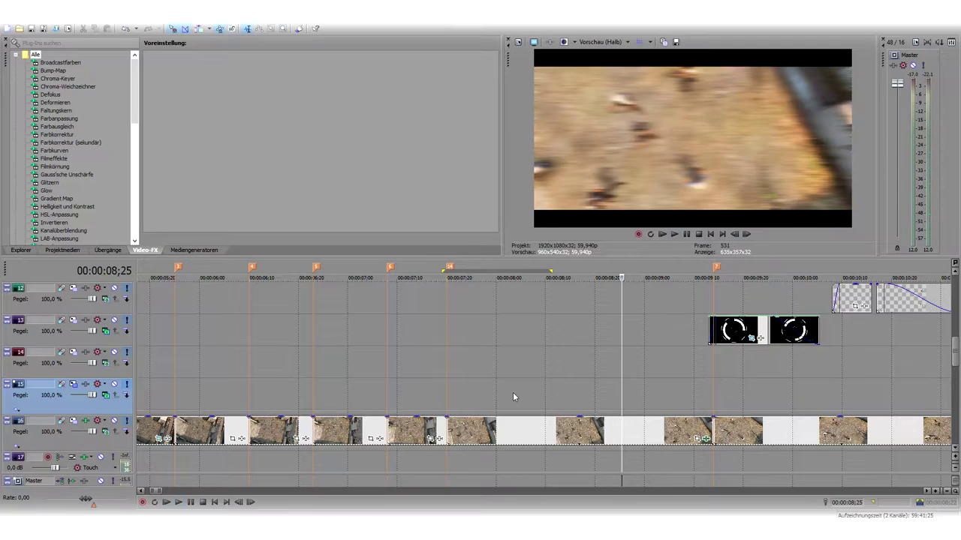
Place the cursor at marker 7 and survey the clips and overlay events around it on the timeline
scroll(526, 350, "down", 4)
scroll(472, 394, "up", 2)
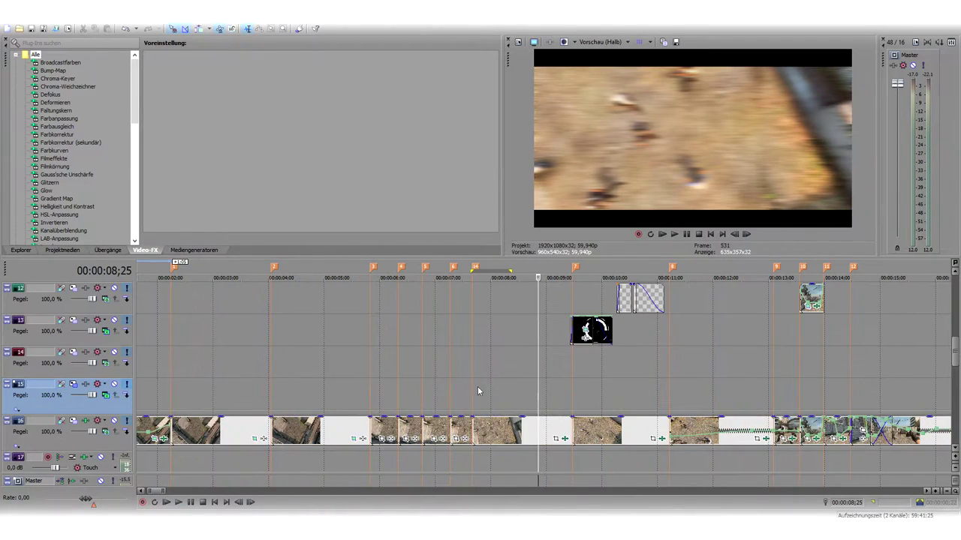
scroll(477, 387, "down", 2)
left_click(400, 392)
scroll(428, 396, "up", 3)
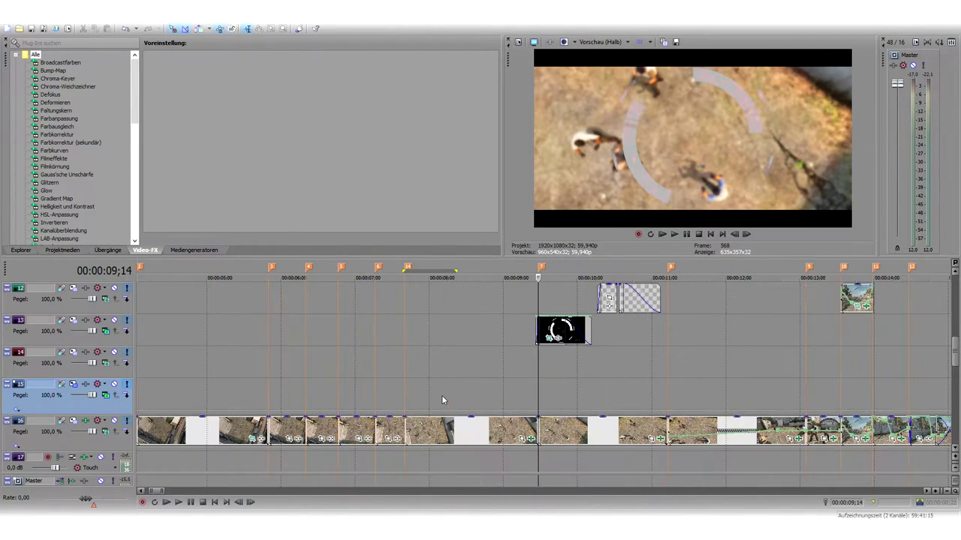
scroll(524, 376, "down", 3)
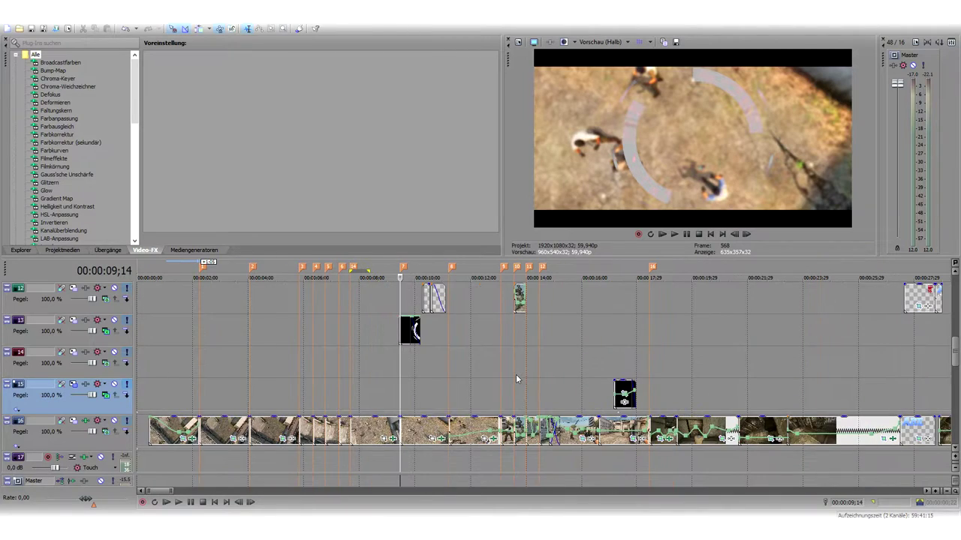
Survey the overlay events on tracks 11 to 15 and place the cursor at 00:00:09;13, just before marker 7
scroll(516, 375, "up", 1)
scroll(516, 374, "down", 2)
mouse_move(956, 362)
left_mouse_down()
mouse_move(958, 414)
mouse_move(957, 350)
left_mouse_up()
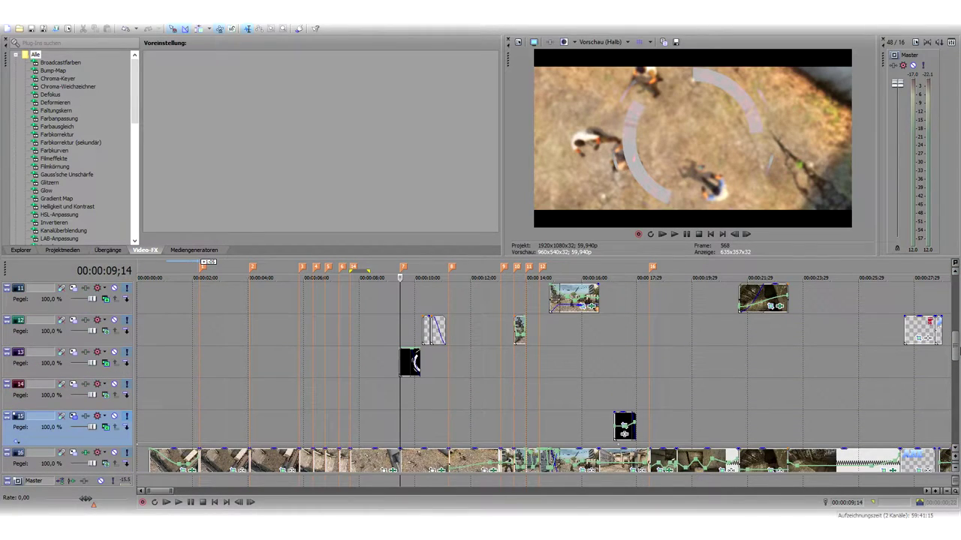
left_click(397, 404)
scroll(397, 408, "up", 6)
scroll(645, 407, "down", 5)
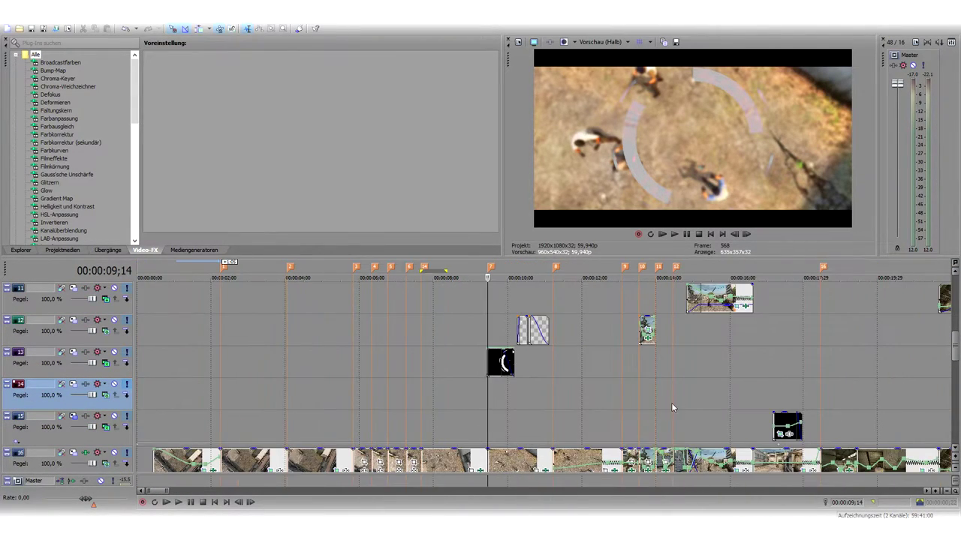
scroll(610, 406, "up", 3)
left_click(531, 398)
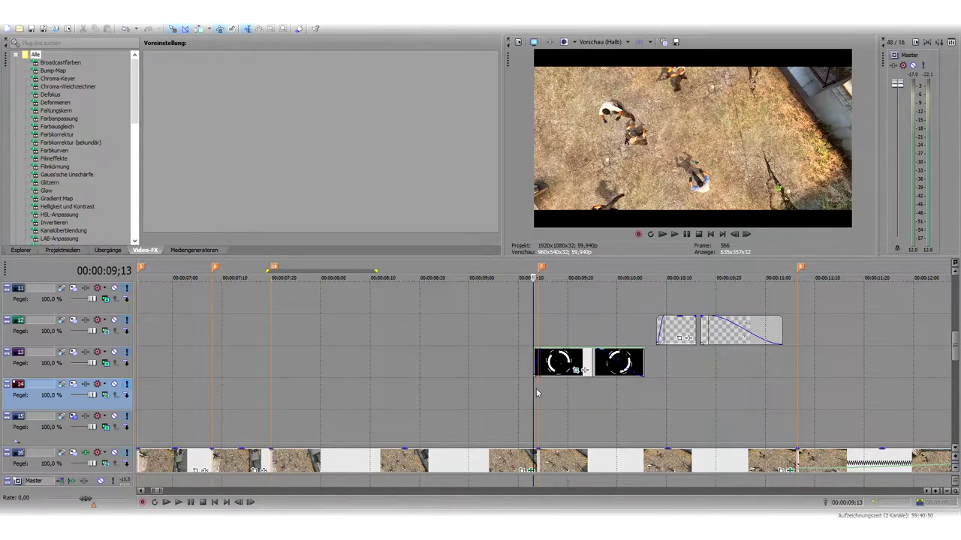
Mark a short time range just before marker 7 and examine how the ring overlay on track 13 lines up with the cut
left_click(537, 393)
left_click_drag(512, 398, 532, 407)
left_click(531, 408)
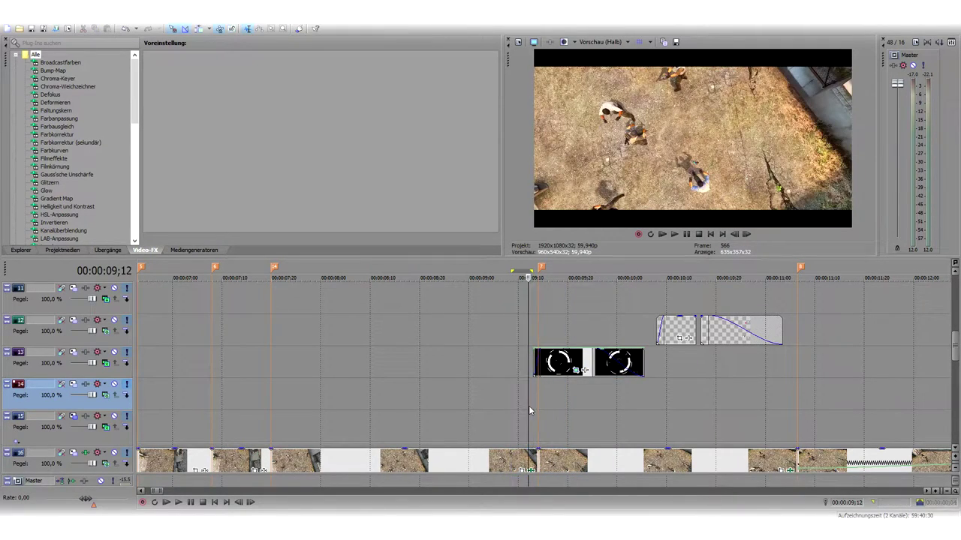
scroll(540, 406, "up", 1)
scroll(541, 405, "down", 6)
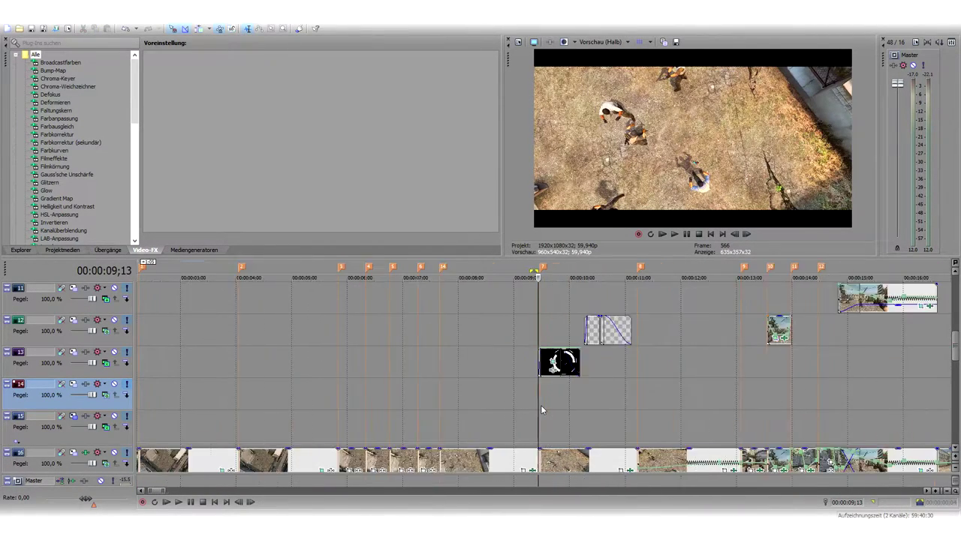
scroll(541, 405, "up", 3)
scroll(552, 409, "down", 3)
scroll(344, 438, "up", 3)
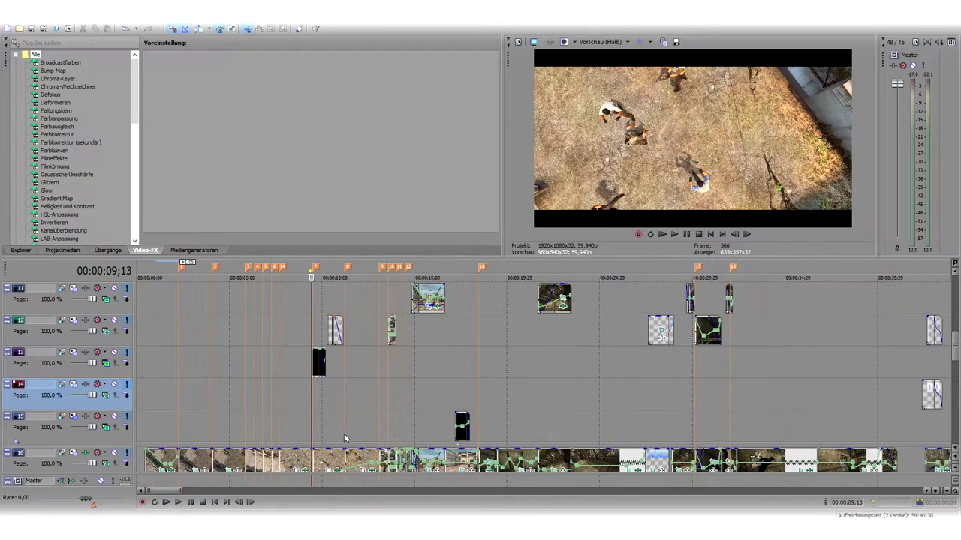
Mark the time range over the opening clips to just past marker 3 and place the cursor at marker 7
left_click(186, 442)
left_click_drag(162, 404, 255, 402)
left_click(315, 402)
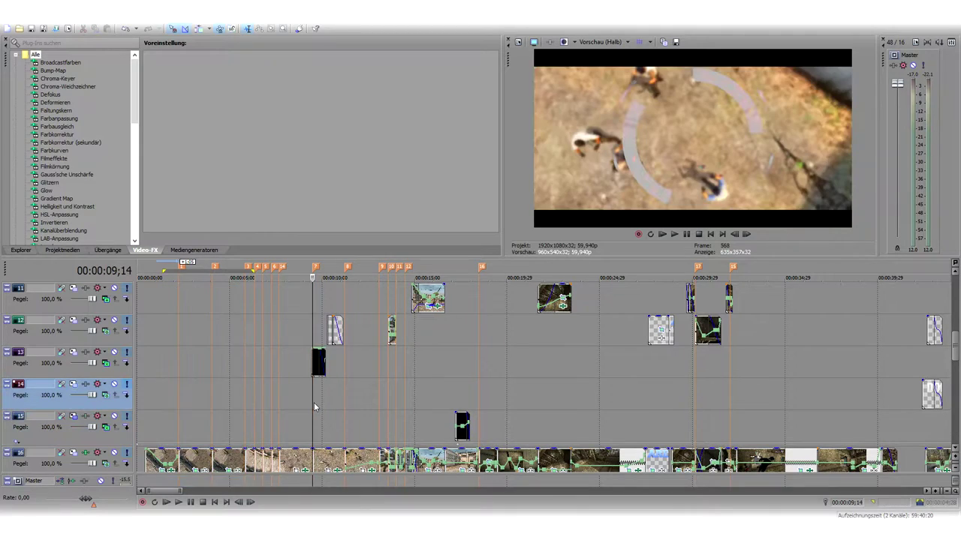
Select the ring overlay event on track 13 and play it from its start at 00:00:09;13
scroll(342, 394, "up", 4)
left_click(537, 364)
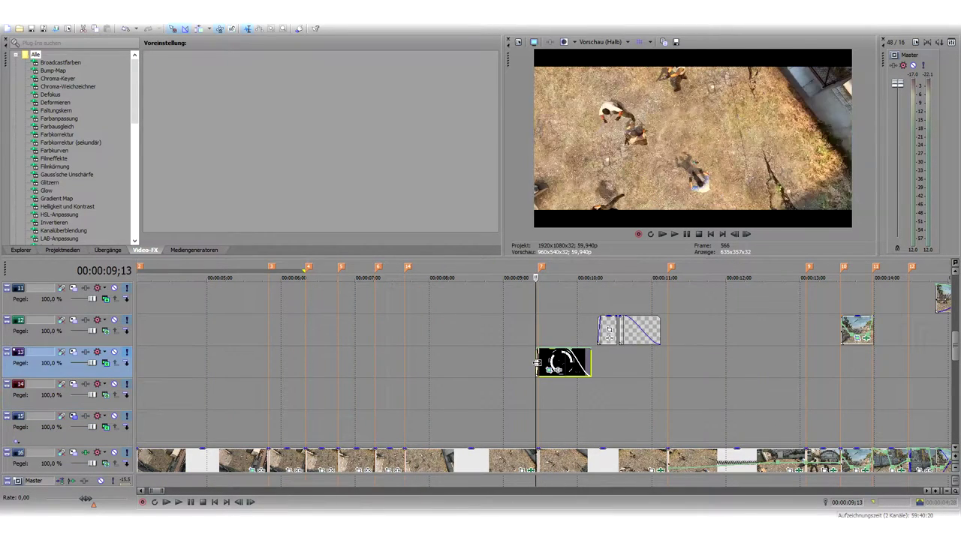
scroll(563, 406, "up", 4)
scroll(600, 383, "down", 3)
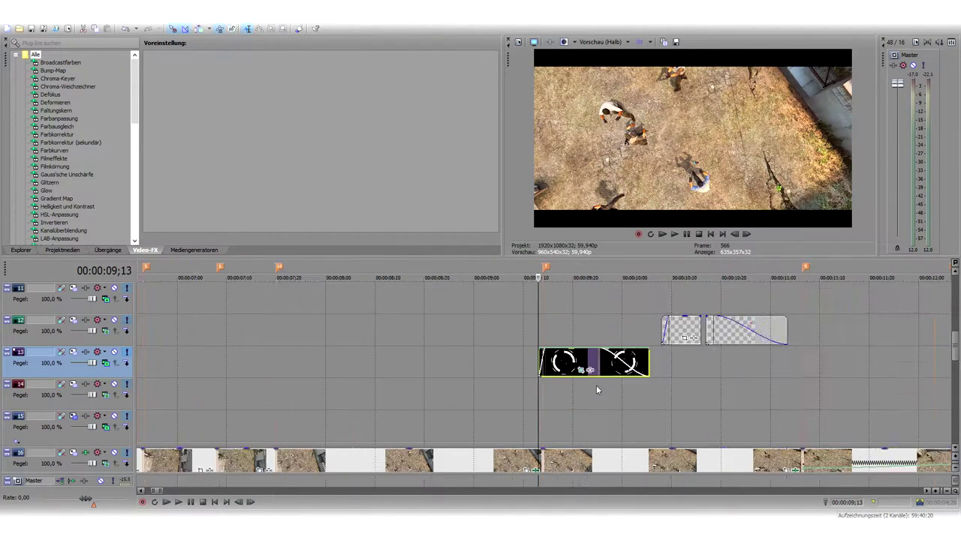
scroll(576, 388, "up", 5)
key("space")
key("space")
key("space")
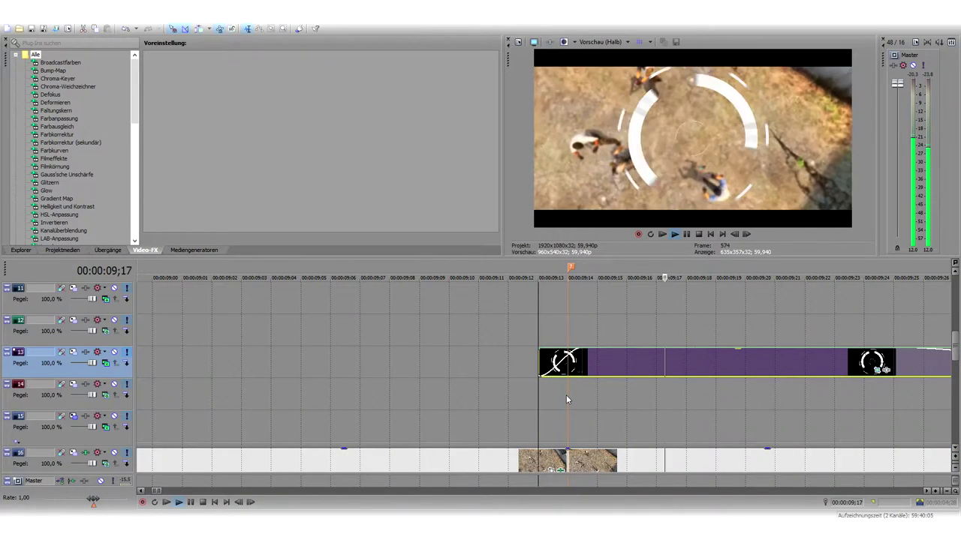
Select the track 16 clip before marker 7 and place the cursor at the cut at 00:00:09;14
key("space")
scroll(560, 397, "down", 3)
left_click(544, 456)
key("space")
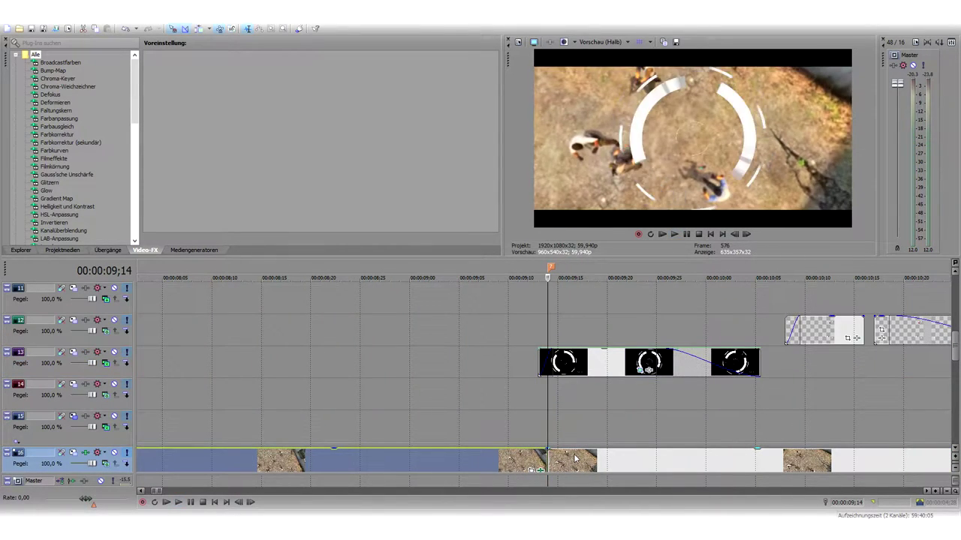
key("space")
scroll(603, 422, "down", 3)
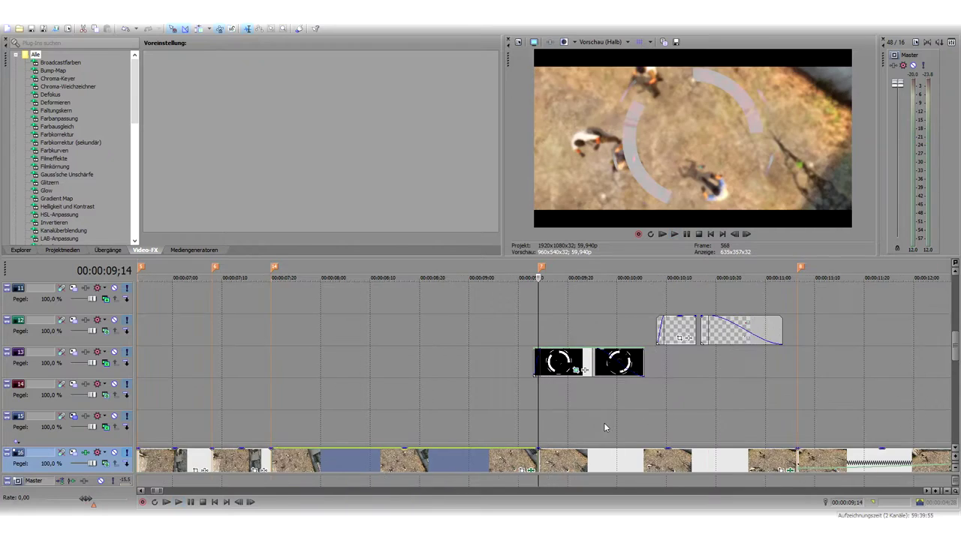
Replay the cut at marker 7 repeatedly, including from the ring overlay's start
scroll(604, 424, "up", 5)
key("space")
key("space")
scroll(593, 418, "down", 3)
key("space")
key("space")
key("space")
key("space")
left_click(531, 430)
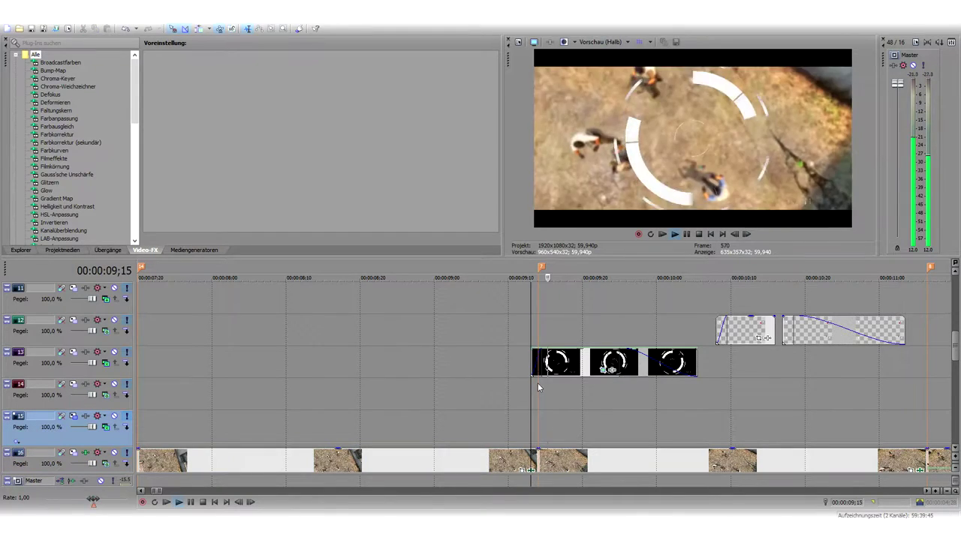
Select the track 16 clip after marker 7 and step through its ring overlay frame by frame, forward and back
left_click(542, 466)
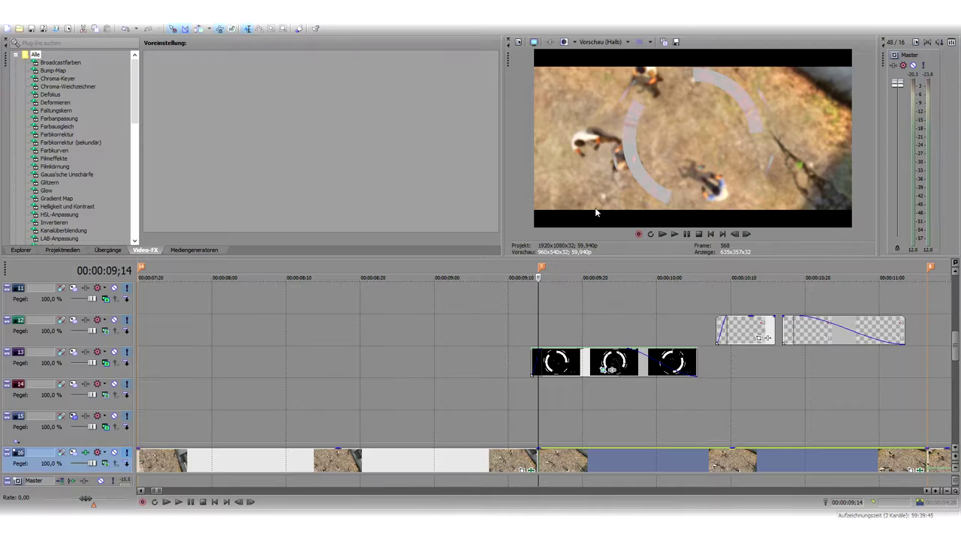
key("space")
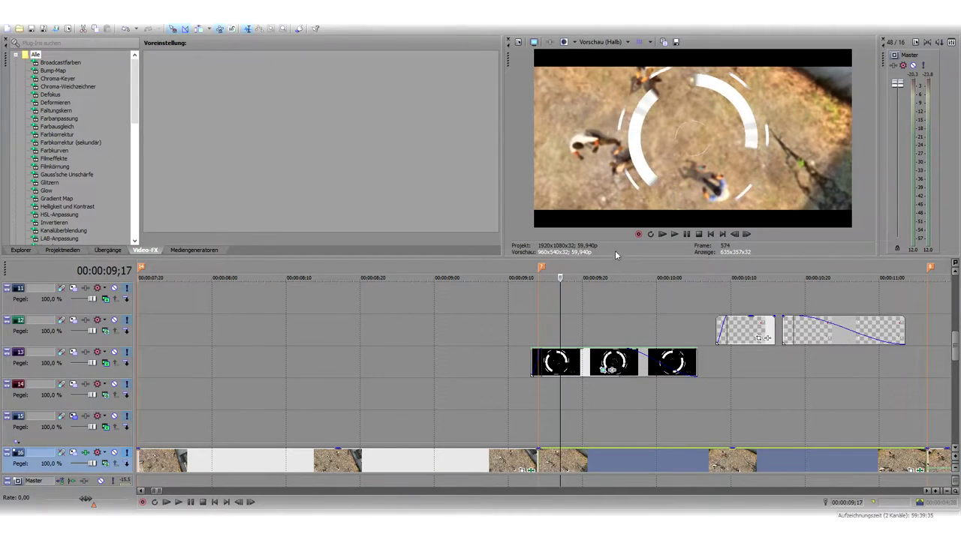
key("Right")
key("Right")
key("Right")
key("Right")
key("Right")
key("Right")
key("Right")
key("Right")
key("Left")
key("Left")
key("Left")
key("Left")
key("Left")
key("Left")
key("Left")
key("Left")
key("Left")
key("Left")
key("Left")
key("Left")
key("Left")
key("Left")
key("Left")
key("Left")
key("Left")
key("Left")
key("Left")
key("Left")
Mark the range from about 00:00:09;17 to 00:00:09;19 and select the ring overlay event on track 13
mouse_move(563, 395)
left_mouse_down()
mouse_move(666, 394)
mouse_move(578, 396)
left_mouse_up()
left_click(547, 402)
left_click(565, 364)
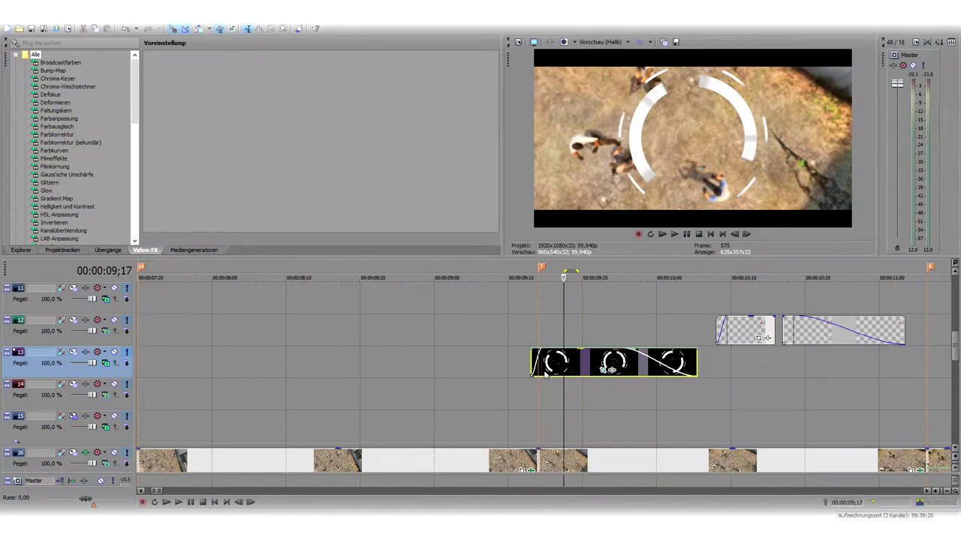
Hide track 16's footage and view the ring overlay alone at 00:00:09;16
left_click(125, 456)
left_click(528, 388)
key("space")
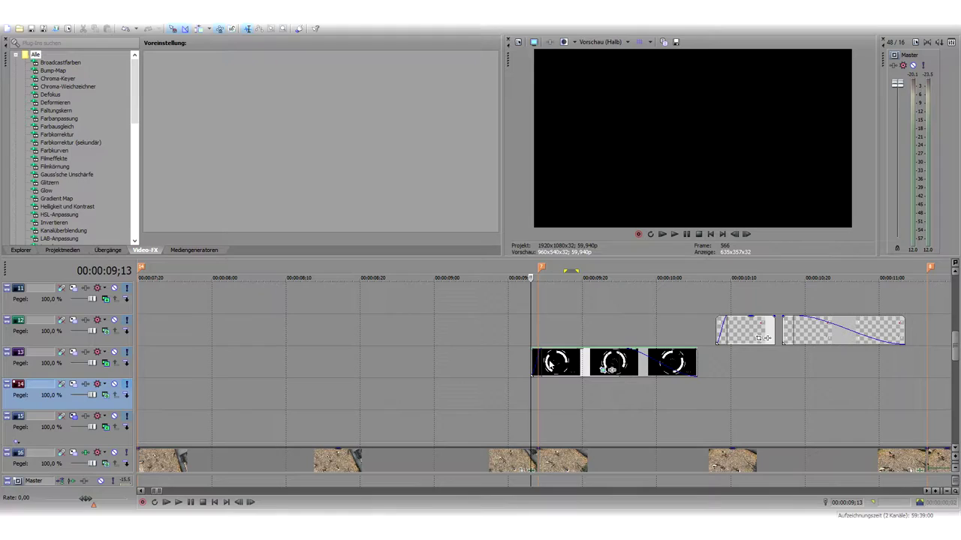
left_click(556, 365)
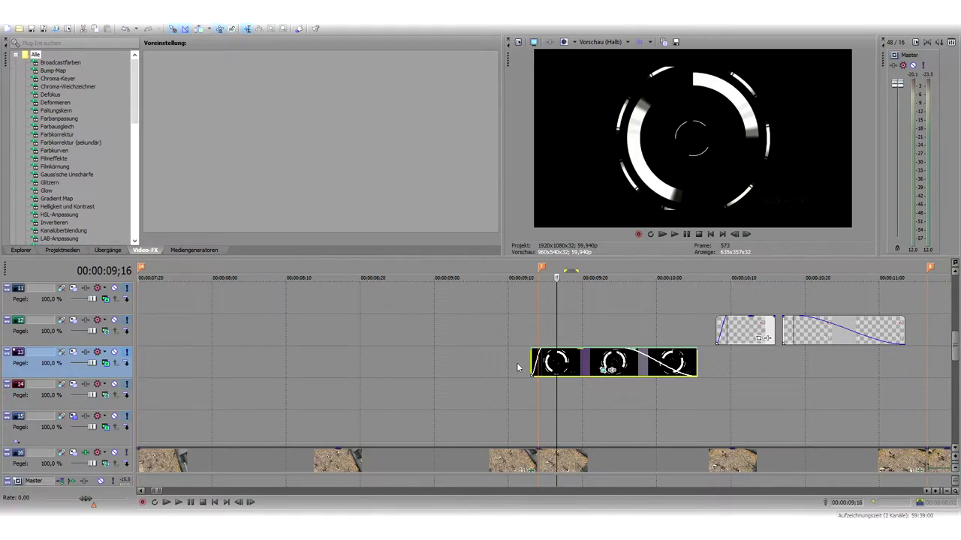
View track 13's compositing modes, show track 16's footage again, and return to the overlay's start at 00:00:09;13
left_click(104, 364)
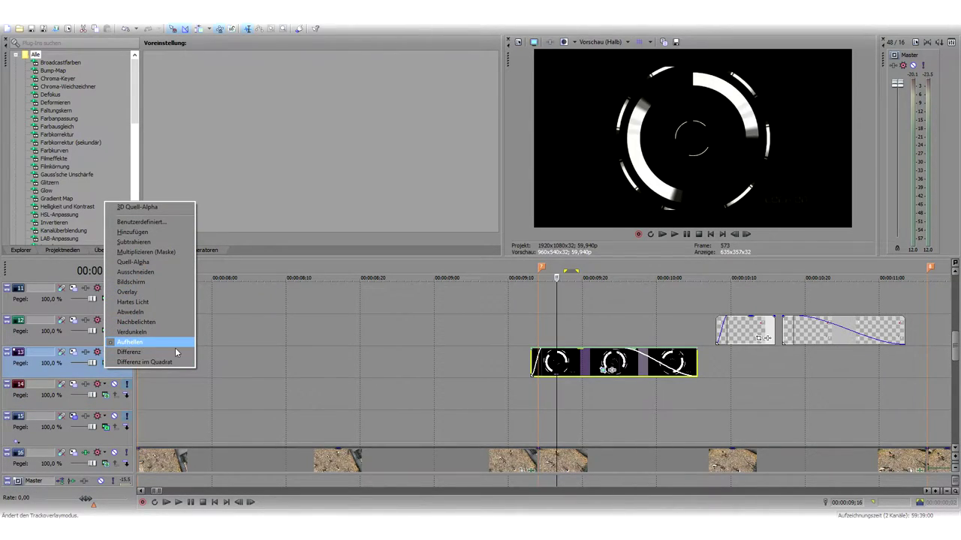
left_click(128, 452)
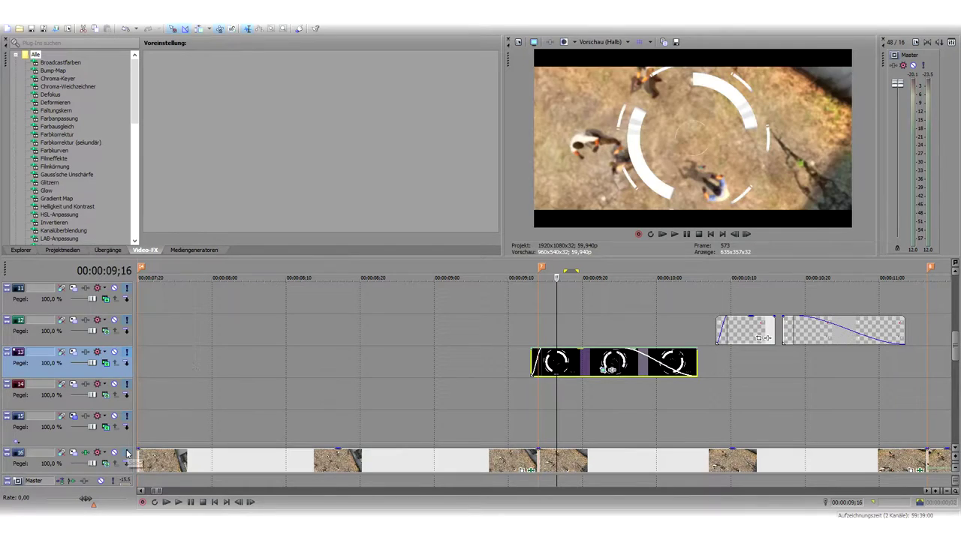
left_click(531, 367)
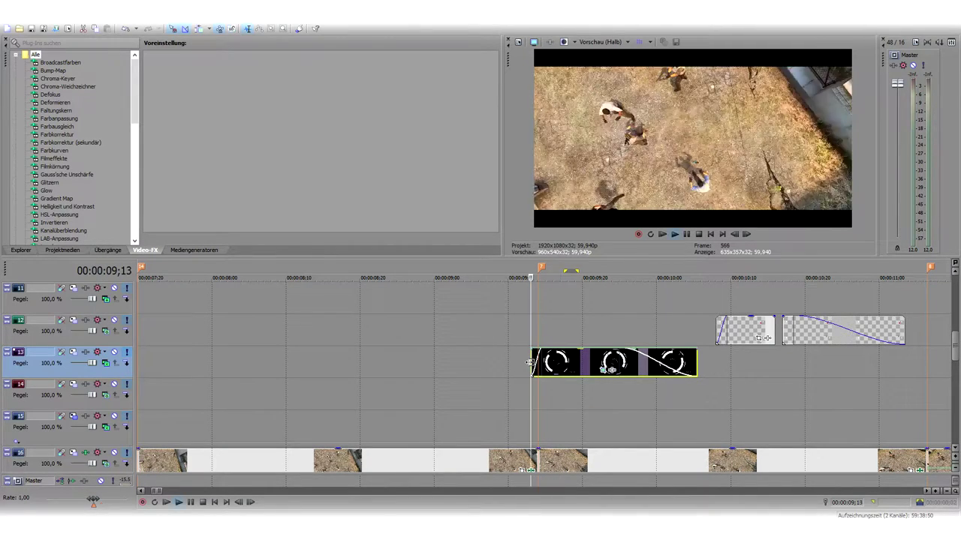
Try the Quell-Alpha compositing mode on track 13 and play the ring overlay over the footage
left_click(106, 367)
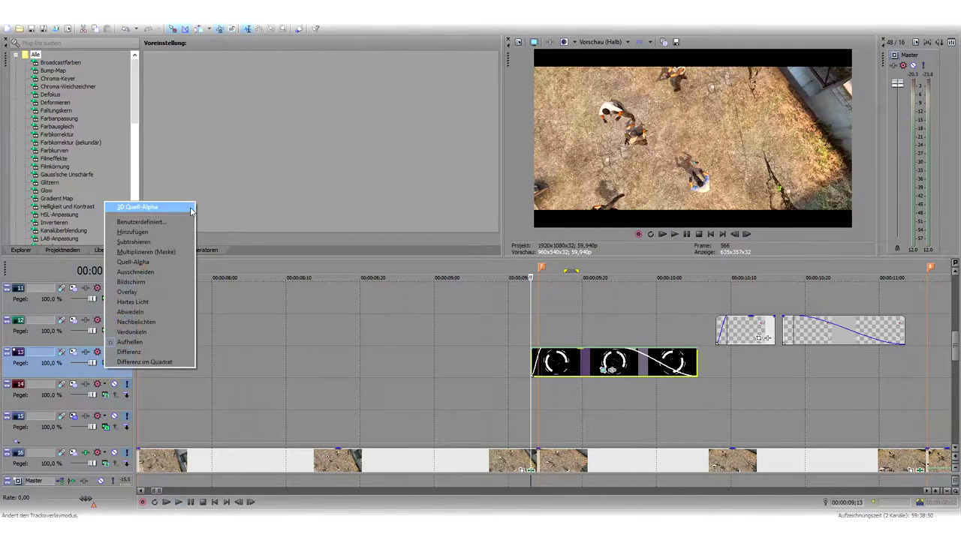
left_click(156, 235)
left_click(106, 367)
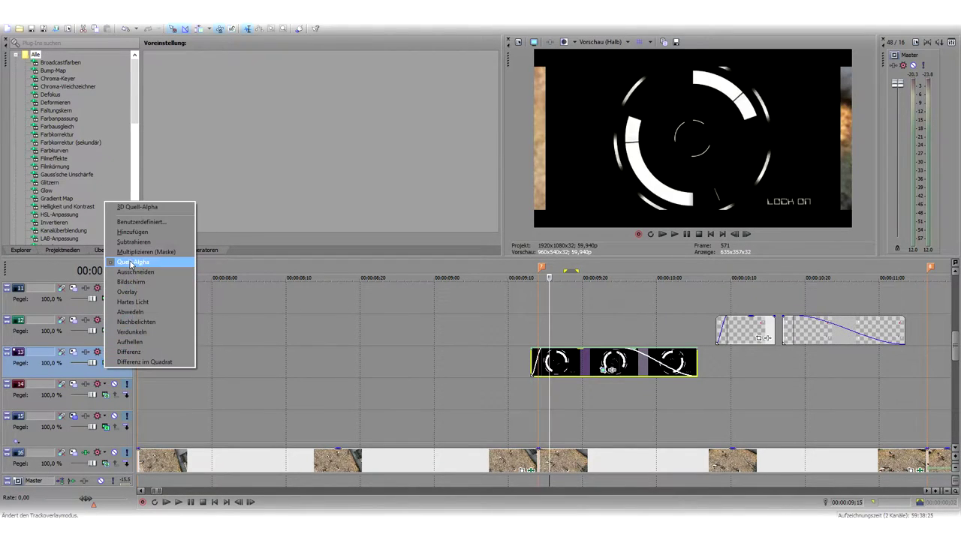
left_click(133, 262)
key("space")
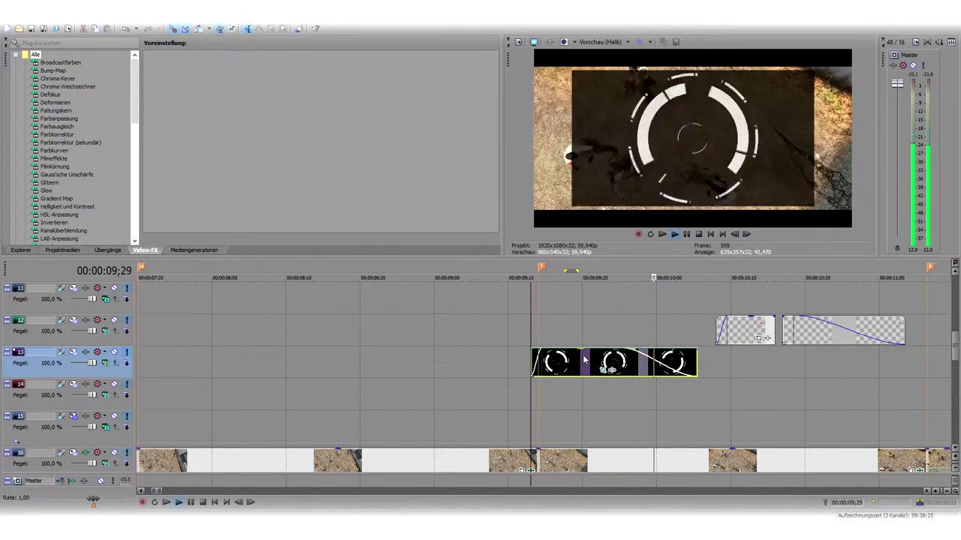
key("space")
Set track 13's compositing mode to Aufhellen and replay the ring overlay from before its start
left_click(106, 365)
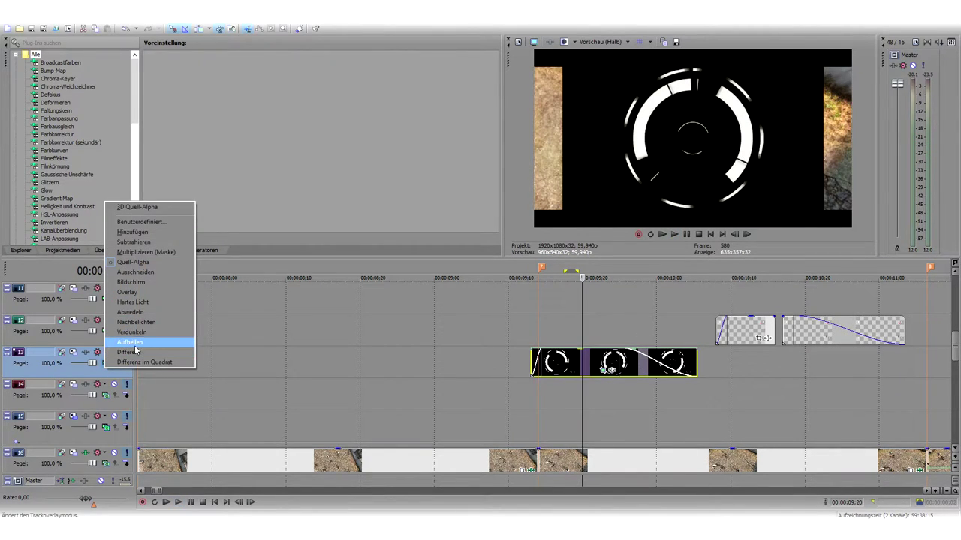
left_click(134, 344)
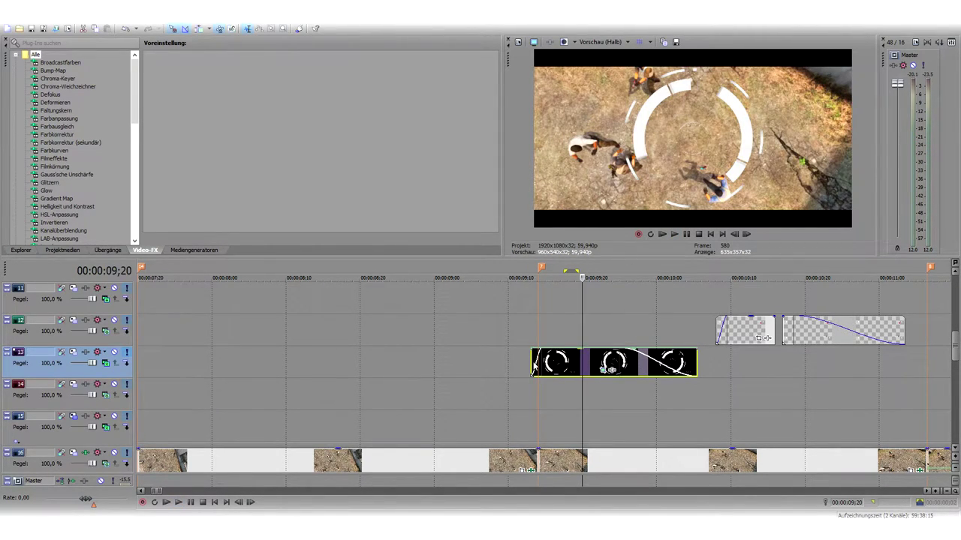
key("space")
left_click(498, 369)
key("space")
View the camera-frame overlay on track 12 at 00:00:10;12 and play the section around it
left_click(743, 351)
left_click(750, 335)
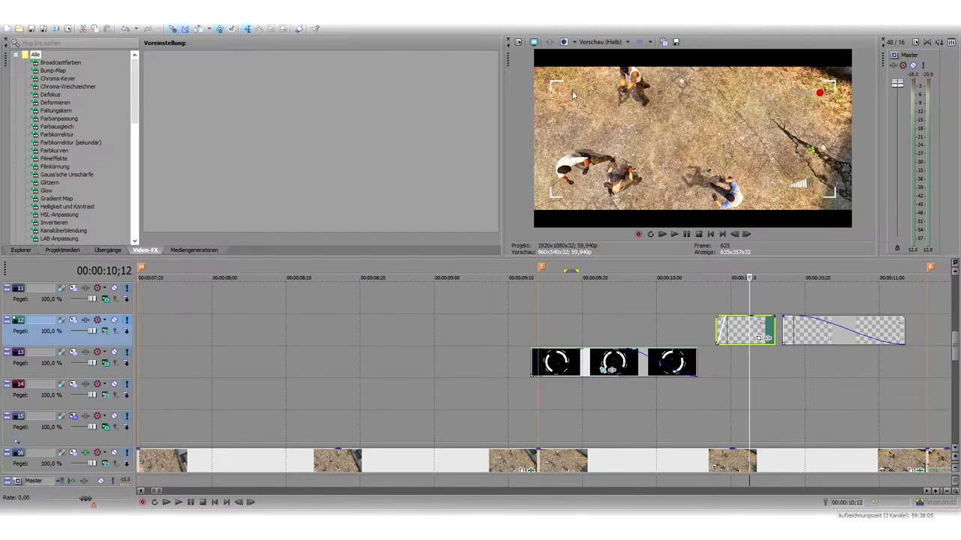
left_click(702, 398)
key("space")
Play from before marker 7 past marker 8 to view both overlays in sequence
left_click(488, 406)
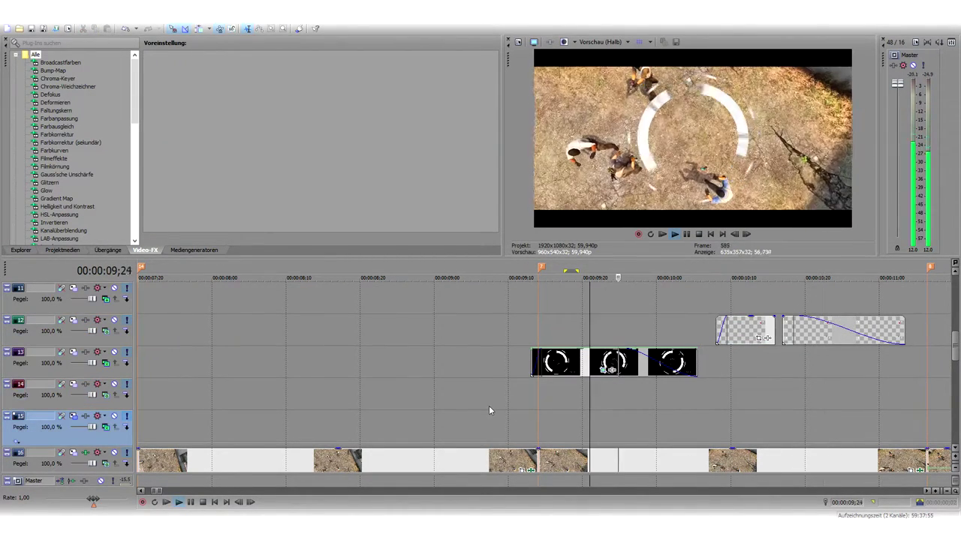
scroll(613, 398, "down", 3)
scroll(613, 400, "up", 3)
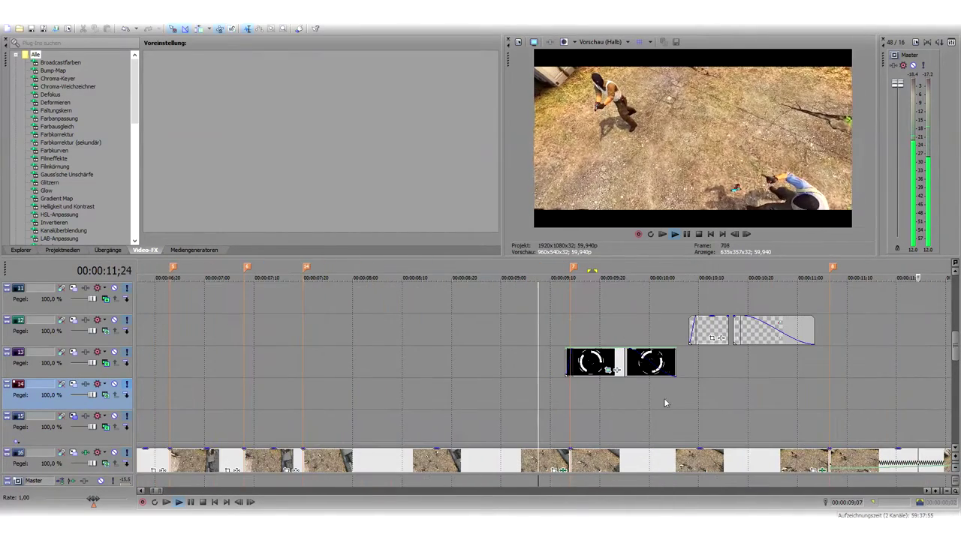
key("space")
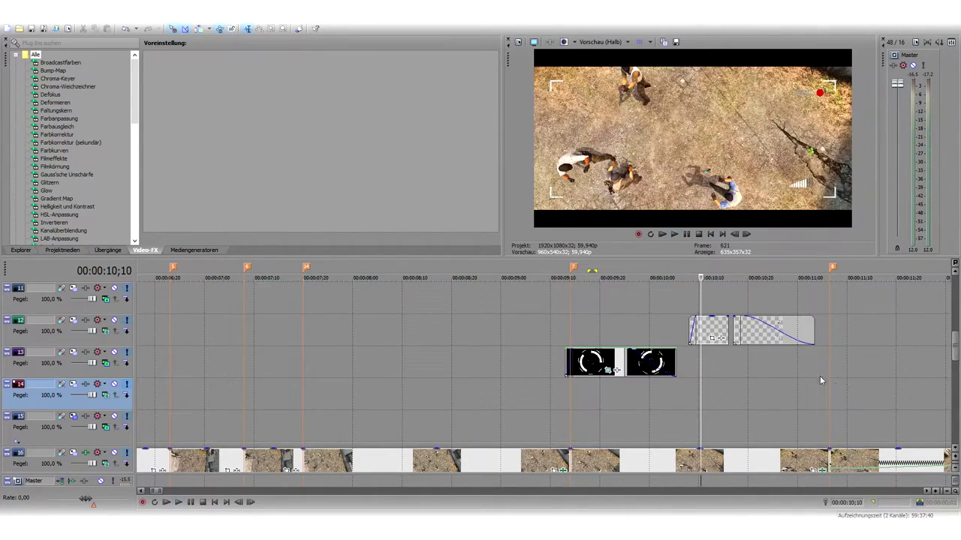
Play the camera-frame overlay section on track 12 from about 00:00:10;01 past marker 8
scroll(836, 374, "down", 1)
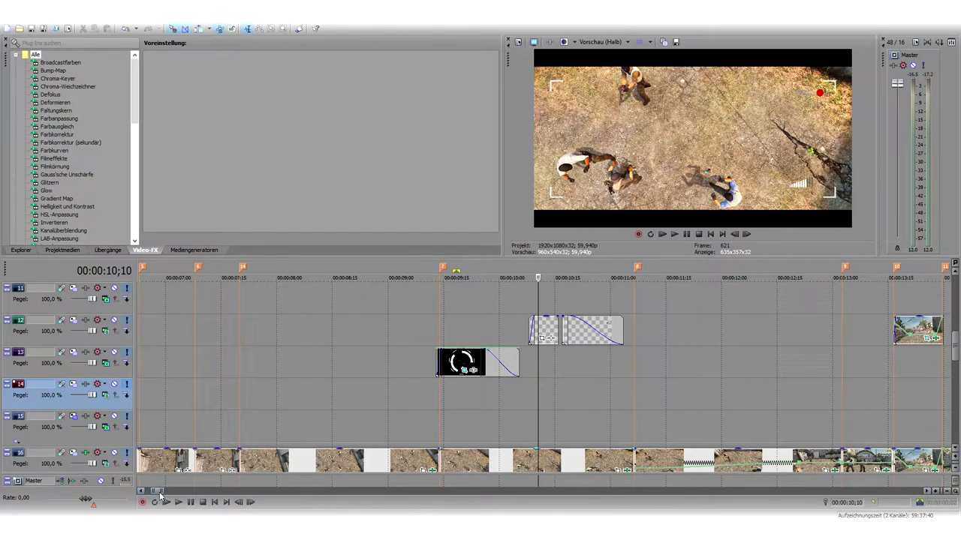
scroll(836, 375, "down", 3)
scroll(346, 414, "up", 3)
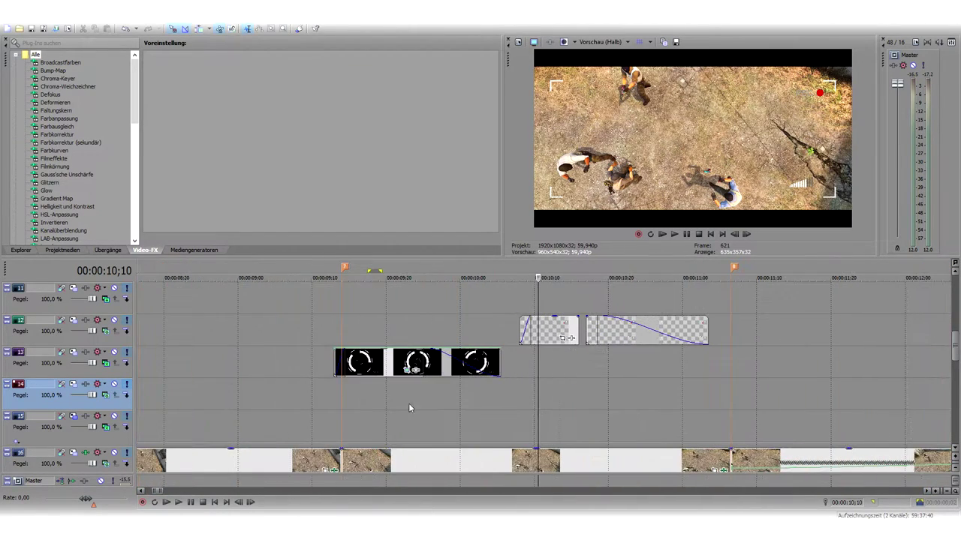
left_click(466, 423)
key("space")
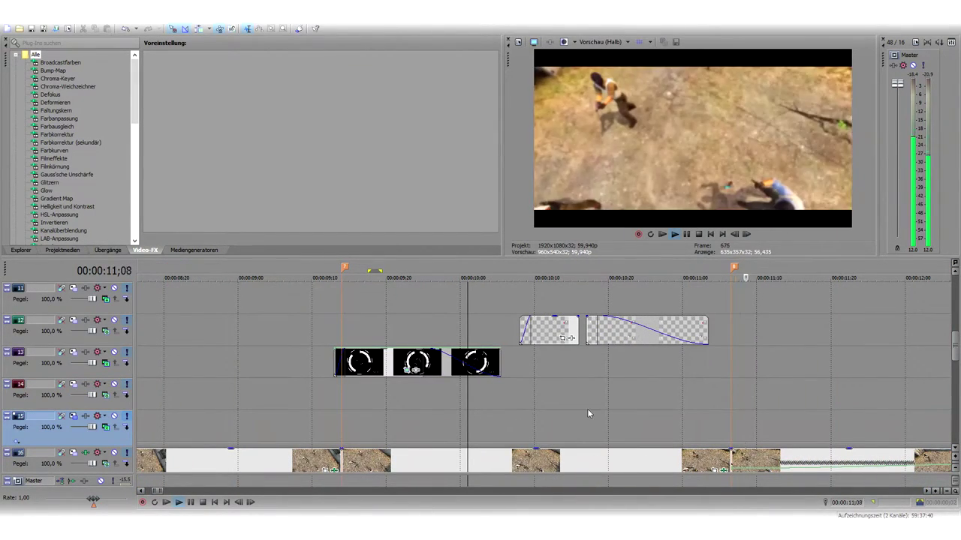
Place the cursor at 00:00:11;05 and play the transition into the clip at marker 8
left_click(719, 407)
key("space")
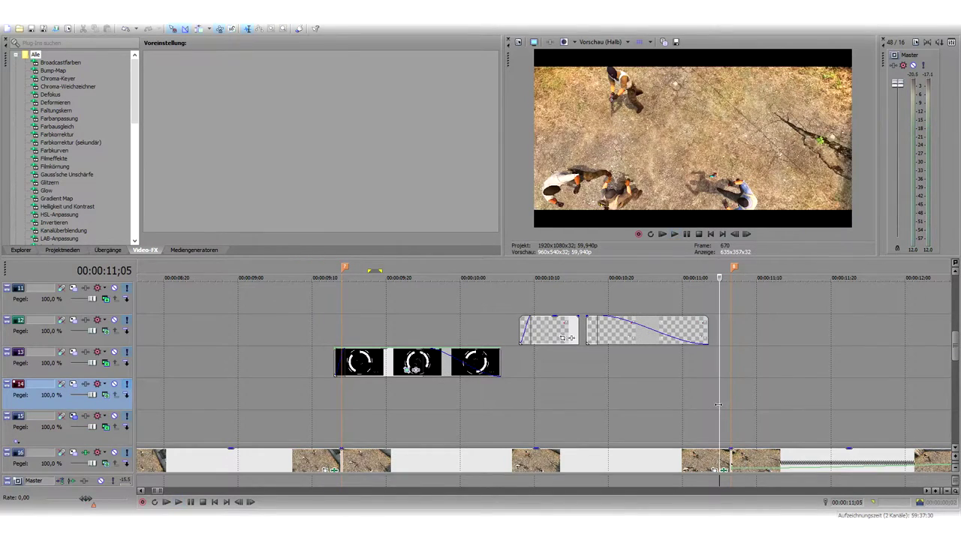
key("space")
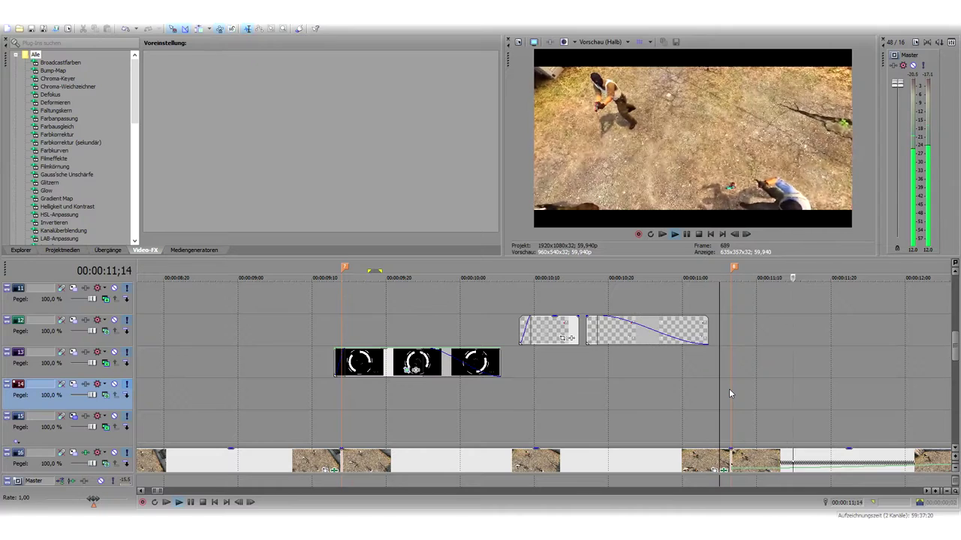
Stop playback and review the start of the clip at marker 8 on track 16
key("space")
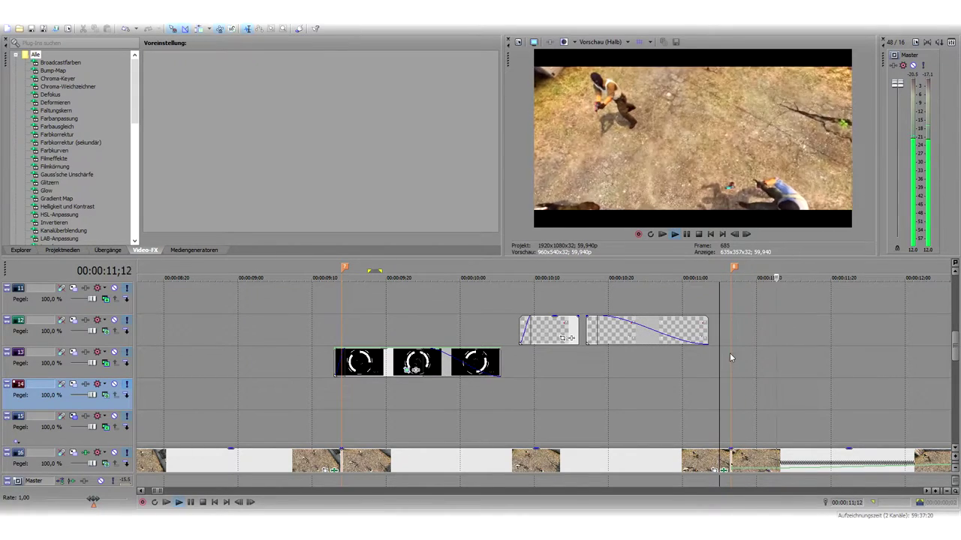
left_click(733, 456)
key("space")
Open the properties of the second music event on track 26 to check its take name, and close them
left_click_drag(955, 346, 955, 412)
scroll(740, 389, "down", 5)
right_click(596, 449)
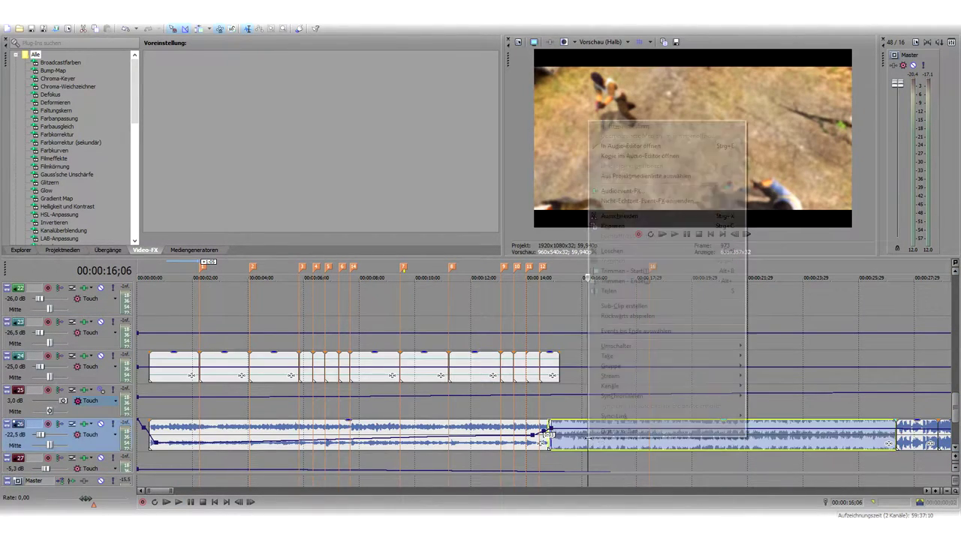
left_click(631, 422)
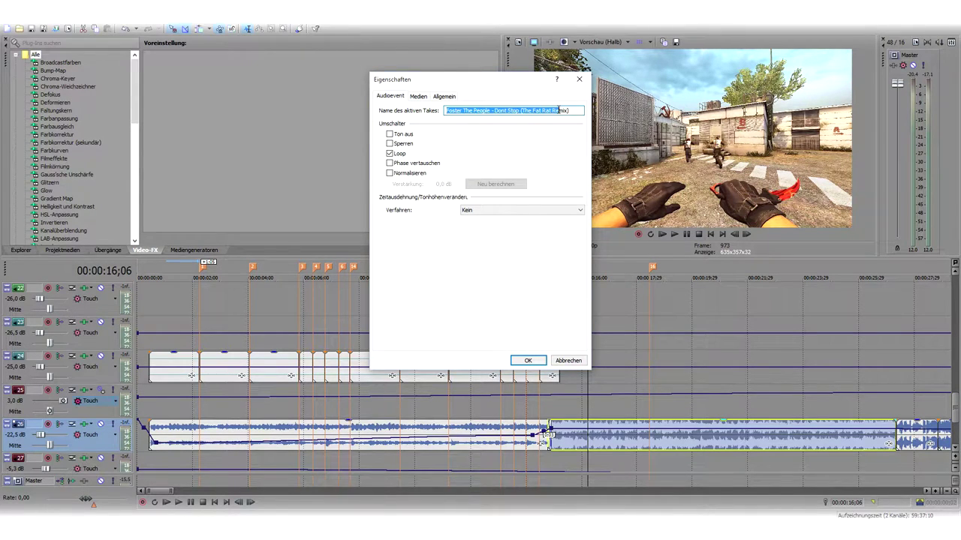
left_click(578, 80)
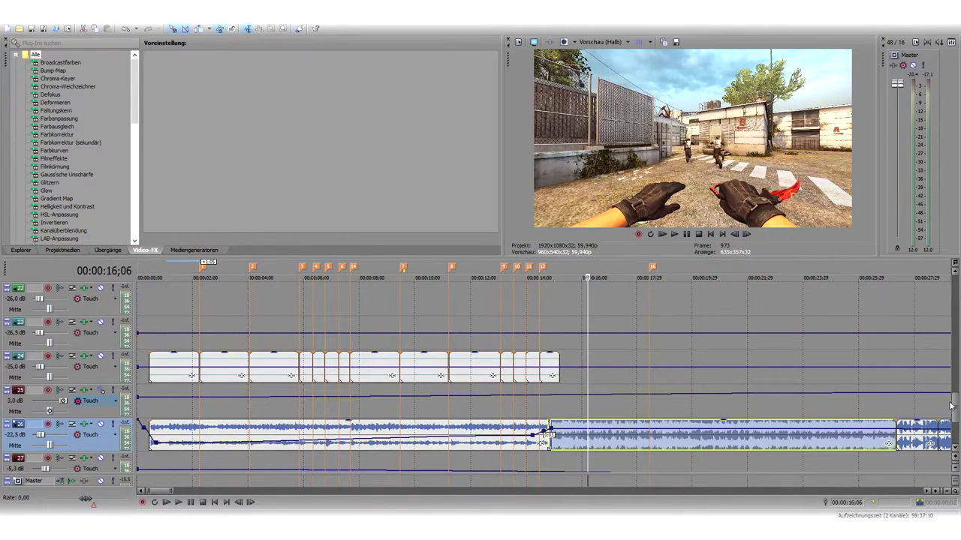
Return to the video tracks and play from marker 7 at 00:00:09;14 past marker 8
scroll(948, 403, "up", 5)
left_click(546, 367)
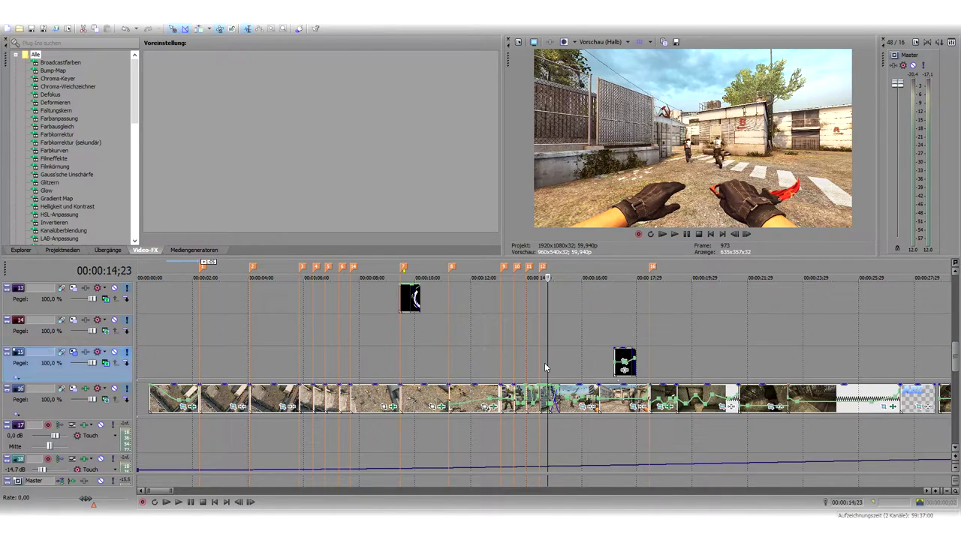
scroll(545, 367, "up", 1)
scroll(555, 374, "down", 2)
left_click(347, 360)
left_click(316, 360)
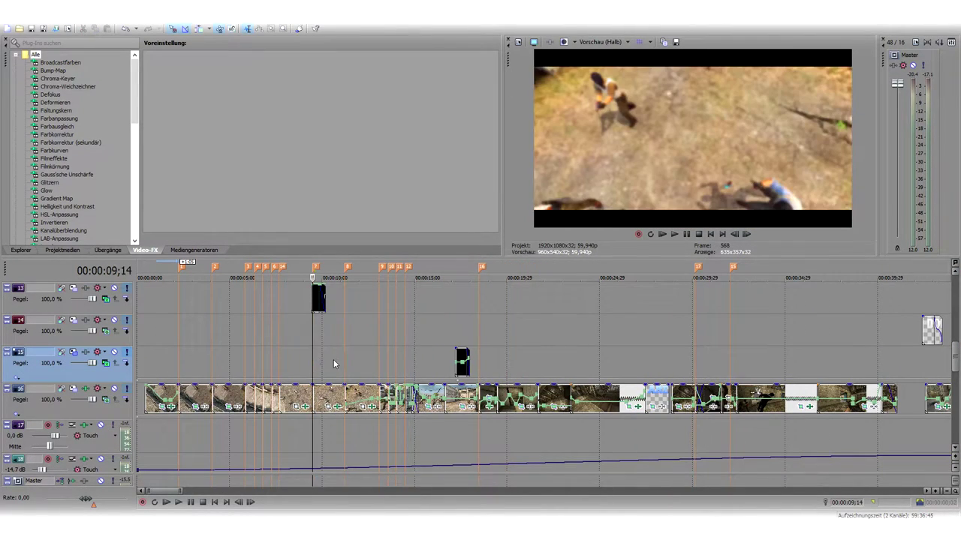
key("space")
scroll(331, 364, "up", 4)
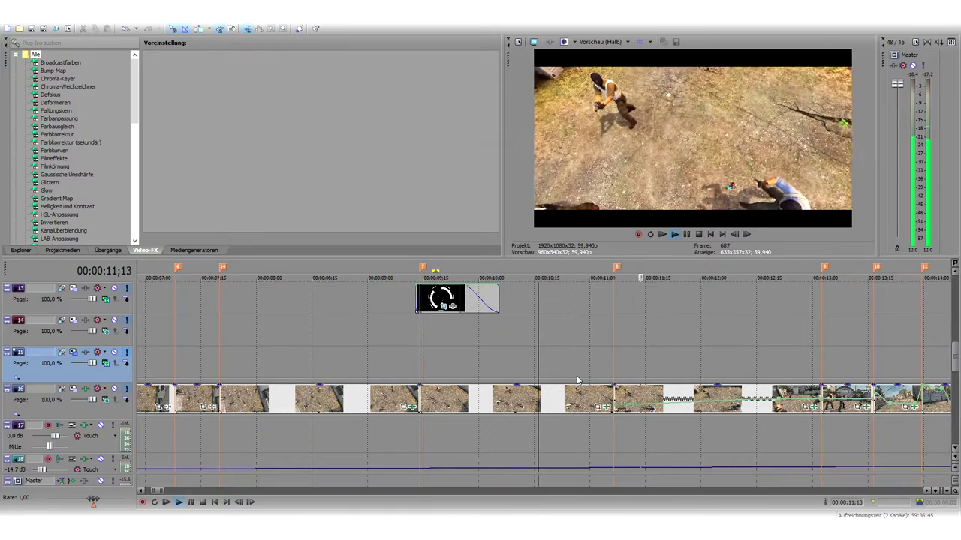
key("space")
left_click(703, 361)
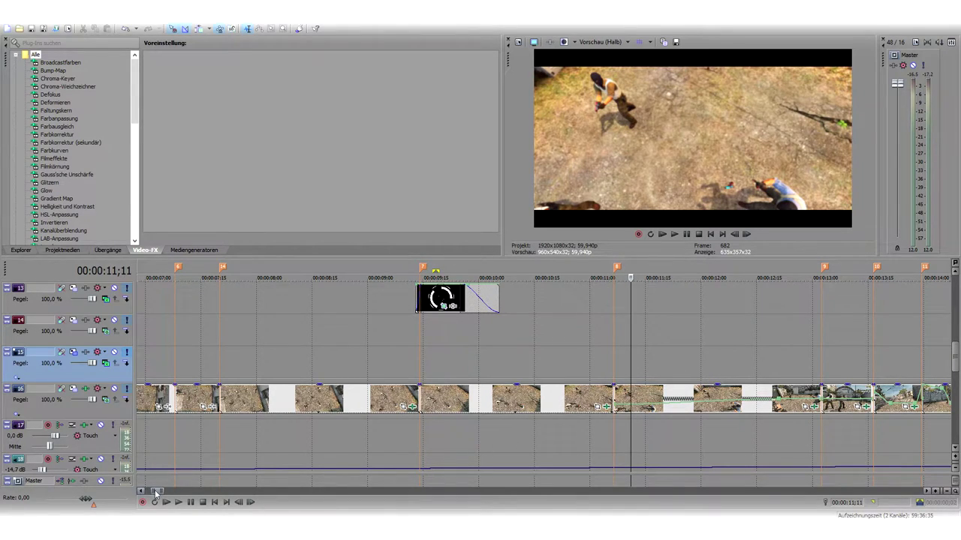
Examine the clip layout beyond marker 8 and place the cursor at marker 9, 00:00:13;02
left_click_drag(156, 493, 160, 493)
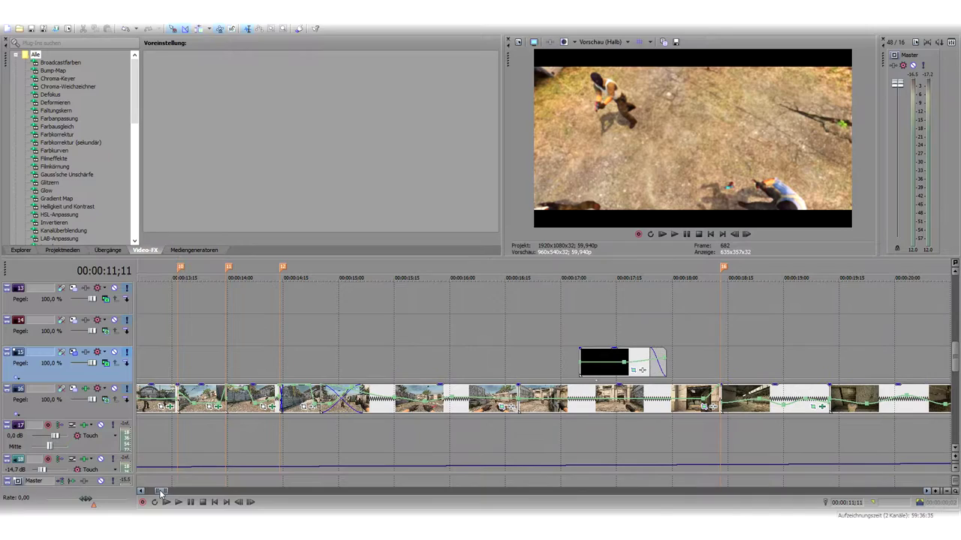
scroll(423, 411, "down", 6)
scroll(508, 408, "up", 3)
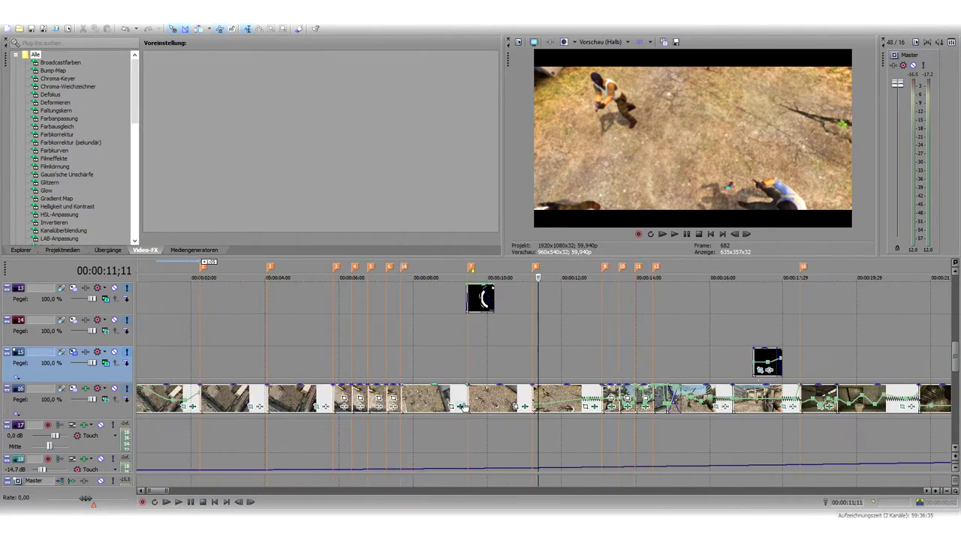
scroll(532, 394, "down", 3)
scroll(529, 391, "up", 5)
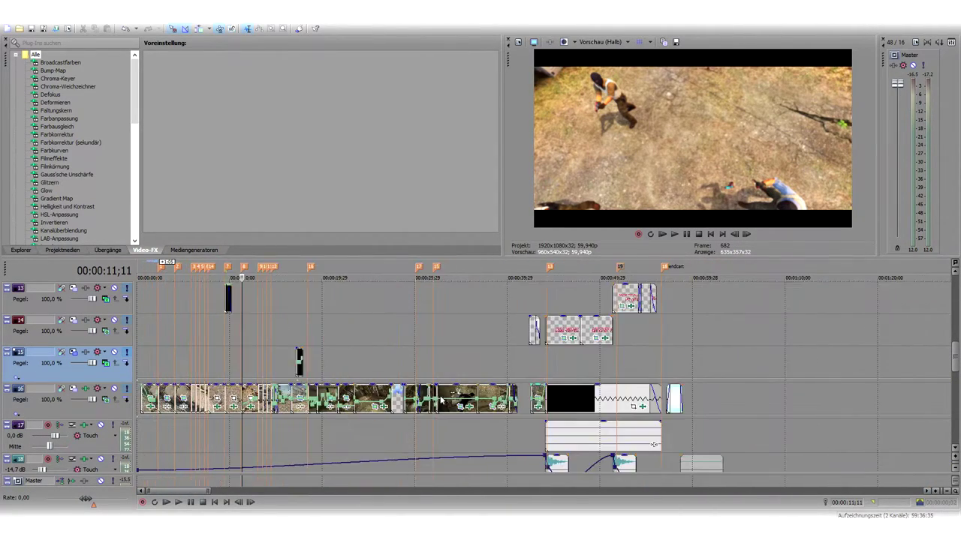
scroll(583, 384, "up", 1)
left_click(633, 375)
scroll(632, 374, "up", 2)
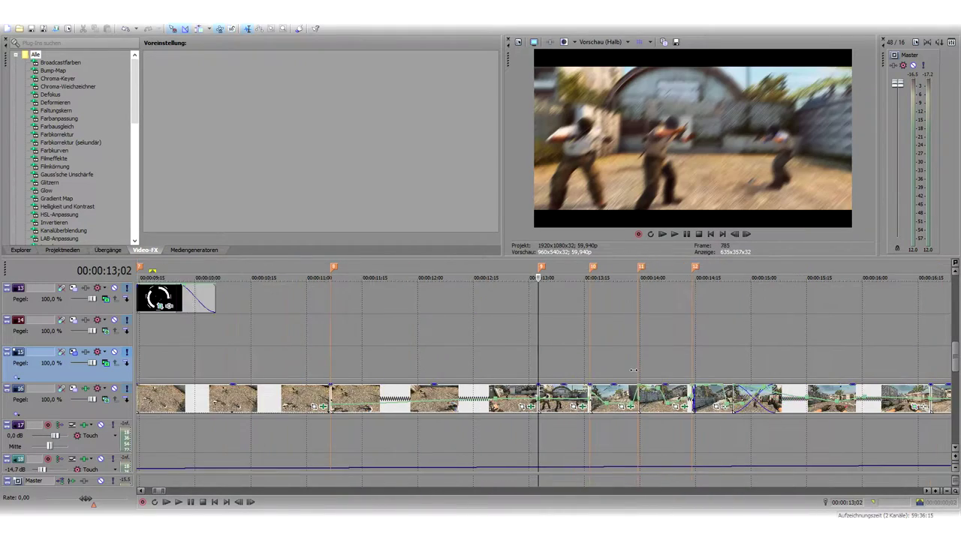
scroll(631, 375, "down", 1)
Play the short cuts around markers 9 to 12 repeatedly from 00:00:12;25
left_click(521, 374)
key("space")
key("space")
key("space")
key("space")
key("space")
key("space")
key("space")
key("space")
key("space")
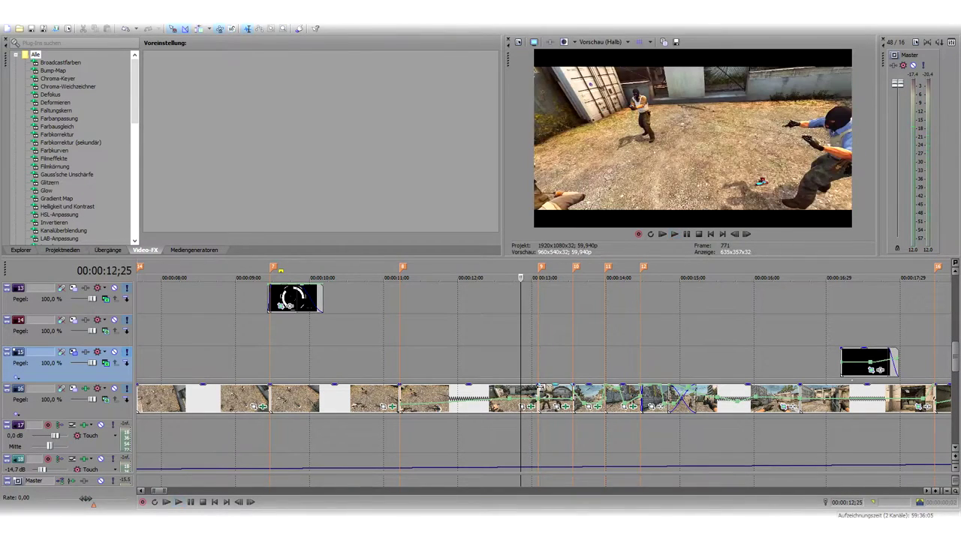
Select the clip at marker 9 on track 16 and play from 00:00:13;02 past marker 10
left_click(537, 381)
scroll(537, 382, "up", 4)
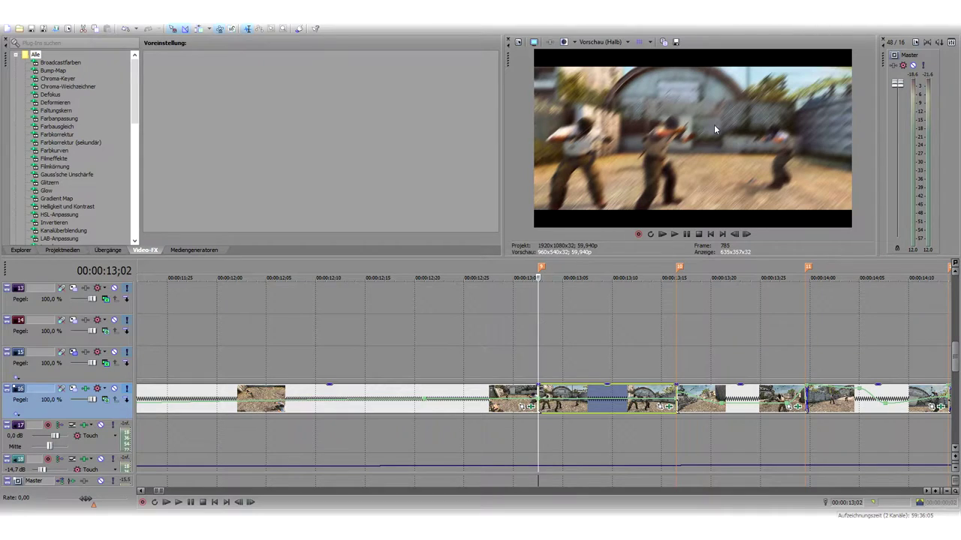
key("space")
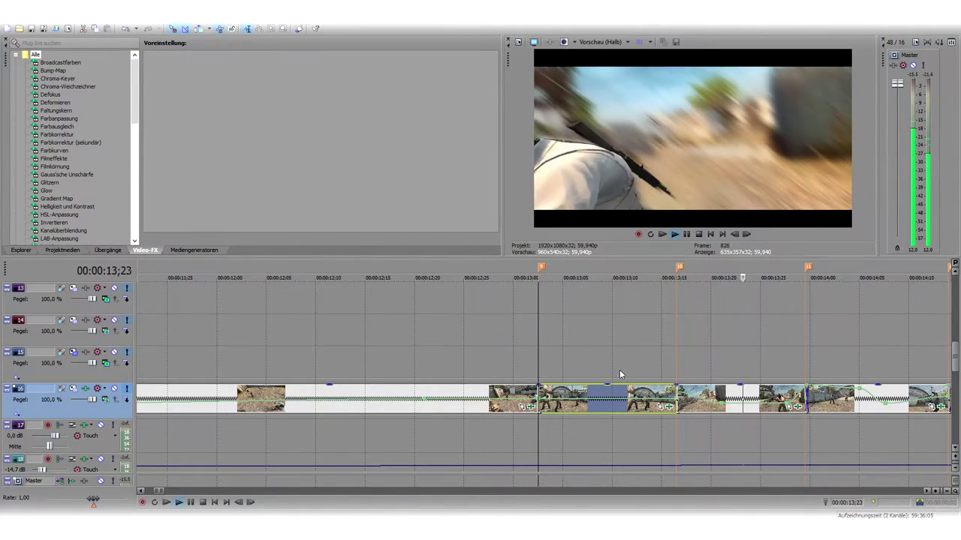
key("space")
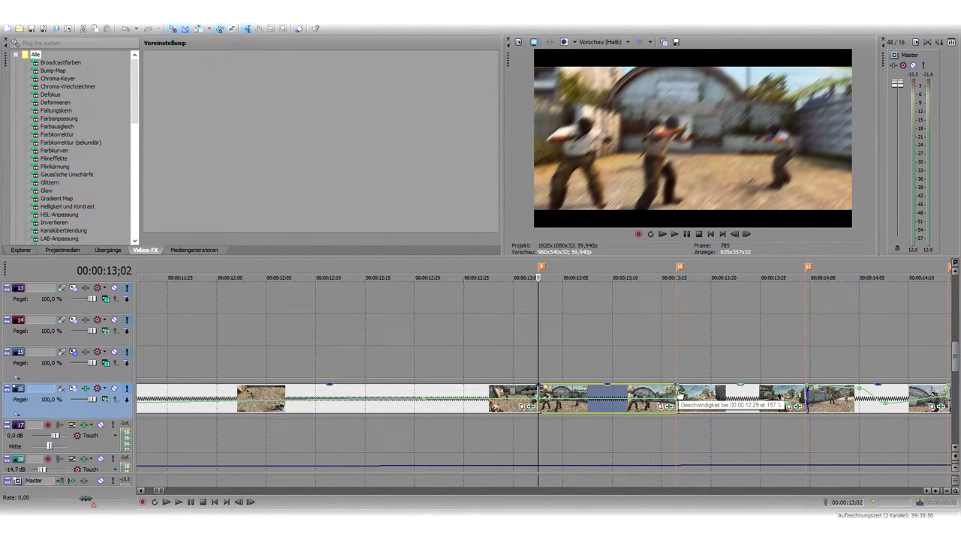
Compare the frames at marker 10 and 00:00:13;11, and play the clip from marker 10
left_click(676, 387)
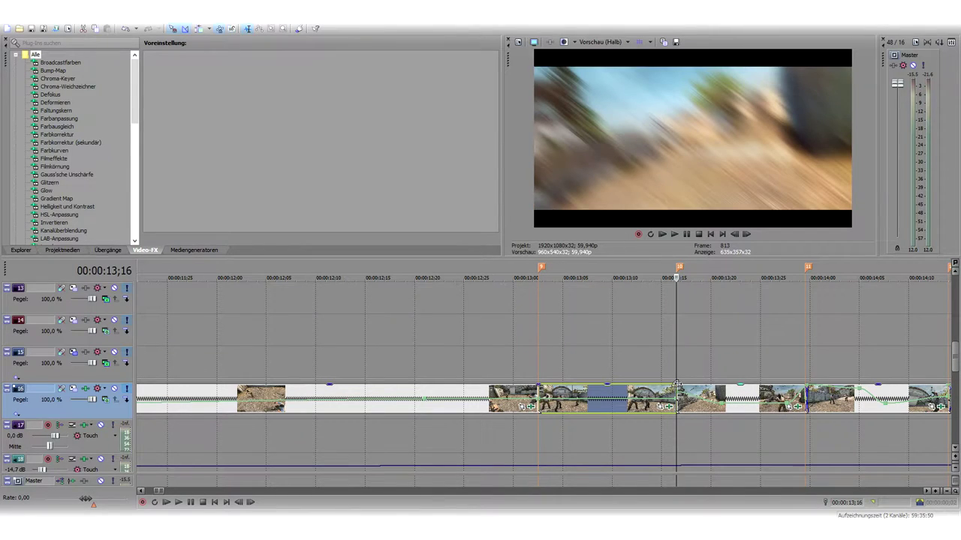
left_click(626, 352)
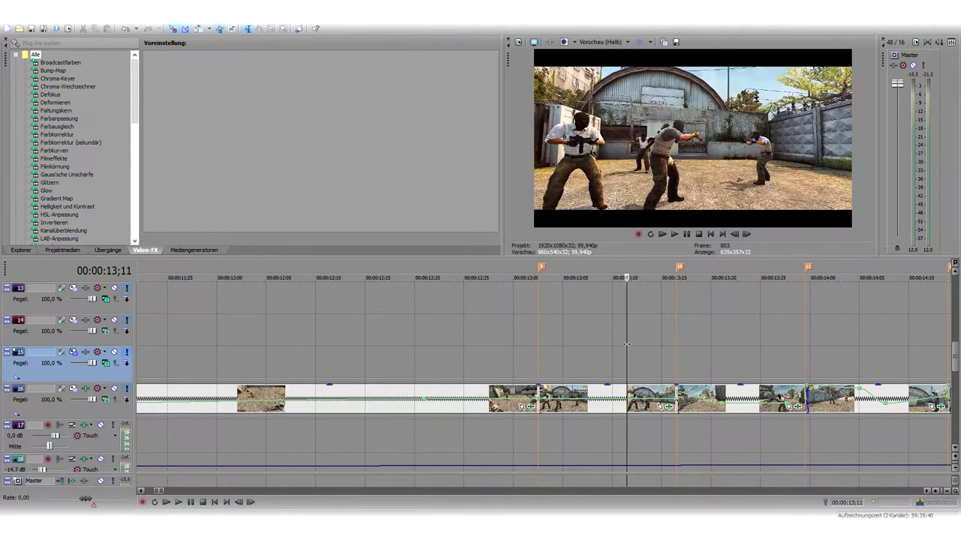
scroll(627, 364, "down", 2)
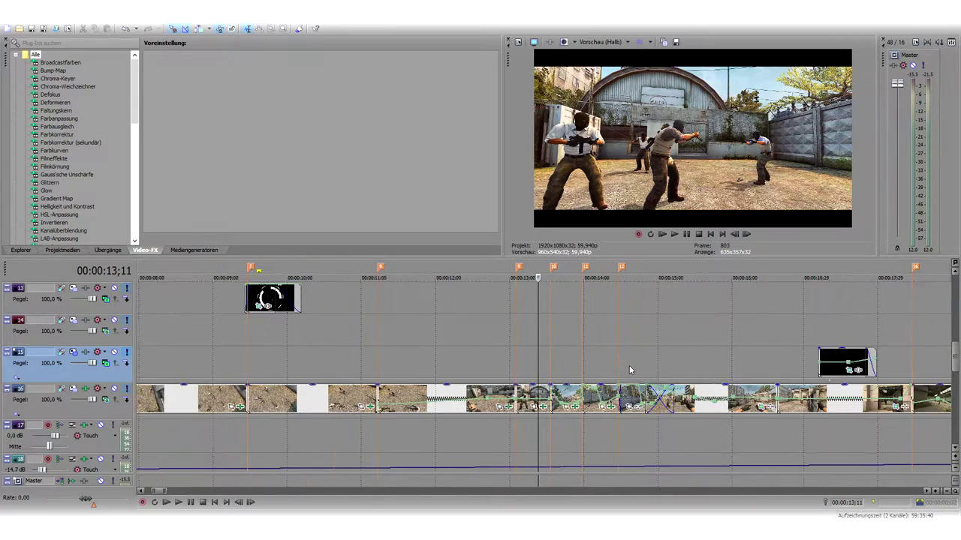
left_click(574, 367)
key("space")
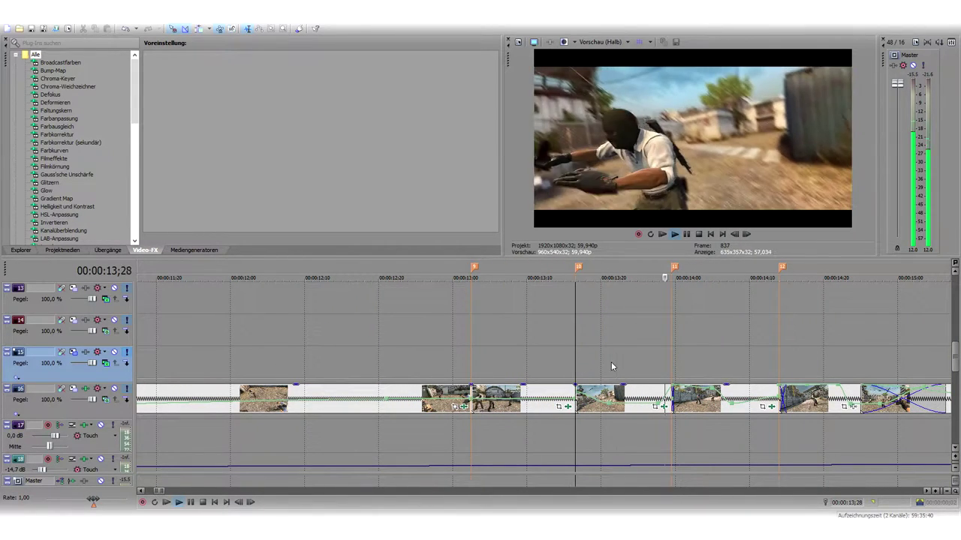
key("space")
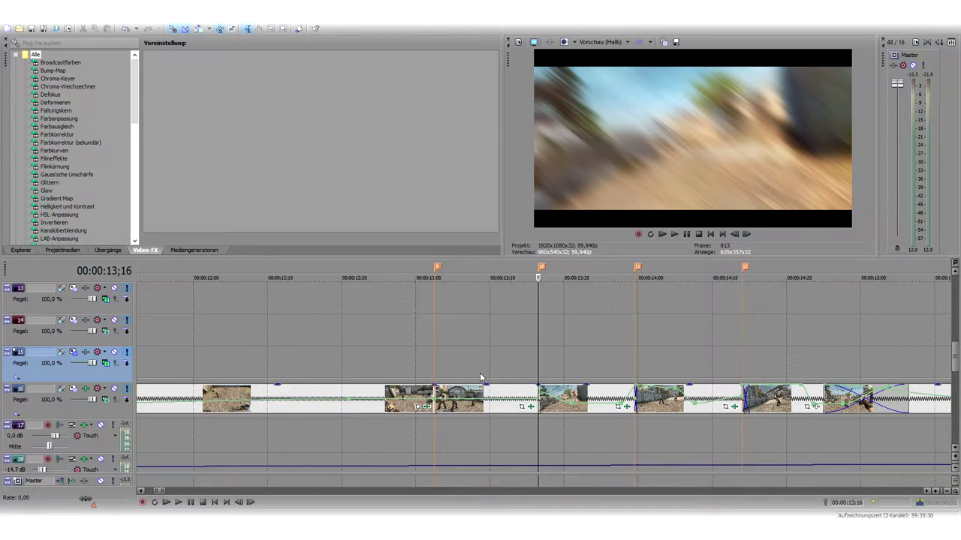
Play the cut sequence from 00:00:12;28, and replay the blurred clip from marker 10 at 00:00:13;16
scroll(488, 379, "down", 4)
left_click(505, 379)
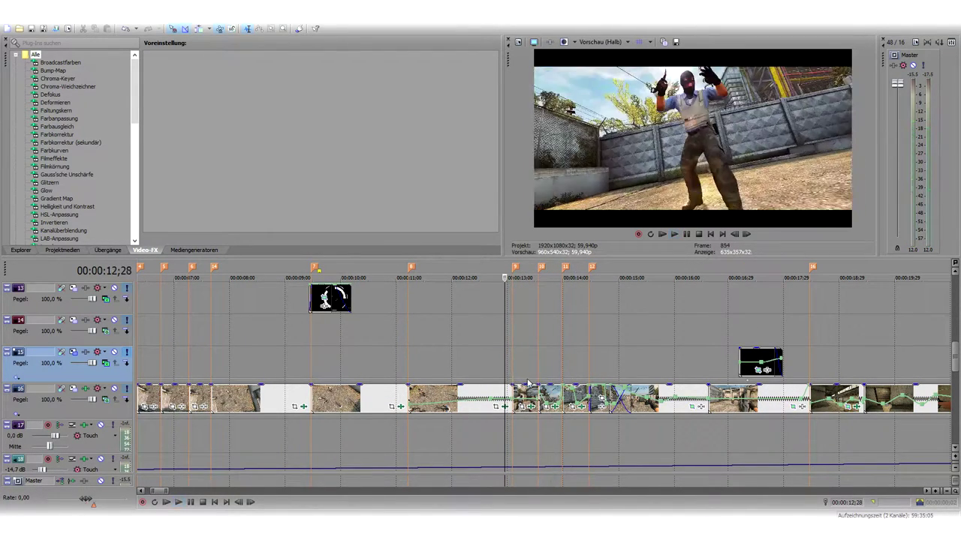
key("space")
scroll(563, 398, "up", 4)
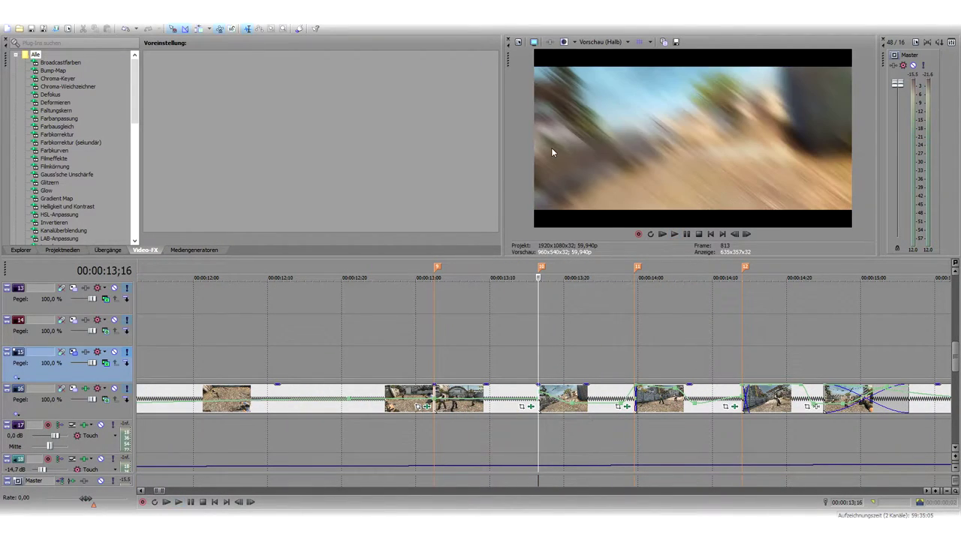
key("space")
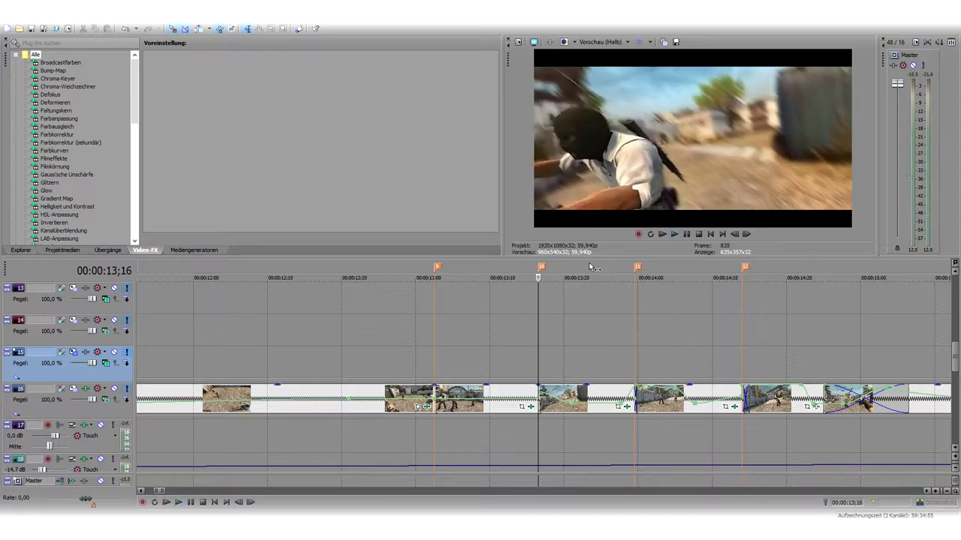
key("space")
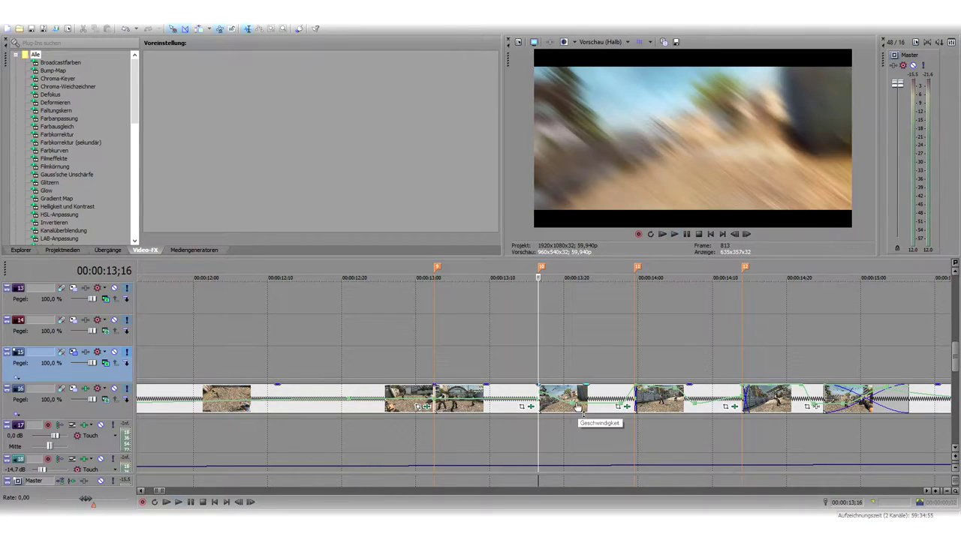
Select the clip between markers 10 and 11 on track 16 and play it, pausing at 00:00:13;27
left_click(575, 406)
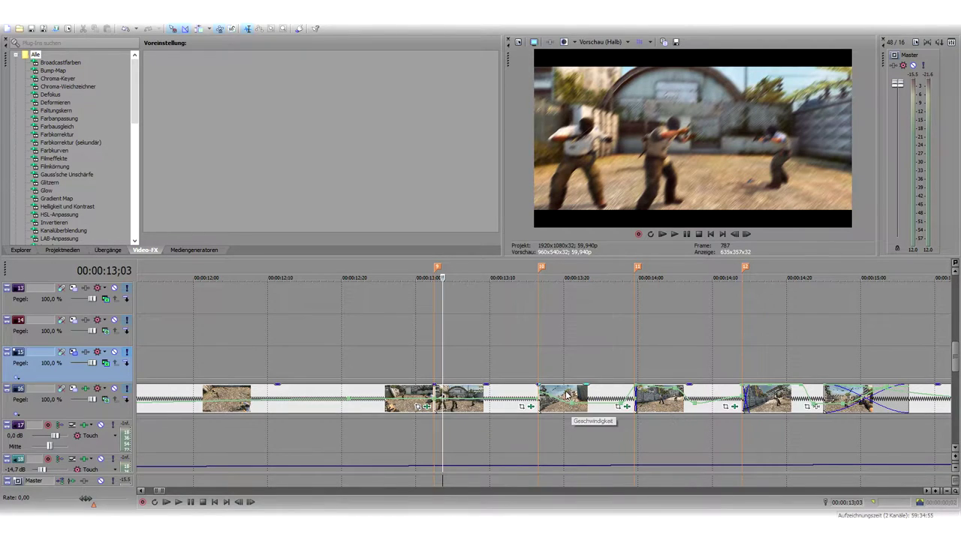
left_click(565, 398)
key("space")
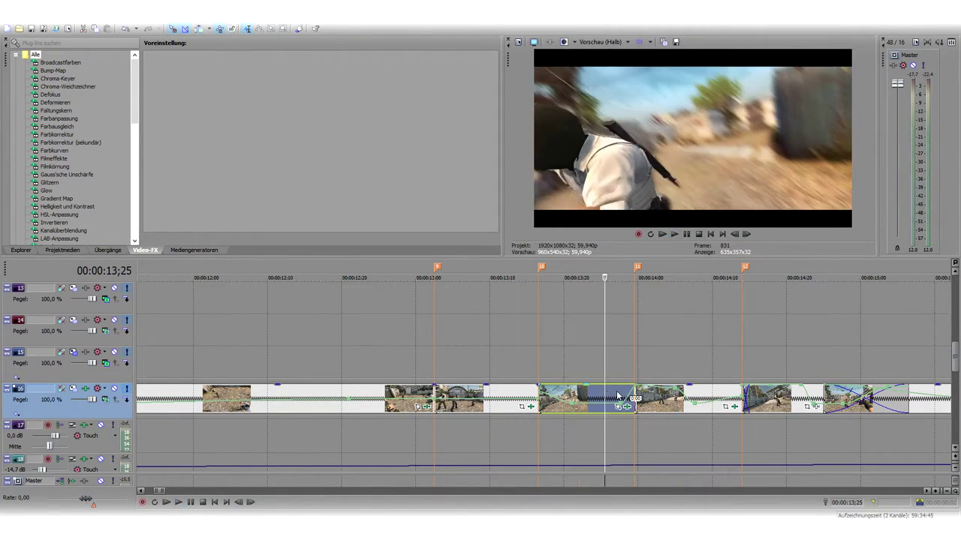
key("Return")
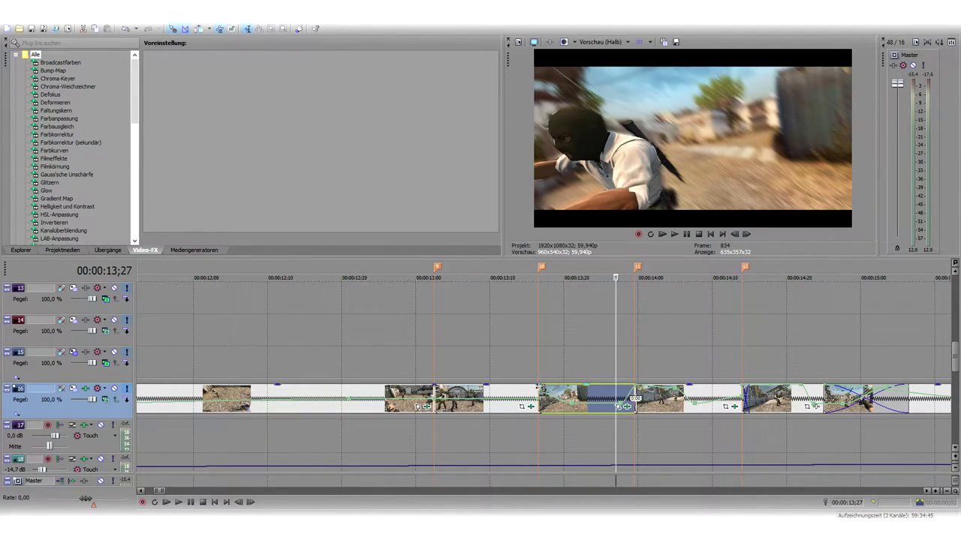
Inspect the Pan/Crop settings of the marker 10 clip on track 16 at 00:00:13;18, and close the effects window
left_click(550, 393)
left_click(618, 407)
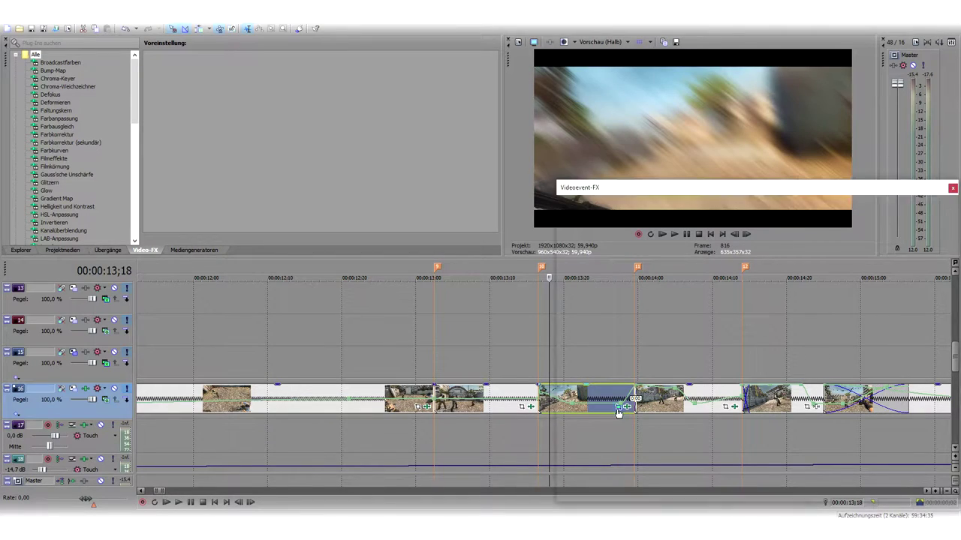
left_click_drag(660, 187, 154, 155)
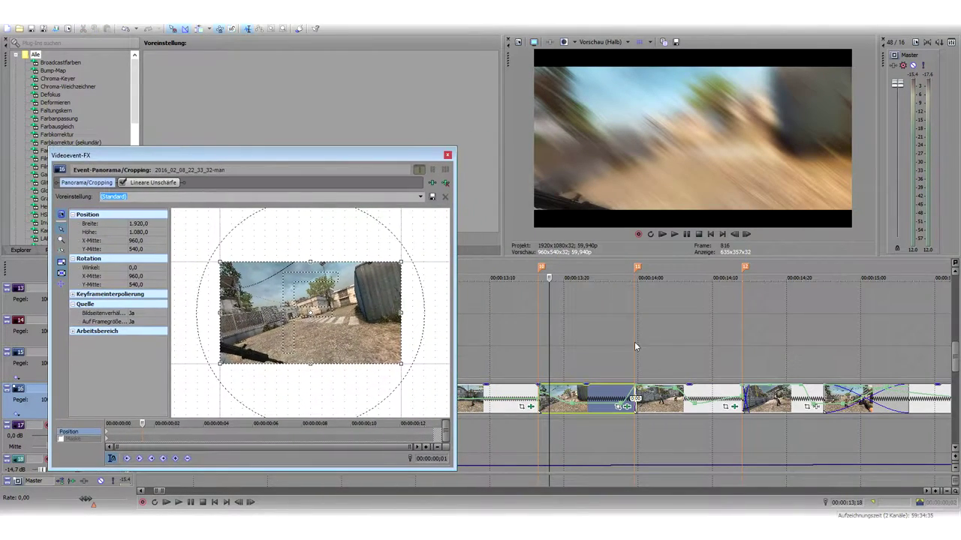
left_click_drag(955, 362, 959, 350)
left_click(448, 155)
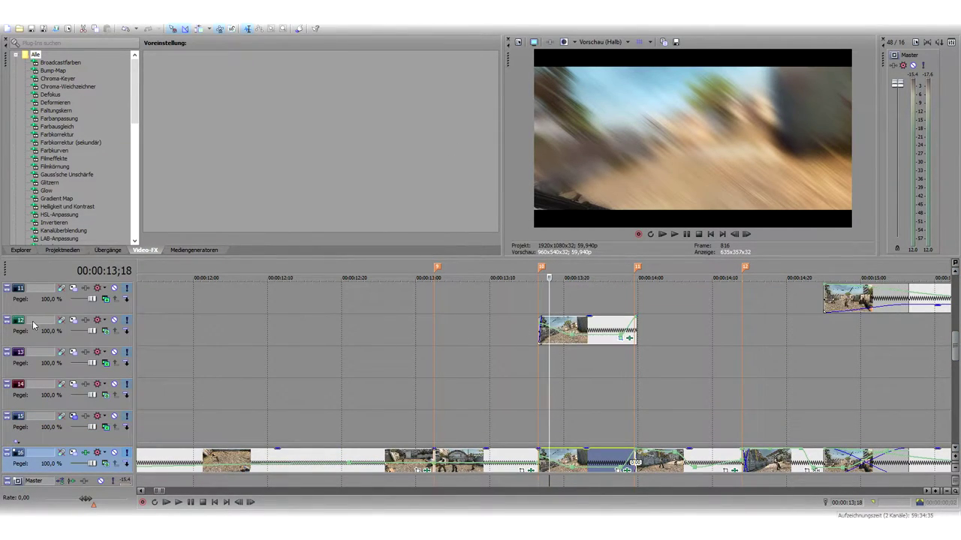
Inspect the mask keyframes in Pan/Crop of the duplicate clip on track 12 at 00:00:13;19, and close the window
left_click(570, 327)
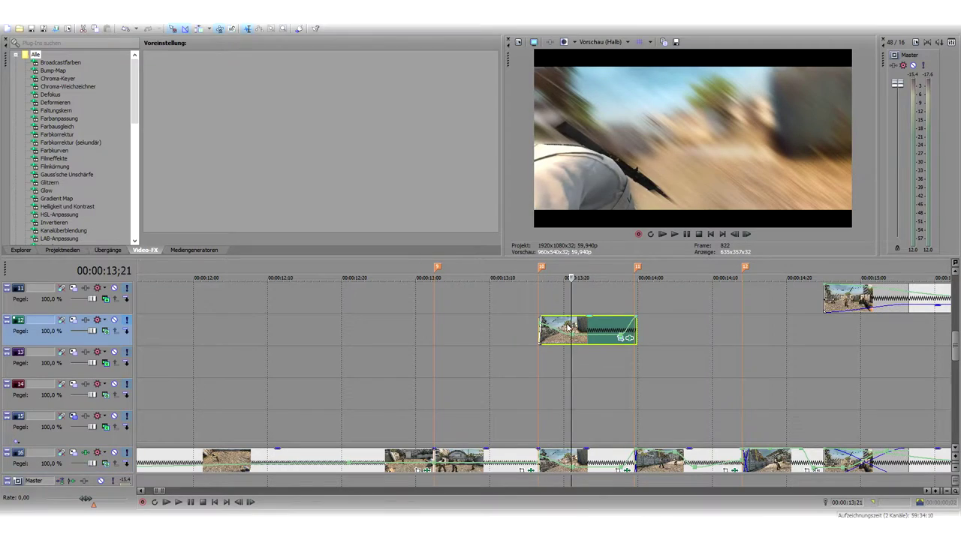
left_click(560, 323)
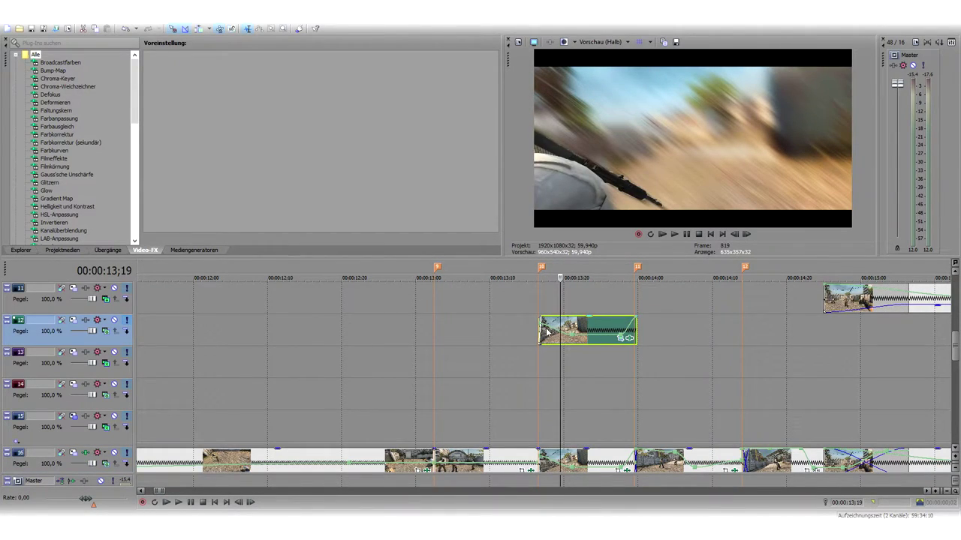
left_click(620, 338)
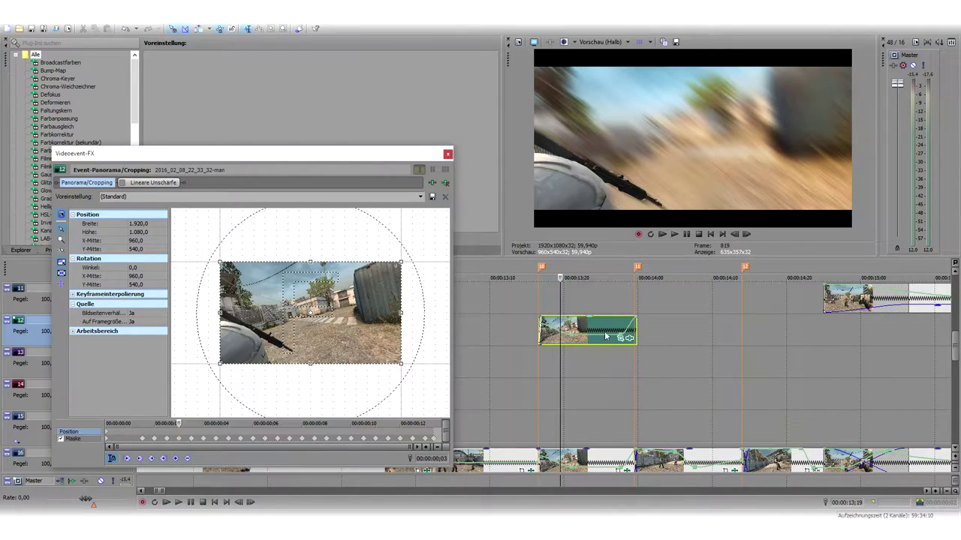
left_click(447, 153)
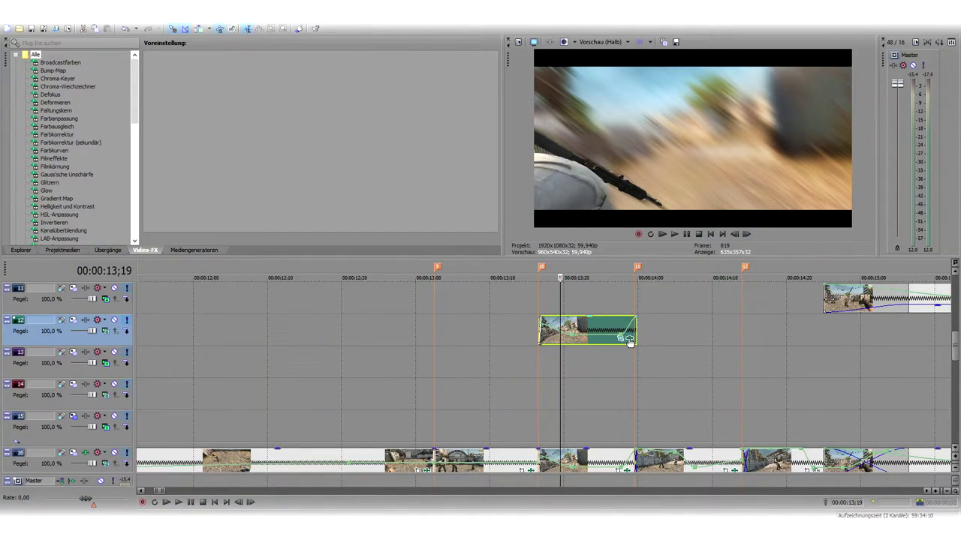
Compare the marker 10 clip on track 16 with and without Lineare Unschärfe at 00:00:13;19, leave the effect enabled, and close the effects window
left_click(629, 338)
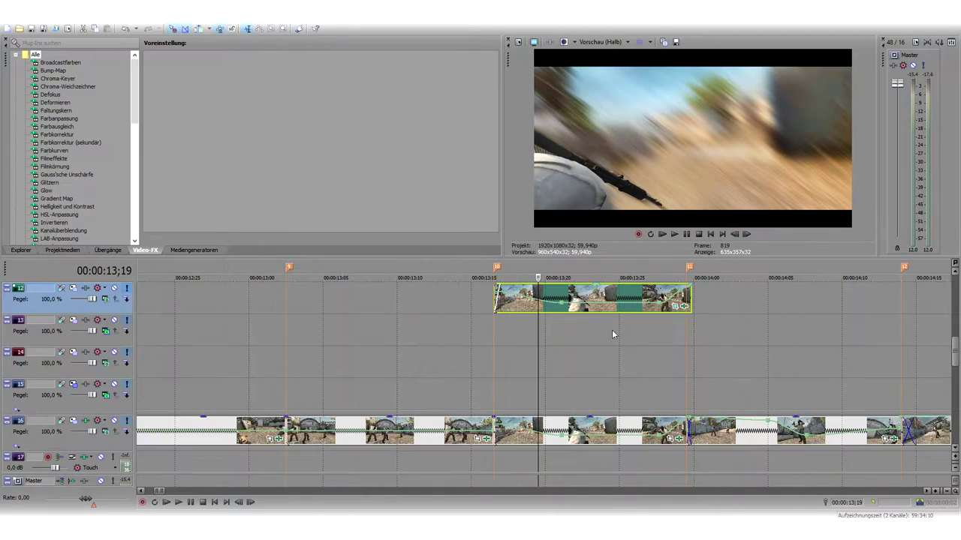
left_click(651, 428)
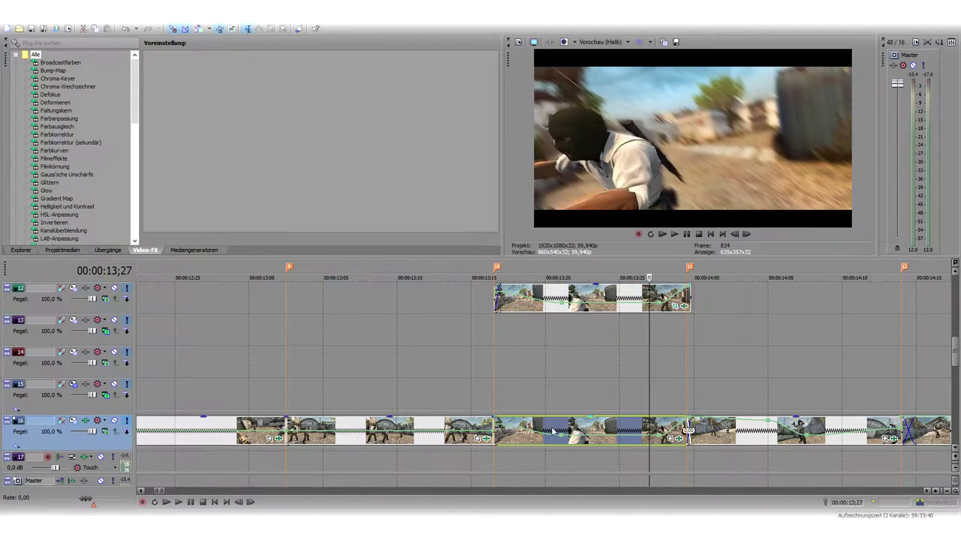
left_click(688, 433)
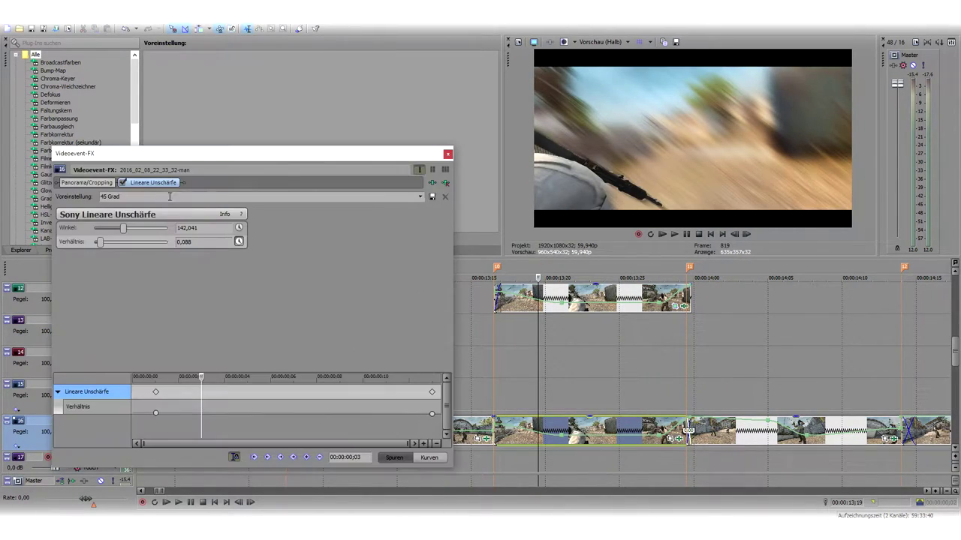
left_click(122, 183)
left_click(122, 183)
left_click(123, 183)
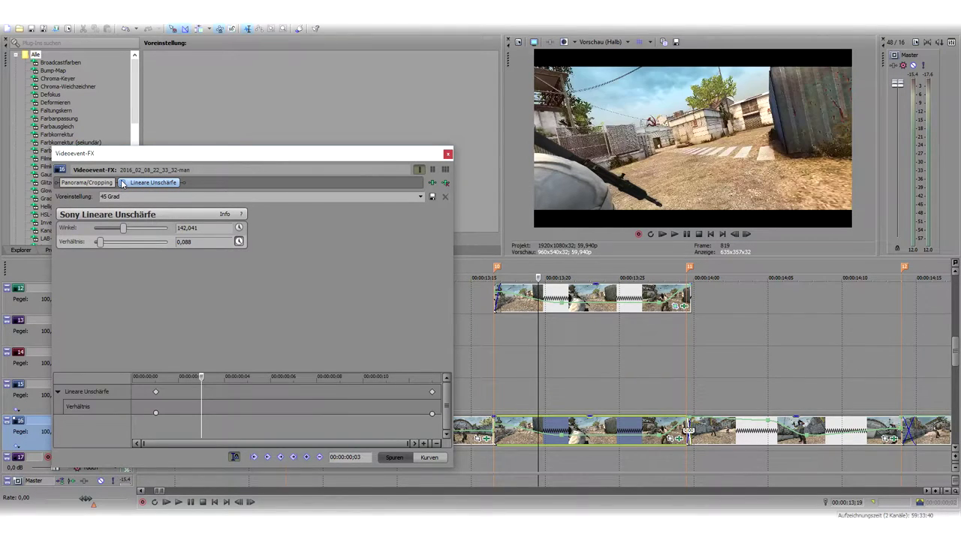
left_click(122, 183)
left_click(121, 183)
left_click(122, 183)
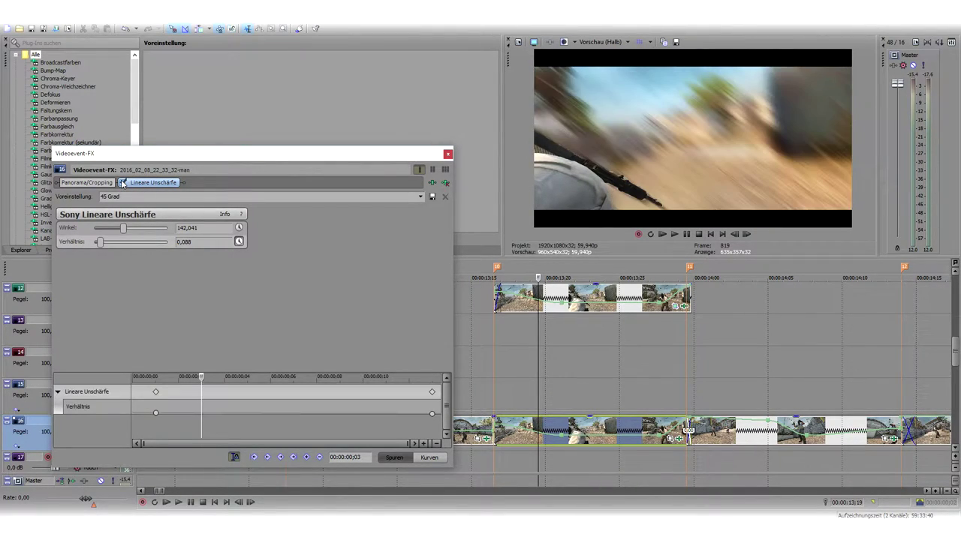
left_click(122, 183)
left_click(123, 184)
left_click(448, 155)
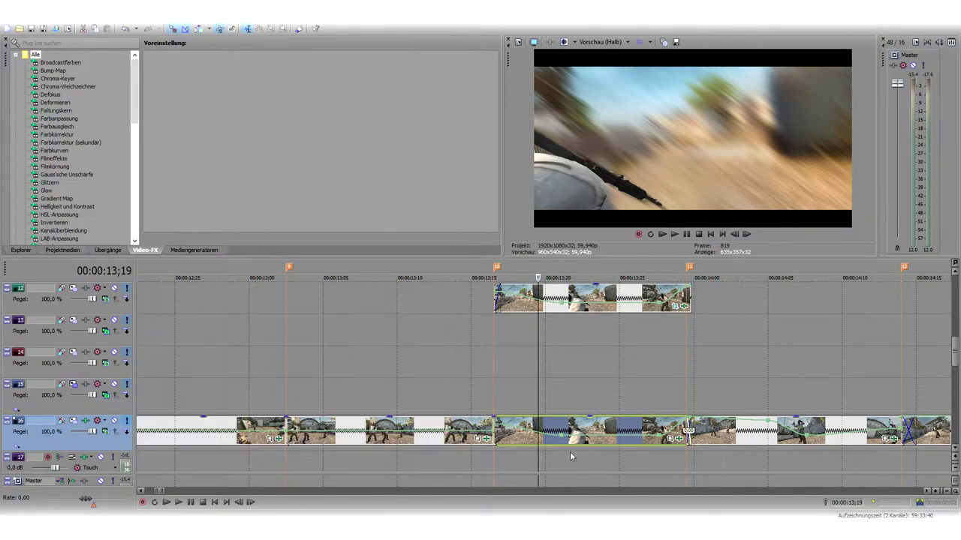
Select the duplicate clip on track 12 and turn off solo for track 16 to isolate the masked cutout
left_click(560, 293)
key("Left")
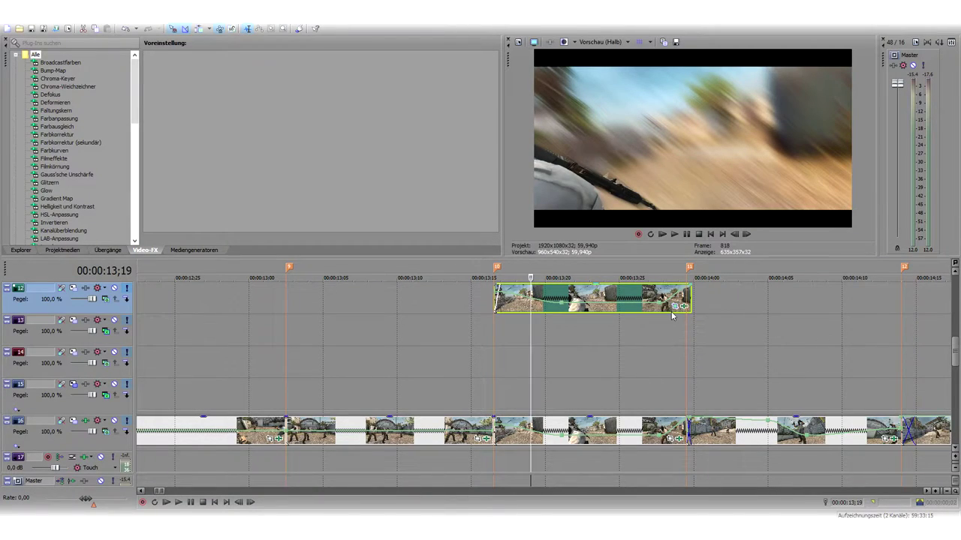
left_click(125, 421)
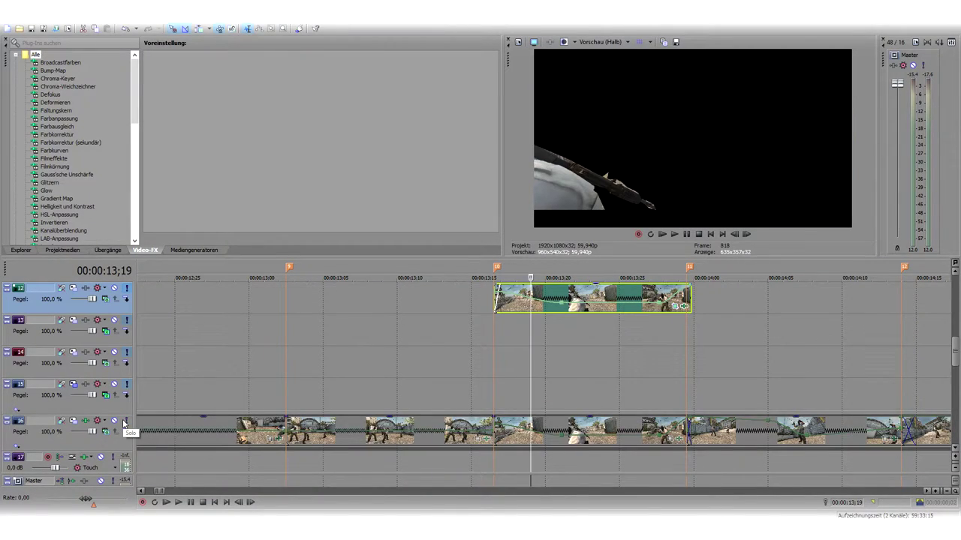
Review the isolated masked clip on track 12 frame by frame from 00:00:13;16 to 00:00:14;00
left_click(494, 295)
key("Right")
key("Right")
key("Right")
key("Right")
key("Right")
key("Right")
key("Right")
key("Right")
key("Right")
key("Right")
key("Right")
key("Right")
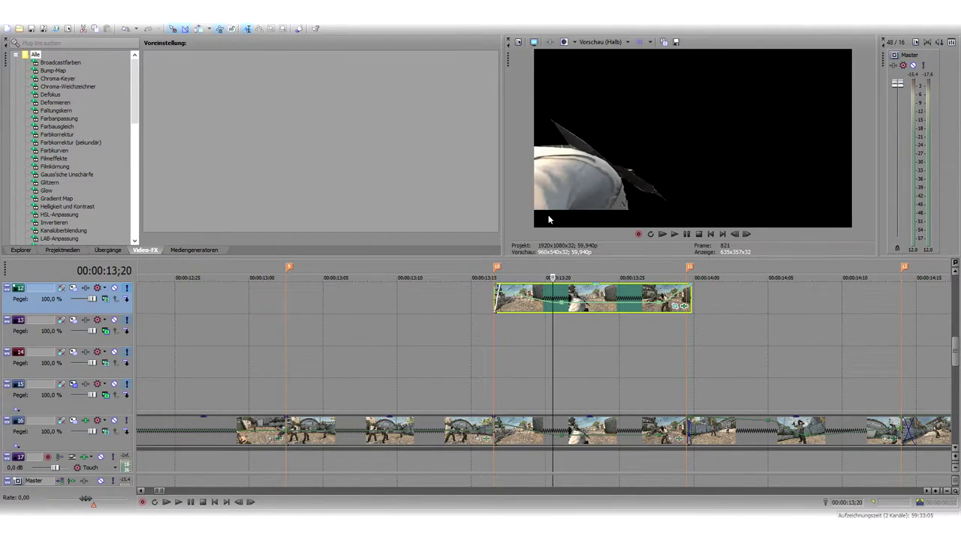
key("Right")
key("Right")
key("Right")
key("Right")
key("Right")
key("Right")
key("Right")
key("Right")
key("Right")
key("Right")
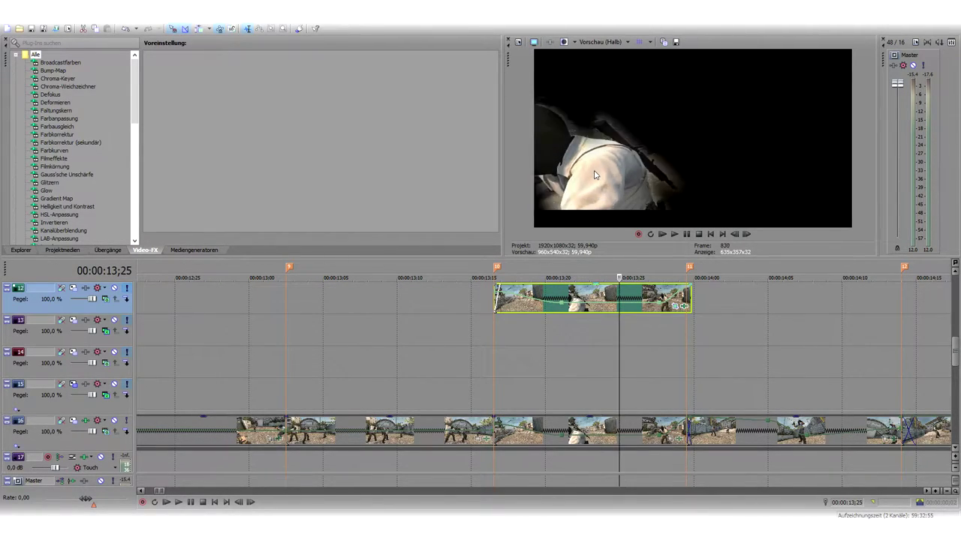
key("Right")
key("Right")
key("Right")
key("Right")
key("Right")
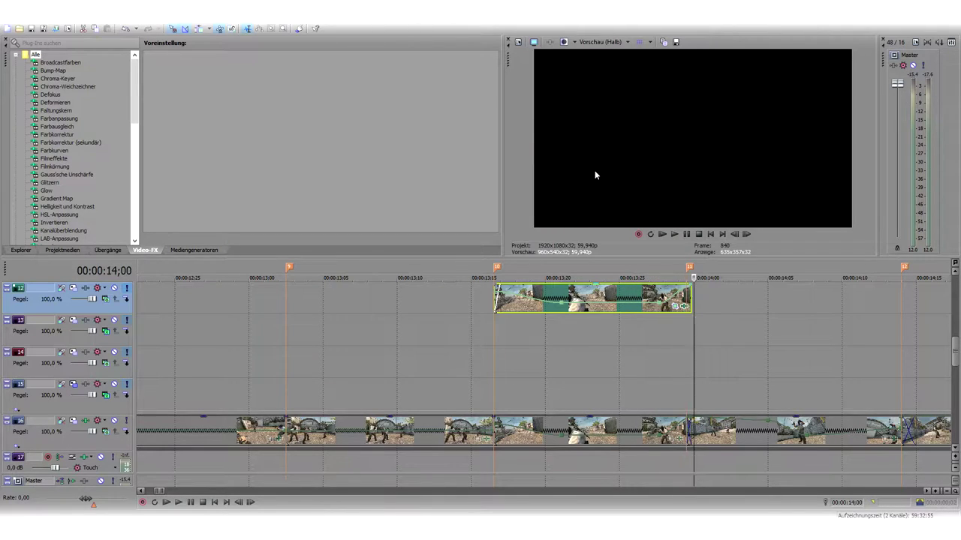
Turn solo back on for track 16 and examine the mask keyframes in Pan/Crop of the duplicate clip on track 12
left_click(493, 301)
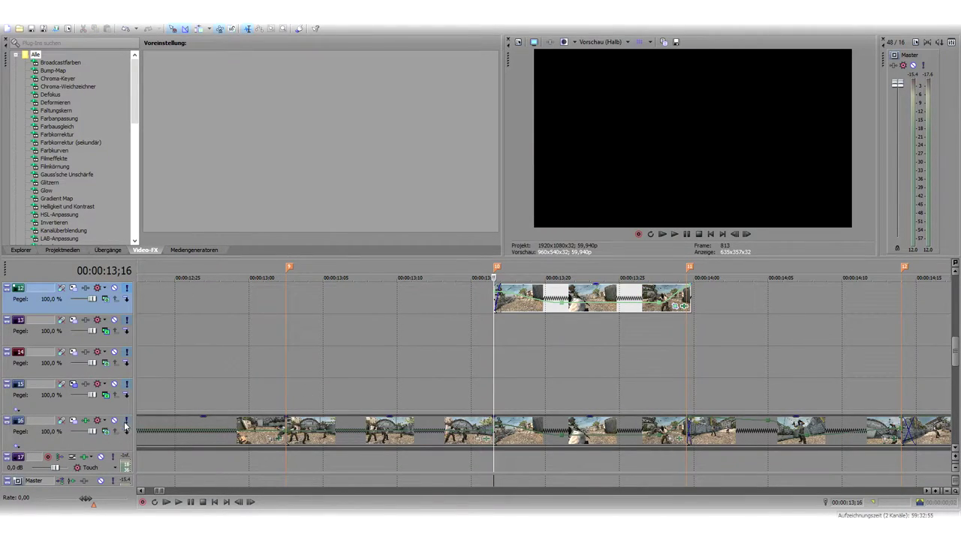
left_click(538, 299)
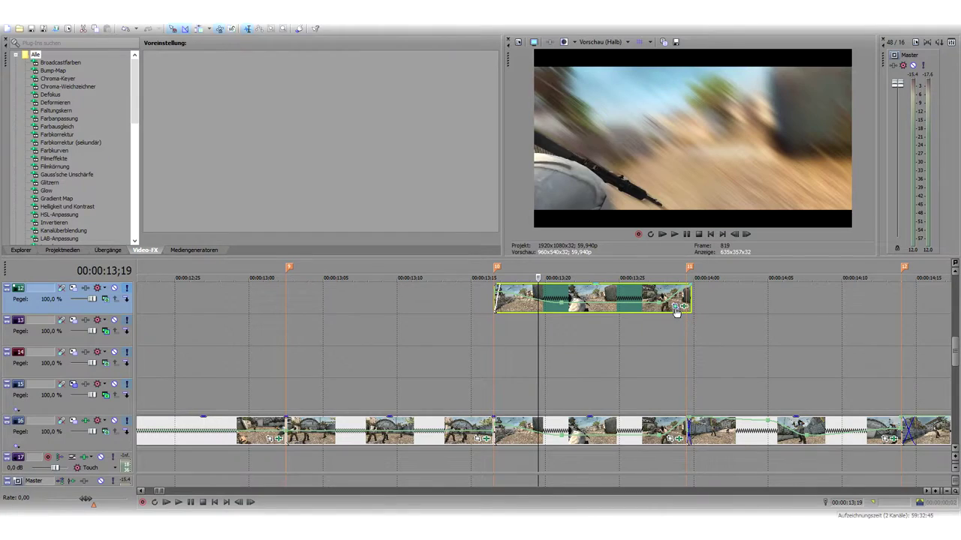
left_click(676, 308)
left_click(73, 439)
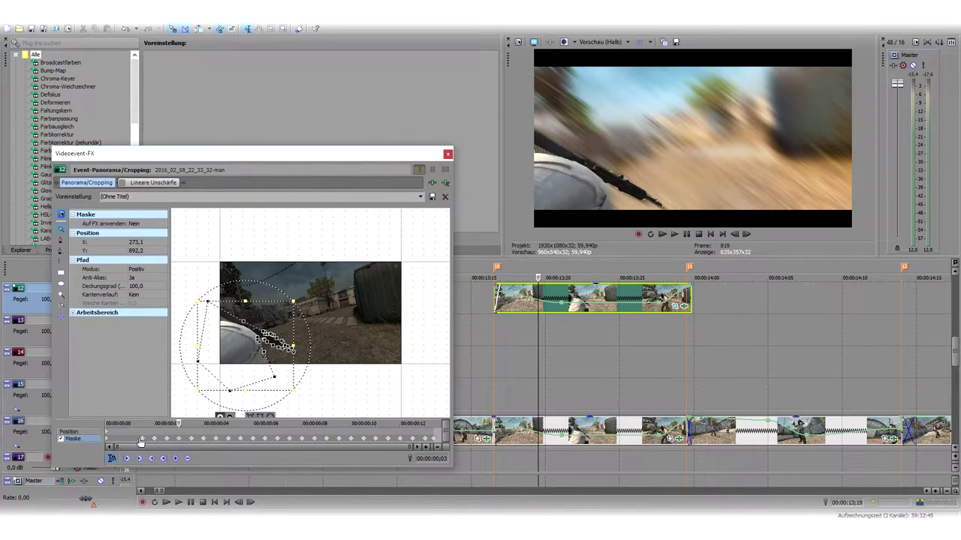
left_click(122, 440)
key("Right")
key("Right")
key("Right")
key("Right")
key("Right")
key("Right")
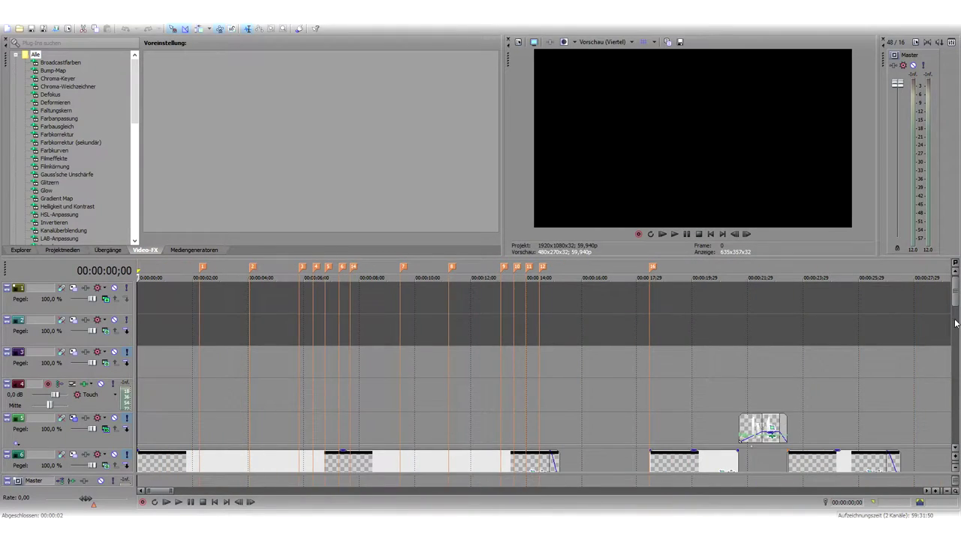
Scrub the clips between markers 8 and 12 on track 16 and set the time selection from 00:00:13;16 to 00:00:13;22
left_click_drag(955, 322, 958, 368)
left_click_drag(549, 360, 411, 359)
left_click_drag(446, 362, 533, 359)
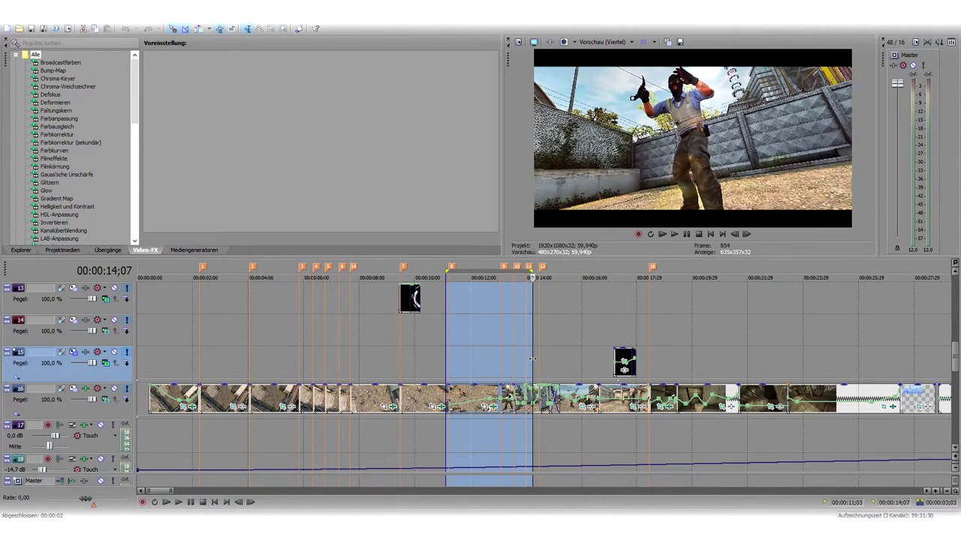
left_click(518, 359)
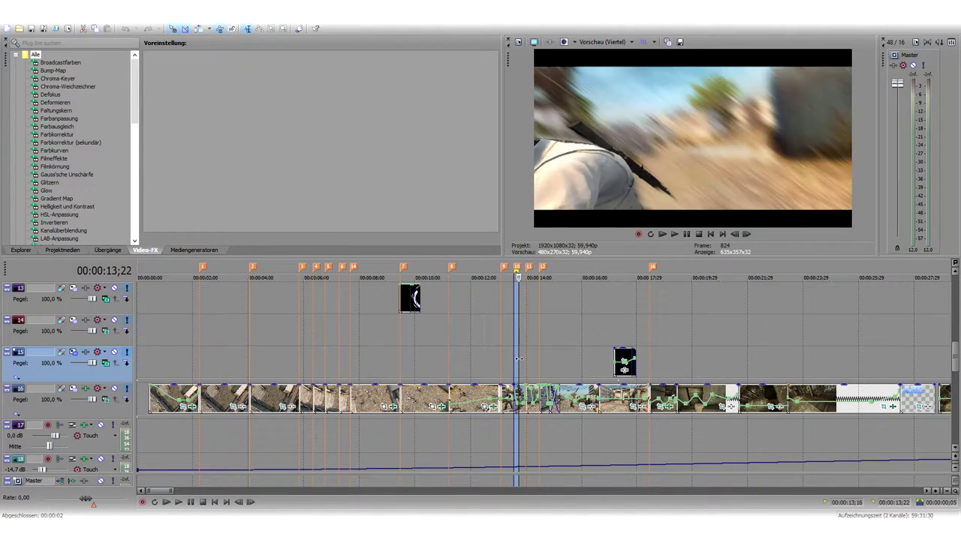
scroll(529, 368, "up", 4)
Review the marker 10 clip frame by frame from 00:00:13;16 to 00:00:14;00, and check its end at 00:00:13;29
left_click(518, 369)
key("Right")
key("Right")
key("Right")
key("Right")
key("Right")
key("Right")
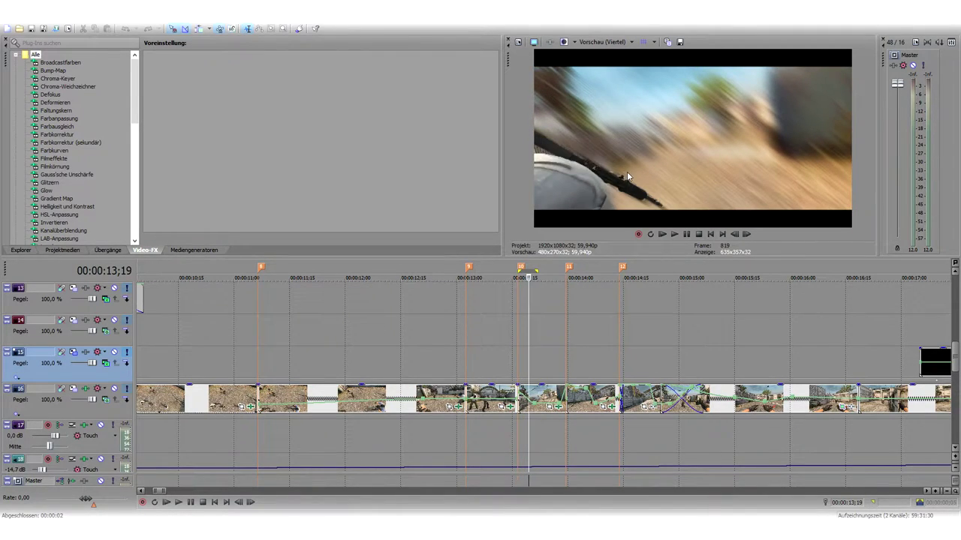
key("Right")
key("Right")
key("Right")
key("Right")
key("Right")
key("Right")
key("Right")
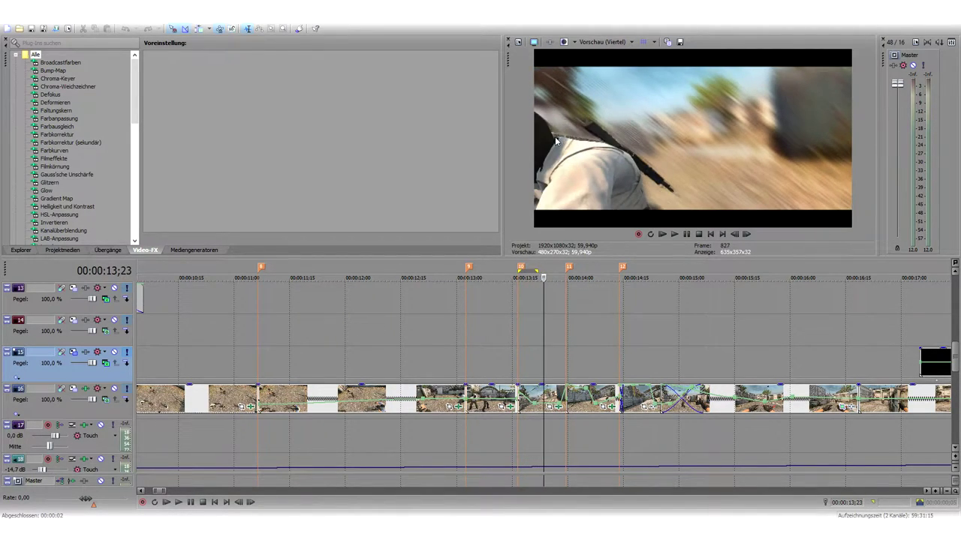
key("Right")
key("Right")
key("Right")
key("Right")
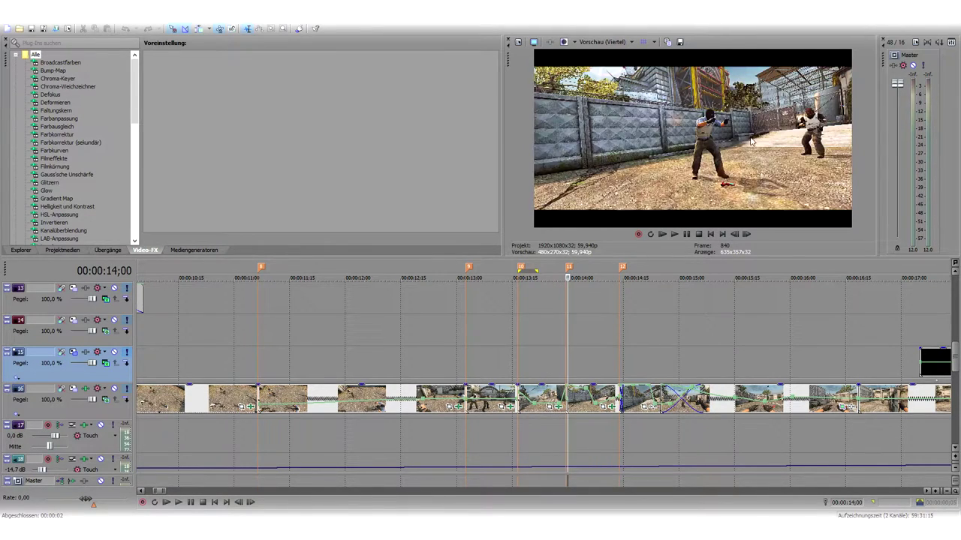
left_click(567, 398)
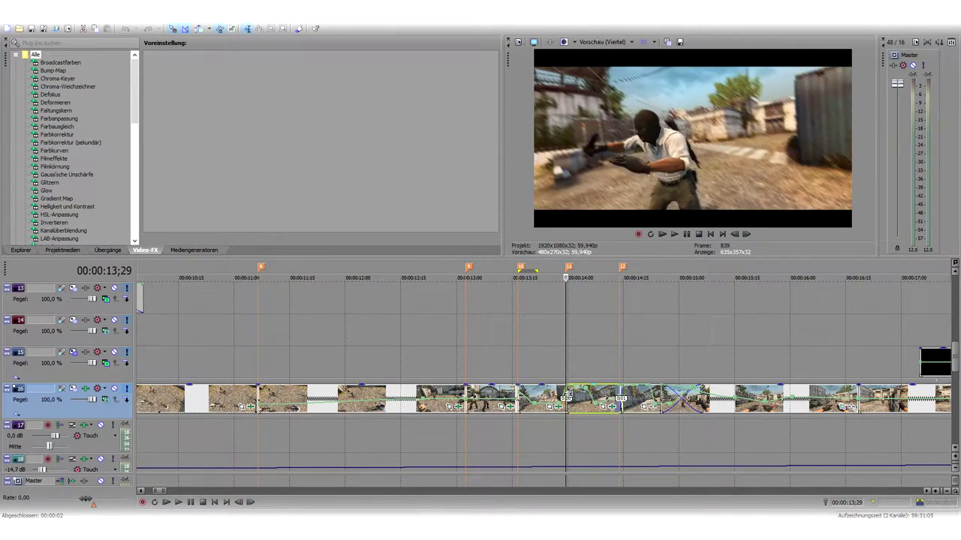
Play the lead-in to the marker 10 clip from 00:00:13;13 and stop playback
left_click(506, 380)
key("space")
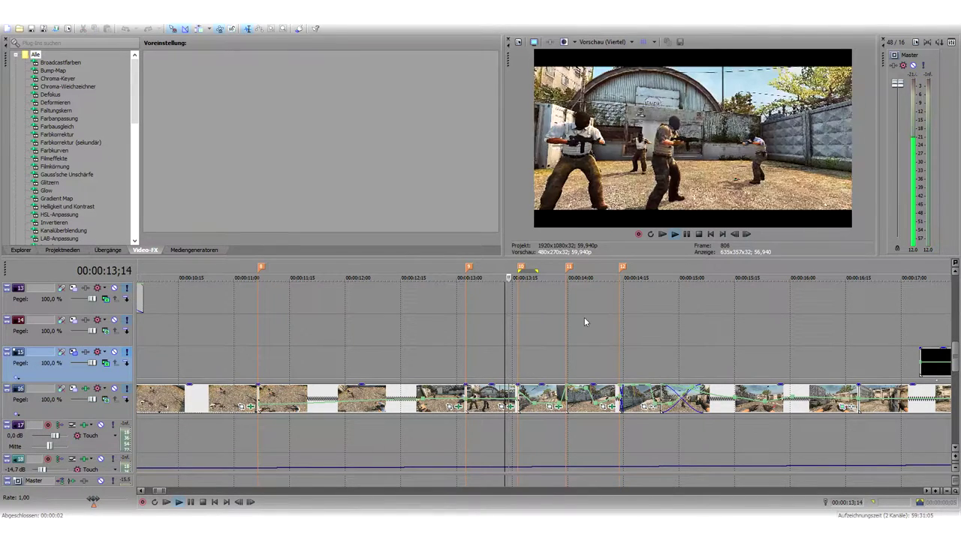
key("space")
Compare the first and last Lineare Unschärfe keyframes of the marker 10 clip on track 16, and close the effects window
left_click(538, 392)
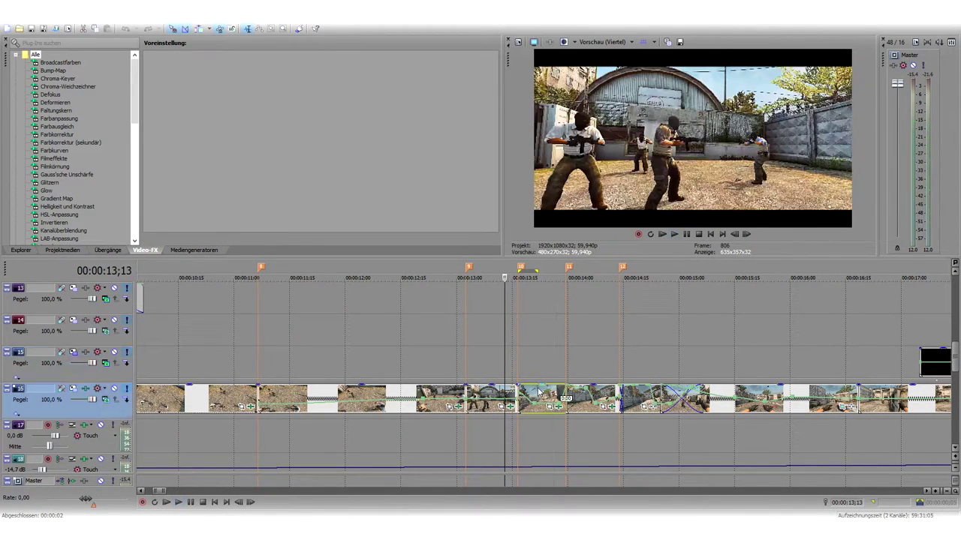
left_click(559, 413)
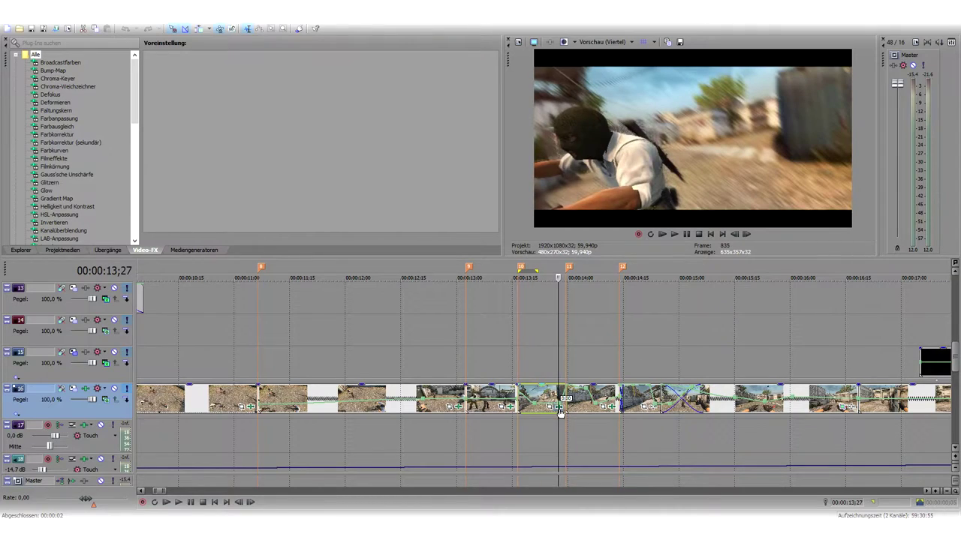
left_click(554, 407)
left_click(433, 392)
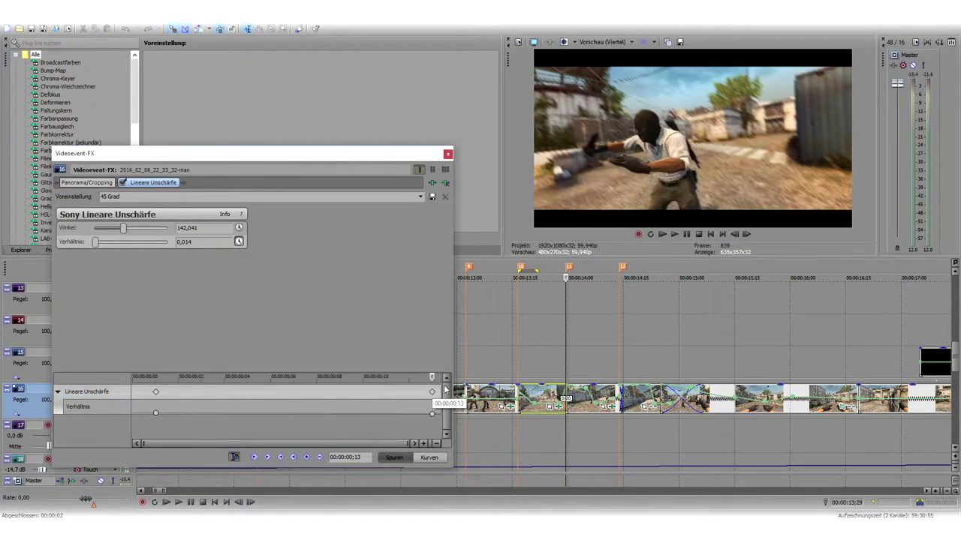
left_click(156, 392)
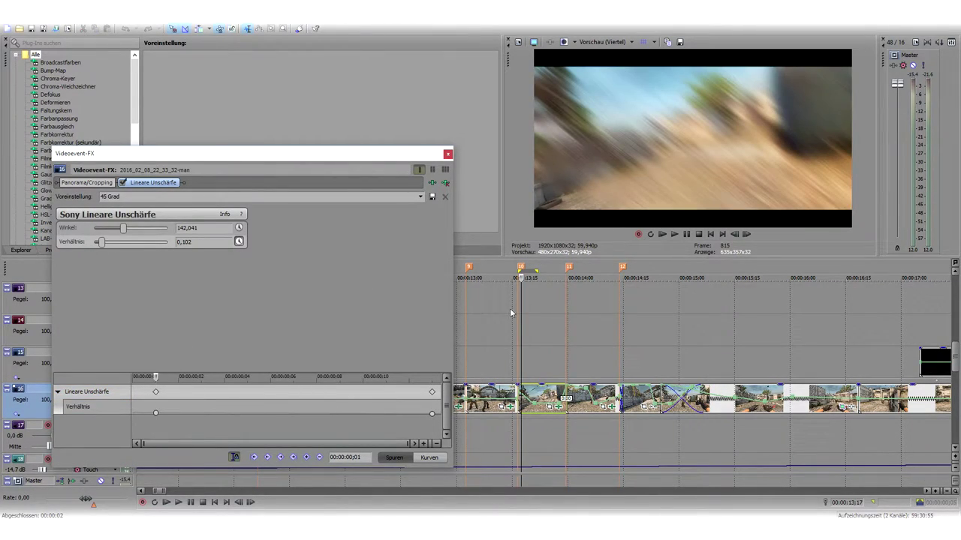
left_click(432, 414)
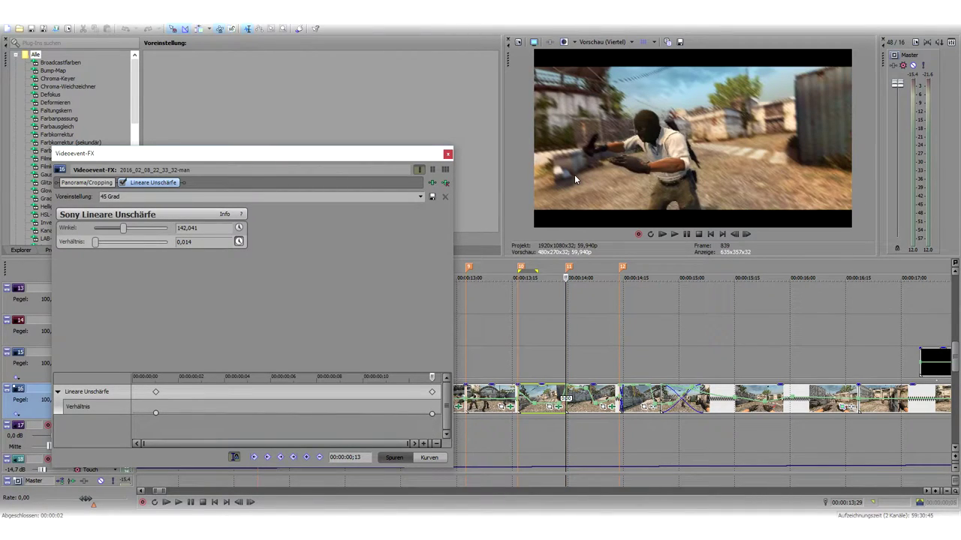
left_click(448, 155)
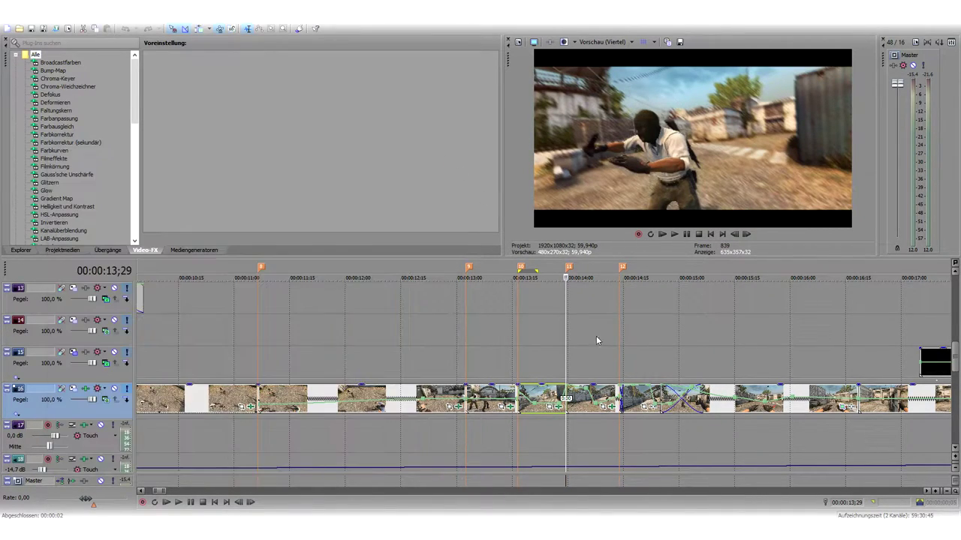
Replay the marker 10 cut, and play the sound clip on track 19 with the mix from 00:00:13;26
left_click(491, 355)
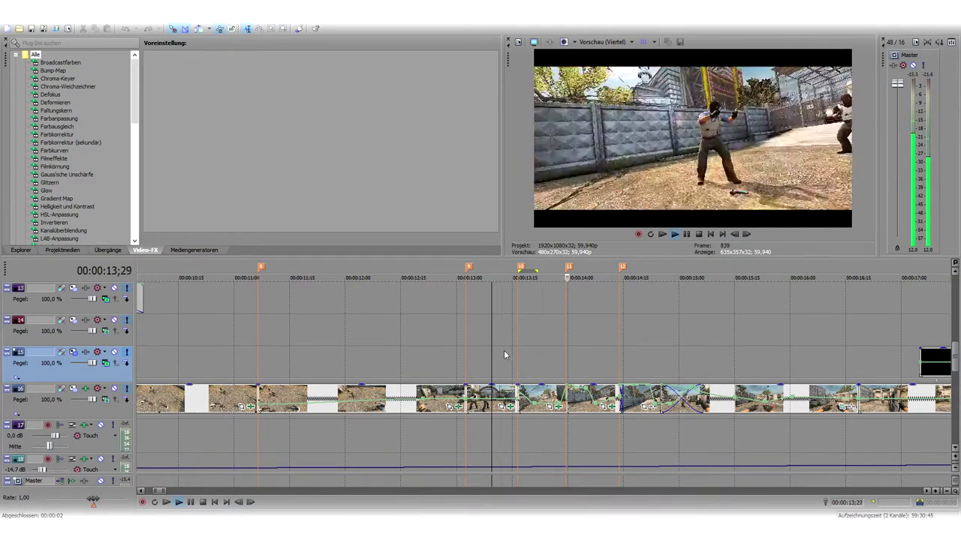
left_click(557, 367)
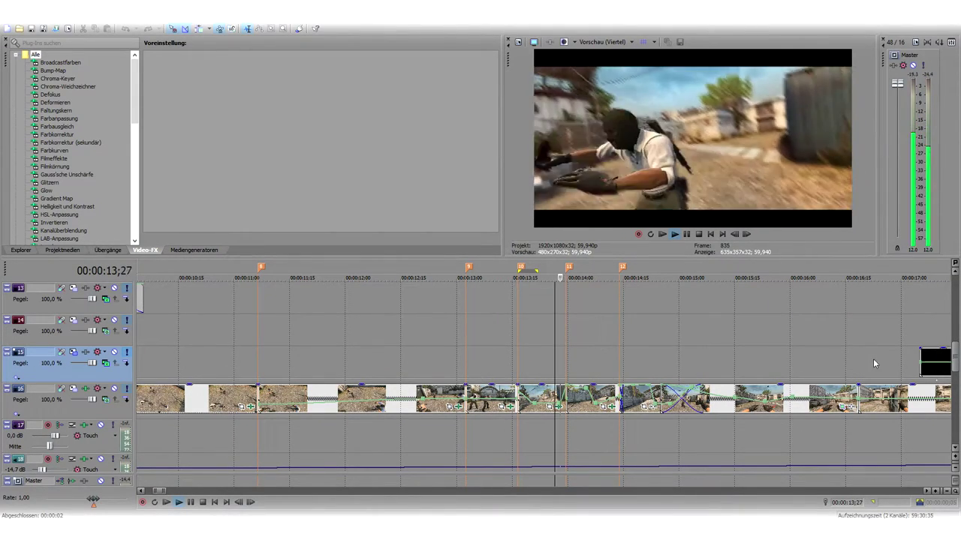
left_click_drag(954, 364, 955, 386)
left_click(583, 369)
key("space")
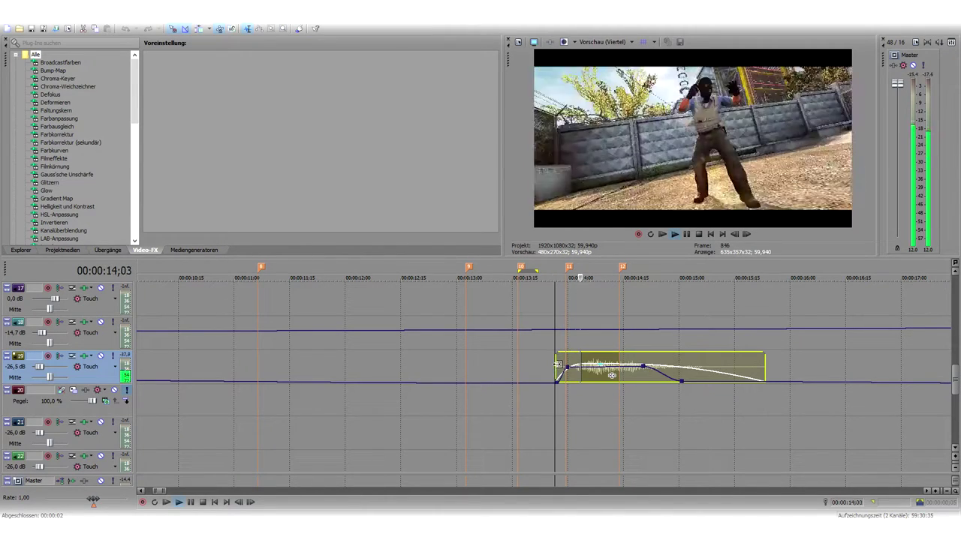
key("space")
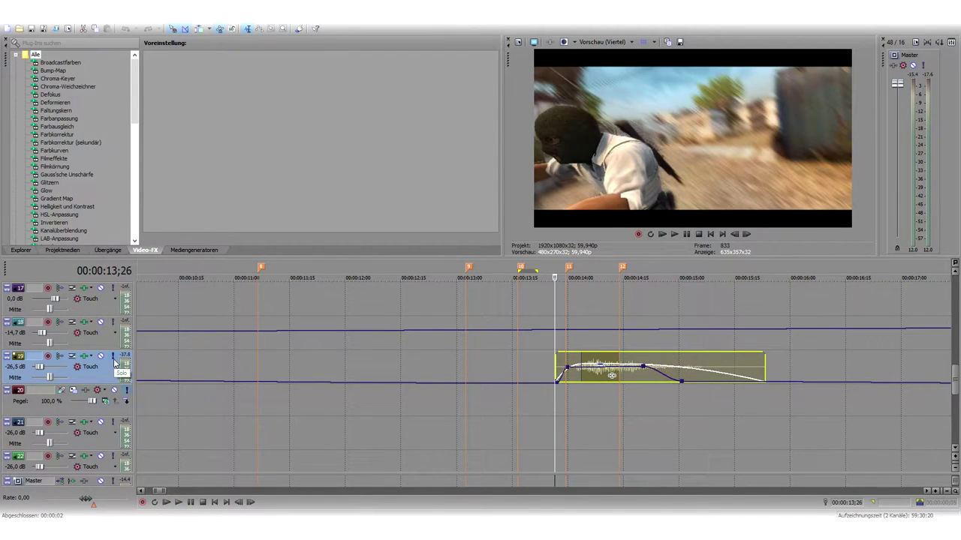
Solo track 19 and listen to its sound clip from 00:00:13;26
left_click(115, 360)
key("space")
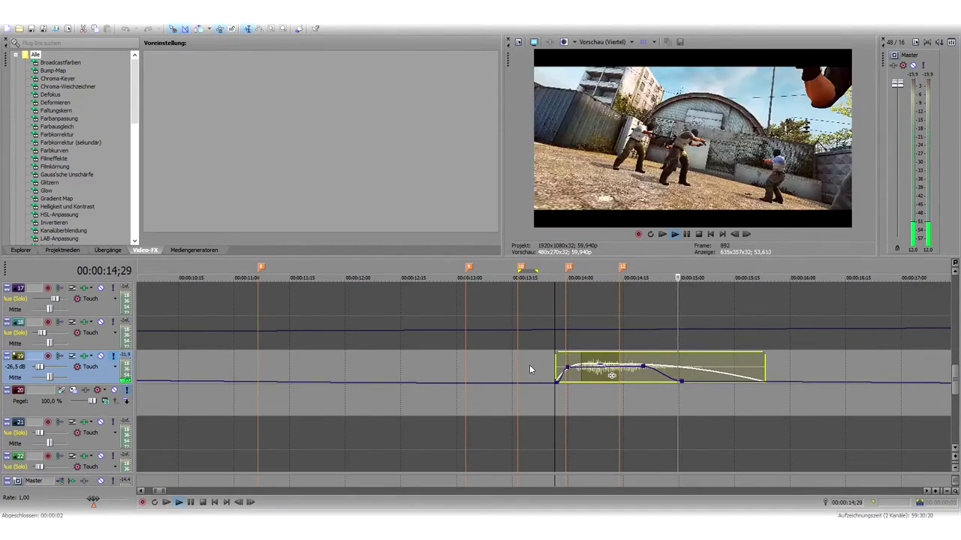
mouse_move(570, 367)
key("space")
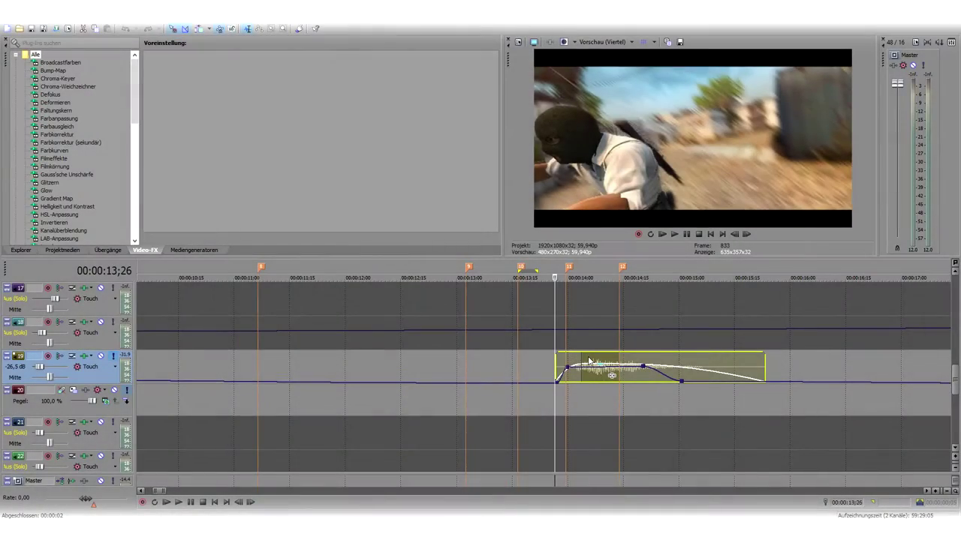
key("space")
key("space")
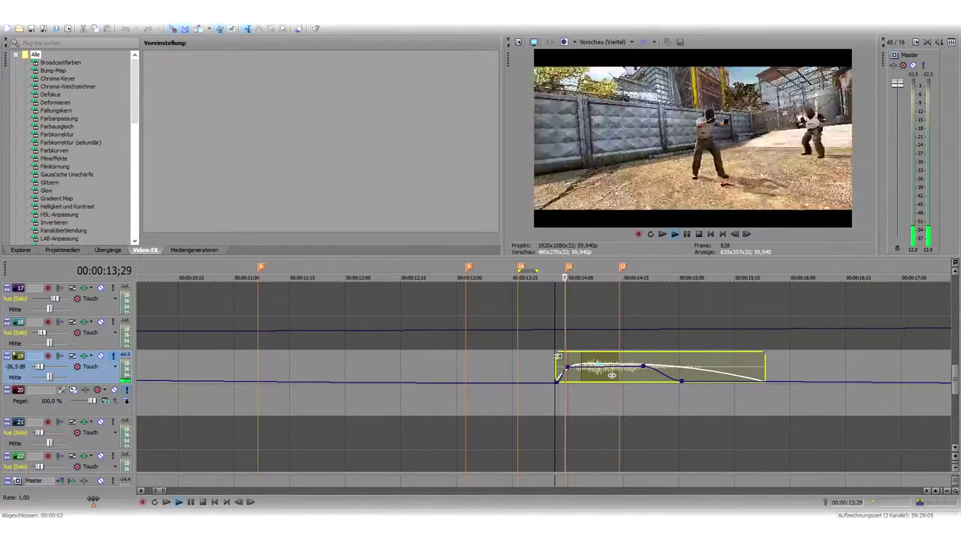
Stop playback and examine the time-stretch and pitch settings in the properties of the Whoosh clip on track 19
key("space")
right_click(582, 361)
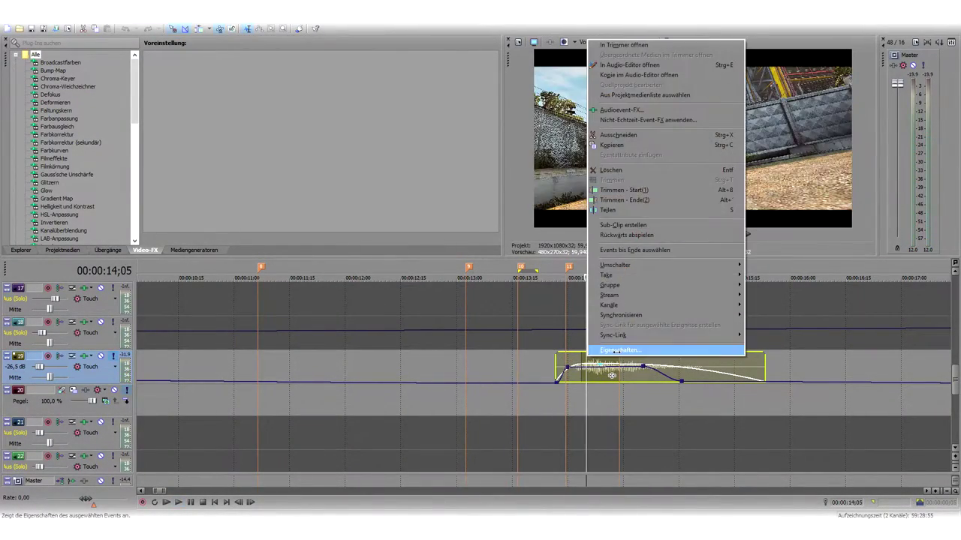
left_click(615, 349)
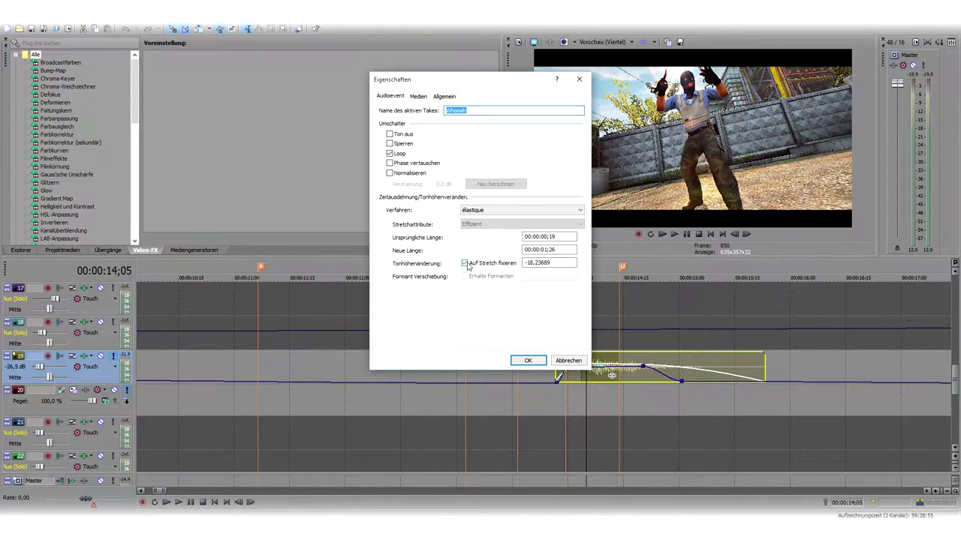
left_click(523, 360)
mouse_move(762, 361)
left_mouse_down()
mouse_move(785, 363)
mouse_move(756, 367)
mouse_move(849, 367)
mouse_move(764, 376)
left_mouse_up()
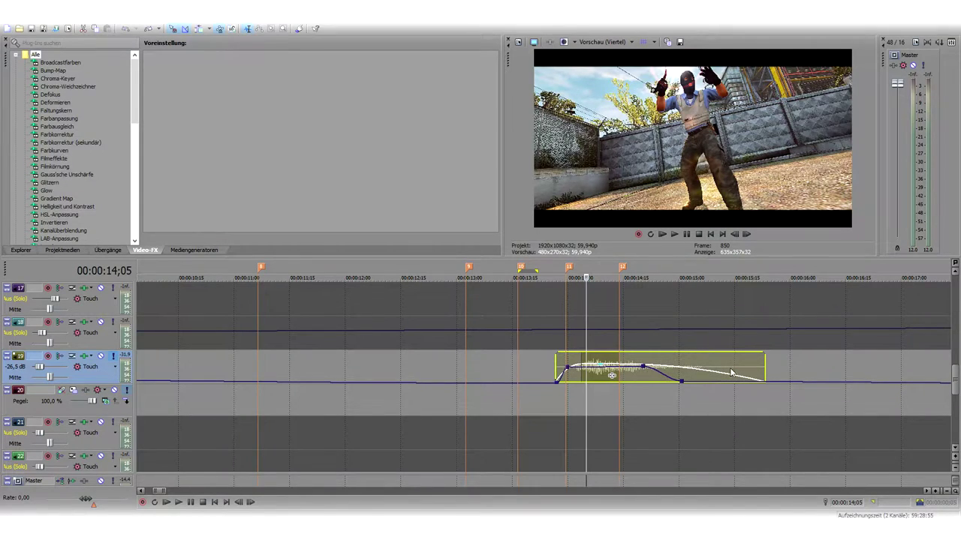
Replay the Whoosh clip from 00:00:13;26 and turn off the solo on track 19
key("space")
left_click(556, 363)
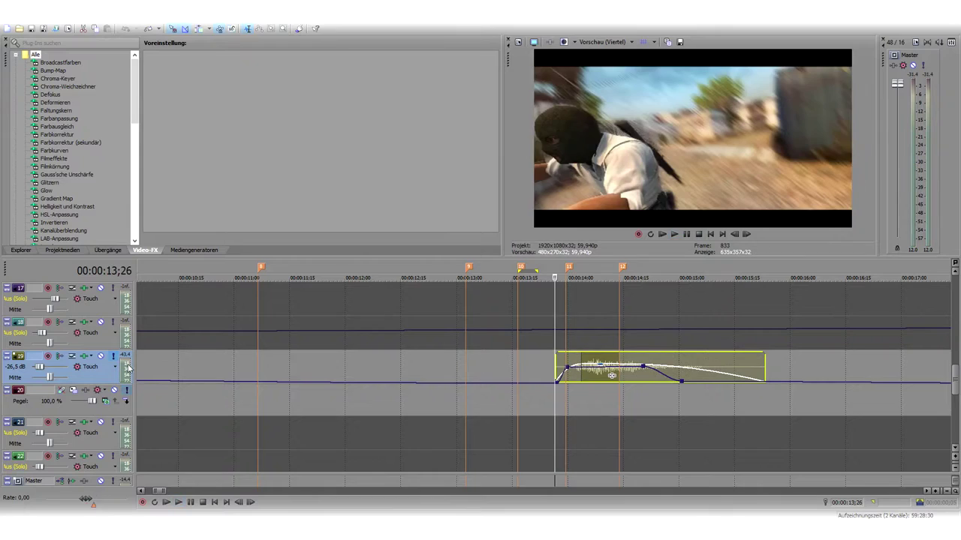
key("space")
scroll(955, 375, "up", 2)
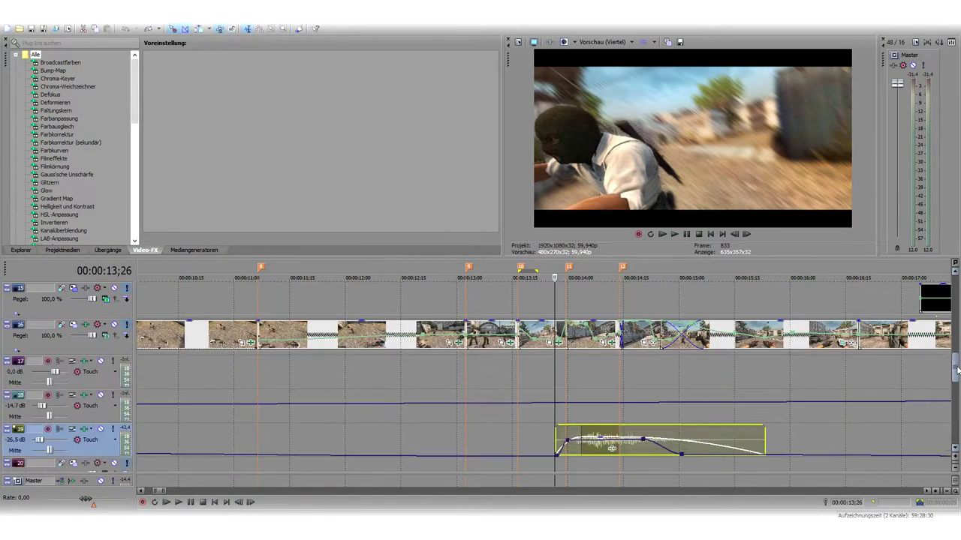
Play the section around markers 11 and 12 from 00:00:13;19 with the full mix, and stop at 00:00:14;00
left_click(527, 370)
key("space")
key("space")
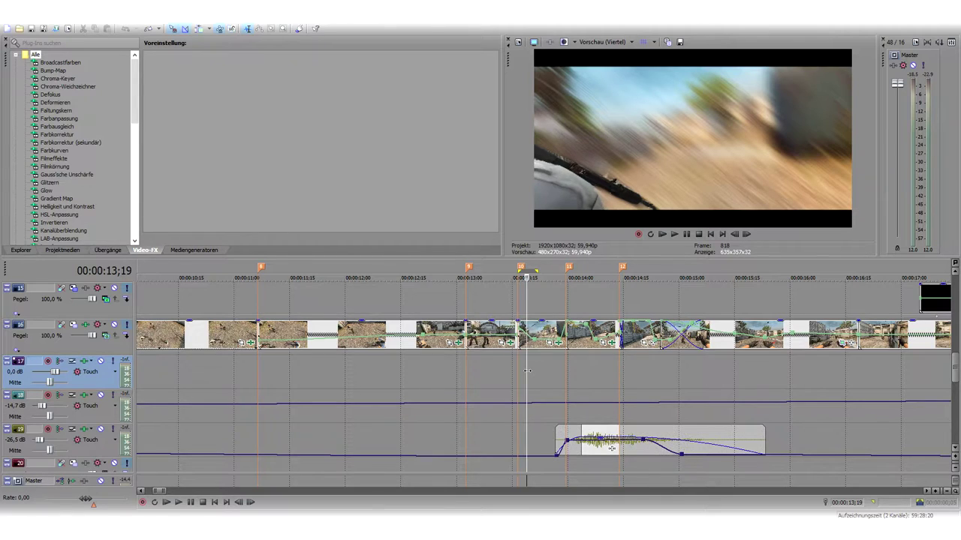
key("space")
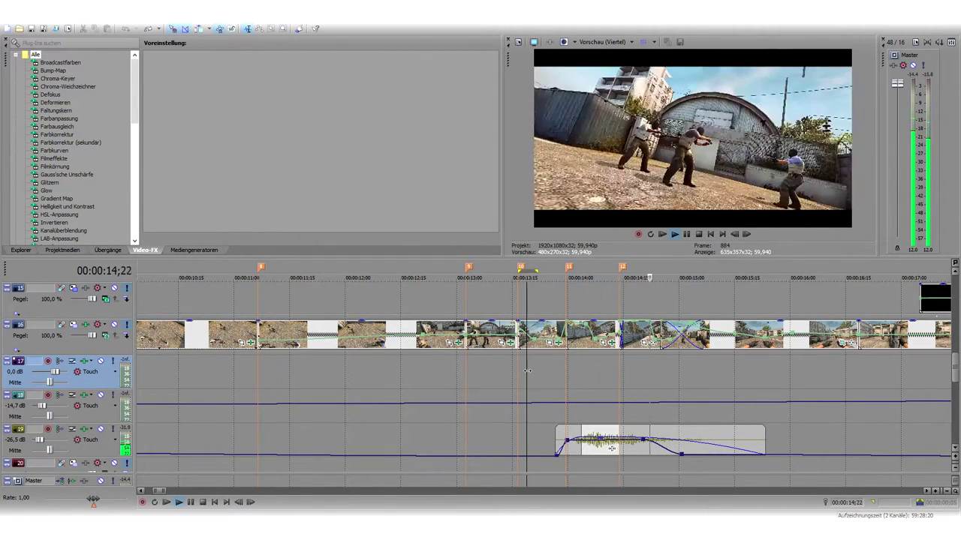
left_click(569, 335)
key("space")
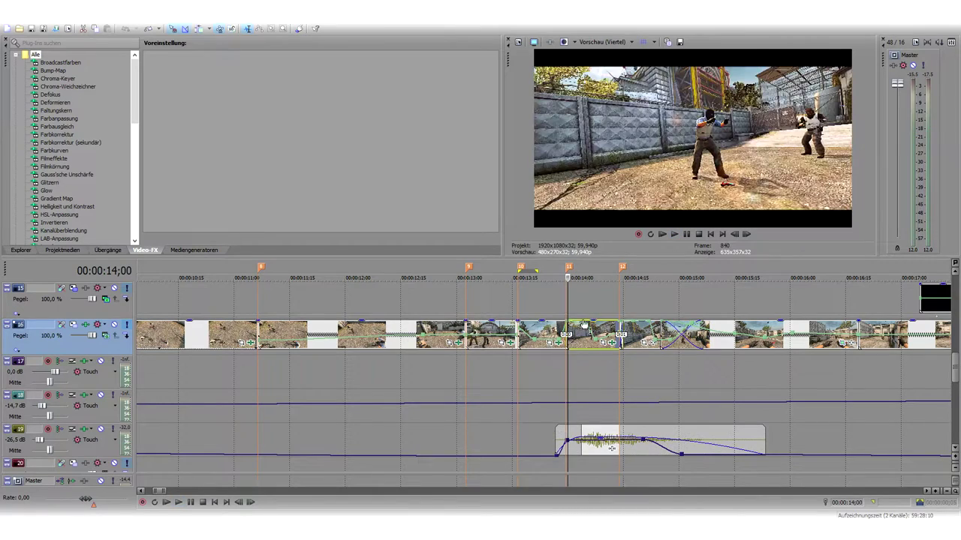
Set the preview quality to Vorschau (Halb) and enlarge the preview area
left_click(591, 41)
mouse_move(605, 75)
left_click(653, 84)
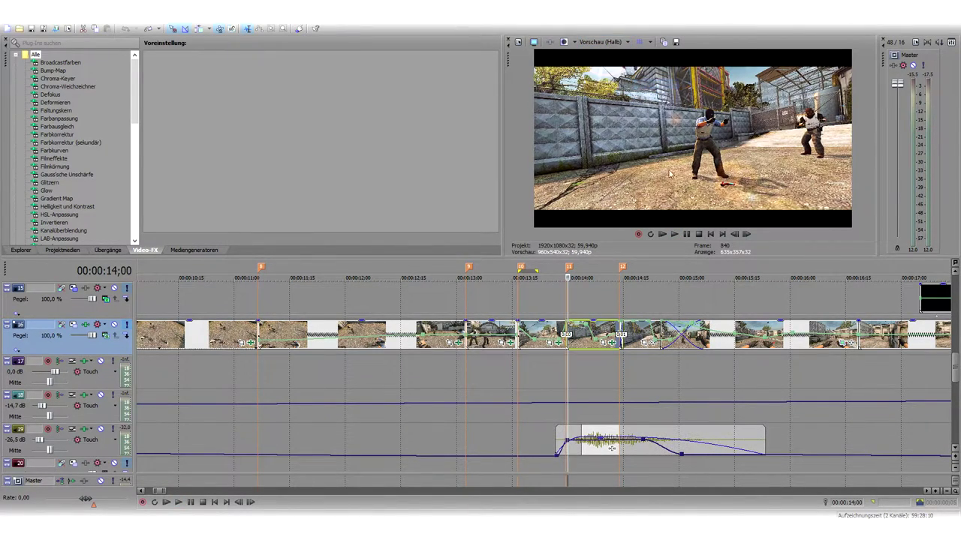
key("Left")
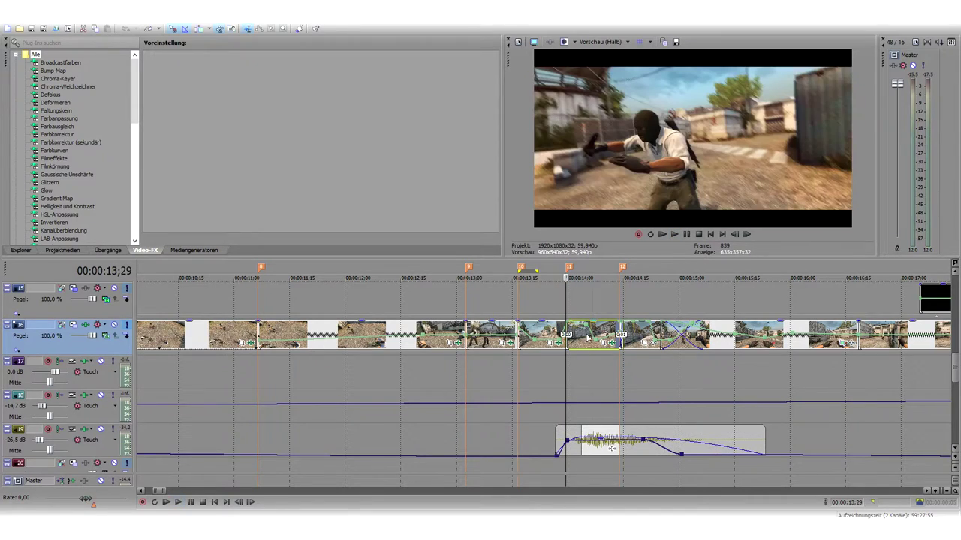
left_click_drag(563, 256, 561, 303)
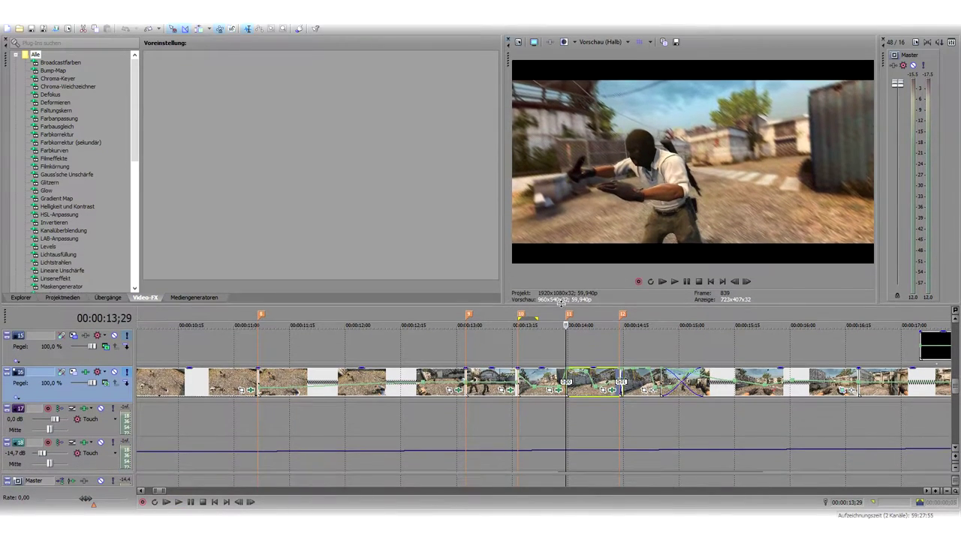
Step frame by frame through the marker 11 clip from 00:00:13;29 to 00:00:14;08 and examine the light in the image
key("Right")
key("Right")
key("Right")
key("Right")
key("Right")
key("Right")
key("Right")
key("Right")
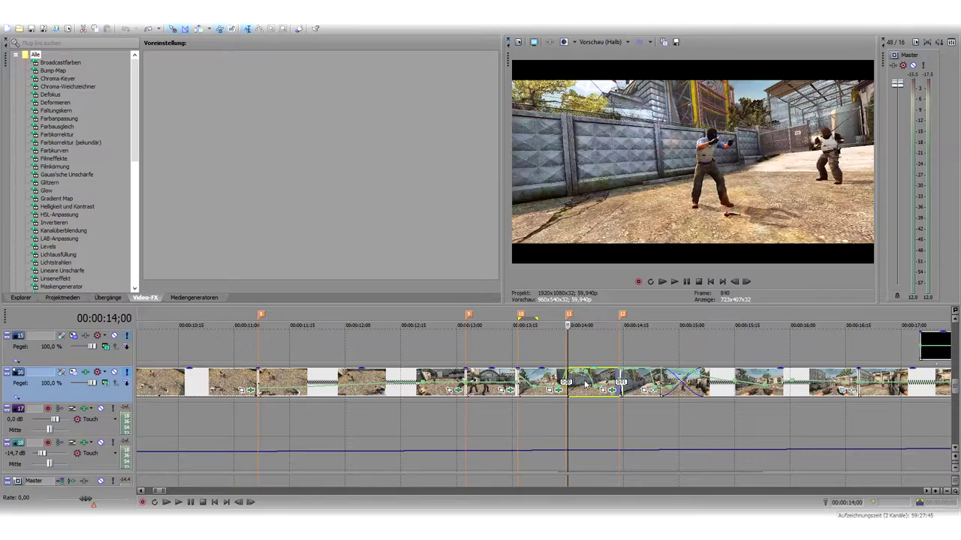
key("Right")
key("Right")
key("Right")
key("Right")
key("Right")
key("Right")
key("Right")
key("Right")
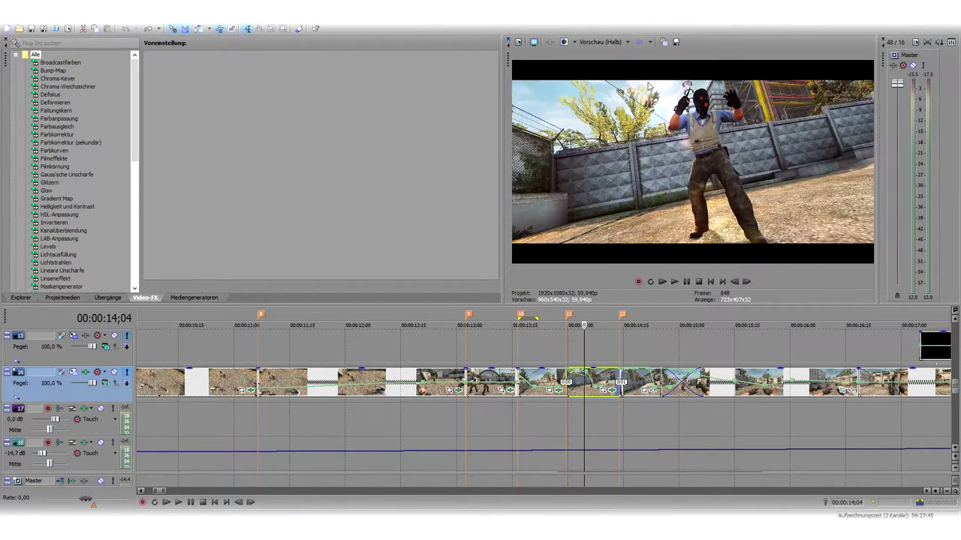
key("Right")
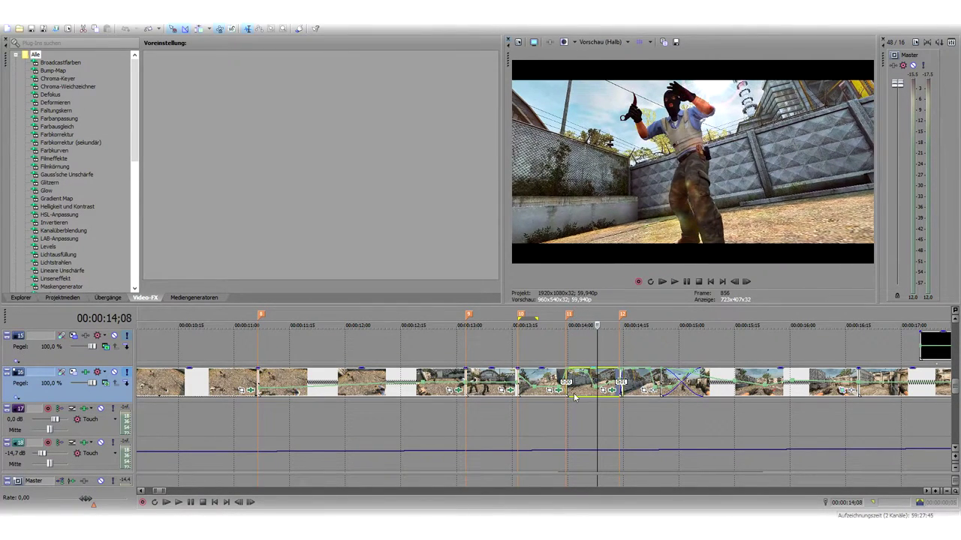
Open the Linseneffekt settings of the marker 11 clip and compare the light position in the frames after the cut
left_click(568, 385)
left_click(610, 391)
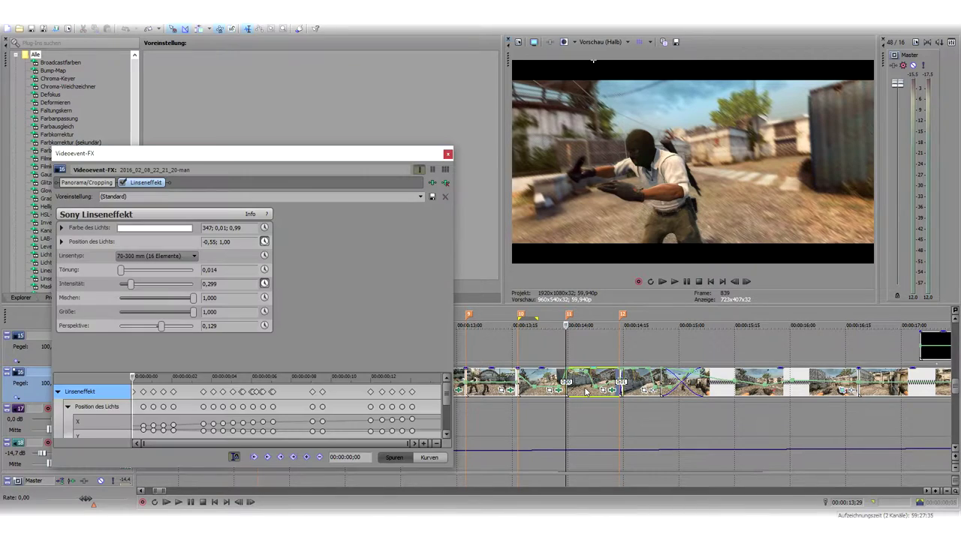
left_click(571, 390)
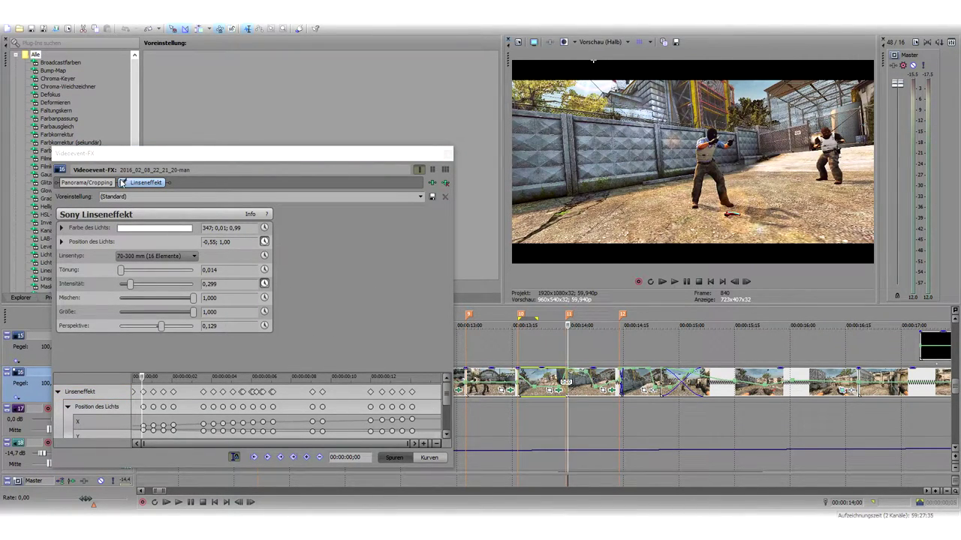
mouse_move(447, 392)
left_mouse_down()
mouse_move(453, 419)
mouse_move(448, 396)
left_mouse_up()
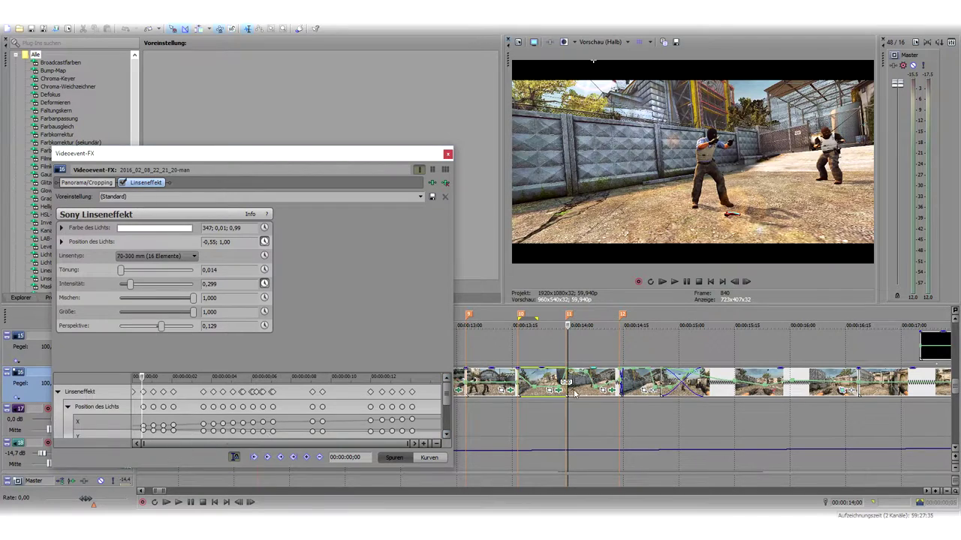
left_click(520, 379)
scroll(520, 379, "up", 3)
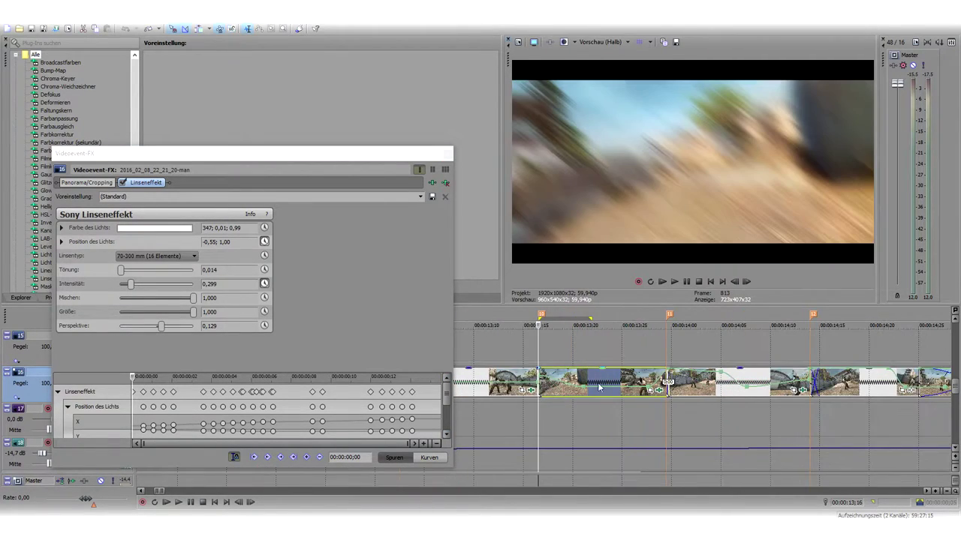
left_click(672, 377)
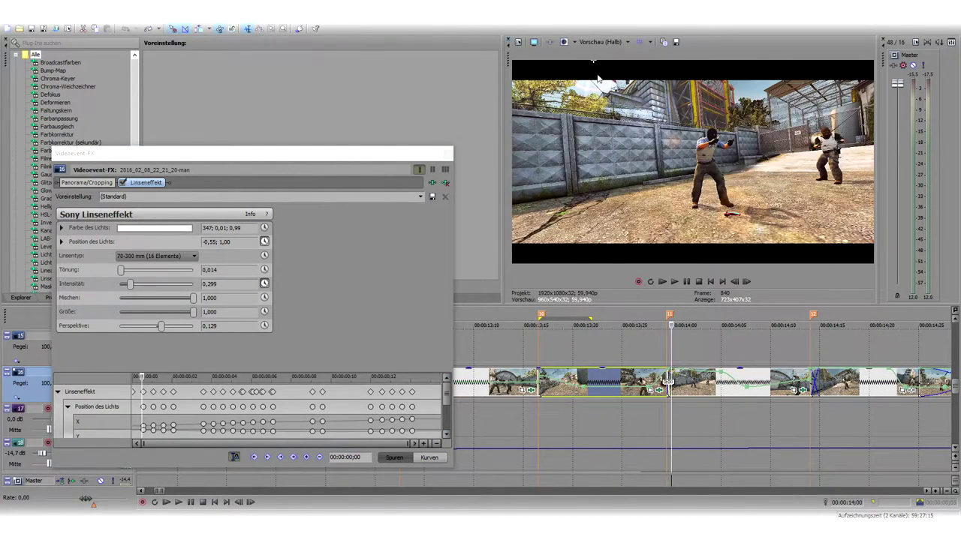
key("Right")
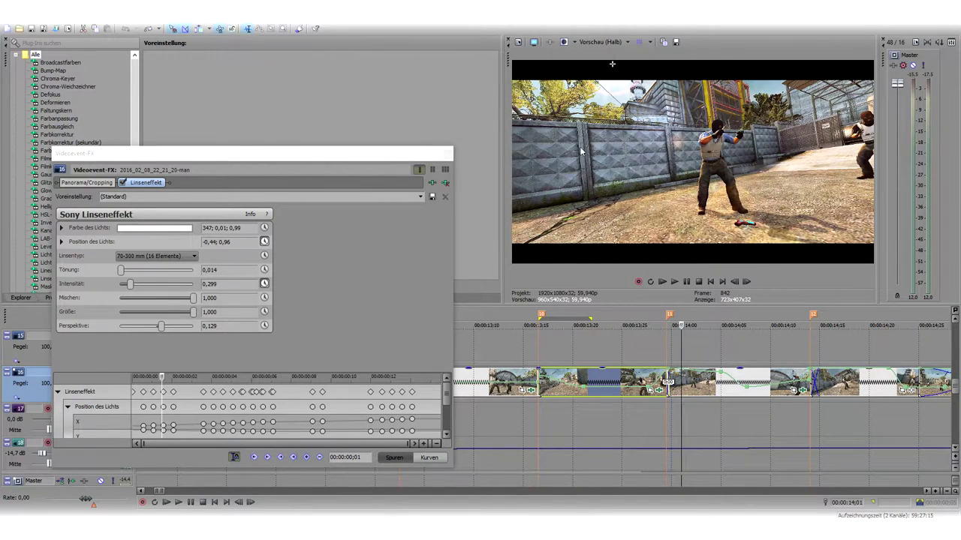
Examine the Intensität keyframes of the Linseneffekt around 00:00:14;05
key("space")
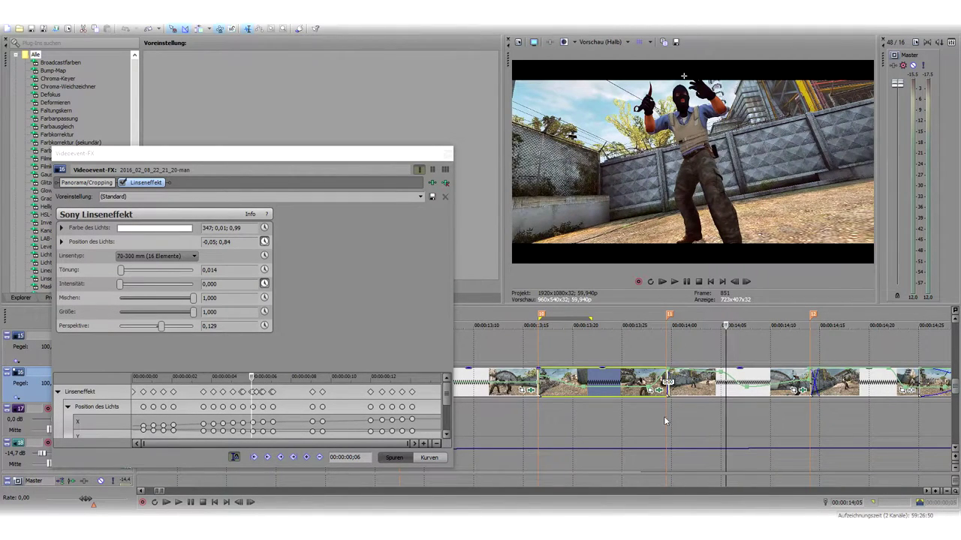
left_click_drag(446, 398, 445, 424)
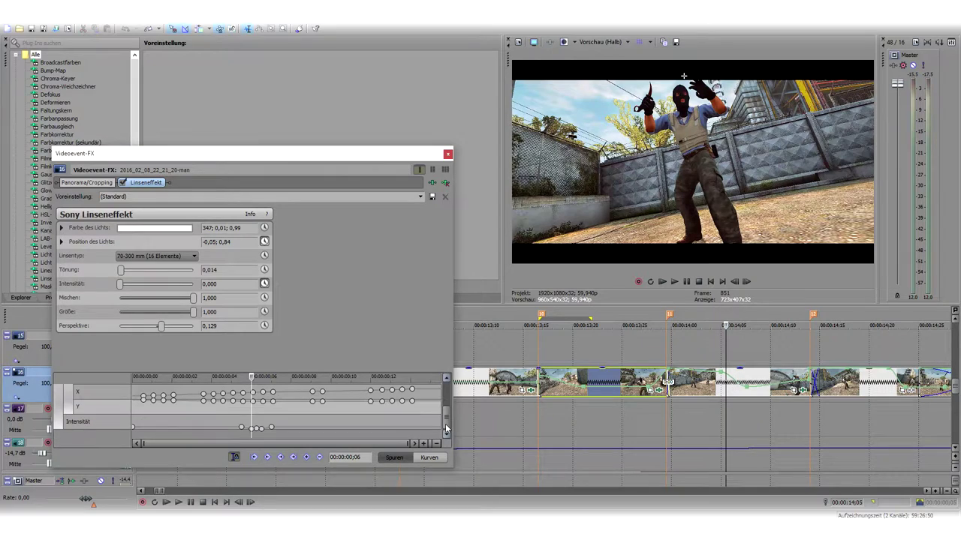
scroll(265, 433, "up", 4)
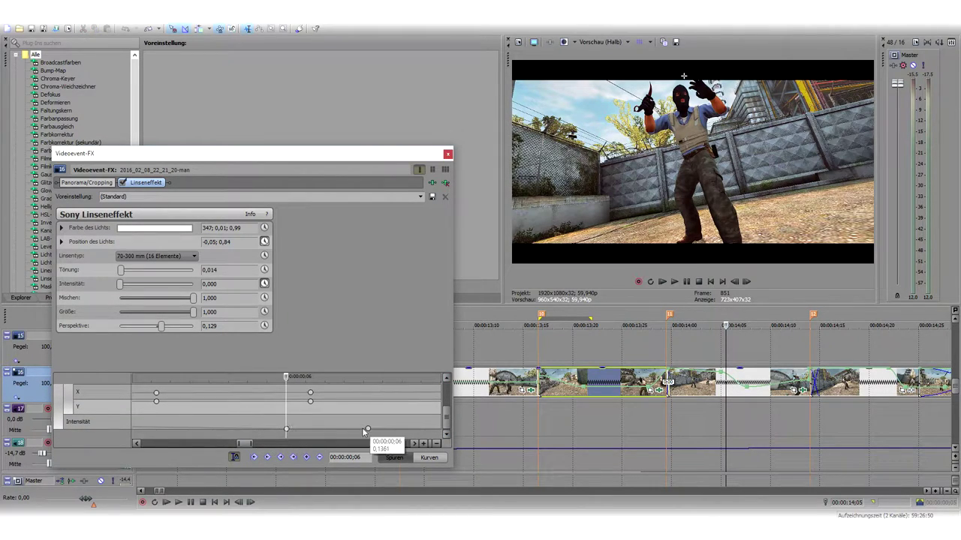
scroll(335, 432, "down", 6)
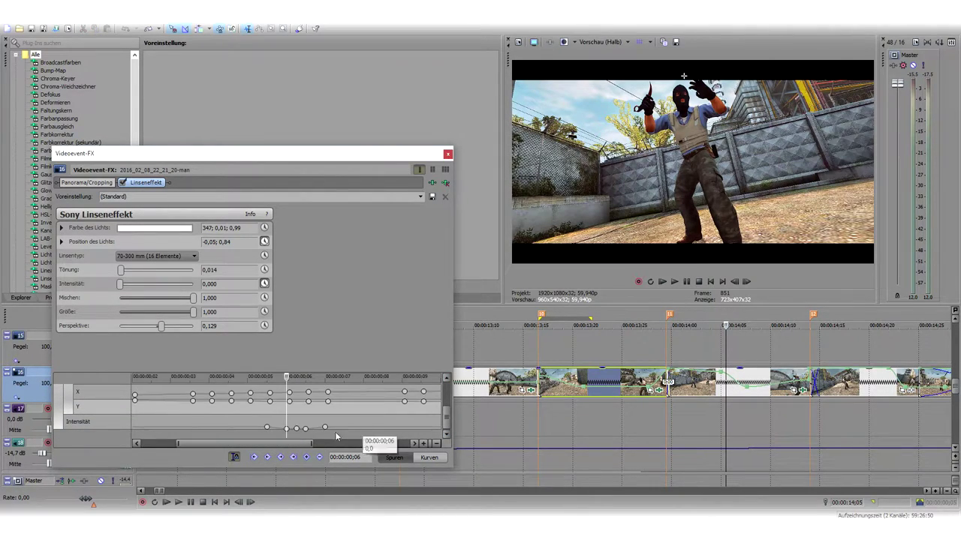
left_click(727, 344)
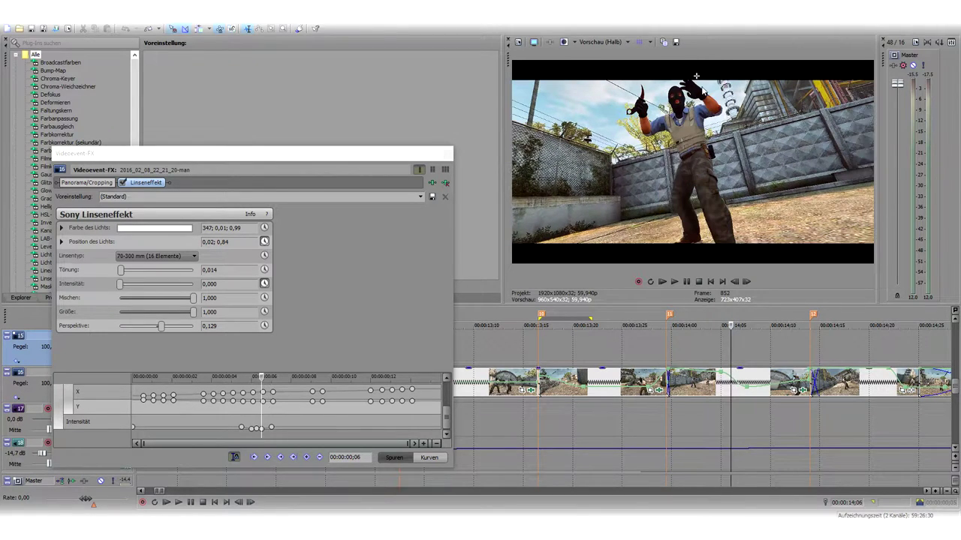
Follow the Linseneffekt light position frame by frame from 00:00:14;06 to 00:00:14;15, and close the effects window
key("Right")
key("Right")
key("Right")
key("Right")
key("Right")
key("Right")
key("Right")
key("Right")
key("Right")
key("Right")
key("Right")
key("Right")
key("Right")
key("Right")
key("Right")
key("Right")
key("Right")
key("Right")
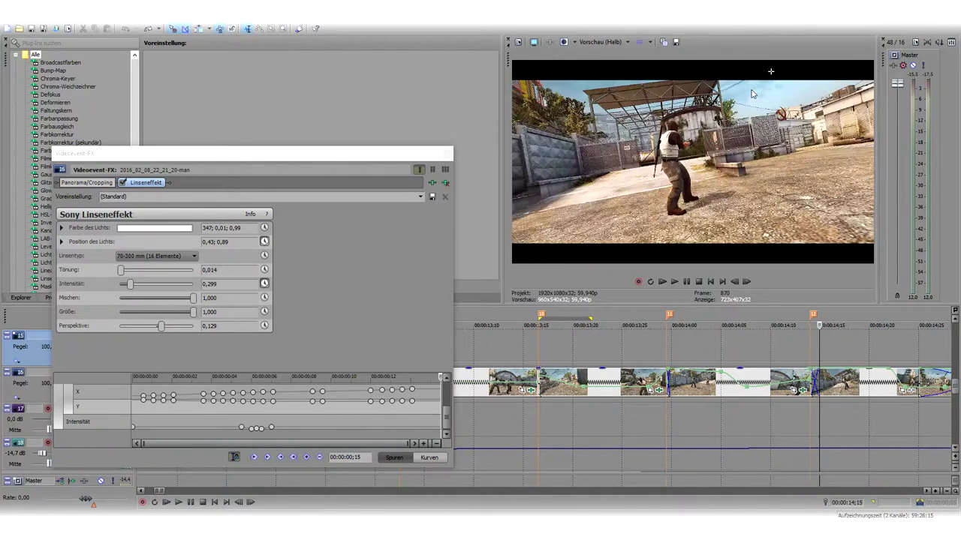
left_click(447, 154)
Replay the marker 11 clip twice from 00:00:13;28 to review the lens effect, and stop playback
left_click(652, 352)
key("space")
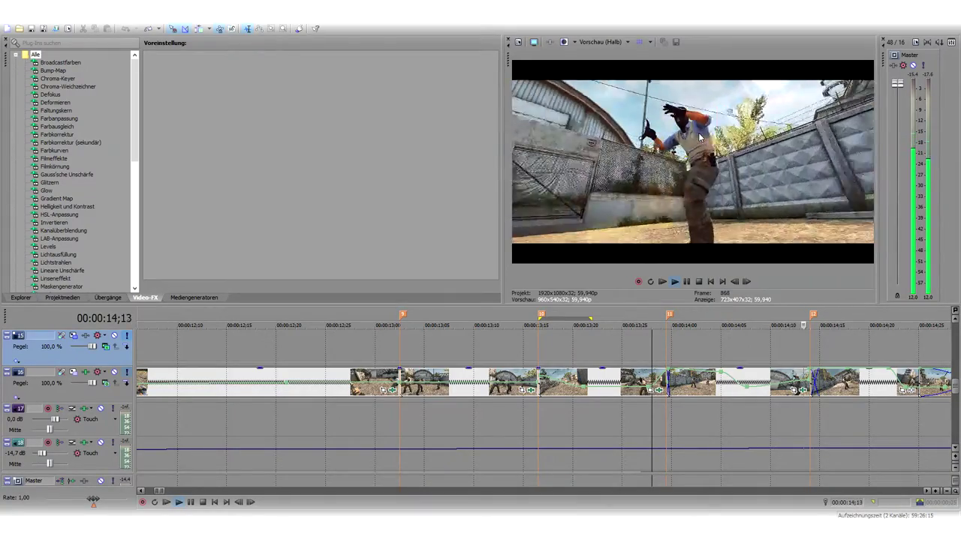
key("space")
key("space")
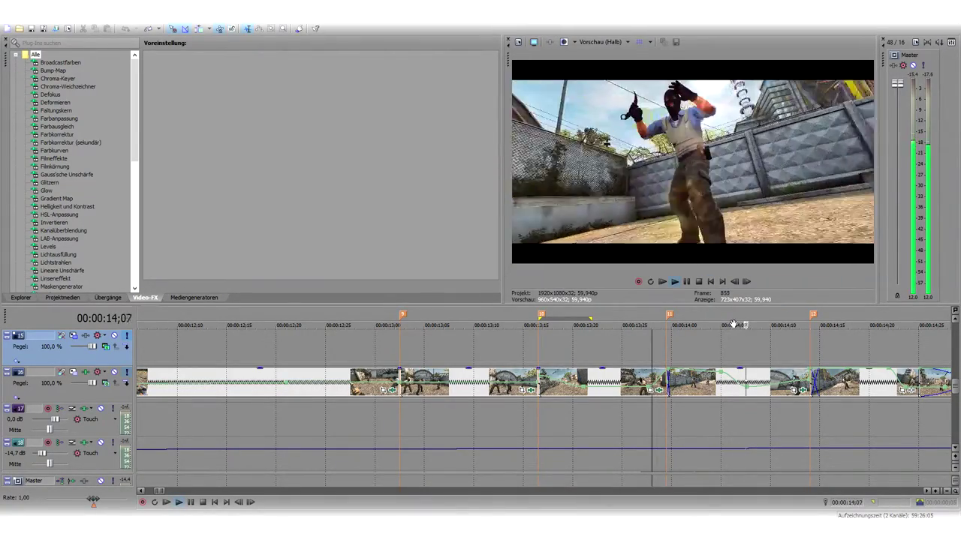
key("space")
Lower the Master volume and play the marker 12 clip, stopping at 00:00:14;18
scroll(725, 324, "down", 1)
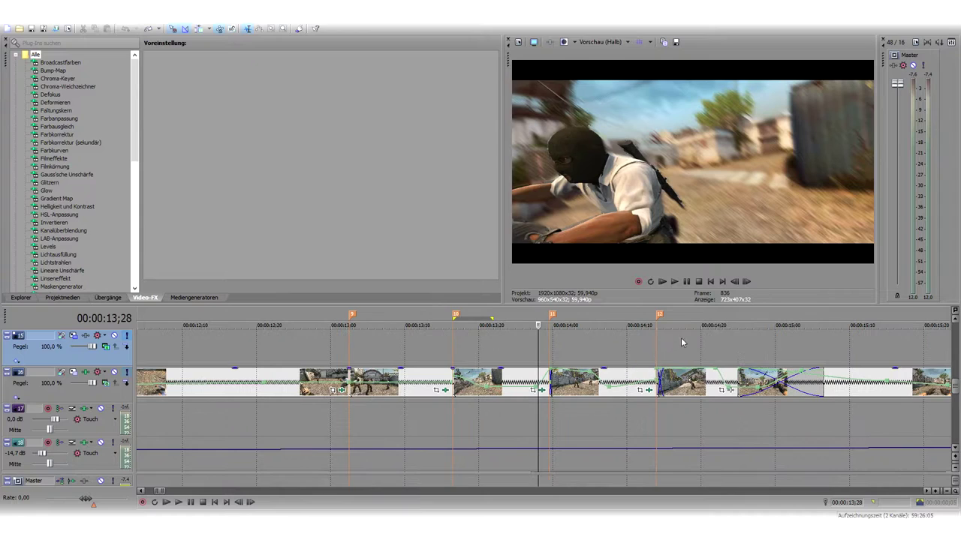
left_click_drag(900, 90, 902, 148)
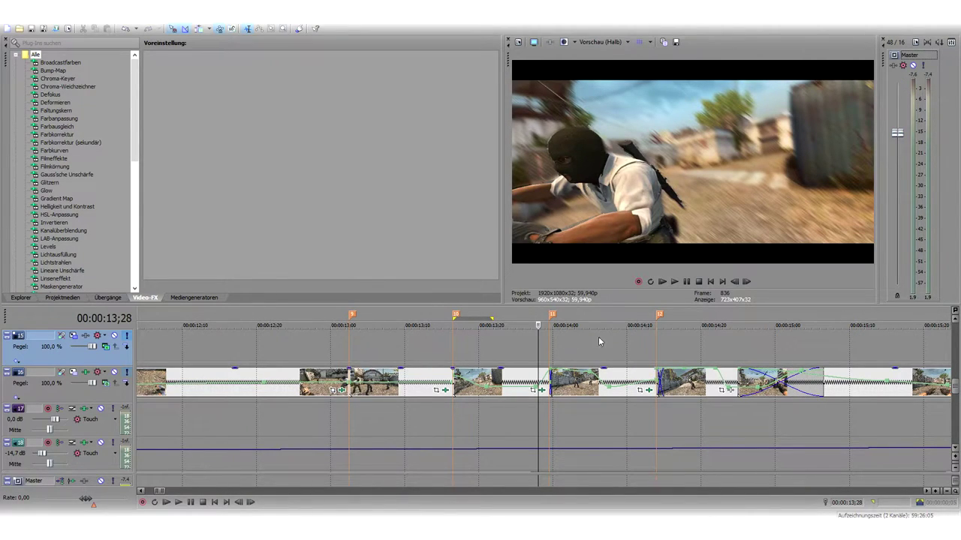
key("space")
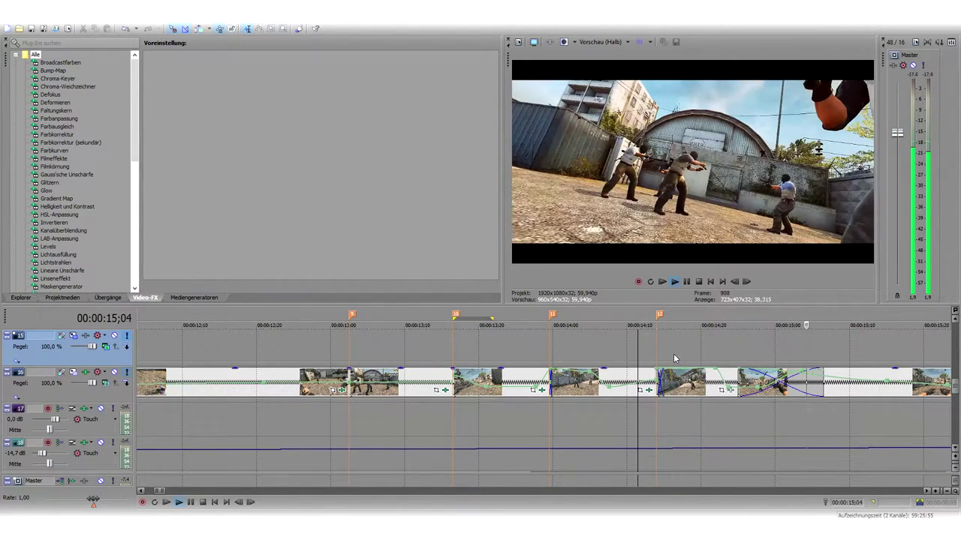
left_click(723, 360)
left_click(691, 357)
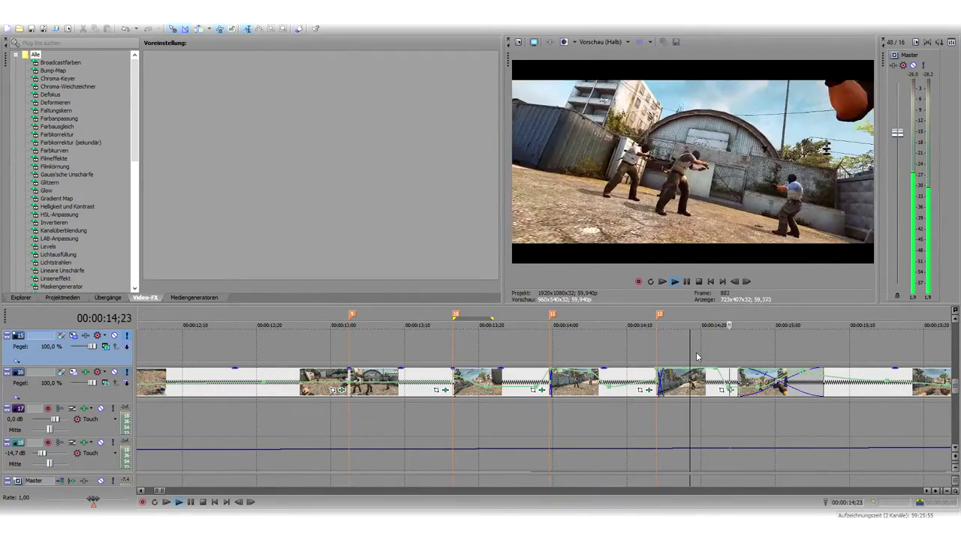
key("space")
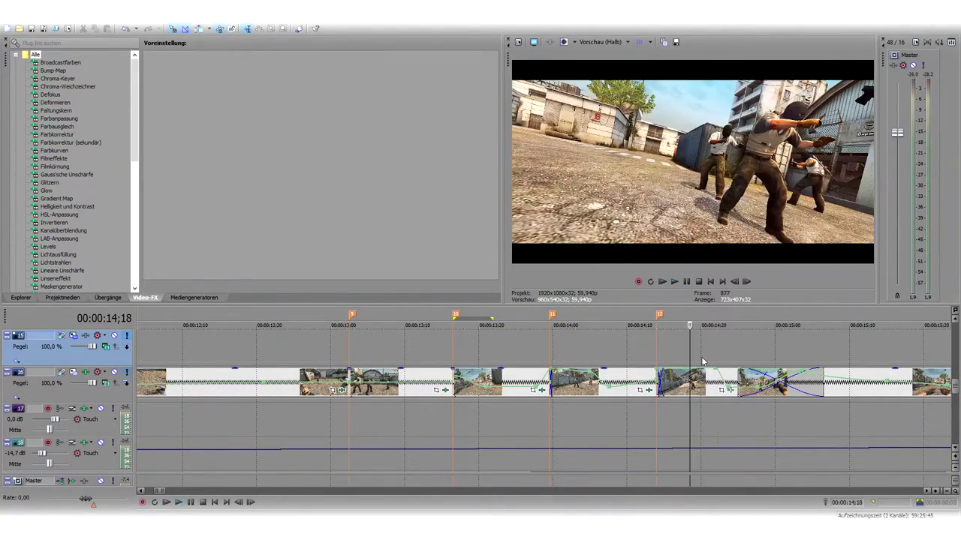
Replay the crossfade from the marker 12 clip into the first-person clip on track 16, stopping at 00:00:15;25
left_click_drag(664, 355, 725, 352)
left_click(708, 349)
key("space")
left_click(709, 350)
key("space")
key("space")
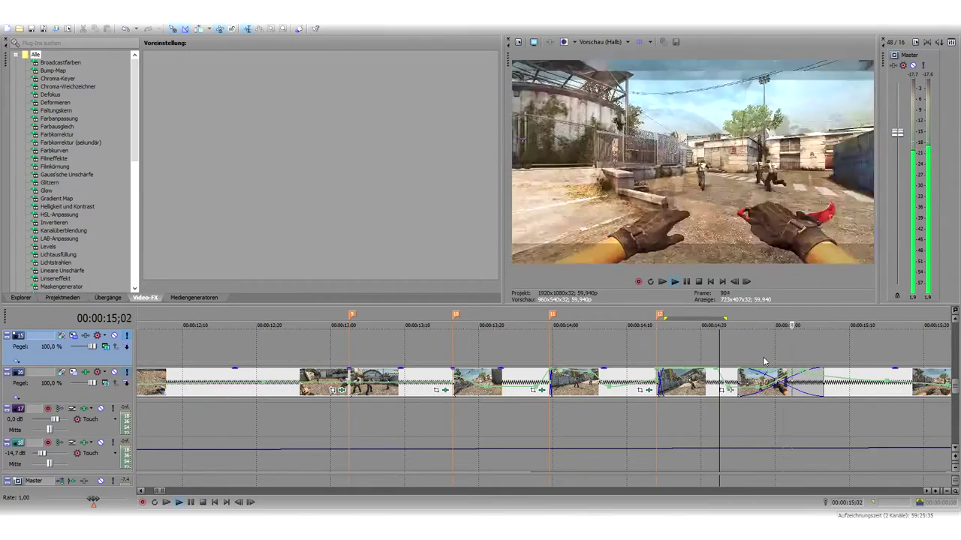
key("space")
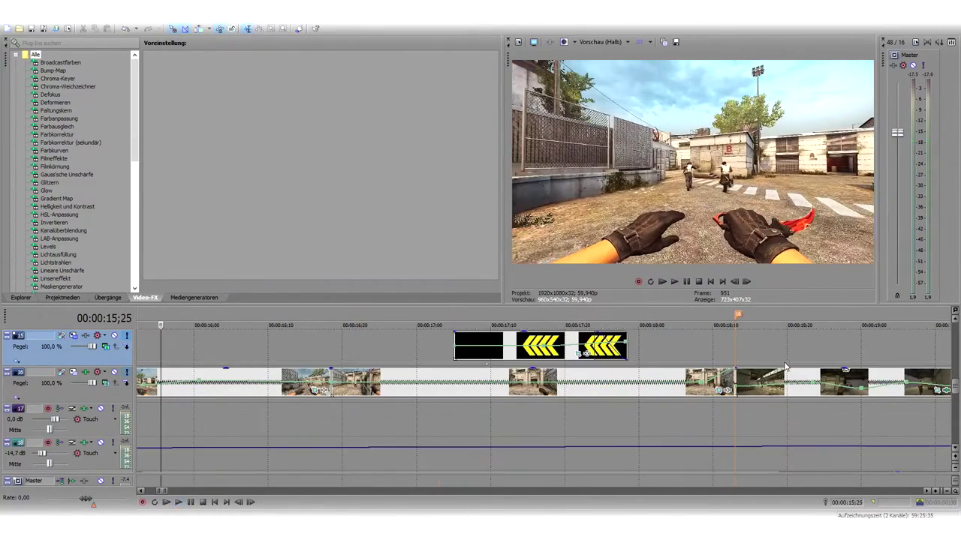
Mark the range from 00:00:14;25 to 00:00:15;00 over the track 16 crossfade and bring up the audio tracks beneath it
scroll(439, 389, "down", 3)
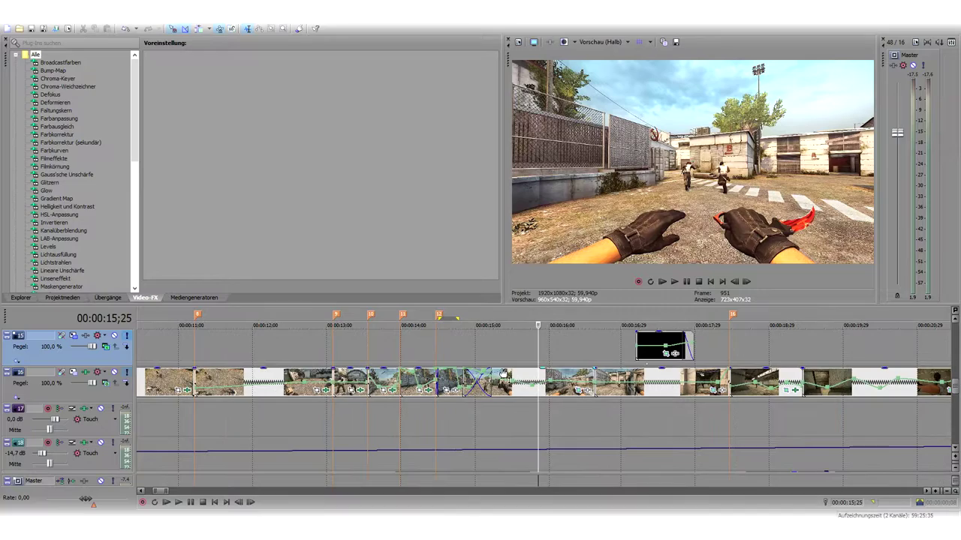
mouse_move(462, 361)
left_mouse_down()
mouse_move(594, 366)
mouse_move(474, 364)
left_mouse_up()
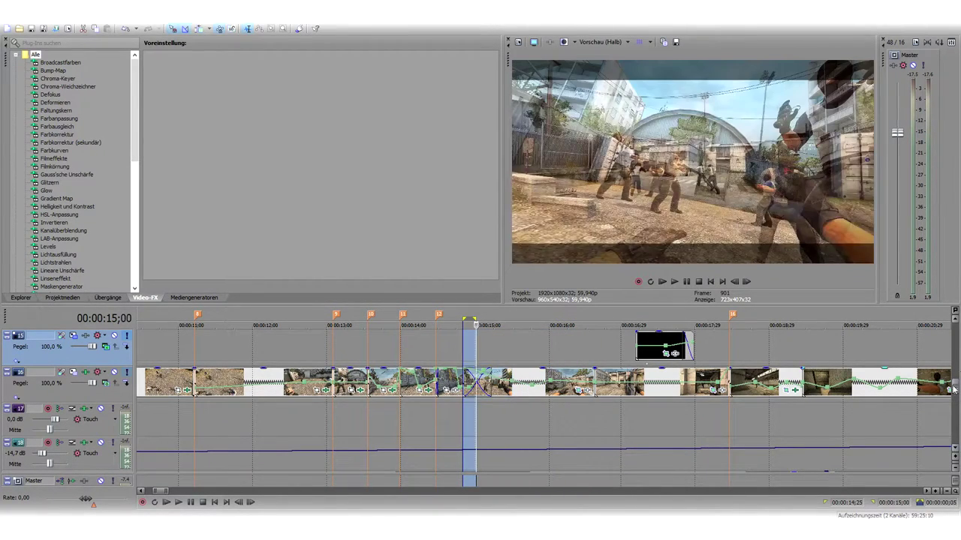
scroll(956, 395, "down", 3)
scroll(955, 396, "down", 8)
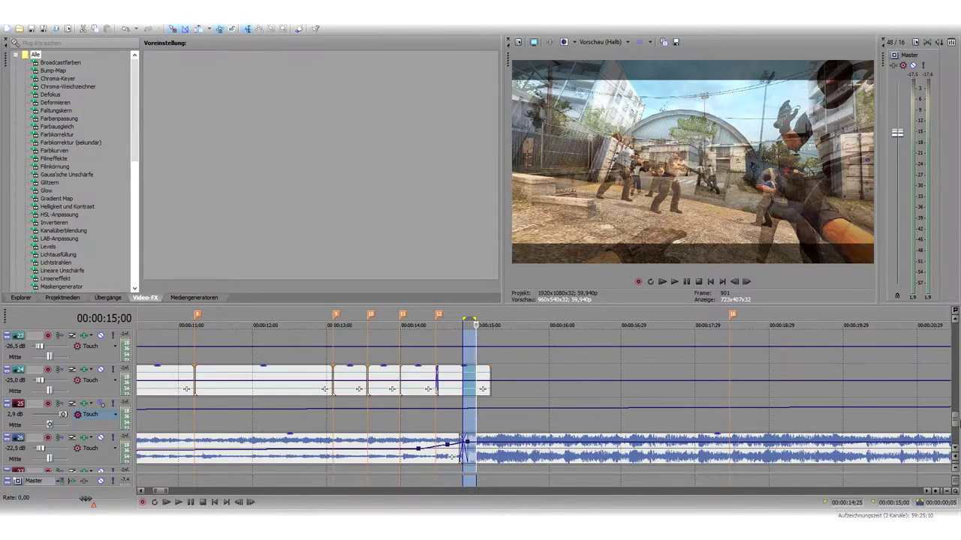
Place the cursor at 00:00:14;14 and examine the volume envelope and music crossfade on track 26
left_click(437, 396)
scroll(444, 395, "down", 7)
scroll(444, 396, "up", 3)
left_click_drag(364, 408, 802, 409)
left_click_drag(695, 389, 337, 395)
left_click(338, 396)
scroll(353, 397, "up", 2)
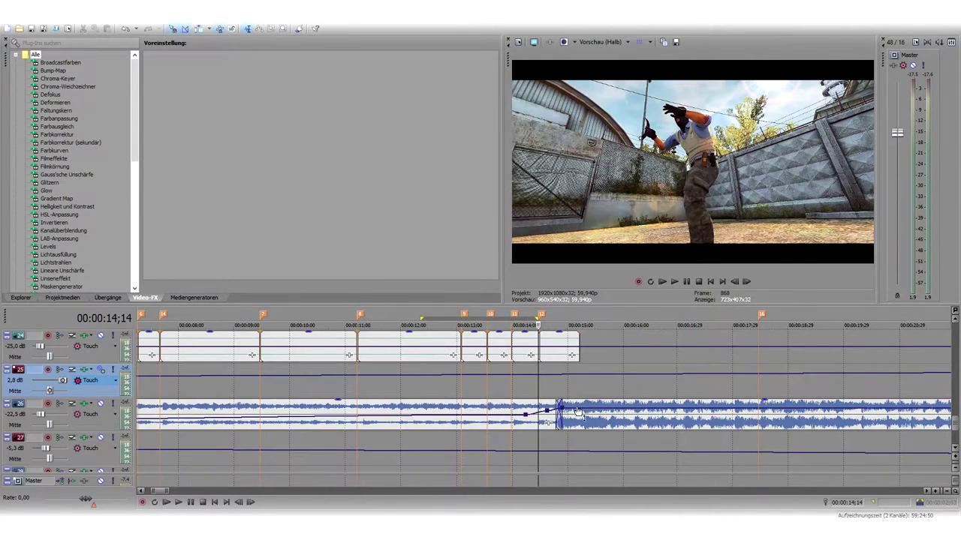
scroll(675, 415, "down", 5)
scroll(749, 415, "up", 4)
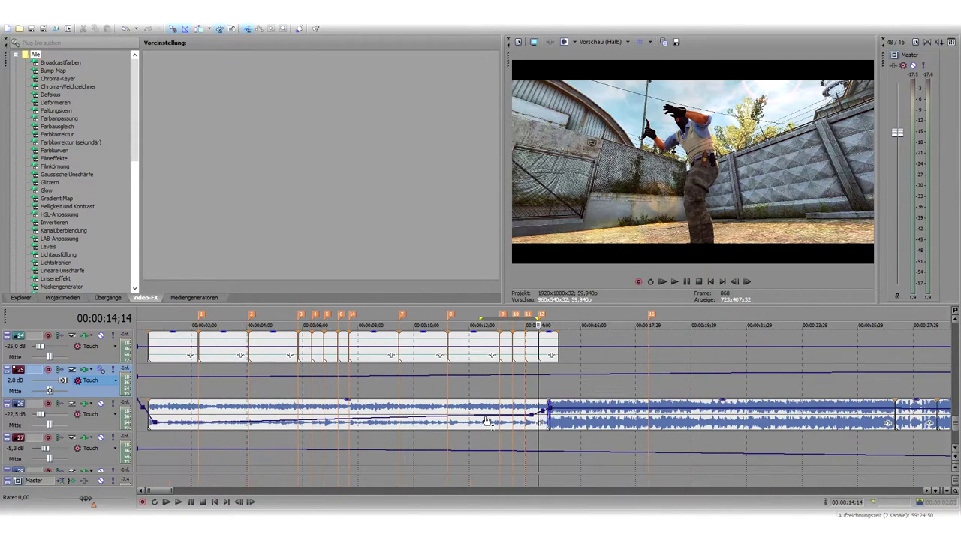
scroll(751, 418, "down", 2)
scroll(751, 417, "up", 5)
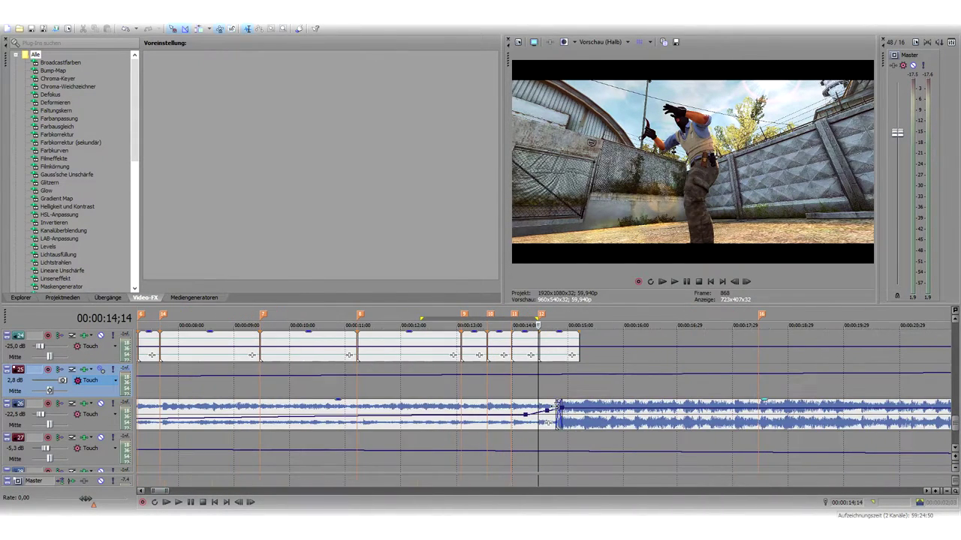
Play from 00:00:14;14 and inspect the two overlapping music events at the crossfade on track 26
key("space")
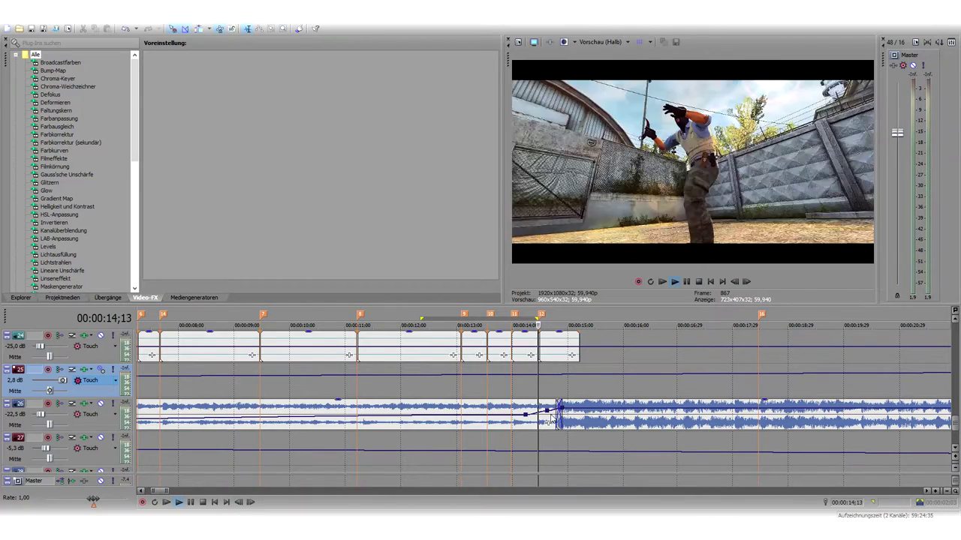
scroll(592, 382, "up", 3)
key("space")
left_click(552, 414)
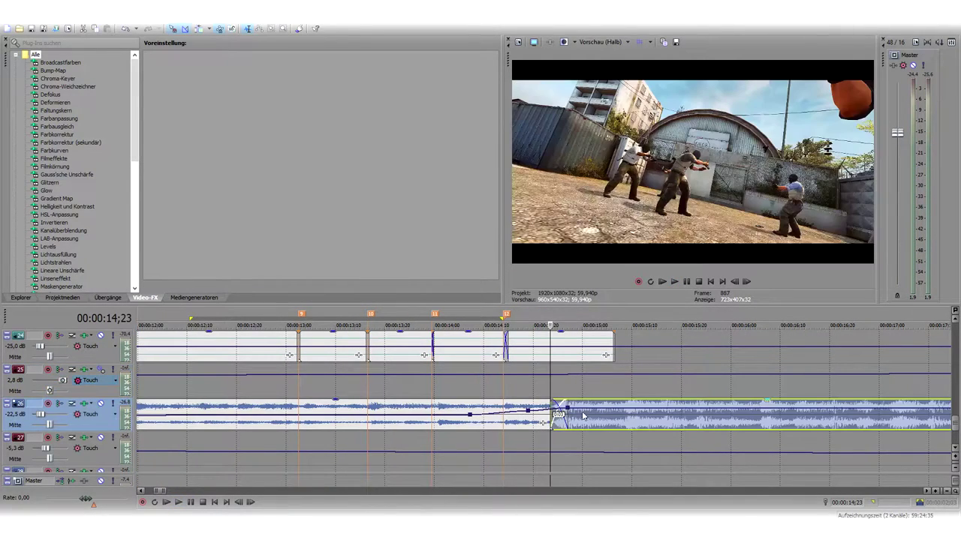
left_click(567, 420)
left_click(490, 423)
left_click(547, 421)
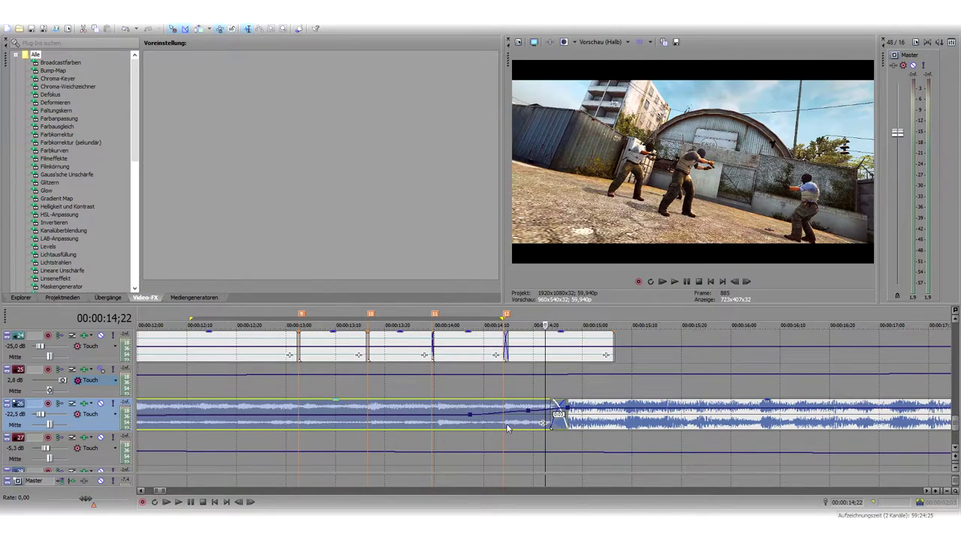
Replay the music transition up to about 00:00:16;28 and return to the video clips on tracks 15 and 16
key("space")
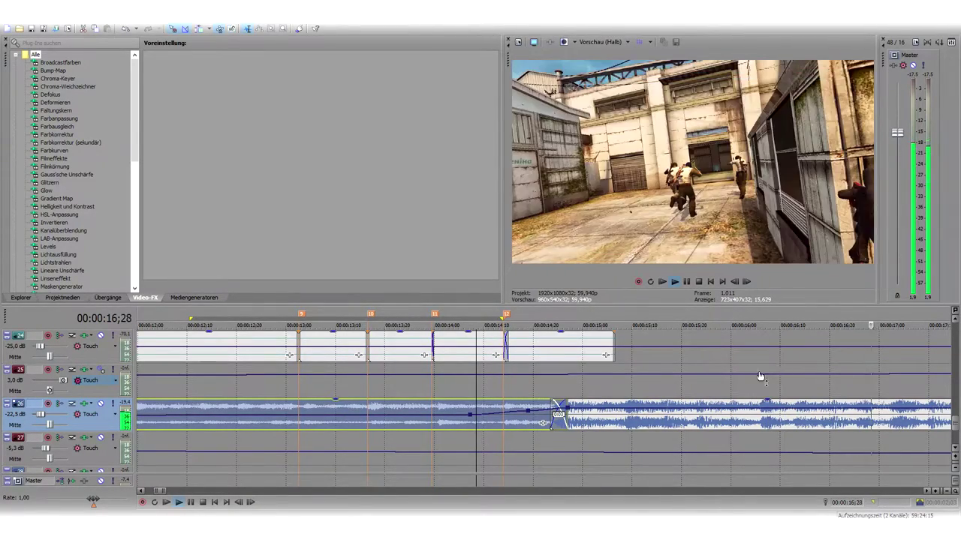
key("space")
scroll(612, 377, "down", 3)
mouse_move(955, 425)
left_mouse_down()
mouse_move(958, 406)
mouse_move(956, 417)
left_mouse_up()
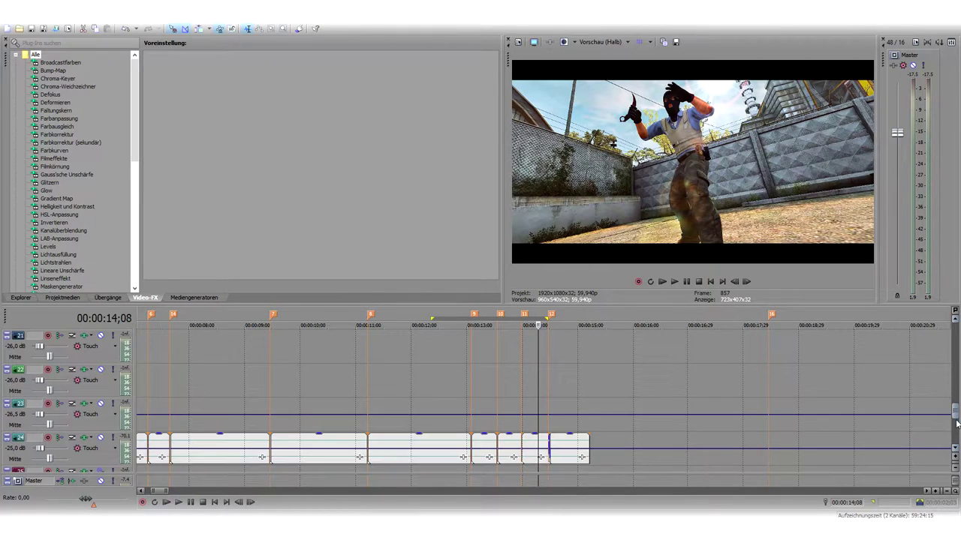
scroll(676, 408, "down", 5)
scroll(676, 408, "down", 2)
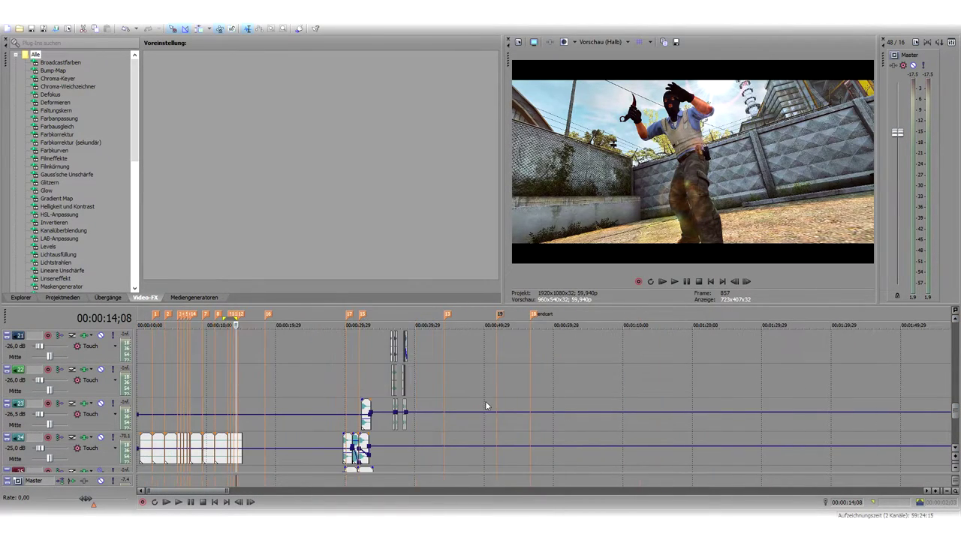
left_click_drag(958, 418, 957, 389)
scroll(757, 364, "up", 6)
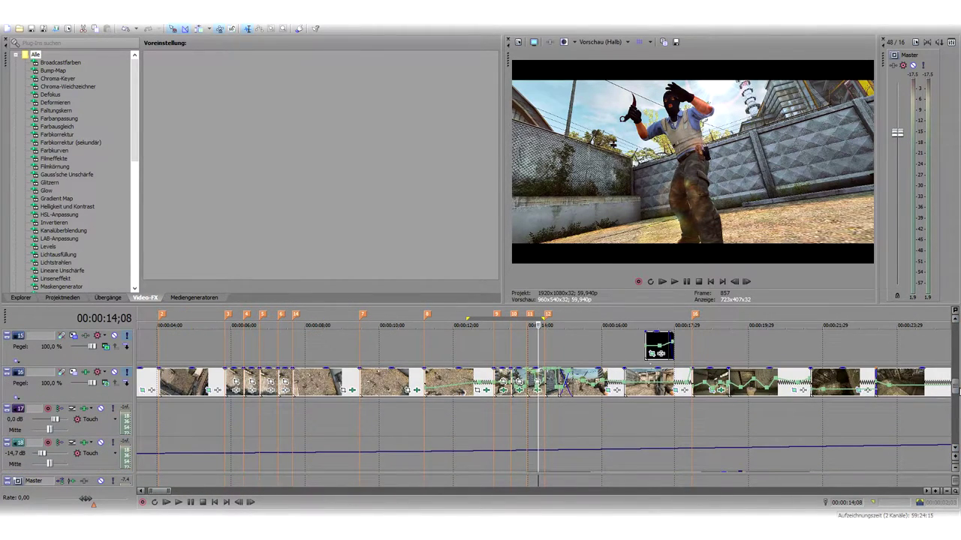
Play from marker 12 into the first-person clip, pause at 00:00:16;12, and place the cursor at 00:00:15;23
left_click(543, 418)
key("space")
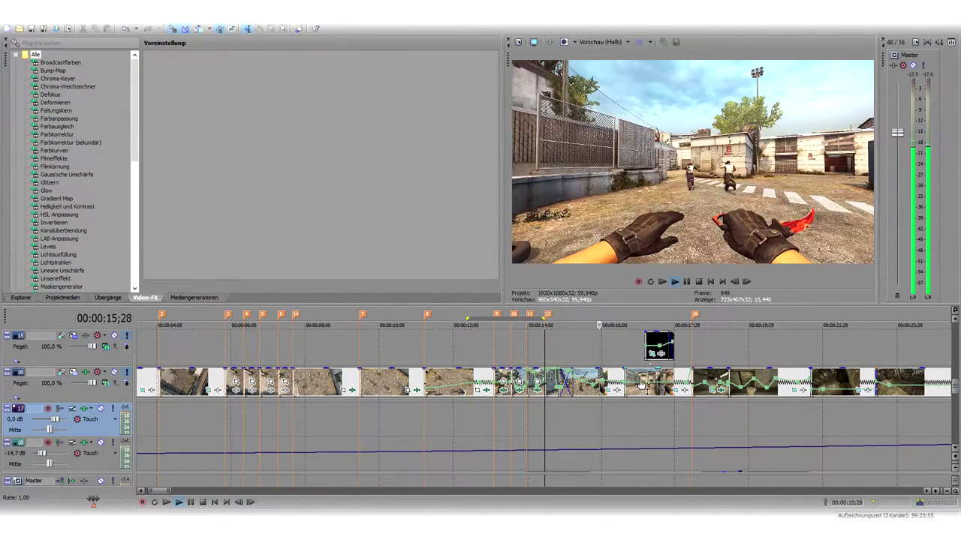
key("Return")
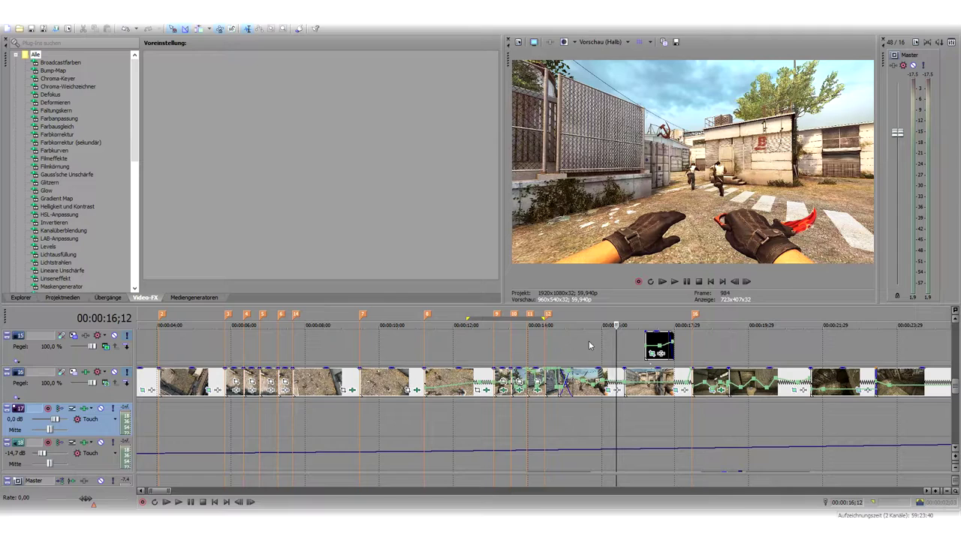
left_click(608, 345)
left_click(594, 358)
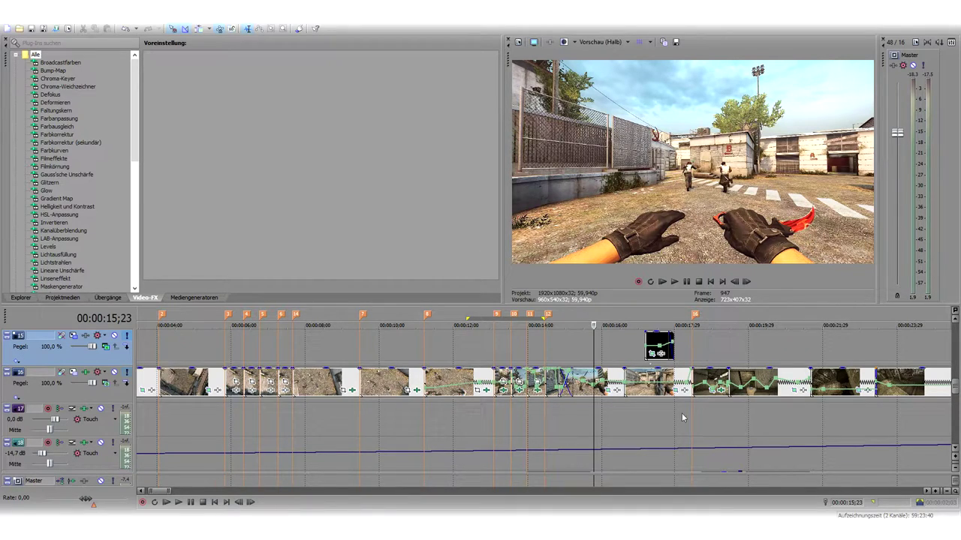
Step through the successive earlier clips on track 16 up to 00:00:12;13 to compare their look
scroll(681, 413, "down", 3)
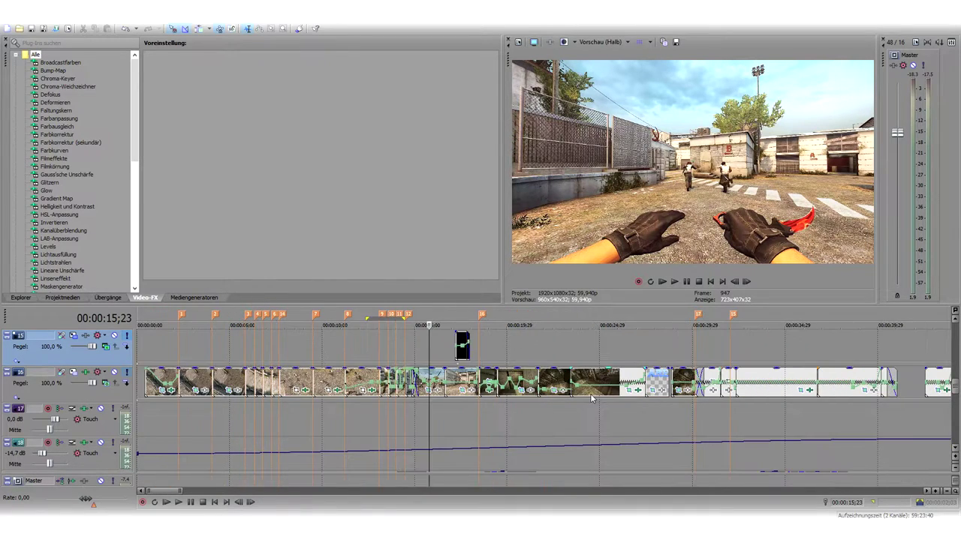
scroll(237, 394, "up", 2)
left_click(246, 383)
left_click(290, 383)
left_click(343, 384)
left_click(398, 382)
left_click(445, 379)
Select the first-person clips on track 16 at 00:00:16;29 and 00:00:15;20 to compare their colors
scroll(435, 379, "up", 1)
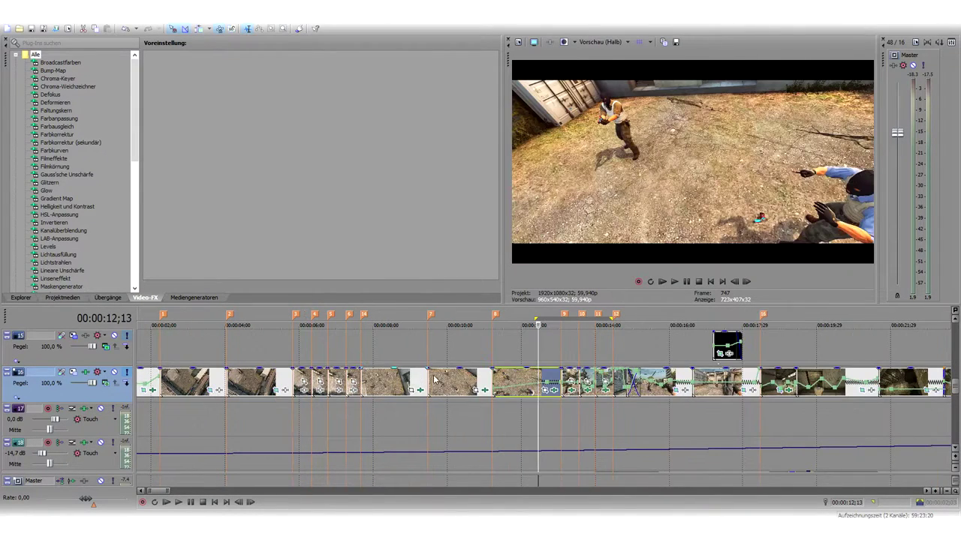
left_click(680, 379)
left_click(705, 379)
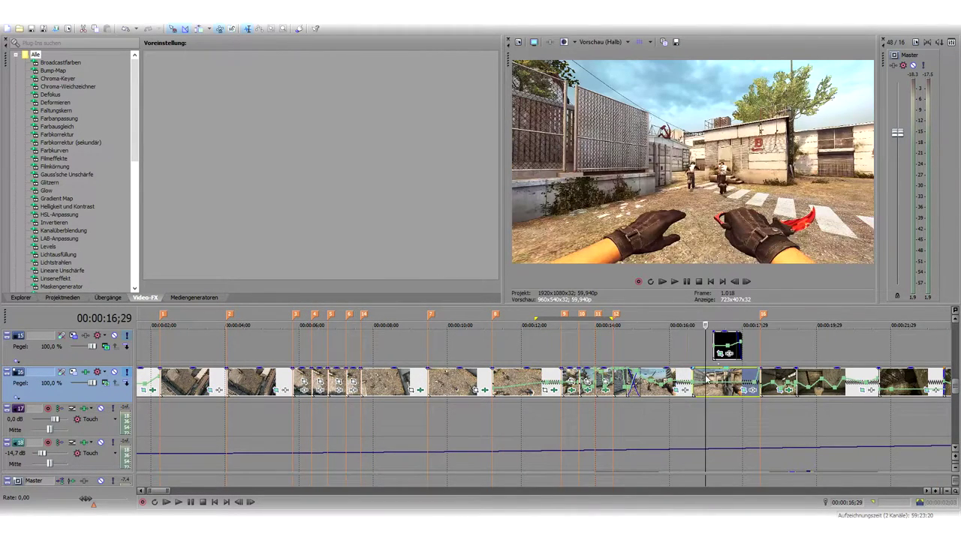
left_click(658, 380)
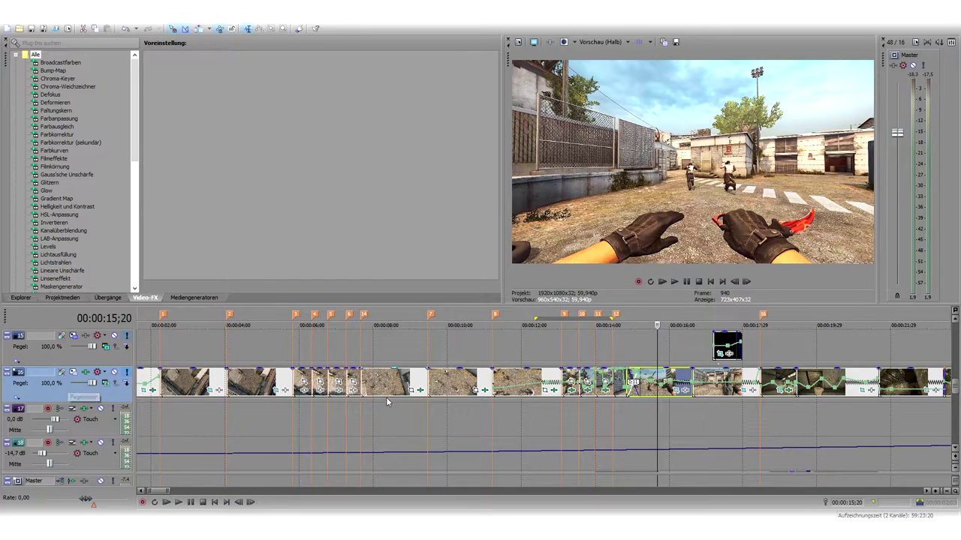
Open track 16's video effects, show the first Farbkurven RGB curve, and preview the frame at 00:00:16;00
scroll(335, 382, "down", 6)
scroll(633, 386, "up", 5)
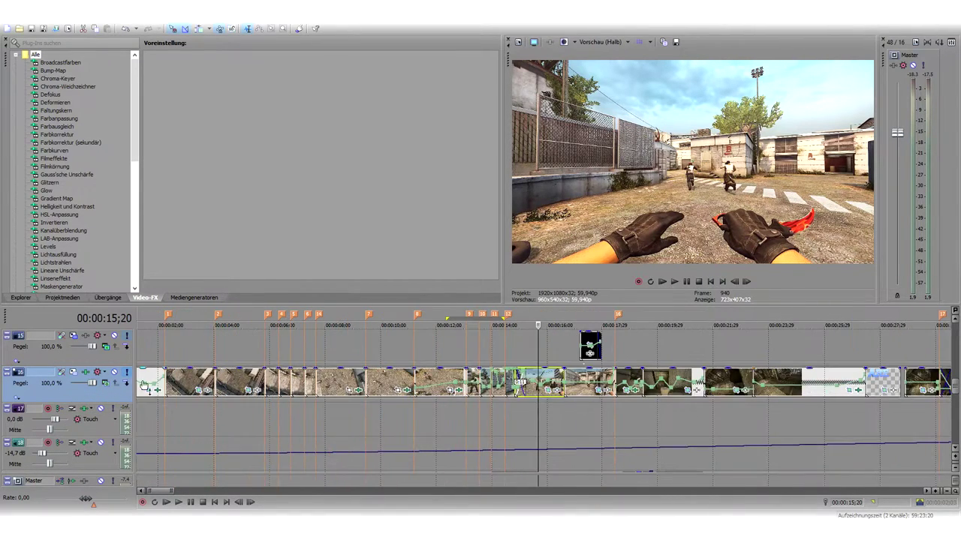
left_click(84, 373)
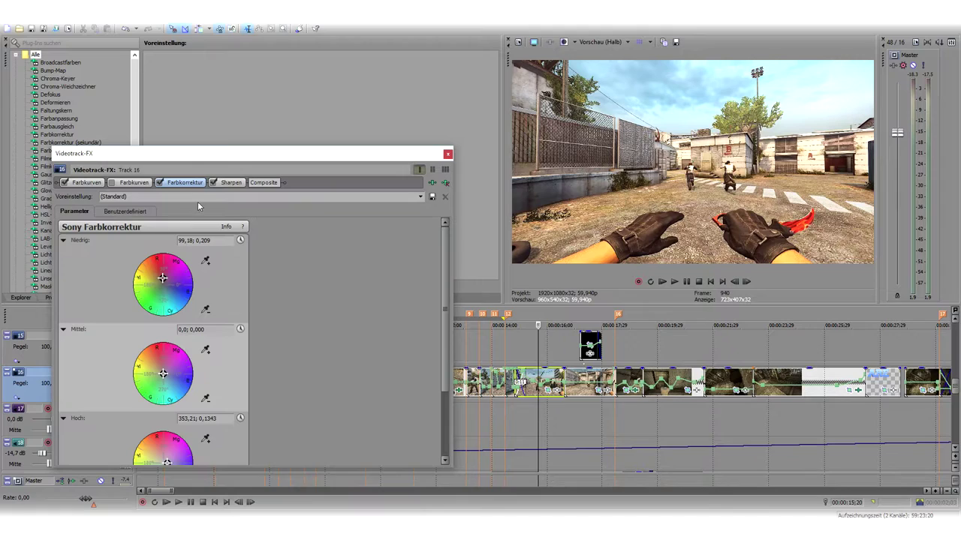
left_click(84, 182)
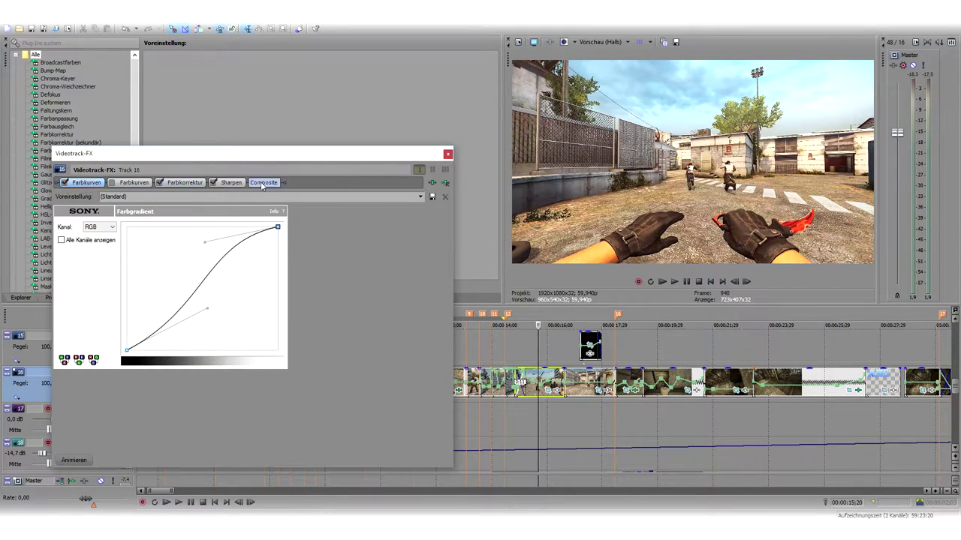
scroll(570, 369, "up", 3)
left_click(559, 380)
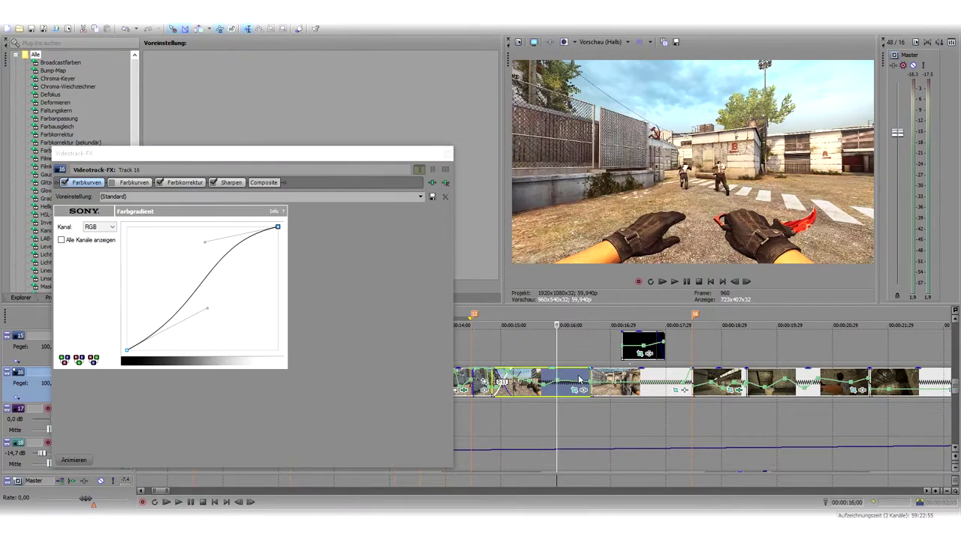
Disable track 16's Farbkurven, Farbkorrektur and Sharpen effects, and re-enable only Sharpen
left_click(66, 184)
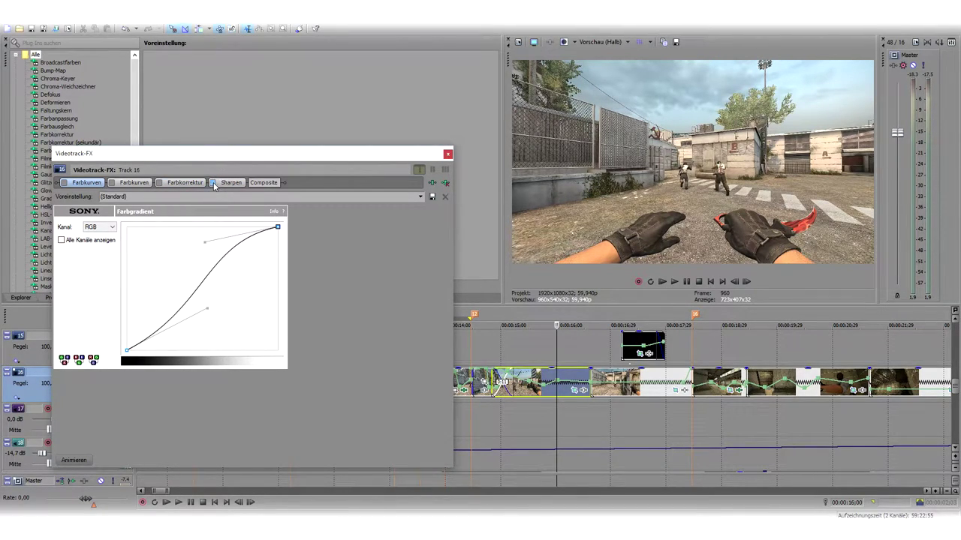
left_click(230, 183)
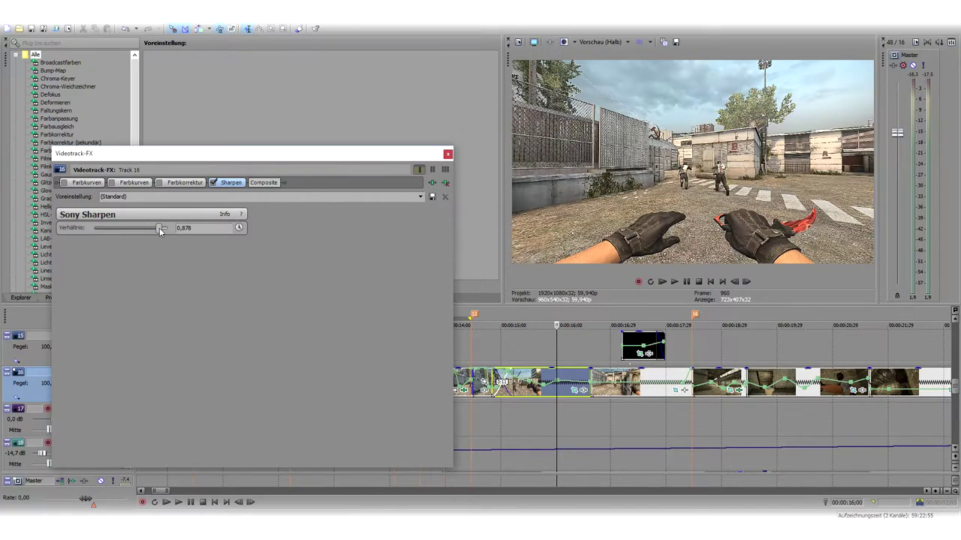
Try the Sharpen ratio at 1,000, undo the change, and set the ratio to 0,000
left_click_drag(139, 231, 232, 225)
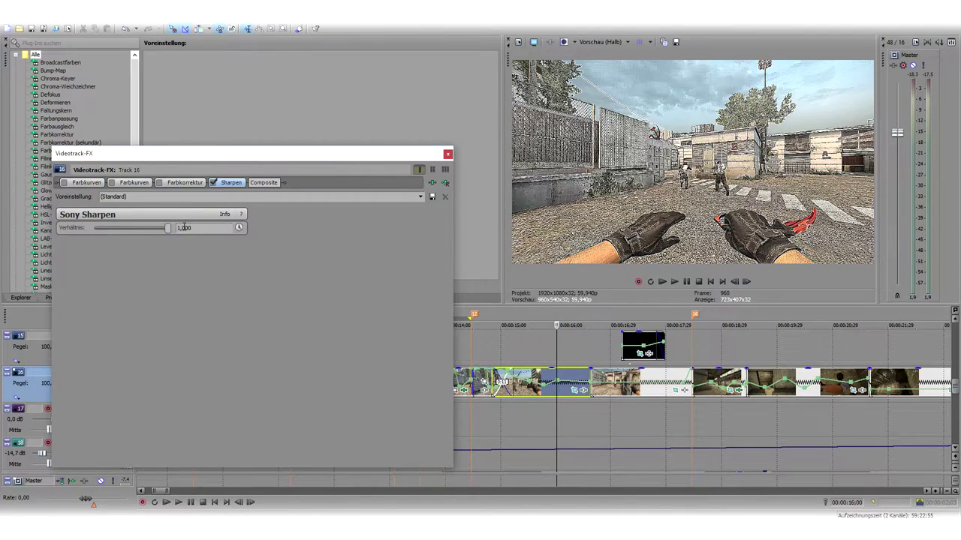
key("ctrl+z")
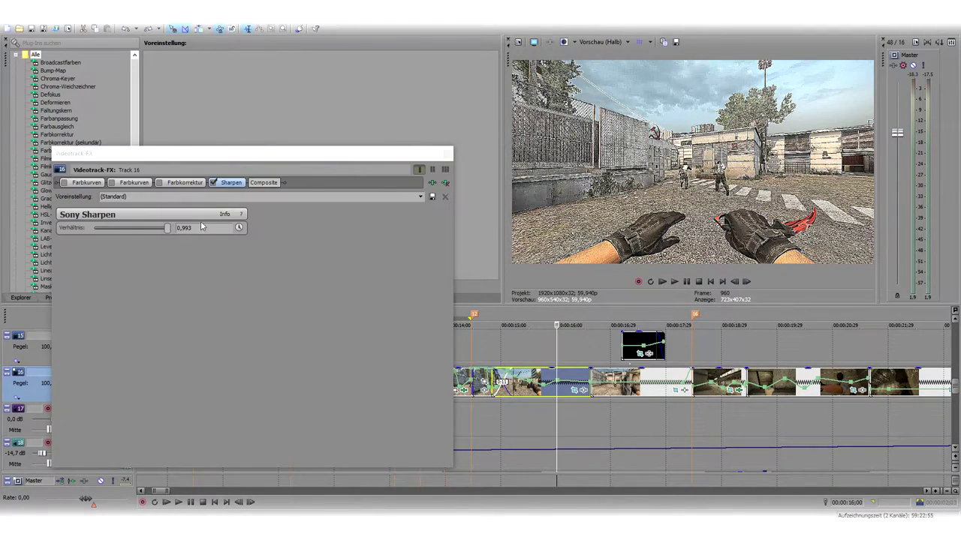
key("ctrl+z")
key("ctrl+z")
left_click_drag(164, 228, 83, 233)
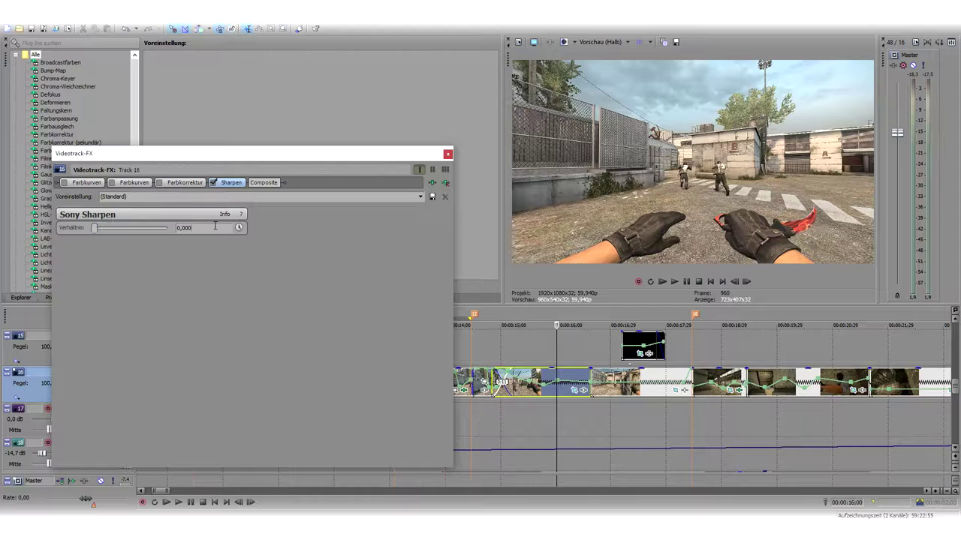
Enable the Farbkorrektur effect on track 16 and review its color wheels, saturation, gamma, gain and offset settings
left_click(180, 184)
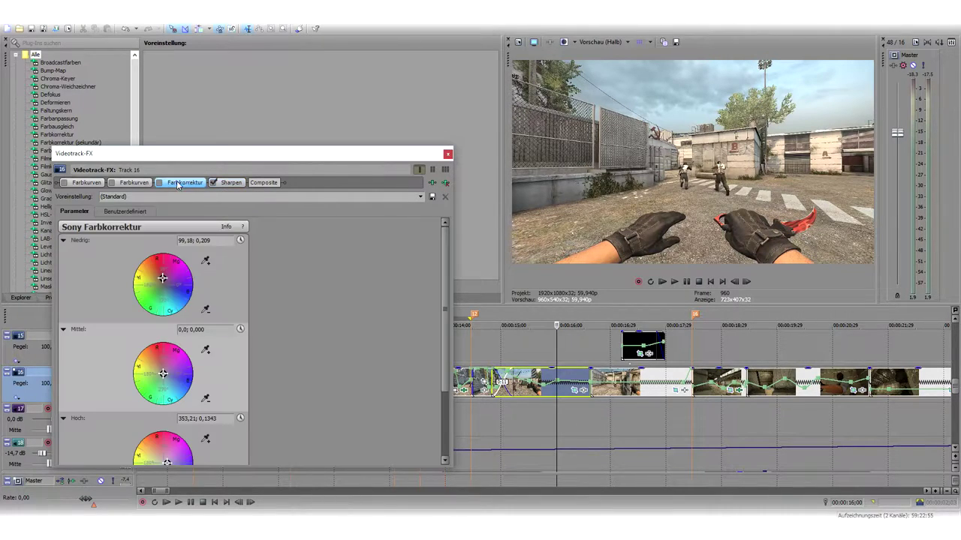
left_click(231, 184)
left_click(160, 185)
scroll(235, 320, "down", 3)
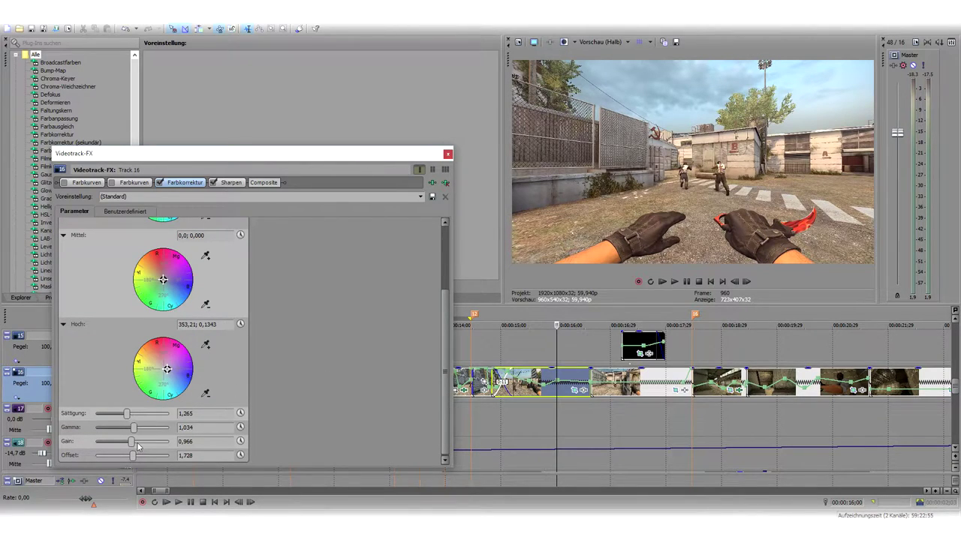
scroll(378, 398, "up", 3)
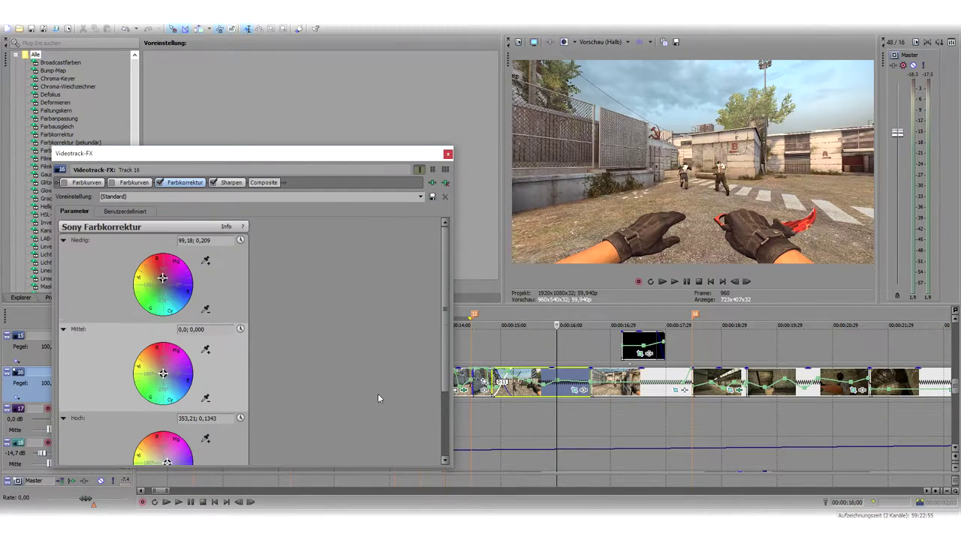
Toggle the first Farbkurven effect on track 16 repeatedly to compare the preview, leaving it enabled
left_click(83, 183)
left_click(65, 183)
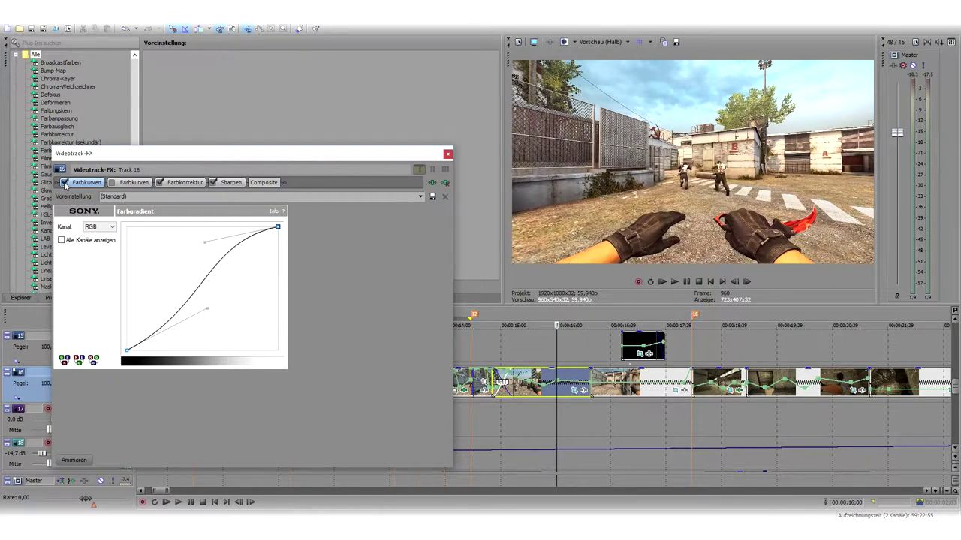
left_click(65, 184)
left_click(64, 184)
left_click(65, 184)
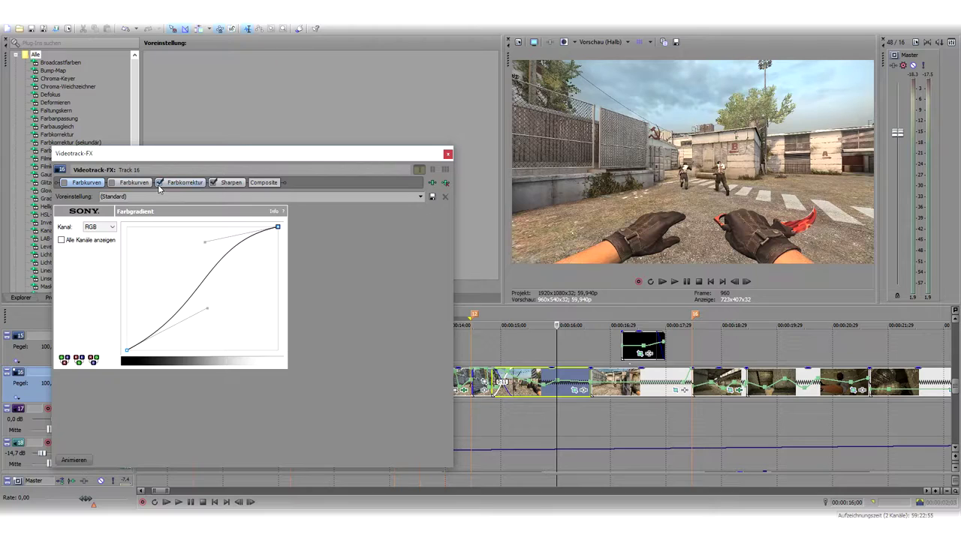
left_click(64, 183)
left_click(65, 183)
left_click(65, 183)
left_click(65, 183)
left_click(64, 183)
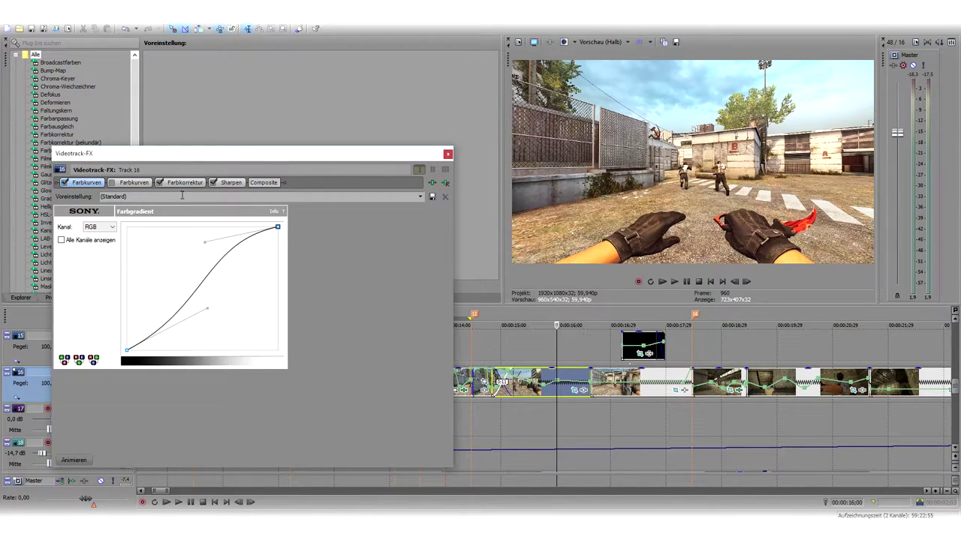
Close the track 16 effects window and play the color-corrected clips from about 00:00:15, pausing at 00:00:16;17 near the next cut
left_click(447, 154)
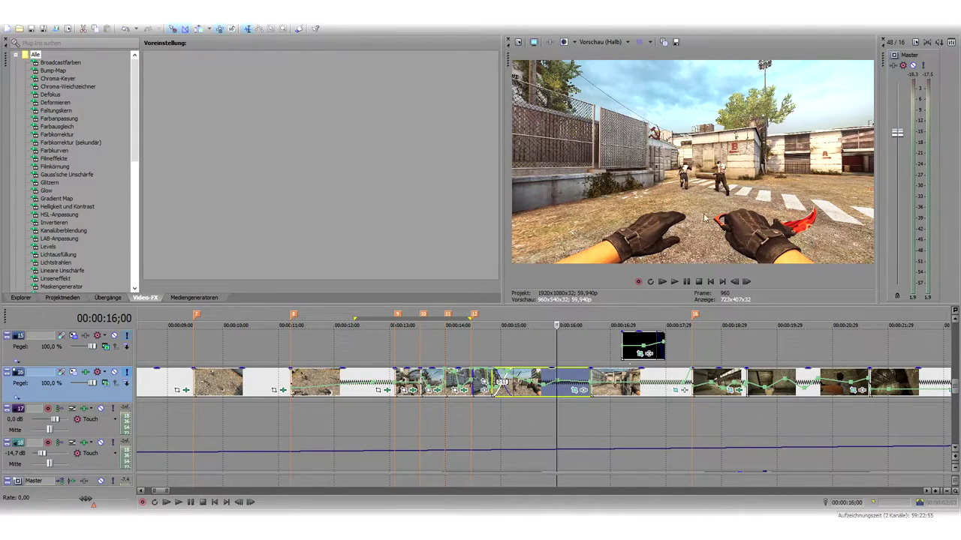
scroll(515, 399, "up", 4)
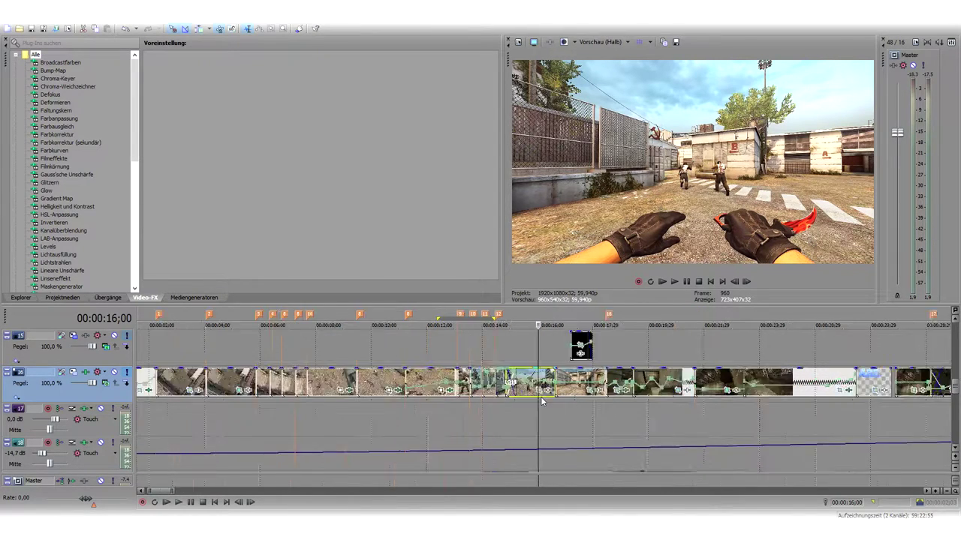
left_click_drag(441, 417, 512, 418)
left_click(512, 418)
left_click(490, 418)
key("space")
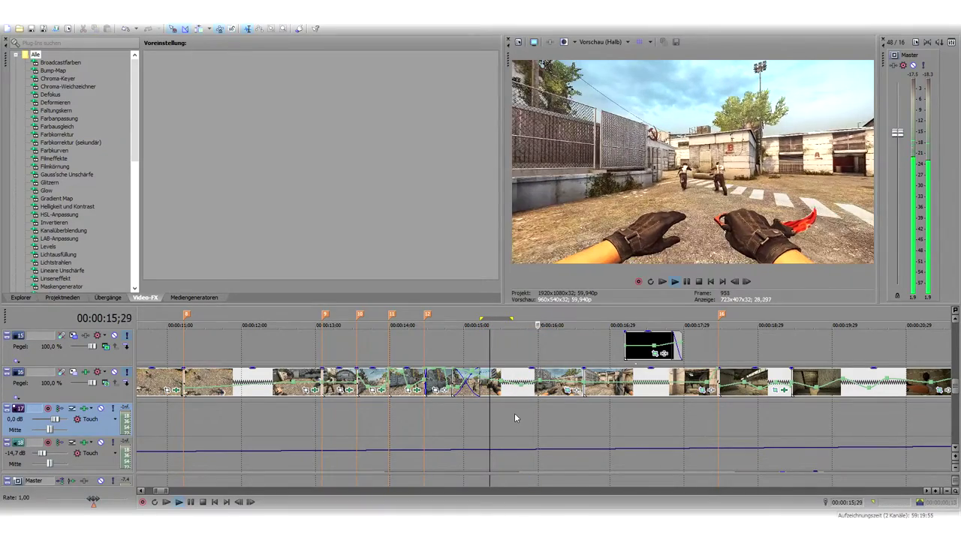
left_click(529, 414)
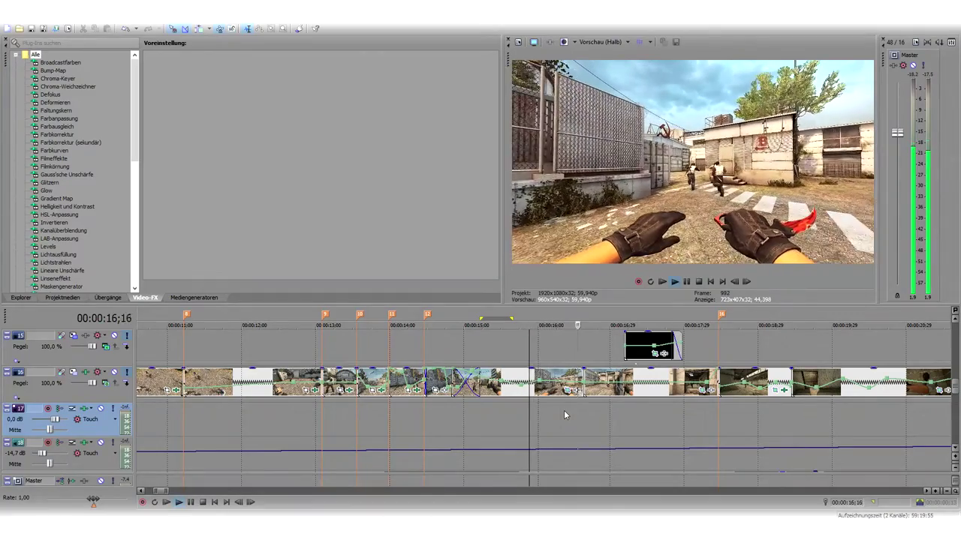
key("Return")
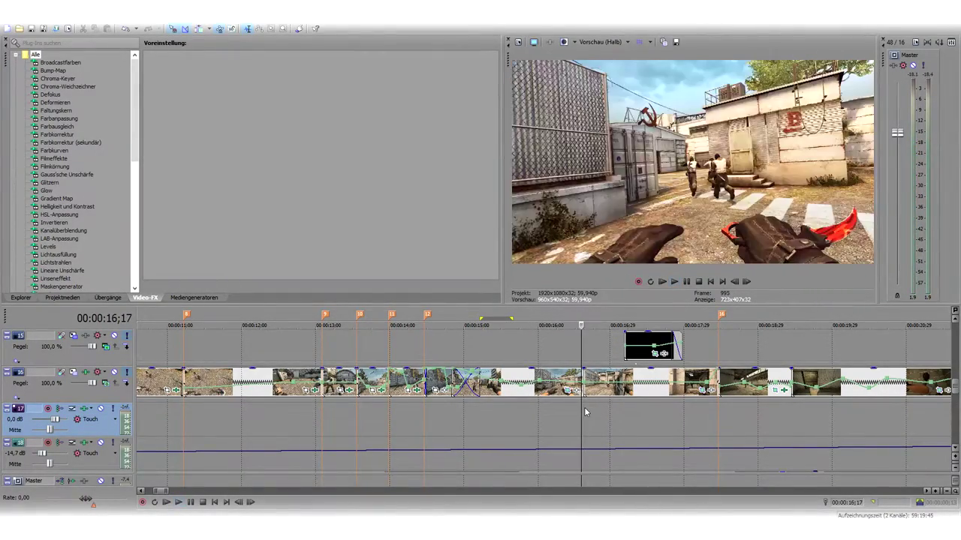
scroll(585, 411, "up", 3)
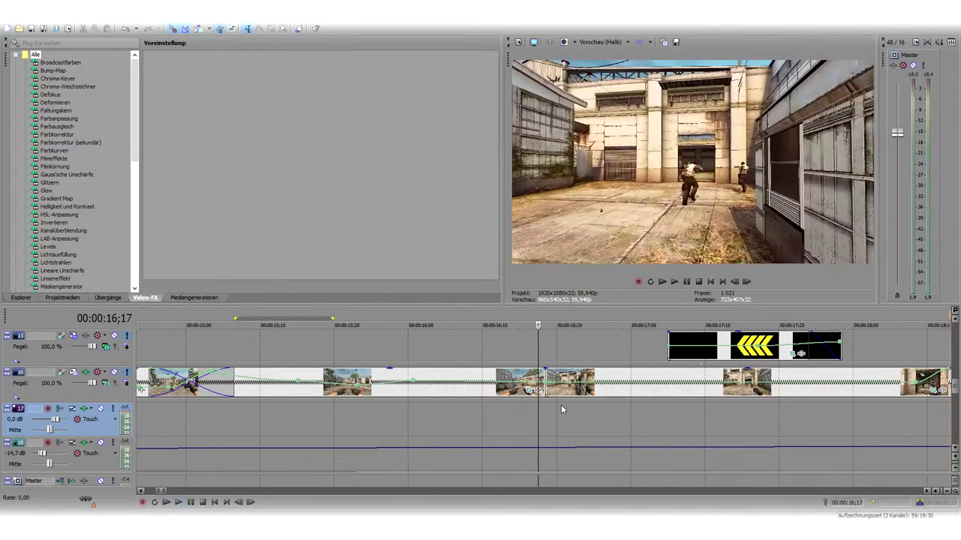
Examine the pan/crop zoom and rotation keyframes at the end of the track 16 clip before the cut at 00:00:16;18
scroll(567, 410, "down", 4)
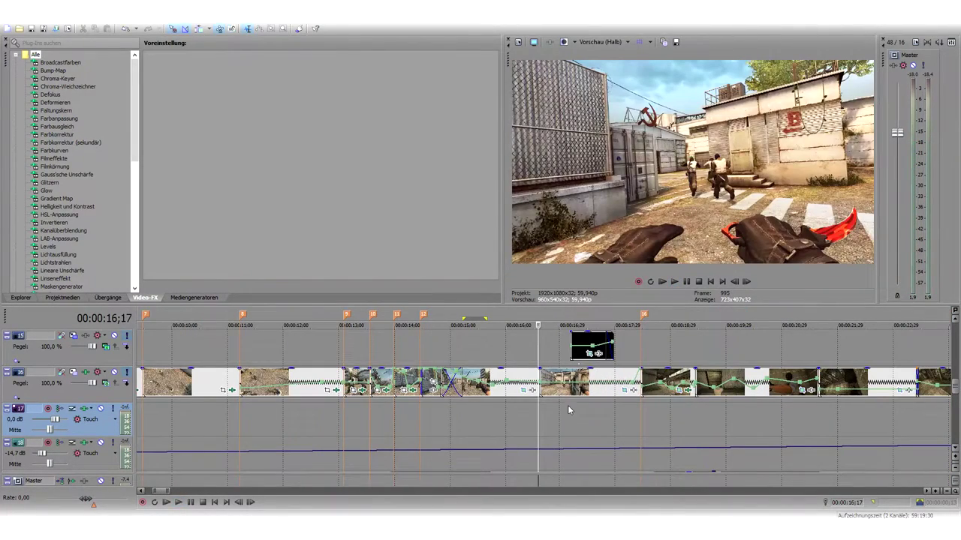
left_click(539, 381)
scroll(545, 379, "up", 4)
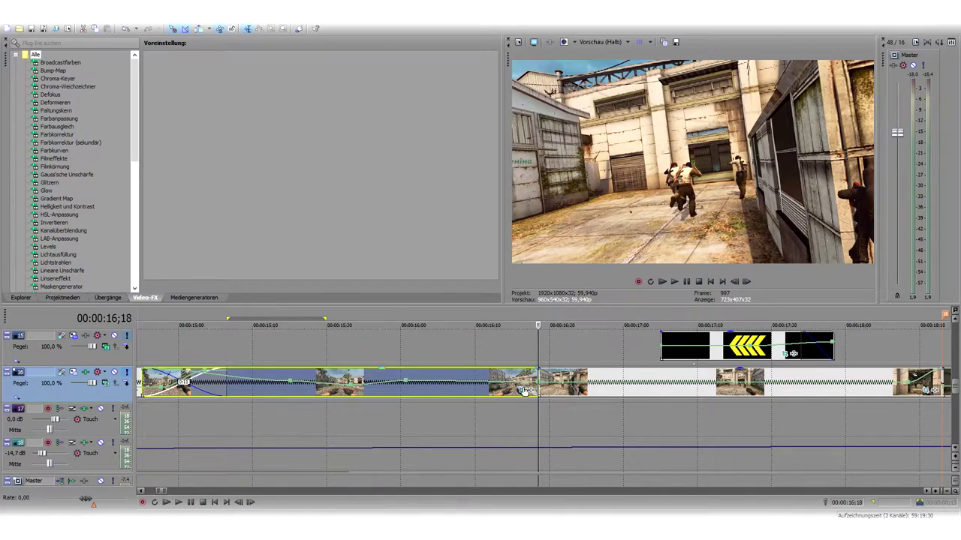
left_click(527, 390)
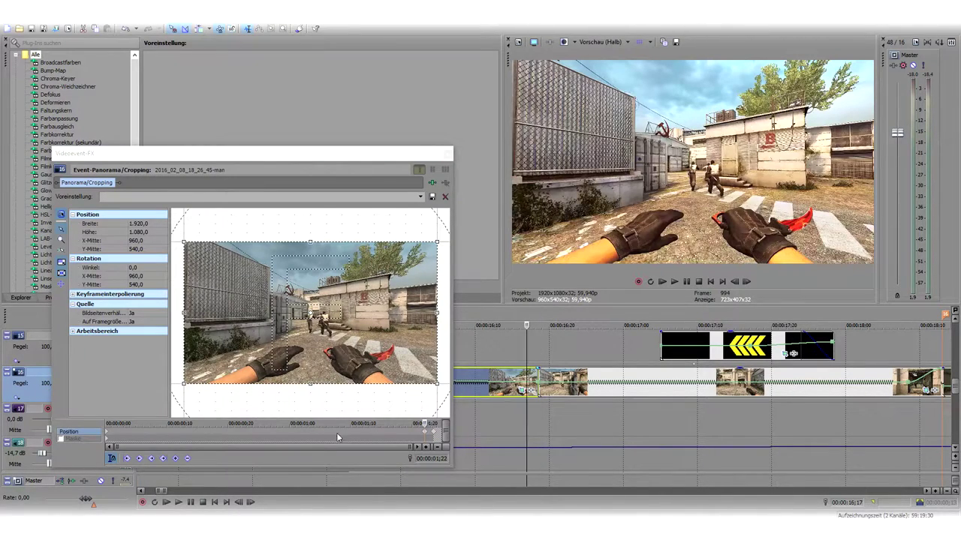
scroll(410, 444, "up", 6)
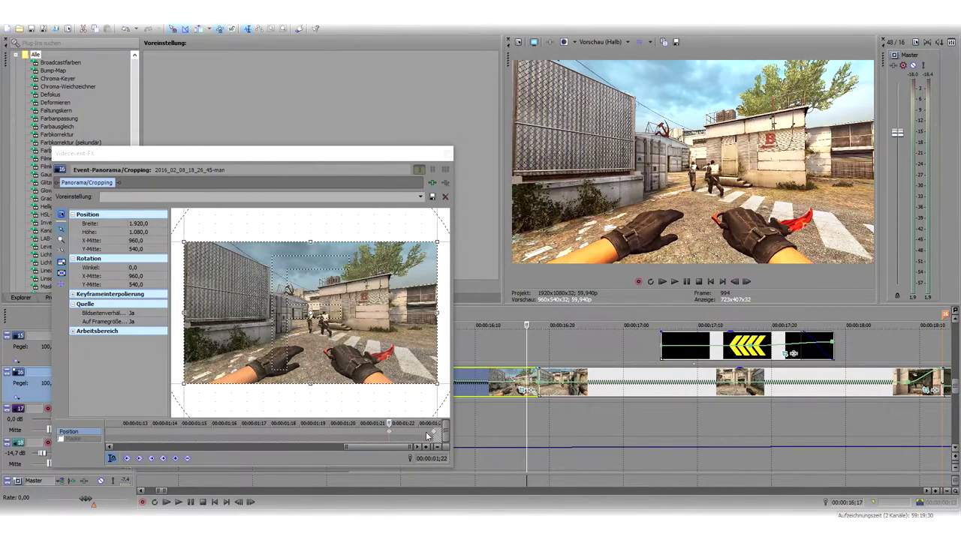
left_click_drag(389, 434, 396, 437)
key("Left")
key("Right")
key("Left")
key("Right")
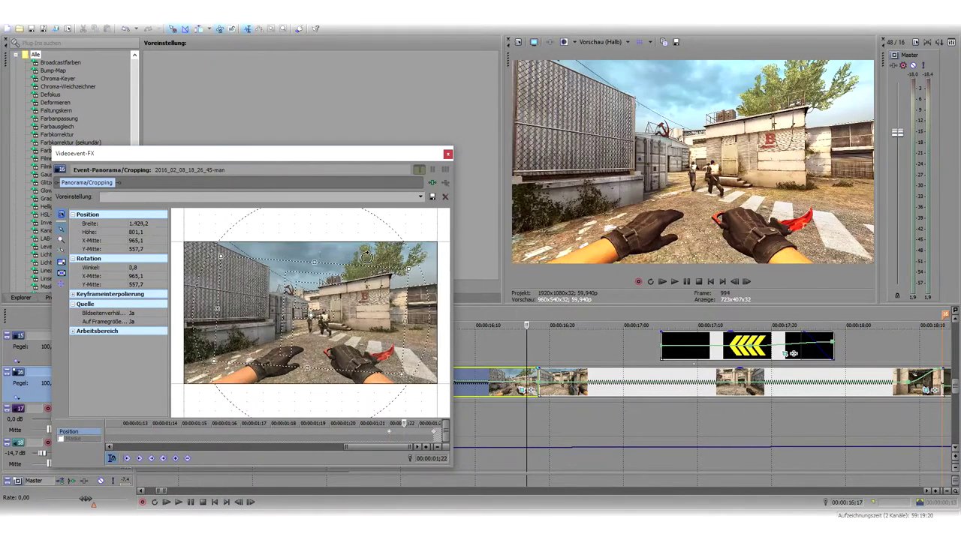
key("Right")
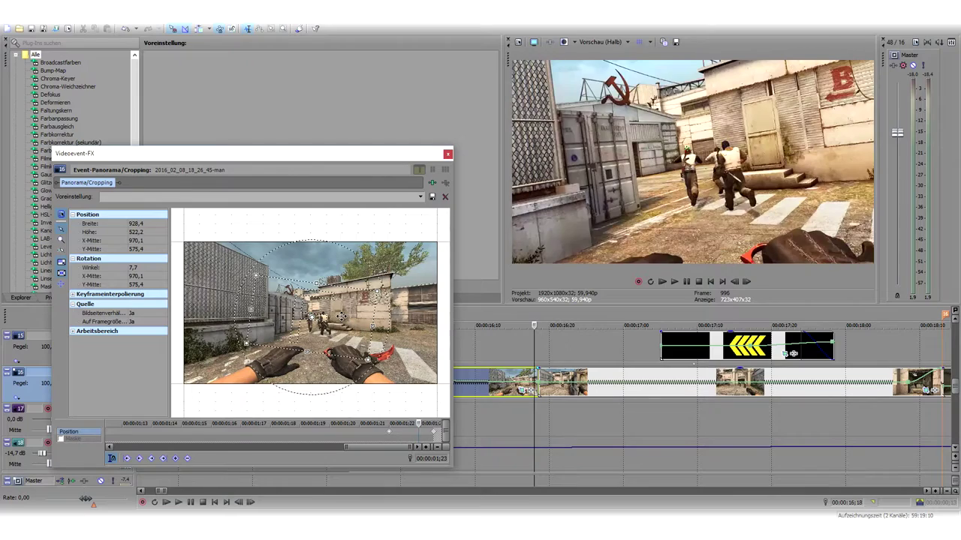
key("Right")
key("Delete")
left_click(447, 154)
Check the end pan/crop keyframe of the clip after the cut and remove the zoom and rotation at its start
scroll(837, 396, "down", 2)
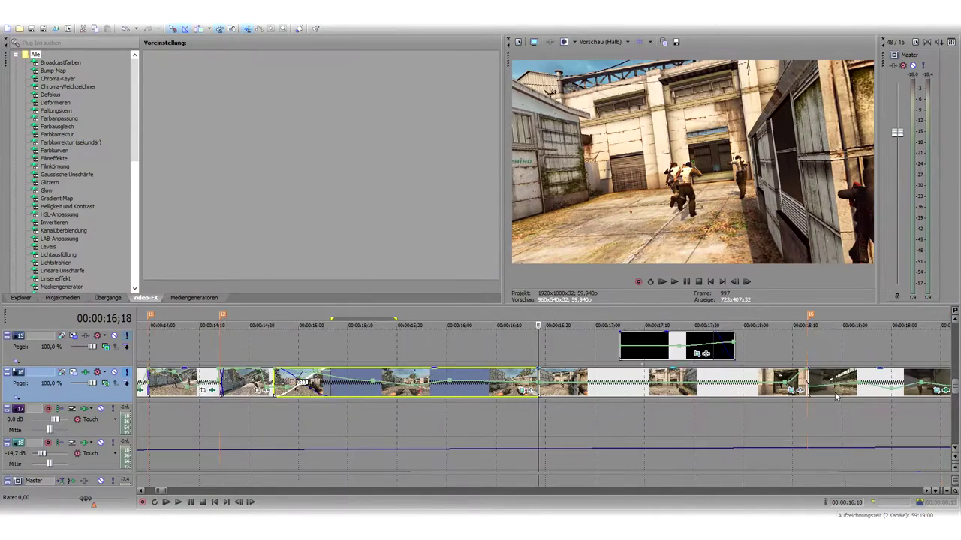
left_click(794, 390)
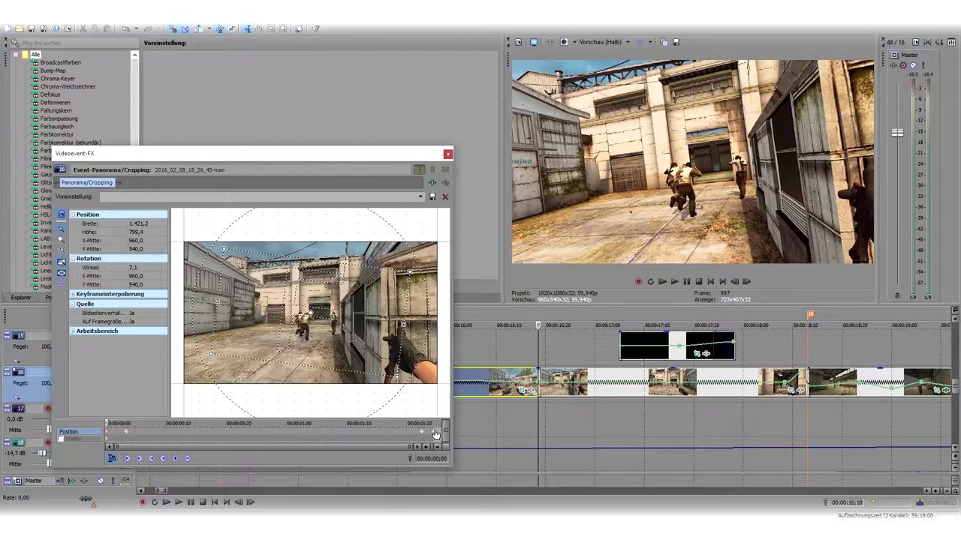
left_click(436, 434)
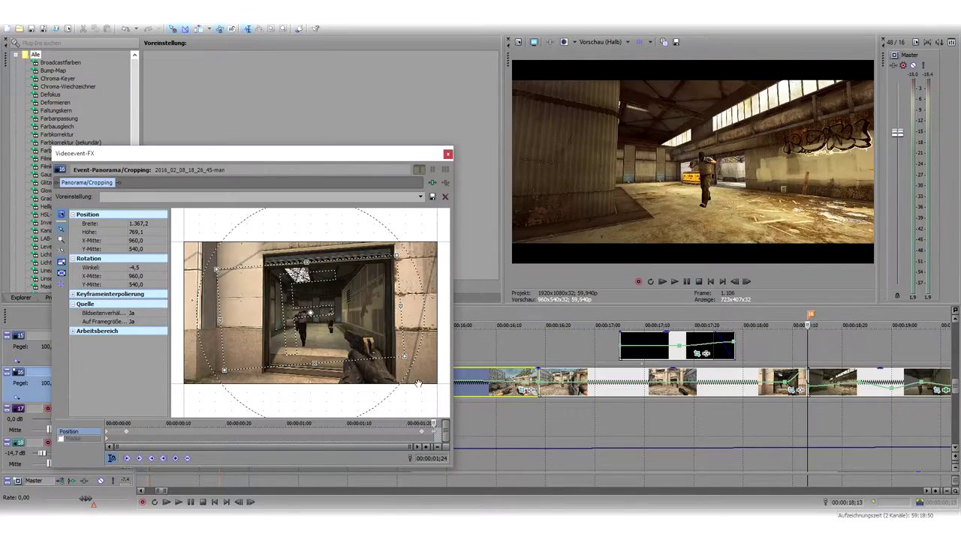
left_click(107, 435)
left_click(448, 155)
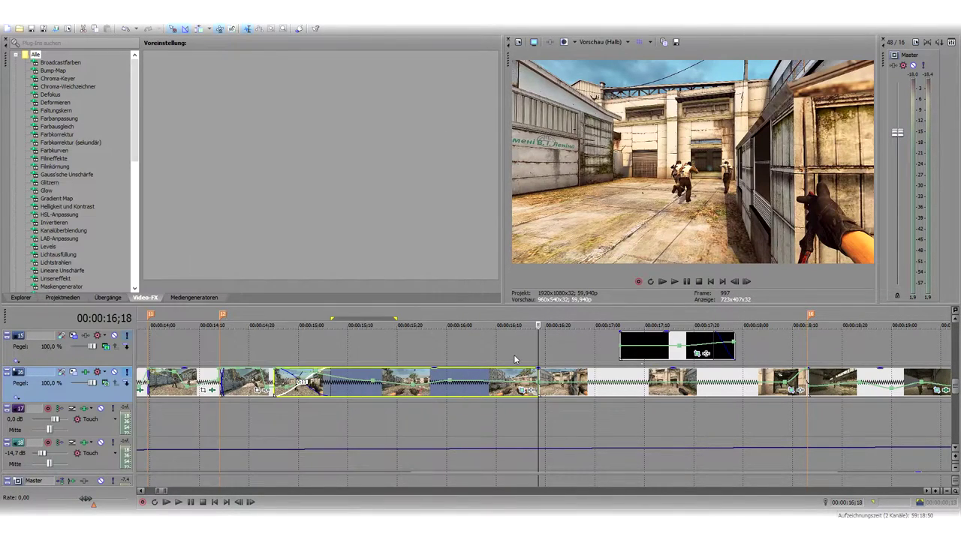
Play the transition between the two clips repeatedly from 00:00:16;13, and once more from 00:00:16;08
left_click(513, 355)
key("space")
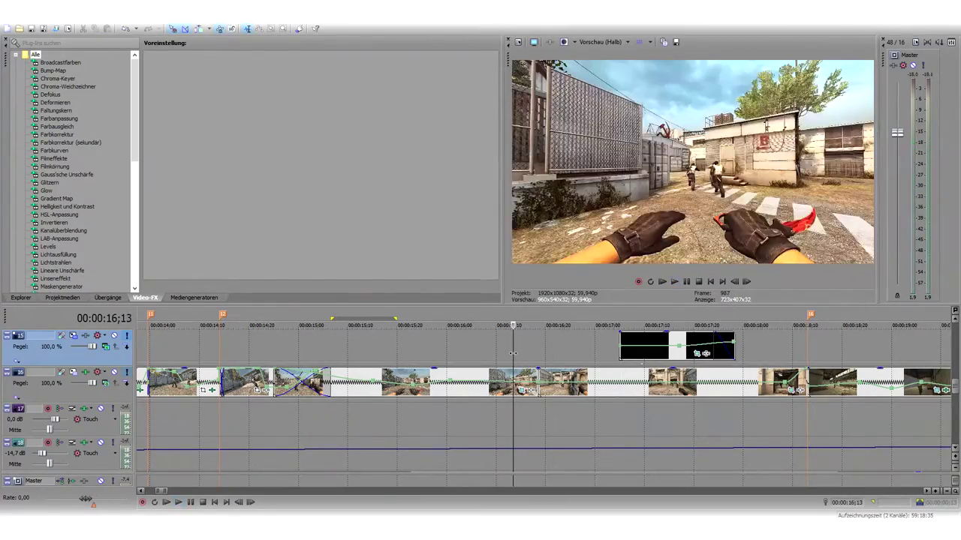
key("space")
scroll(610, 382, "down", 1)
scroll(610, 381, "up", 2)
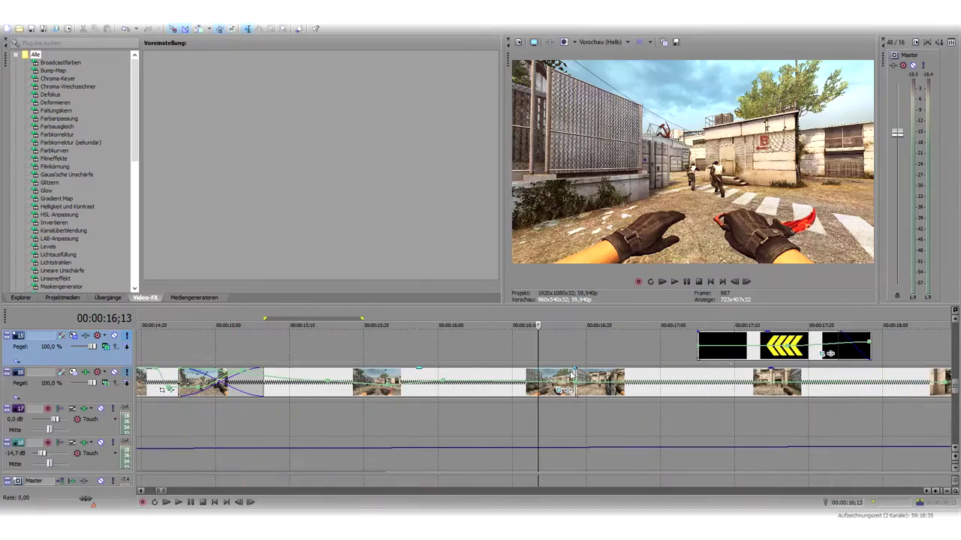
key("space")
key("space")
key("space")
key("space")
key("space")
key("space")
key("space")
key("space")
key("space")
key("space")
key("space")
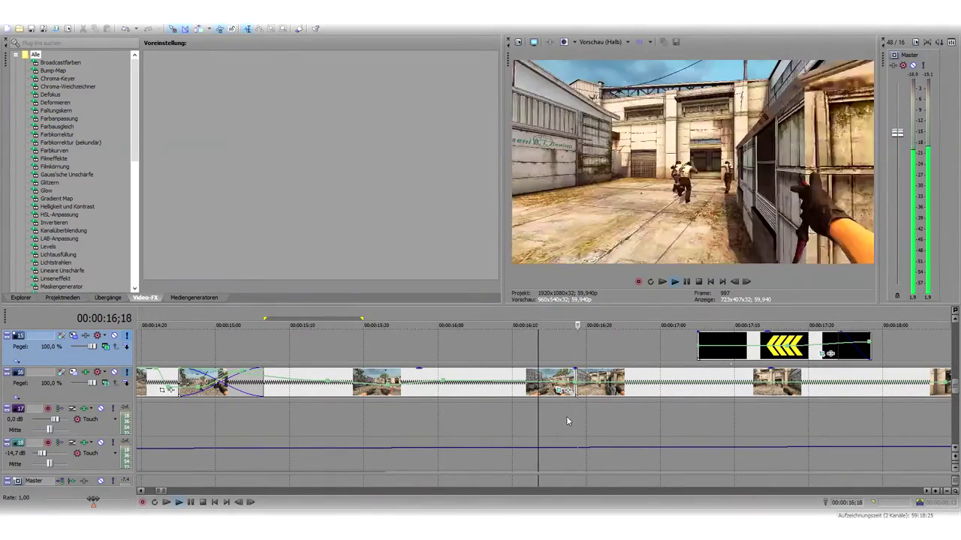
key("space")
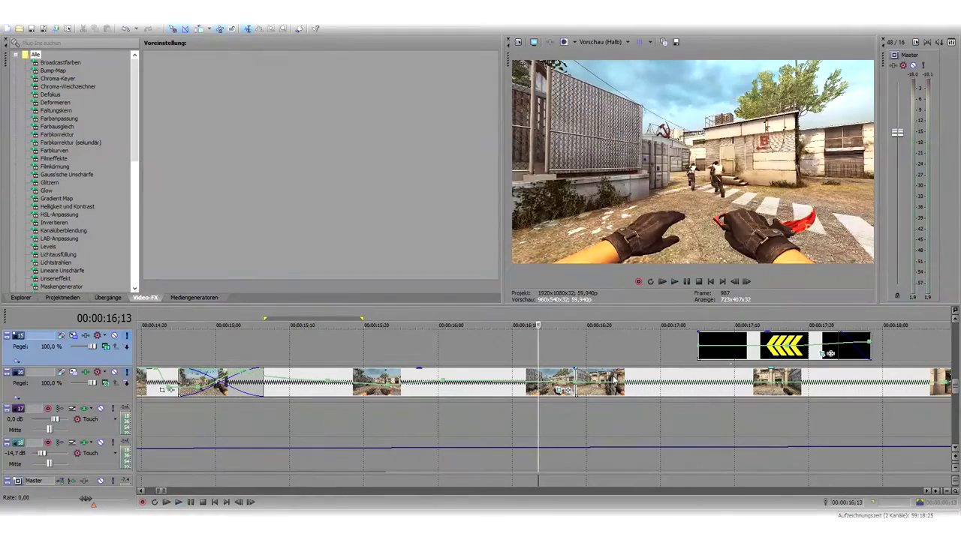
key("space")
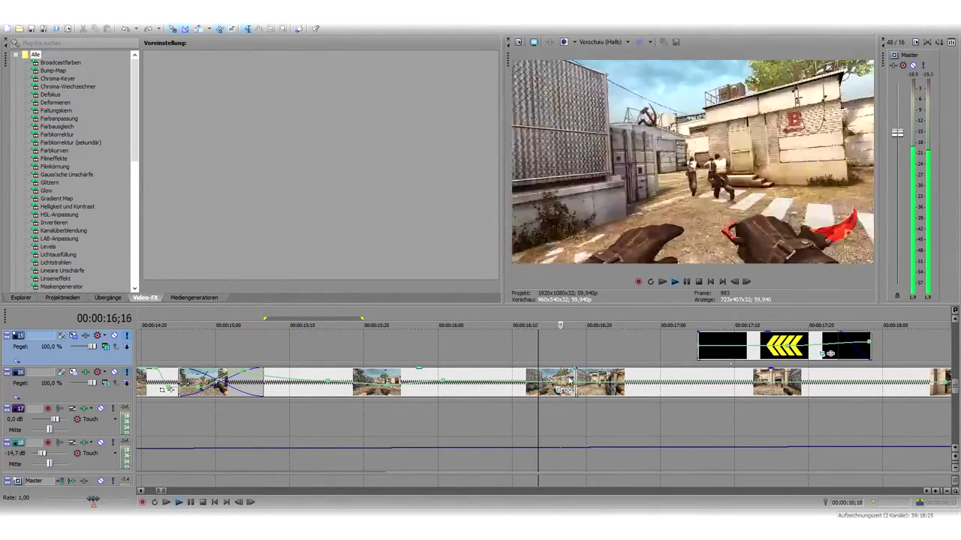
left_click(497, 351)
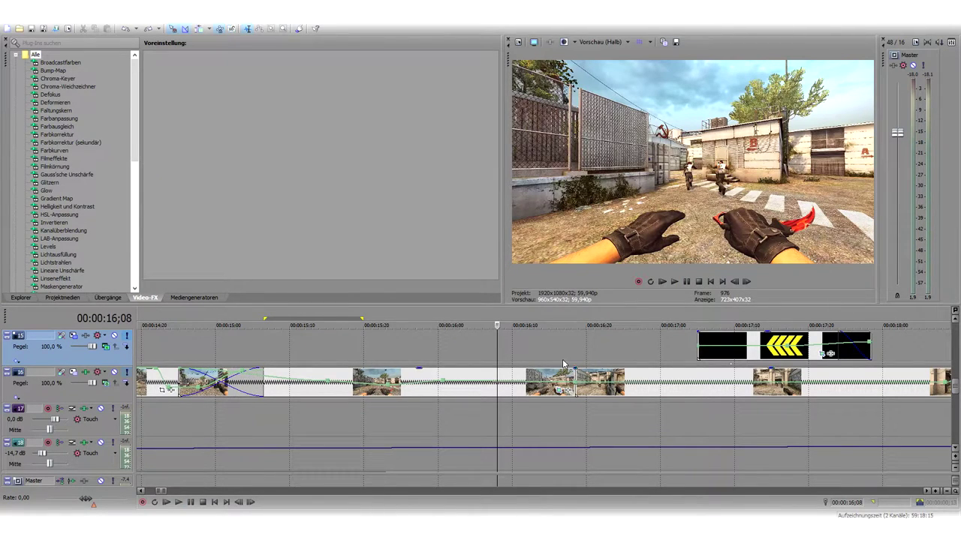
key("space")
Inspect how the yellow arrows overlay sits on the footage at 00:00:17;08 and 00:00:17;16
left_click(724, 344)
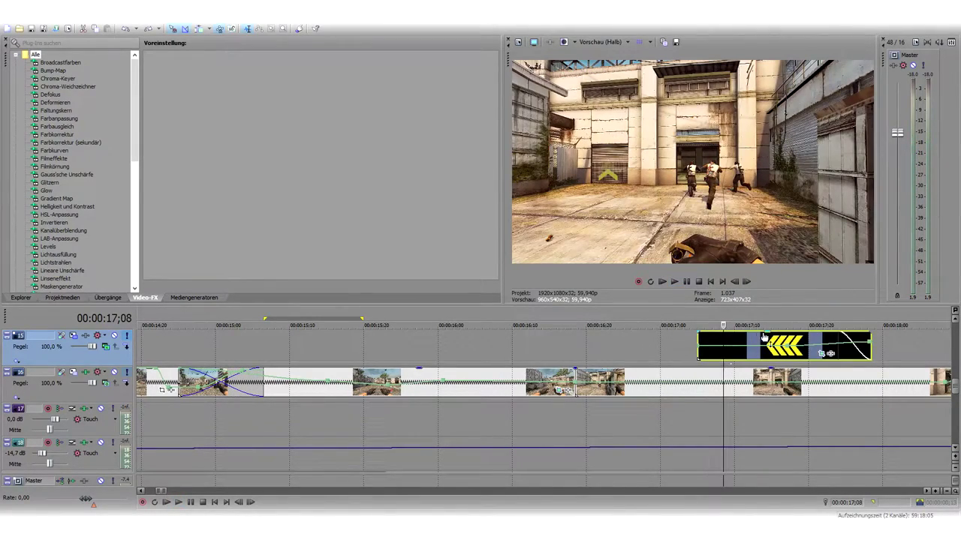
left_click(760, 346)
left_click(782, 346)
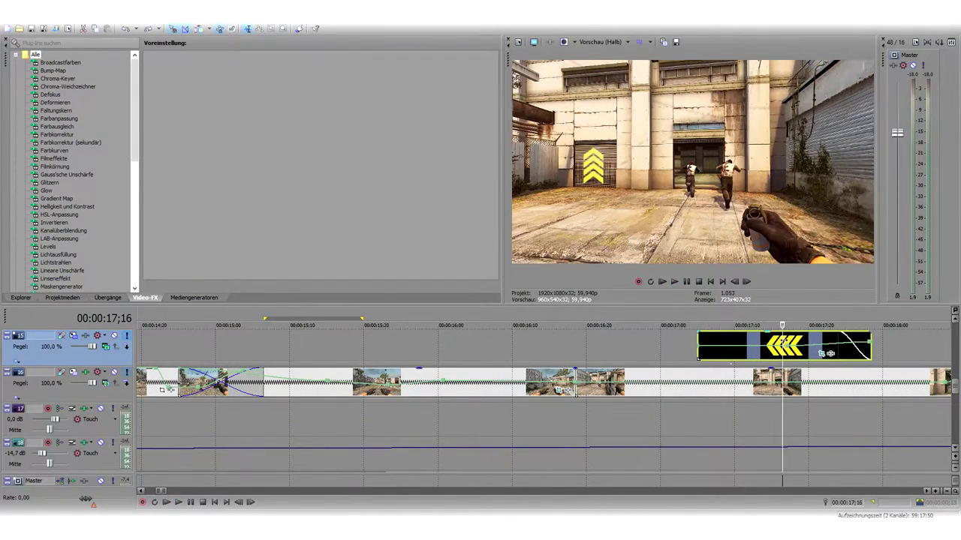
scroll(293, 373, "down", 8)
scroll(350, 356, "up", 8)
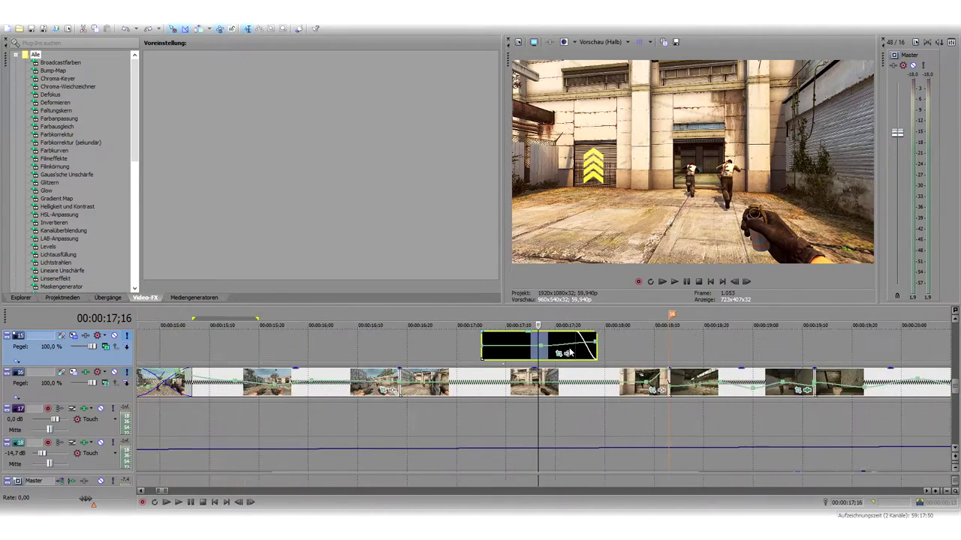
Hide the gameplay footage on track 16 and play the arrows animation on its own
left_click(127, 375)
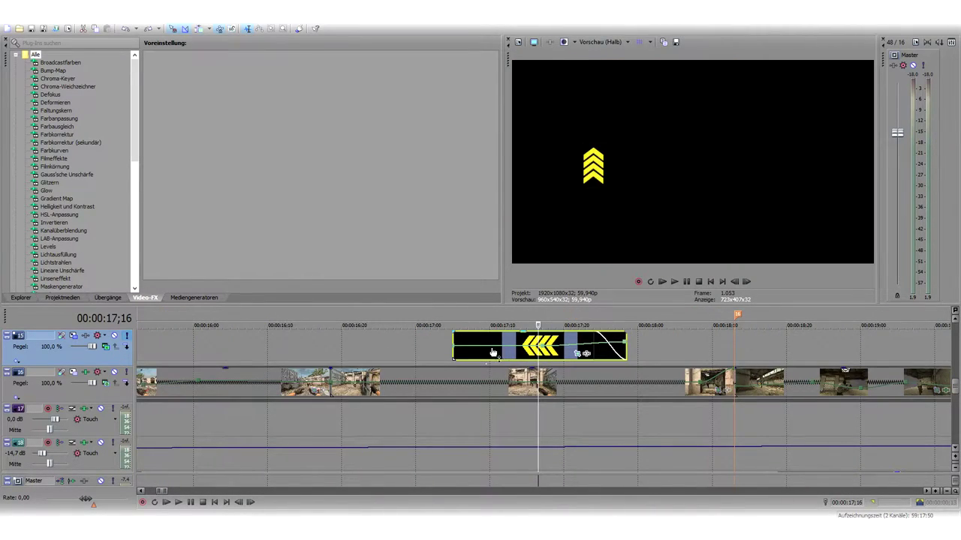
key("space")
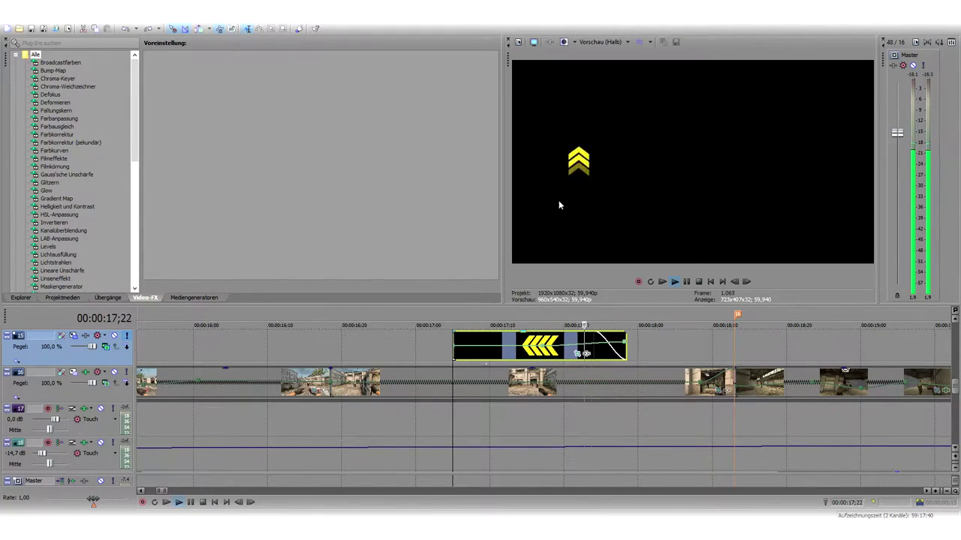
key("space")
Review the pan/crop keyframes of the Arrows clip and show the track 16 footage again
left_click(577, 354)
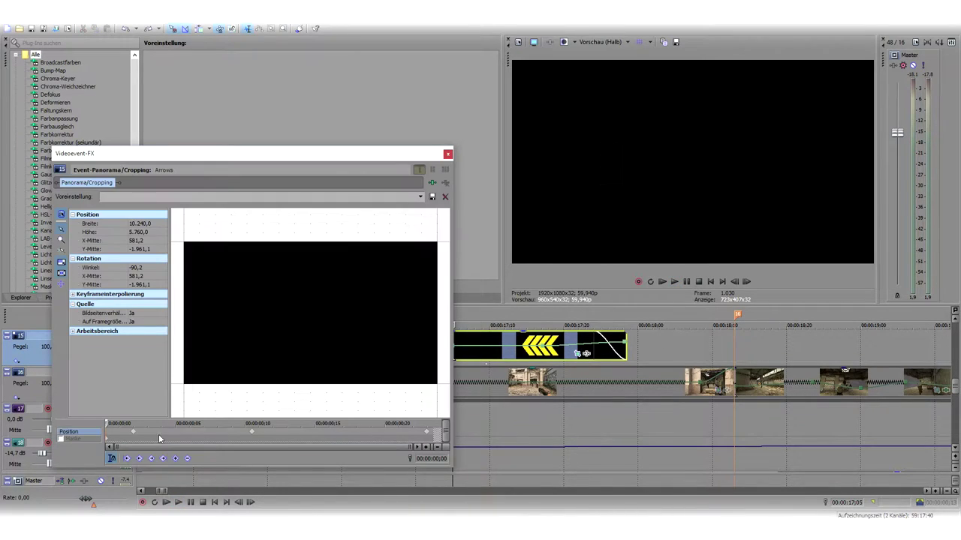
left_click_drag(135, 437, 385, 424)
left_click(448, 155)
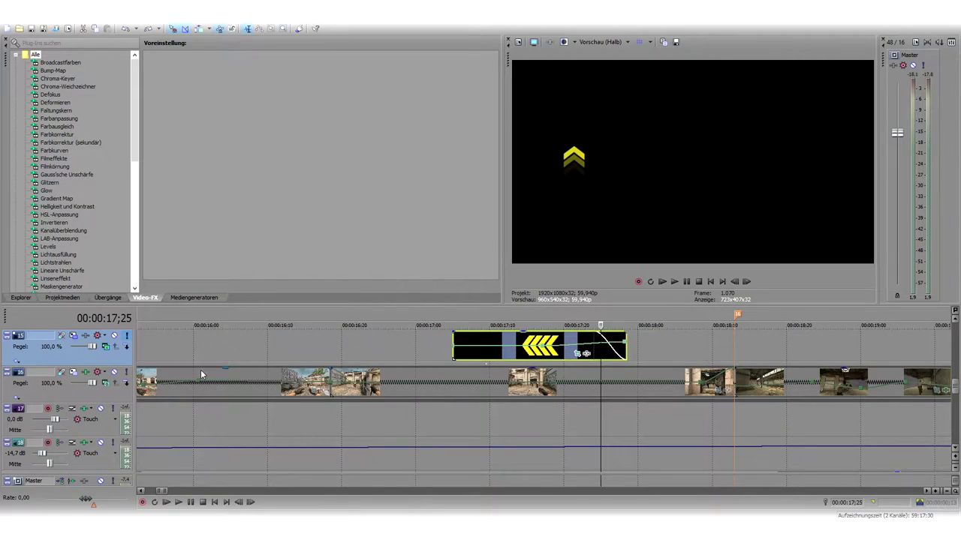
left_click(124, 373)
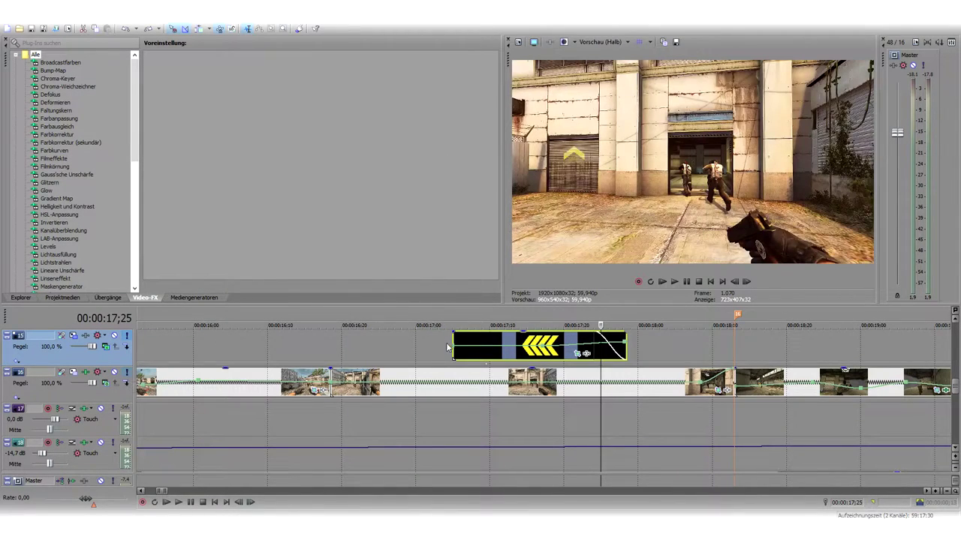
Mark time ranges around the start of the Arrows clip and play the overlay together with the footage
mouse_move(447, 347)
left_mouse_down()
mouse_move(590, 348)
mouse_move(443, 346)
mouse_move(623, 338)
mouse_move(455, 338)
mouse_move(463, 337)
left_mouse_up()
mouse_move(954, 388)
left_mouse_down()
mouse_move(958, 338)
mouse_move(960, 387)
left_mouse_up()
left_click_drag(516, 337, 538, 331)
left_click_drag(404, 350, 505, 346)
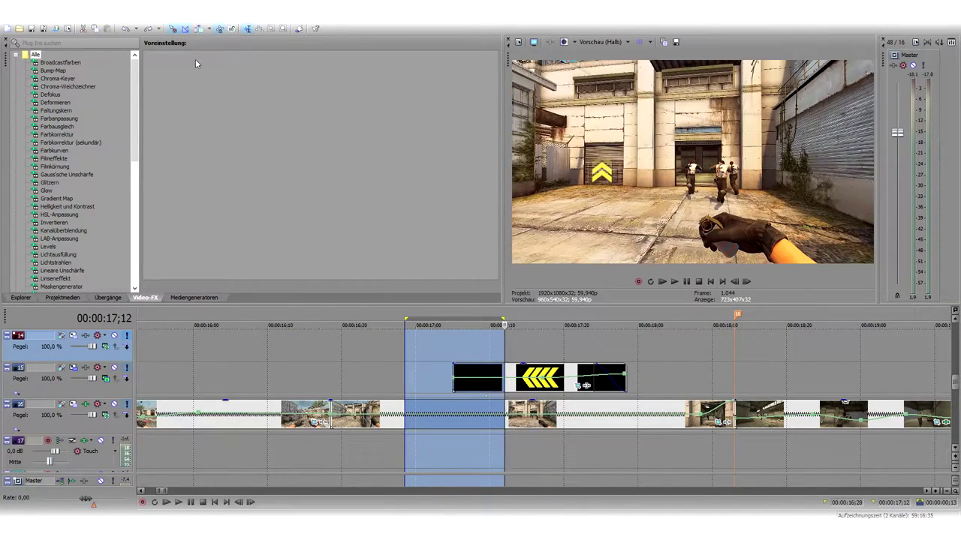
left_click(424, 344)
left_click_drag(313, 343, 545, 344)
left_click_drag(388, 346, 459, 354)
left_click(464, 355)
key("space")
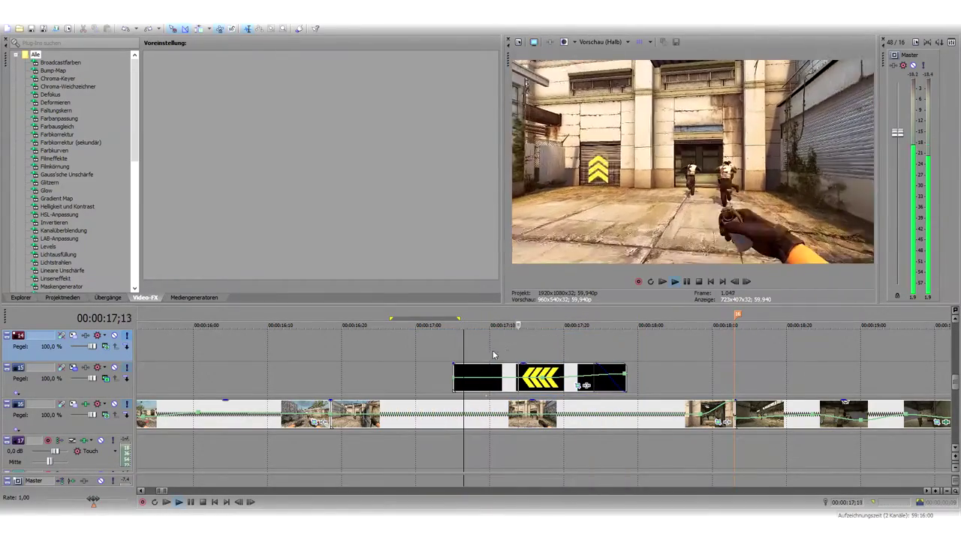
key("space")
Mark the last frames before marker 16 and replay the cut into the following clip
left_click(725, 362)
left_click_drag(693, 363, 715, 367)
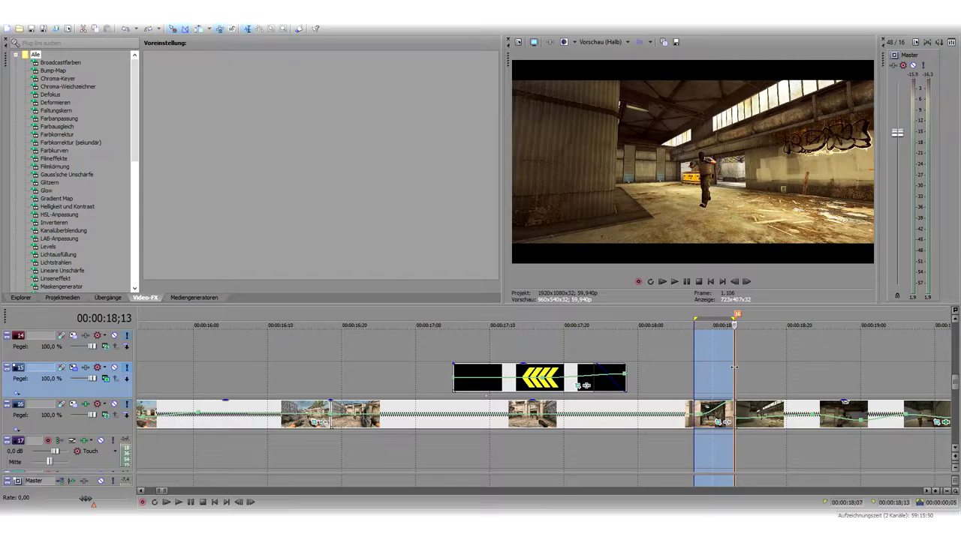
left_click(733, 367)
key("space")
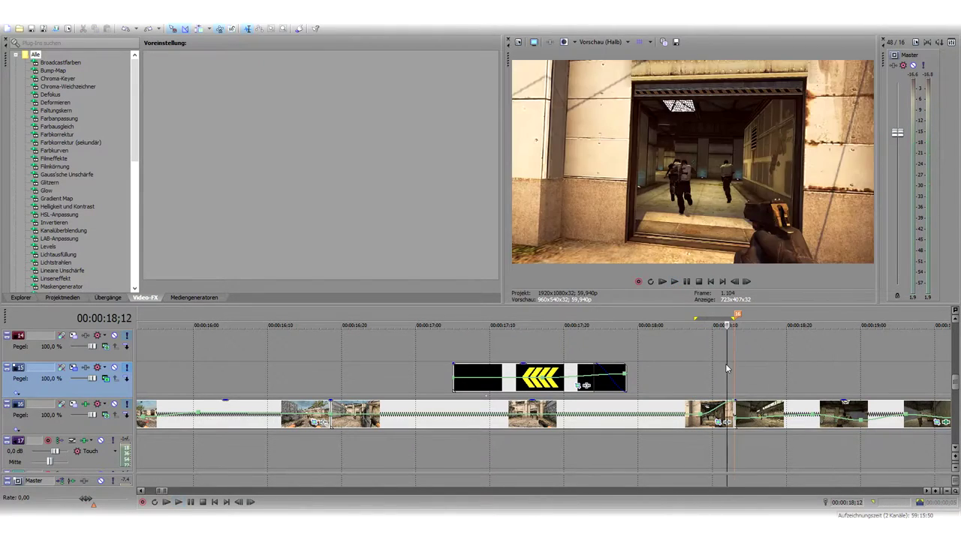
key("space")
key("space")
key("space")
key("space")
Solo audio track 19, play the sound effect starting at 00:00:18;18, and turn the solo off again
mouse_move(955, 384)
left_mouse_down()
mouse_move(958, 437)
mouse_move(957, 395)
left_mouse_up()
left_click(772, 443)
left_click(781, 418)
left_click(775, 411)
left_click(112, 406)
key("space")
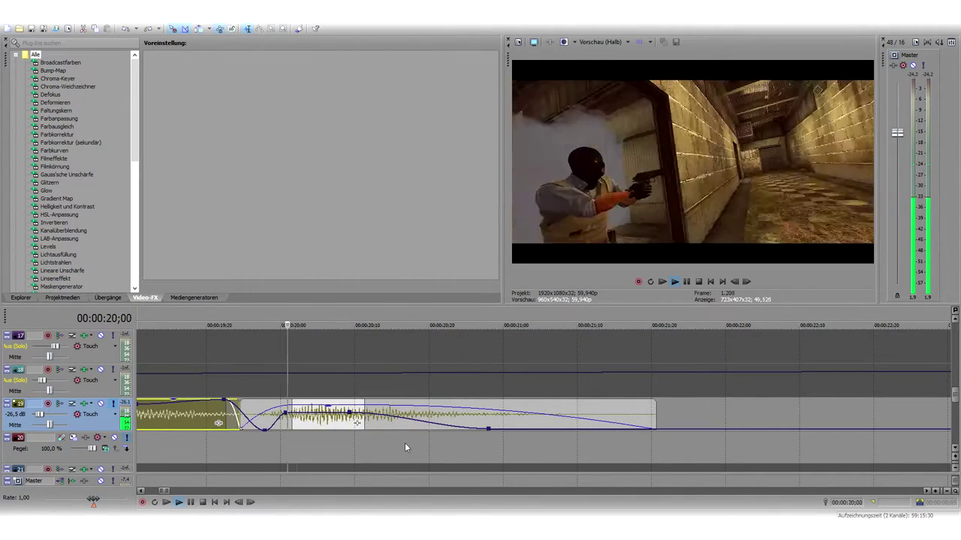
key("space")
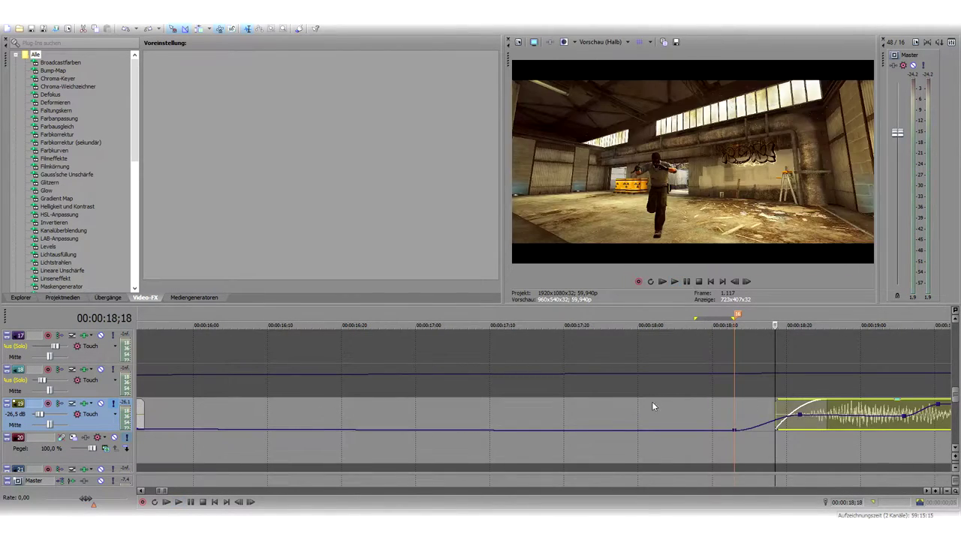
left_click(112, 405)
Switch to Open Broadcaster Software to check the recording, and return to the video project
scroll(531, 453, "down", 2)
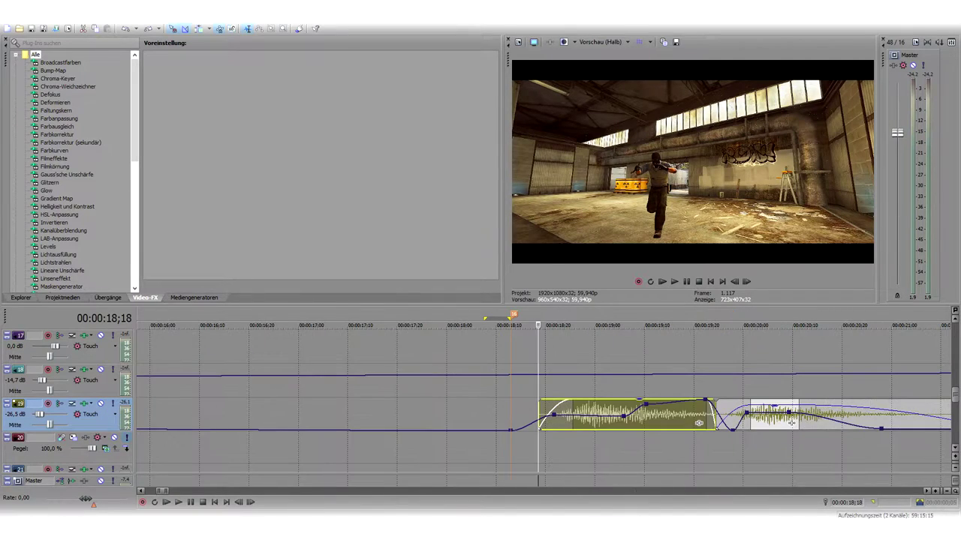
left_click(651, 532)
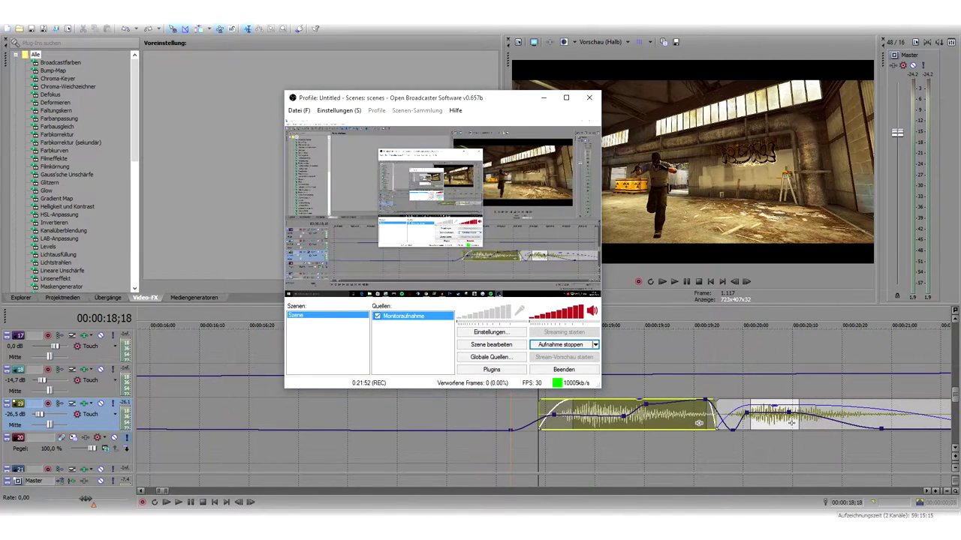
key("alt+Tab")
Return to video track 16 and mark the range 00:00:18;14 to 00:00:18;18 at the start of the clip after marker 16
scroll(663, 365, "down", 2)
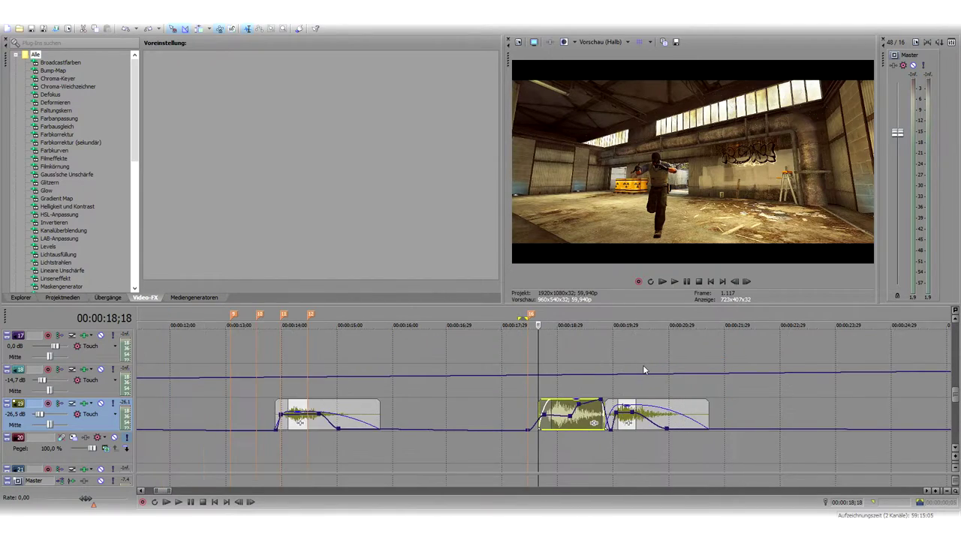
left_click_drag(955, 397, 956, 388)
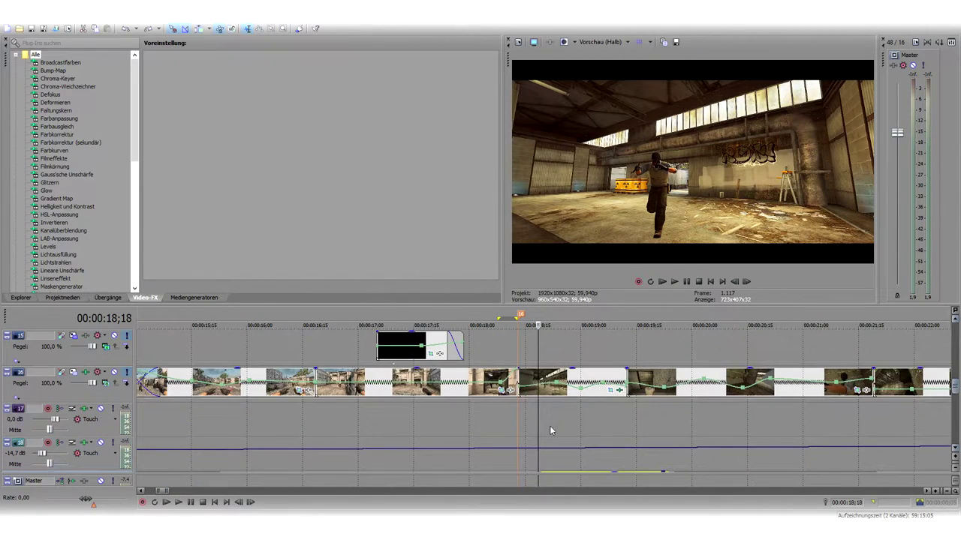
scroll(540, 421, "up", 3)
left_click(503, 415)
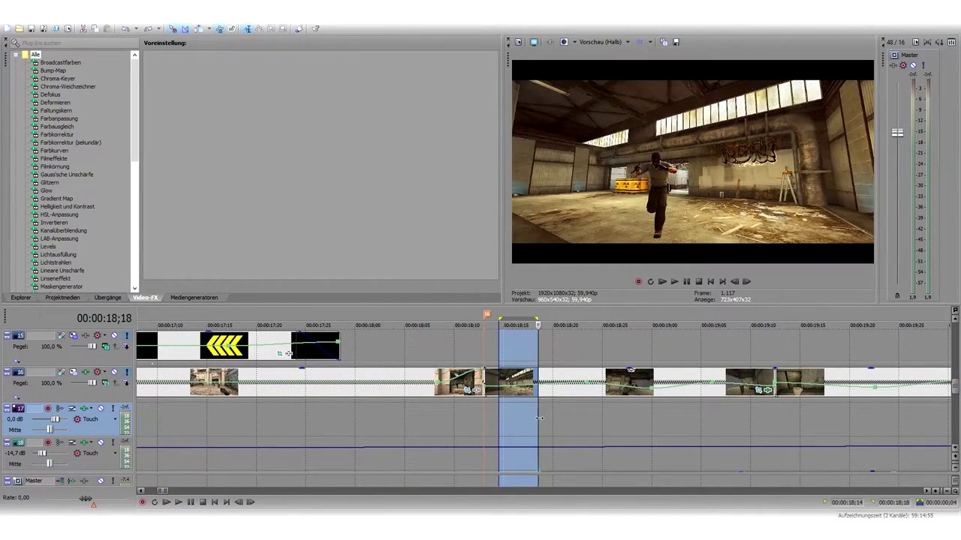
Replay the cut at marker 16 several times to check how it runs into the following clip
left_click(485, 415)
key("space")
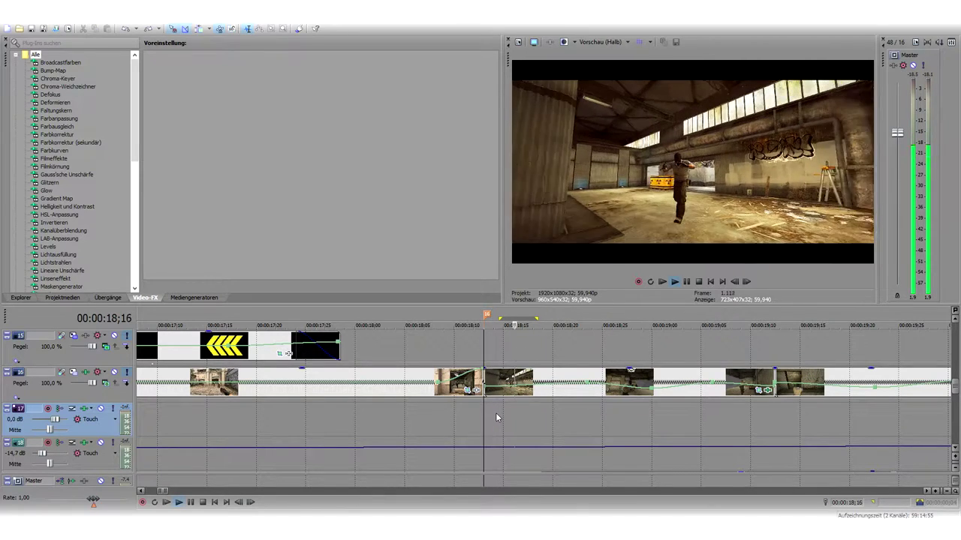
key("space")
key("space")
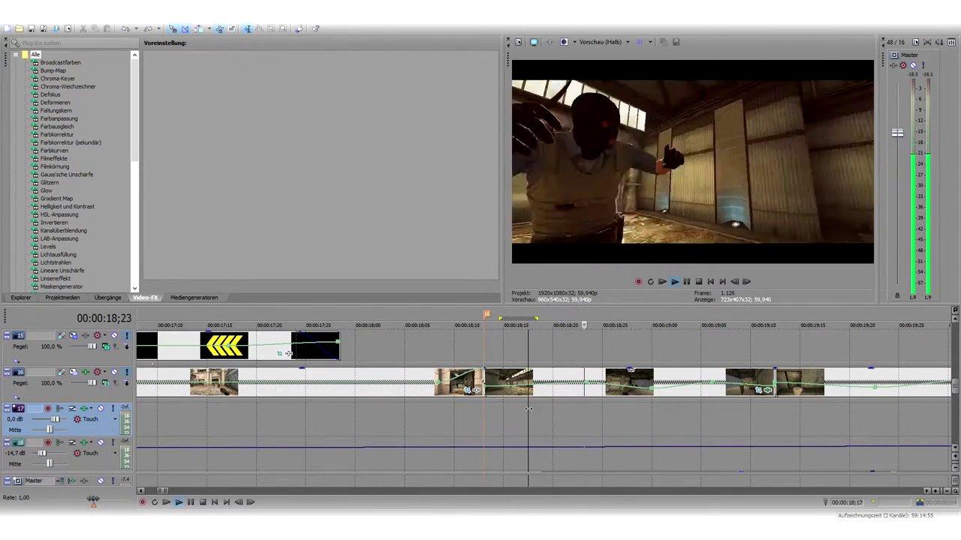
key("space")
scroll(626, 437, "down", 2)
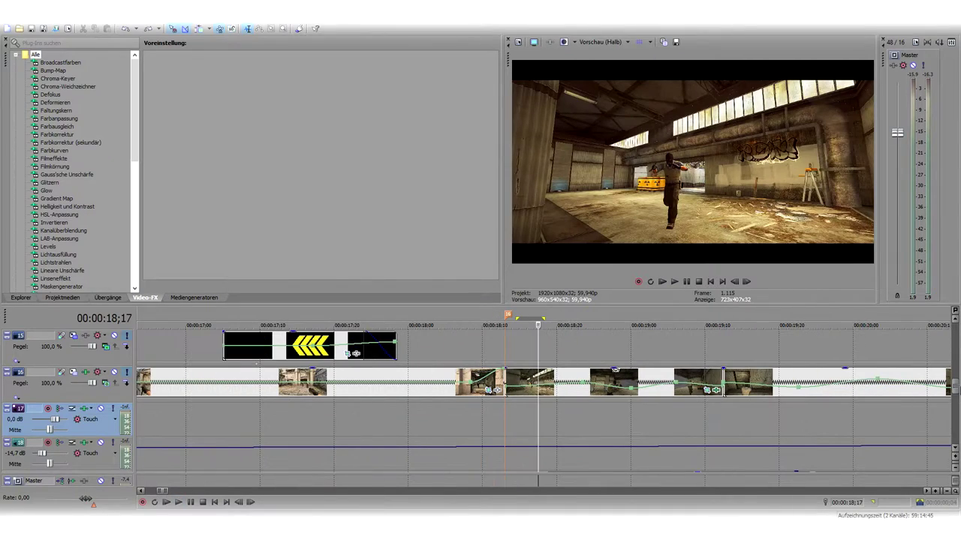
Inspect the Verzerren (Pinch/Punch) effect of the track 16 clip, previewing it over the range 00:00:19;03 to 00:00:19;21
scroll(885, 421, "up", 3)
mouse_move(956, 386)
left_mouse_down()
mouse_move(955, 404)
mouse_move(956, 393)
left_mouse_up()
left_click_drag(459, 386, 845, 388)
left_click(842, 389)
scroll(844, 366, "down", 1)
left_click(619, 354)
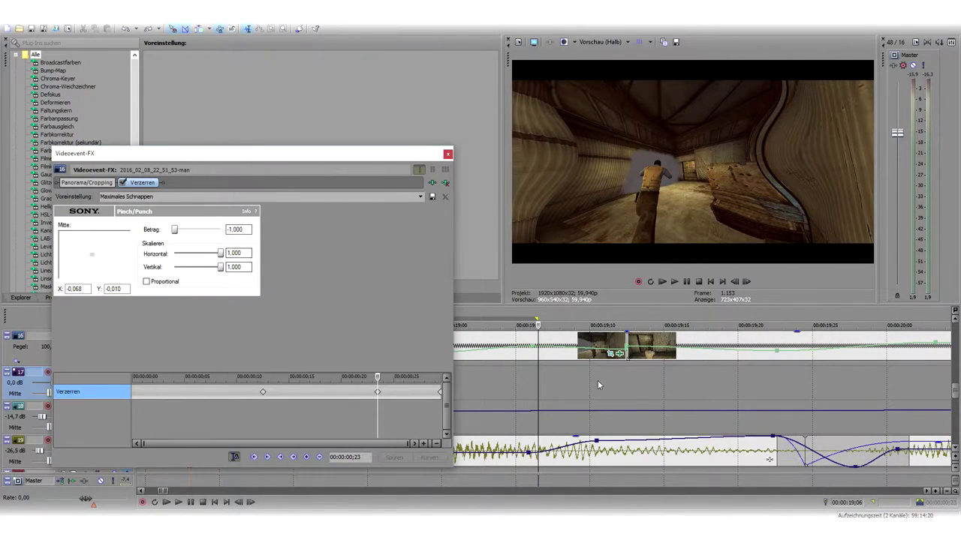
left_click_drag(463, 379, 763, 377)
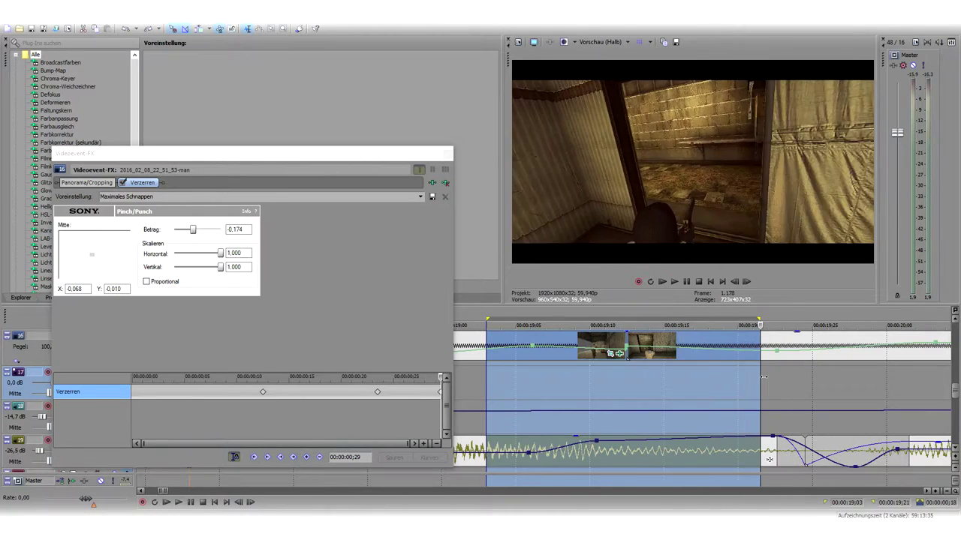
left_click(445, 153)
Play the distorted transition on track 16 repeatedly, starting at 00:00:18;16
left_click(418, 372)
left_click(241, 384)
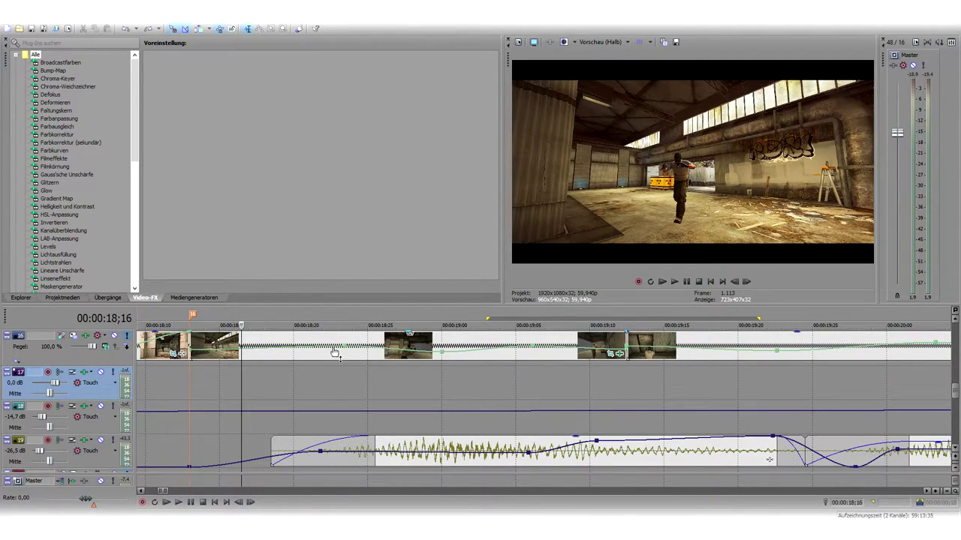
key("space")
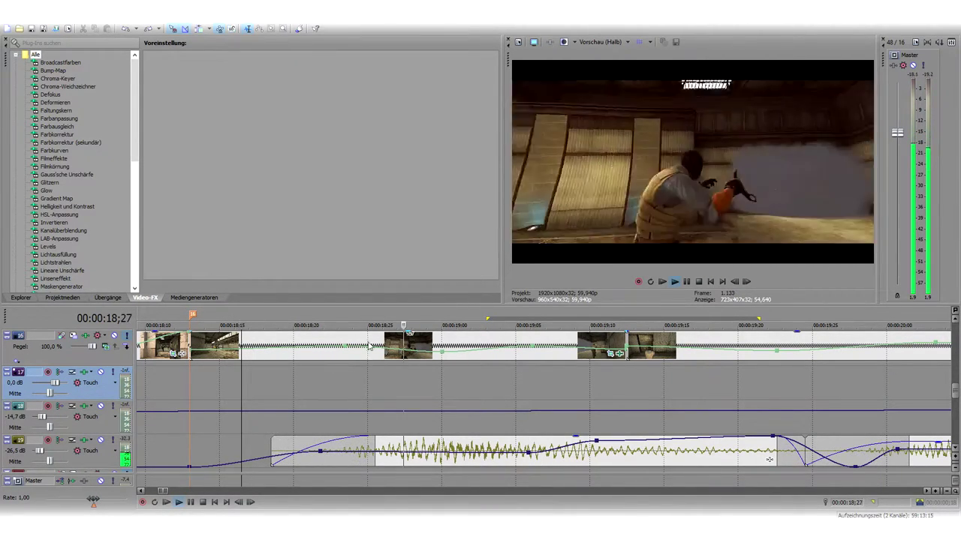
key("space")
key("space")
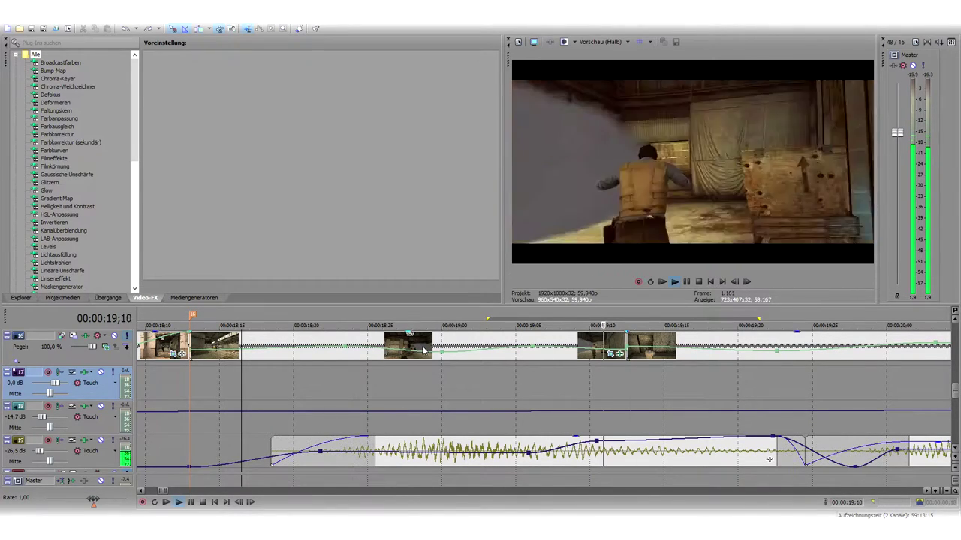
key("space")
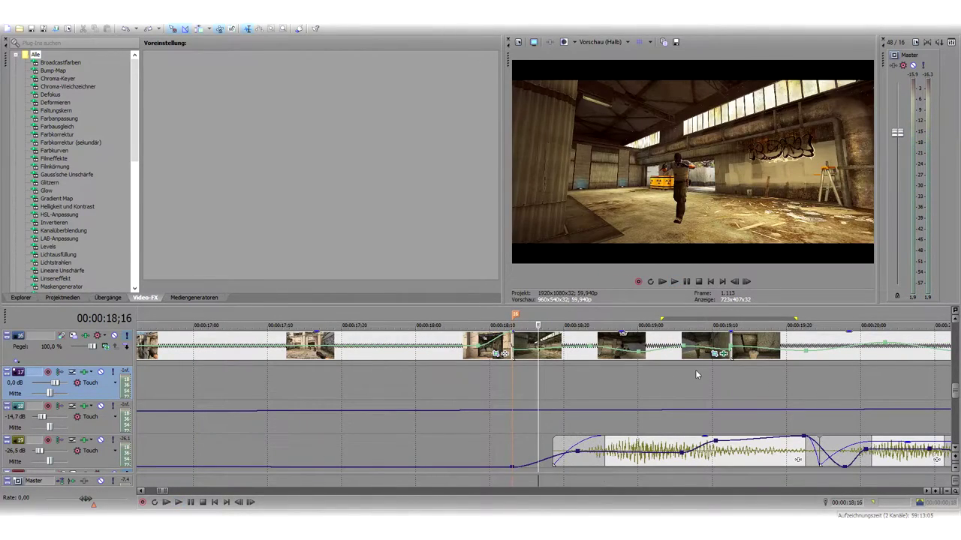
Replay the clip from 00:00:19;12 against the second sound effect on track 19
key("space")
scroll(684, 378, "down", 2)
key("space")
key("space")
key("space")
key("space")
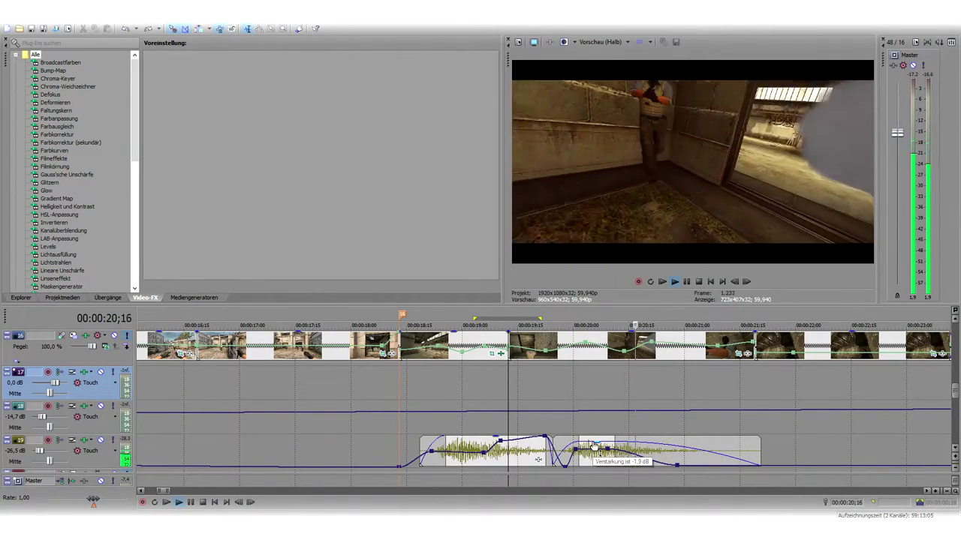
key("space")
key("space")
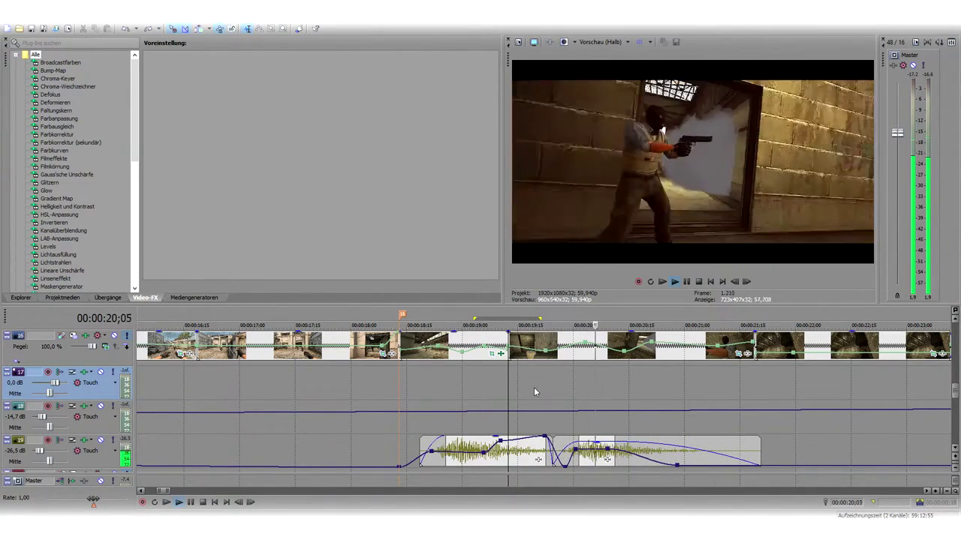
key("space")
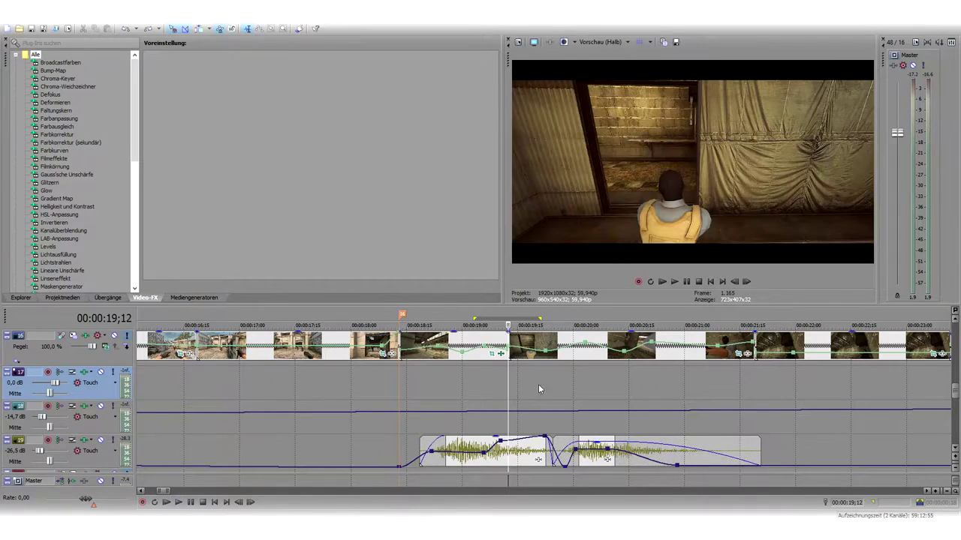
Play from 00:00:19;12 through the cut into the clip starting at 00:00:21;19
key("space")
key("space")
key("space")
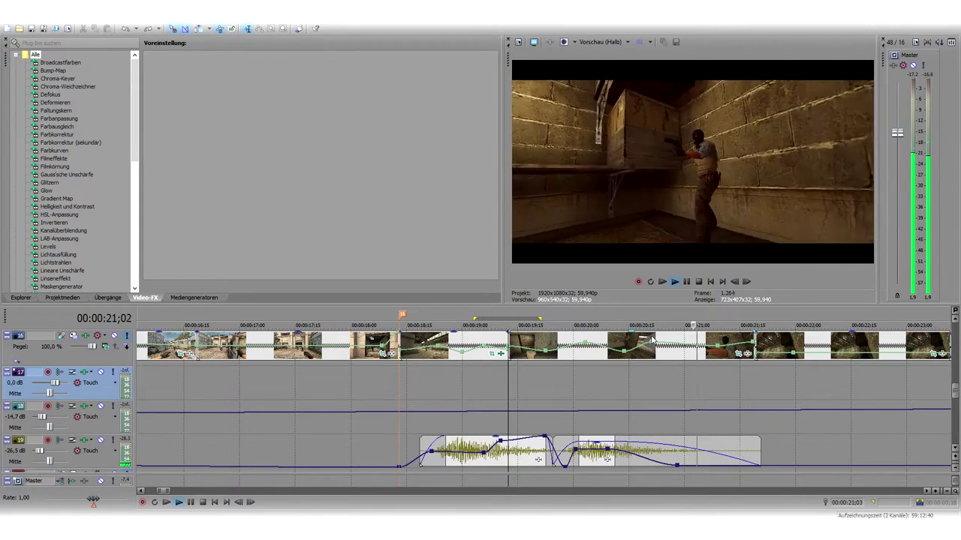
key("space")
key("space")
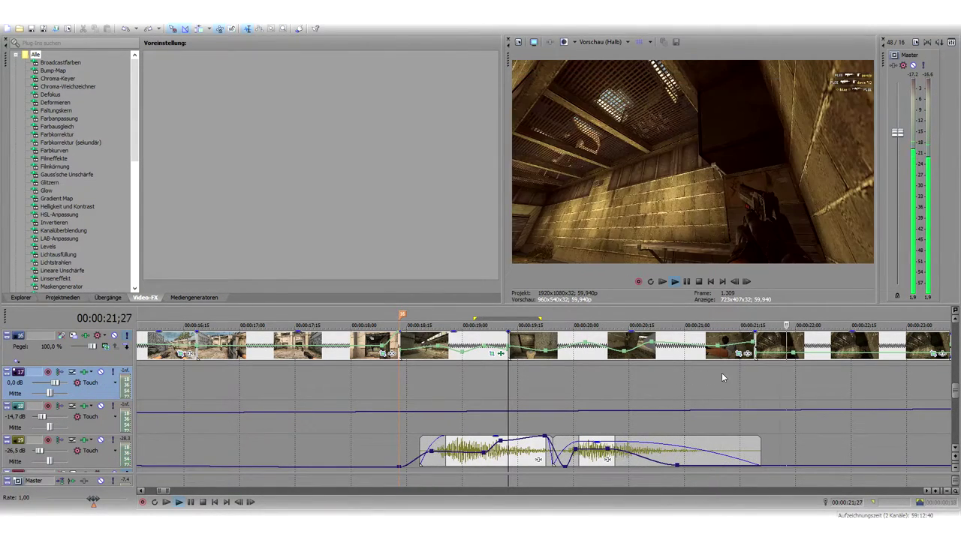
key("space")
Play the clip starting at 00:00:21;19 several times to review its light and text overlays
key("space")
key("space")
key("space")
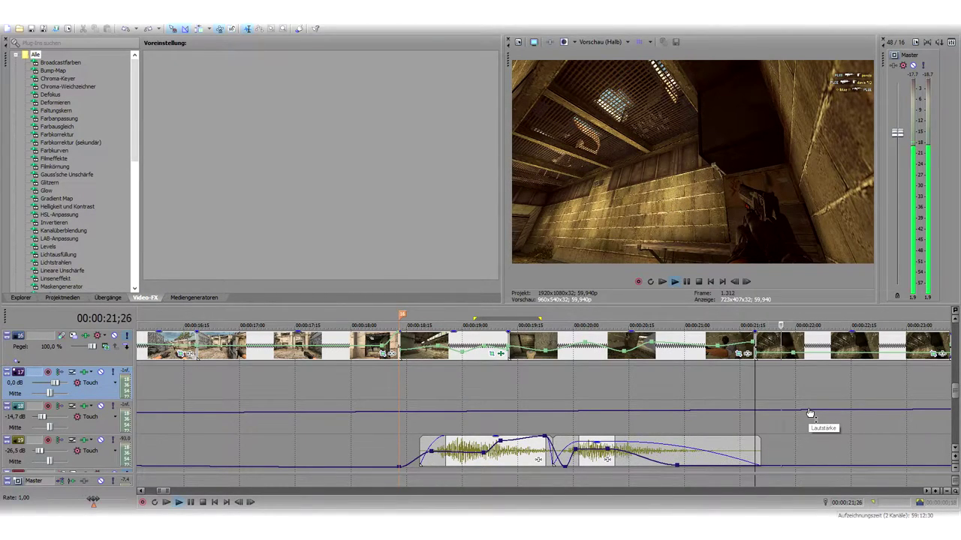
key("space")
key("space")
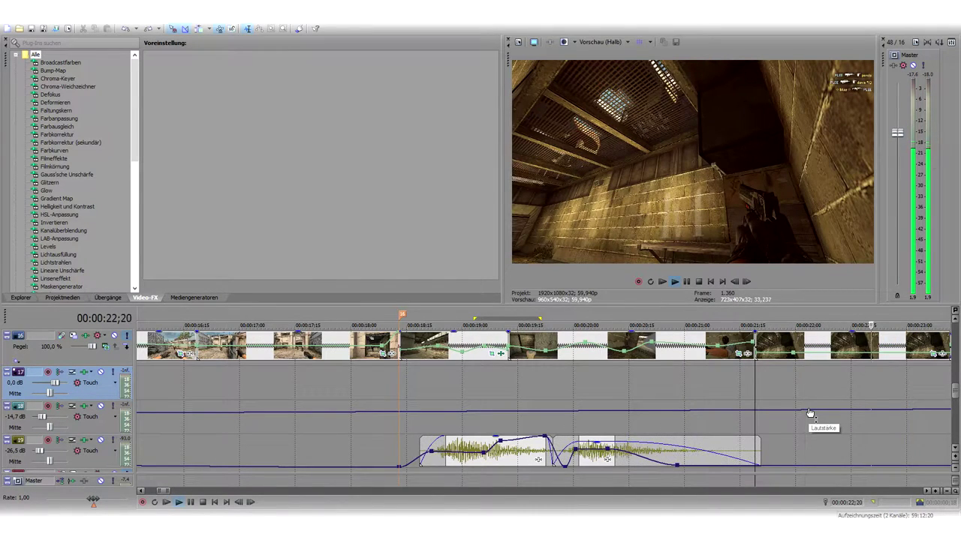
key("space")
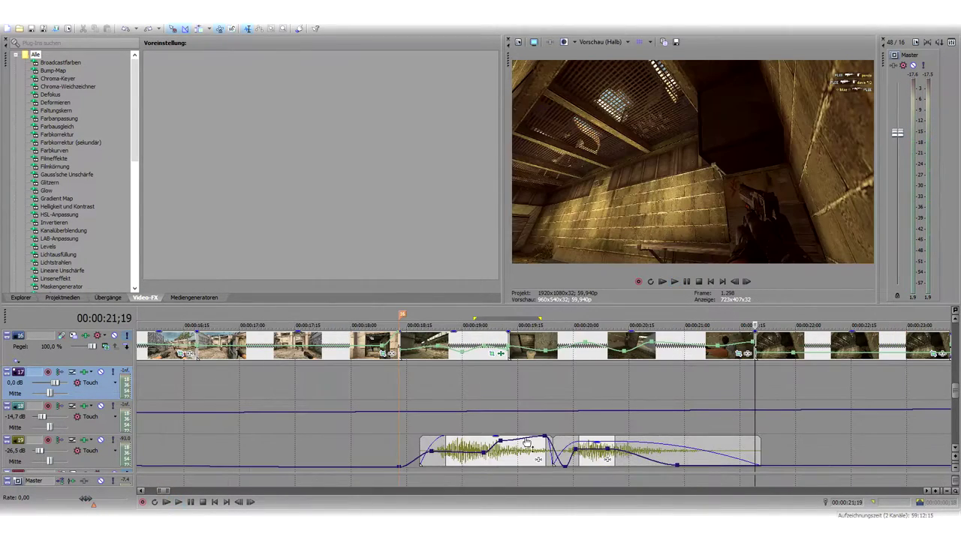
Mark the span of the clip with the wall text, about 00:00:21;15 to 00:00:22;29, to review it
scroll(585, 383, "up", 2)
left_click_drag(534, 380, 435, 380)
left_click(564, 381)
left_click(468, 381)
left_click_drag(513, 382, 838, 399)
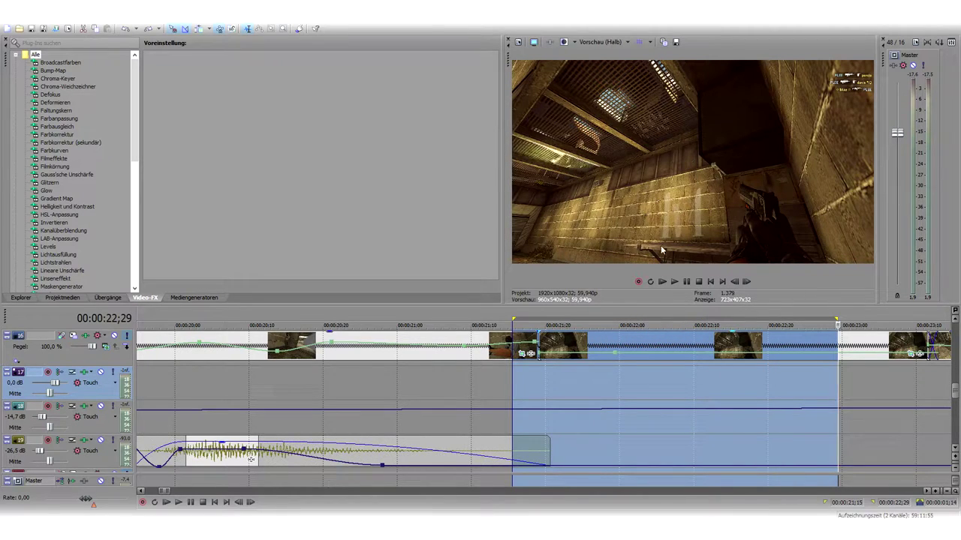
left_click(599, 402)
left_click_drag(508, 403, 889, 382)
left_click(617, 403)
Inspect the mask of the track 11 overlay clip in Event Pan/Crop, stepping through its keyframes from the start
left_click_drag(957, 392, 957, 376)
left_click(756, 383)
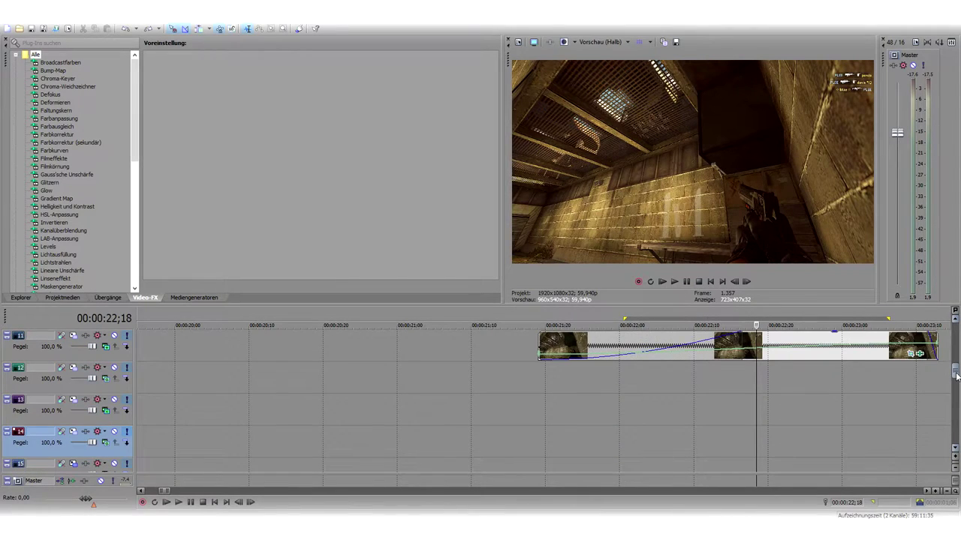
left_click(912, 354)
left_click(109, 440)
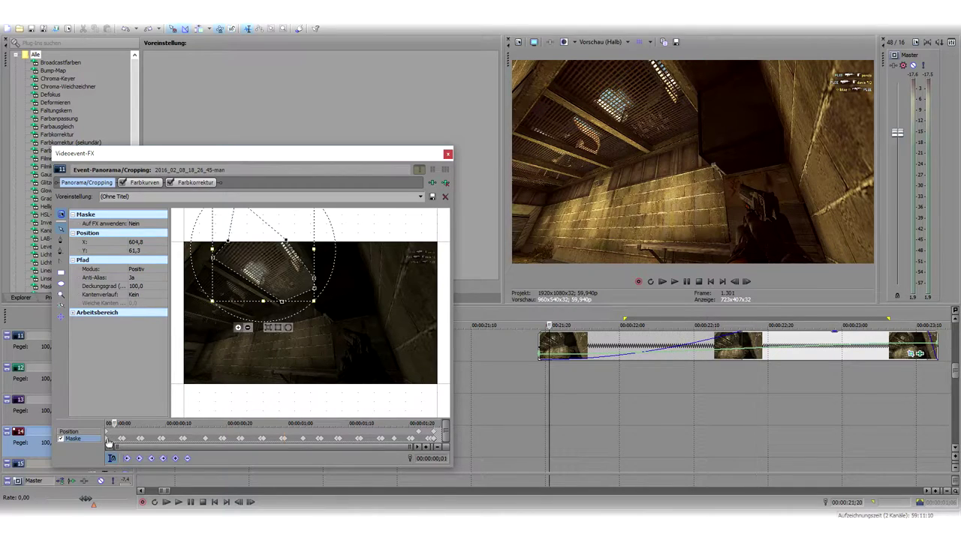
key("Right")
key("Right")
key("Right")
key("Right")
key("Right")
key("Right")
key("Right")
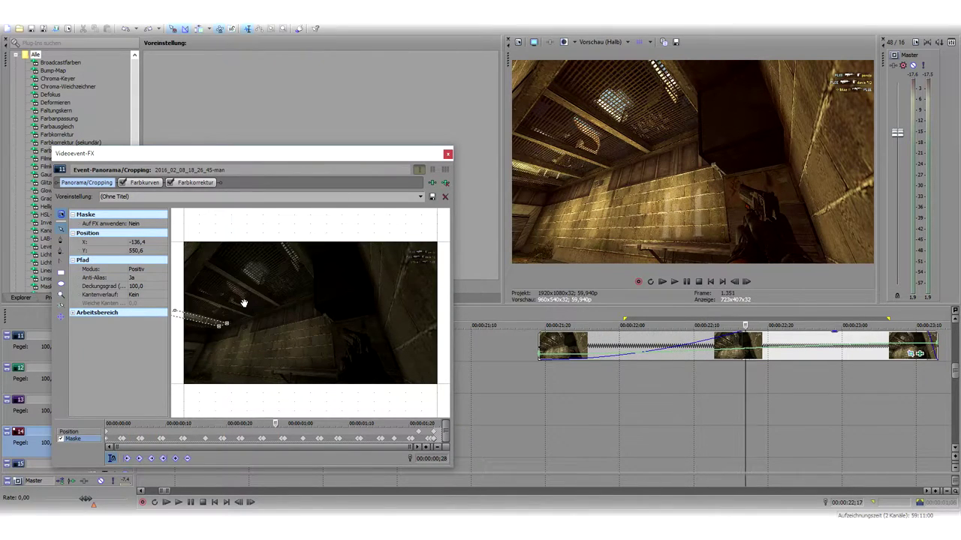
left_click(448, 154)
Play the masked light overlay from 00:00:21;20 and return to video track 16
key("space")
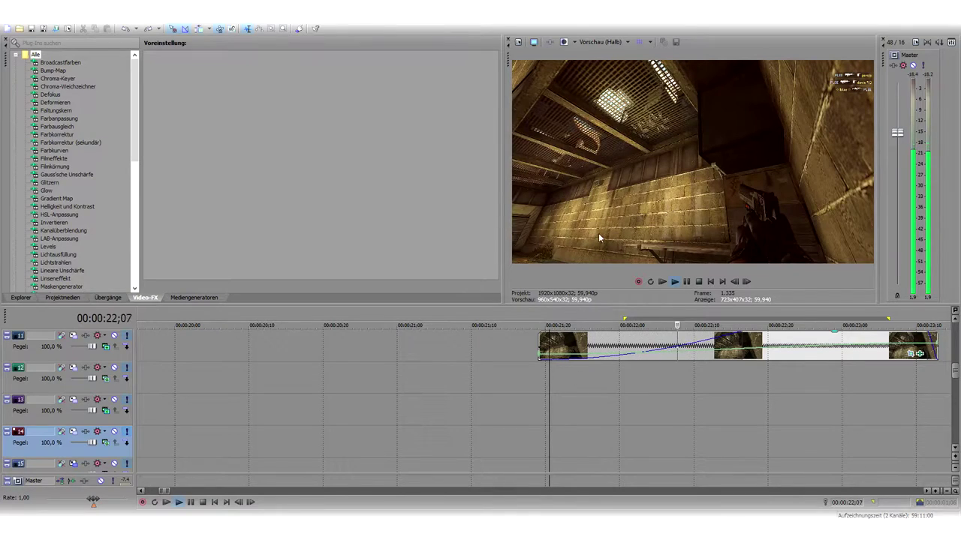
key("space")
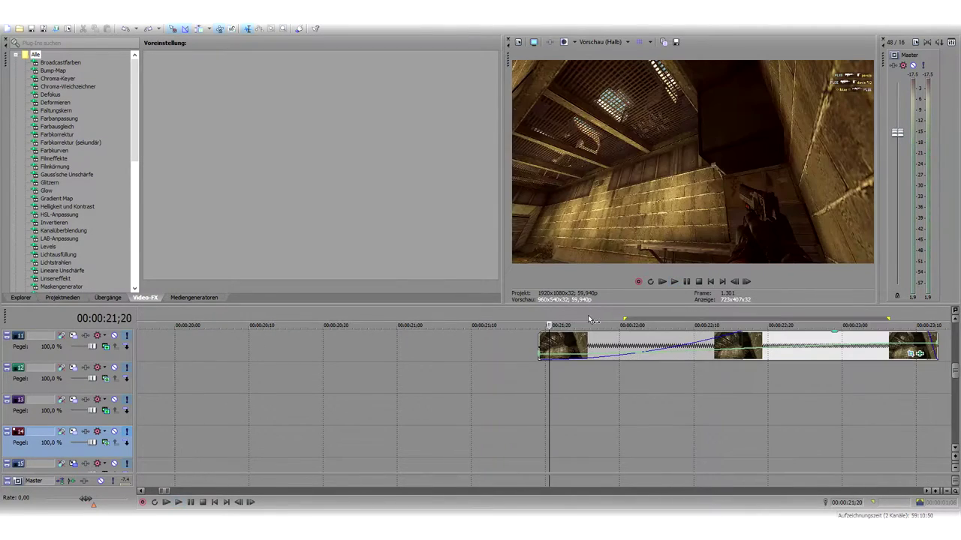
scroll(956, 376, "down", 3)
key("space")
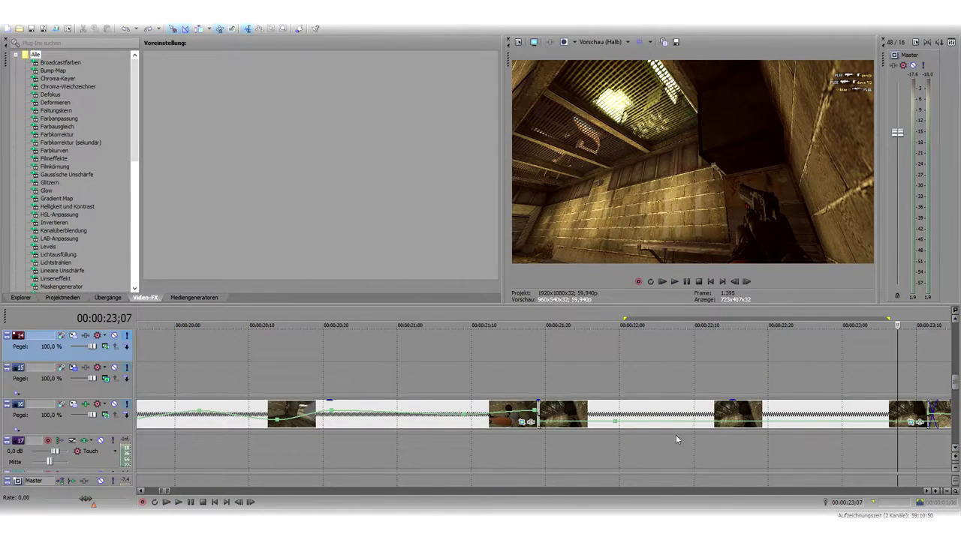
Take track 16 out of solo, play only the overlays from 00:00:21;19, and restore track 16
left_click(692, 375)
left_click_drag(593, 374, 631, 374)
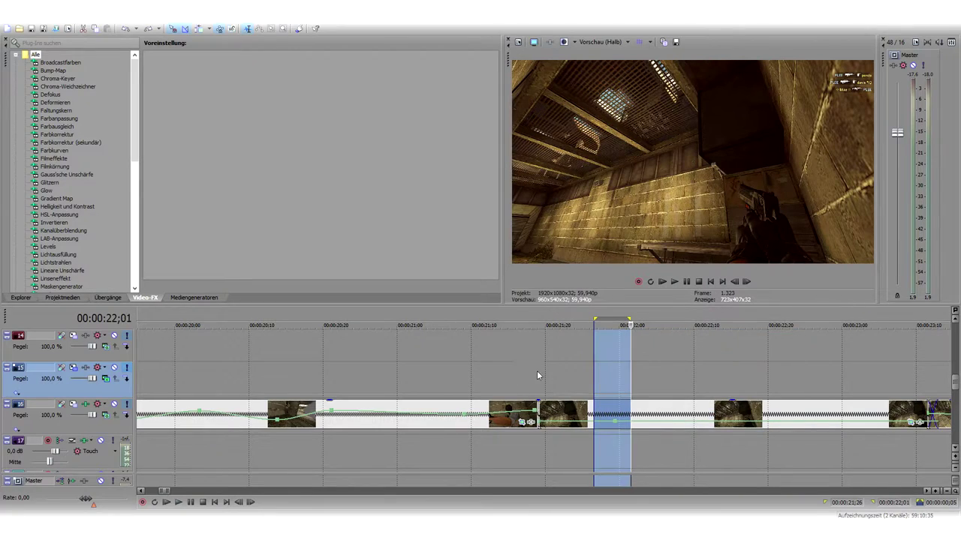
left_click(538, 375)
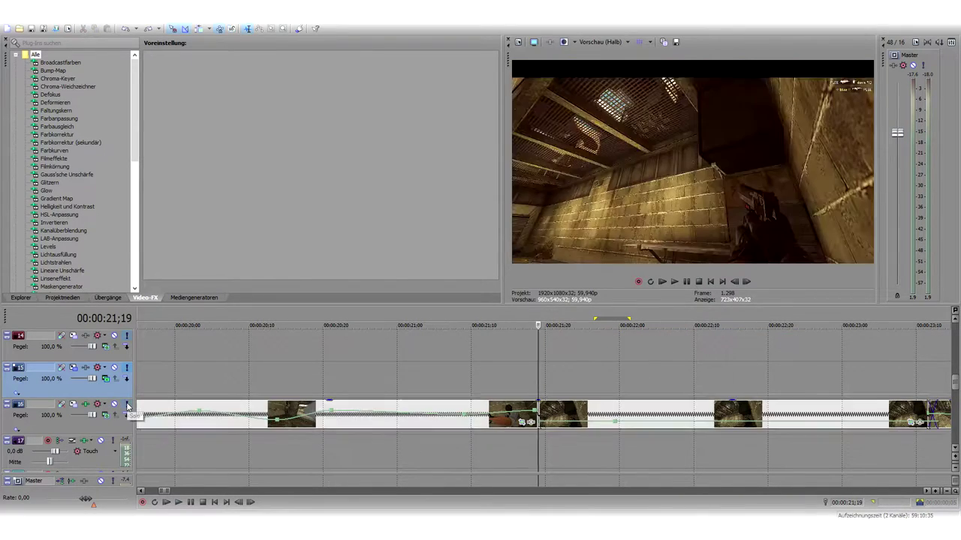
left_click(126, 405)
key("space")
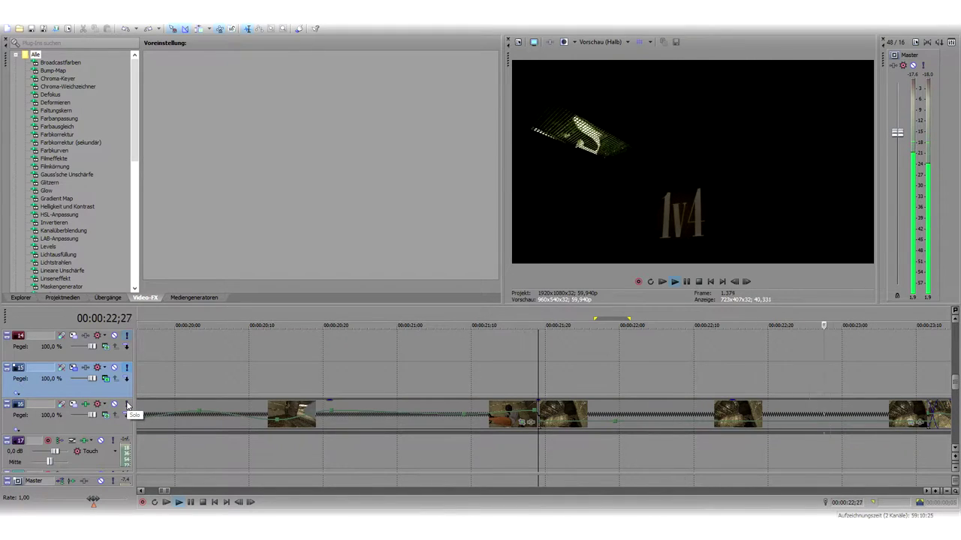
key("space")
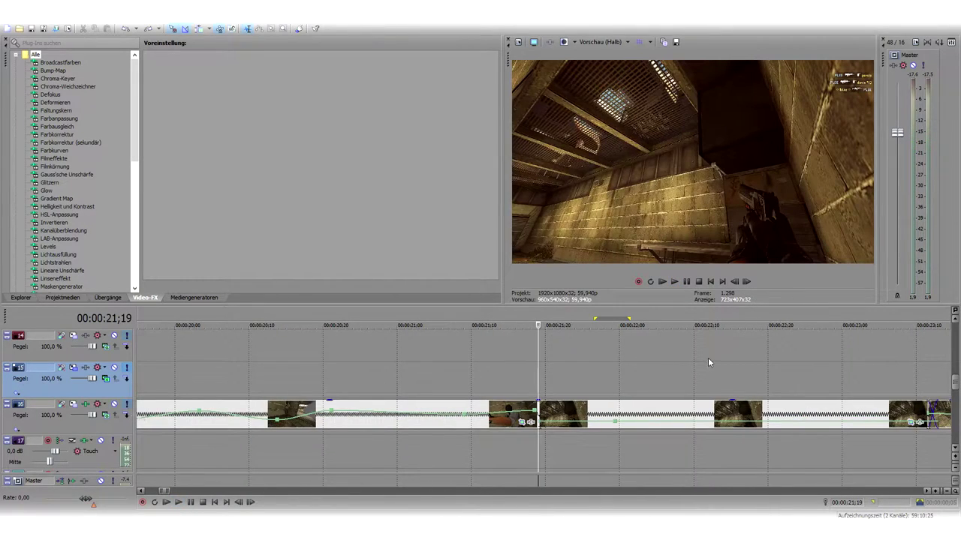
Inspect the Glow effect settings of the 1v4 text clip on track 5
left_click(708, 360)
scroll(950, 369, "up", 10)
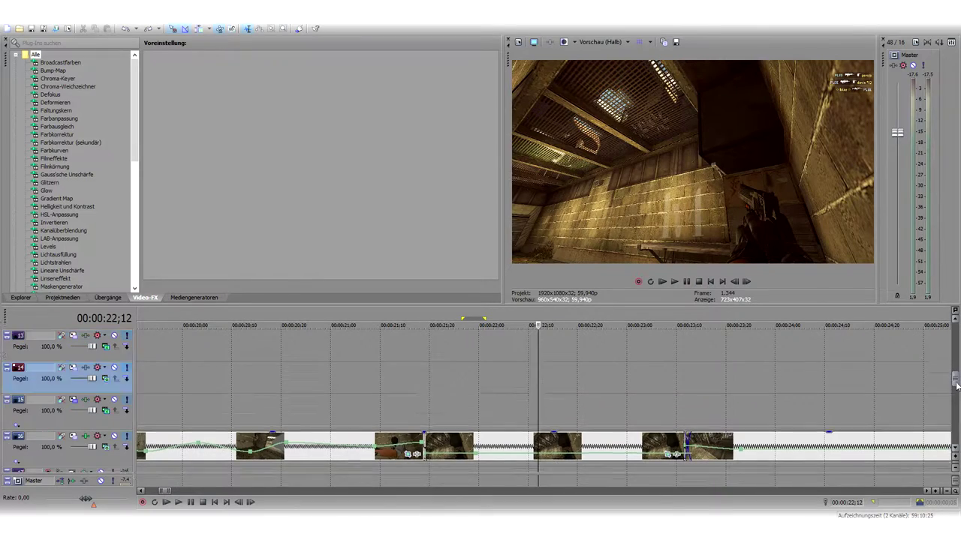
left_click(563, 413)
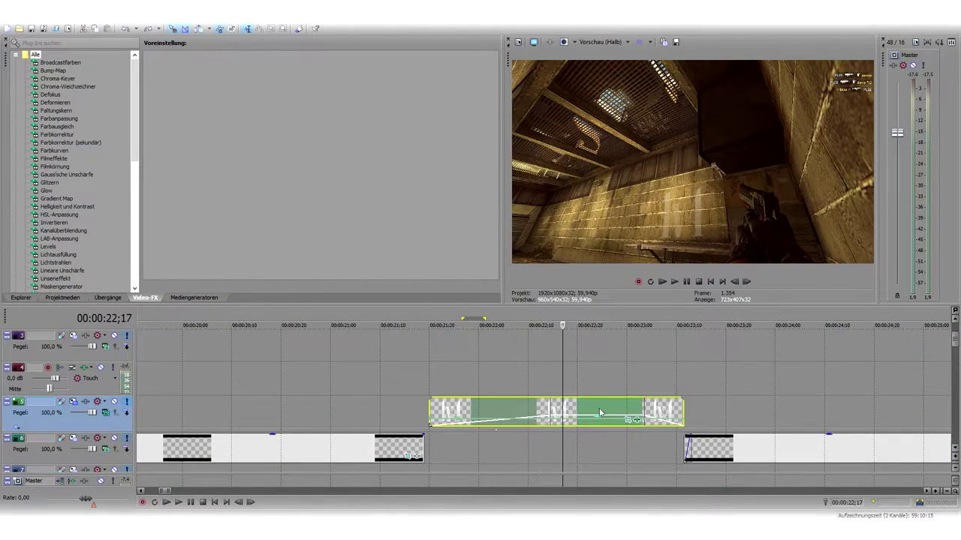
left_click(636, 421)
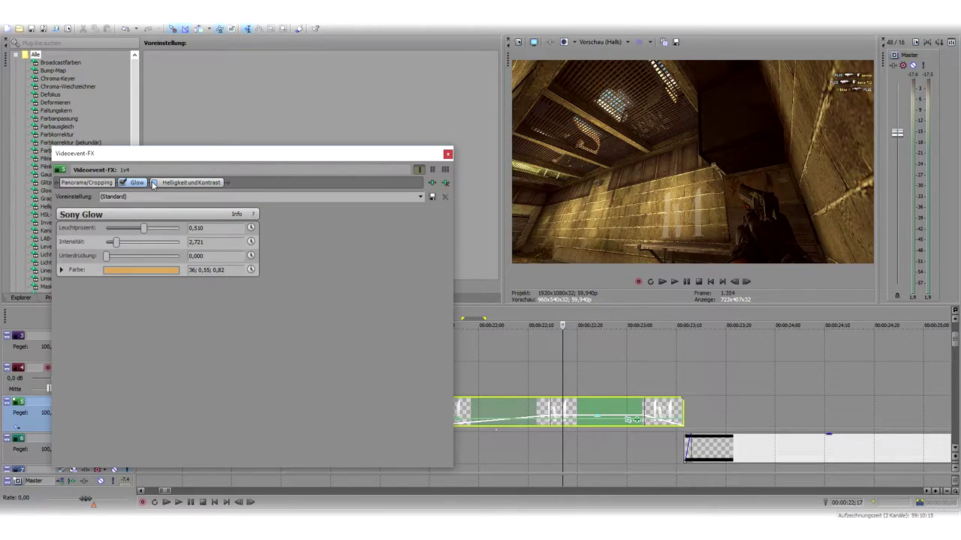
left_click(448, 155)
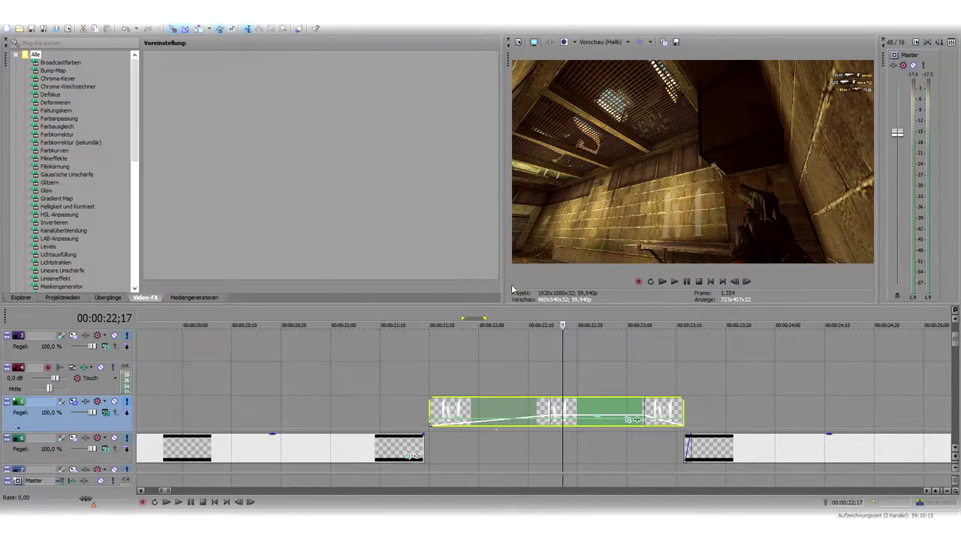
Play the 1v4 text overlay from just before its start and pause at 00:00:23;00
left_click(415, 379)
key("space")
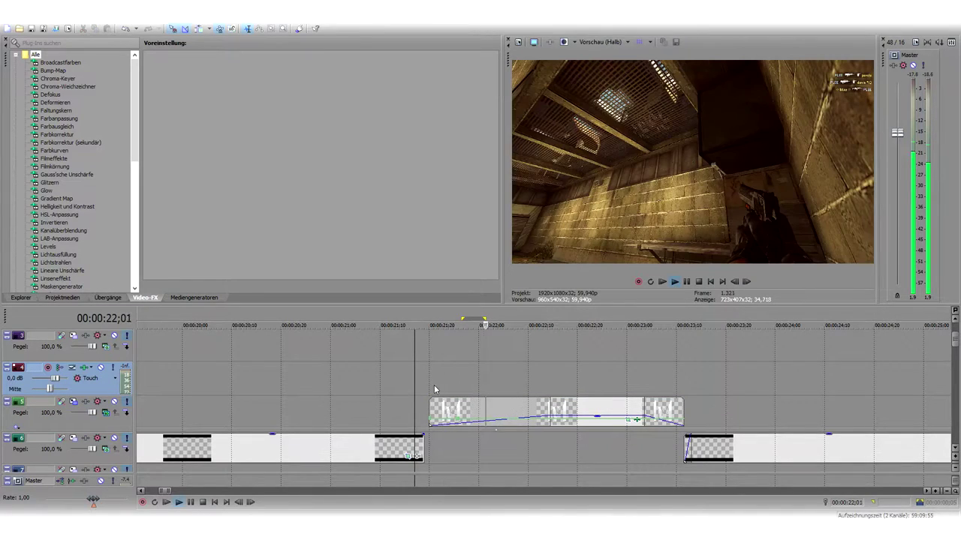
key("space")
key("space")
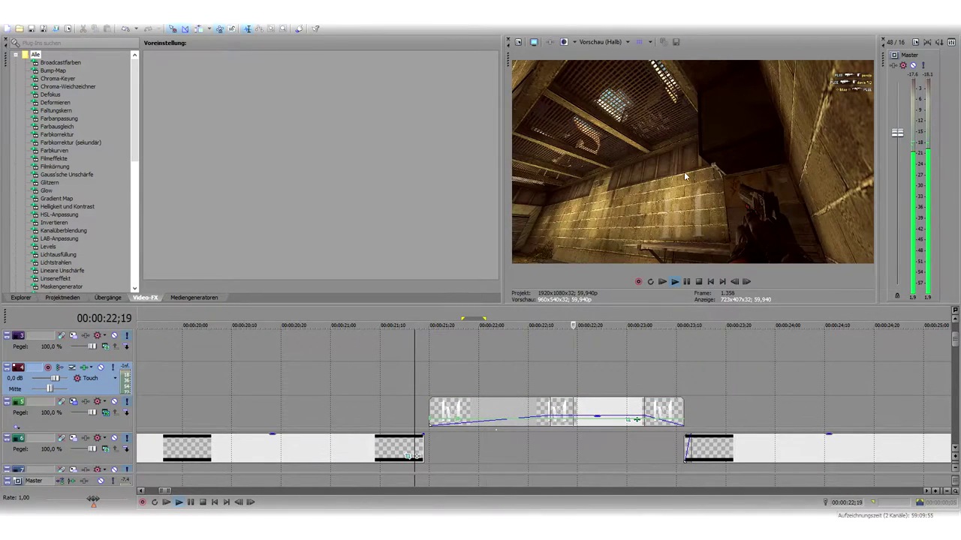
left_click(686, 282)
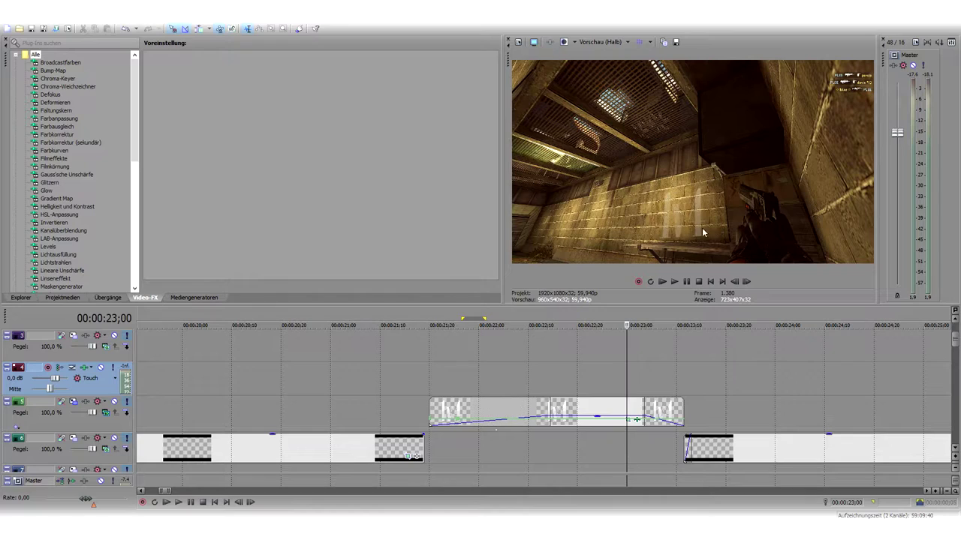
Scrub through the light overlay clip on video track 11 and return to 00:00:22;24
scroll(697, 391, "down", 2)
scroll(698, 392, "up", 4)
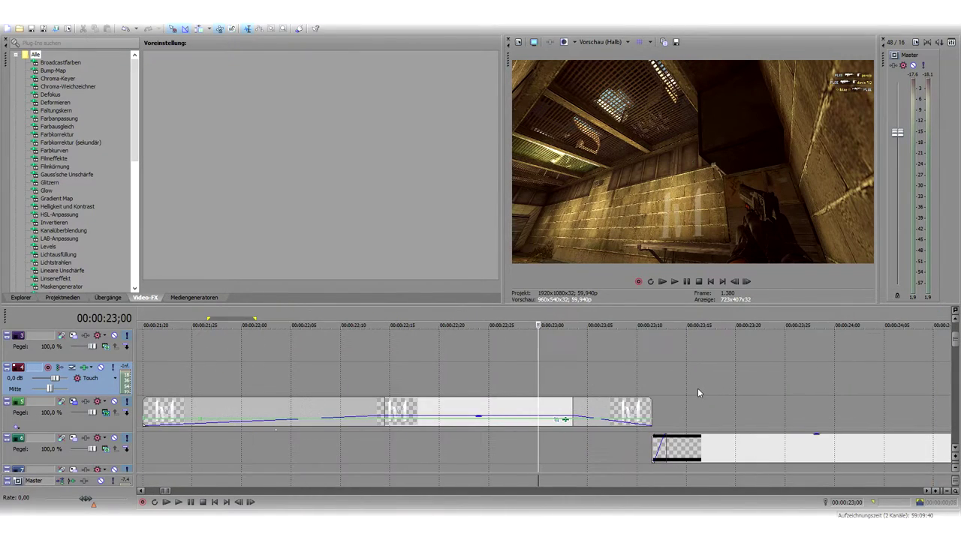
scroll(700, 392, "down", 1)
left_click_drag(955, 343, 956, 371)
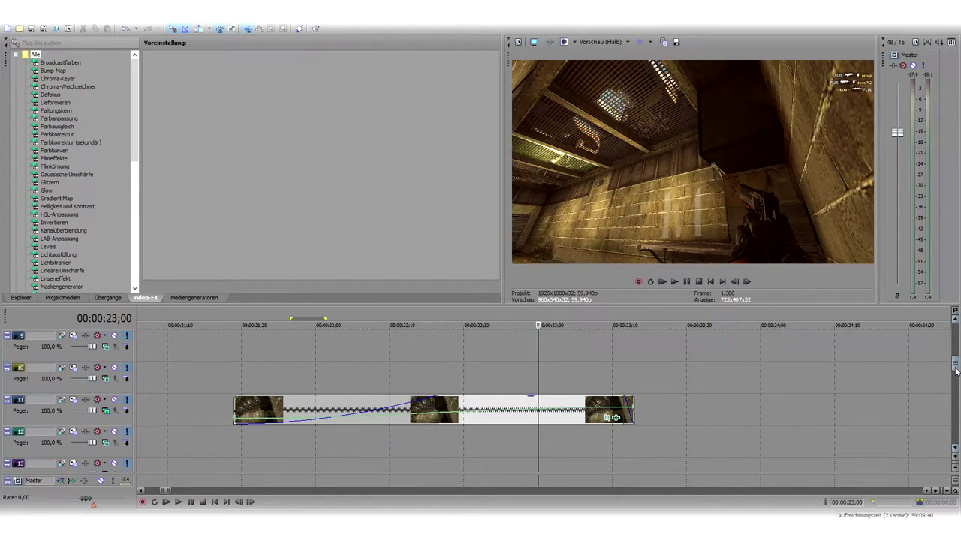
left_click_drag(339, 375, 574, 357)
left_click(574, 357)
left_click_drag(356, 356, 544, 359)
left_click(414, 354)
left_click(492, 381)
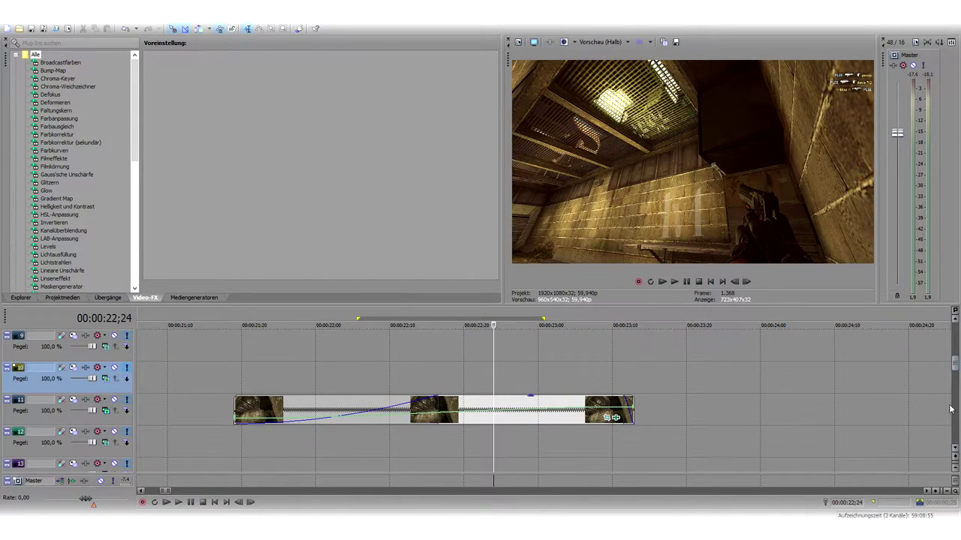
Preview track 11's overlay in Quell-Alpha compositing mode and restore the mode to Hinzufügen
left_click_drag(954, 364, 956, 369)
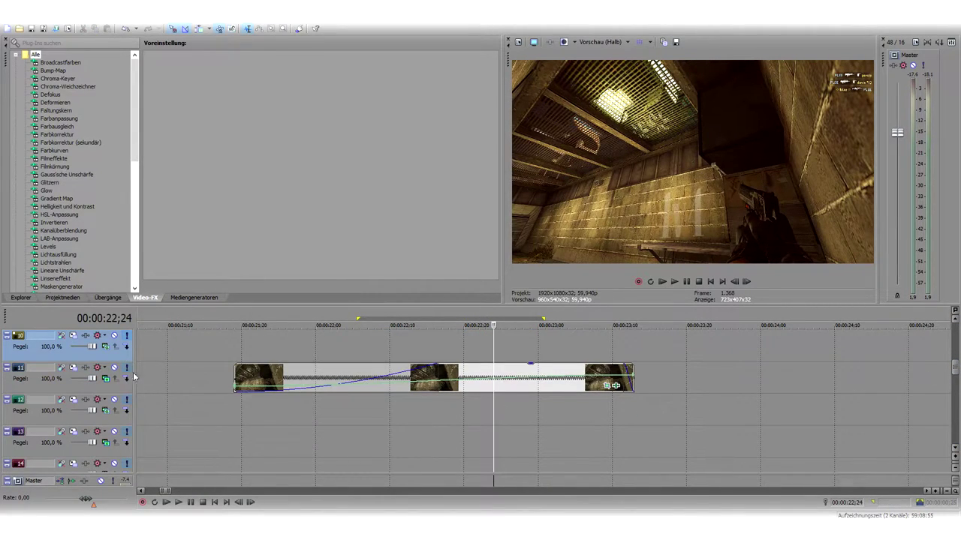
left_click(104, 379)
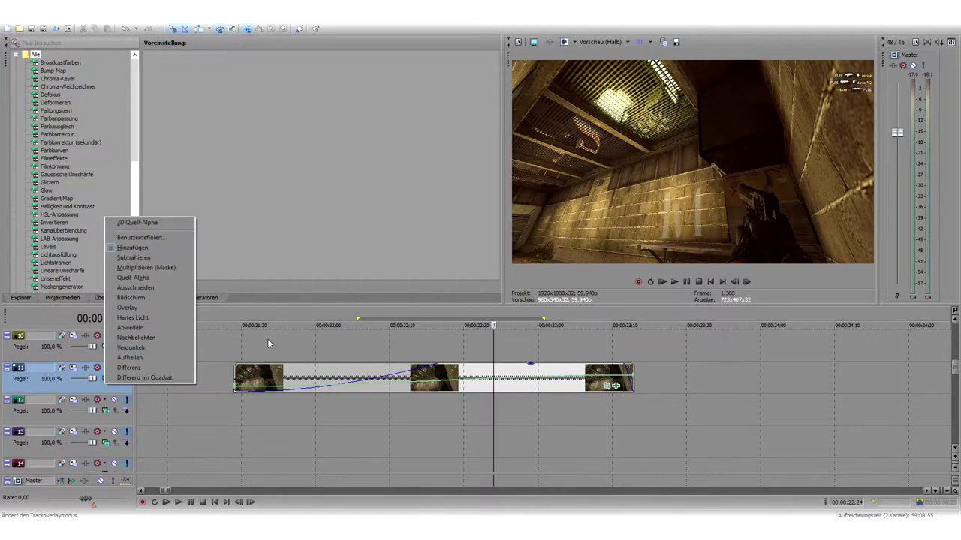
left_click(134, 278)
left_click_drag(245, 342, 500, 335)
left_click(116, 380)
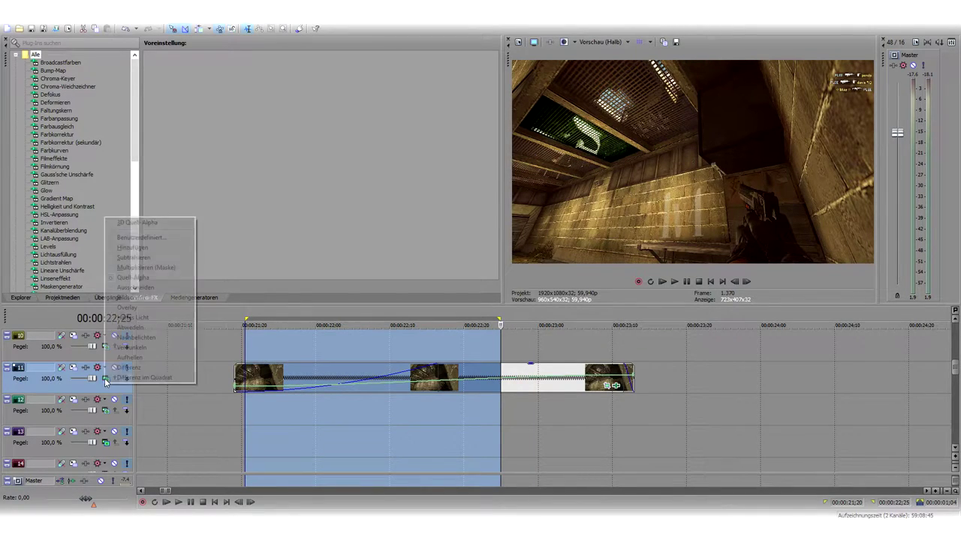
left_click(129, 249)
left_click_drag(673, 329, 589, 347)
left_click(479, 339)
Play the main footage on track 16 from the cut at 00:00:23;11 and stop around 00:00:26;24
left_click_drag(954, 369, 954, 384)
left_click_drag(602, 385, 650, 387)
left_click(624, 383)
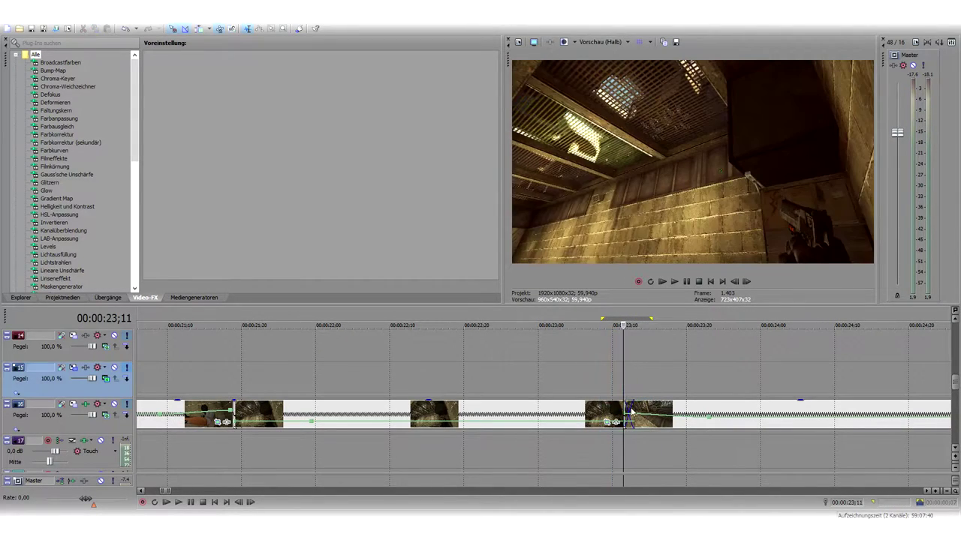
mouse_move(623, 422)
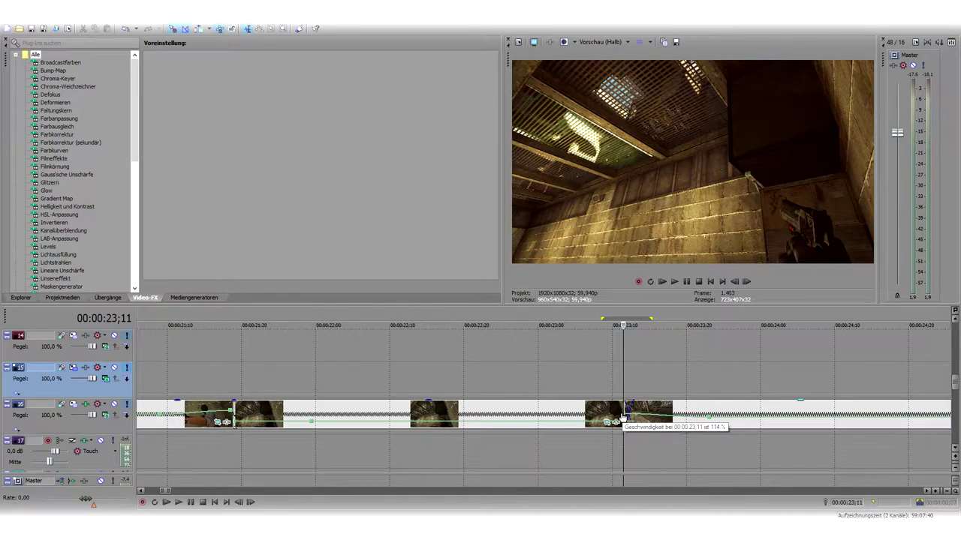
key("space")
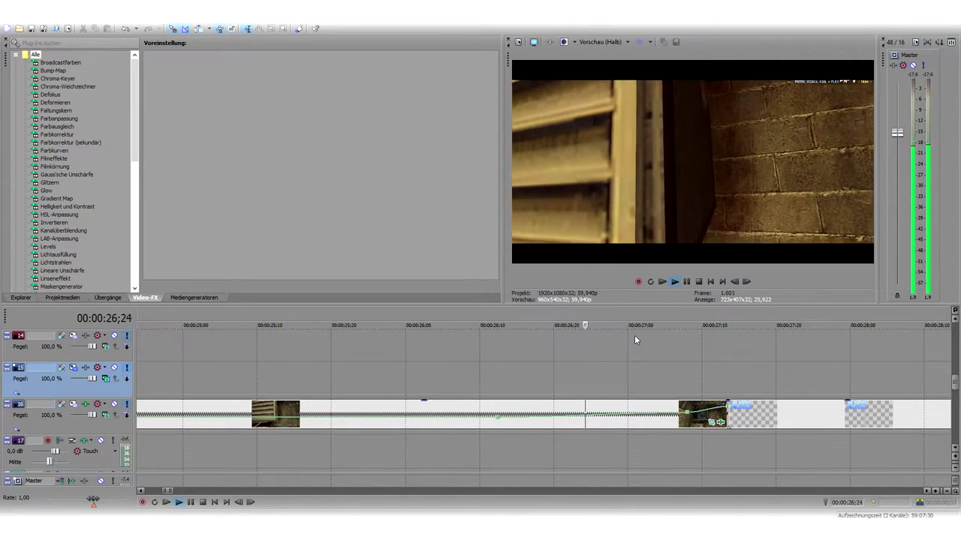
key("space")
Play the masked window transition on track 16 from 00:00:26;19, pause at 00:00:27;05 and scrub to 00:00:27;10
left_click(605, 385)
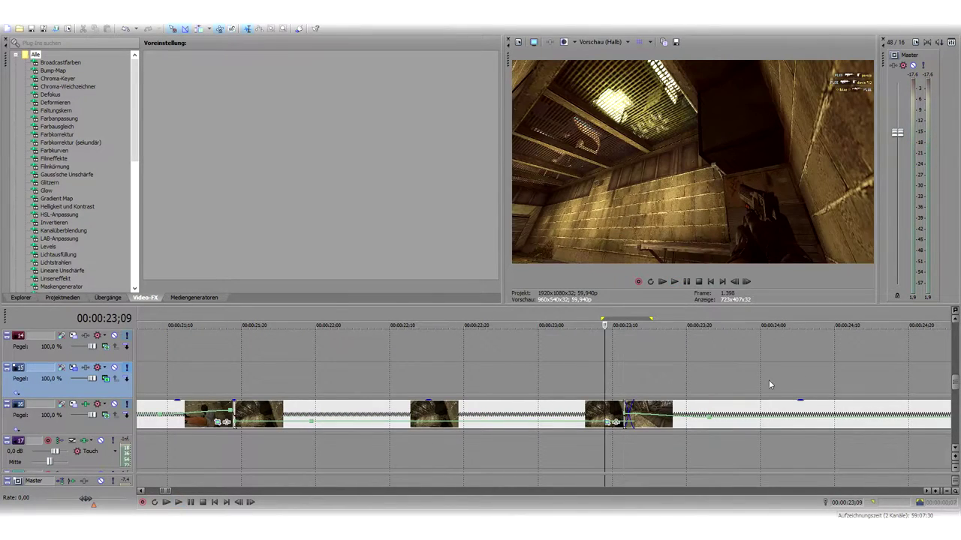
left_click(864, 377)
scroll(855, 376, "down", 3)
left_click(740, 383)
scroll(749, 385, "up", 3)
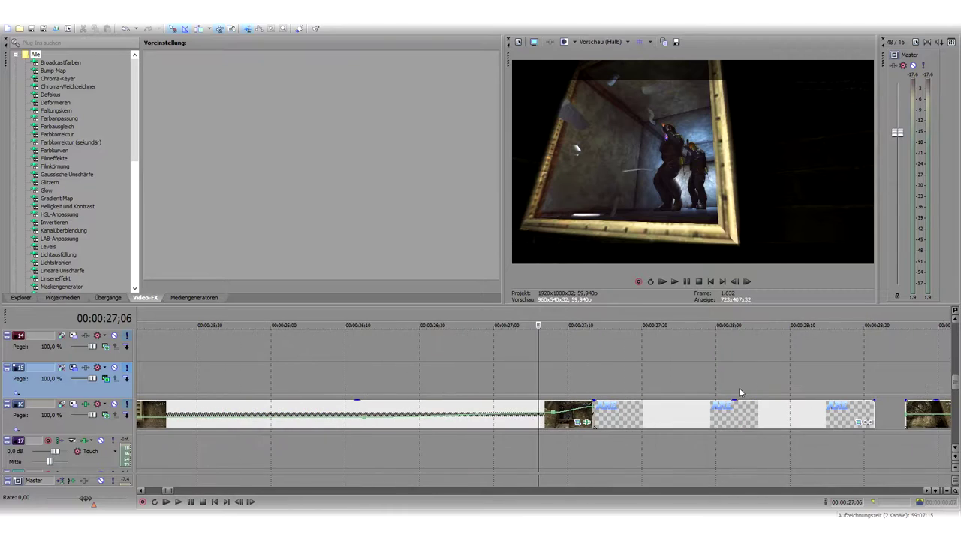
left_click(417, 375)
key("space")
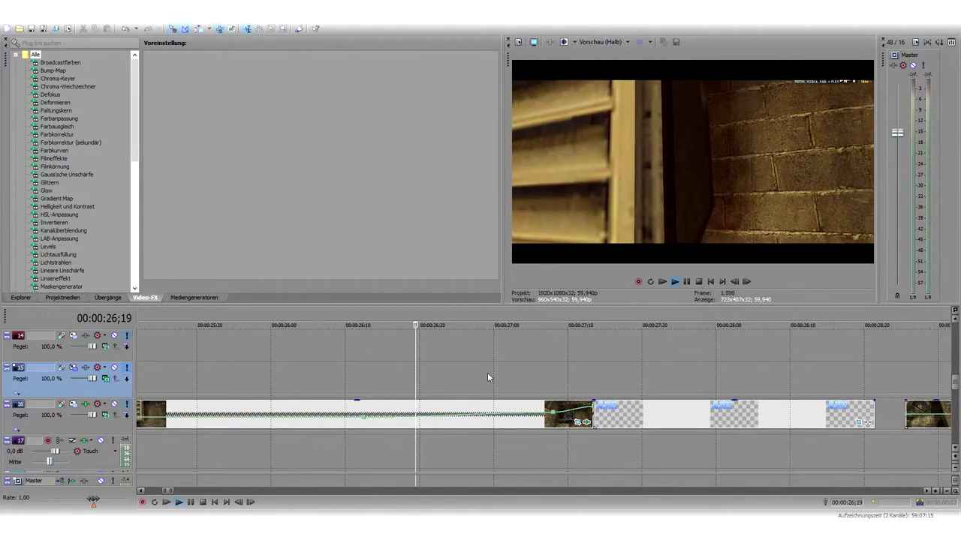
key("Return")
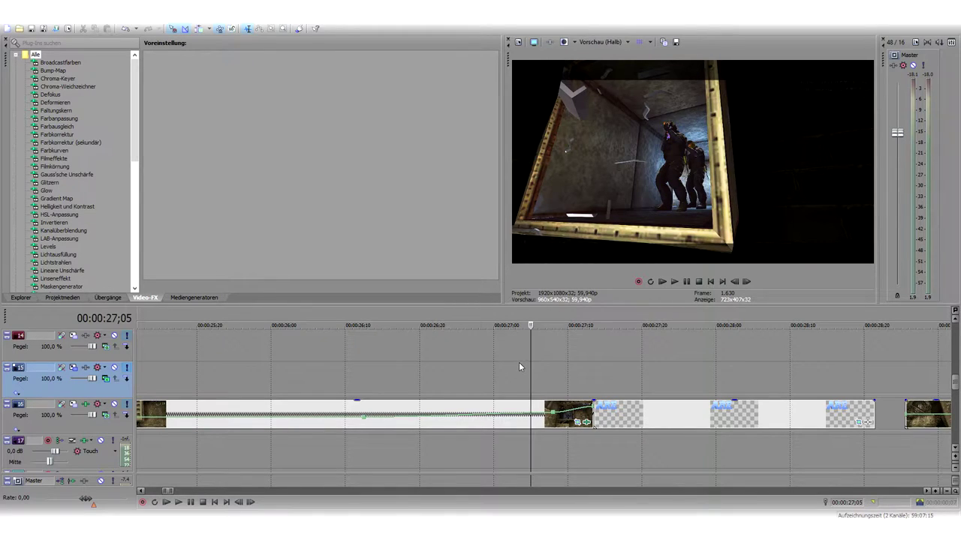
left_click_drag(517, 362, 569, 371)
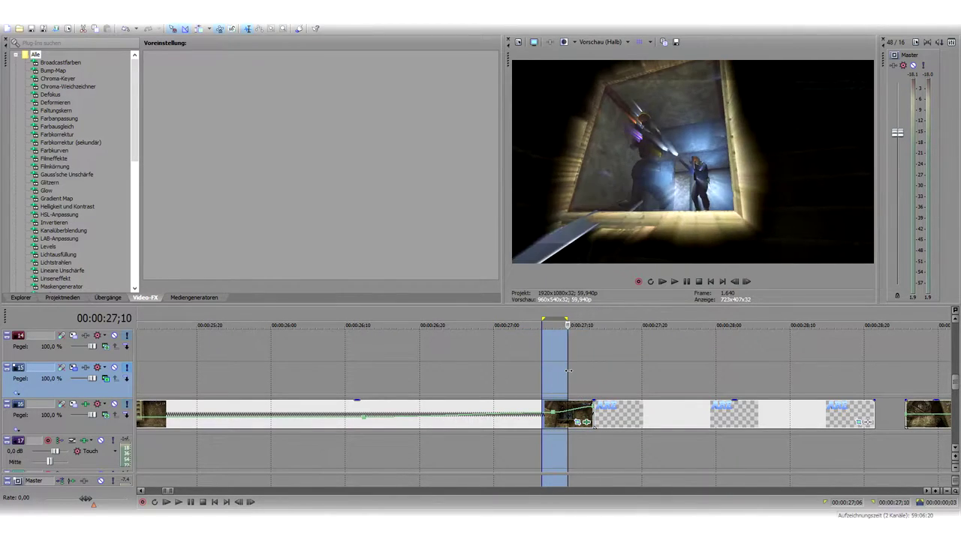
left_click(568, 371)
Open Event Pan/Crop for the track 16 clip at 00:00:27;10 and go to its first mask keyframe, near 00:00:03;19
left_click_drag(957, 384, 957, 340)
scroll(721, 409, "down", 8)
scroll(955, 342, "down", 5)
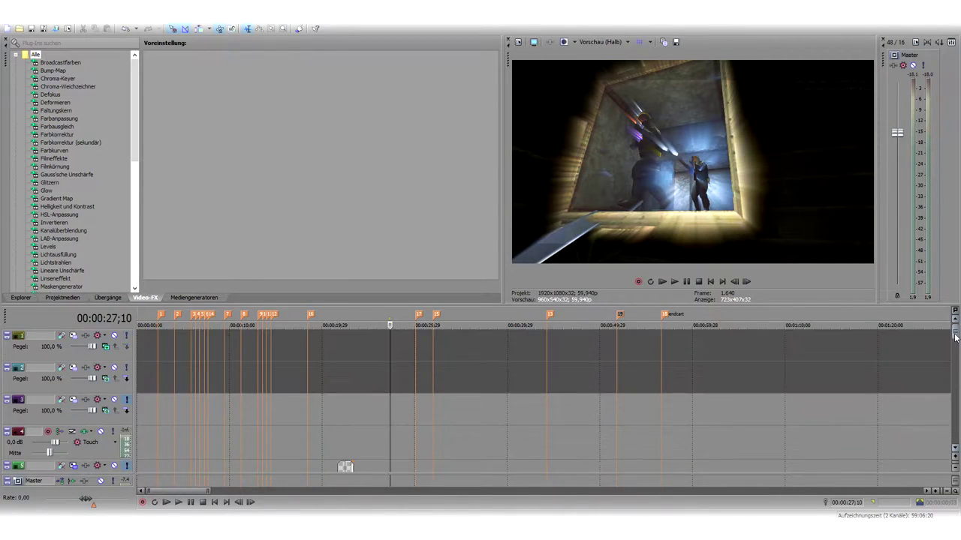
left_click_drag(960, 395, 959, 392)
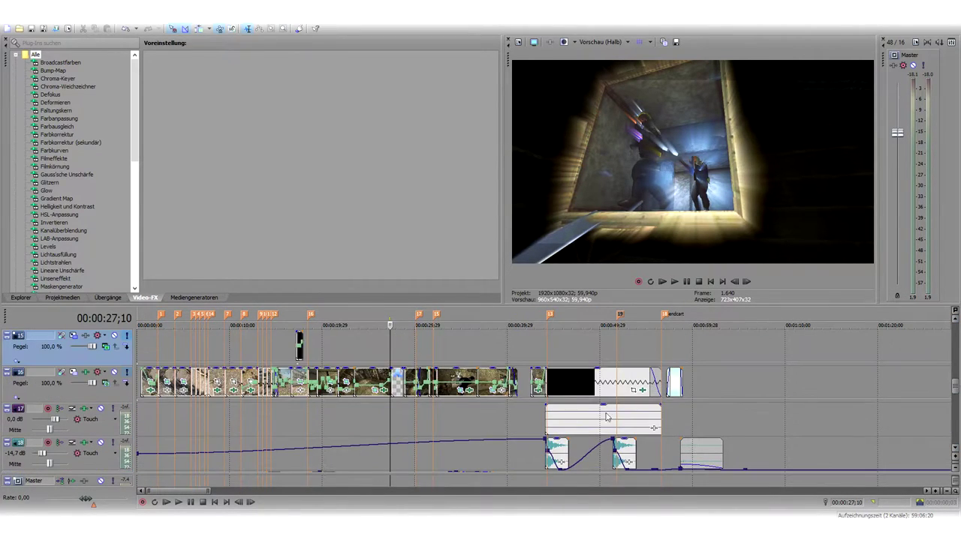
scroll(606, 417, "up", 8)
scroll(547, 394, "down", 5)
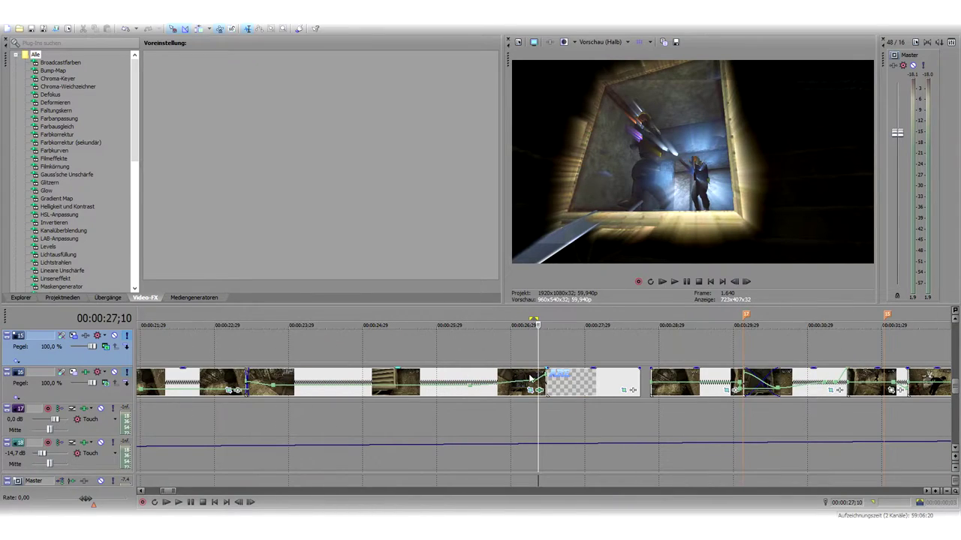
left_click(532, 391)
scroll(399, 438, "up", 6)
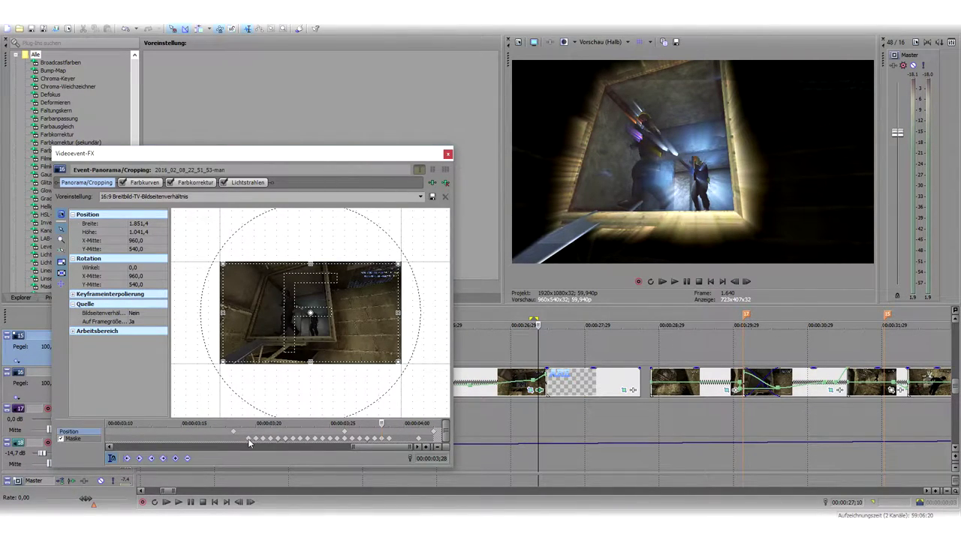
left_click(249, 440)
scroll(270, 439, "up", 3)
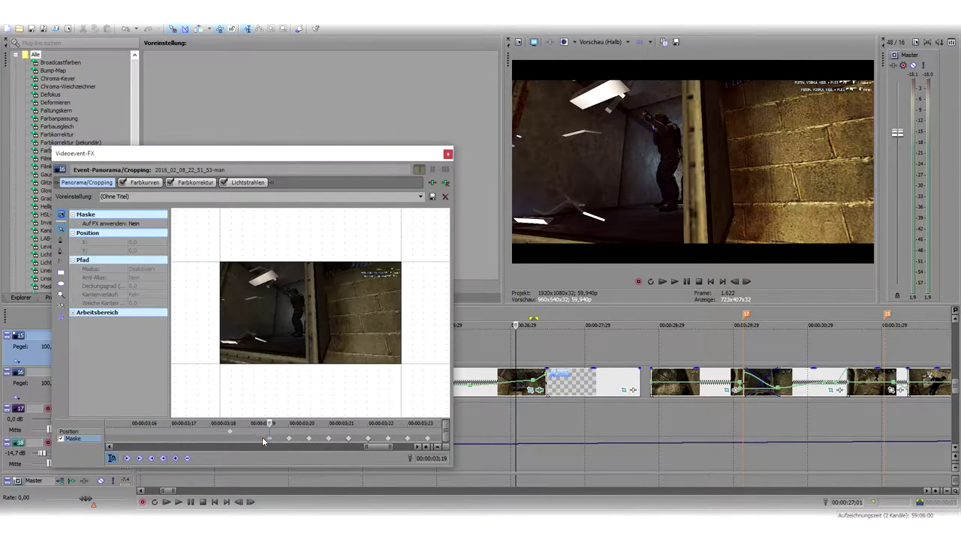
left_click(284, 438)
key("Left")
key("Left")
key("Left")
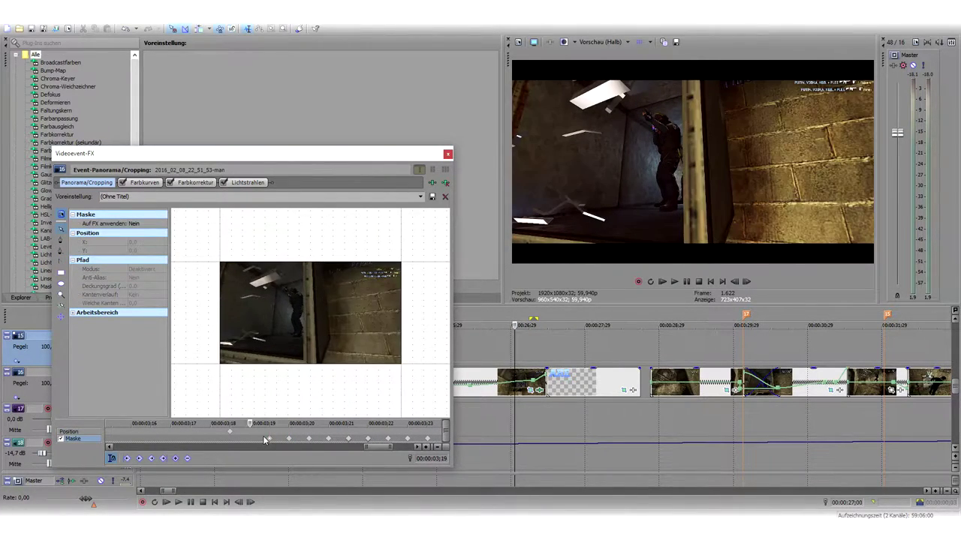
Step through the clip's mask keyframes from 00:00:03;19 to 00:00:03;25 to examine the path around the window frame
key("Right")
key("Right")
key("Right")
key("Right")
key("Right")
key("Right")
key("Right")
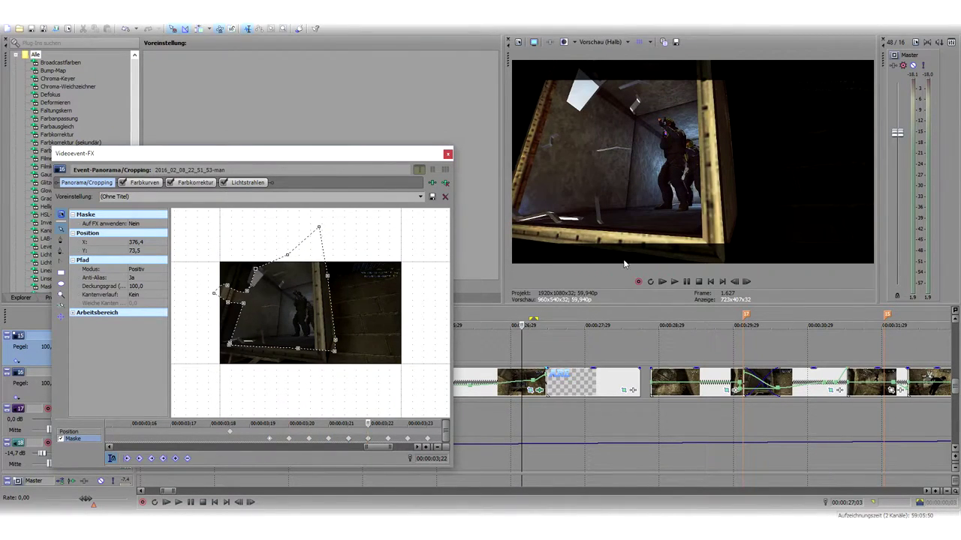
key("alt+Right")
key("alt+Right")
key("alt+Right")
key("alt+Right")
key("alt+Right")
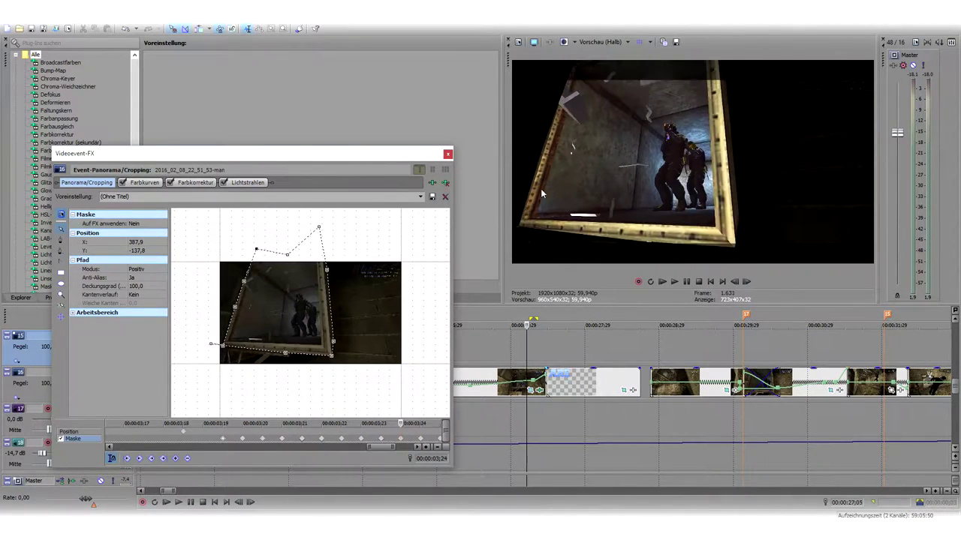
key("alt+Right")
key("alt+Right")
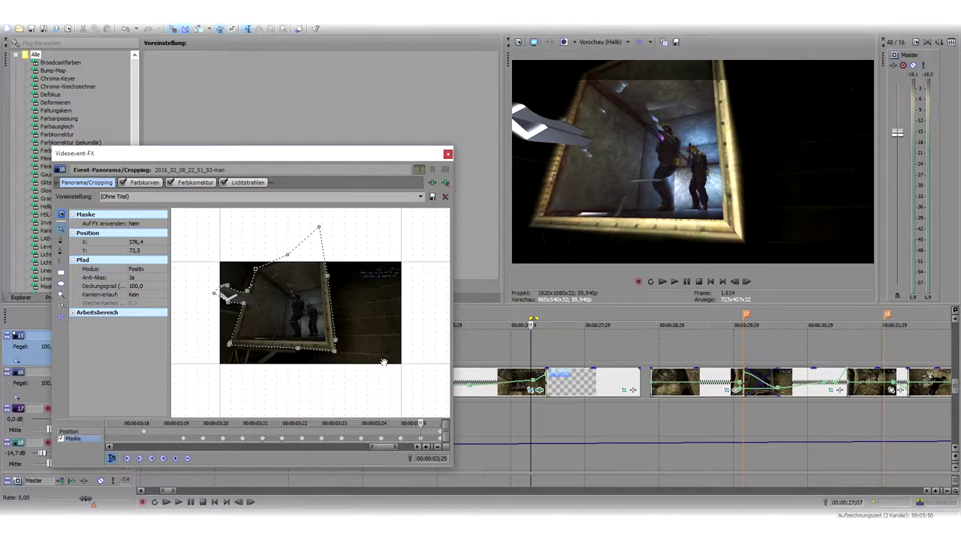
Step back and forth through the mask keyframes up to 00:00:03;28 to examine how the path includes the knife
key("alt+Right")
key("alt+Right")
key("alt+Right")
key("alt+Right")
key("alt+Left")
key("alt+Left")
key("alt+Left")
key("alt+Left")
key("alt+Left")
key("alt+Right")
key("alt+Right")
key("alt+Right")
key("alt+Right")
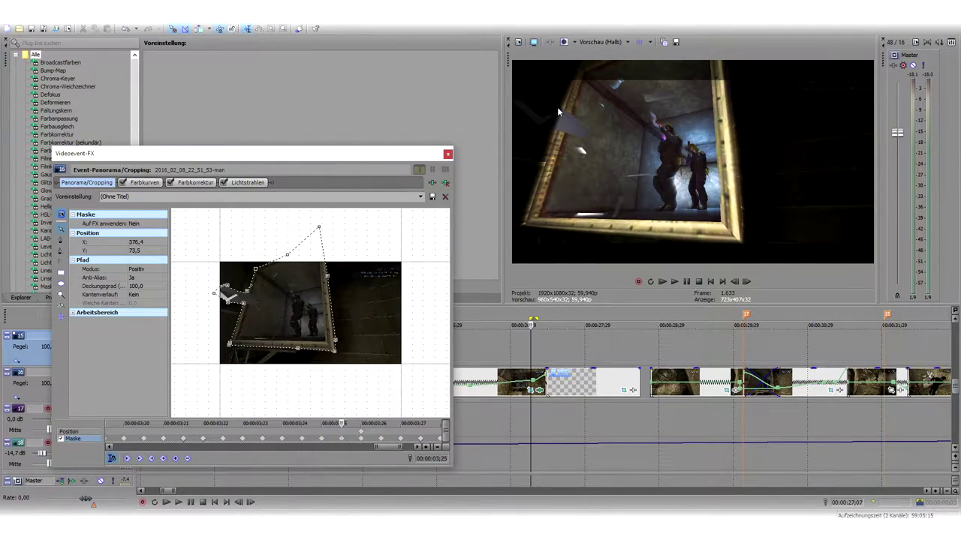
key("alt+Right")
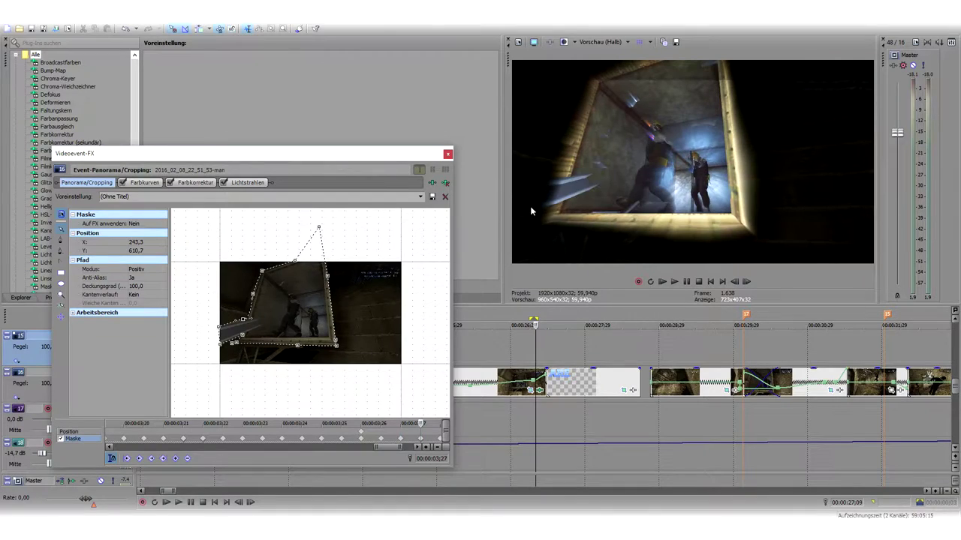
key("alt+Right")
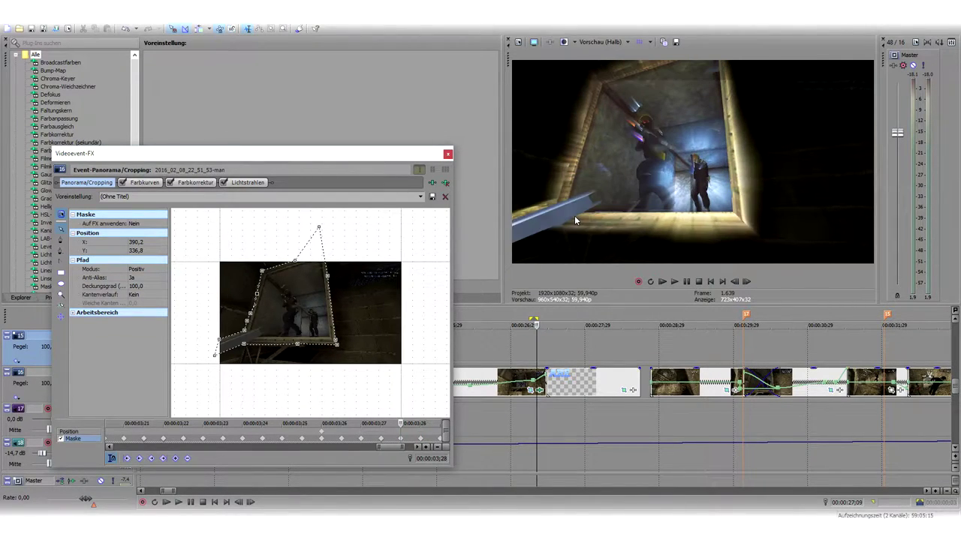
Step through the remaining mask frames to the clip's end at 00:00:04;02 and return to 00:00:03;28
scroll(555, 368, "up", 4)
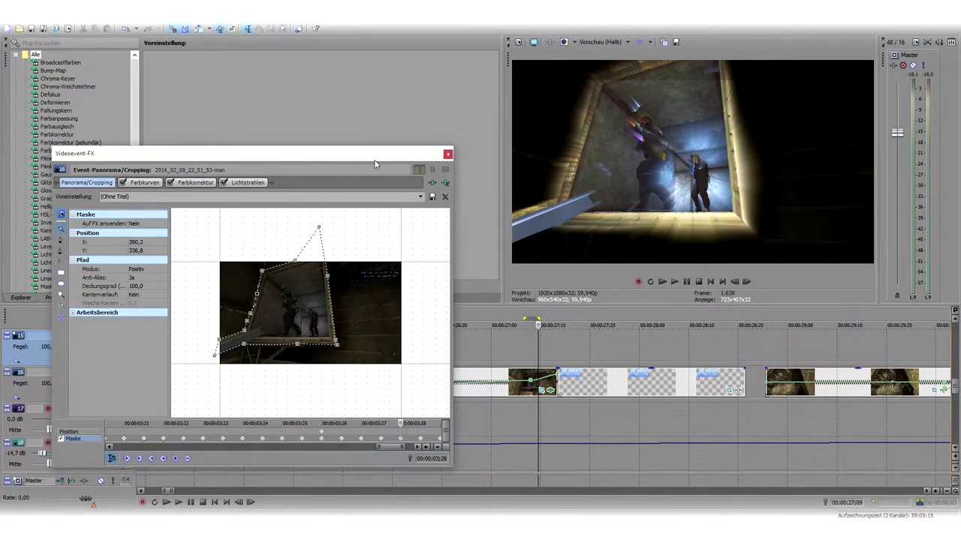
key("alt+Right")
key("alt+Right")
key("alt+Right")
key("alt+Right")
key("alt+Right")
key("alt+Right")
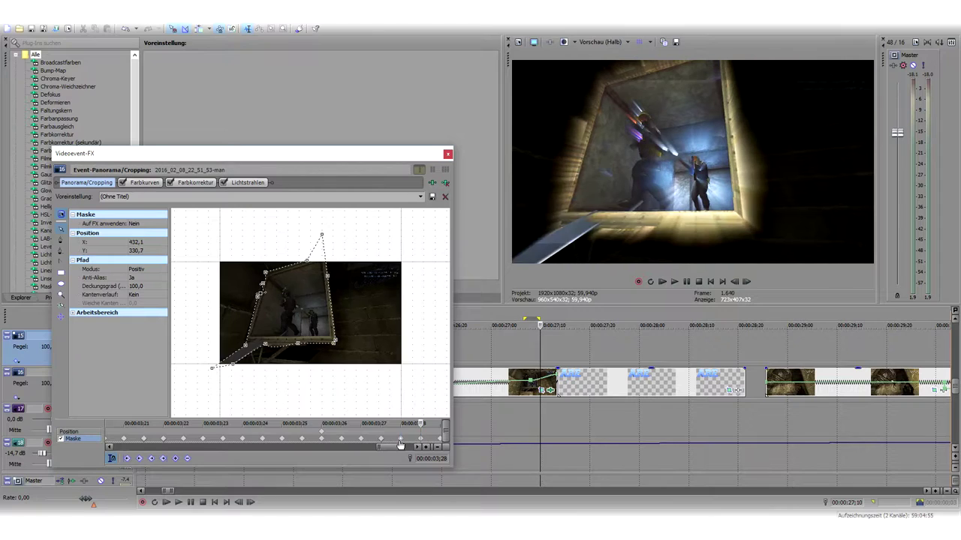
key("alt+Left")
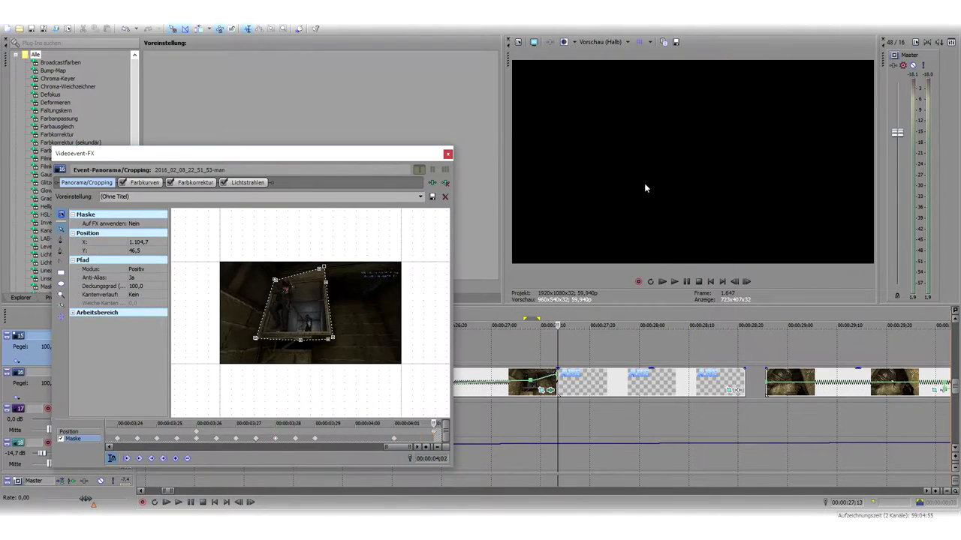
key("alt+Left")
key("alt+Left")
key("alt+Left")
key("alt+Left")
key("alt+Left")
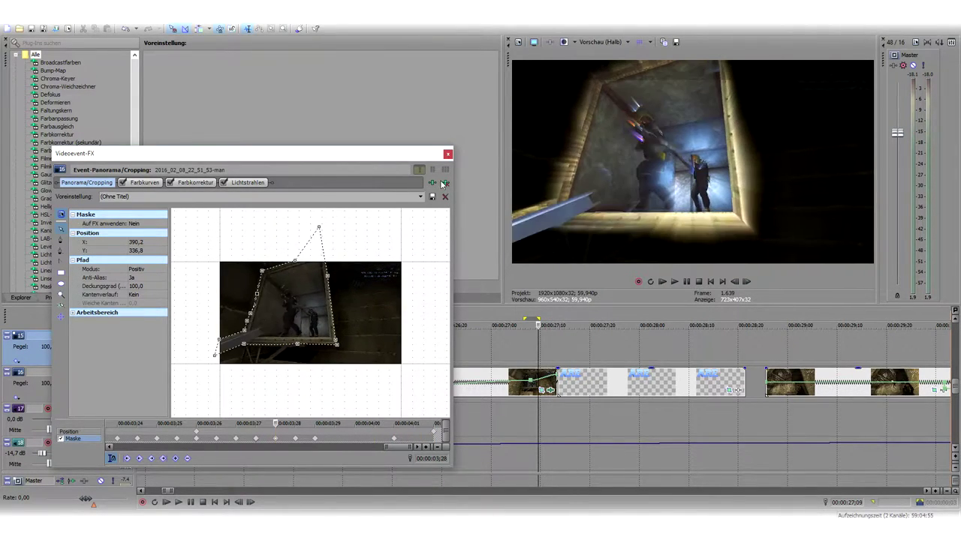
Open the masked clip's event effects and disable Farbkurven, Farbkorrektur and Lichtstrahlen, previewing the clip at 00:00:27;10
left_click(448, 155)
left_click(550, 390)
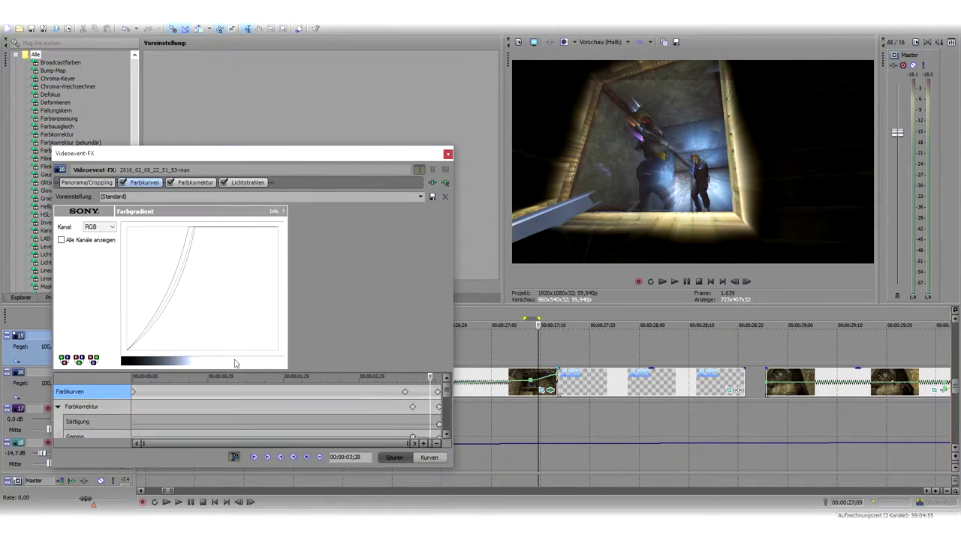
left_click(123, 184)
left_click(123, 184)
left_click(122, 184)
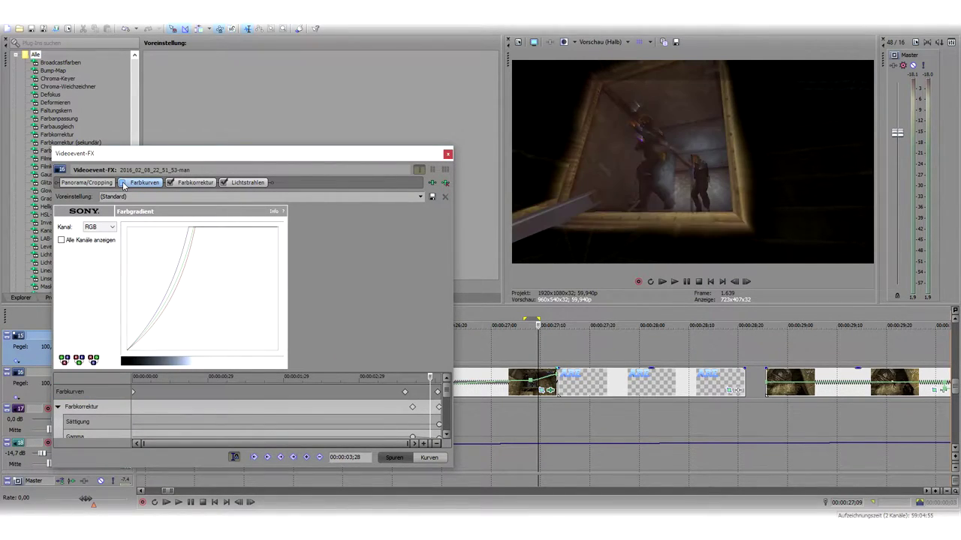
left_click(171, 183)
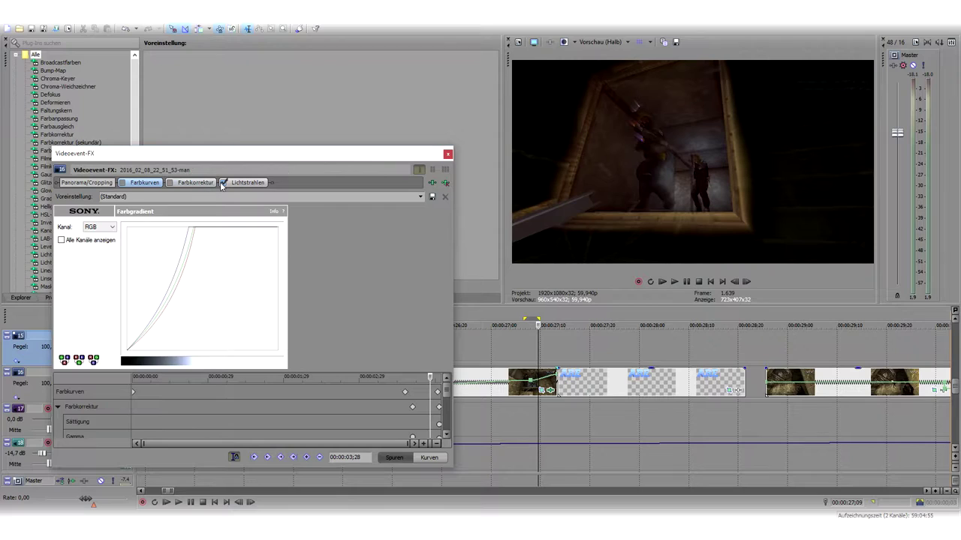
left_click(543, 387)
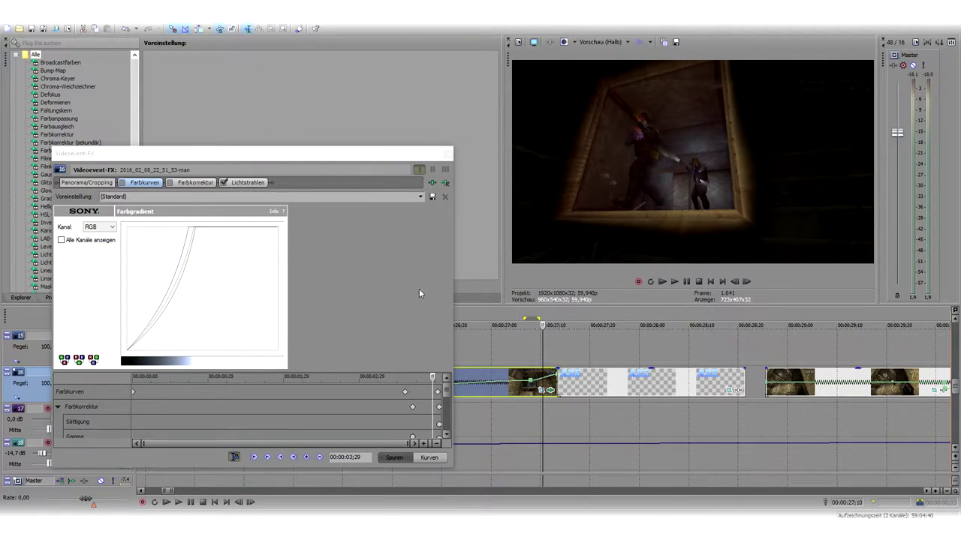
left_click(224, 183)
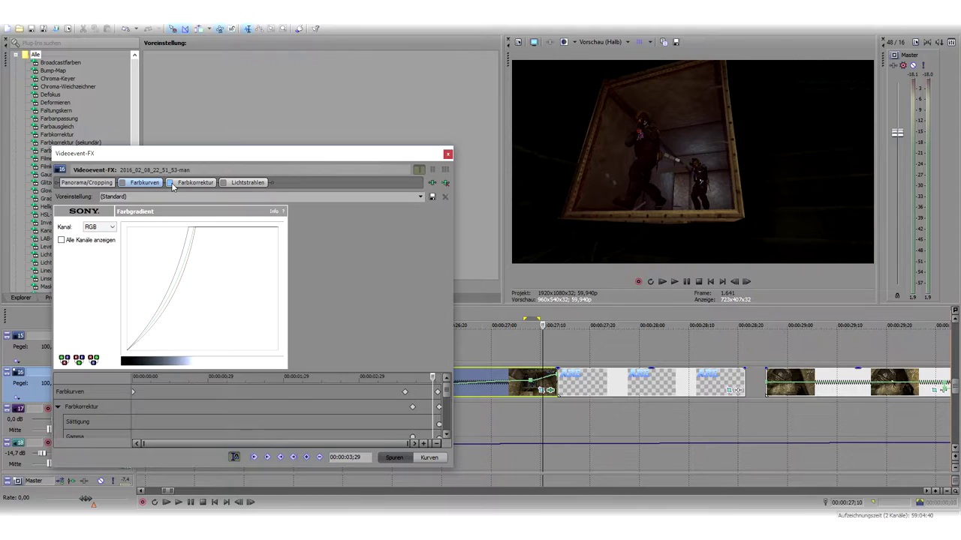
Re-enable Farbkurven, comparing the clip with and without it, and check the effect keyframes around 00:00:03;20 and 00:00:04;01
left_click(122, 183)
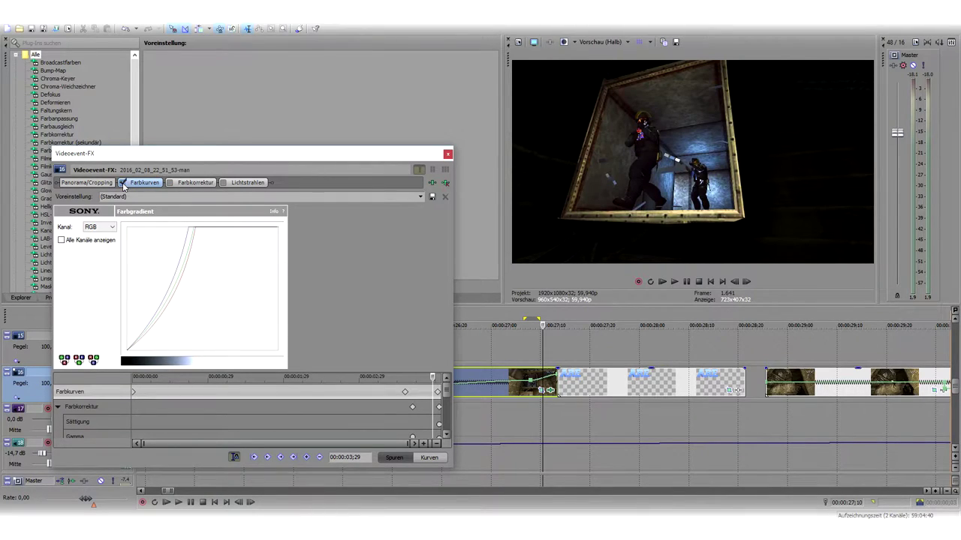
left_click(122, 183)
left_click(122, 184)
scroll(449, 406, "down", 3)
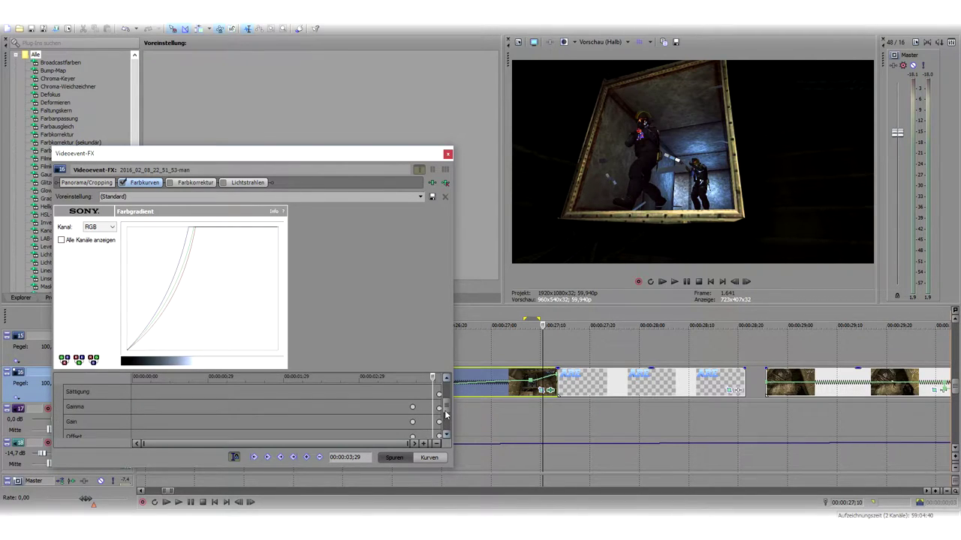
left_click_drag(447, 422, 448, 403)
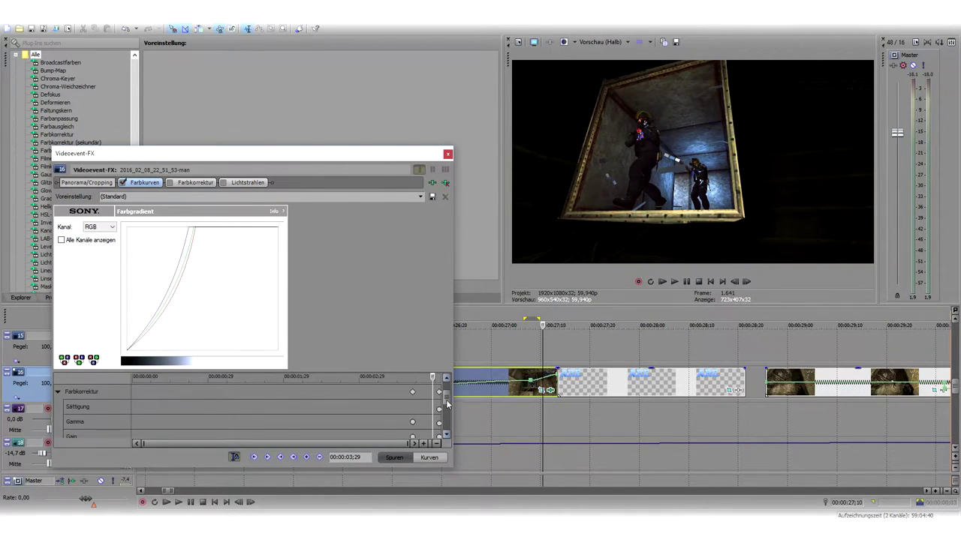
left_click(412, 419)
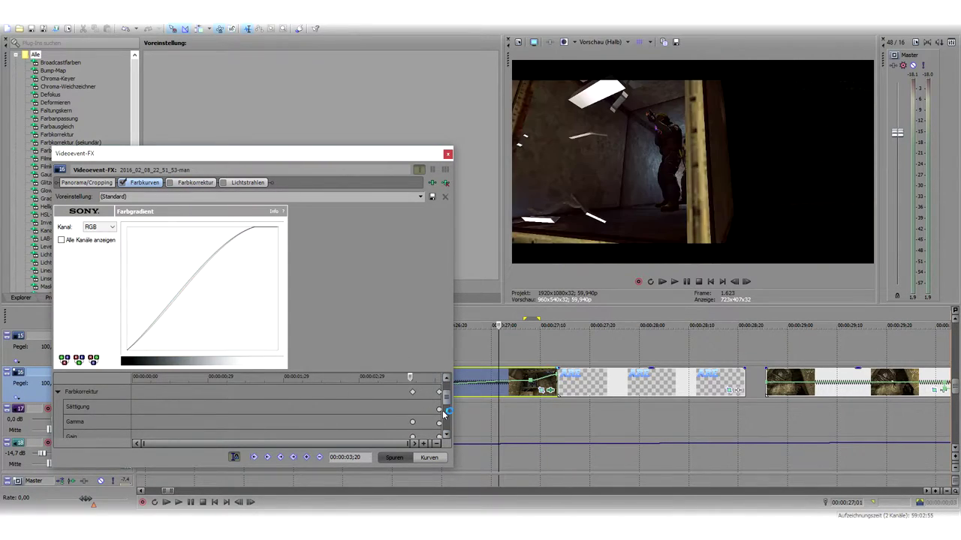
left_click(440, 409)
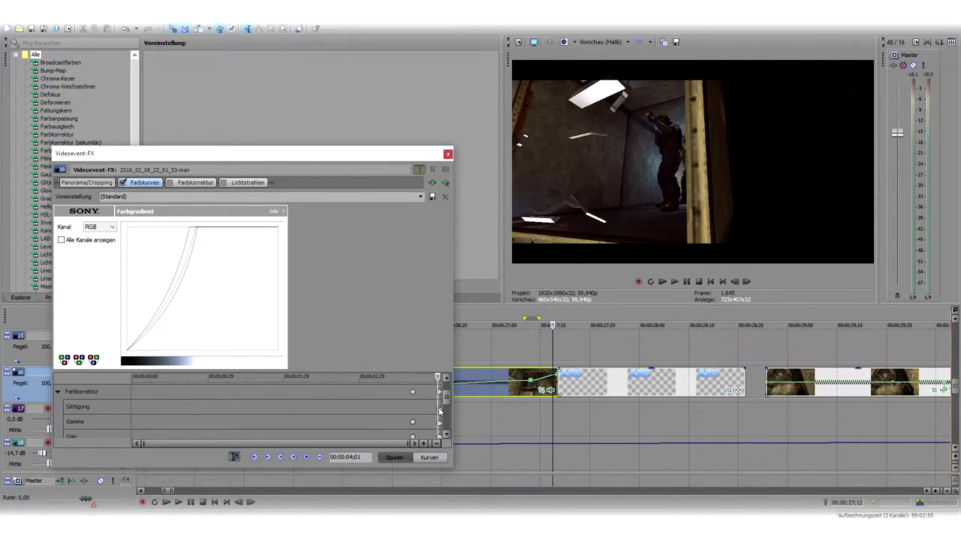
Re-enable Farbkorrektur and Lichtstrahlen on the masked clip at 00:00:04;01
left_click(184, 184)
left_click(169, 183)
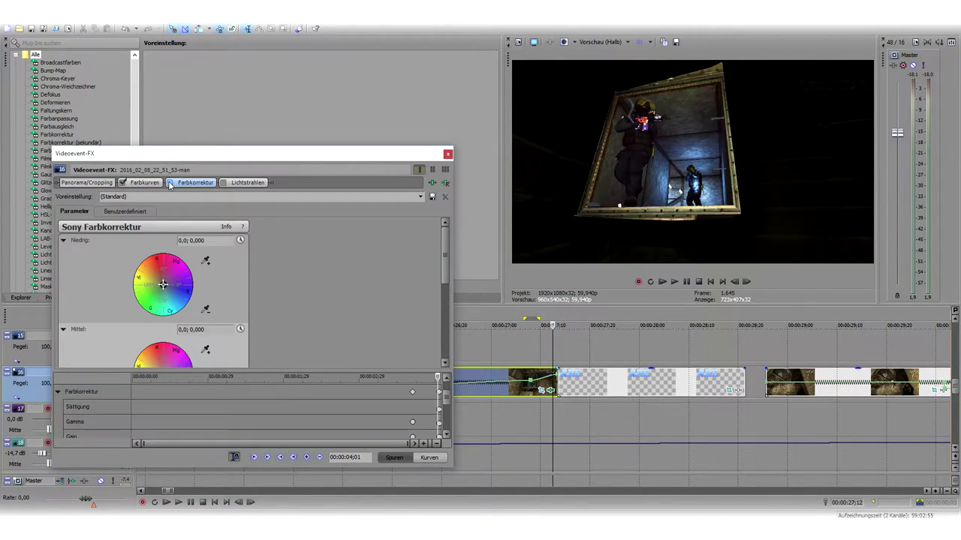
left_click(246, 183)
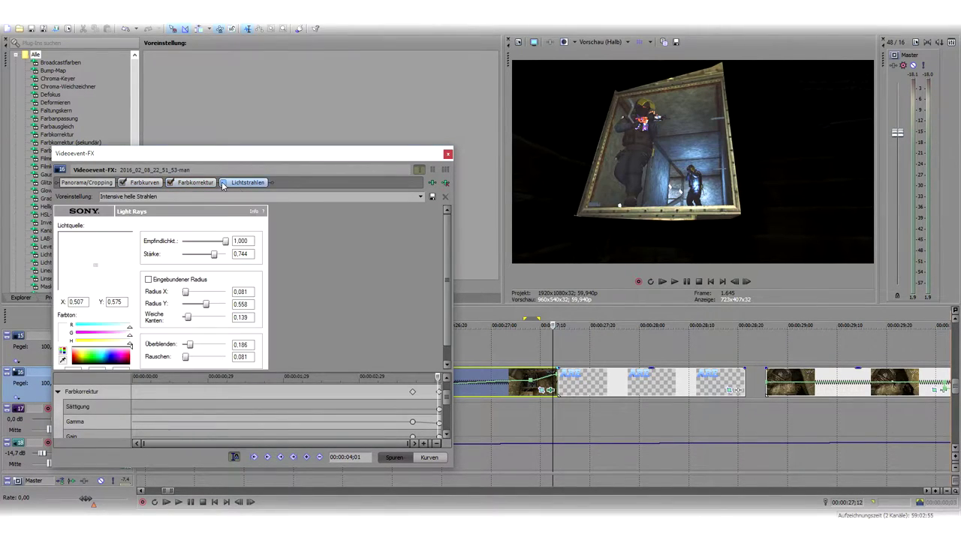
left_click(223, 183)
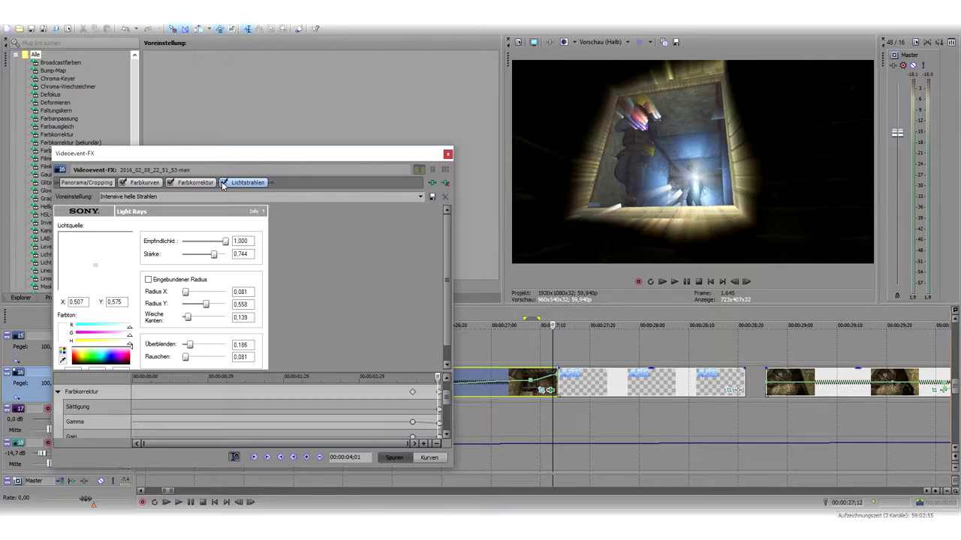
Scrub across the last effect keyframes to preview the combined effects, and close the clip's event effects
left_click(421, 407)
left_click_drag(413, 379, 439, 383)
left_click(550, 358)
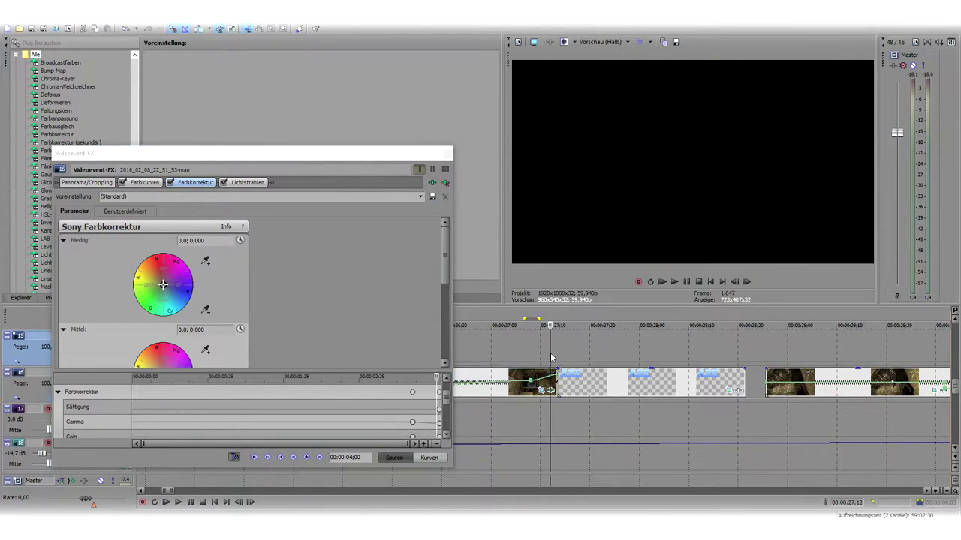
left_click(448, 154)
Select the music event starting at 00:00:27;09 on track 26 and replay it to check its sync with the text
scroll(551, 390, "down", 8)
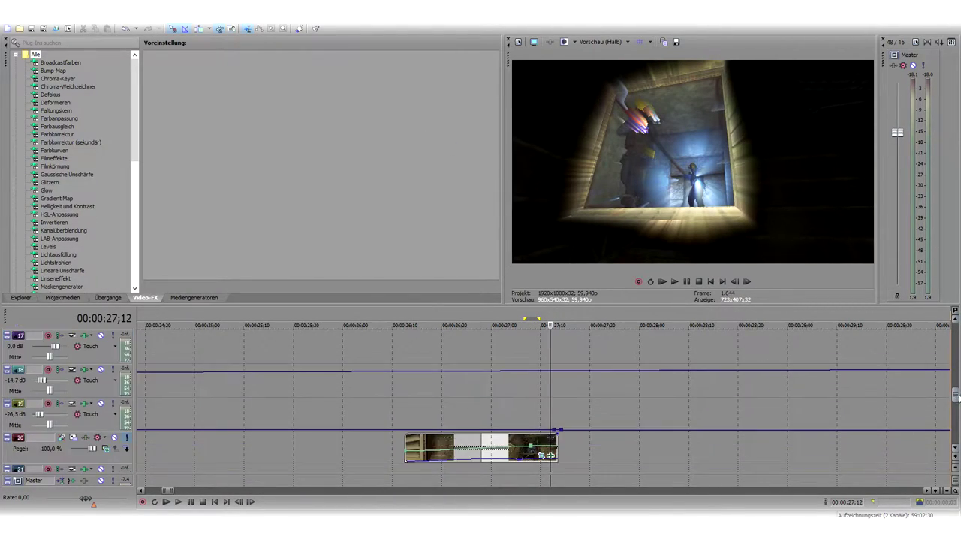
left_click(534, 449)
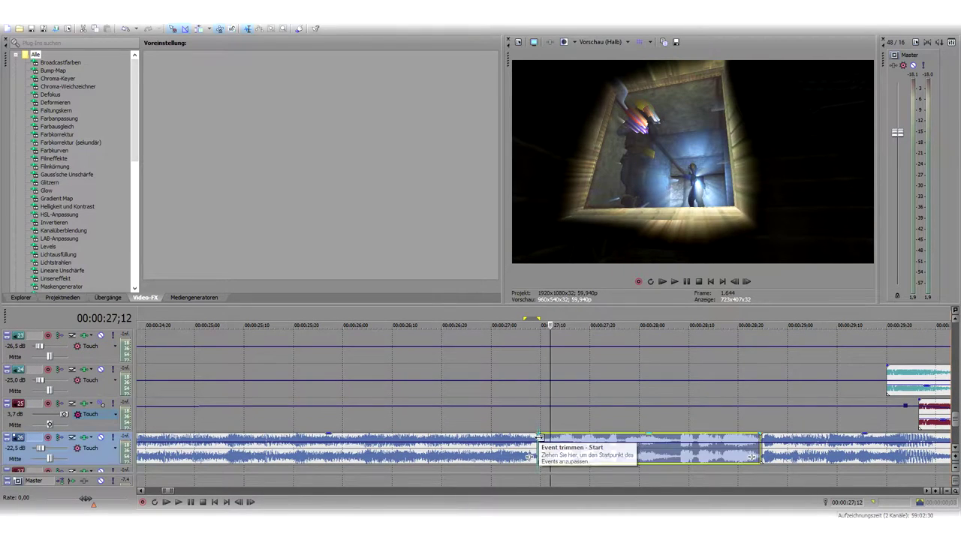
key("space")
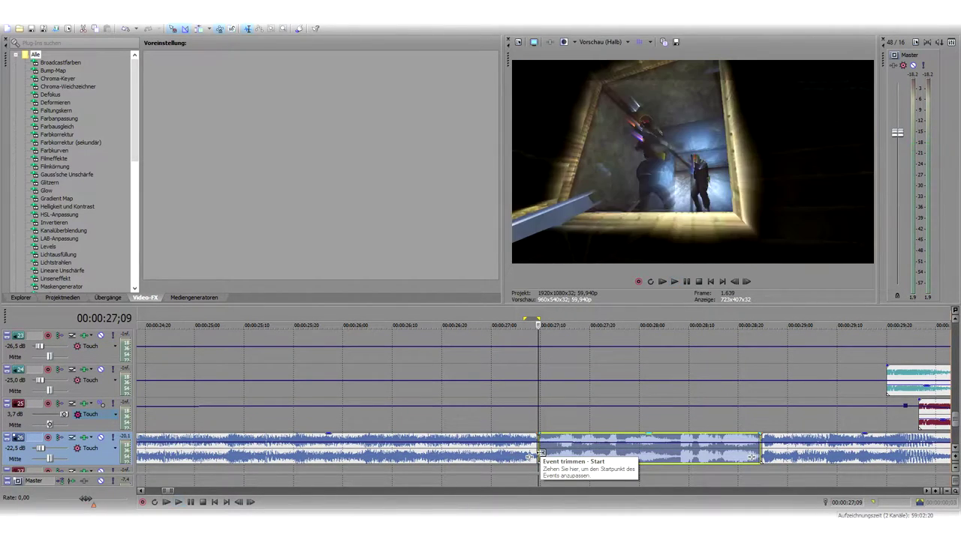
key("space")
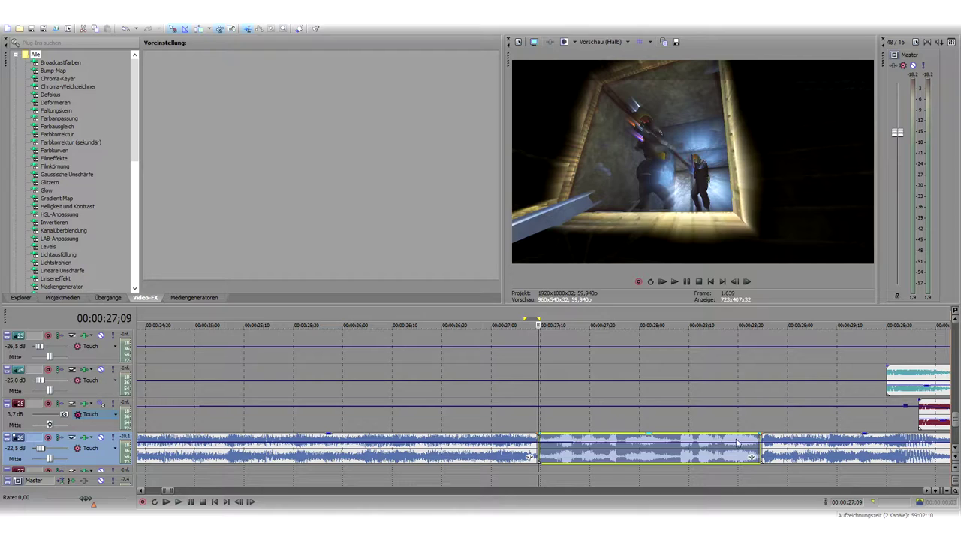
key("space")
key("space")
key("space")
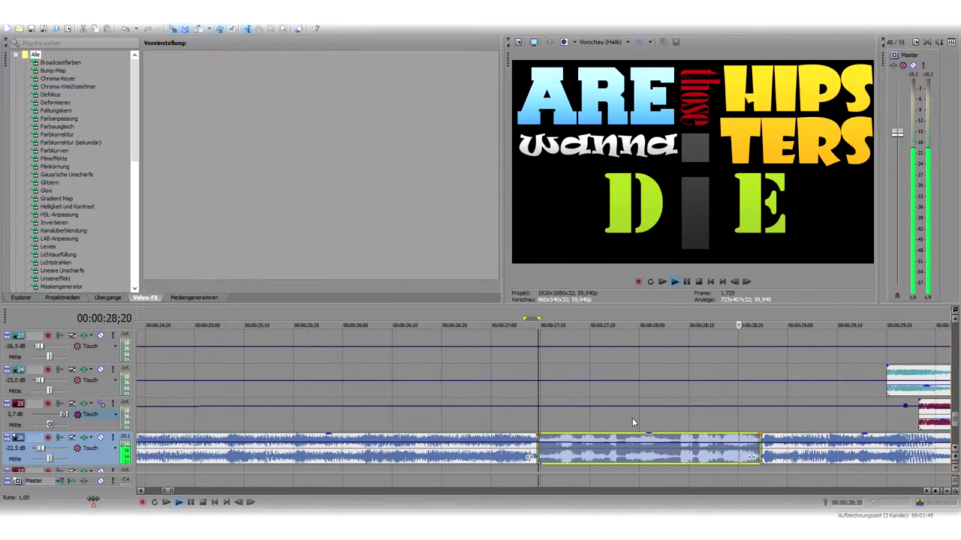
key("Return")
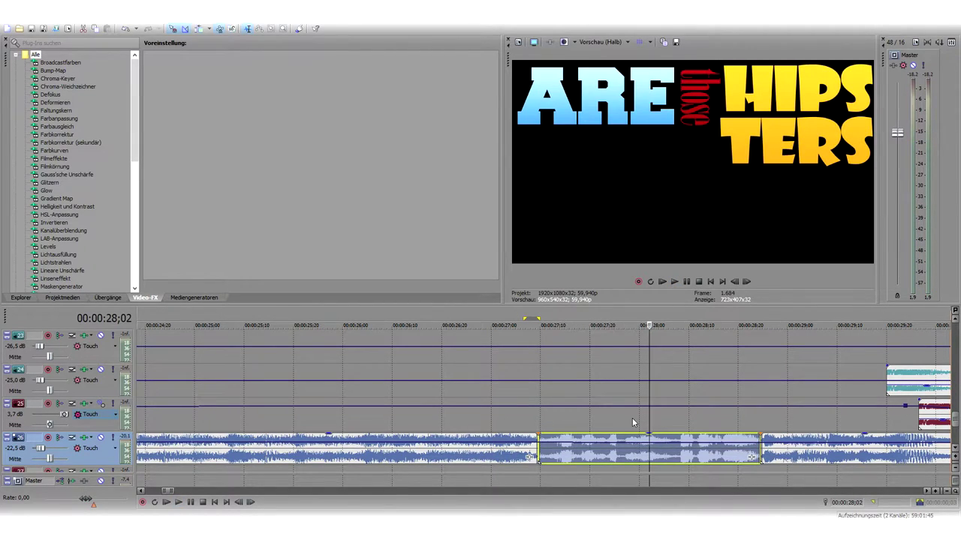
key("space")
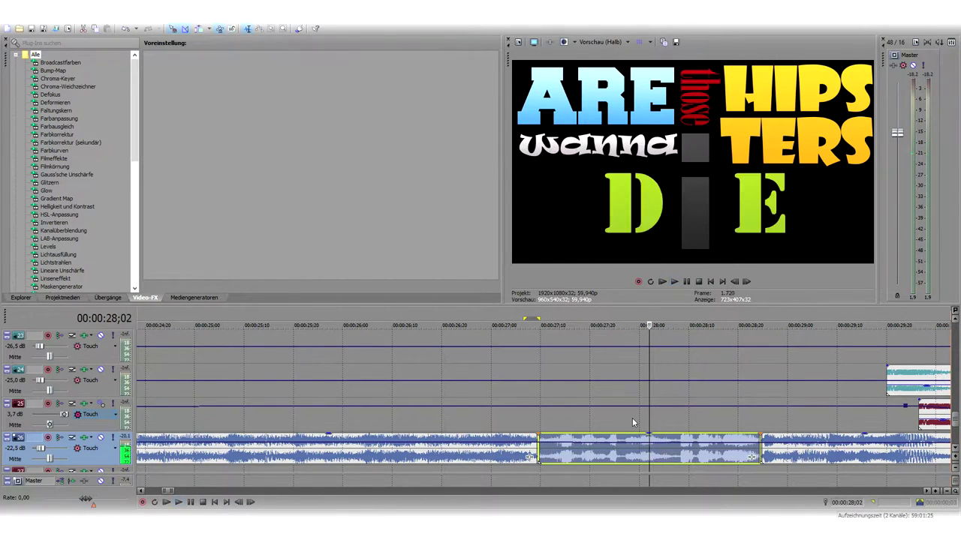
key("space")
Replay the music transition from 00:00:26;19 into the gameplay and mark the range from 00:00:27;09 to 00:00:27;14
left_click_drag(721, 415, 600, 396)
left_click(437, 385)
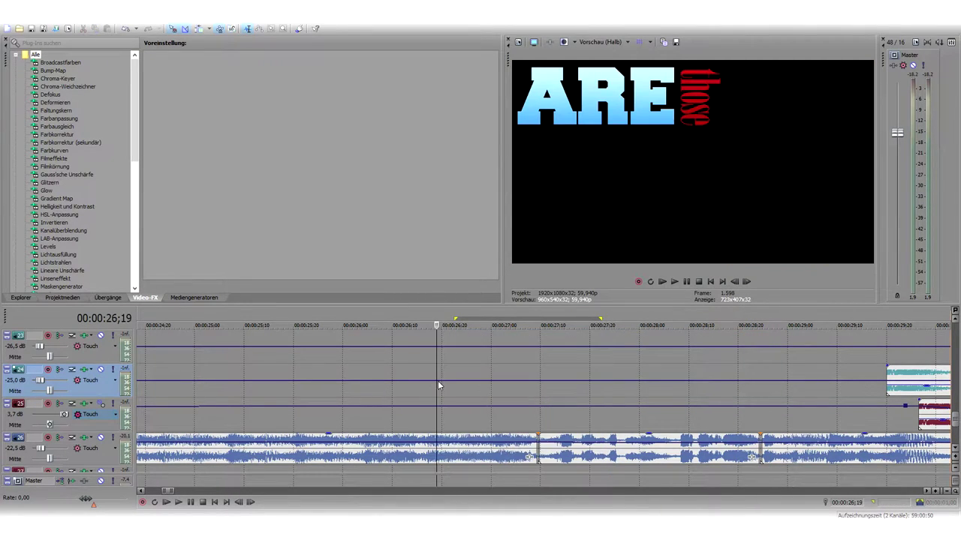
key("space")
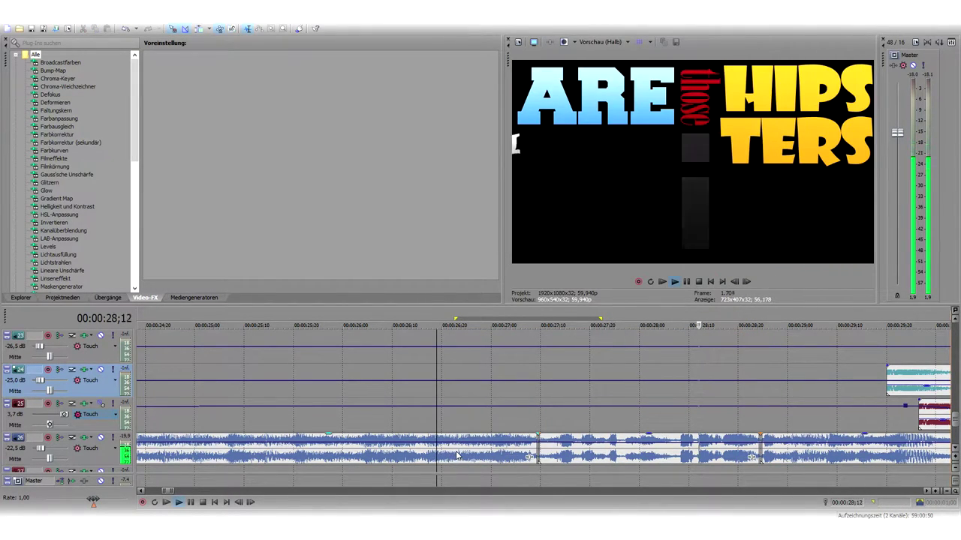
key("space")
key("space")
key("space")
key("space")
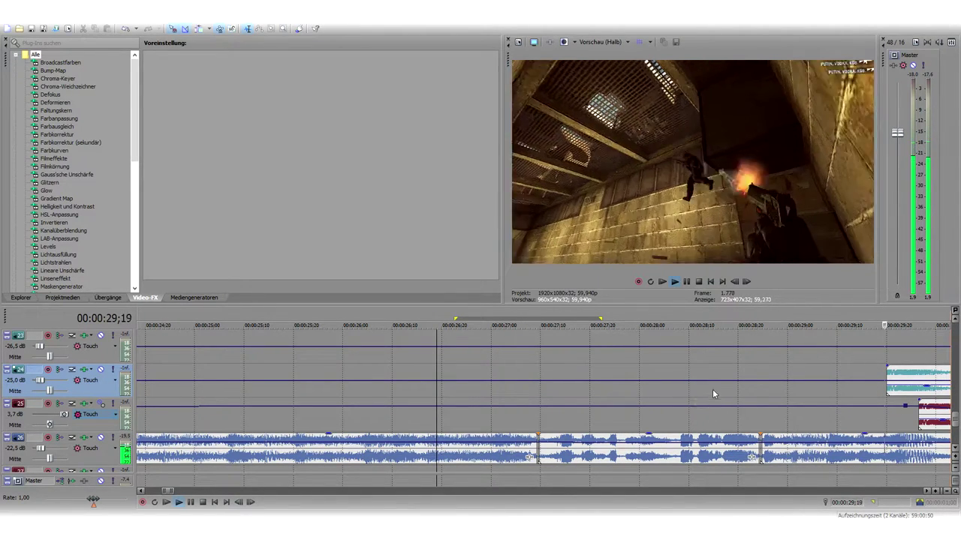
key("space")
left_click(713, 393)
left_click_drag(538, 394, 560, 389)
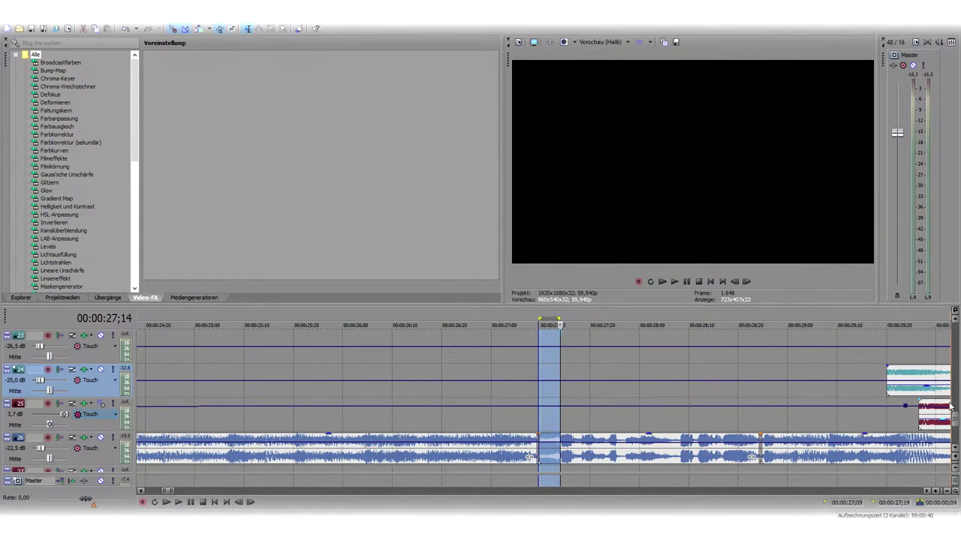
Return to the text tracks and mark the range of the text events from 00:00:27;18 to 00:00:28;21
left_click(958, 405)
left_click_drag(959, 406, 956, 365)
scroll(758, 389, "down", 3)
scroll(953, 379, "down", 2)
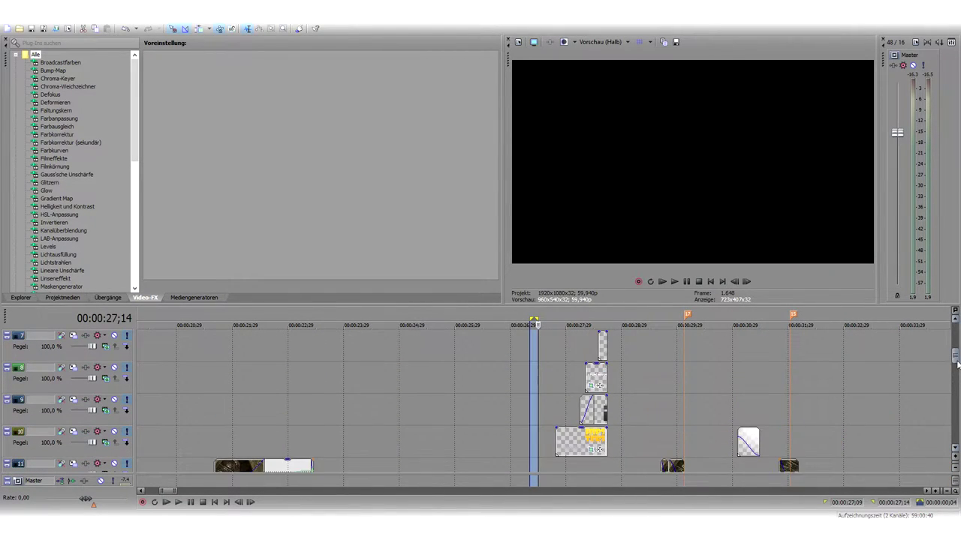
left_click(555, 380)
left_click_drag(579, 374, 610, 383)
key("space")
scroll(715, 403, "up", 5)
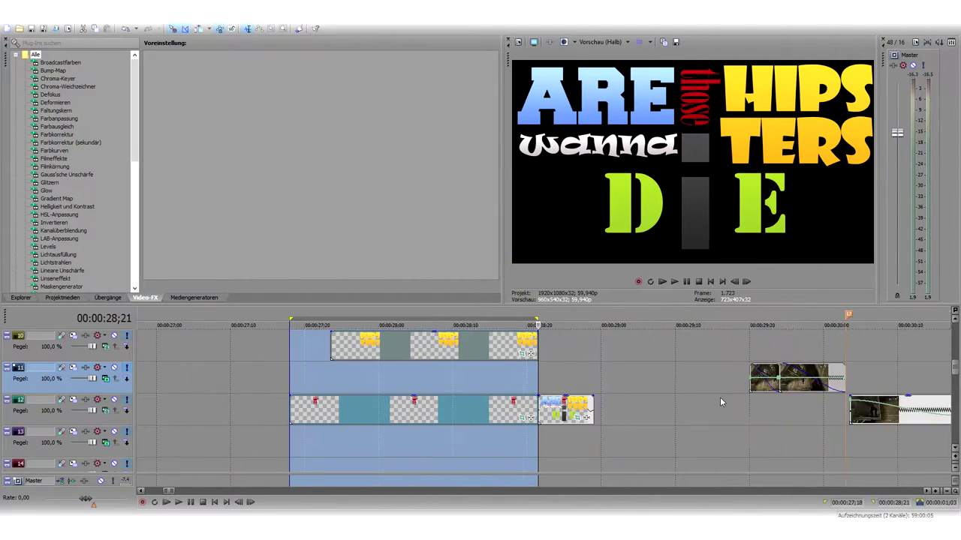
Clear the marked range and step around 00:00:28;21 to examine where the separate text events end across the tracks
left_click_drag(955, 368, 954, 392)
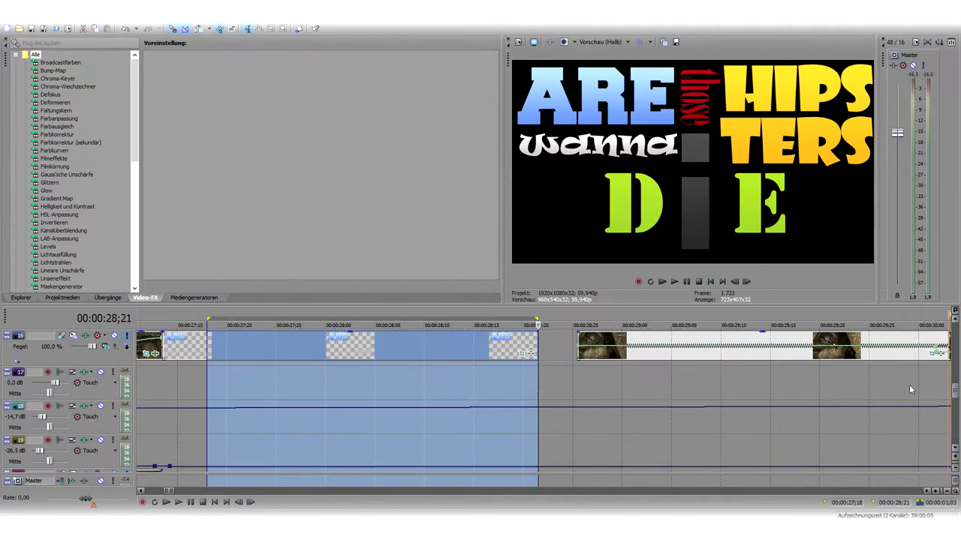
key("Right")
key("Right")
key("Right")
key("Left")
key("Left")
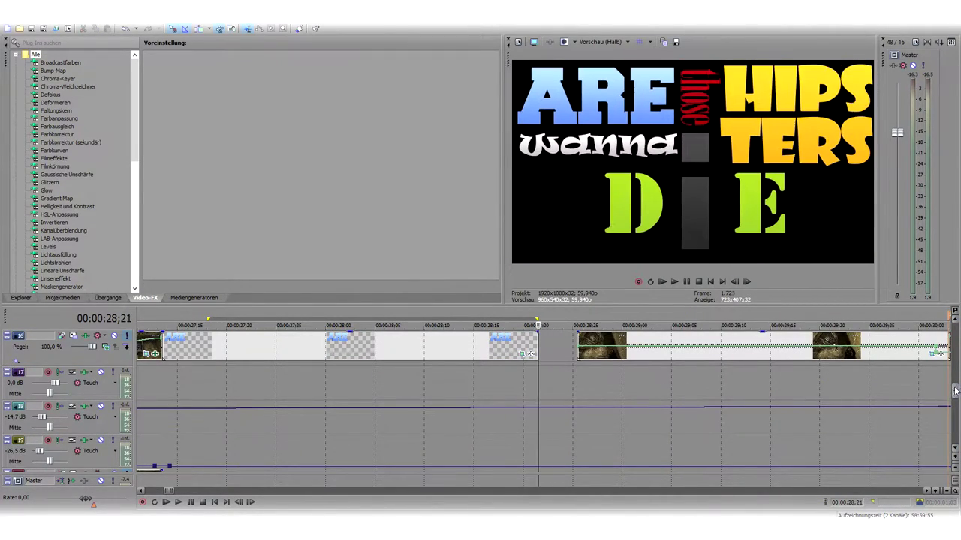
scroll(956, 366, "up", 6)
scroll(957, 368, "down", 1)
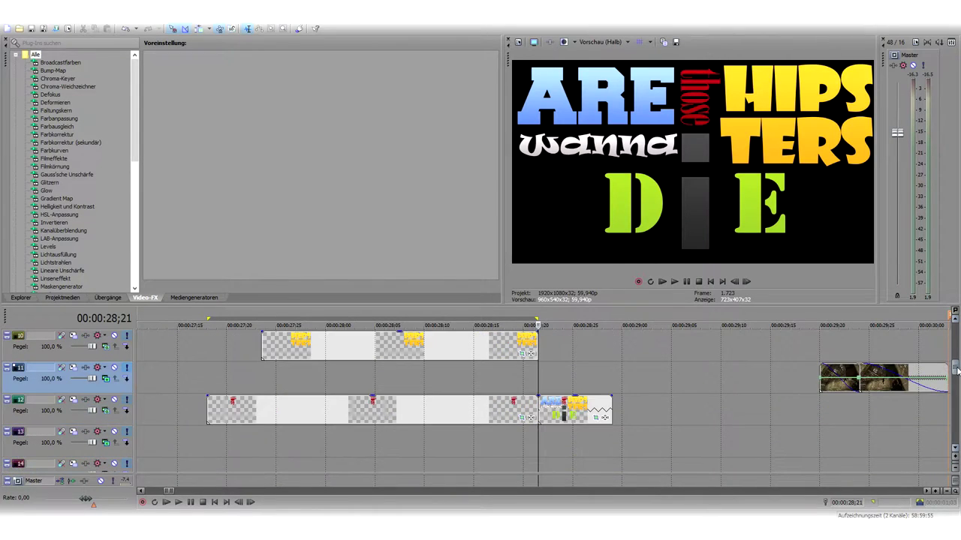
Compare the frames on both sides of the 00:00:28;21 cut between the separate text events and the combined text event
left_click(503, 392)
left_click(514, 345)
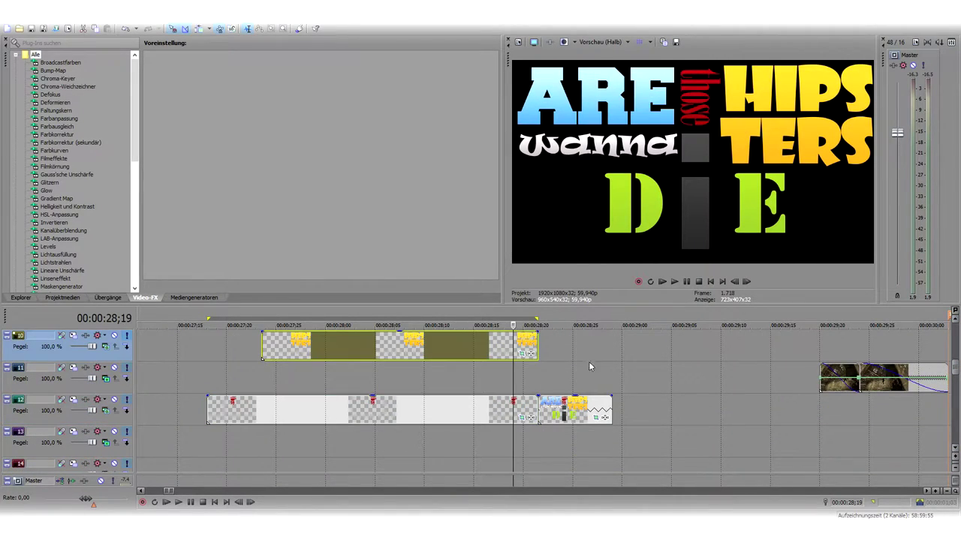
left_click(544, 415)
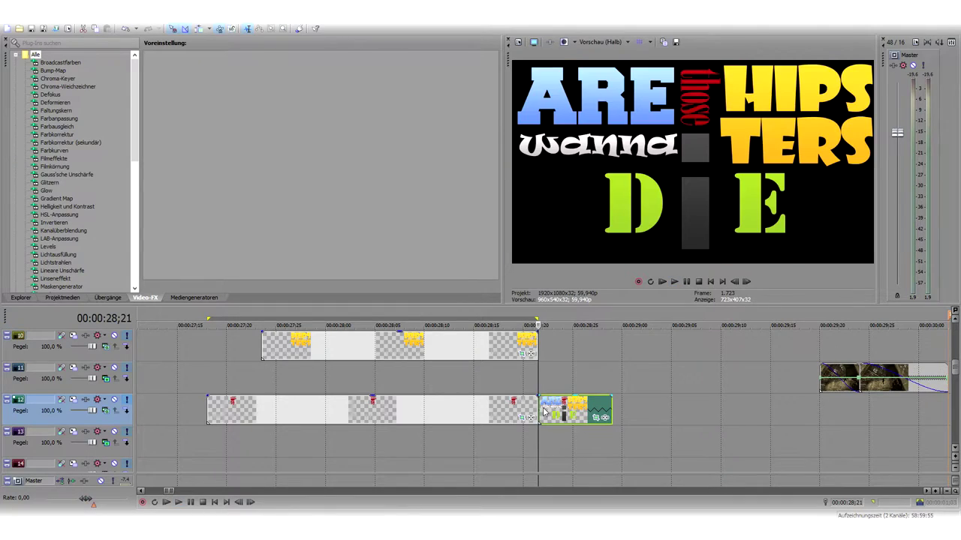
left_click(531, 408)
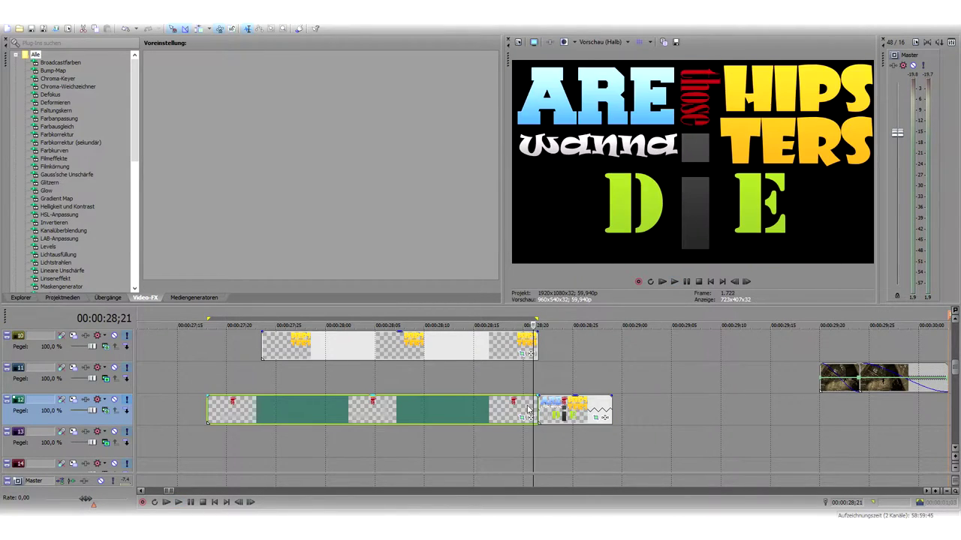
key("Right")
key("Left")
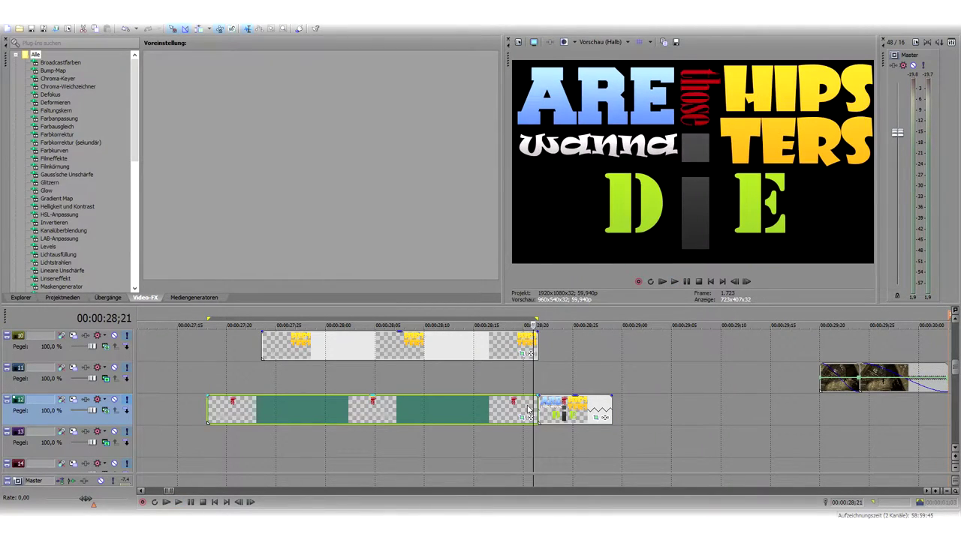
key("Right")
key("Left")
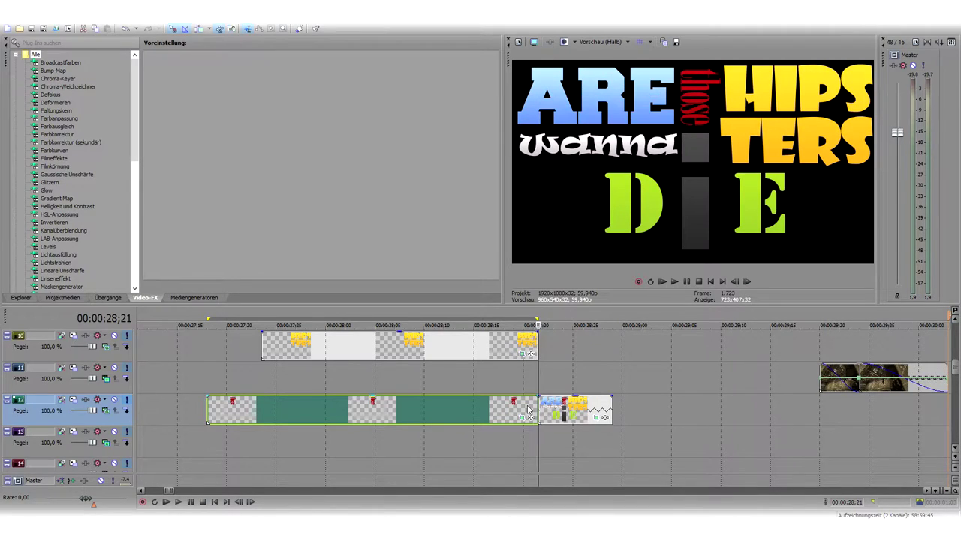
Scrub the combined text event on track 12 between 00:00:28;24 and 00:00:28;21 to examine its zoom
left_click(578, 409)
key("space")
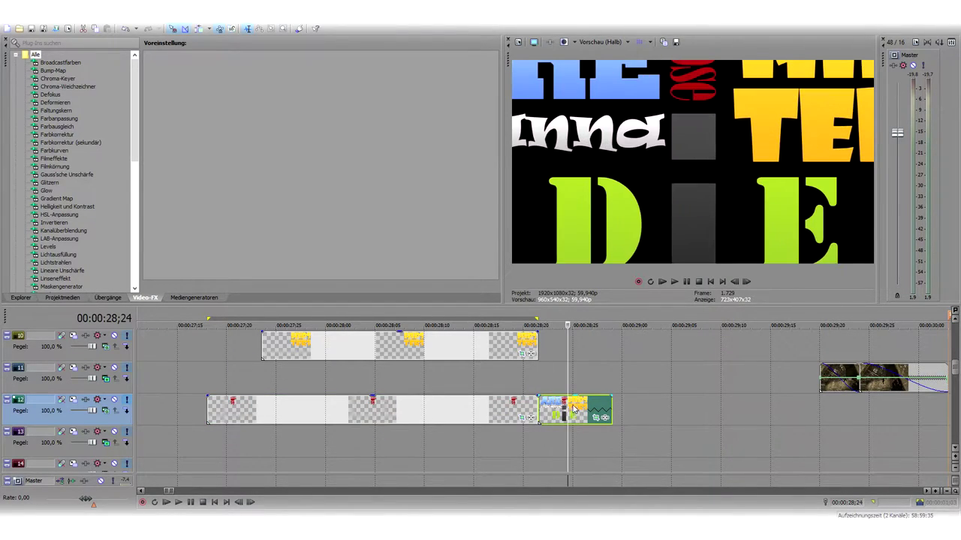
key("space")
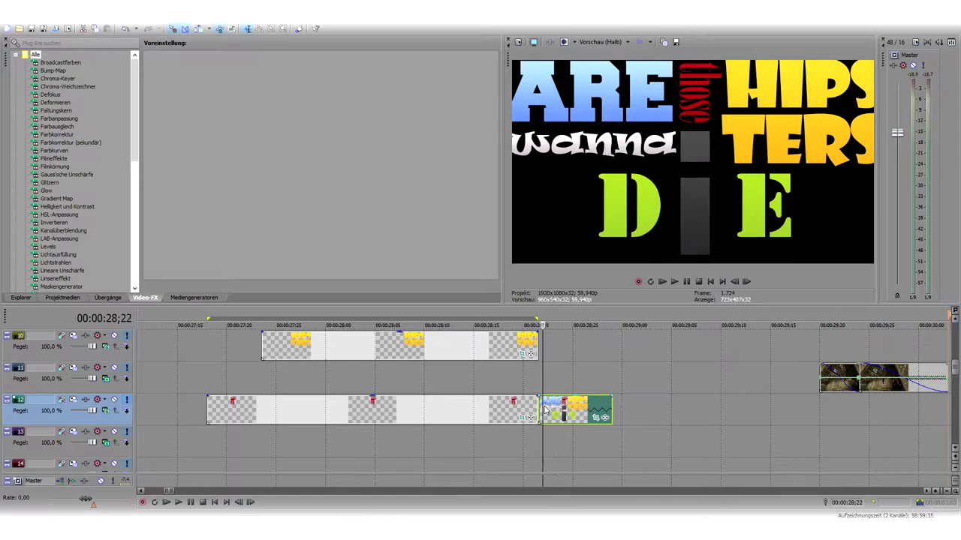
key("Left")
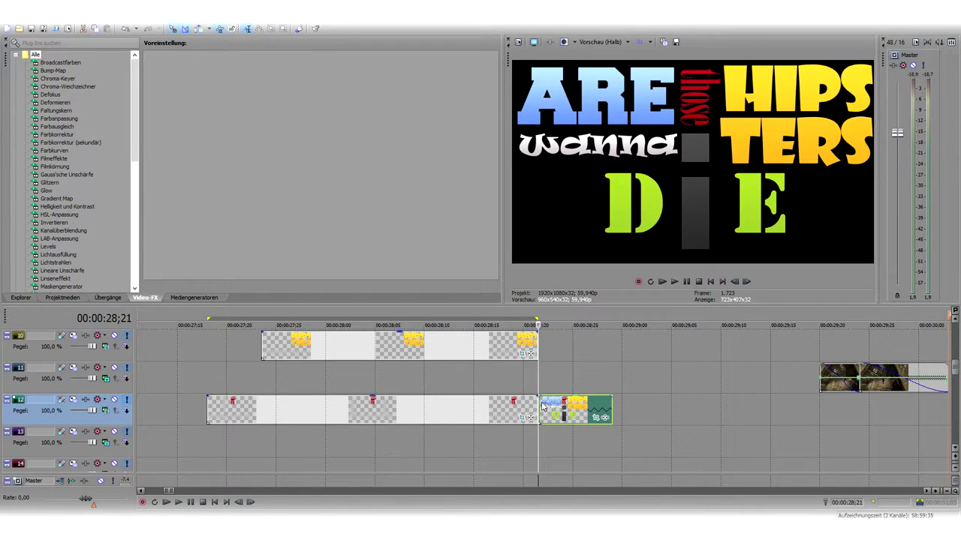
Play the text zoom from 00:00:28;21 and on from 00:00:28;25 to review its transition into the gameplay clip
key("space")
key("space")
key("space")
key("Return")
scroll(957, 367, "down", 2)
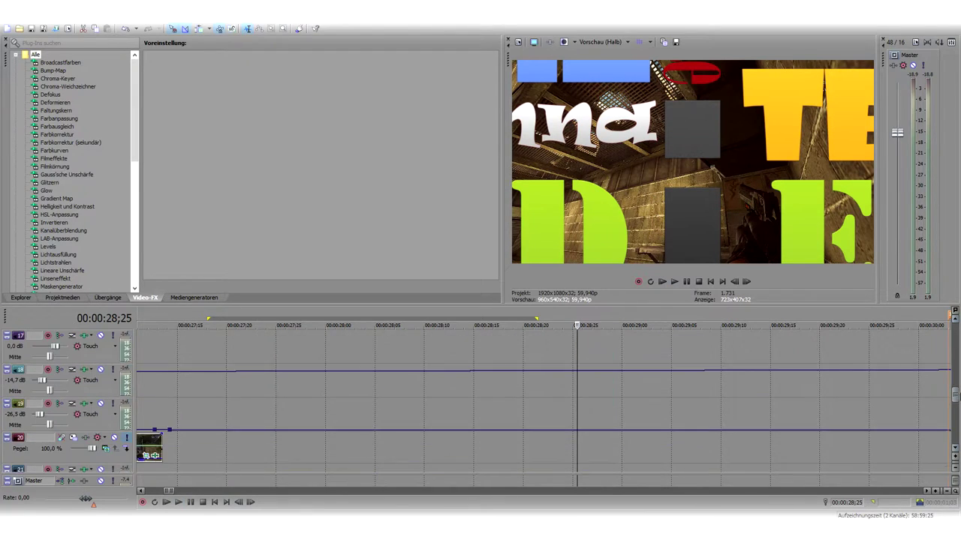
key("space")
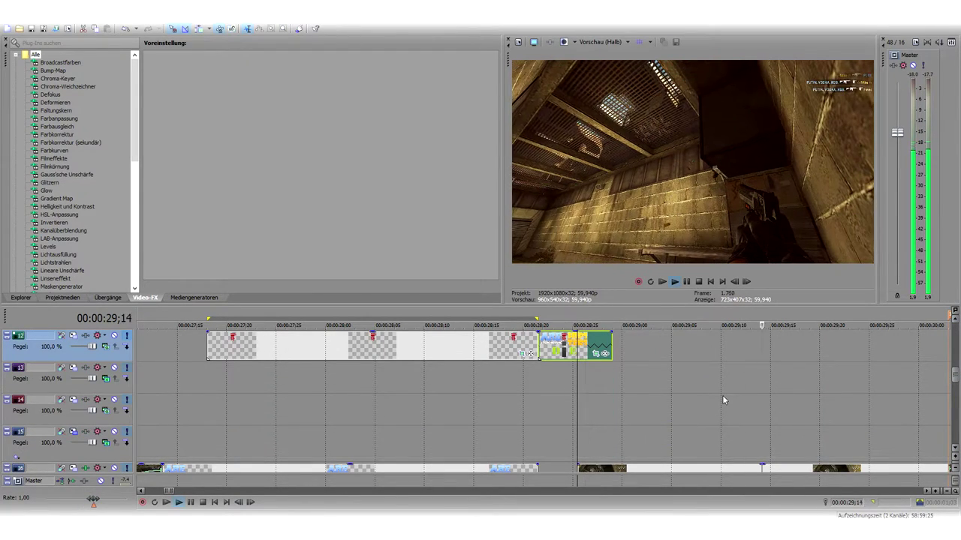
Play the gameplay clip on track 16 from 00:00:29;07 to review the coloured flash on the gunshot
key("Return")
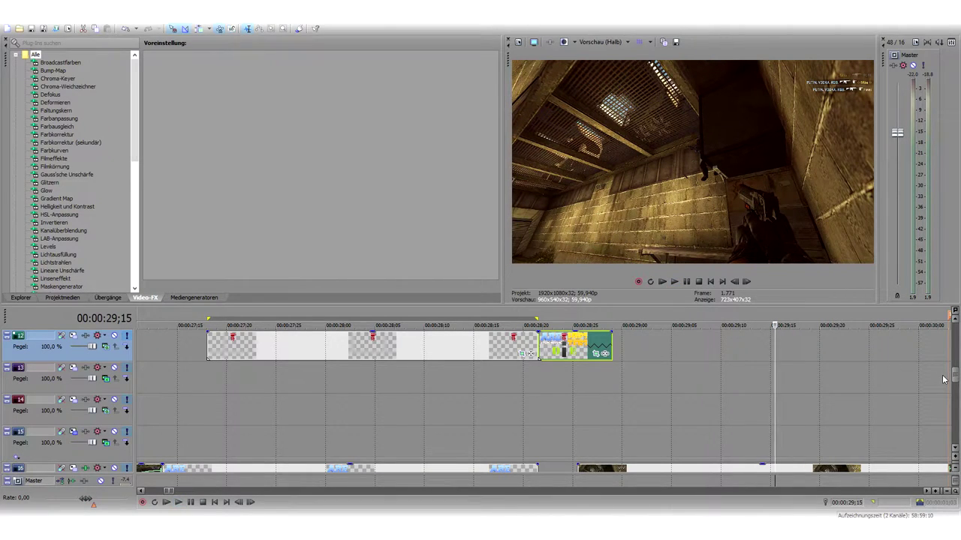
scroll(841, 371, "down", 1)
key("space")
key("space")
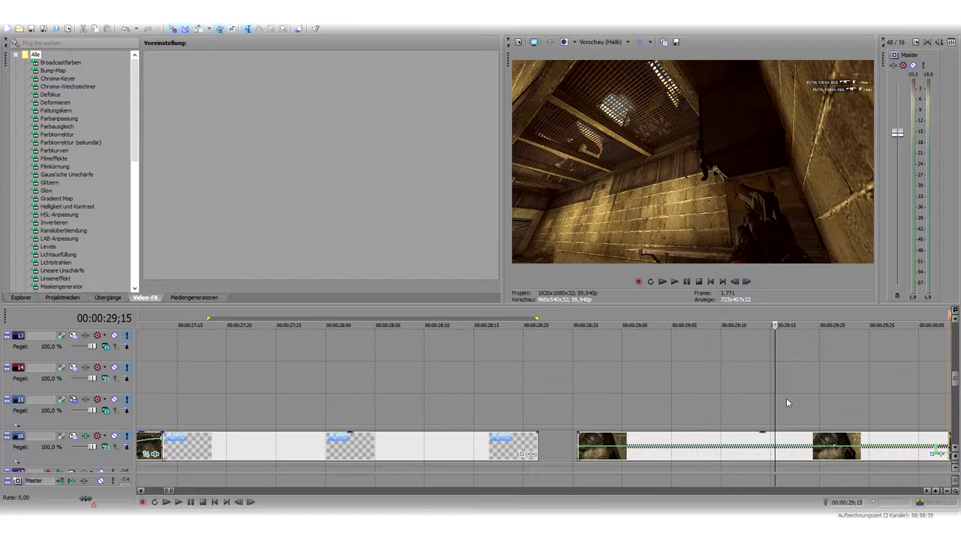
left_click(691, 395)
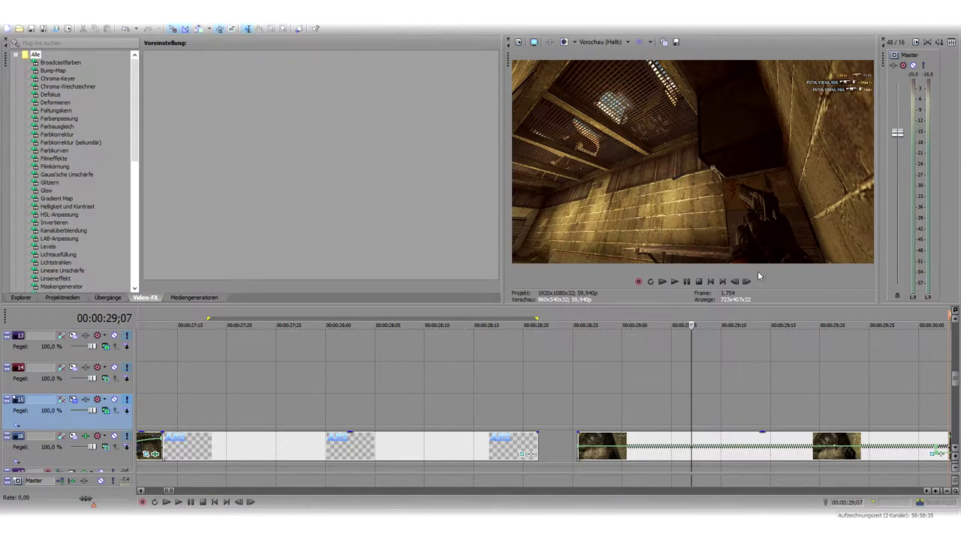
key("space")
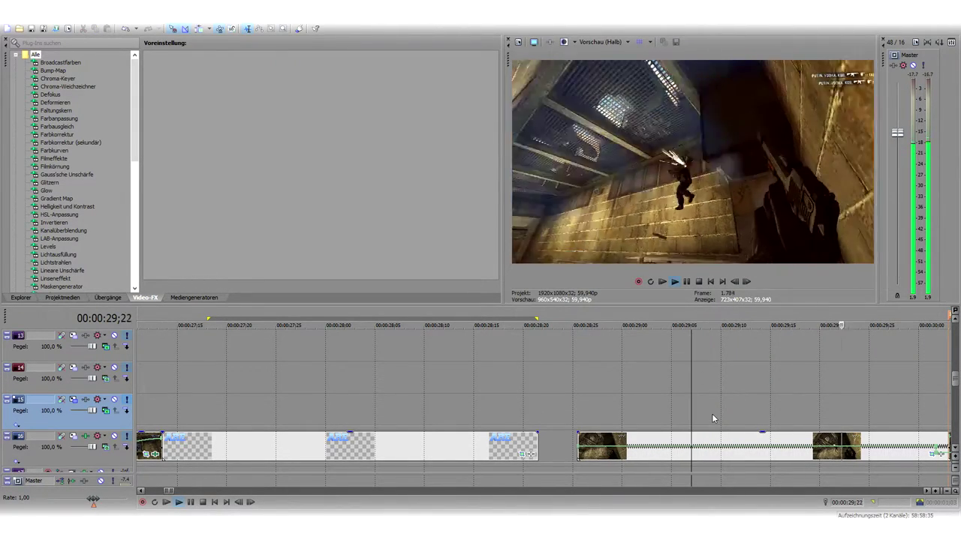
key("space")
key("space")
key("space")
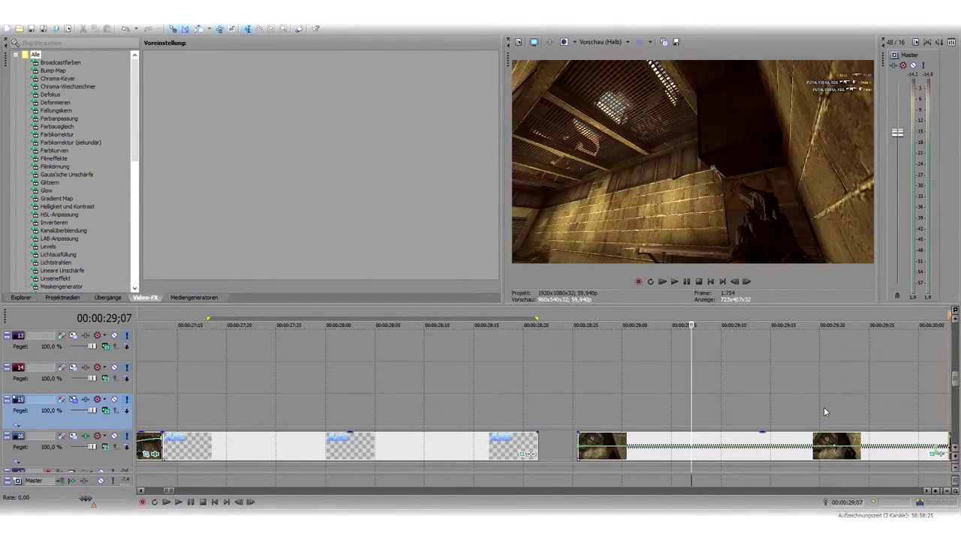
Replay from 00:00:29;07 past the 00:00:30;00 position to review the flash together with the following clip transition
scroll(706, 426, "down", 3)
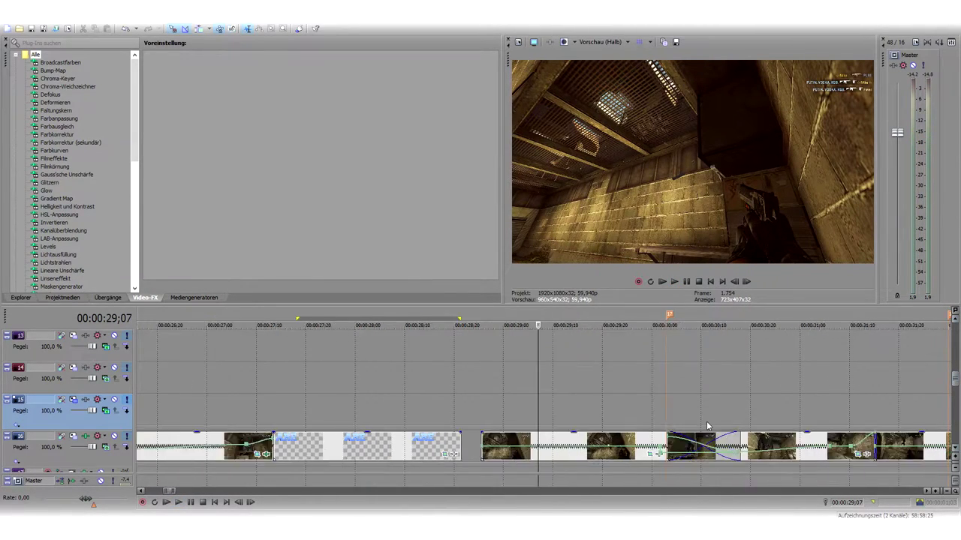
key("space")
key("space")
key("space")
key("space")
key("space")
key("space")
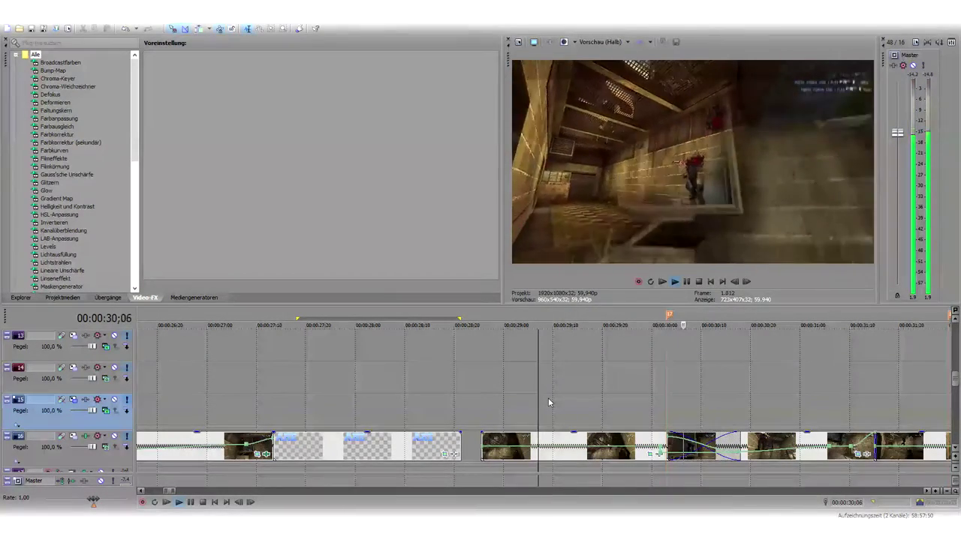
key("space")
key("space")
key("space")
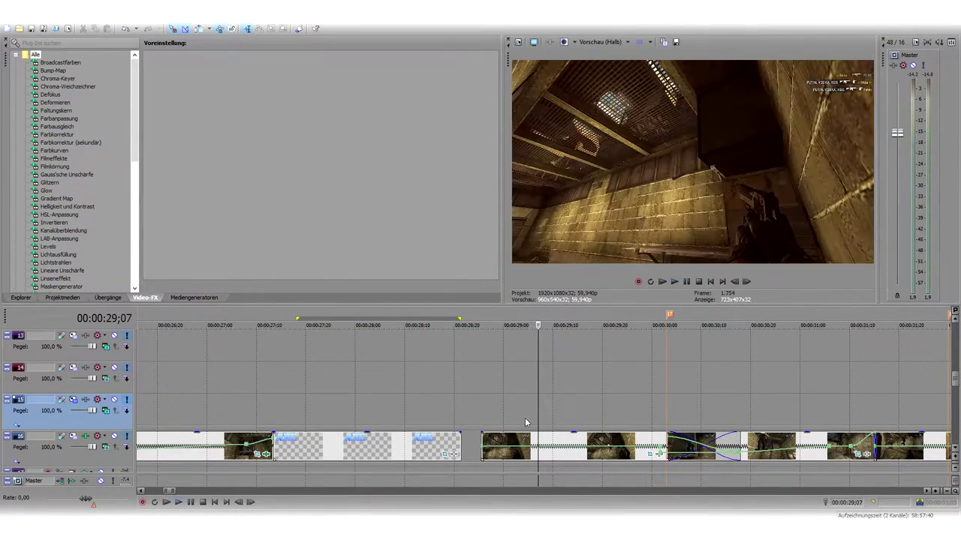
Locate the flash event starting at 00:00:29;20 on track 11 and play across its start
left_click(604, 406)
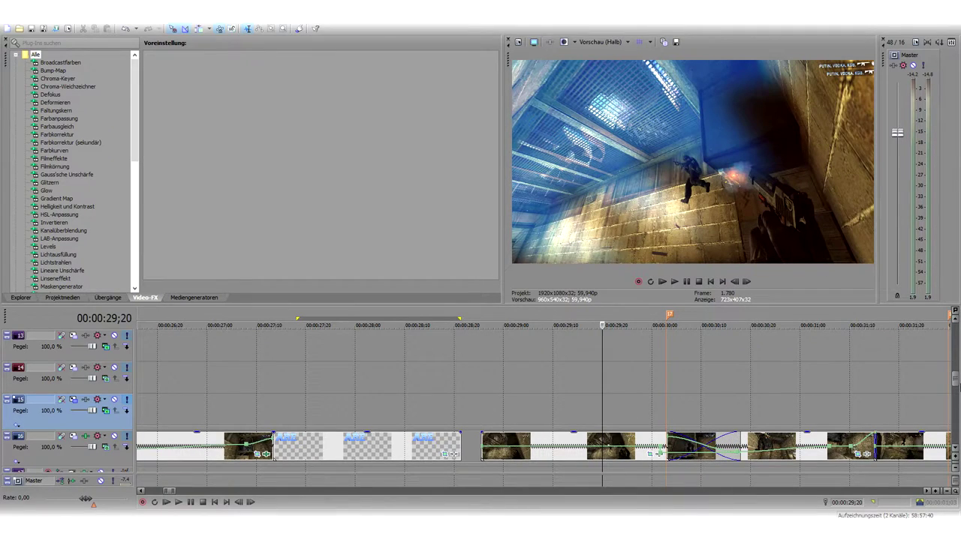
key("space")
mouse_move(956, 380)
left_mouse_down()
mouse_move(957, 333)
mouse_move(958, 388)
left_mouse_up()
scroll(956, 379, "up", 5)
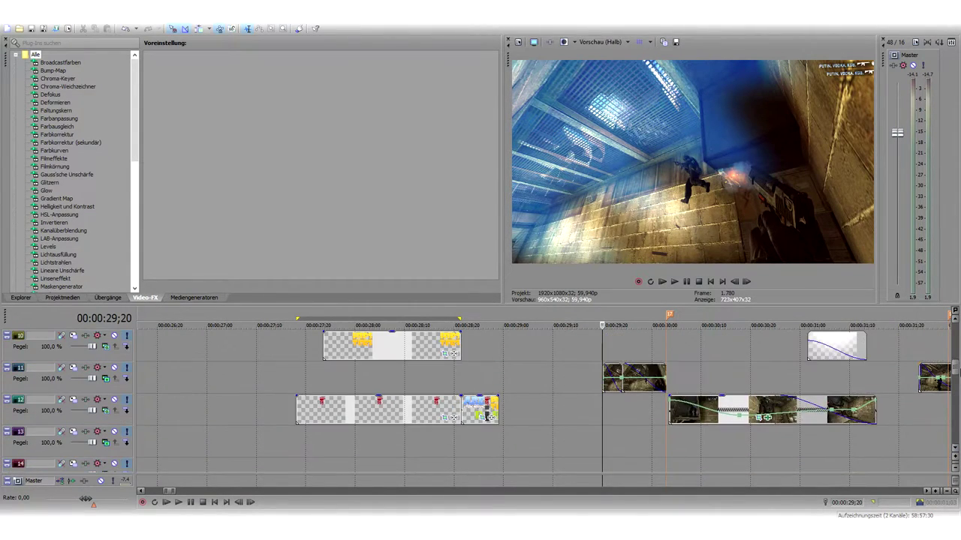
left_click(603, 369)
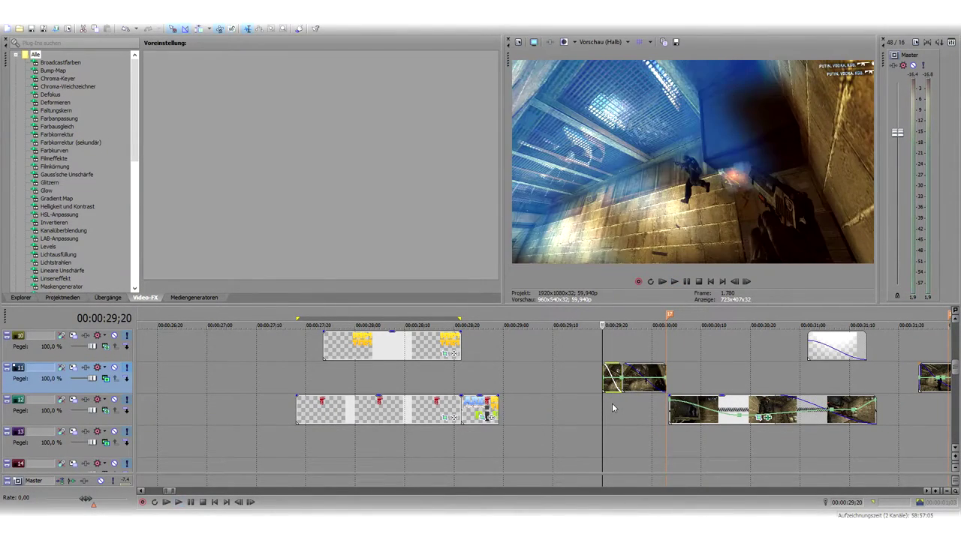
left_click(591, 389)
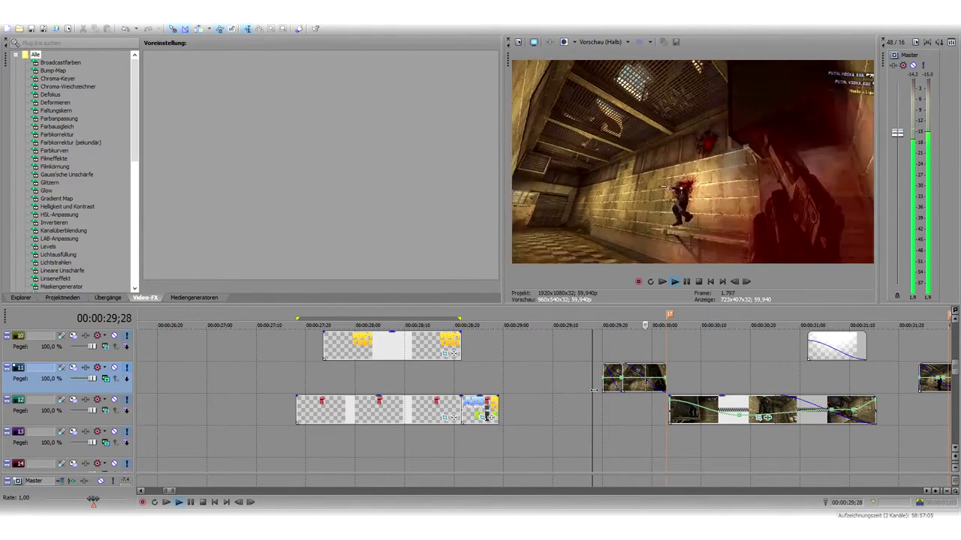
left_click(602, 370)
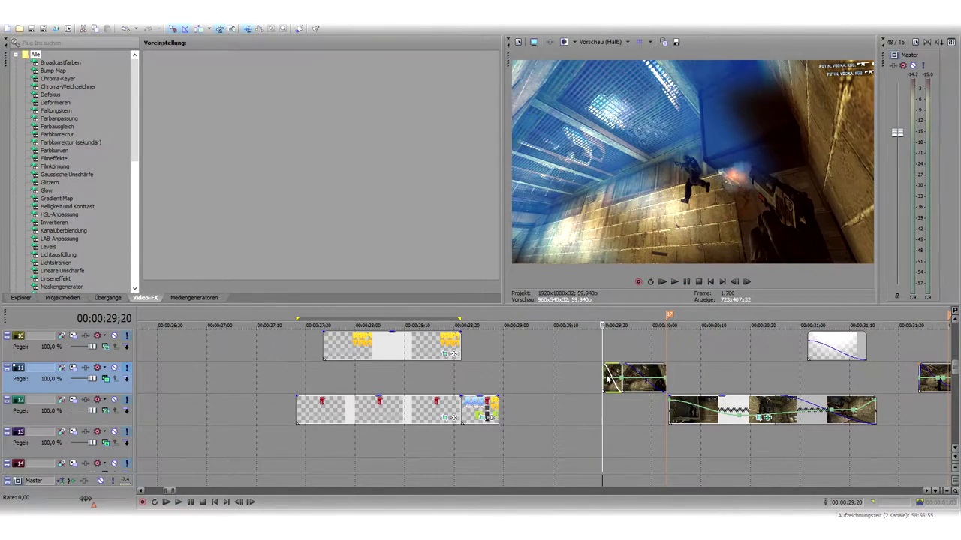
Check the compositing mode of track 11 and leave it on Hinzufügen
mouse_move(955, 369)
left_mouse_down()
mouse_move(956, 388)
mouse_move(952, 374)
left_mouse_up()
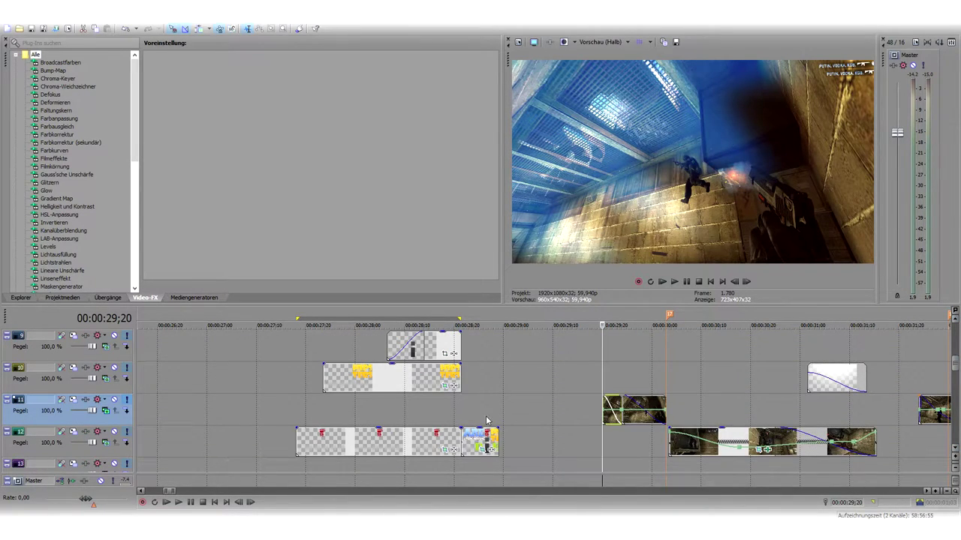
left_click(106, 411)
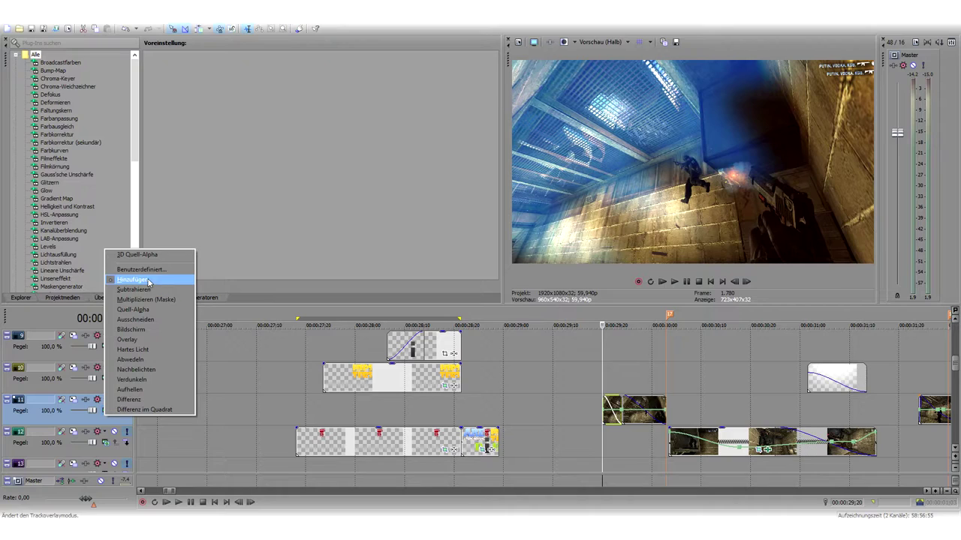
left_click(100, 417)
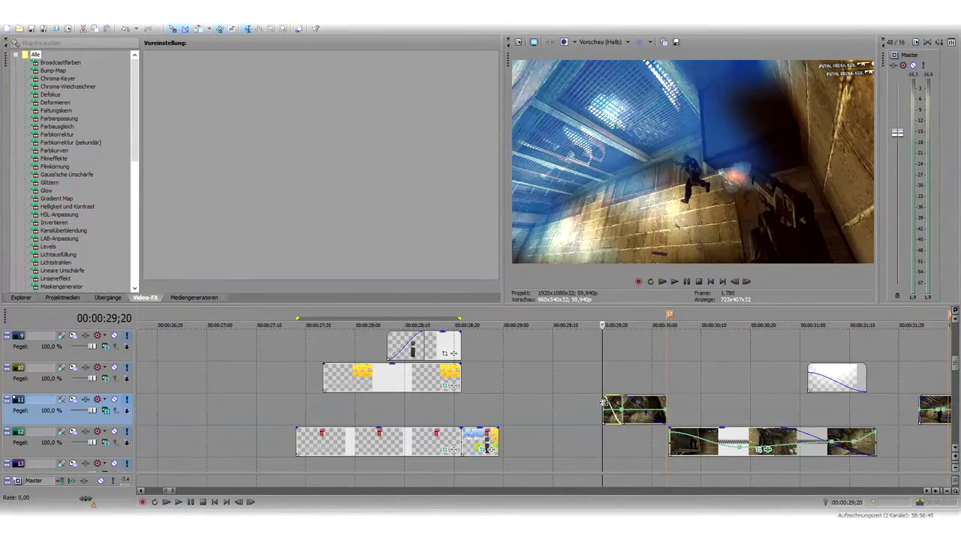
scroll(610, 415, "up", 5)
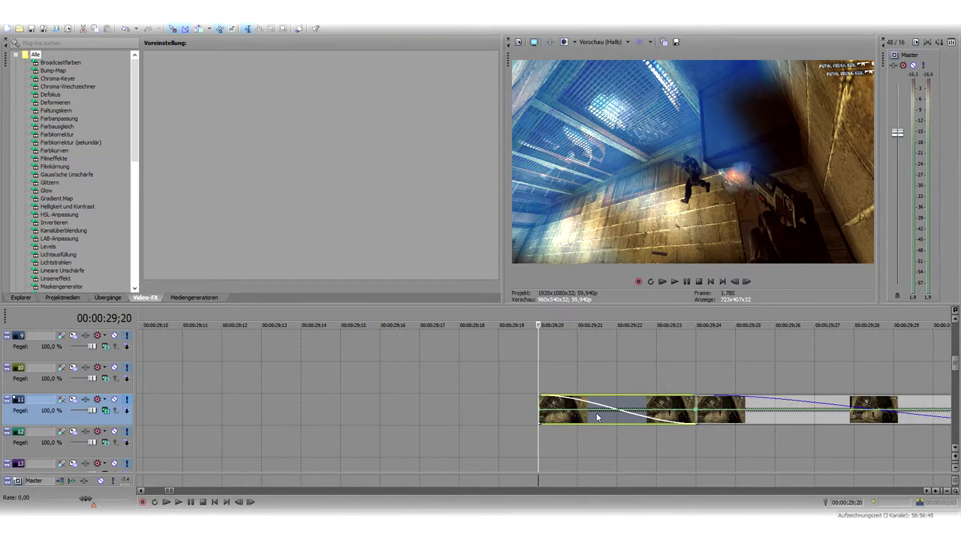
right_click(554, 409)
left_click(593, 135)
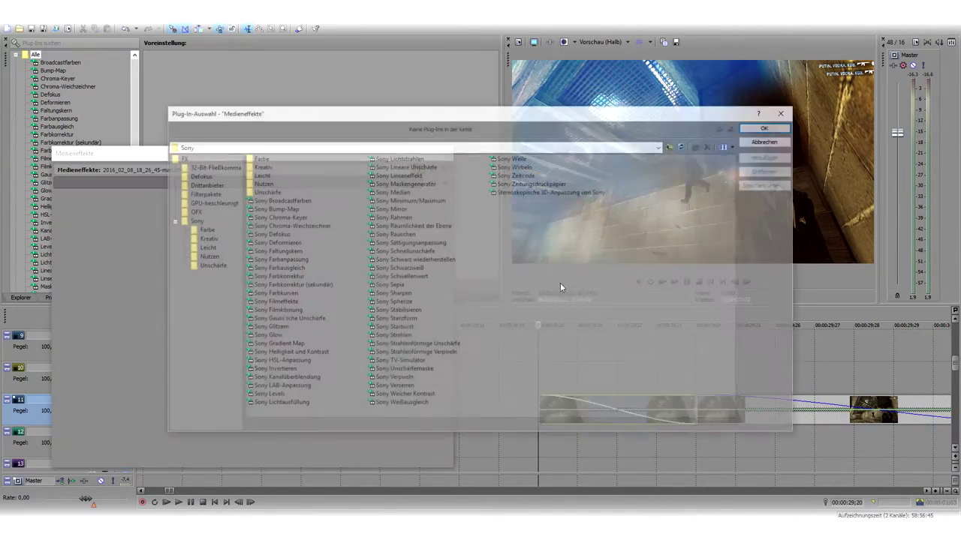
left_click(768, 140)
Open the Panorama/Cropping settings of the first flash event on track 11 and examine its mask path
right_click(570, 405)
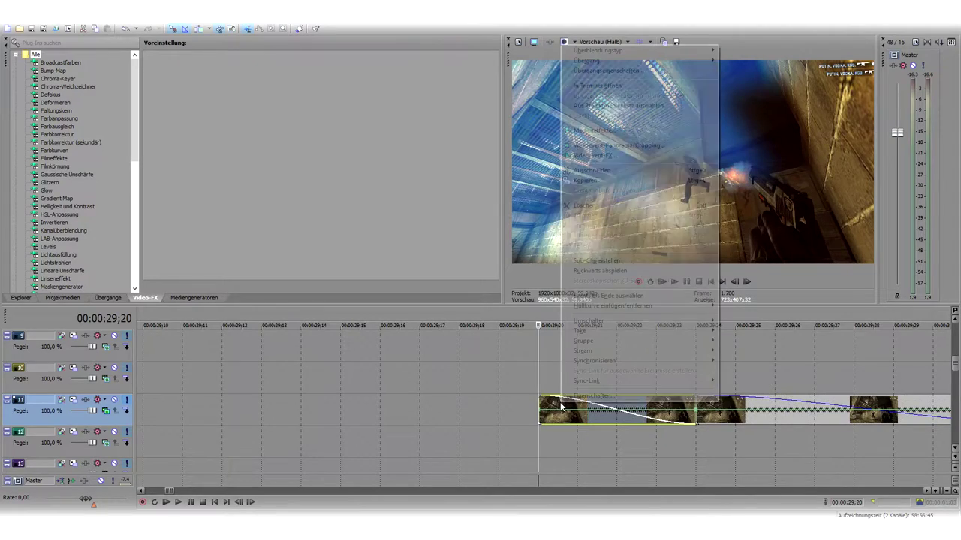
left_click(601, 146)
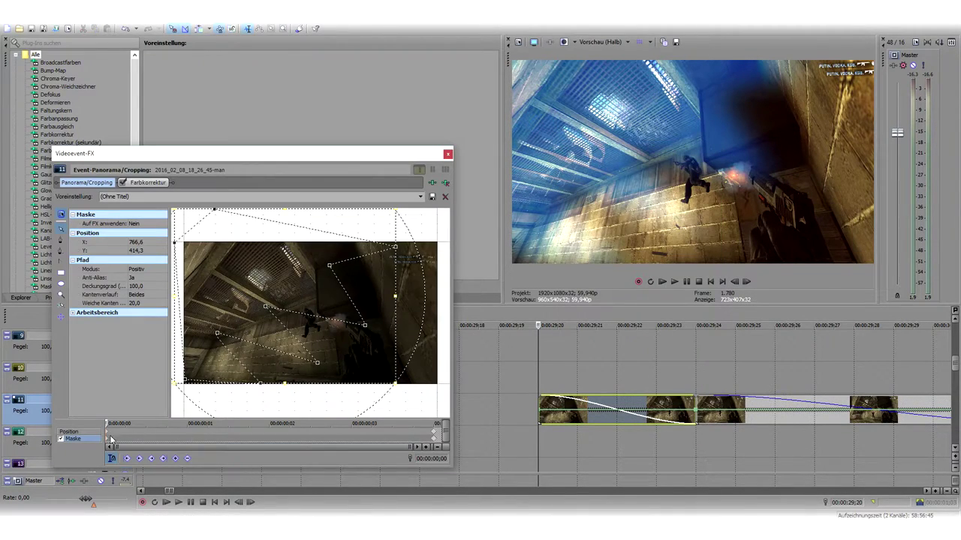
scroll(305, 292, "down", 3)
scroll(300, 286, "up", 3)
scroll(278, 260, "down", 3)
scroll(275, 256, "up", 3)
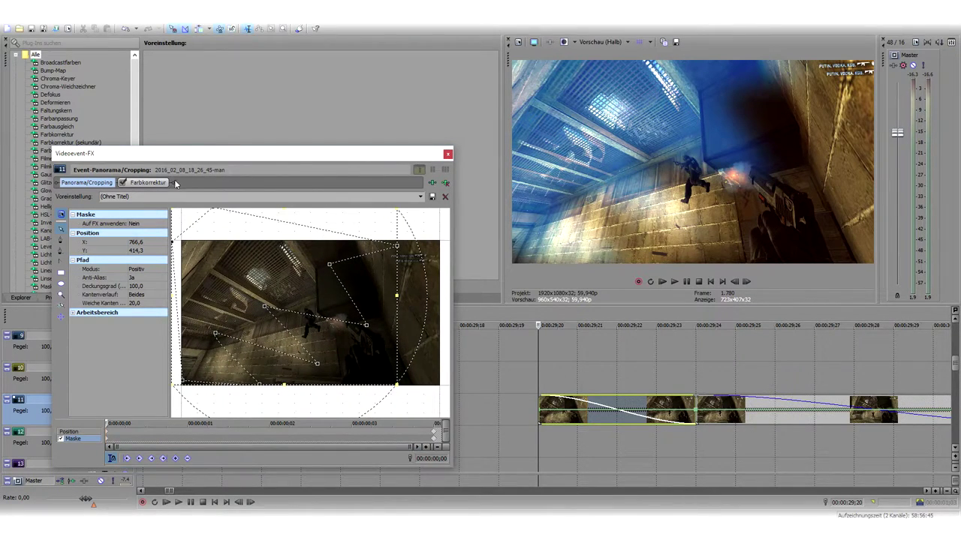
Shift the flash event's Farbkorrektur towards red, with Niedrig at 59,04; 0,2592, Mittel at 93,43; 0,5566 and Hoch at 118,22; 0,8106
left_click(148, 183)
scroll(203, 303, "down", 3)
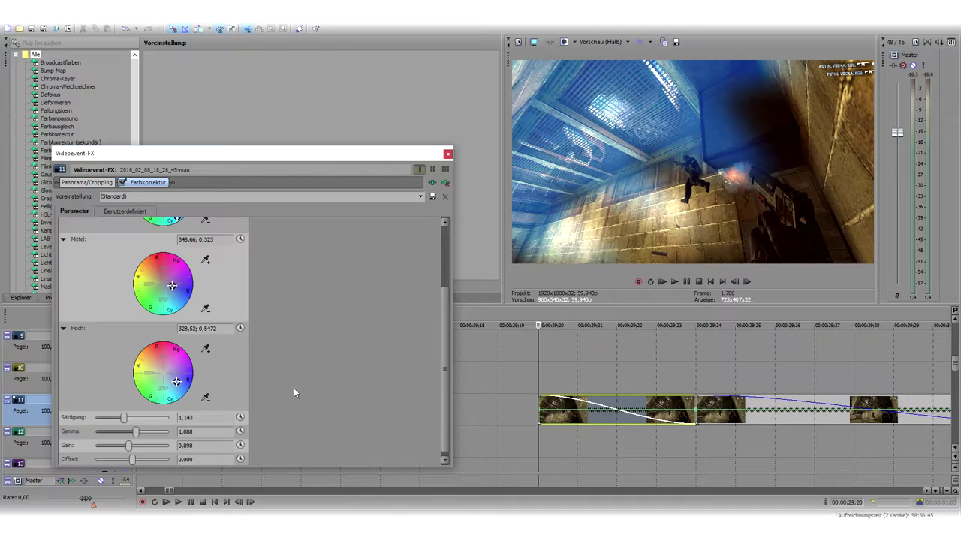
scroll(323, 370, "down", 1)
left_click(160, 261)
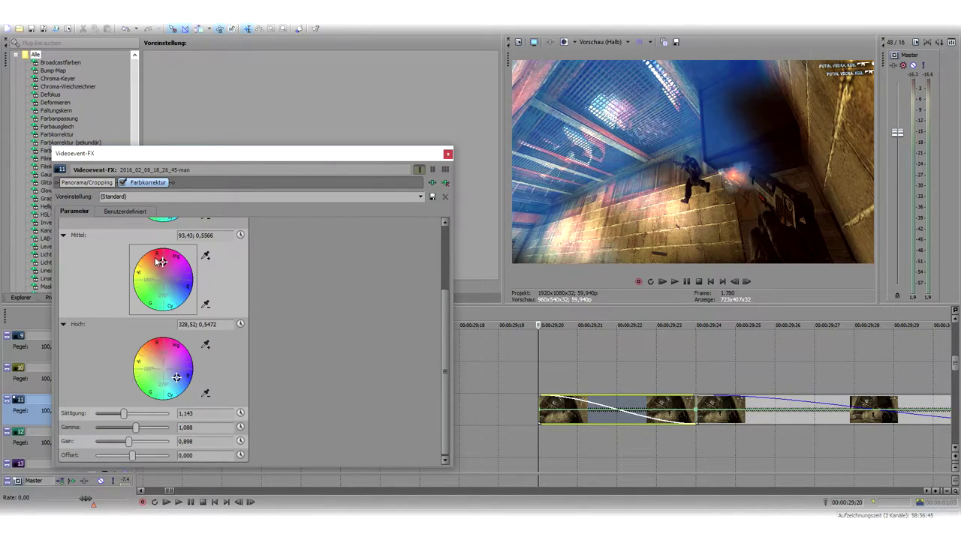
left_click(167, 360)
scroll(263, 319, "up", 3)
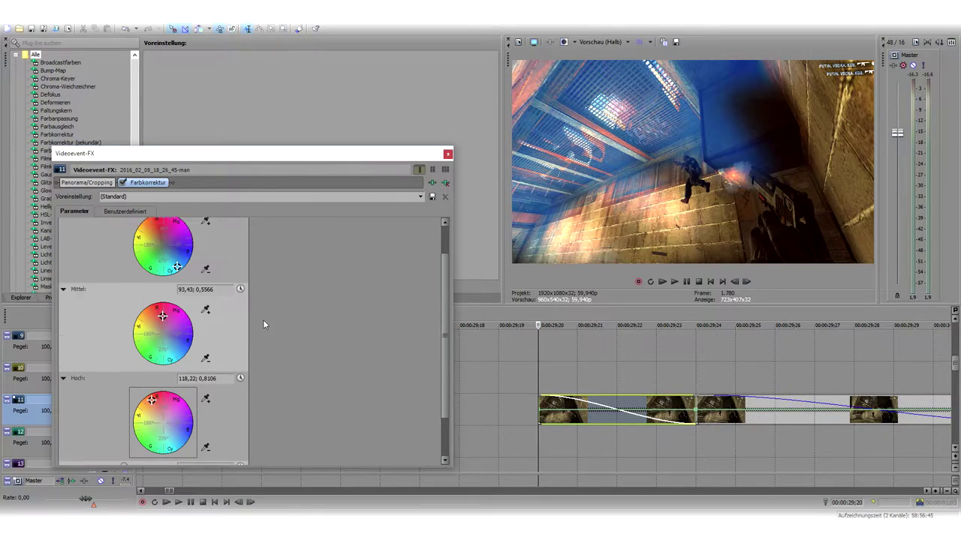
left_click_drag(166, 271, 156, 277)
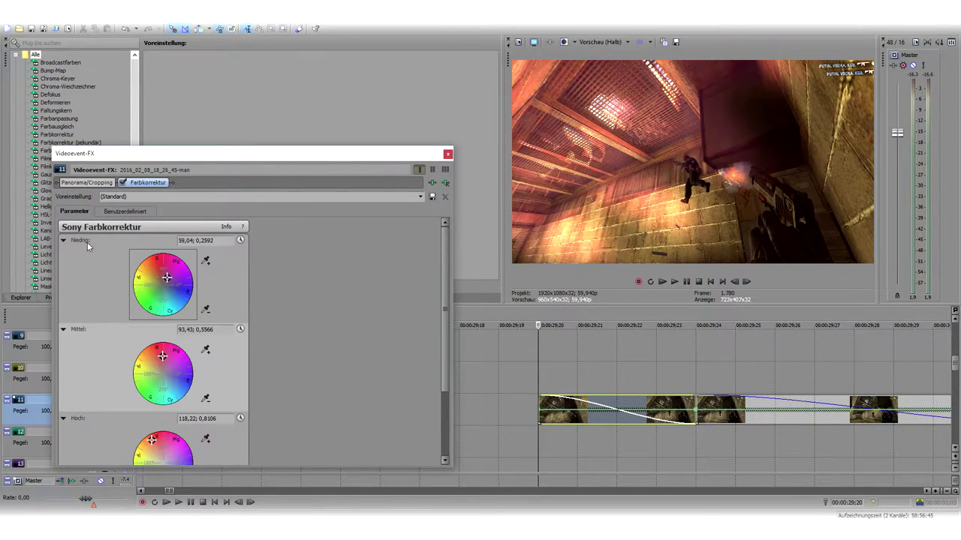
scroll(82, 333, "down", 4)
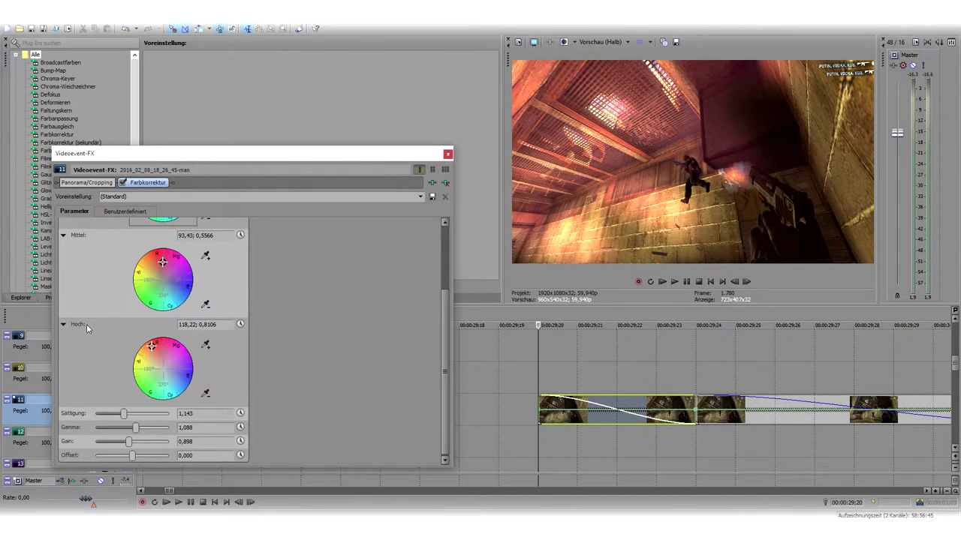
Recolour the flash with the Farbkorrektur wheels, setting Mittel to 242,3; 0,3944 and Hoch to 310,67; 0,6906
left_click(164, 365)
left_click(165, 272)
mouse_move(160, 294)
left_mouse_down()
mouse_move(165, 288)
mouse_move(157, 290)
left_mouse_up()
left_click_drag(153, 382, 176, 382)
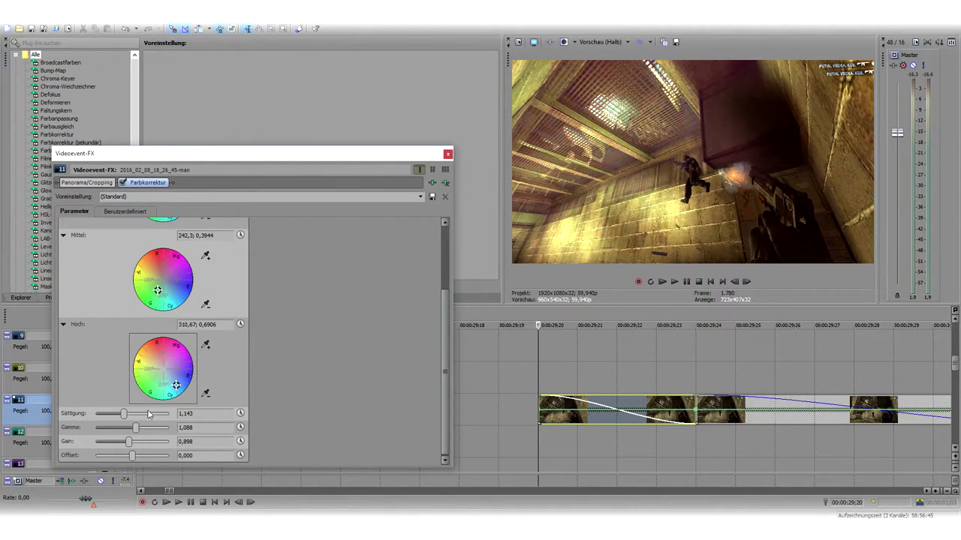
Raise the flash's Sättigung to 2,776, Gamma to 1,347, Gain to 1,048 and Offset to 29,374, and close the effect settings
left_click_drag(123, 416, 109, 417)
left_click_drag(141, 432, 136, 459)
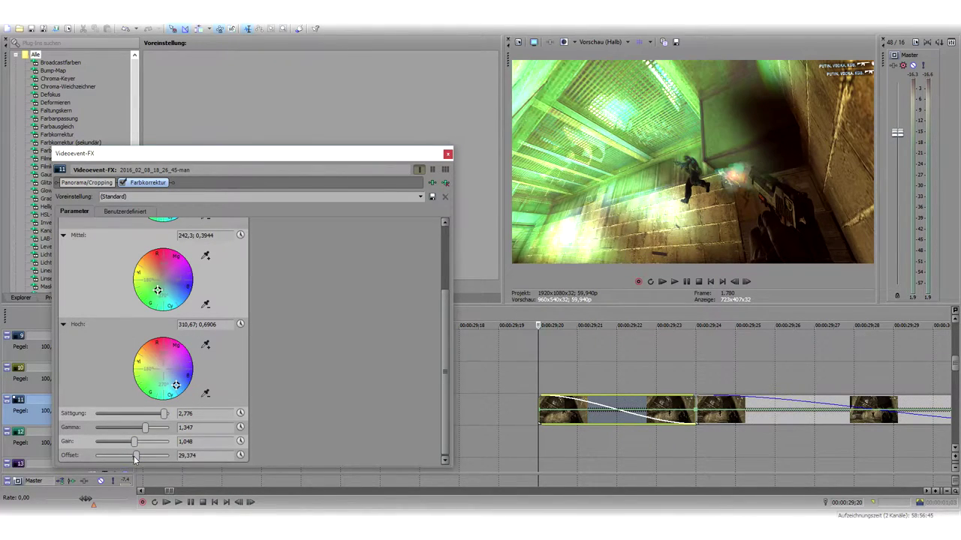
left_click(447, 155)
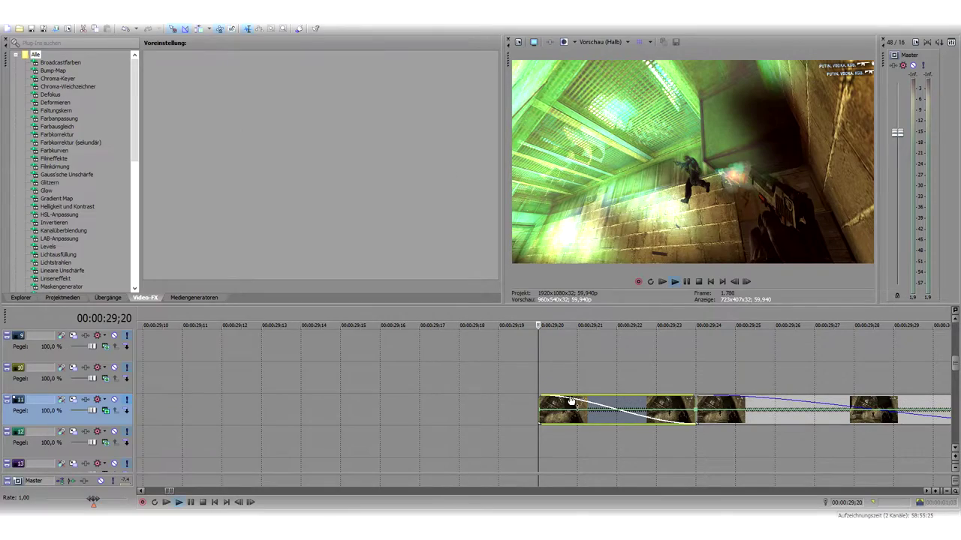
Play the recoloured flash on track 11 and compare the frames at 00:00:29;19 and 00:00:29;20
left_click(508, 391)
key("space")
key("space")
key("space")
key("space")
scroll(418, 371, "down", 1)
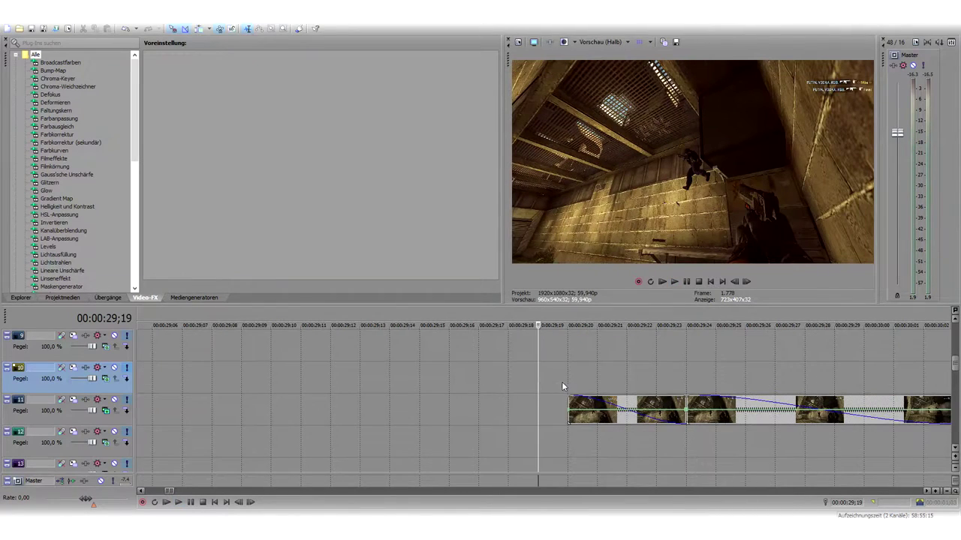
left_click(575, 382)
left_click(572, 381)
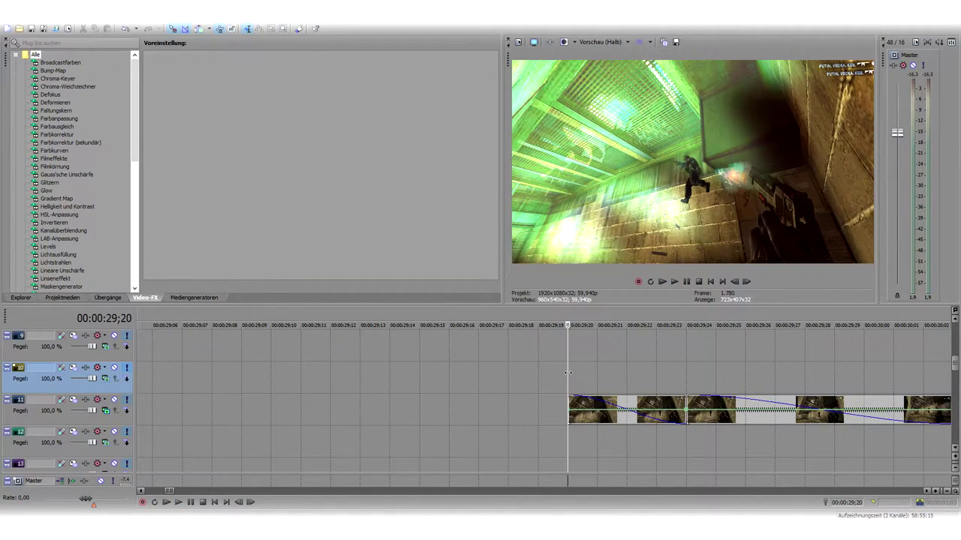
Play from 00:00:29;15 through the recoloured flash into the next clip on track 12
left_click(434, 408)
key("space")
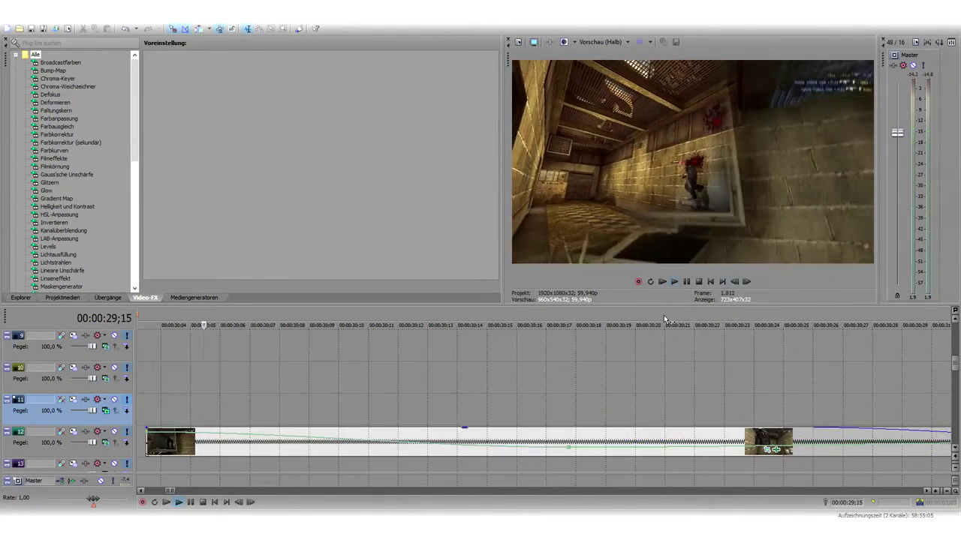
key("space")
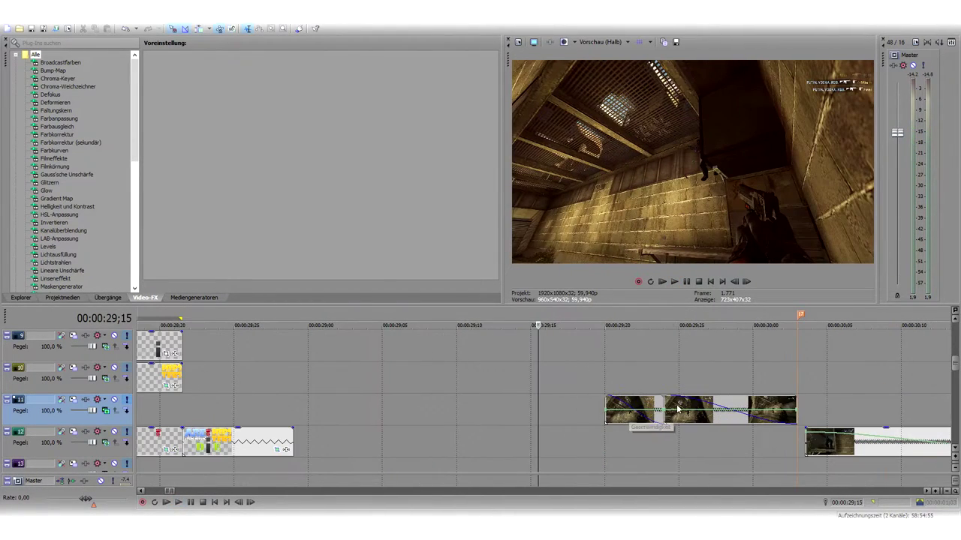
Examine the two flash events on track 11 and the frames around the first one's start at 00:00:29;20
left_click(693, 408)
left_click(628, 406)
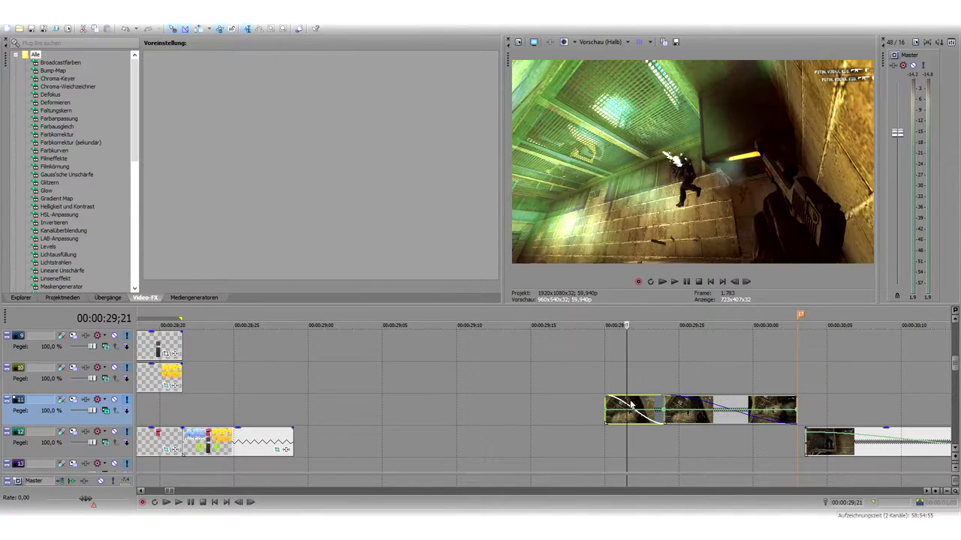
left_click_drag(604, 395, 563, 398)
left_click(613, 391)
left_click(598, 402)
left_click(605, 402)
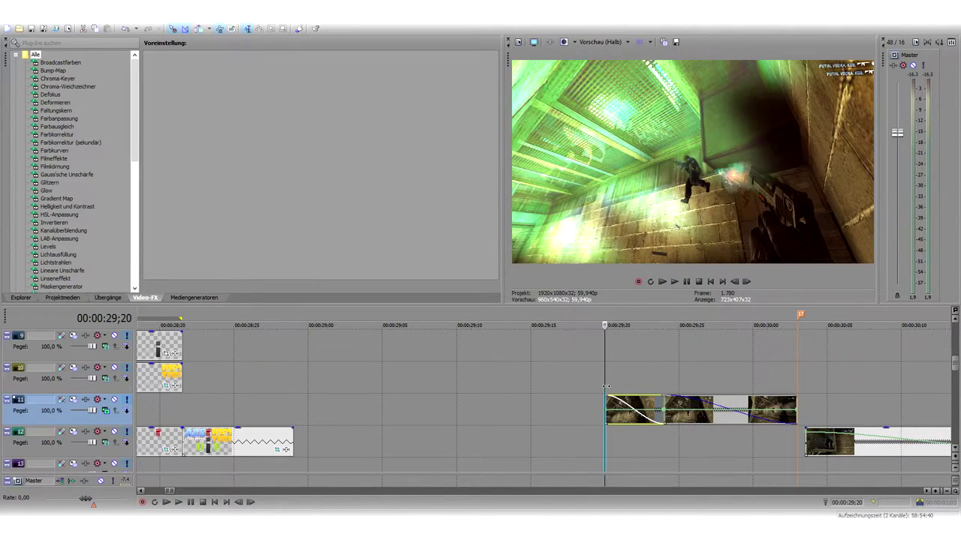
Play past the recoloured flash and on through the clips up to 00:00:31;14
key("space")
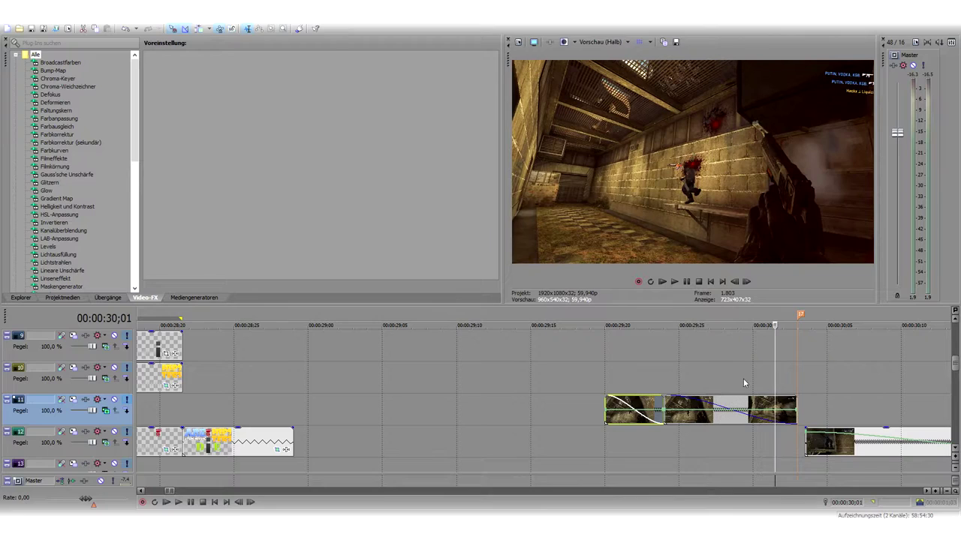
left_click(537, 377)
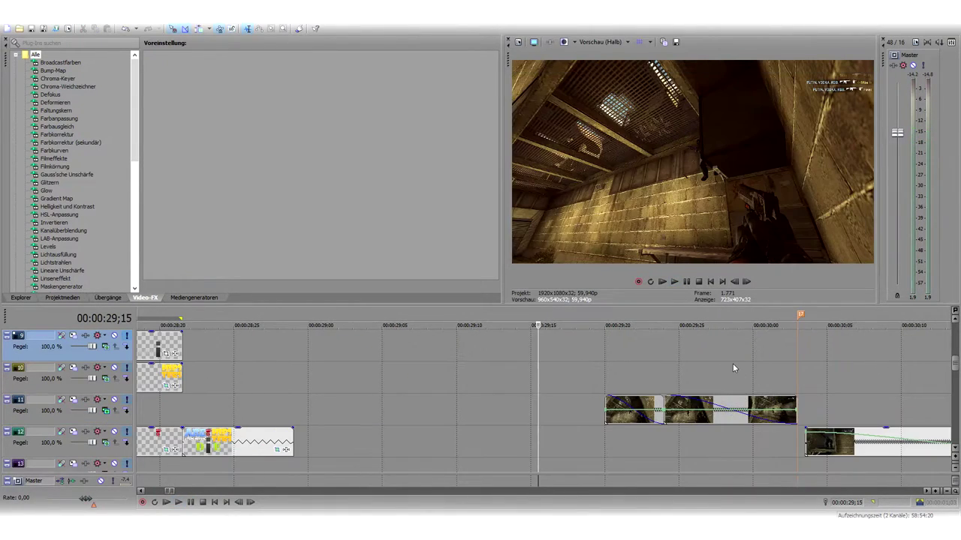
left_click(776, 376)
key("space")
left_click(710, 371)
left_click(627, 365)
left_click(606, 371)
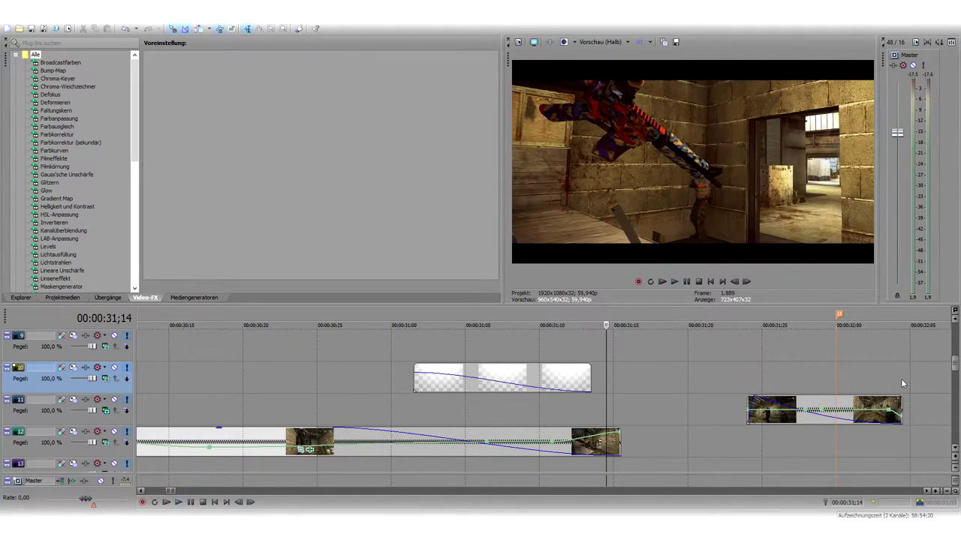
Play from 00:00:31;11 into the ceiling flash event on track 11
scroll(954, 368, "down", 2)
left_click(561, 413)
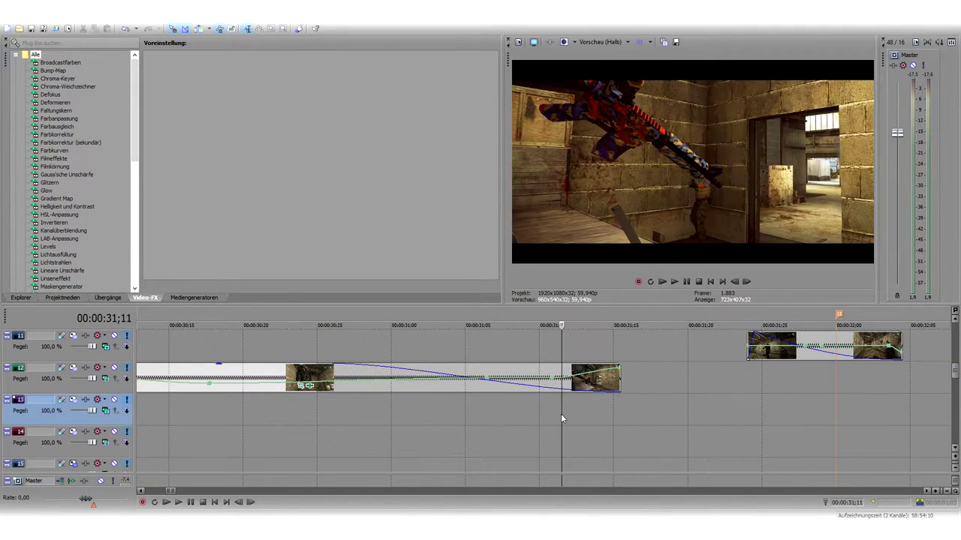
key("space")
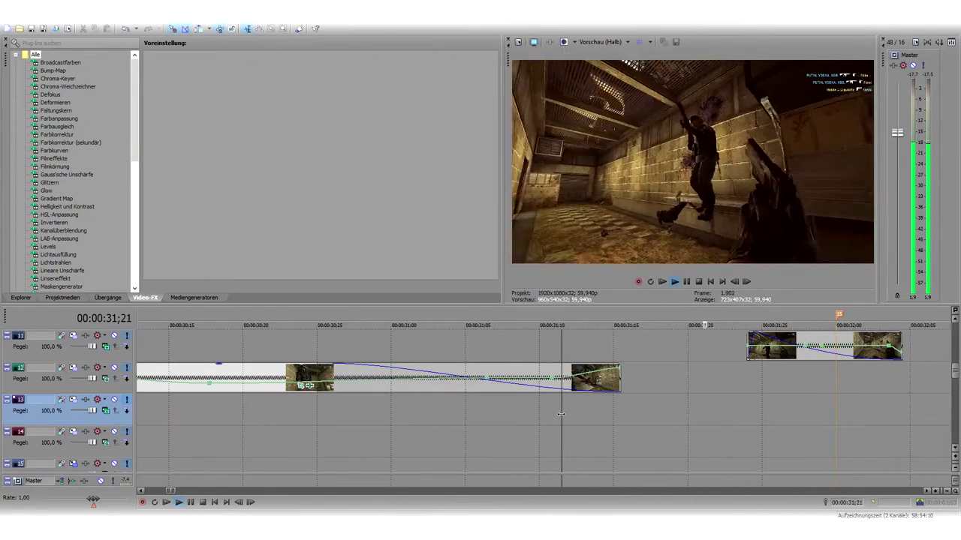
key("Return")
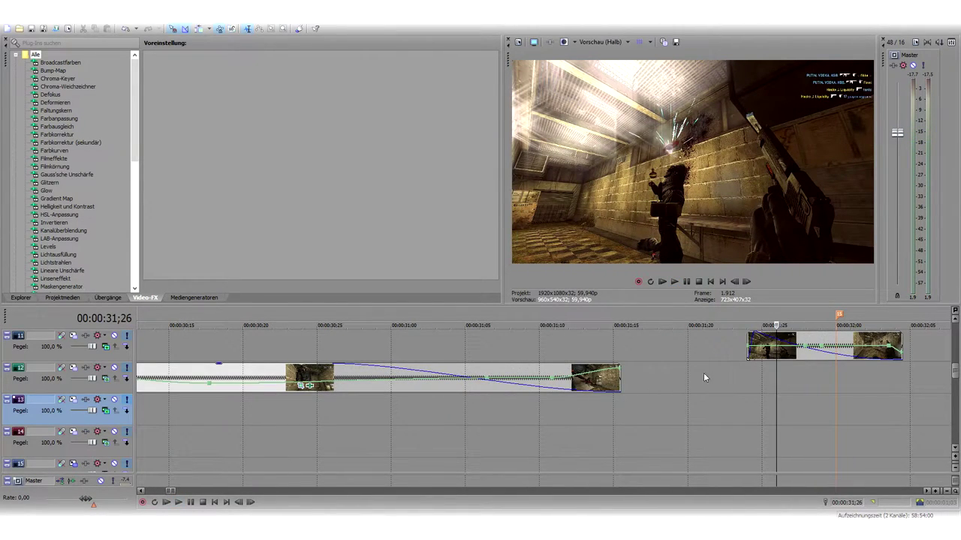
mouse_move(956, 373)
left_mouse_down()
mouse_move(956, 392)
mouse_move(956, 373)
left_mouse_up()
Open the event effects of the ceiling flash on track 11 and compare the frames at 00:00:31;25 and 00:00:31;26
left_click(759, 344)
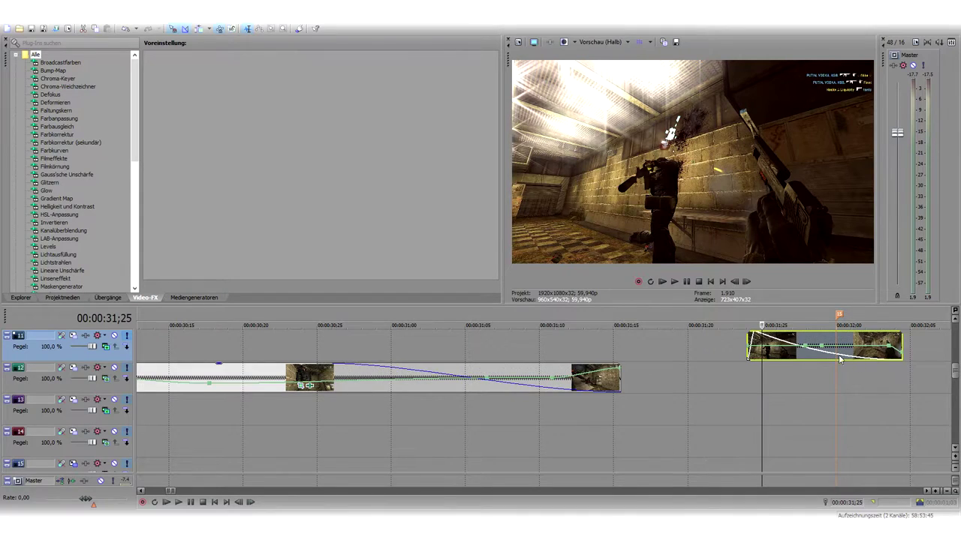
right_click(764, 349)
left_click(799, 274)
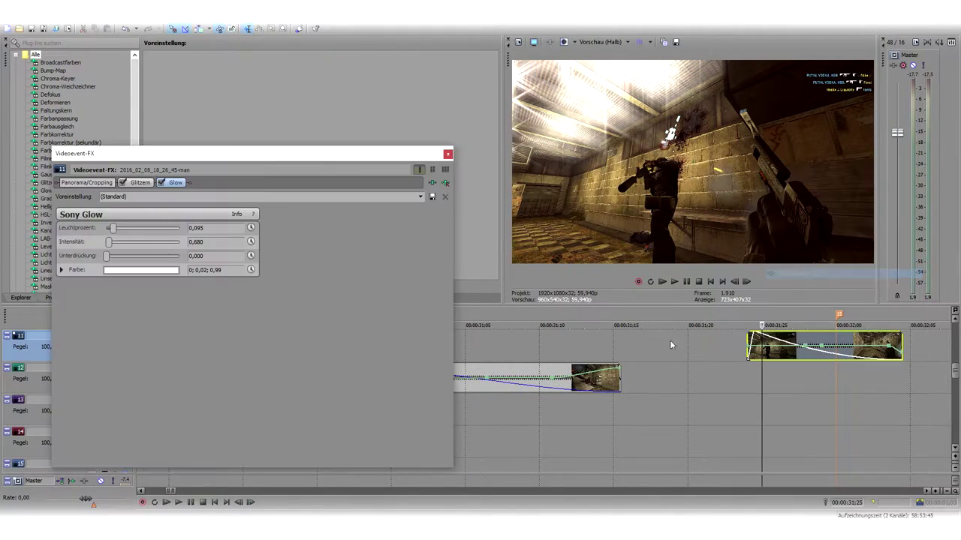
left_click(760, 343)
left_click(775, 343)
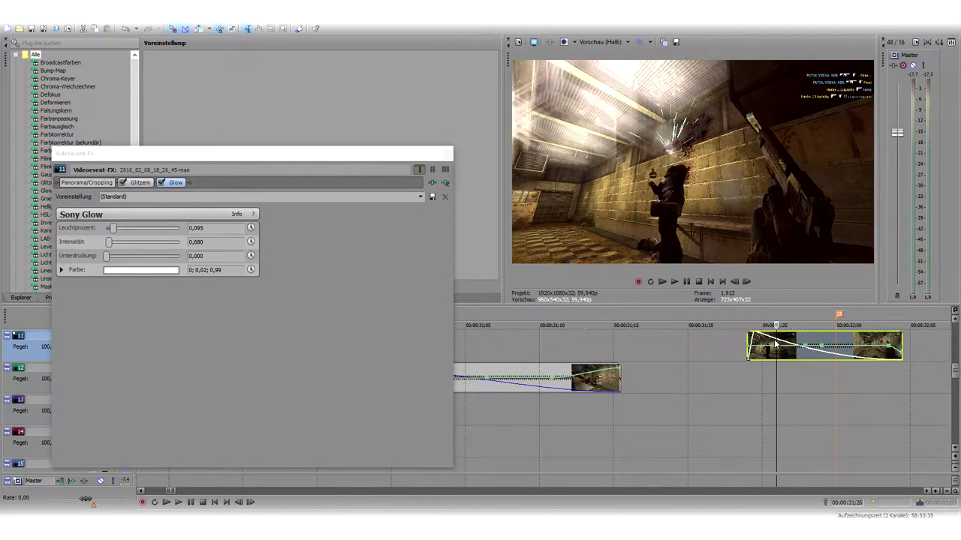
Disable the Glow effect at 00:00:31;24 and examine the Glitzern settings that produce the ceiling light
left_click(353, 291)
left_click(762, 340)
left_click(755, 337)
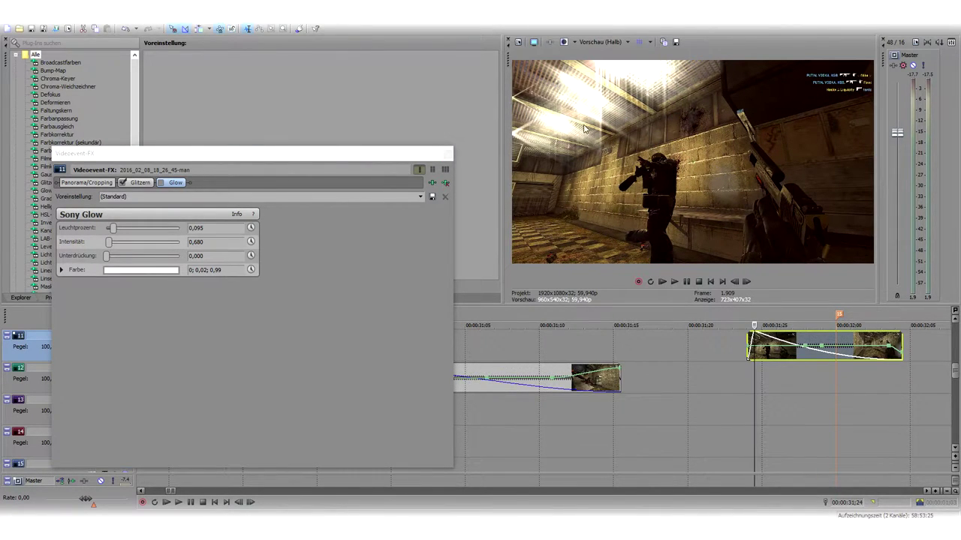
left_click(138, 183)
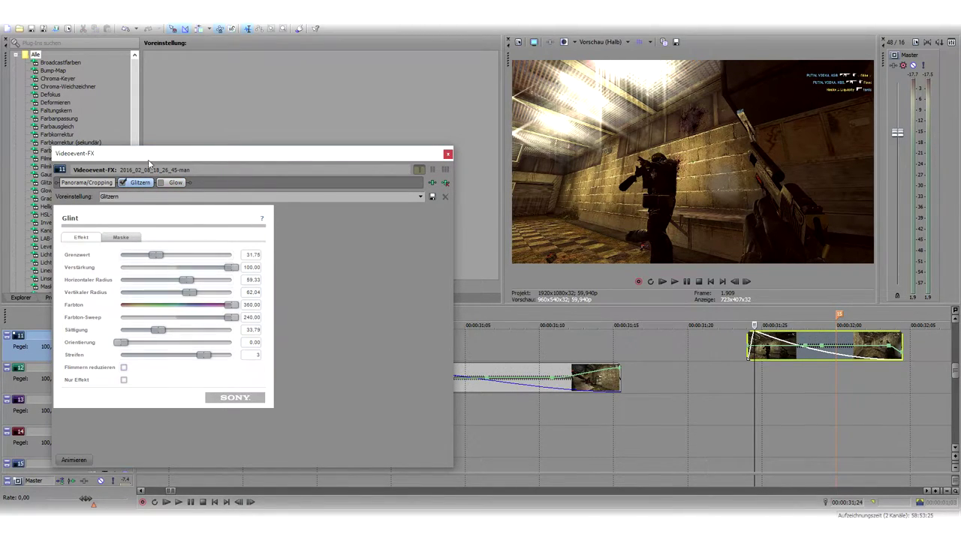
left_click(175, 183)
left_click(138, 183)
left_click(164, 183)
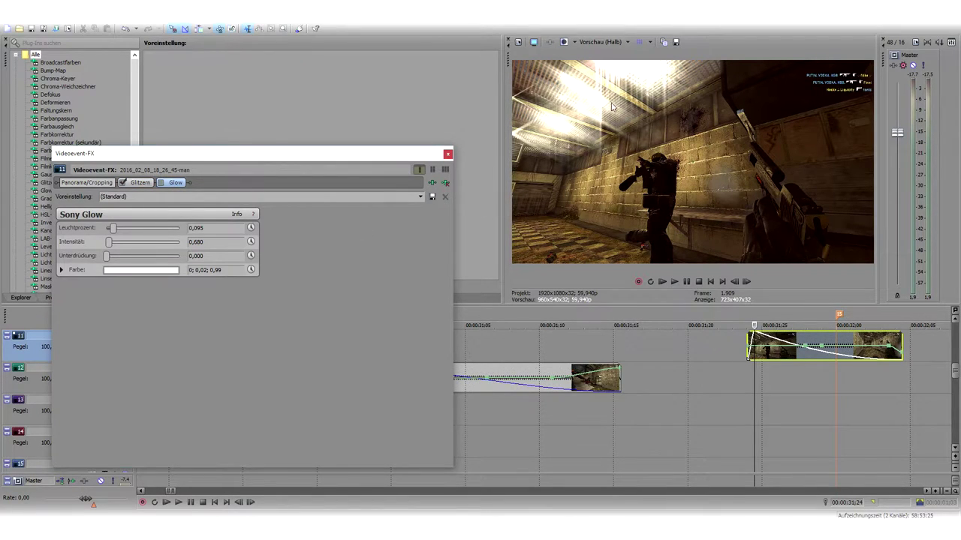
Play the ceiling flash without Glow, re-enable the Glow effect and close the effect settings
left_click(740, 347)
key("space")
key("space")
key("space")
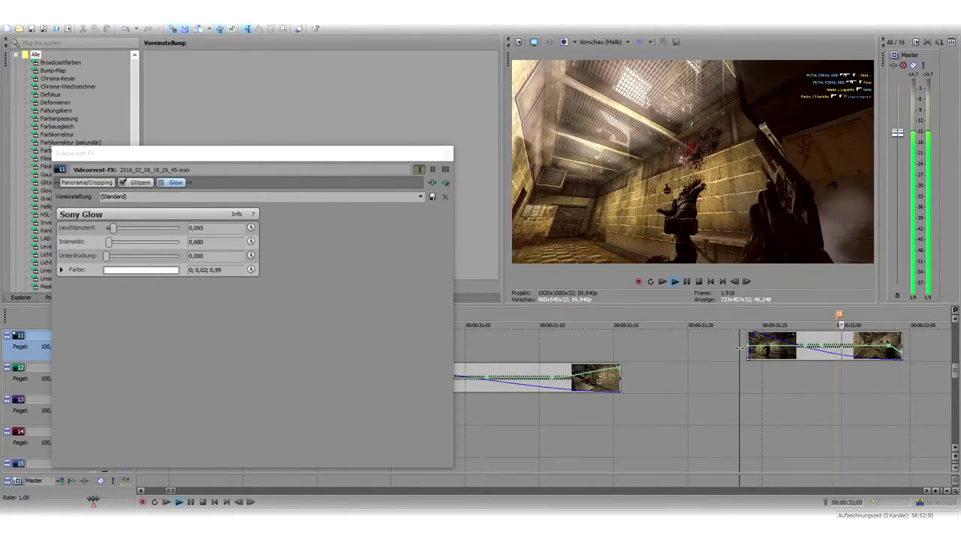
key("space")
left_click(761, 352)
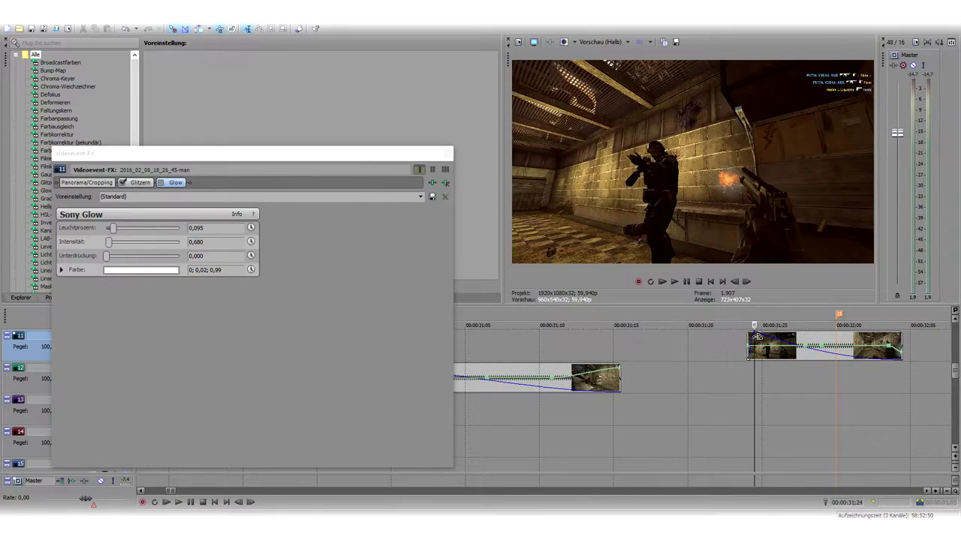
left_click(162, 184)
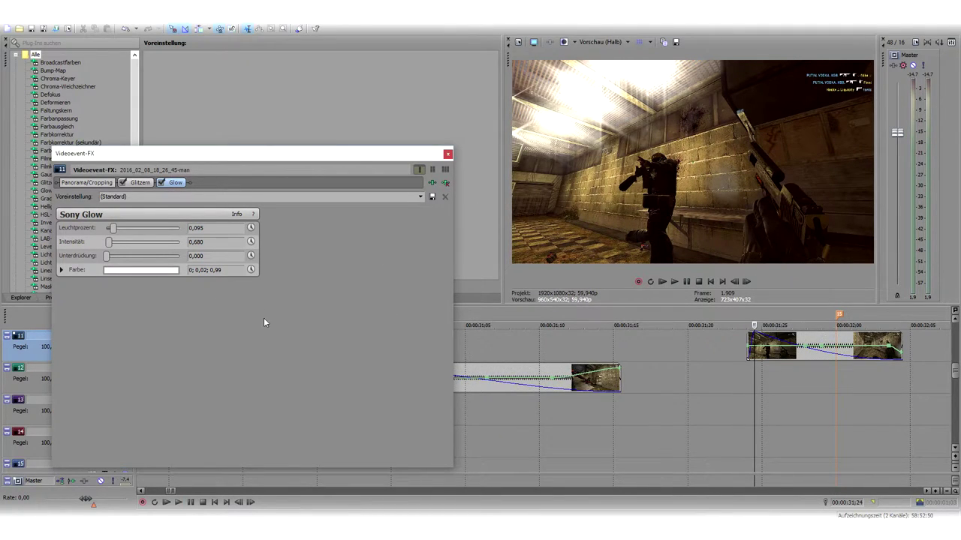
left_click(447, 154)
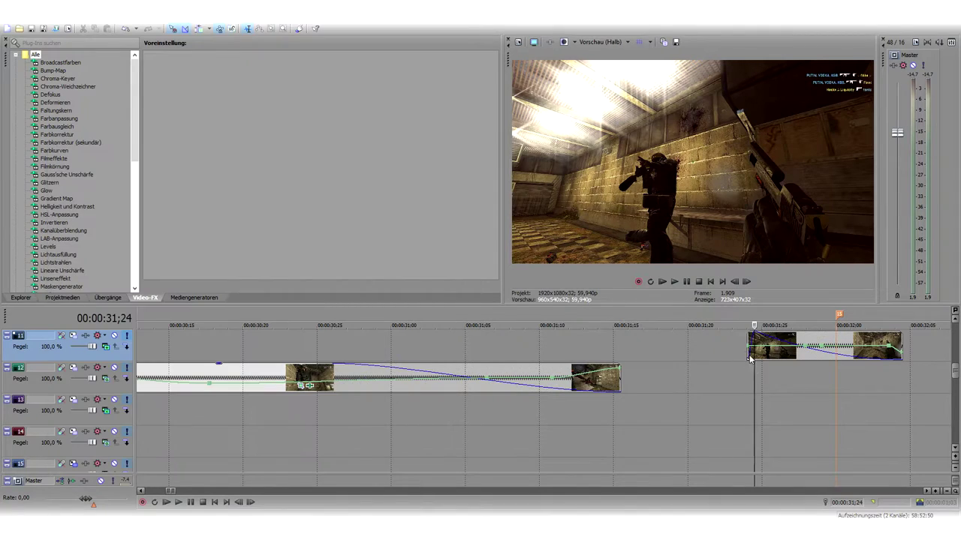
Play the ceiling flash with Glow enabled, starting from its beginning and again from 00:00:31;20
left_click(747, 381)
key("space")
key("space")
left_click(695, 382)
key("space")
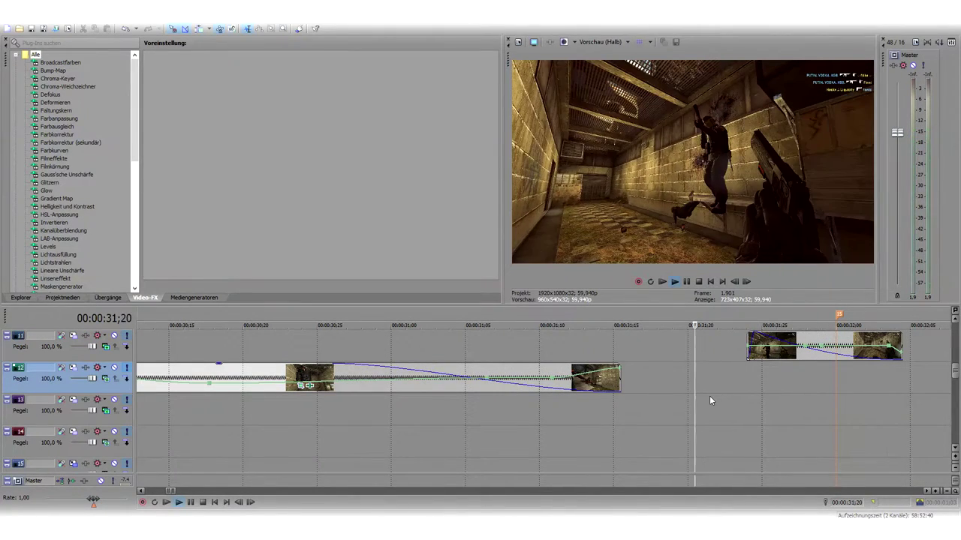
key("space")
Examine the flash event's opacity fade frame by frame from 00:00:31;24 to 00:00:31;28
scroll(750, 342, "up", 4)
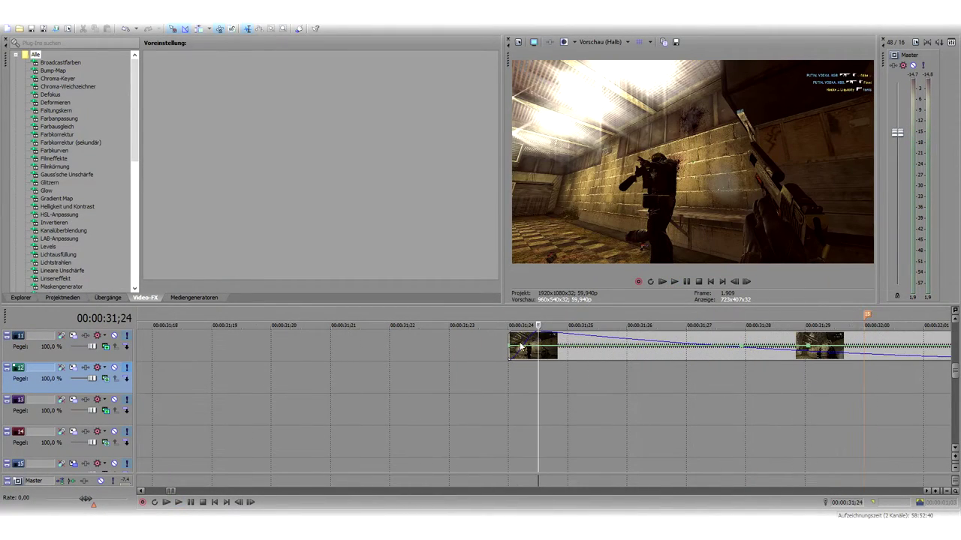
left_click(509, 377)
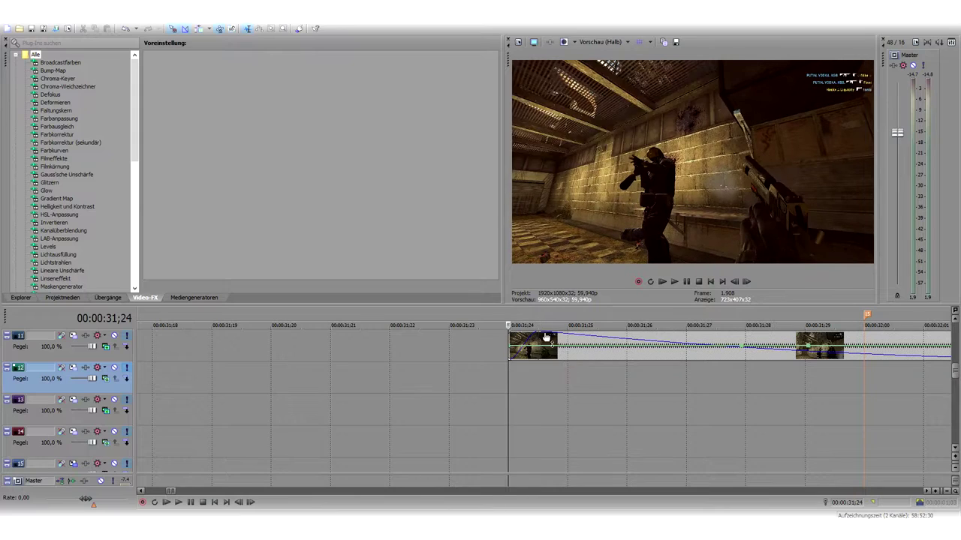
left_click(537, 351)
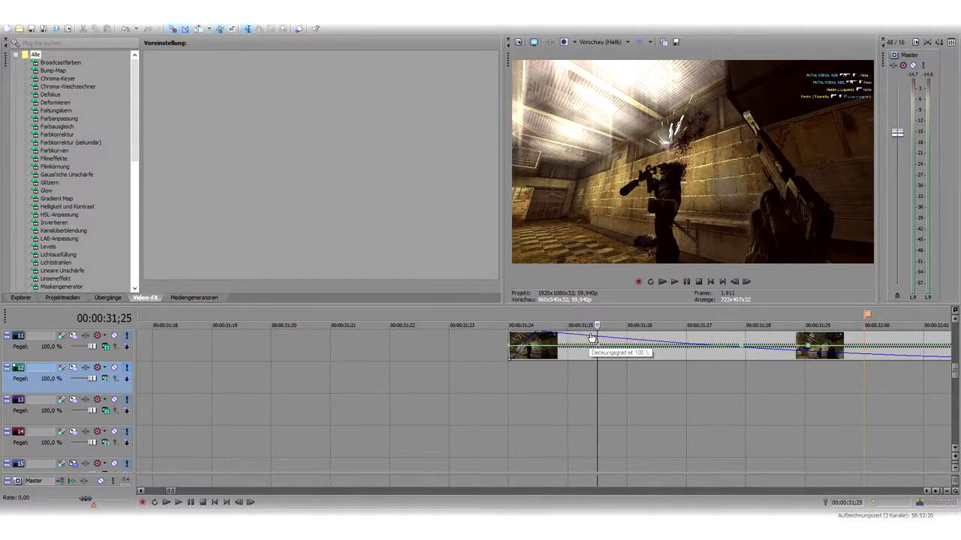
key("Right")
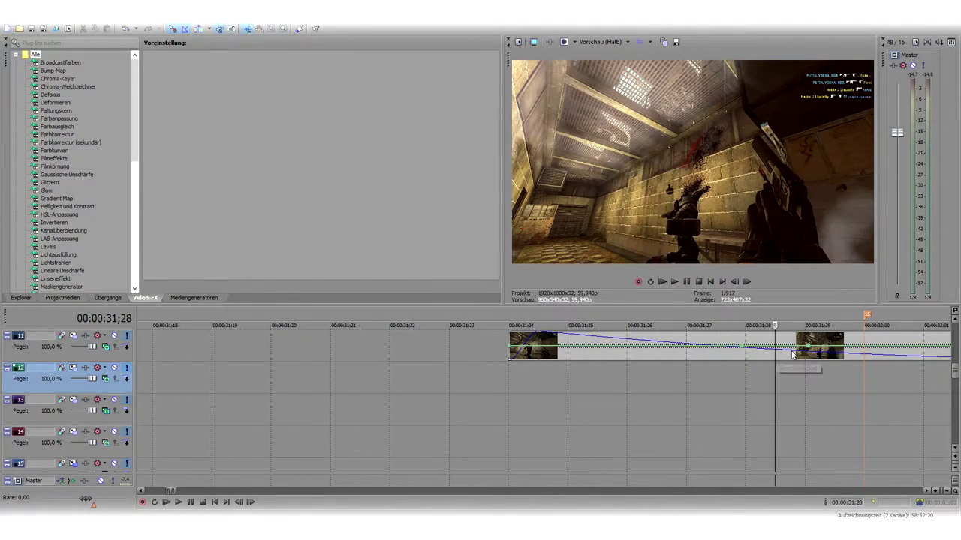
key("Left")
key("Left")
key("Left")
Look at the main footage clips on track 16 beneath the flash and return to the event on track 11
scroll(650, 375, "down", 3)
left_click_drag(955, 371, 955, 378)
scroll(565, 398, "up", 1)
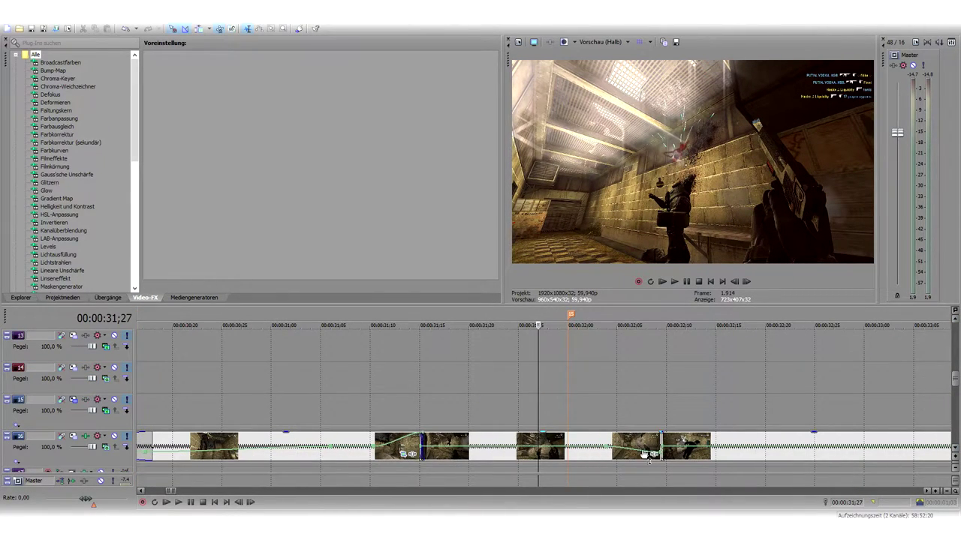
left_click_drag(956, 383, 956, 375)
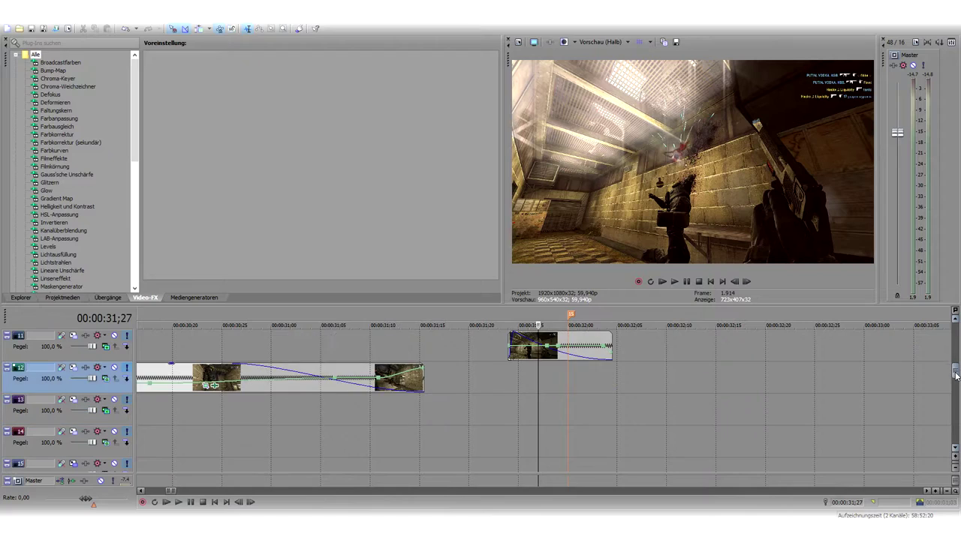
Open the flash event's Panorama/Cropping and compare the ceiling mask at the keyframes 00:00:00;00 and 00:00:00;04
left_click(516, 346)
right_click(516, 347)
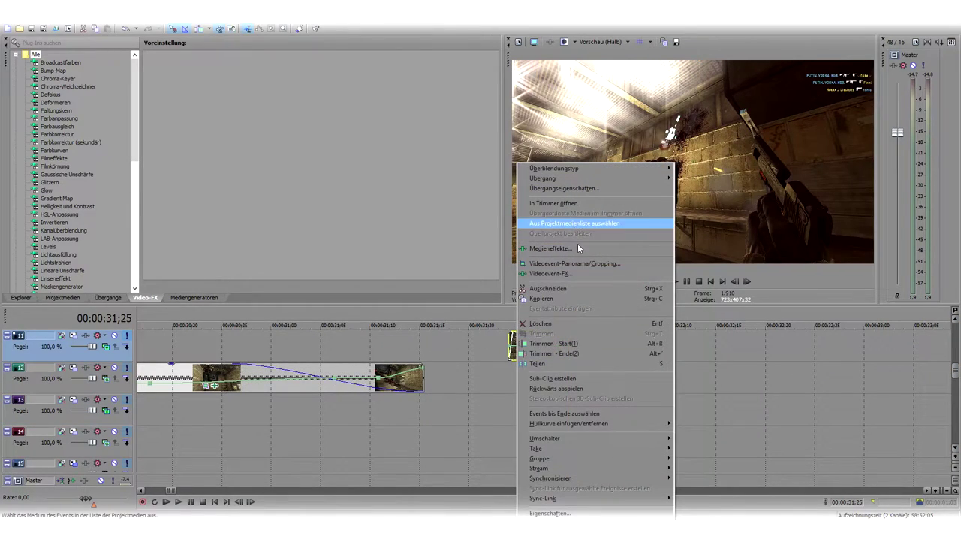
left_click(548, 267)
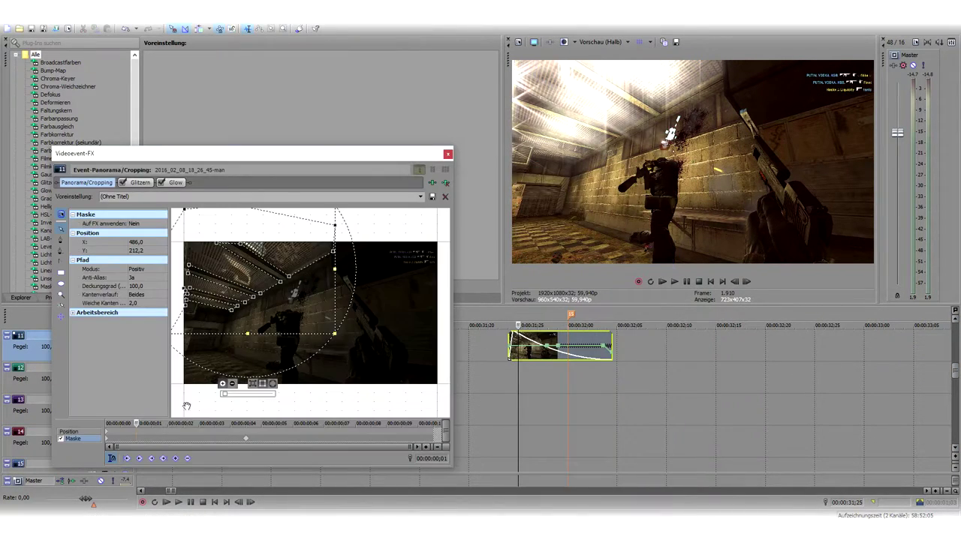
left_click(247, 442)
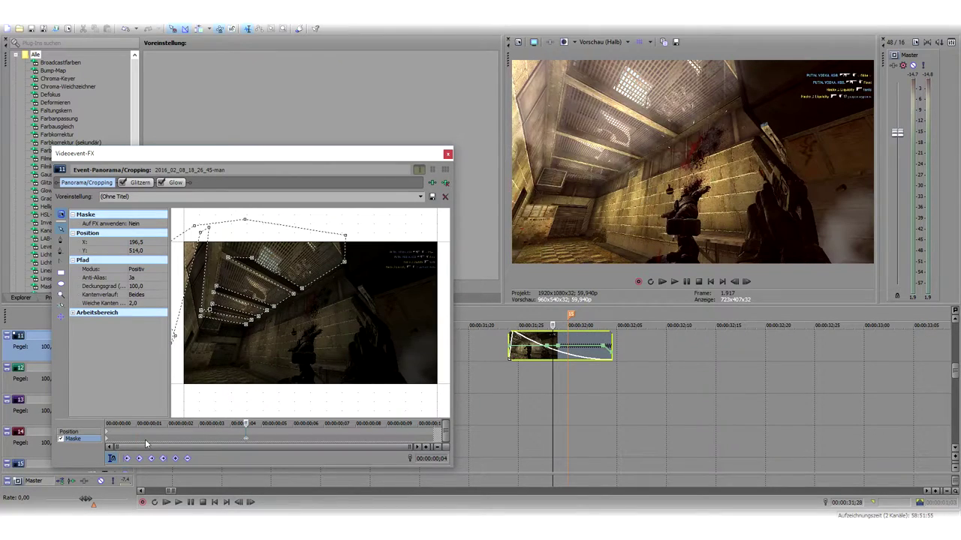
left_click(108, 443)
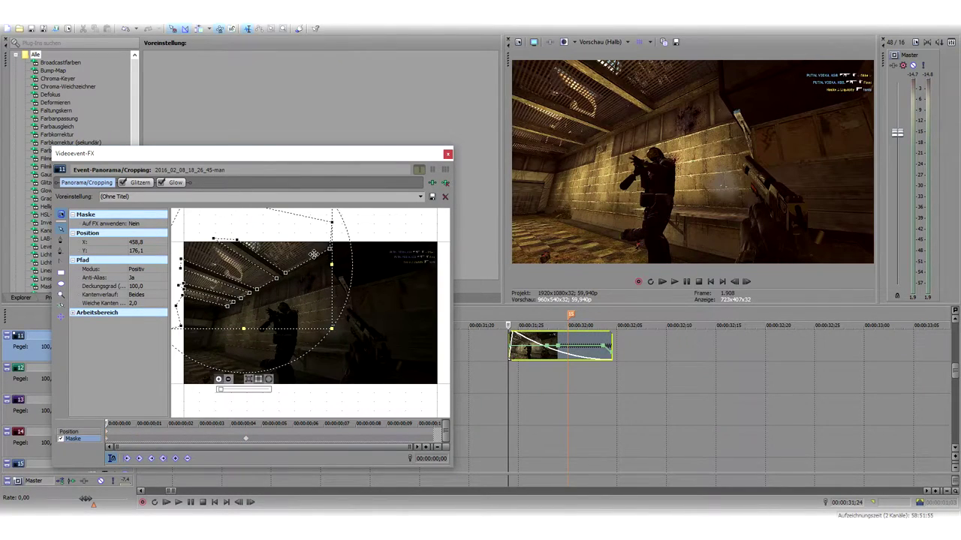
scroll(293, 268, "up", 2)
left_click_drag(416, 367, 501, 433)
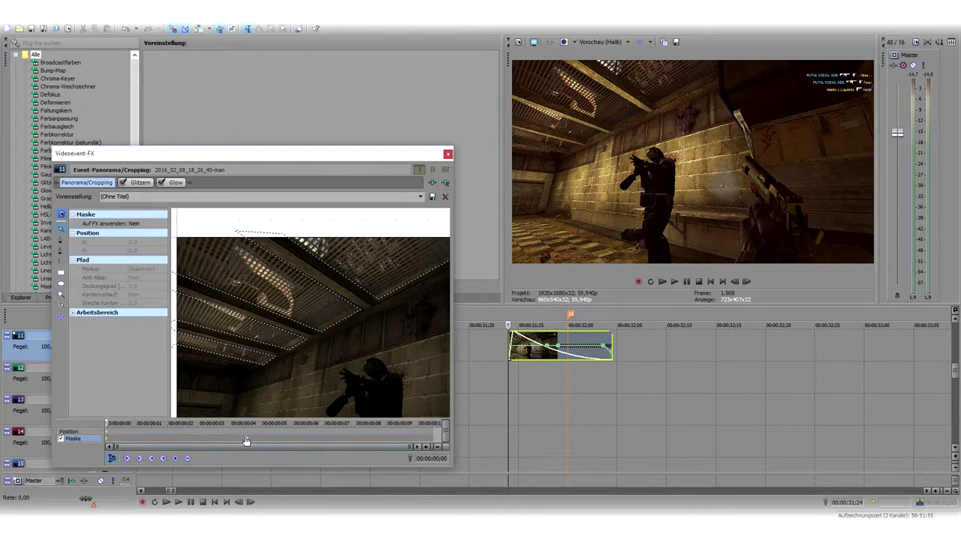
left_click(108, 444)
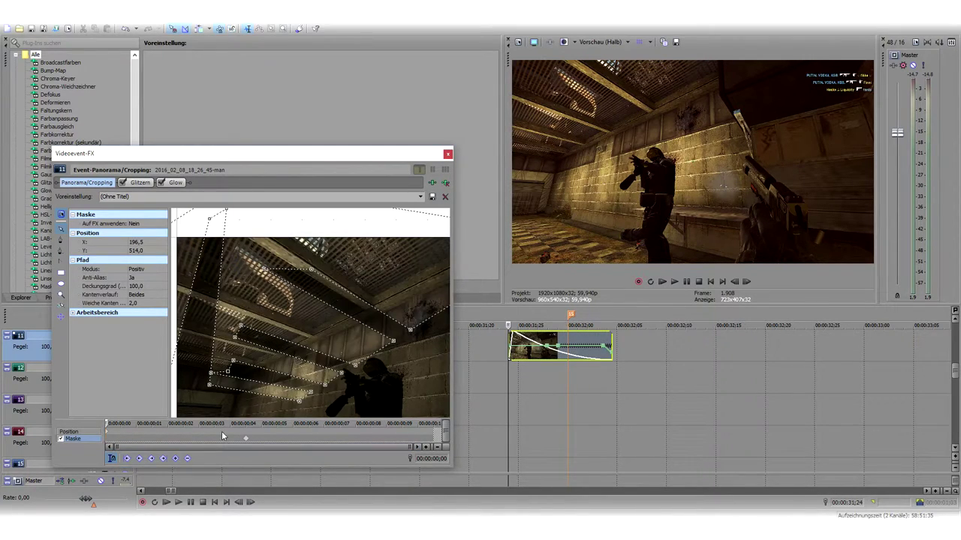
left_click(246, 440)
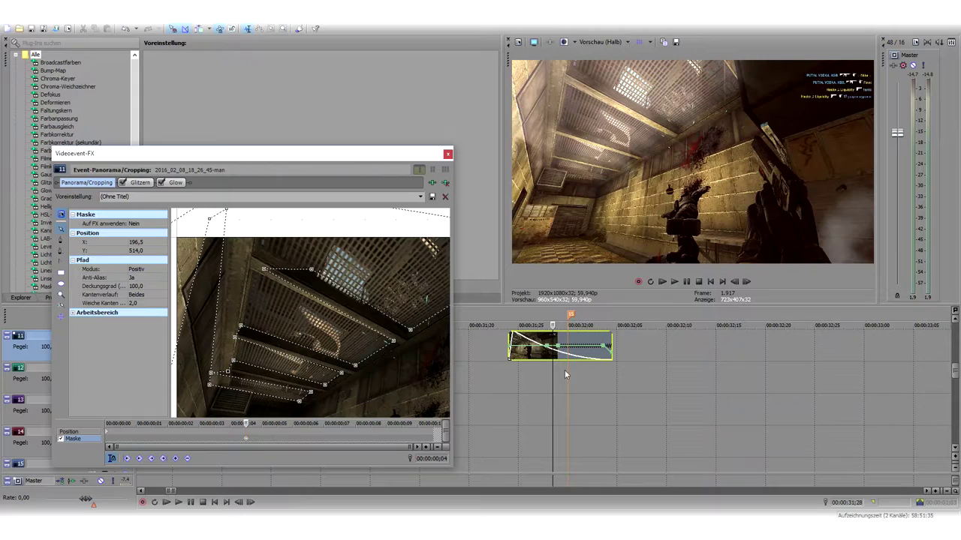
Delete the ceiling mask path from the flash event and close the Panorama/Cropping settings
right_click(247, 443)
left_click(242, 272)
right_click(218, 283)
left_click(219, 276)
key("Delete")
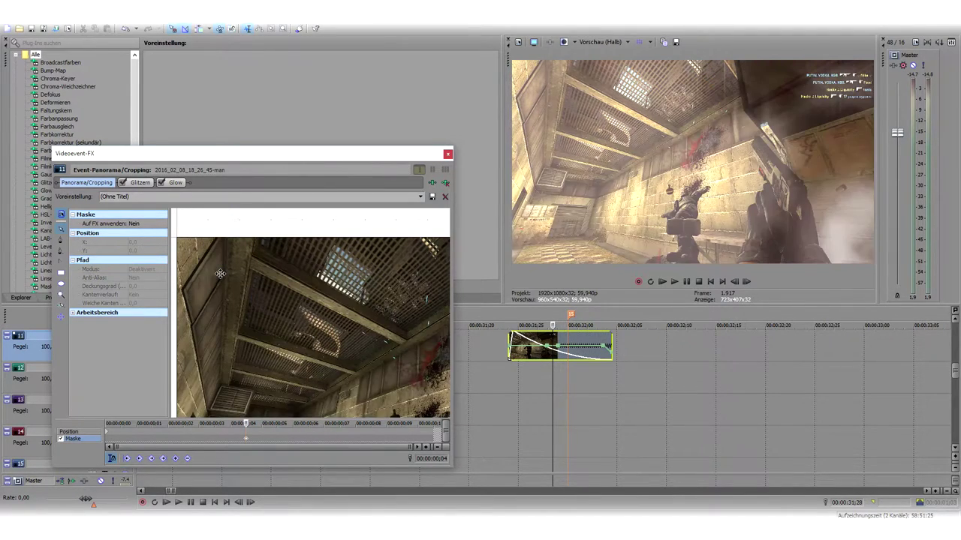
left_click(448, 156)
Play the transition into the flash event on track 11 several times and return to its start at 00:00:31;24
left_click(517, 335)
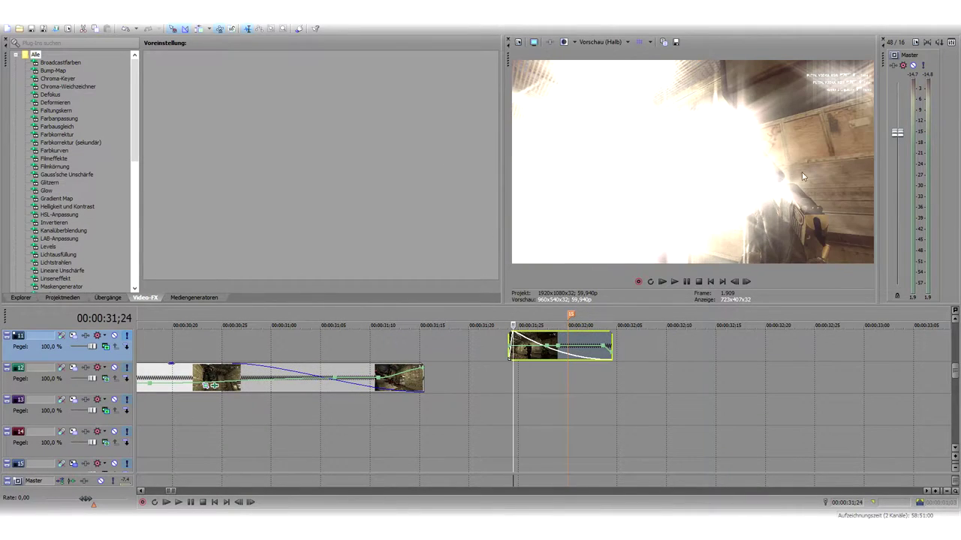
left_click(503, 387)
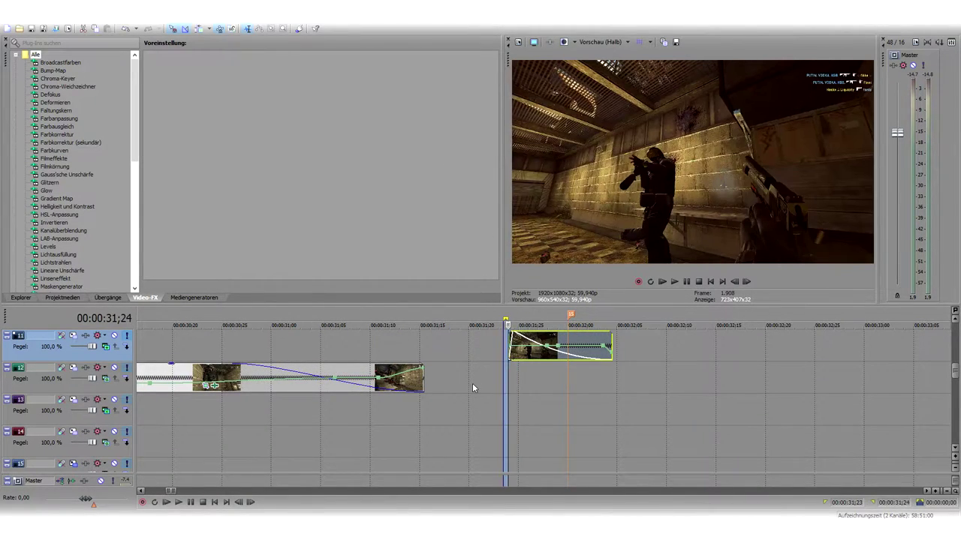
left_click(472, 384)
key("space")
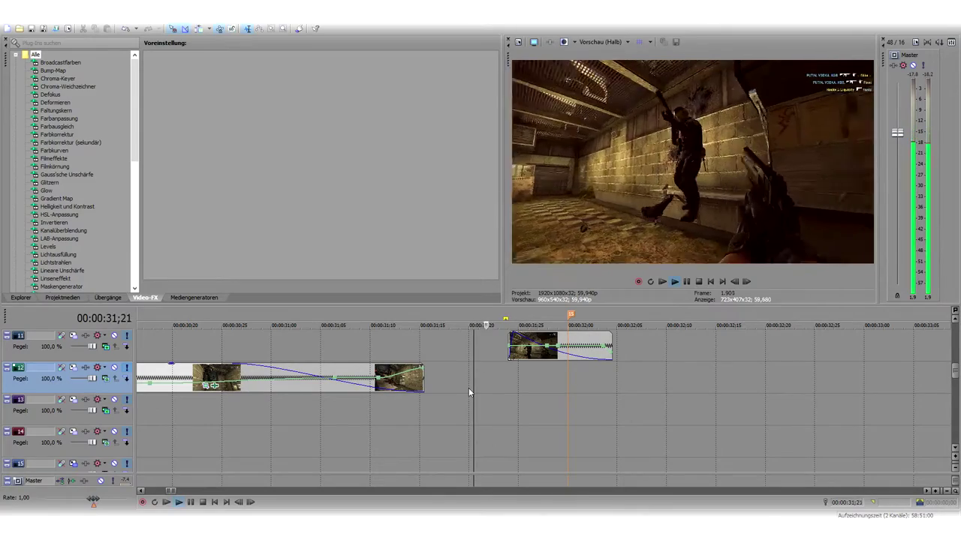
left_click(420, 390)
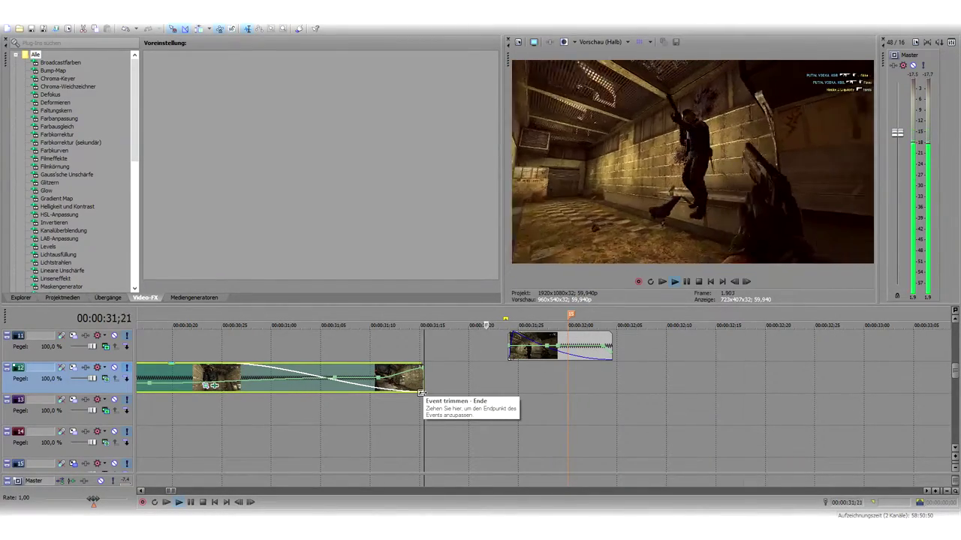
key("space")
left_click(514, 338)
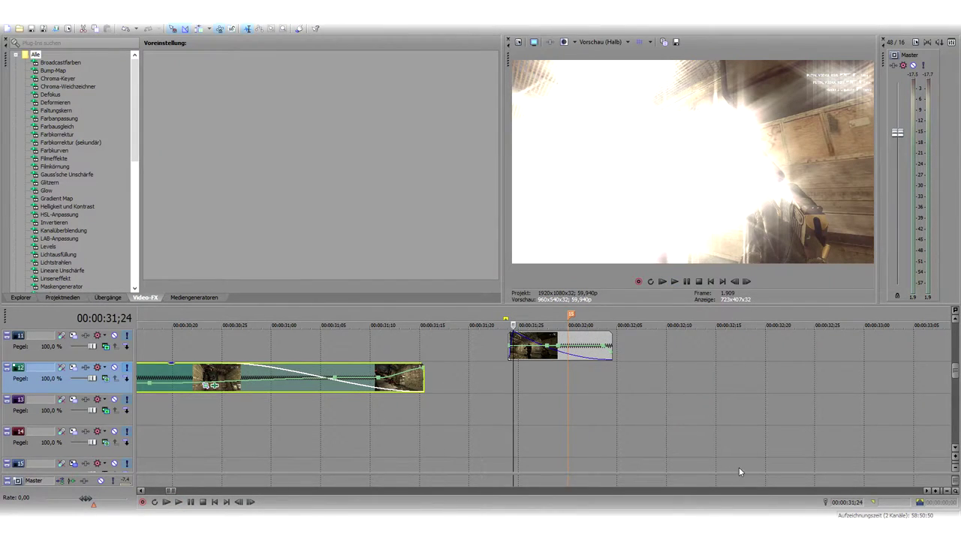
left_click(478, 397)
key("space")
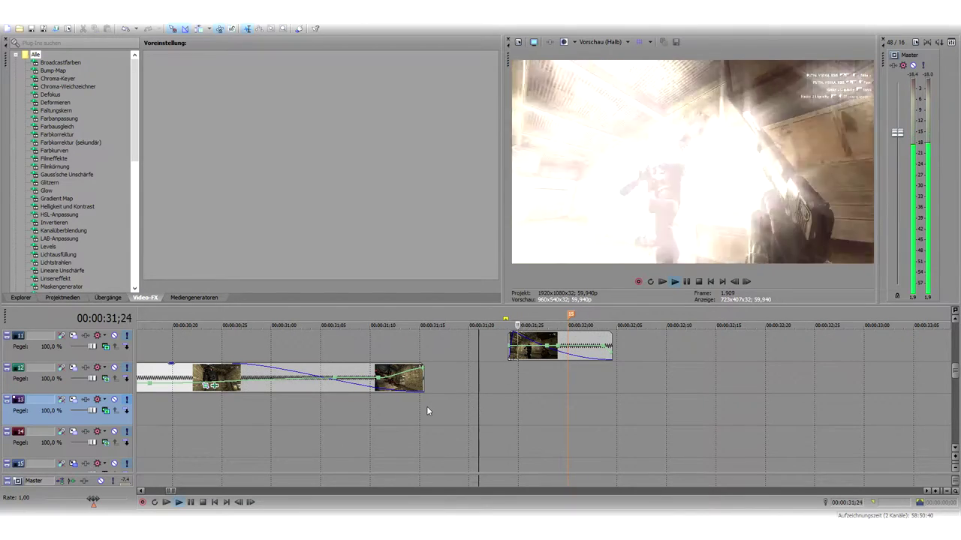
left_click(514, 338)
key("space")
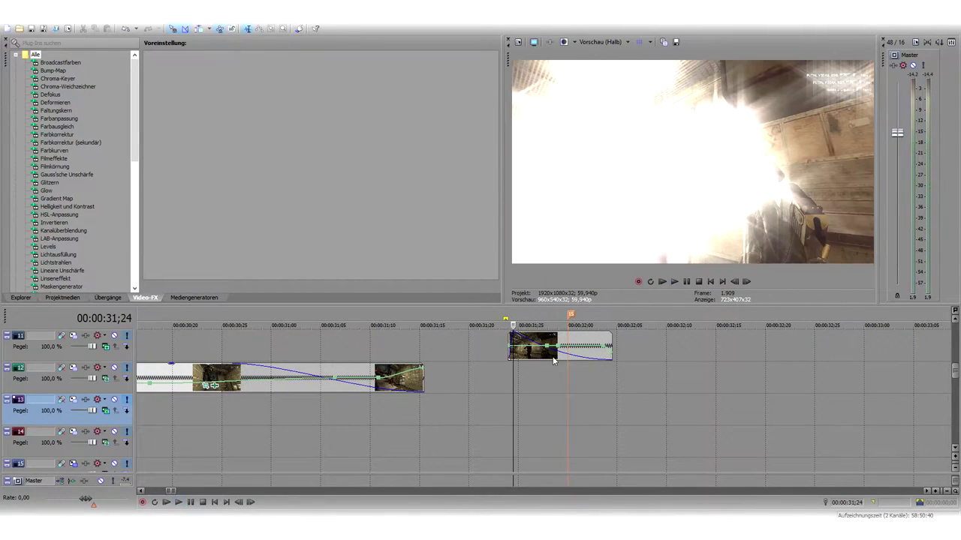
Step frame by frame through the flash event's fade from 00:00:31;24 to 00:00:32;03
scroll(955, 368, "up", 1)
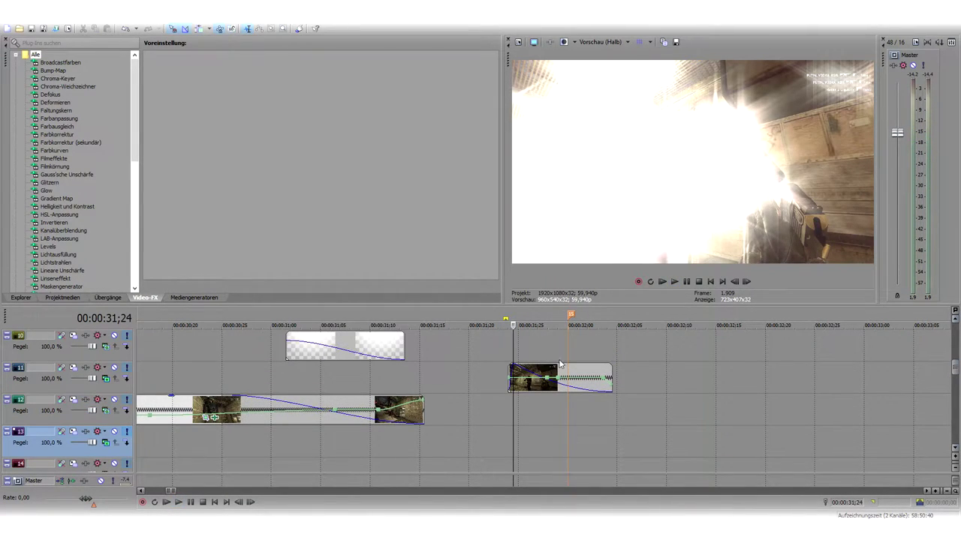
left_click(513, 398)
key("Left")
key("Right")
key("Right")
key("Right")
key("Right")
key("Right")
key("Right")
key("Right")
key("Right")
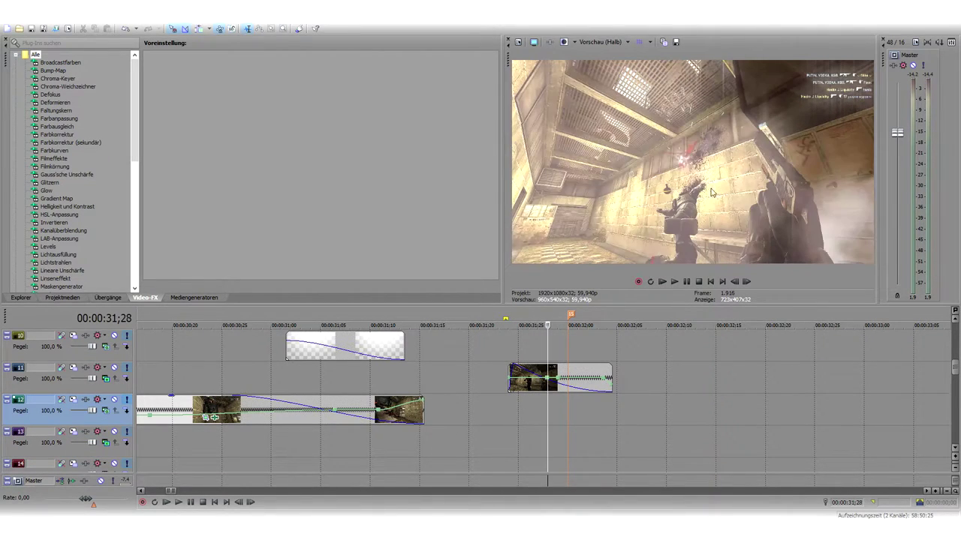
key("Right")
key("Right")
key("Right")
key("Right")
key("Right")
key("Right")
key("Right")
key("Right")
key("Right")
key("Right")
key("Right")
key("Right")
key("Left")
key("Left")
key("Left")
key("Left")
key("Right")
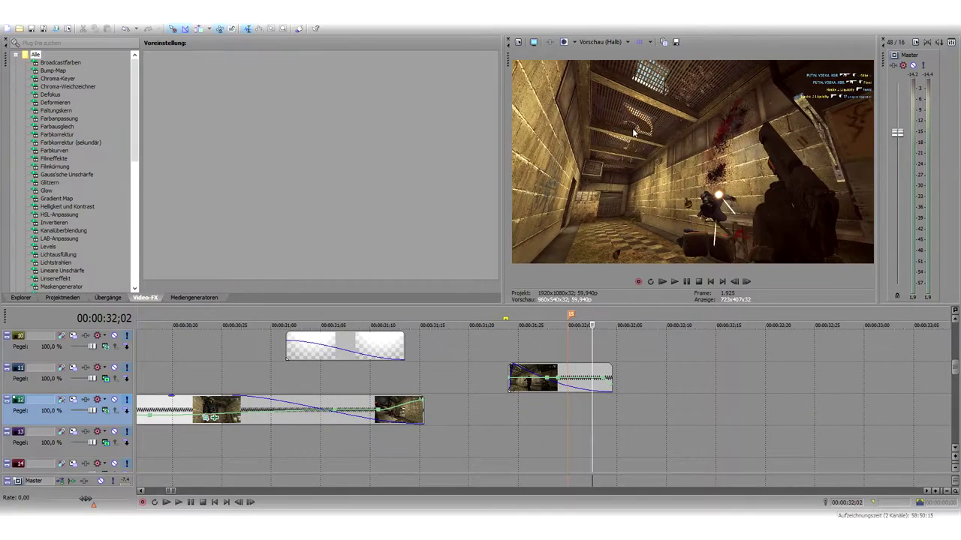
key("Right")
key("Right")
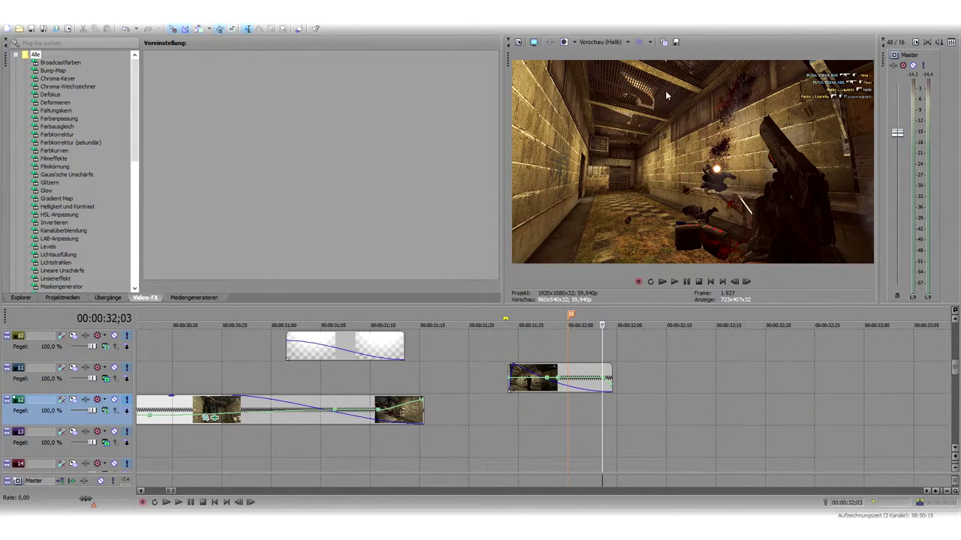
Select the flash event on track 11 and review its fade again frame by frame up to 00:00:32;01
left_click(514, 375)
key("Right")
key("Right")
key("Right")
key("Right")
key("Right")
key("Right")
key("Right")
key("Right")
key("Right")
key("Right")
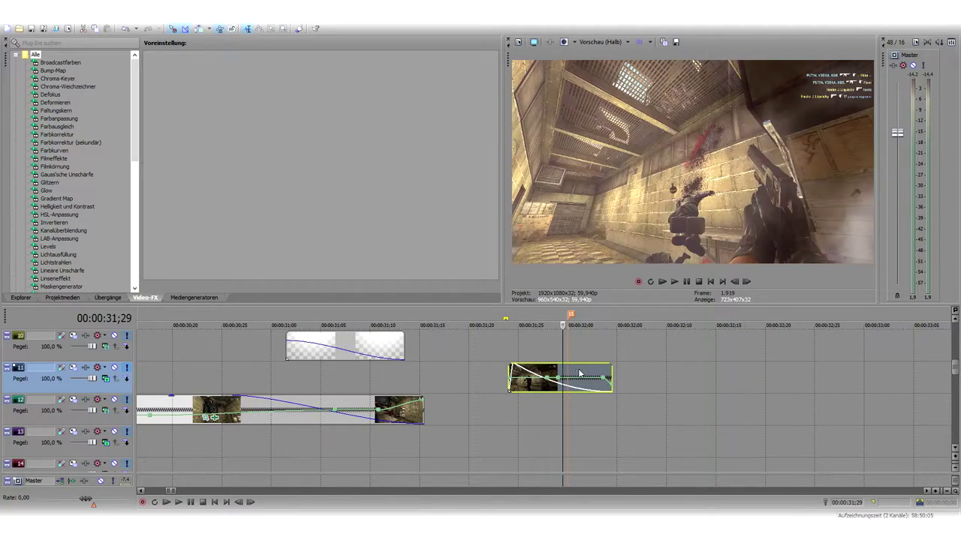
key("Right")
key("Right")
key("Right")
key("Right")
key("Right")
key("Right")
key("Right")
key("Right")
key("Right")
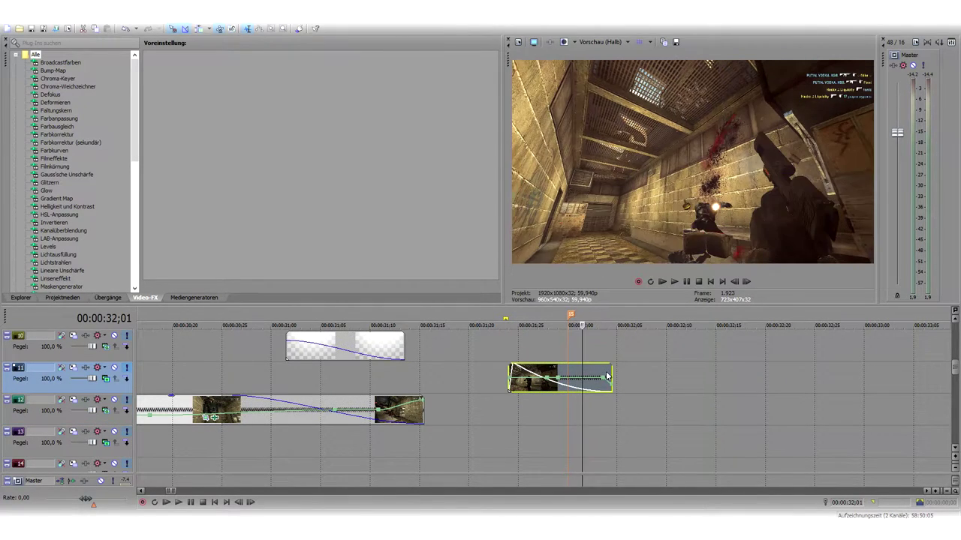
Inspect the main footage on track 16 around the flash's end, between 00:00:32;03 and 00:00:32;04
left_click_drag(955, 371, 956, 383)
left_click_drag(613, 414, 596, 409)
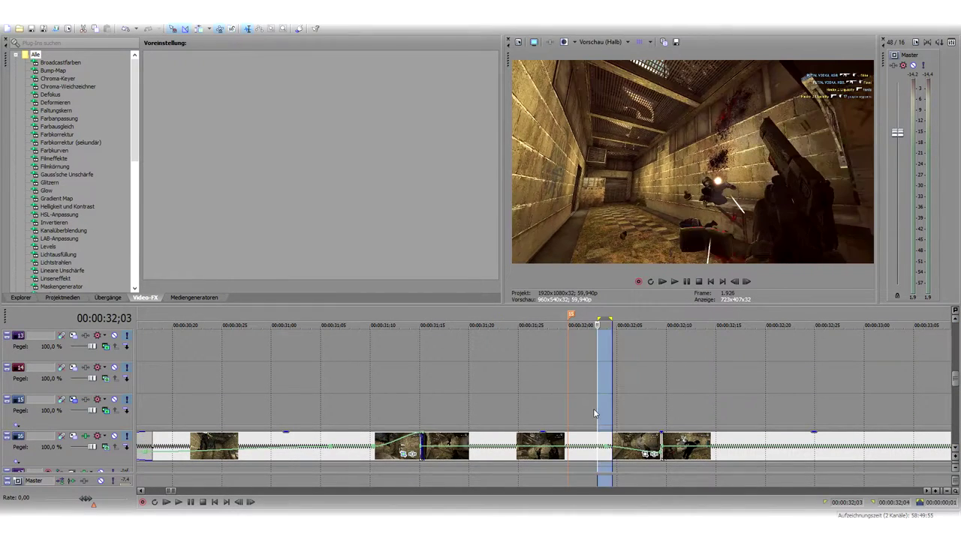
left_click(593, 410)
key("space")
key("space")
left_click(607, 408)
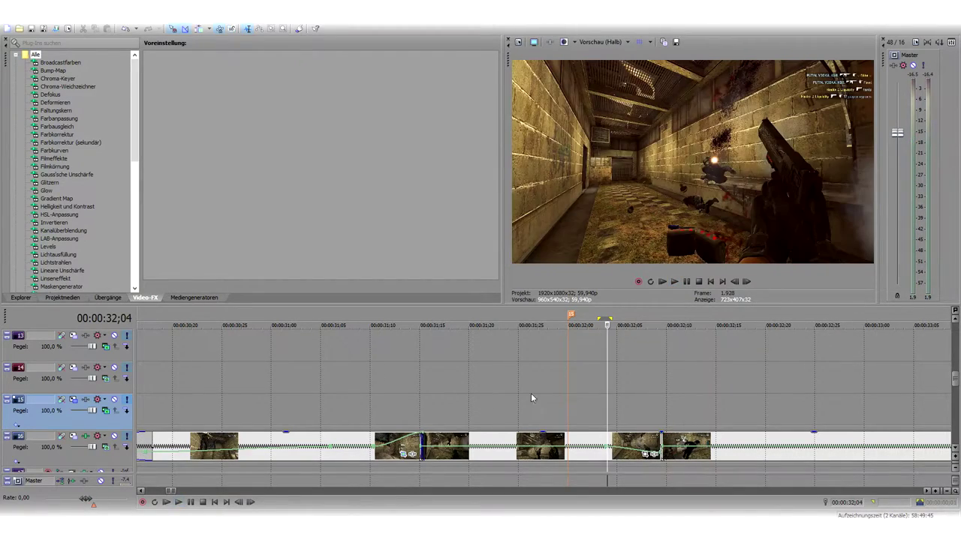
Play the main footage repeatedly from about 00:00:31;28 to check the gunshot against the music
left_click(552, 390)
key("space")
key("space")
key("space")
key("space")
key("space")
key("space")
key("space")
key("space")
key("space")
key("space")
key("space")
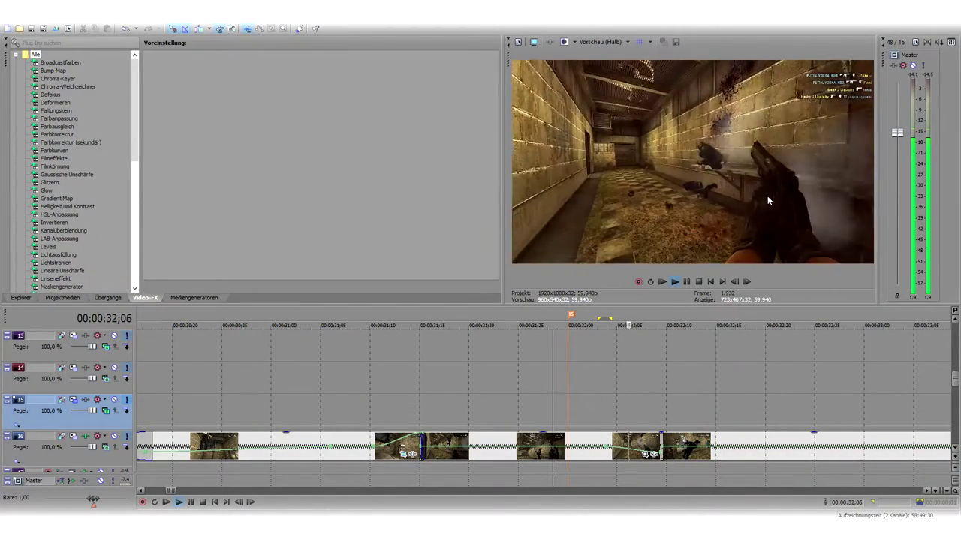
key("space")
Play the cut into the next clip on track 16 repeatedly from 00:00:32;08
left_click(650, 423)
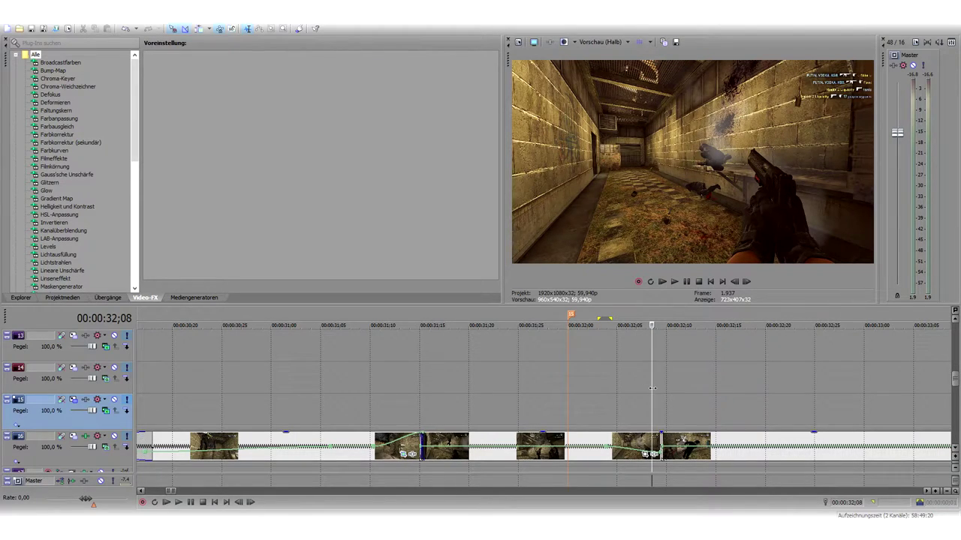
key("space")
key("space")
key("space")
key("space")
key("space")
key("space")
Open Panorama/Cropping for the track 16 clip starting at 00:00:32;09, zoom in on its first position keyframes and preview the clip's start
left_click(665, 440)
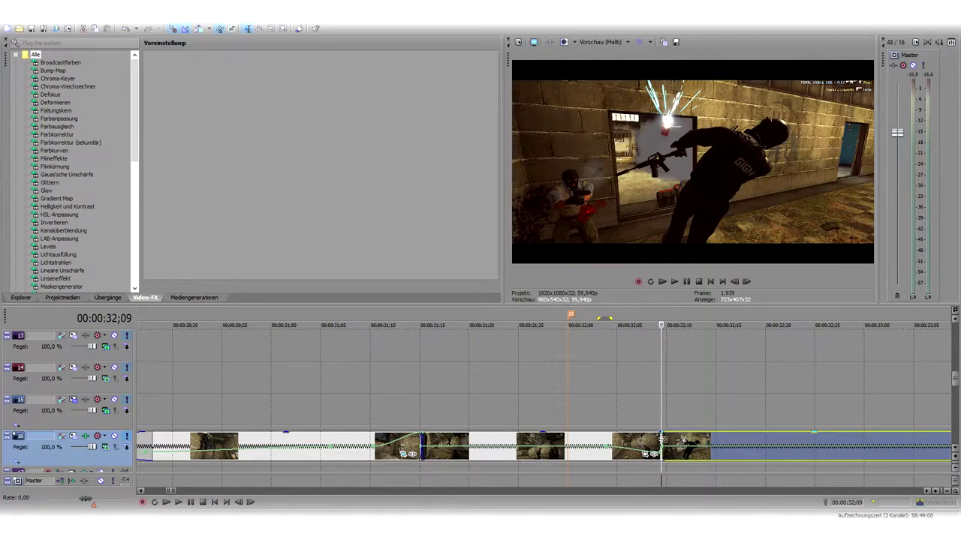
scroll(734, 396, "down", 6)
scroll(724, 452, "up", 2)
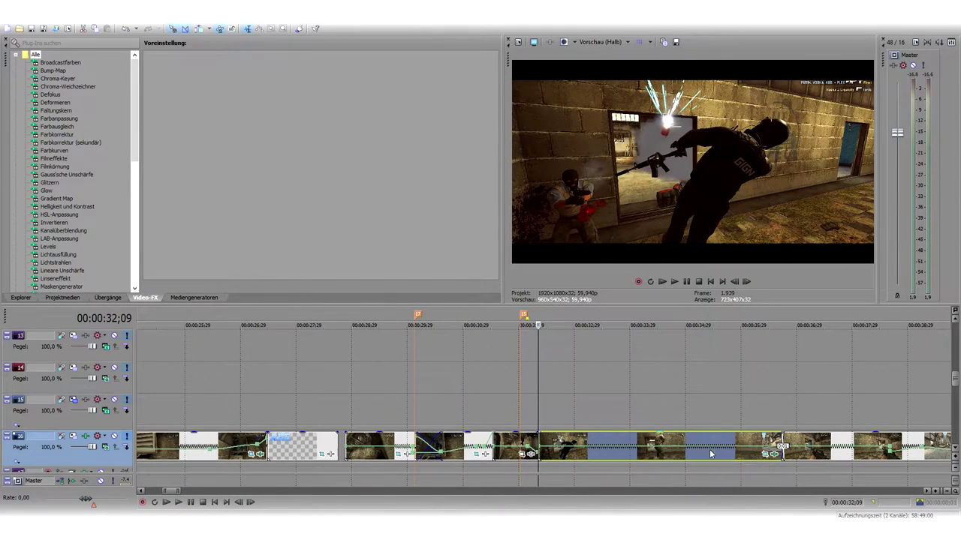
left_click(765, 454)
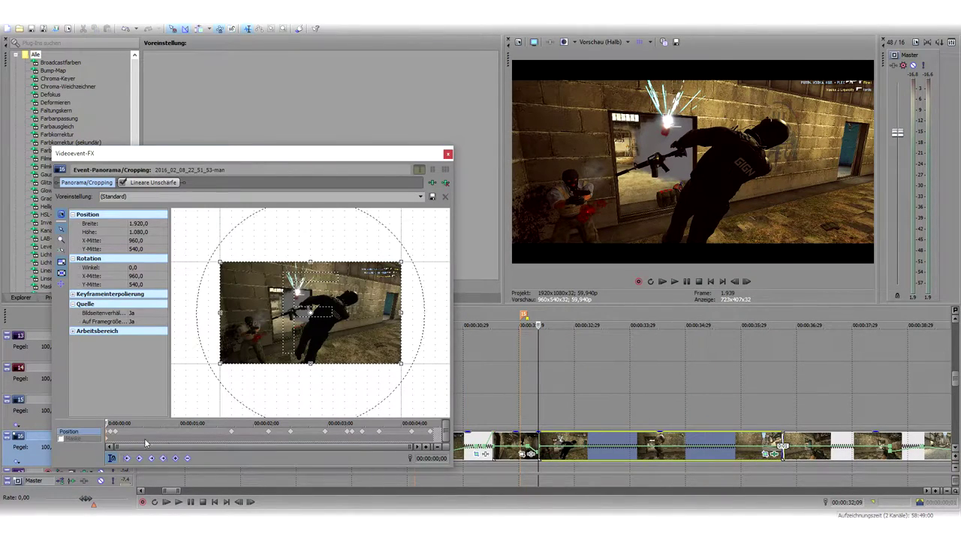
scroll(145, 444, "up", 5)
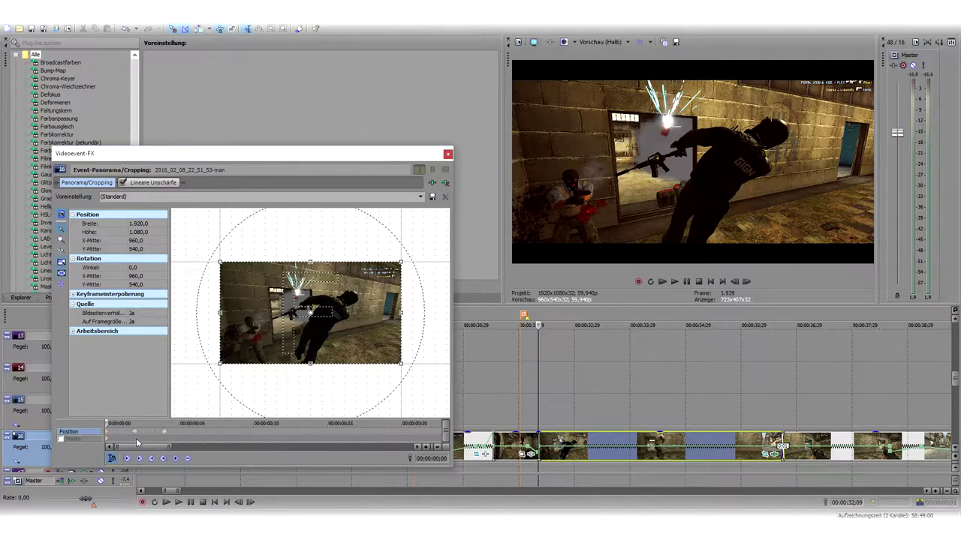
left_click(540, 422)
key("space")
key("space")
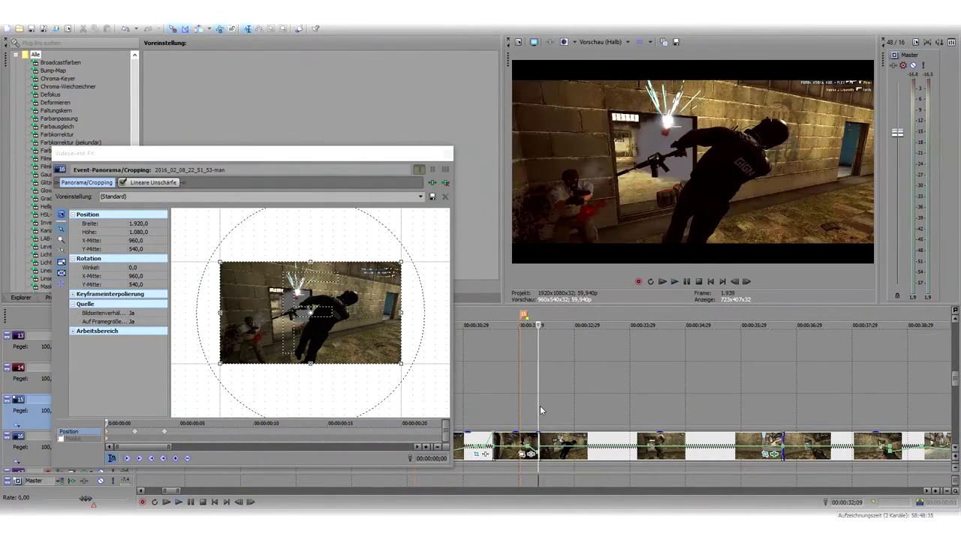
Examine the clip's Panorama/Cropping position frame by frame from the first keyframe to the one at 00:00:00;02
left_click(107, 435)
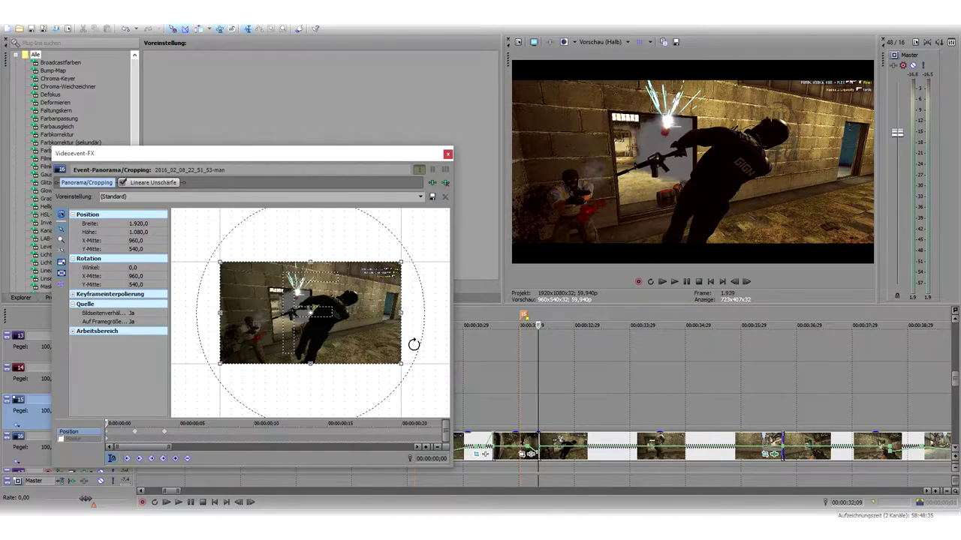
key("Right")
key("Left")
key("Right")
key("Right")
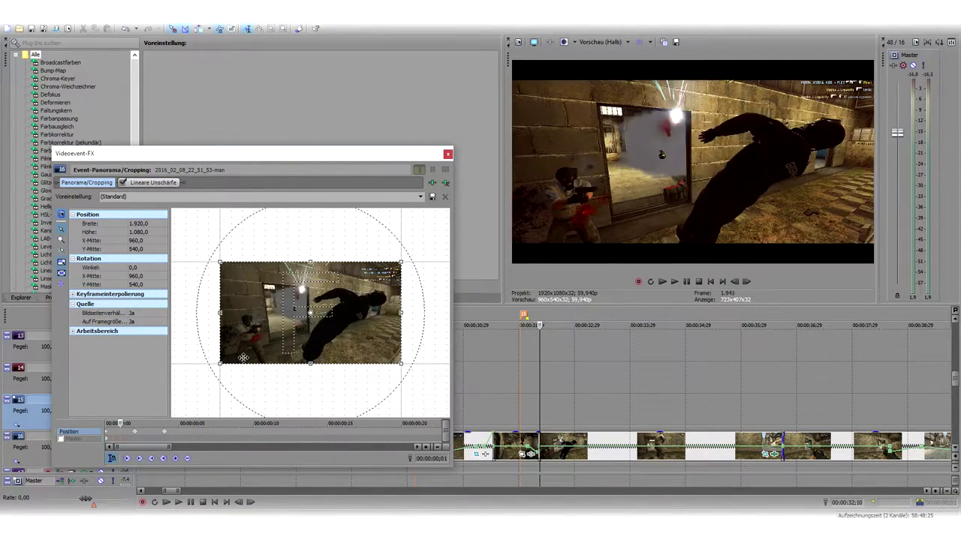
key("Right")
key("Left")
key("Right")
key("Right")
key("Right")
key("Left")
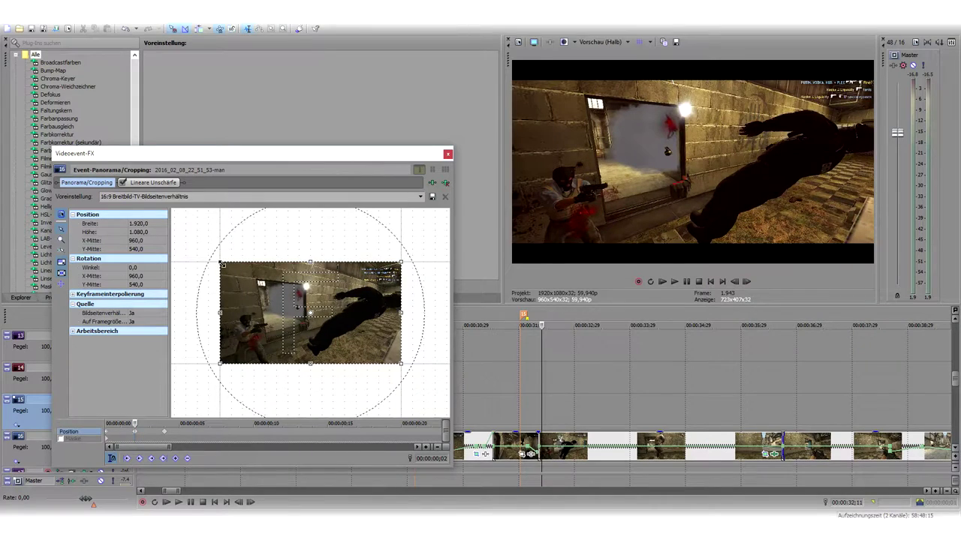
Compare the crop's zoom and rotation just after the 00:00:00;02 keyframe with the framing at that keyframe
key("Right")
key("Right")
key("Right")
key("Right")
key("Right")
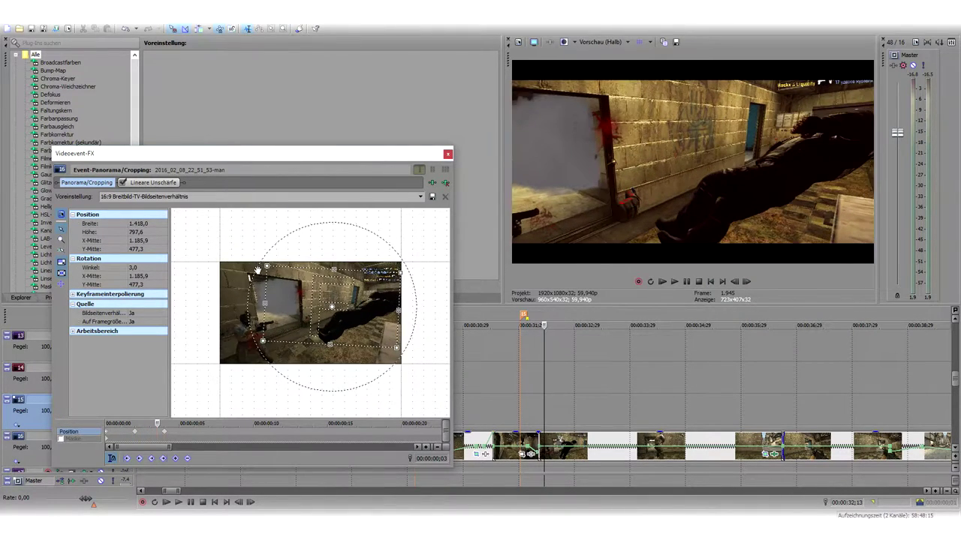
key("Left")
key("Left")
key("Left")
key("Left")
key("Left")
key("Left")
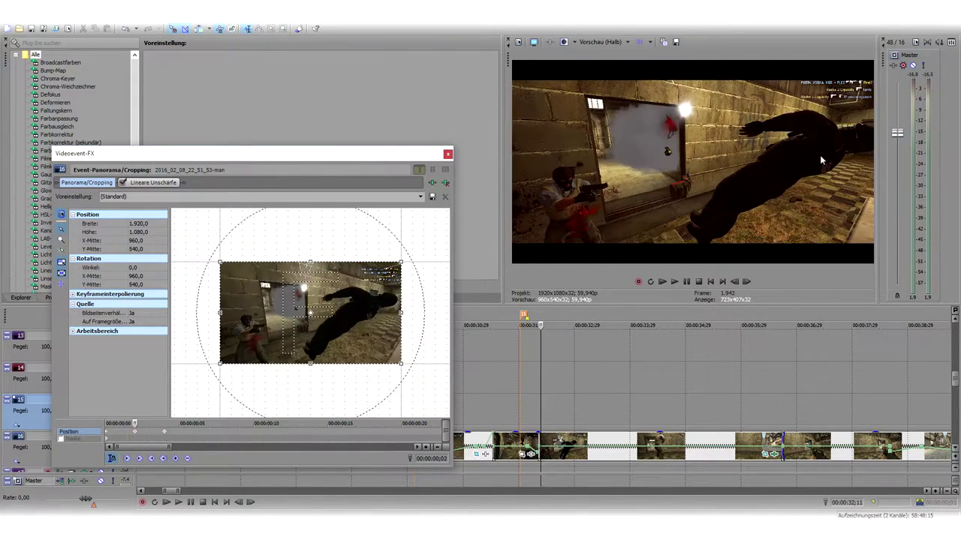
Step through the crop's zoom and rotation from the 00:00:00;02 keyframe to 00:00:00;08
key("Right")
key("Right")
key("Right")
key("Right")
key("Right")
key("Right")
key("Right")
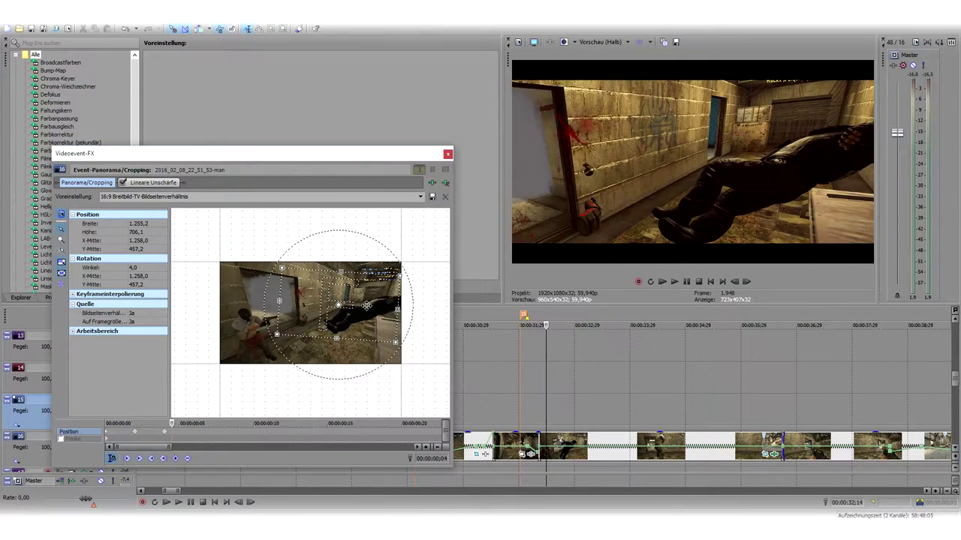
key("Right")
key("Right")
key("Right")
key("Right")
key("Right")
key("Right")
key("Right")
key("Right")
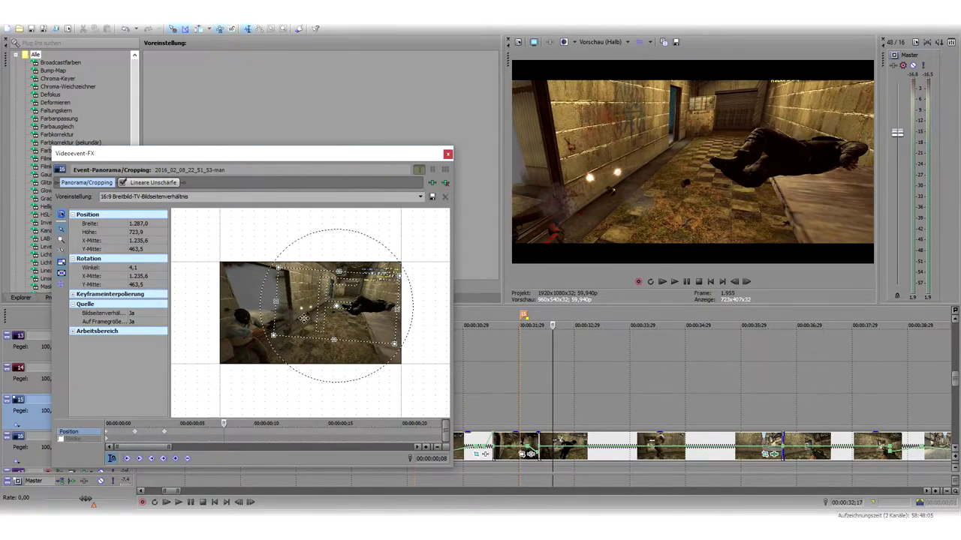
Step through the crop's gradual zoom-out and rotation from 00:00:00;08 to 00:00:00;28
key("Right")
key("Right")
key("Right")
key("Right")
key("Right")
key("Right")
key("Right")
key("Right")
key("Right")
key("Right")
key("Right")
key("Right")
key("Right")
key("Right")
key("Right")
key("Right")
key("Right")
key("Right")
key("Right")
key("Right")
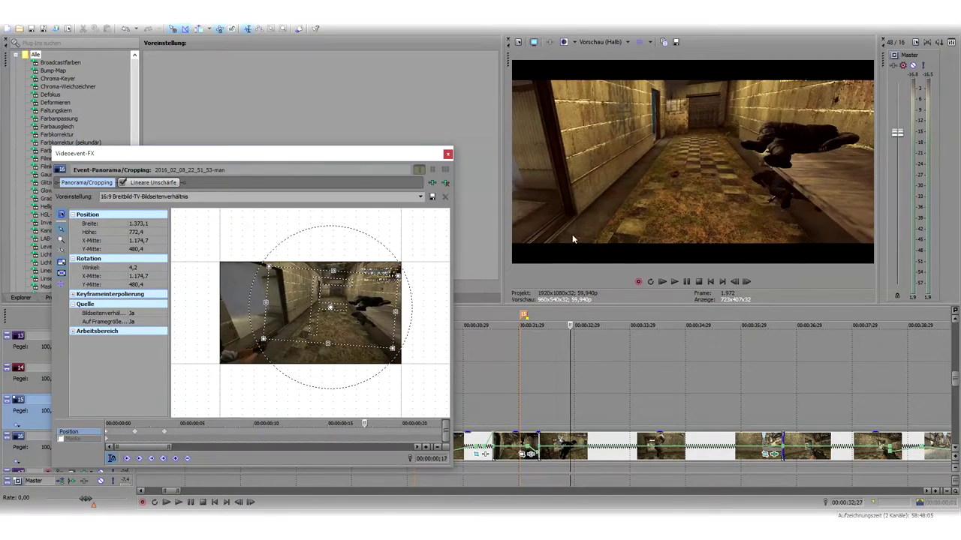
key("Right")
key("Right")
key("Right")
key("Right")
key("Right")
key("Right")
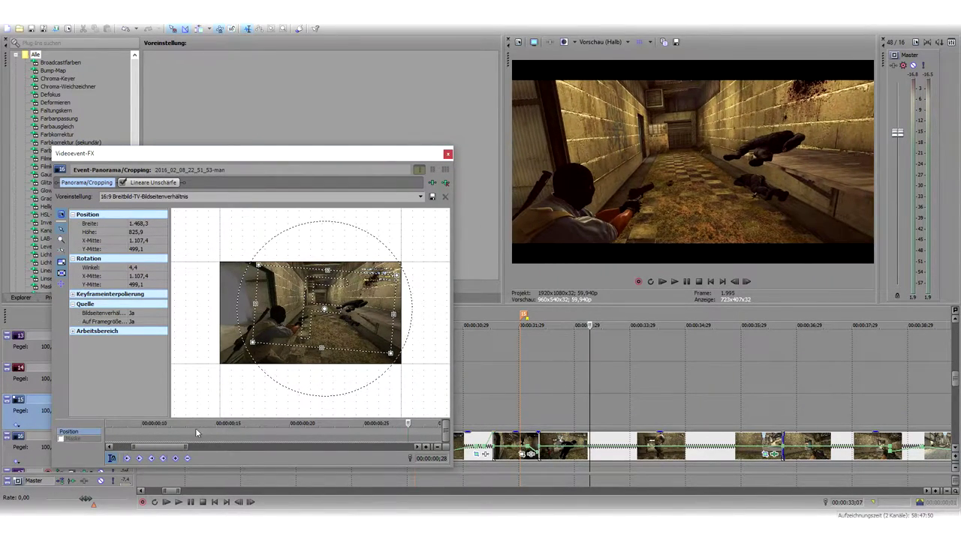
Zoom out the keyframe timeline to the clip's full length and preview the clip from its start
key("Left")
key("Left")
double_click(184, 446)
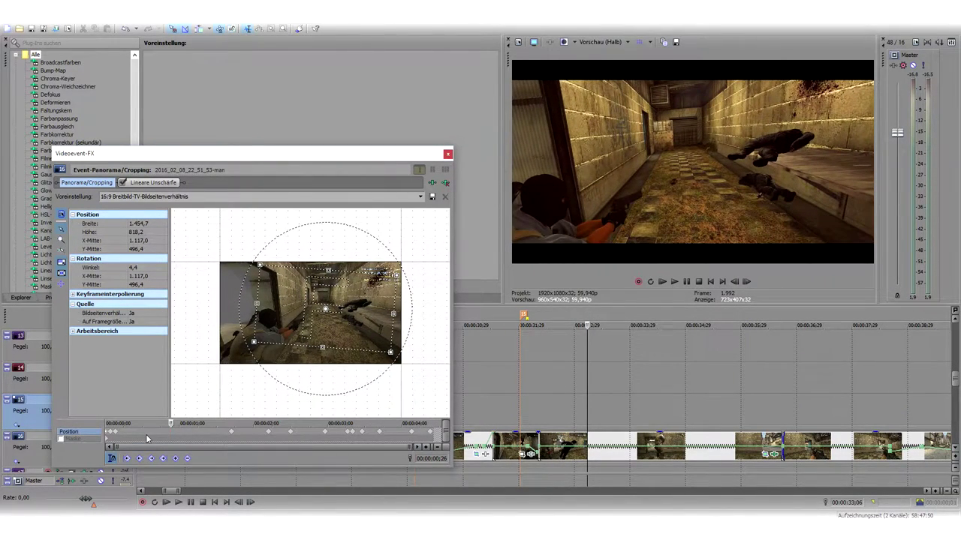
left_click(113, 442)
key("space")
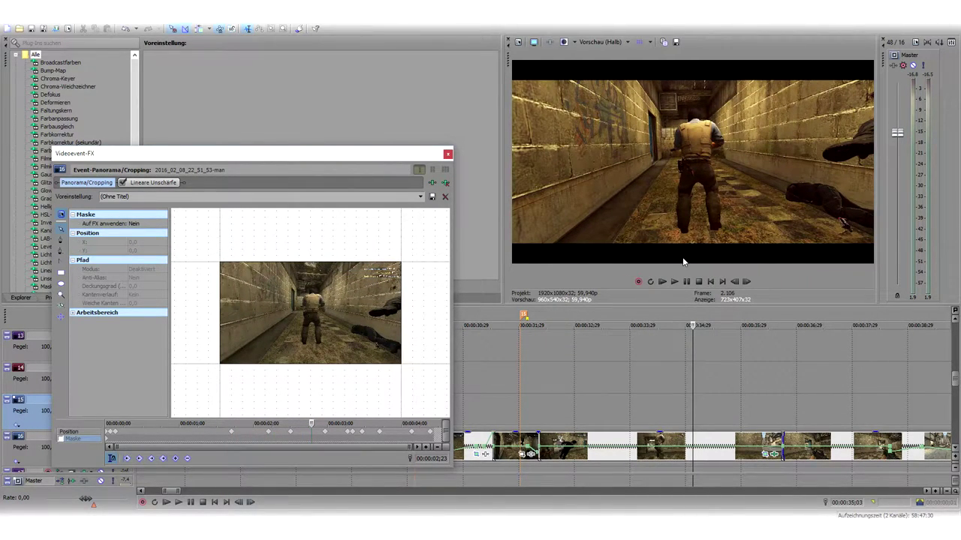
Return to the clip's opening Position keyframes and step back to 00:00:00;03
left_click(108, 442)
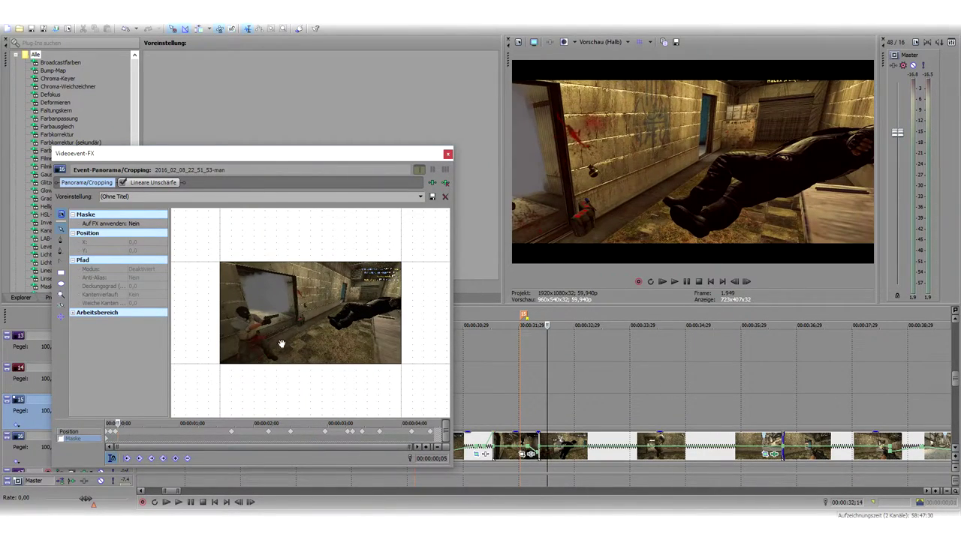
left_click(115, 432)
key("Left")
key("Left")
key("Left")
key("Left")
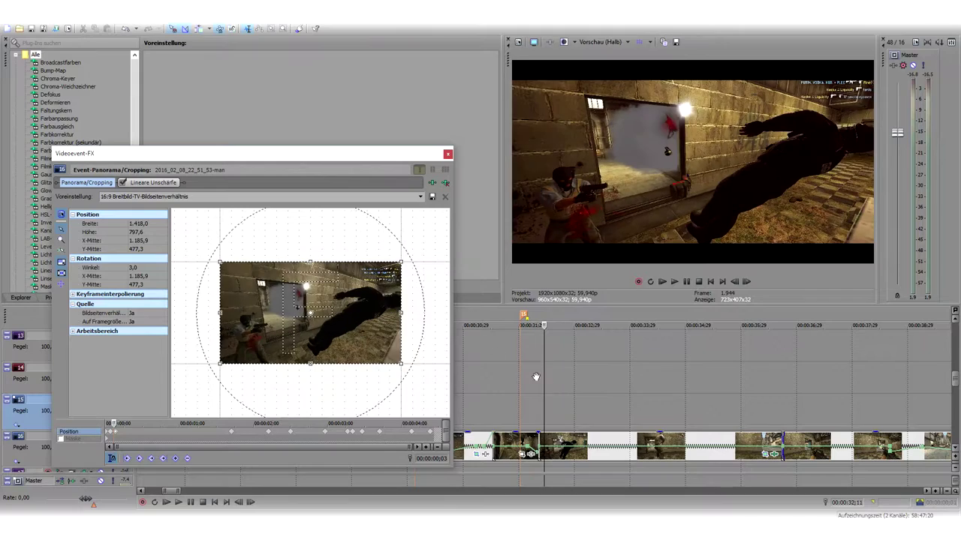
Play the clip from 00:00:32;09 to review the opening gunshot impact
left_click(540, 404)
key("space")
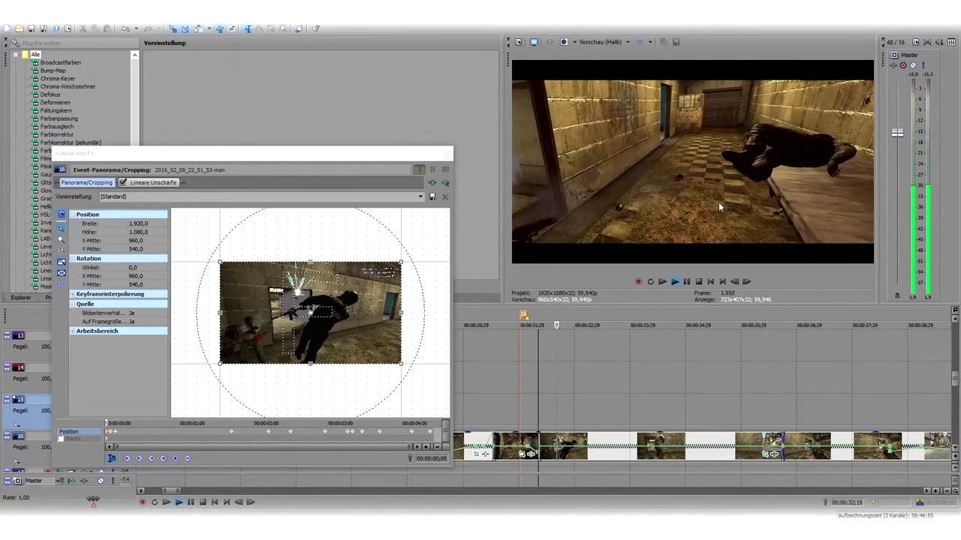
key("space")
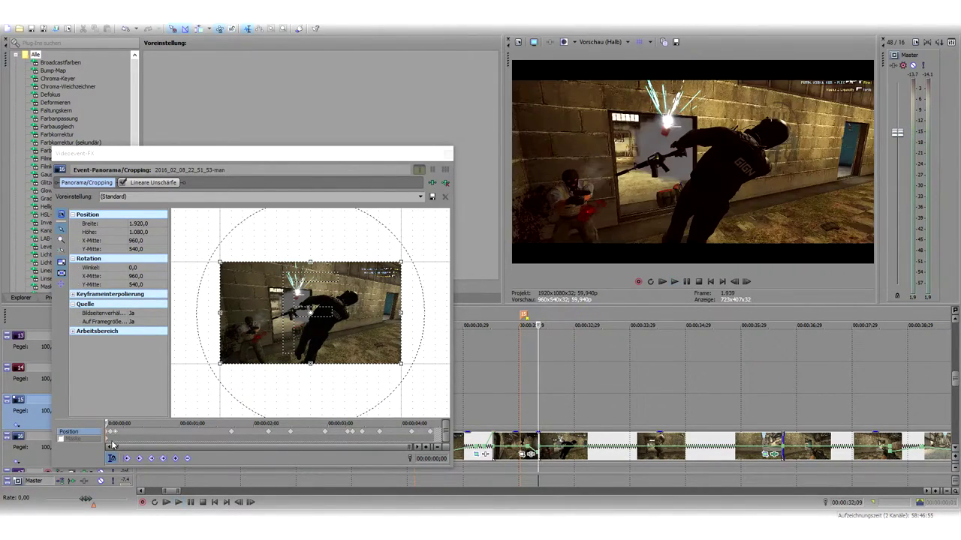
Follow the crop's movement from the opening keyframes to the Position keyframe at 00:00:01;21
mouse_move(109, 435)
left_mouse_down()
mouse_move(119, 431)
mouse_move(126, 444)
left_mouse_up()
key("Right")
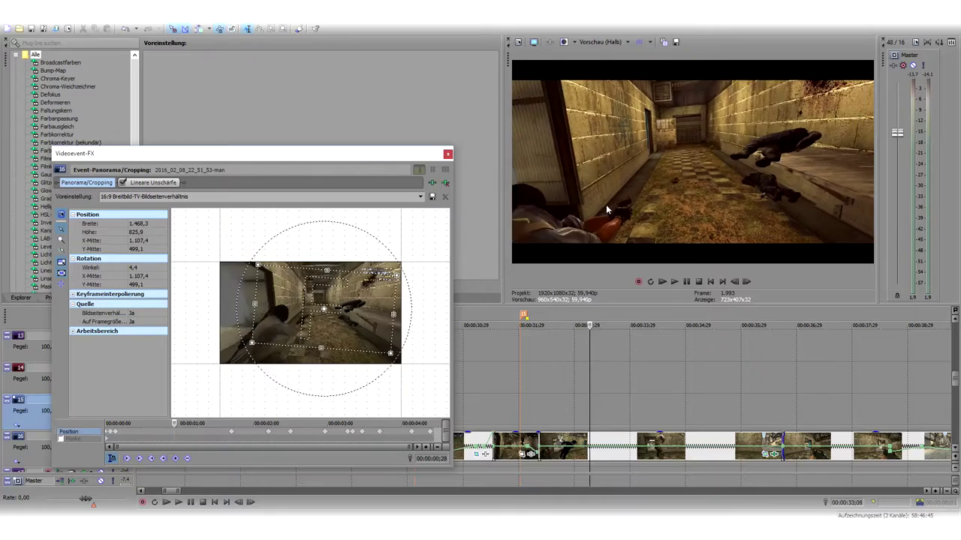
key("Right")
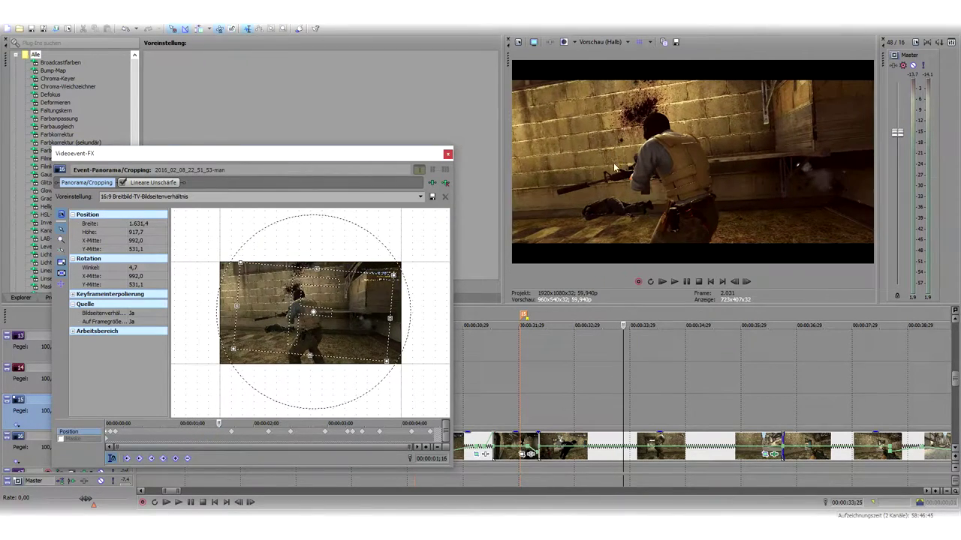
key("Right")
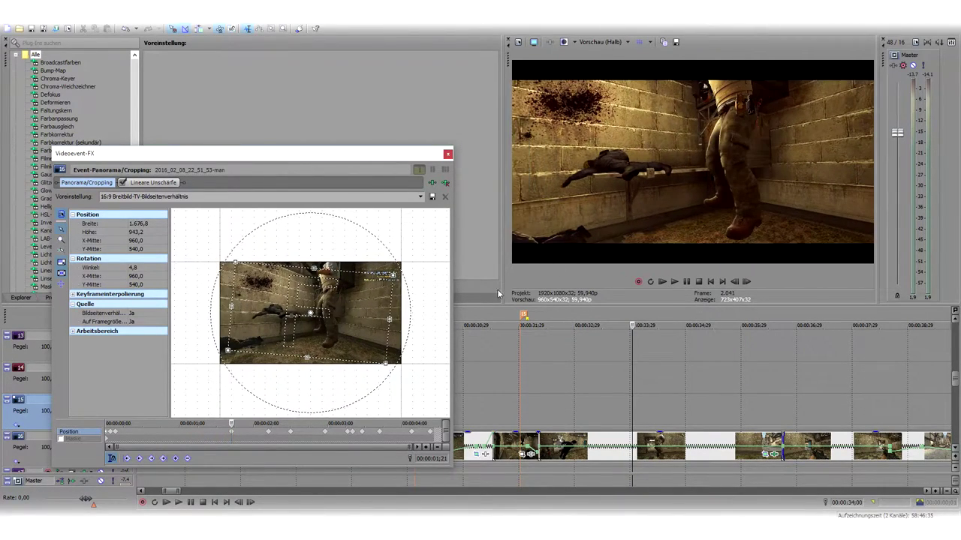
Step back from the 00:00:01;21 keyframe to 00:00:01;14, examine the crop there, and return to that keyframe
key("Left")
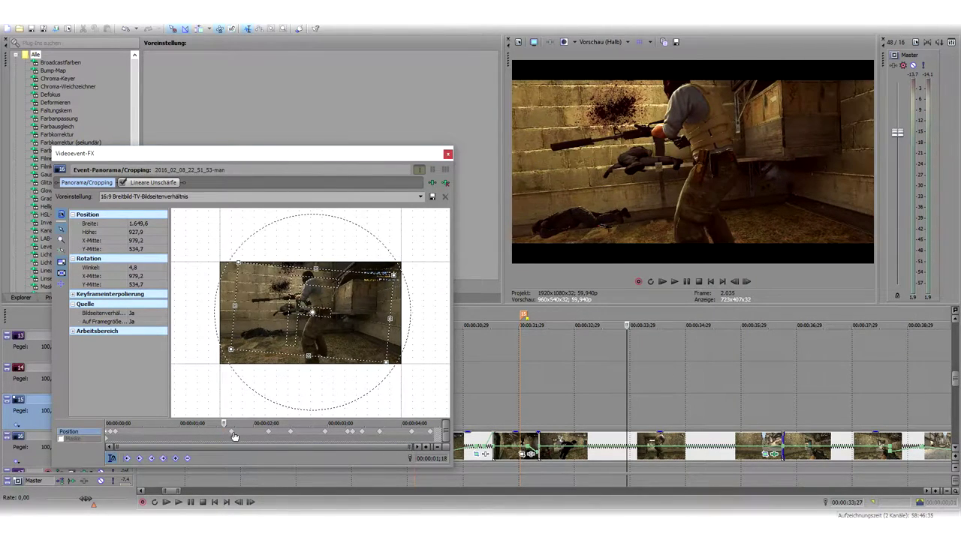
key("Left")
key("Left")
key("Left")
key("Left")
key("Left")
key("Left")
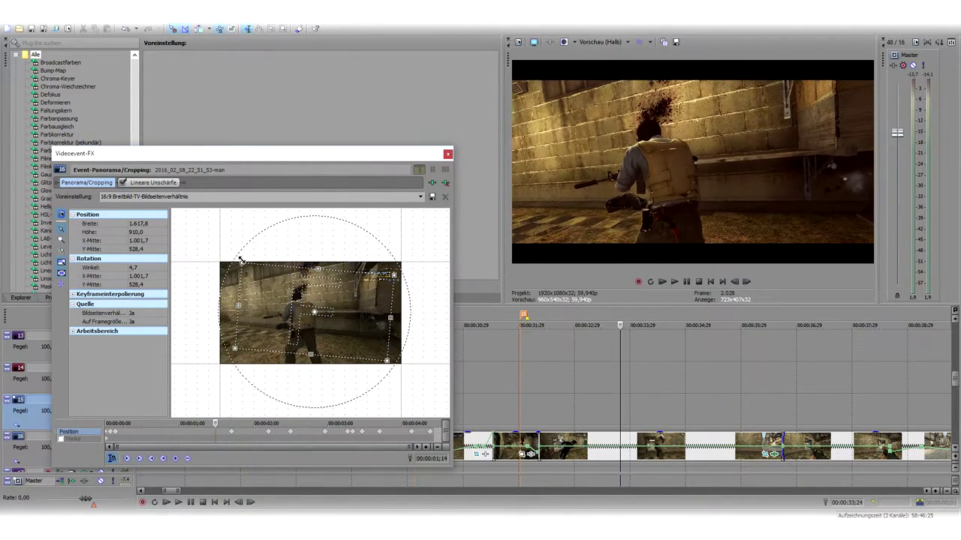
left_click_drag(240, 262, 257, 400)
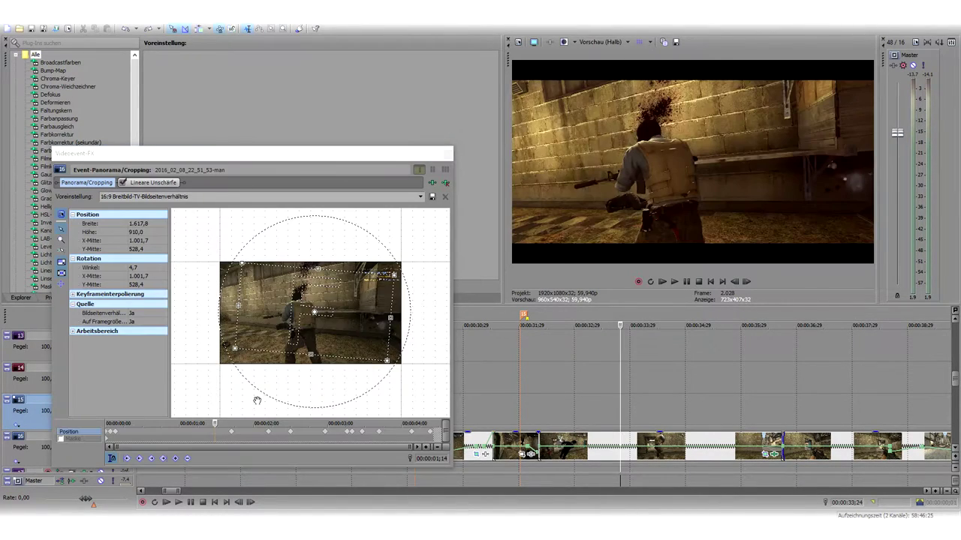
left_click(231, 434)
Step through the crop's zoom and rotation from the 00:00:01;21 keyframe to 00:00:01;27
key("Right")
key("Right")
key("Right")
key("Right")
key("Right")
key("Right")
key("Right")
key("Right")
key("Right")
key("Right")
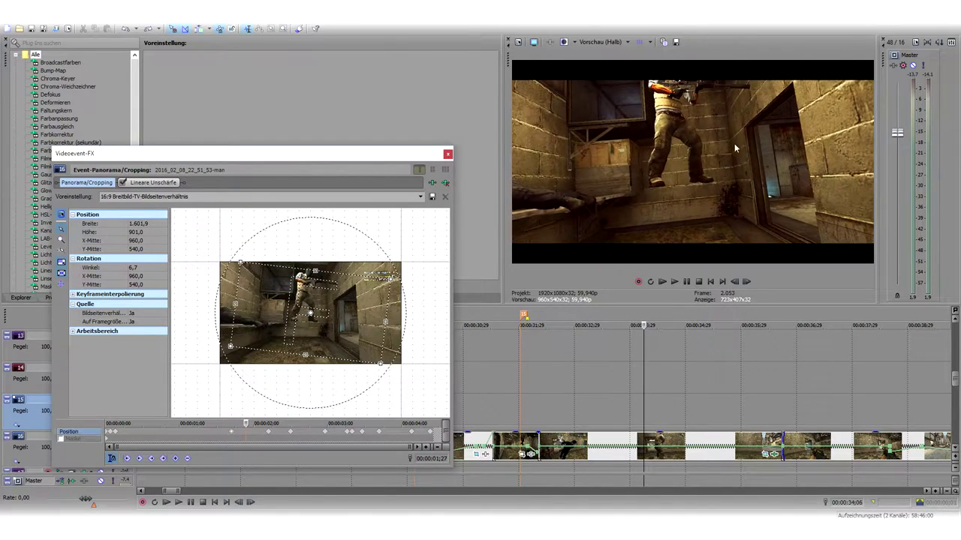
Try enlarging the crop at 00:00:01;27 to about 1,896 by 1,066 and rotating it to about -0.3°
left_click_drag(395, 277, 407, 259)
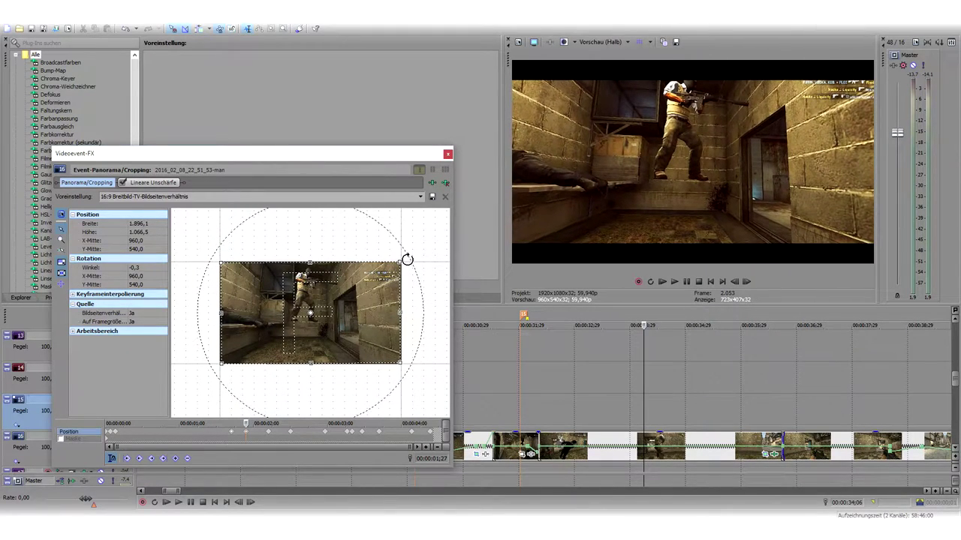
left_click(419, 197)
left_click(385, 225)
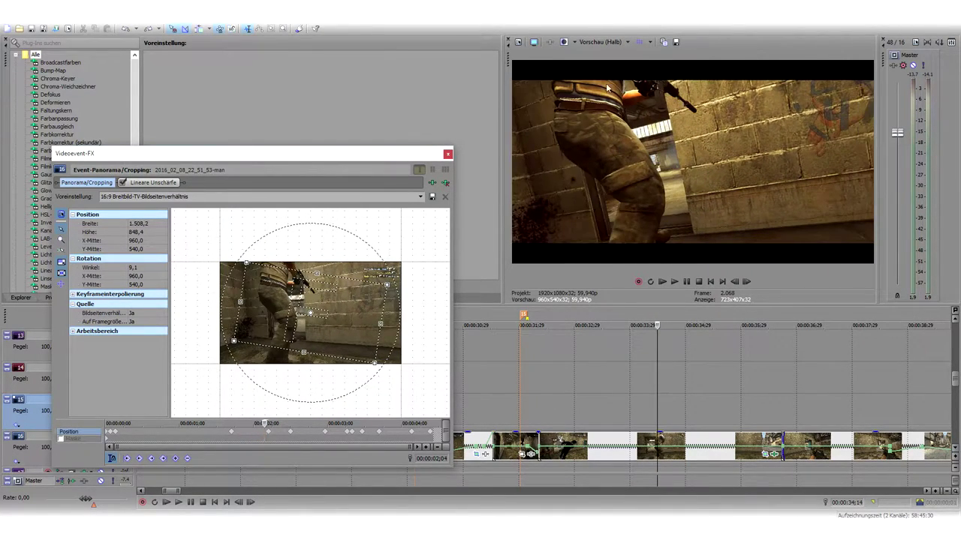
Try enlarging the crop at 00:00:02;03 to about 2,057 by 1,157 to demonstrate the black edges, and undo it
key("Left")
key("Left")
key("Left")
key("Left")
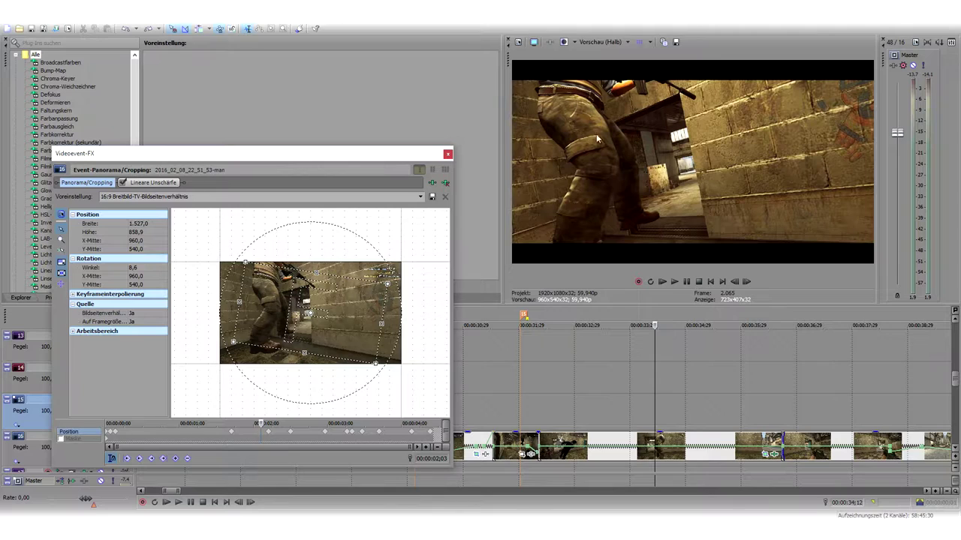
scroll(244, 267, "up", 3)
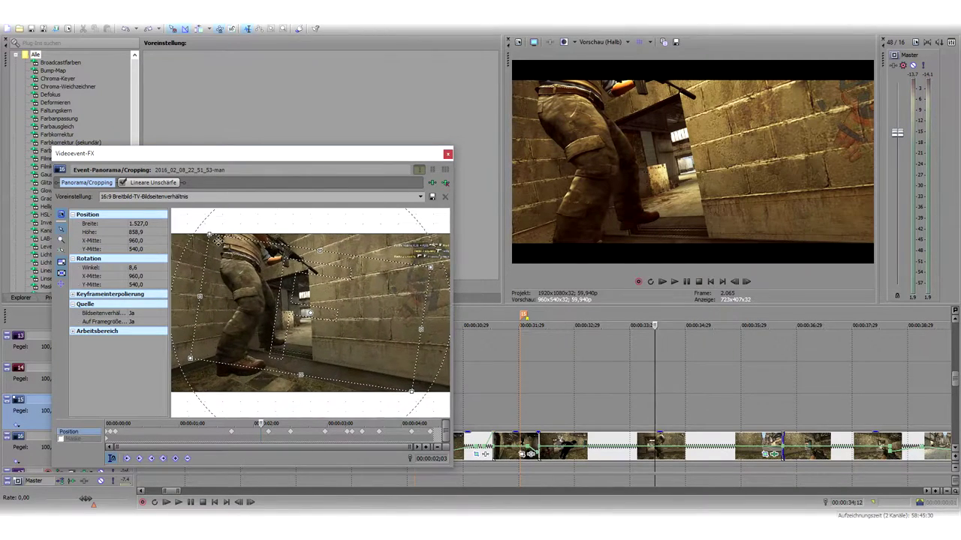
left_click_drag(209, 233, 176, 183)
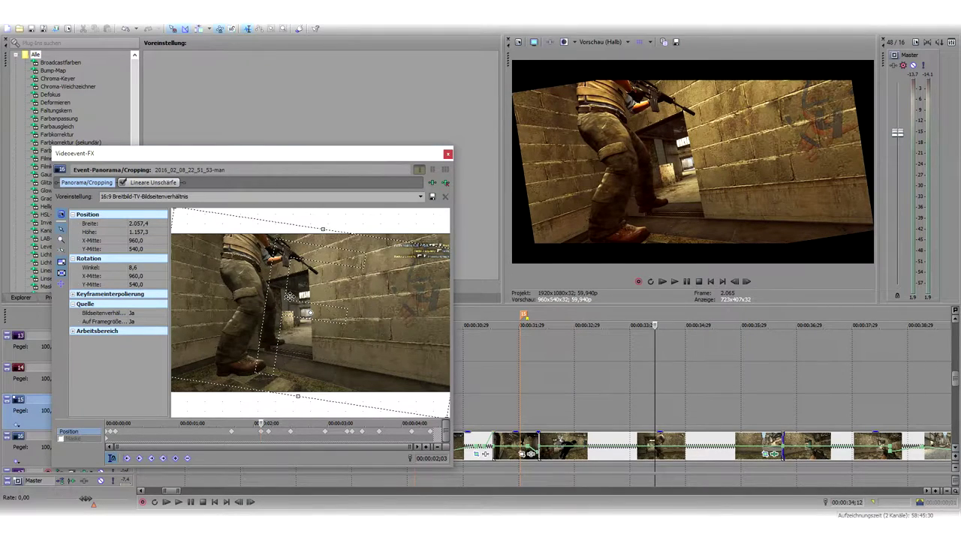
key("ctrl+z")
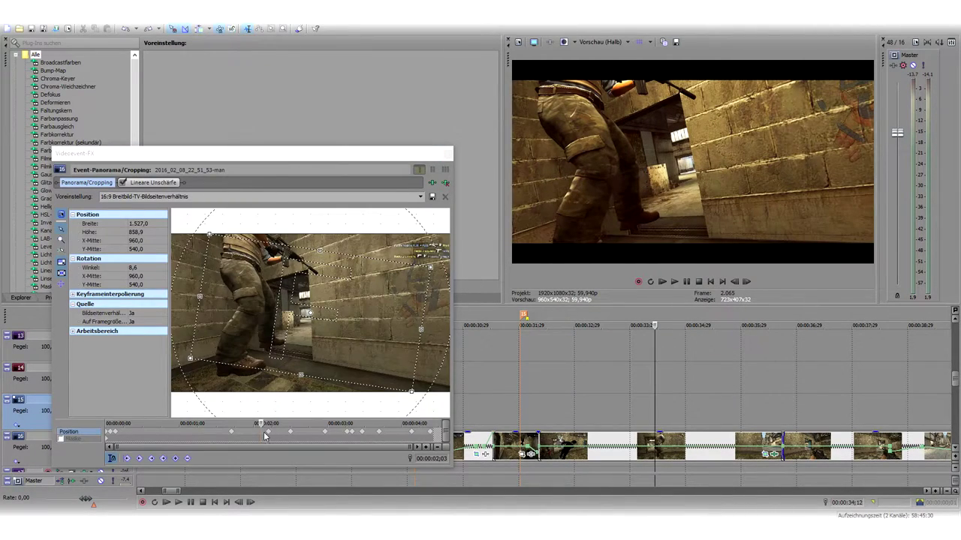
Step through the crop's framing from 00:00:02;03 to the Position keyframe at 00:00:02;06
key("Right")
key("Right")
key("Right")
key("Right")
key("Right")
key("Right")
key("Right")
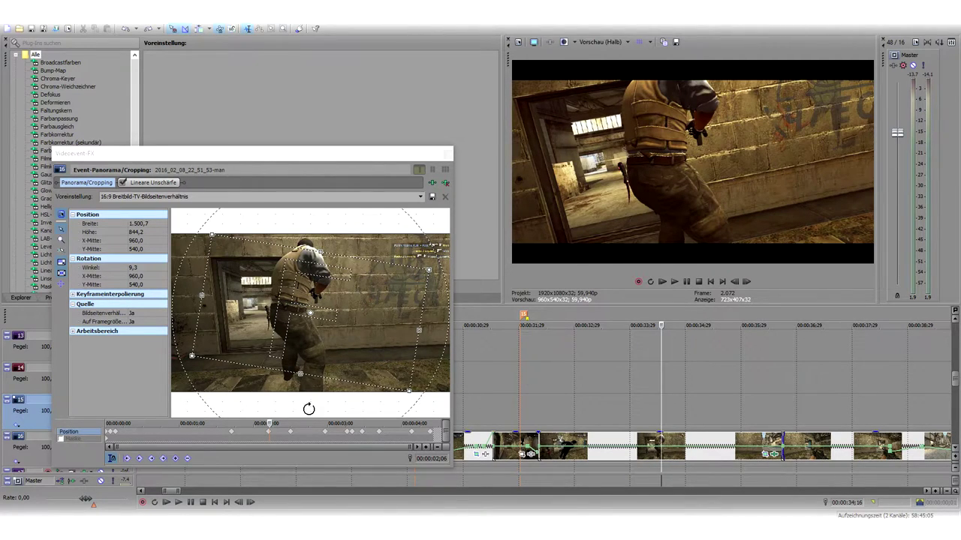
Compare the frames just before and after the 00:00:02;06 keyframe and preview the rest of the clip's camera movement
key("Right")
key("Right")
key("Left")
key("Left")
key("Left")
key("Right")
key("Right")
key("Right")
key("space")
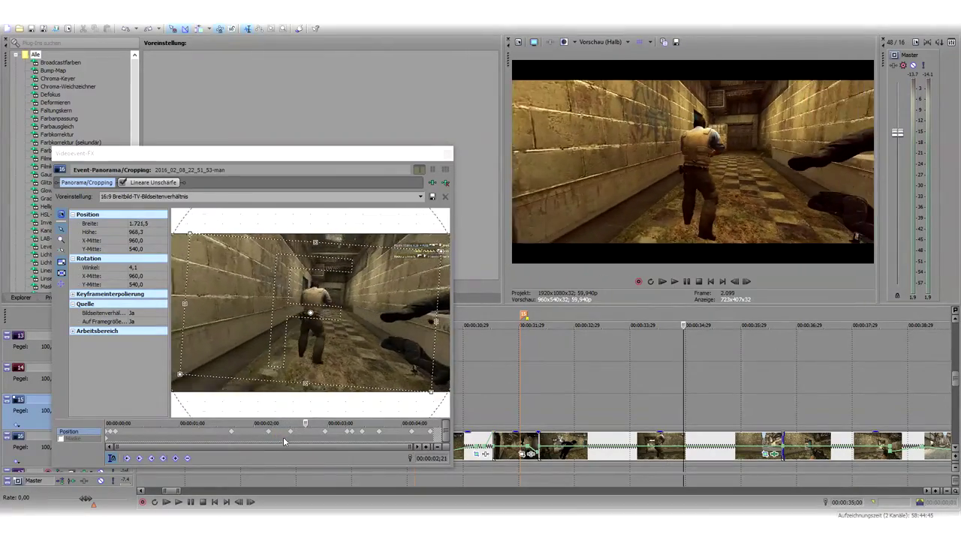
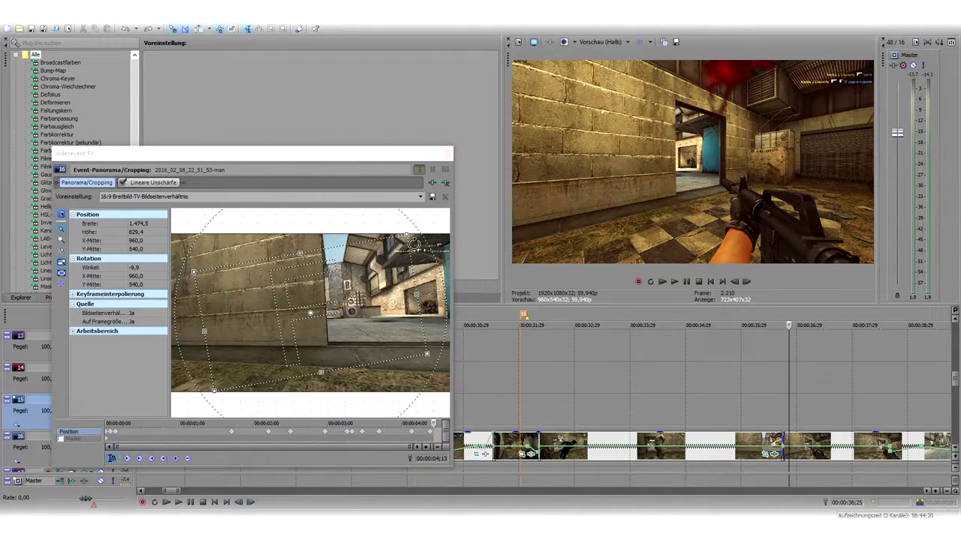
Close the crop settings, open the same clip's Lineare Unschärfe effect and examine its Verhältnis keyframes near the clip's end
left_click(445, 156)
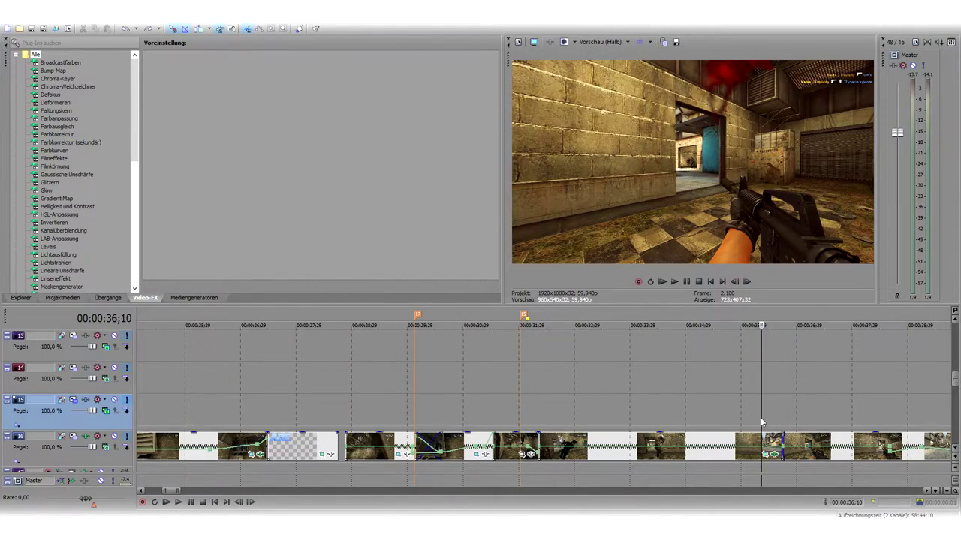
left_click(774, 455)
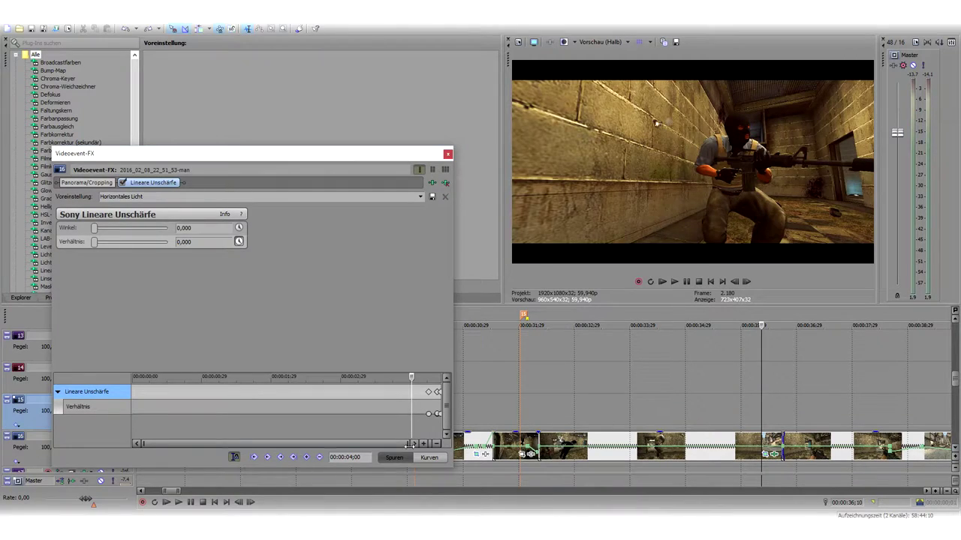
scroll(431, 418, "up", 3)
scroll(430, 417, "down", 1)
left_click(428, 414)
scroll(417, 419, "up", 3)
scroll(415, 421, "down", 2)
Disable Lineare Unschärfe temporarily and preview the transition without blur from 00:00:36;06
left_click(124, 183)
left_click(124, 183)
left_click(123, 184)
left_click(754, 401)
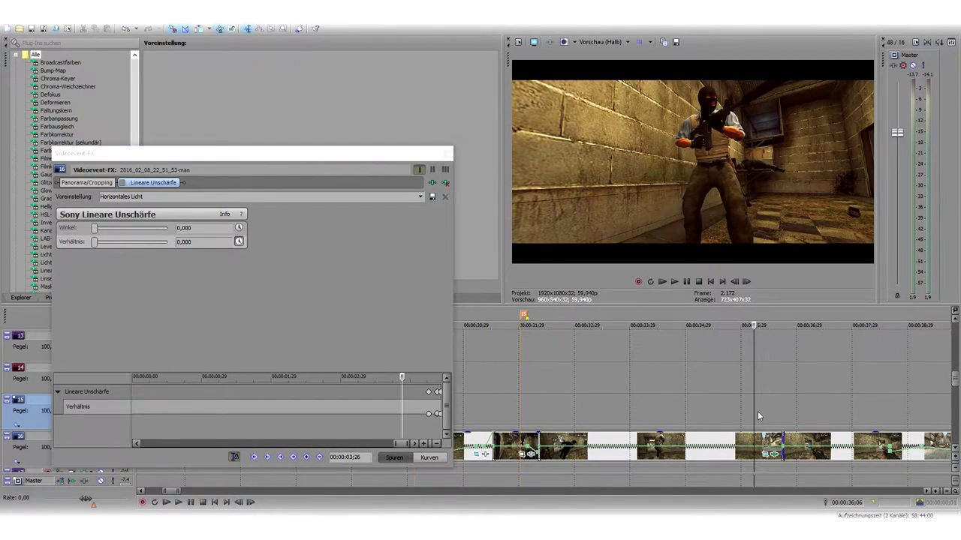
key("space")
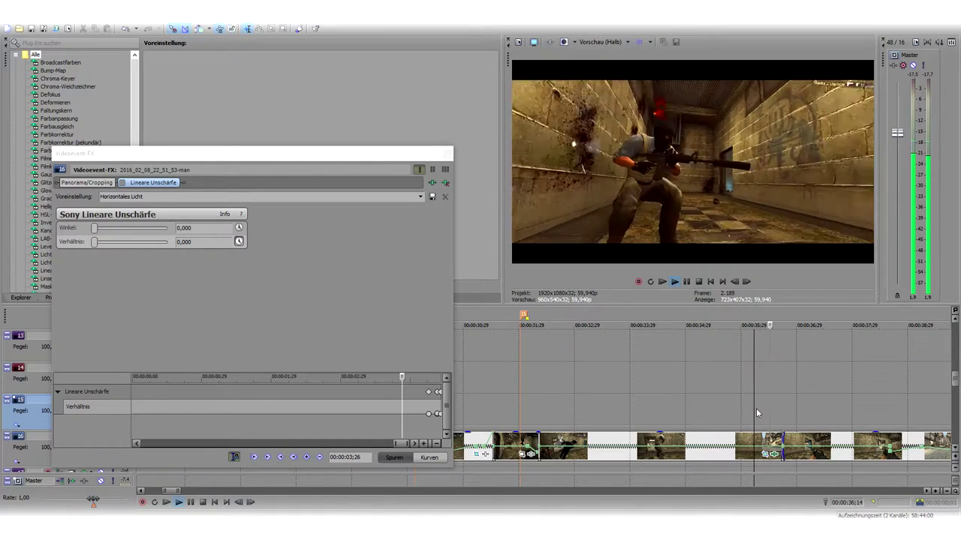
key("space")
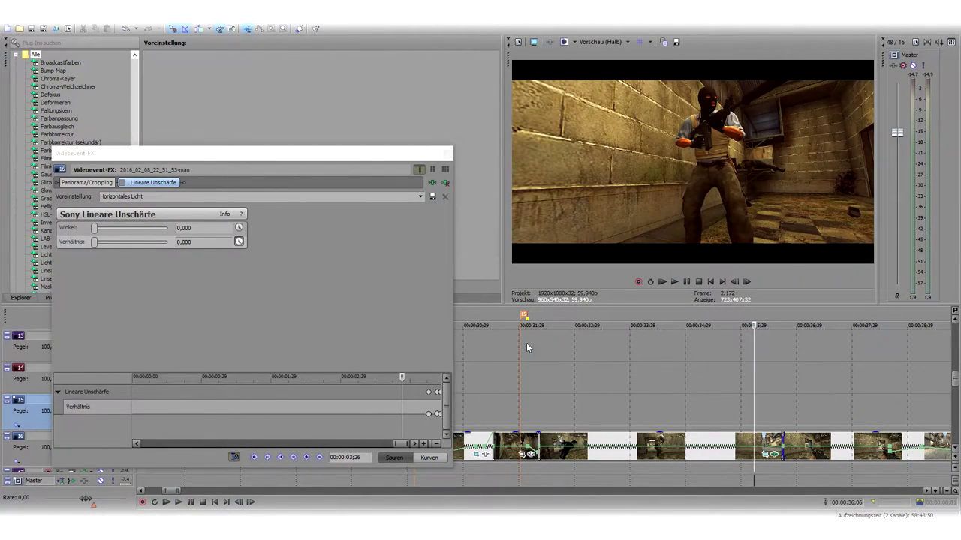
Re-enable Lineare Unschärfe and preview the same transition with the blur from 00:00:36;06
left_click(167, 214)
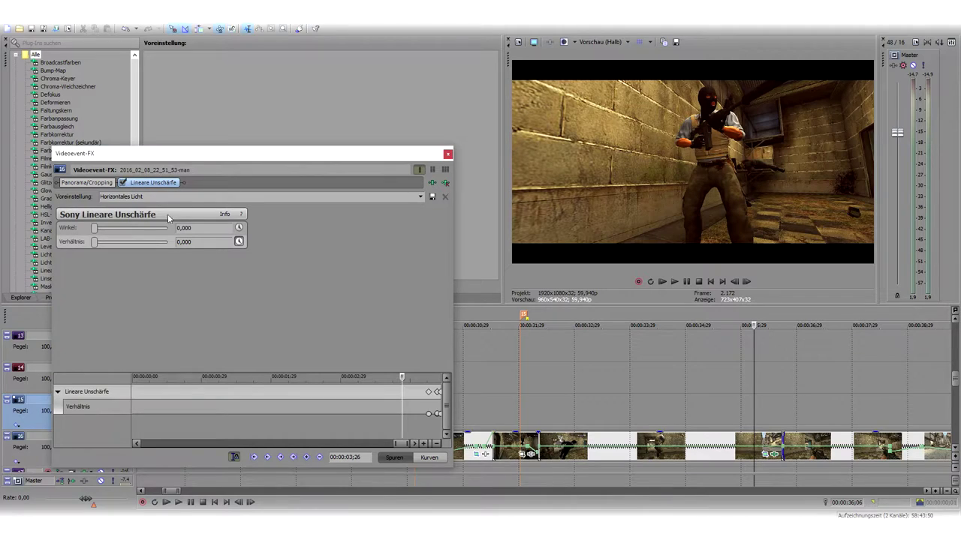
left_click(751, 397)
key("space")
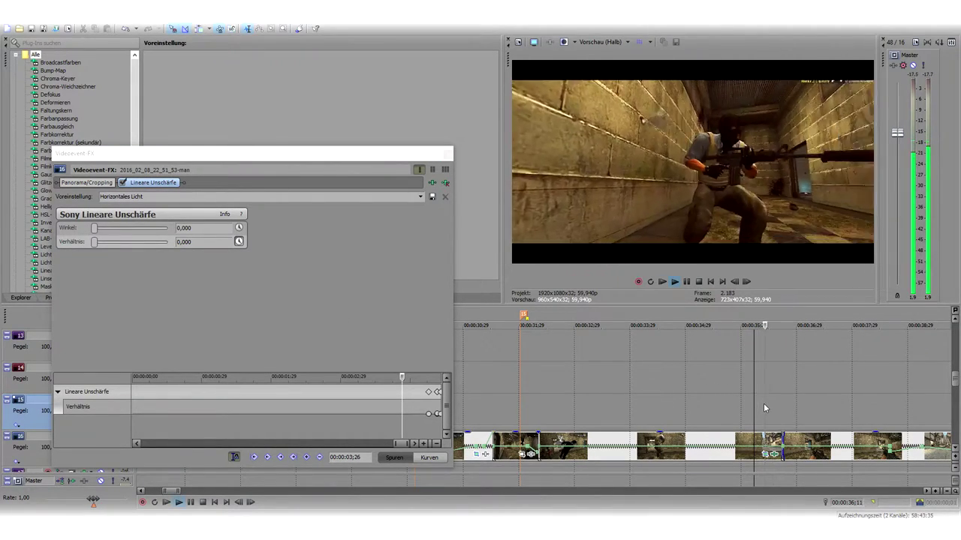
key("space")
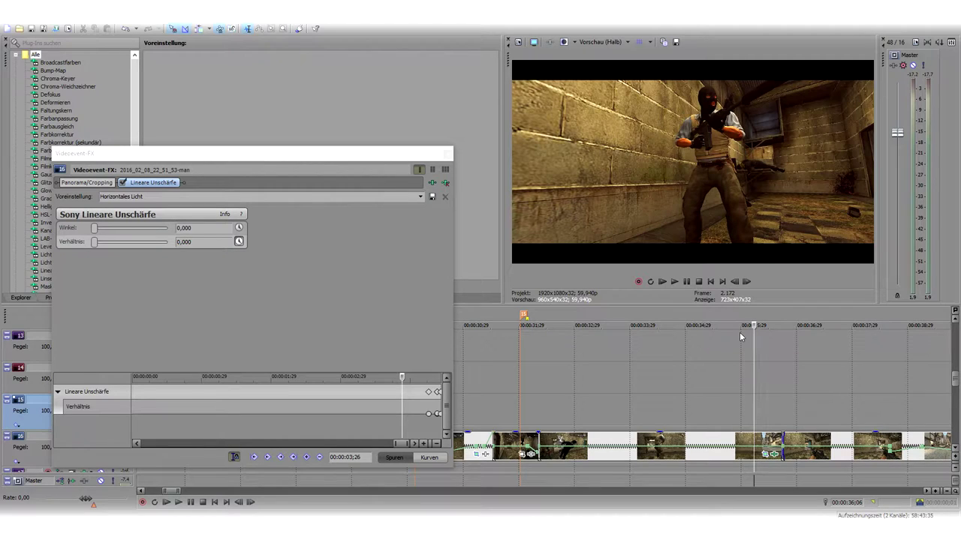
Examine how the blur builds from the 00:00:04;08 keyframe to 00:00:04;12 at the clip's end
left_click(765, 407)
left_click(774, 409)
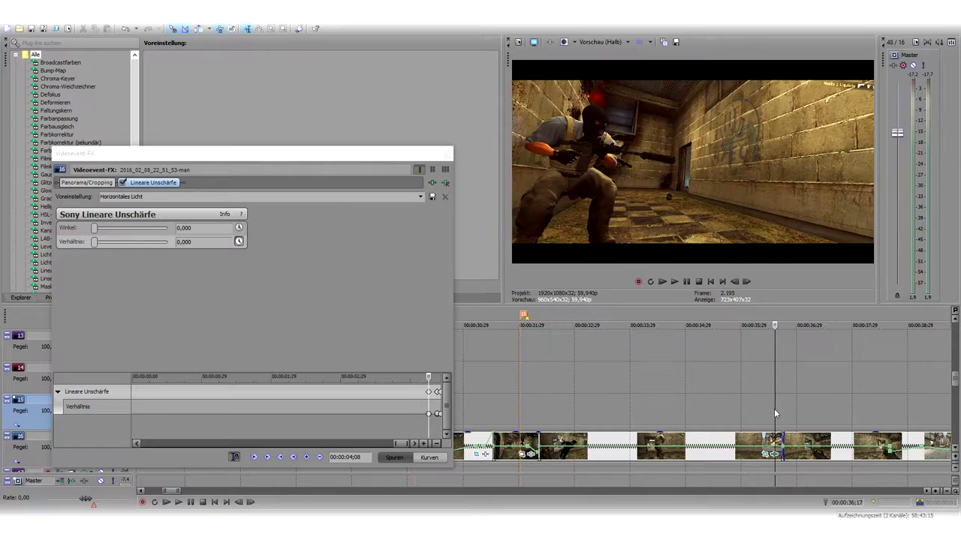
left_click(776, 410)
left_click(780, 407)
key("Right")
key("Right")
key("Right")
key("Left")
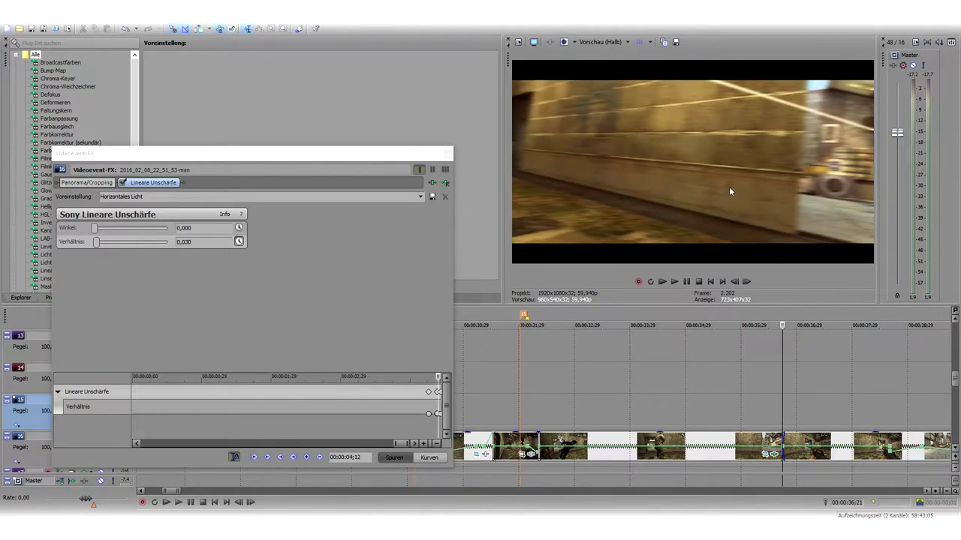
Step across the cut from the blurred clip end into the following first-person clip at 00:00:36;23
key("Right")
key("Right")
key("Right")
key("Right")
key("Right")
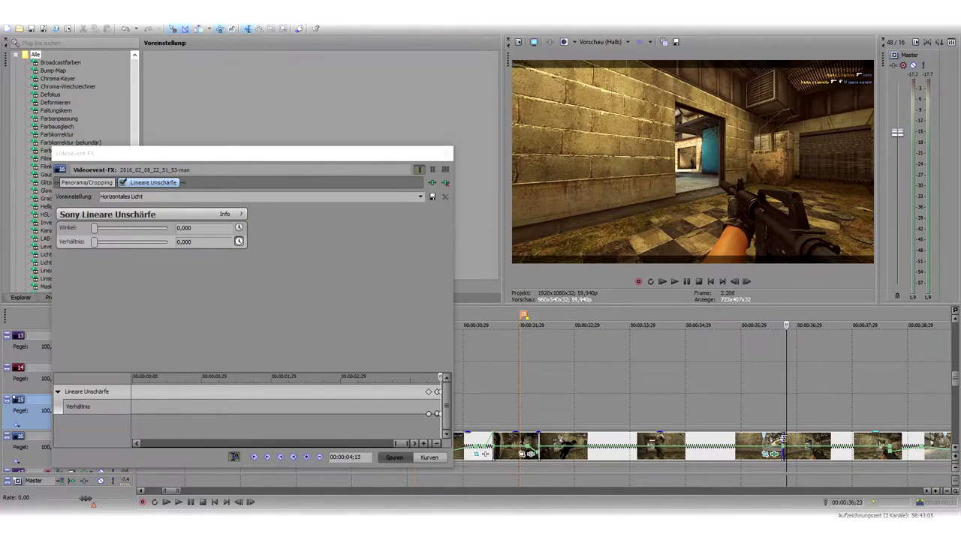
Close the Videoevent-FX window and preview the blurred cut into the first-person clip from 00:00:36;21
left_click(445, 156)
scroll(794, 387, "up", 4)
key("Right")
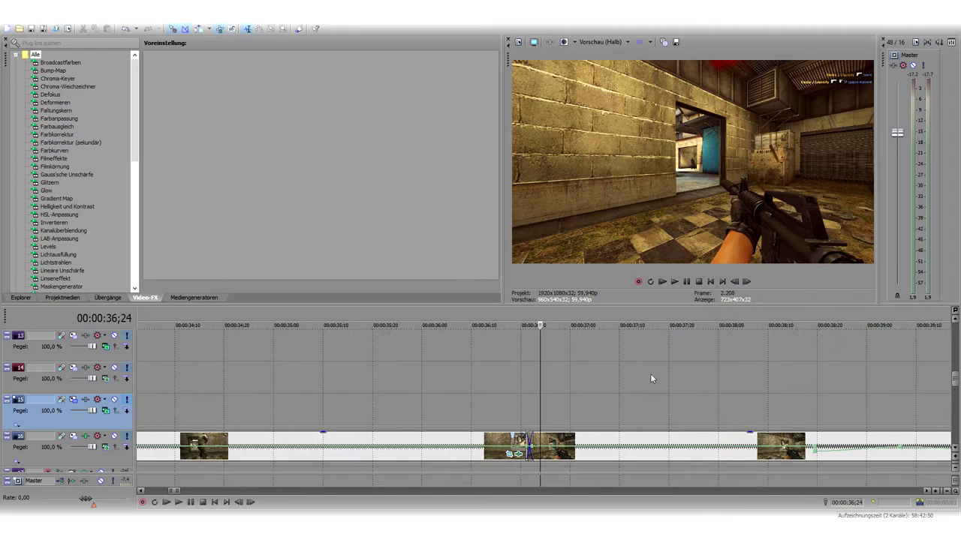
left_click(525, 393)
key("space")
key("space")
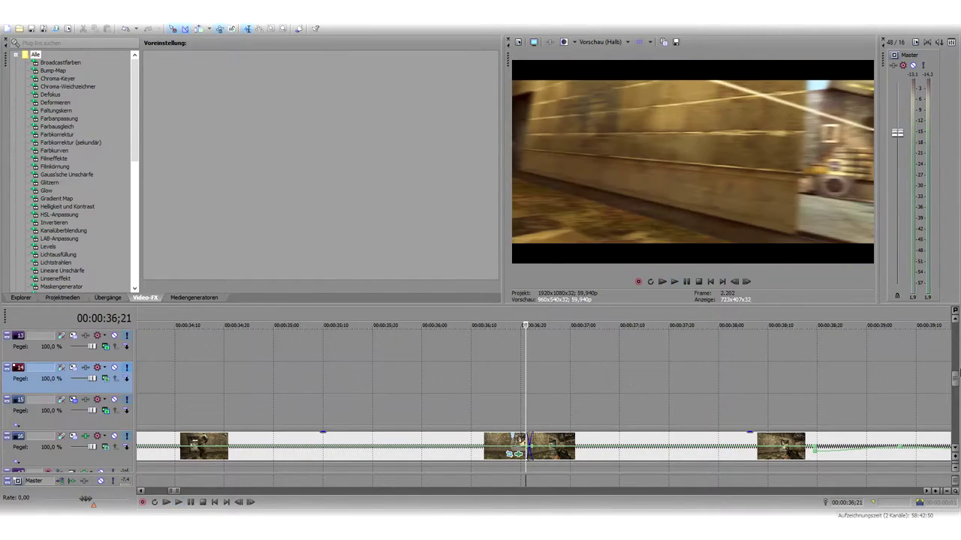
Examine how the short sound clips on audio tracks 21 to 24 line up with the video transition, and play the transition from 00:00:36;21
left_click_drag(956, 382, 957, 414)
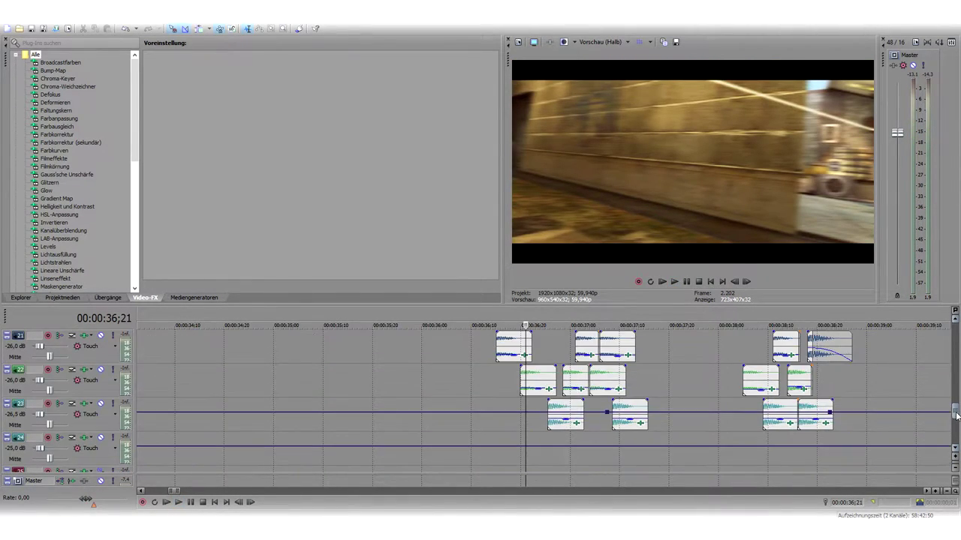
scroll(668, 390, "down", 4)
scroll(667, 390, "down", 3)
scroll(419, 427, "up", 3)
scroll(842, 420, "up", 2)
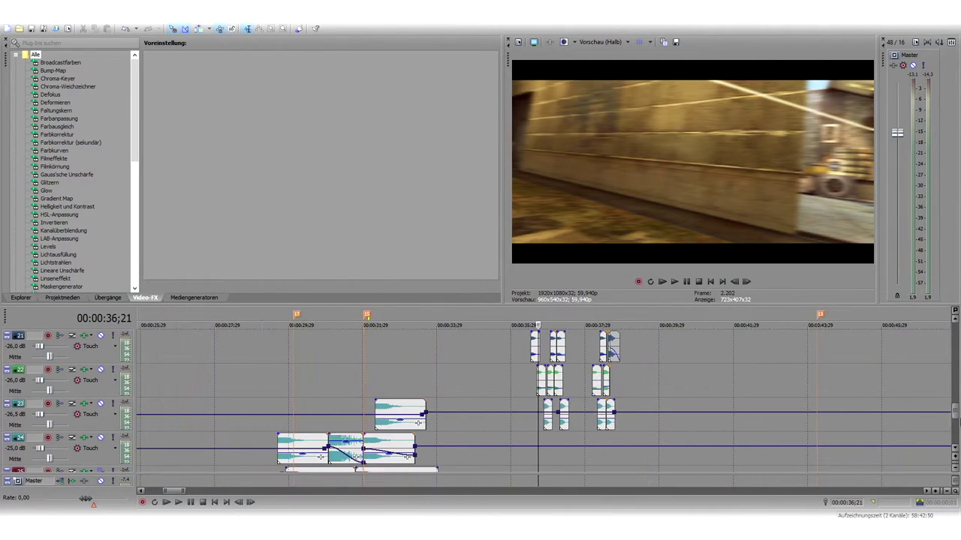
scroll(955, 414, "up", 6)
scroll(755, 421, "down", 6)
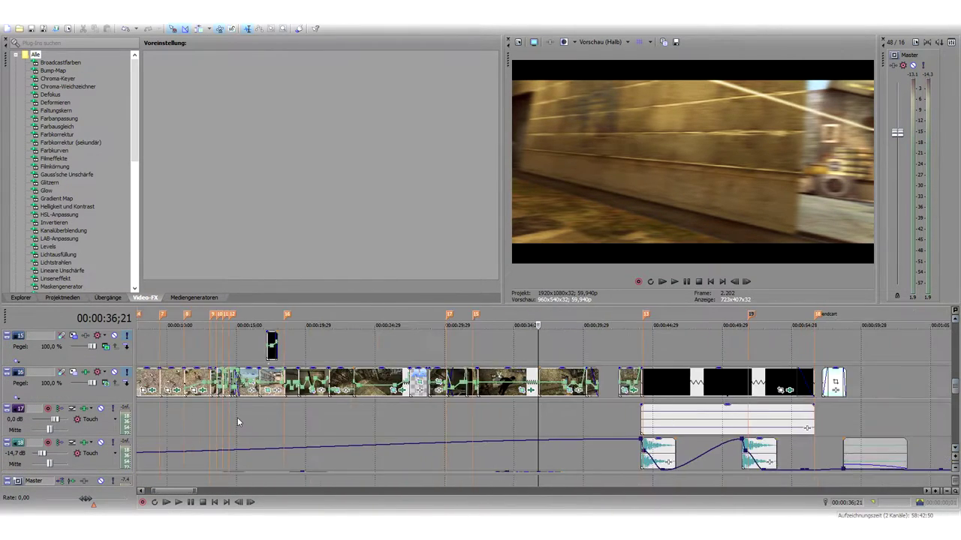
scroll(342, 421, "up", 8)
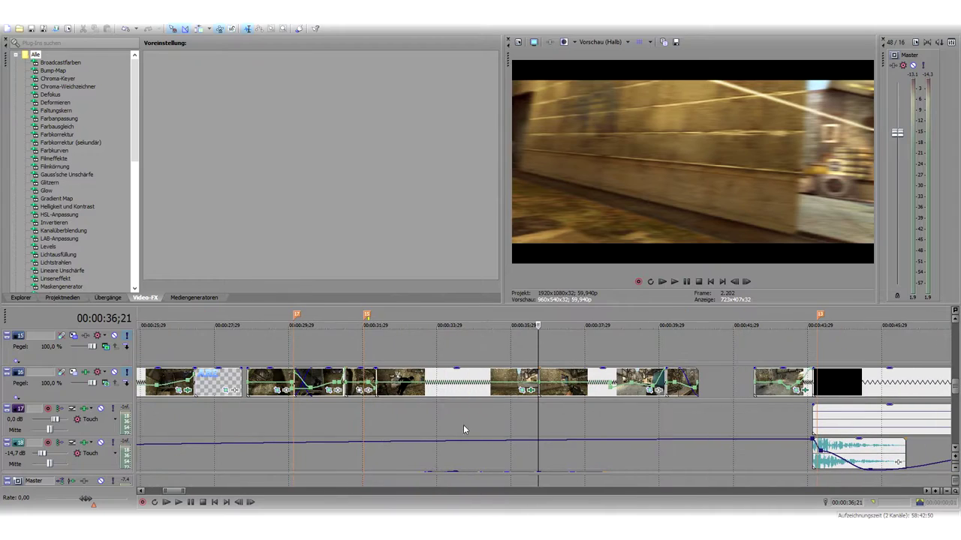
key("space")
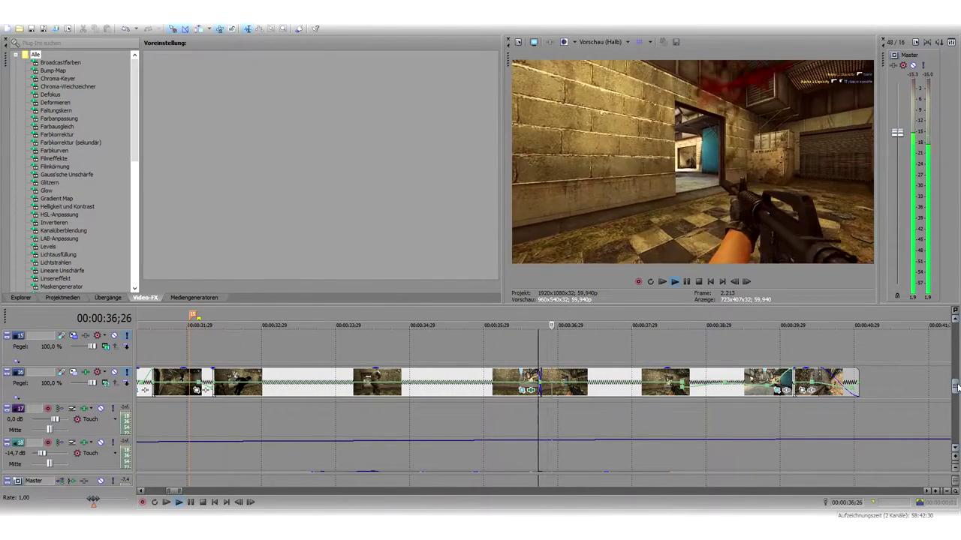
scroll(578, 402, "down", 5)
Mute audio tracks 21, 22 and 23 and preview the transition without their sounds from 00:00:36;15
left_click(522, 375)
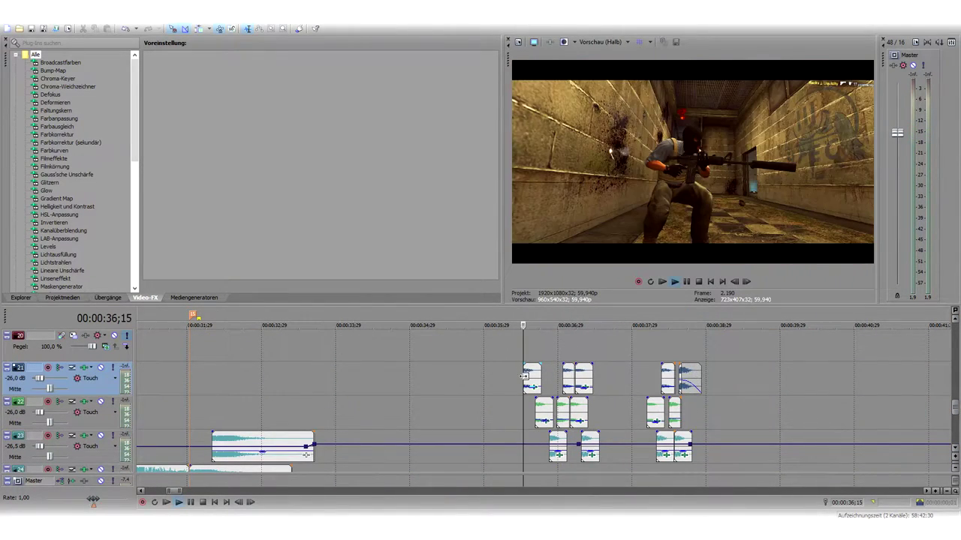
left_click(100, 369)
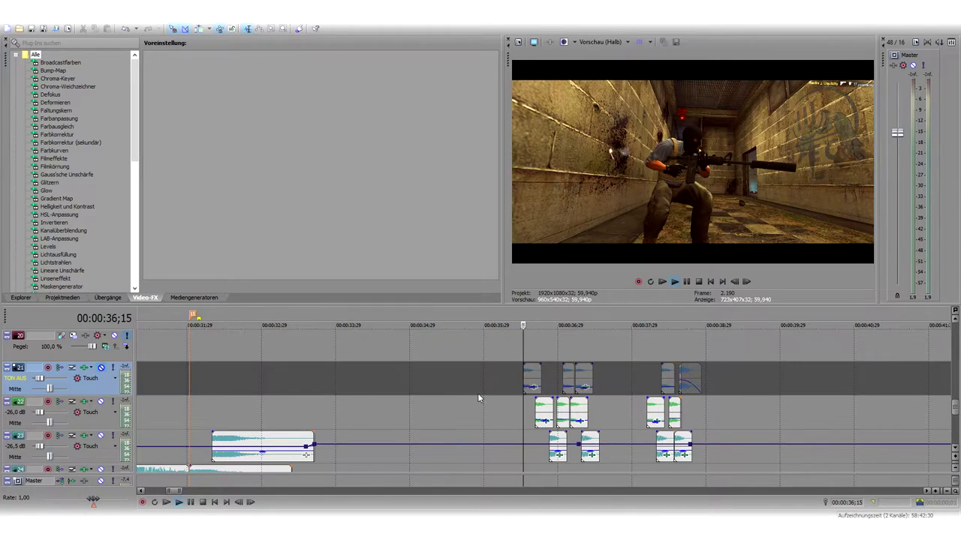
left_click(101, 402)
left_click(103, 436)
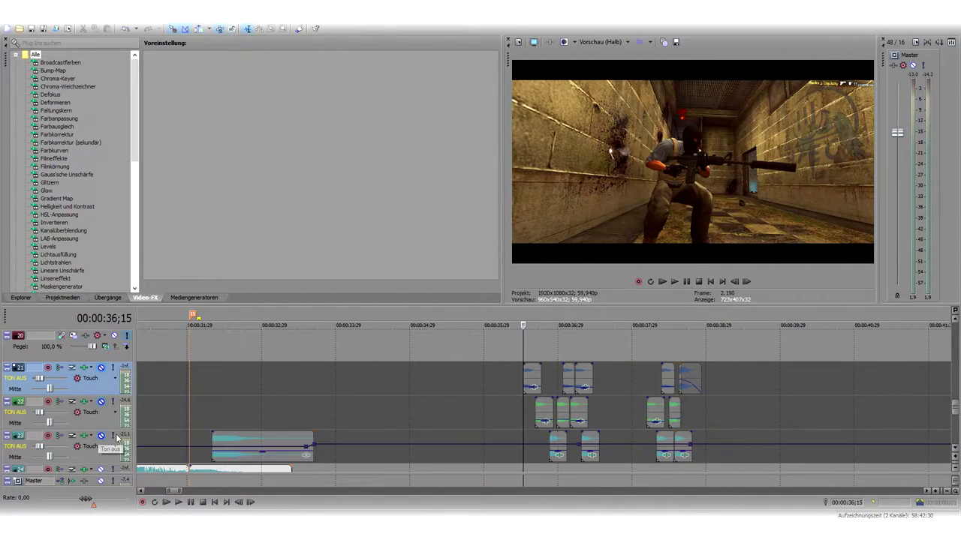
key("space")
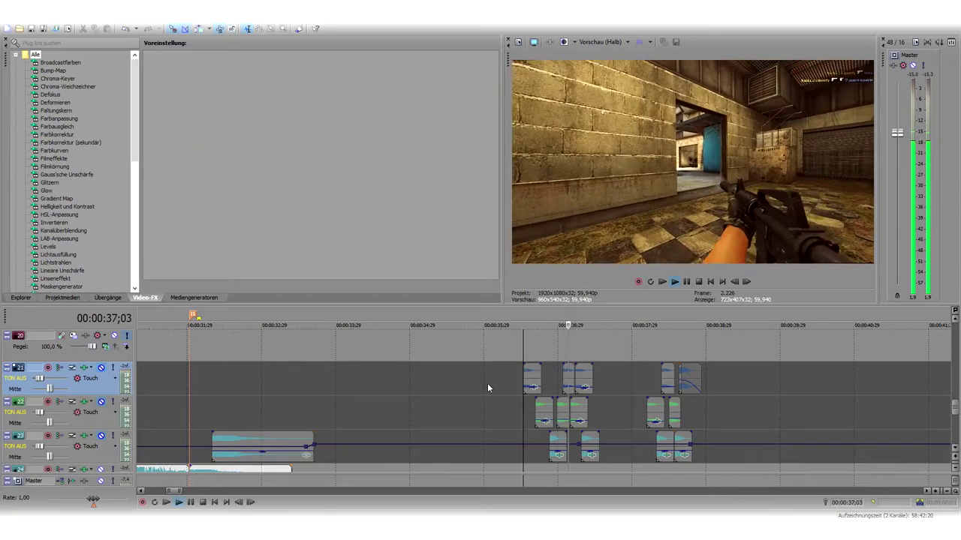
key("space")
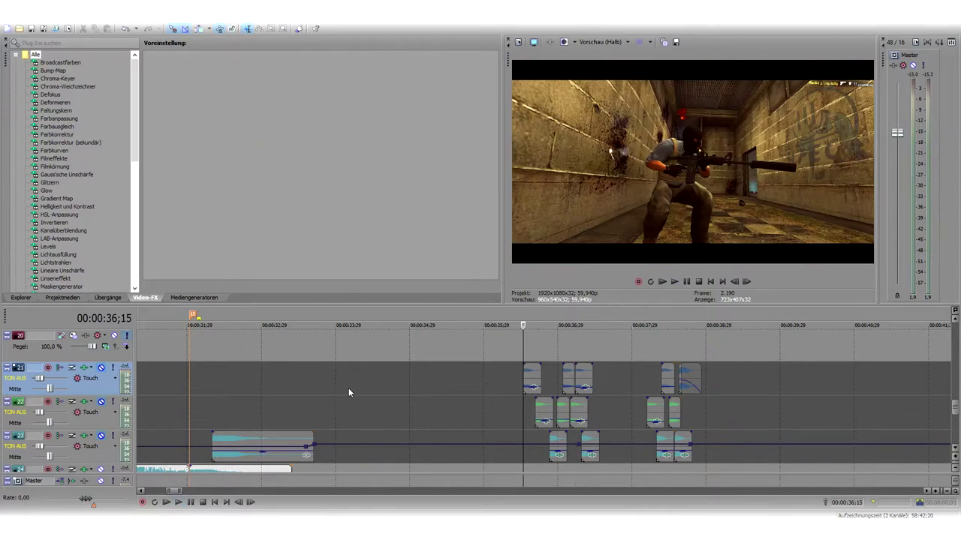
Unmute audio track 22 and preview the transition with only that layer of sound clips from 00:00:36;04
left_click(101, 403)
left_click(497, 409)
key("space")
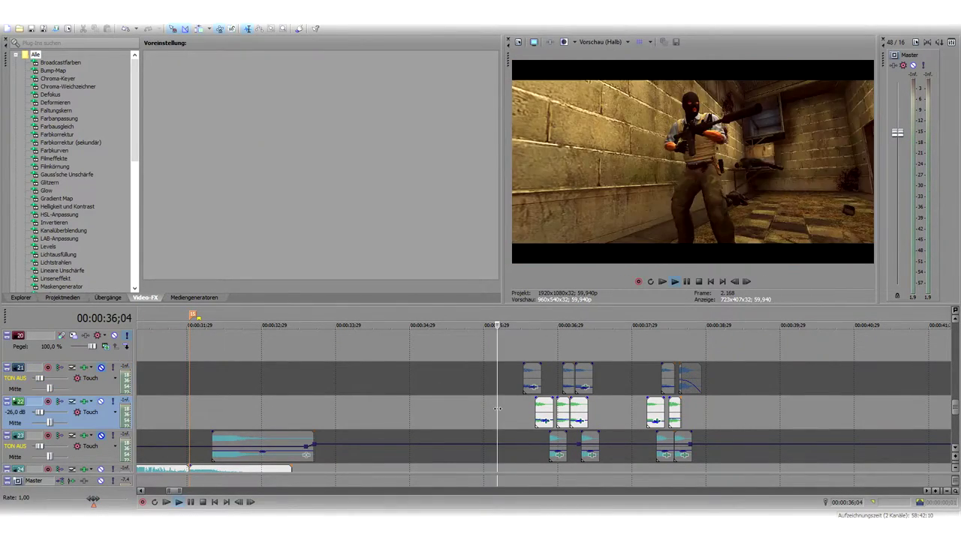
key("space")
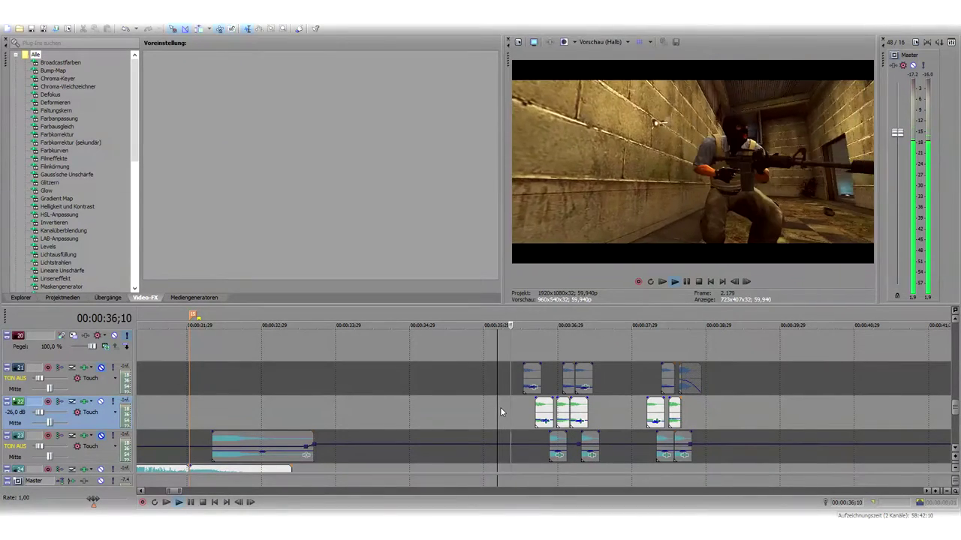
key("space")
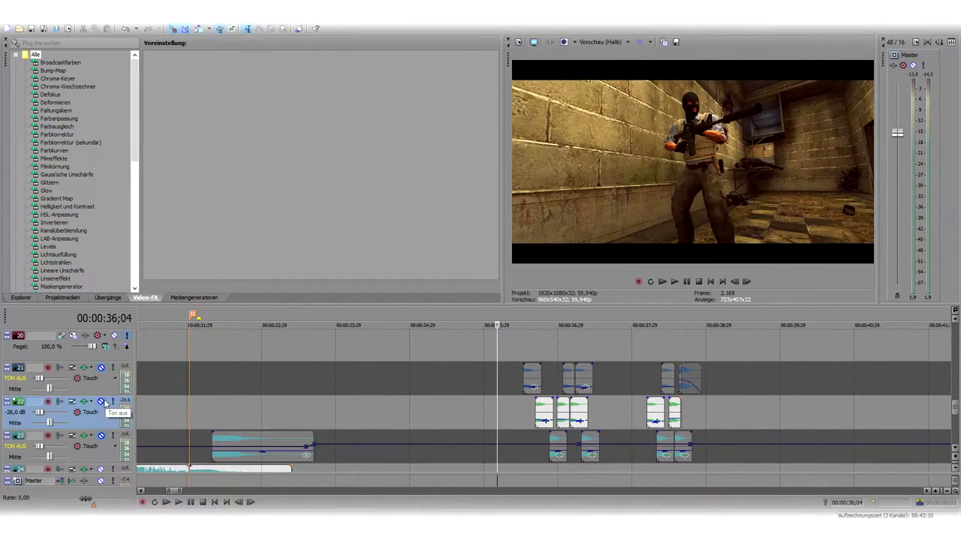
Unmute audio track 21, mute track 22 again and preview the track 21 sounds from 00:00:36;04
left_click(100, 368)
left_click(100, 402)
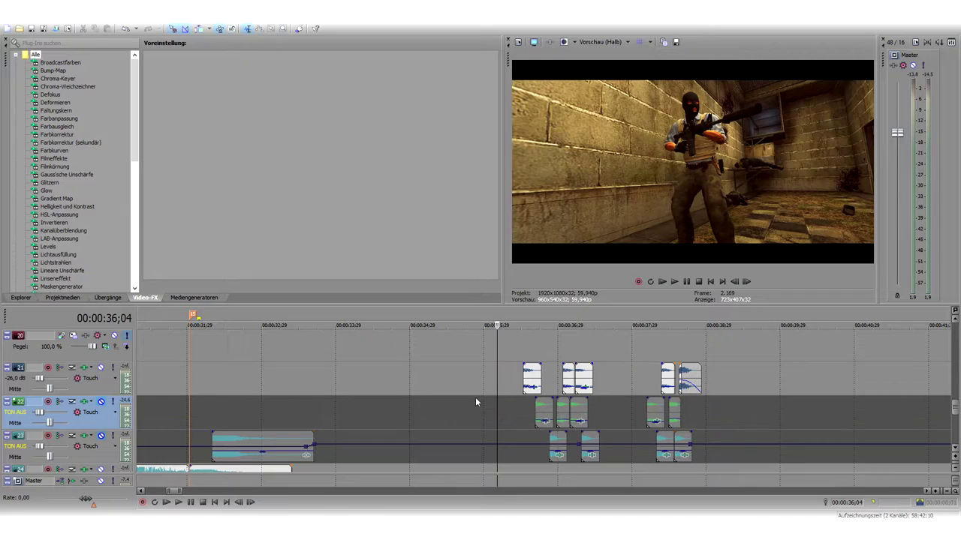
key("space")
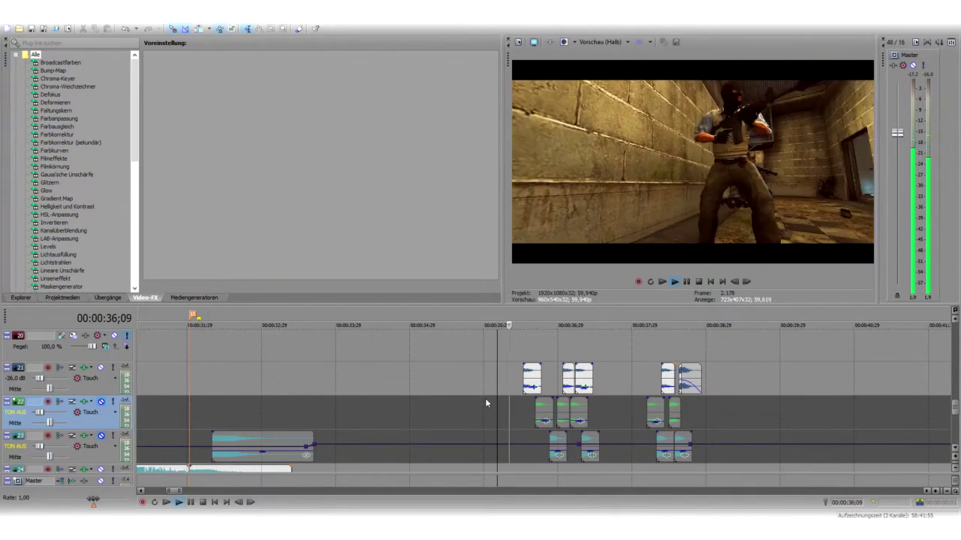
Stop playback and unmute audio tracks 22 and 23, leaving sound tracks 21 to 23 all audible
key("space")
left_click(100, 367)
left_click(101, 368)
left_click(101, 402)
left_click(100, 435)
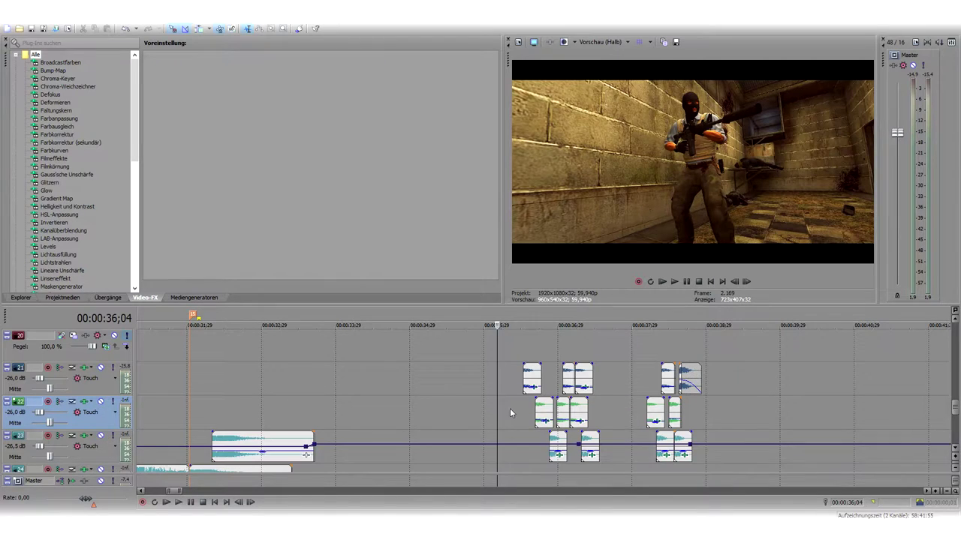
Play the section from 00:00:36;04 to 00:00:40;06 to hear the sound effects on tracks 21 to 23 against the video
key("space")
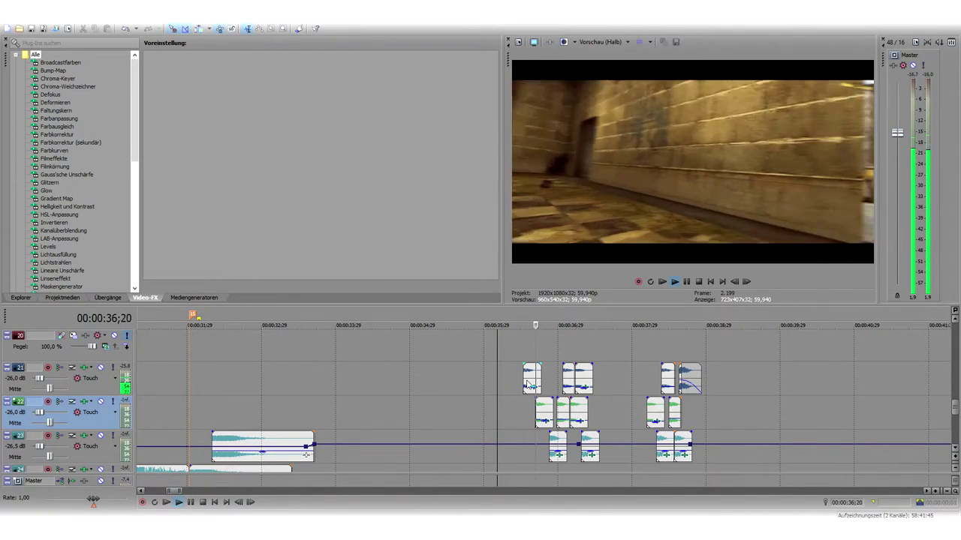
key("space")
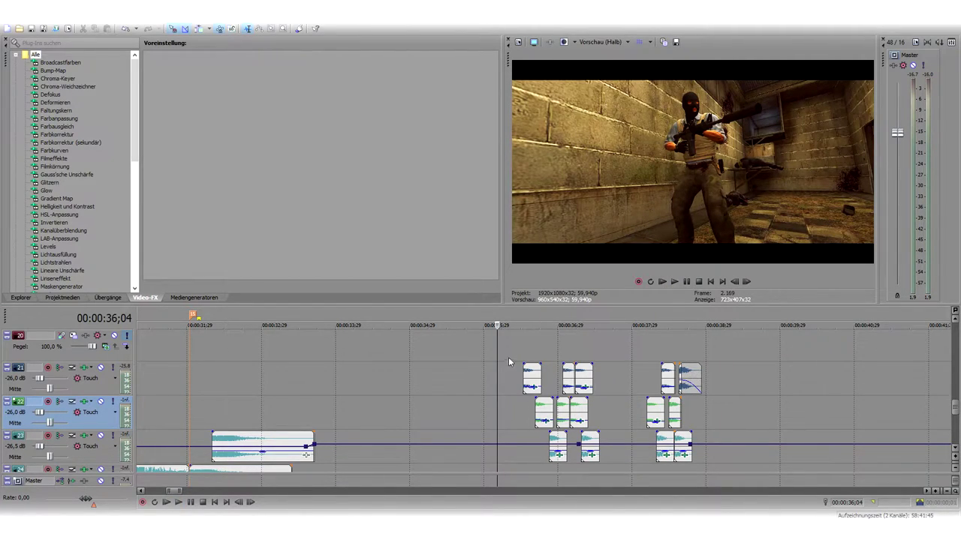
key("space")
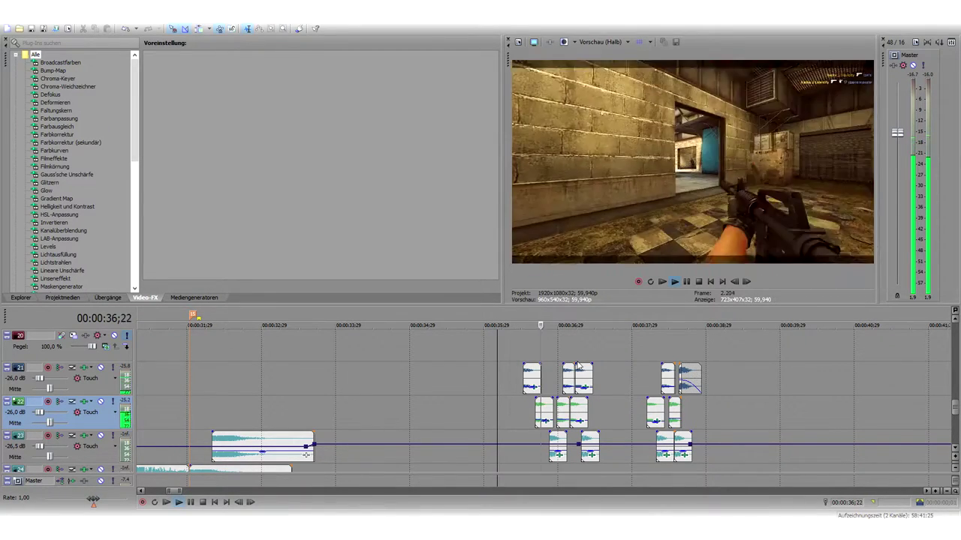
key("space")
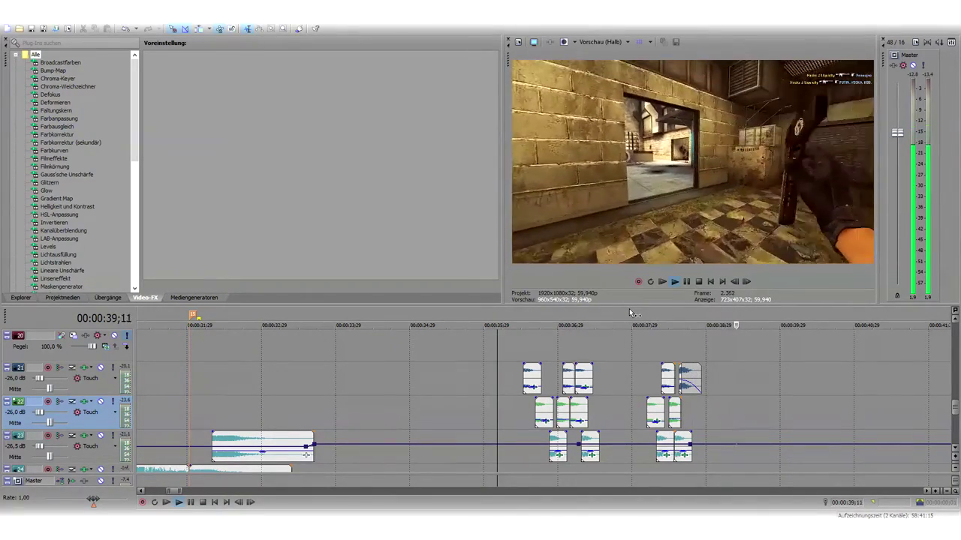
key("Return")
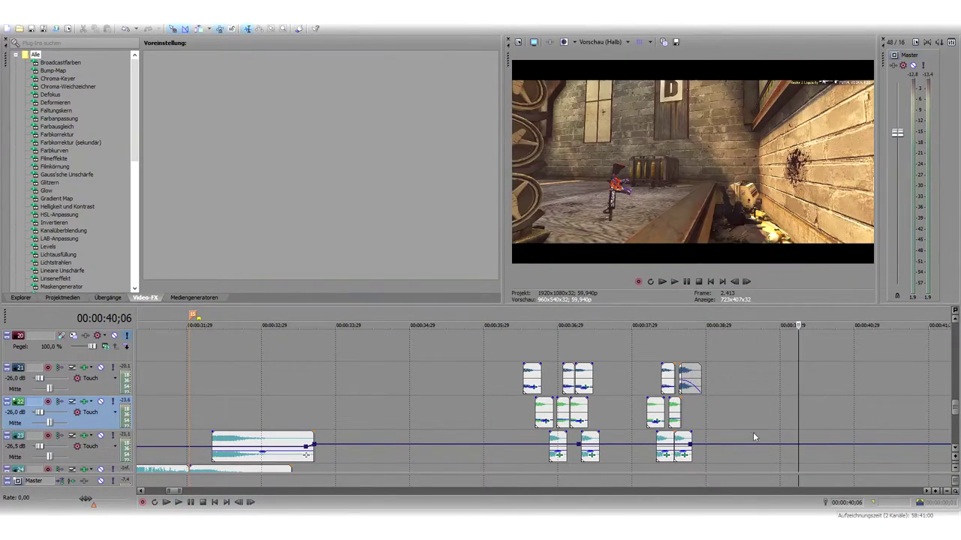
Find the slowed-down gameplay clip on track 16 and preview it around 00:00:38;16 and 00:00:39;02
left_click_drag(954, 409, 955, 396)
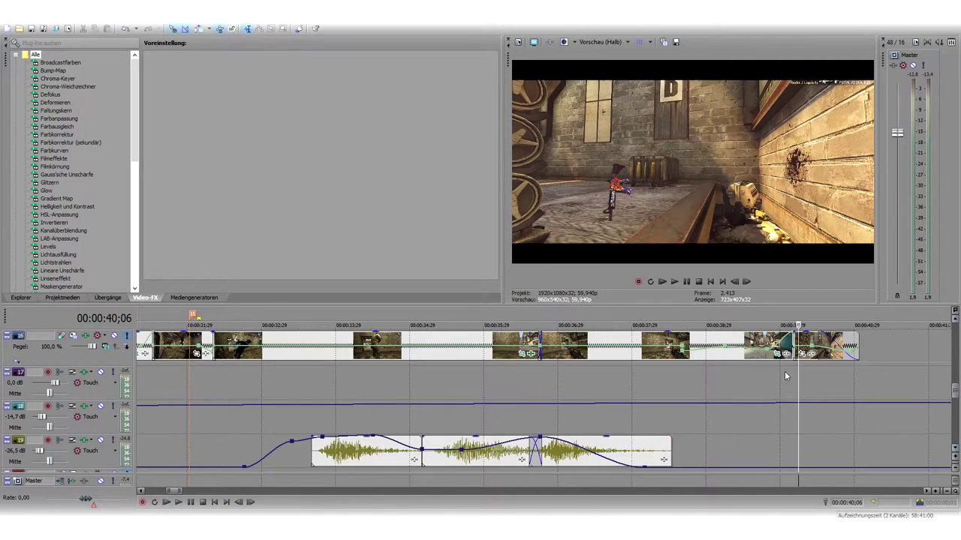
scroll(786, 376, "up", 5)
left_click(483, 372)
key("space")
key("space")
key("space")
key("space")
key("space")
key("space")
left_click(441, 384)
left_click(323, 386)
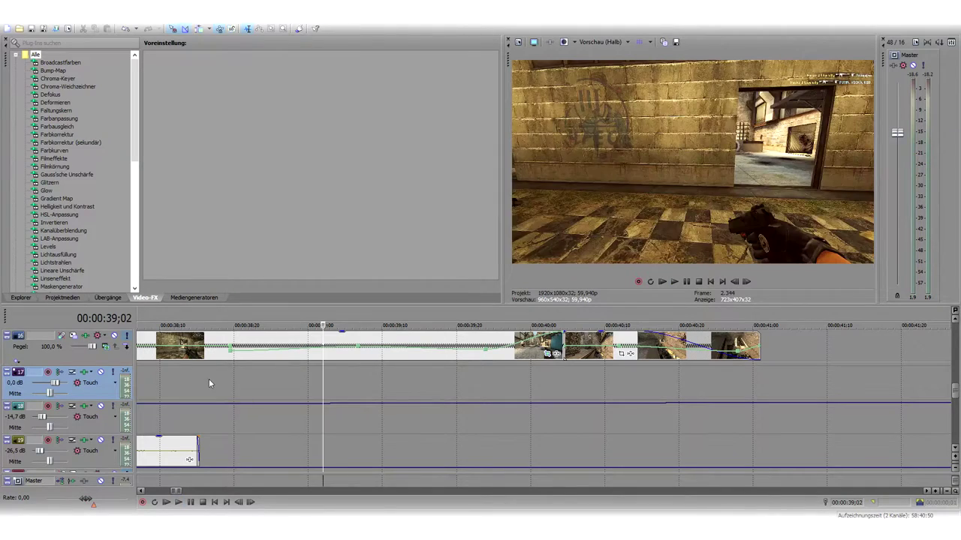
left_click(207, 383)
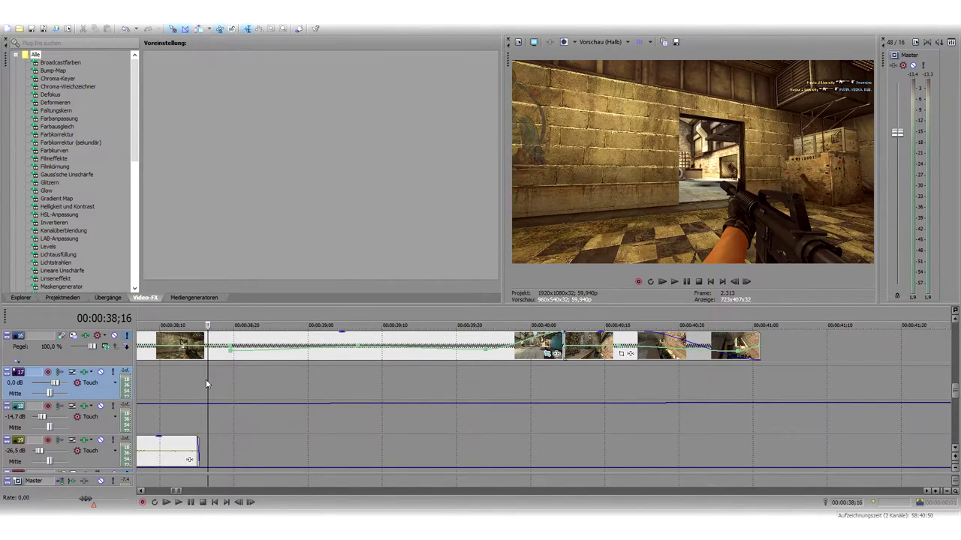
Inspect the velocity point at 00:00:38;19 on the track 16 clip and play from there to about 00:00:40;00
left_click(232, 351)
left_click_drag(232, 350, 231, 356)
key("space")
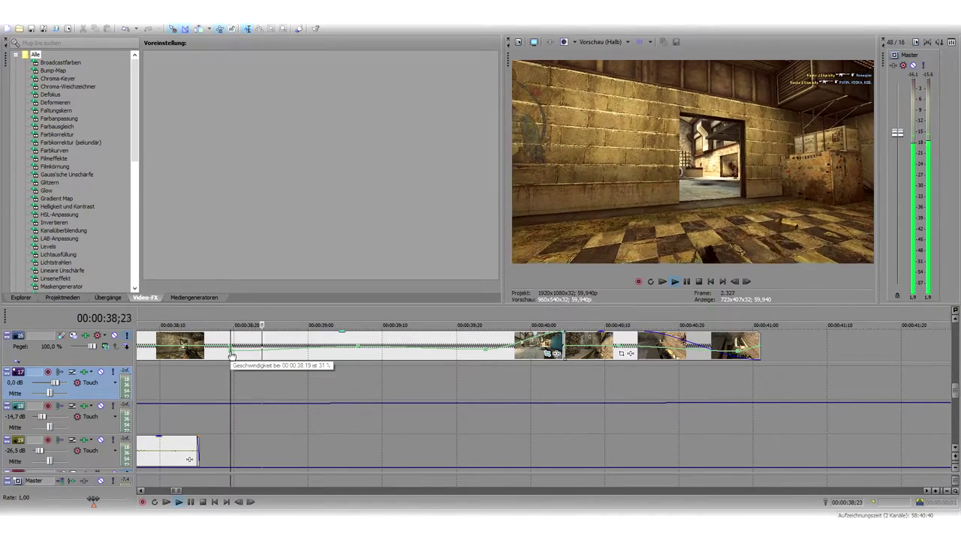
key("space")
key("space")
key("space")
key("space")
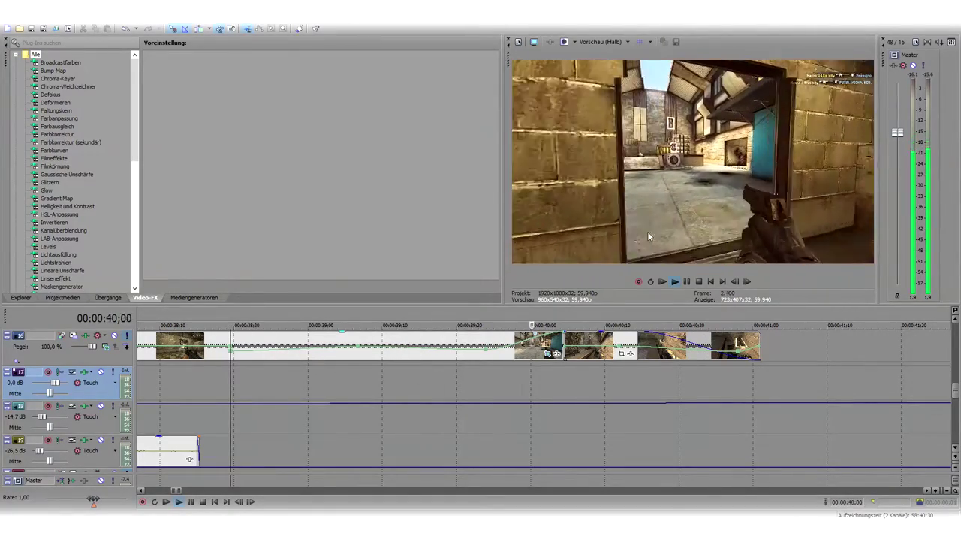
key("space")
key("space")
Play the track 16 clip repeatedly from the middle velocity point at 00:00:39;06 to examine the weapon movement
left_click(360, 339)
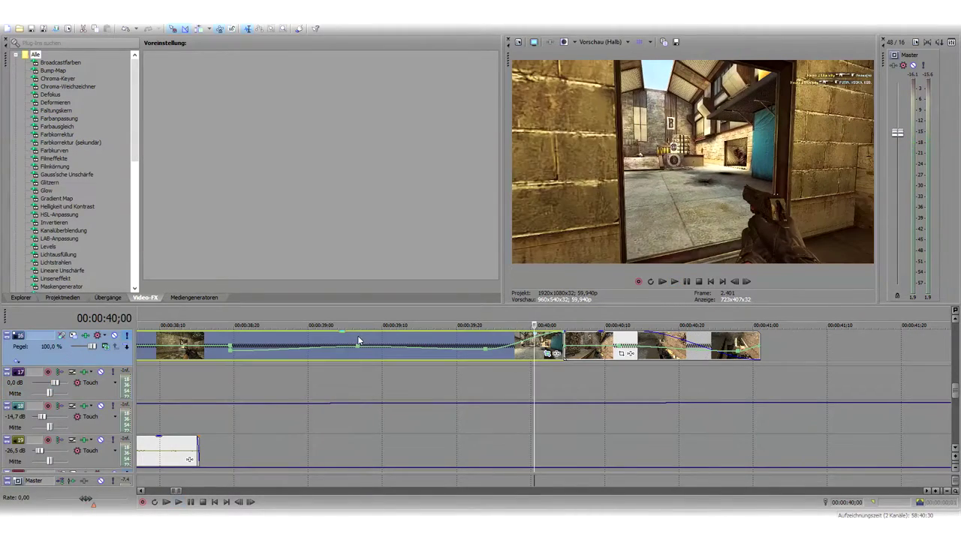
key("space")
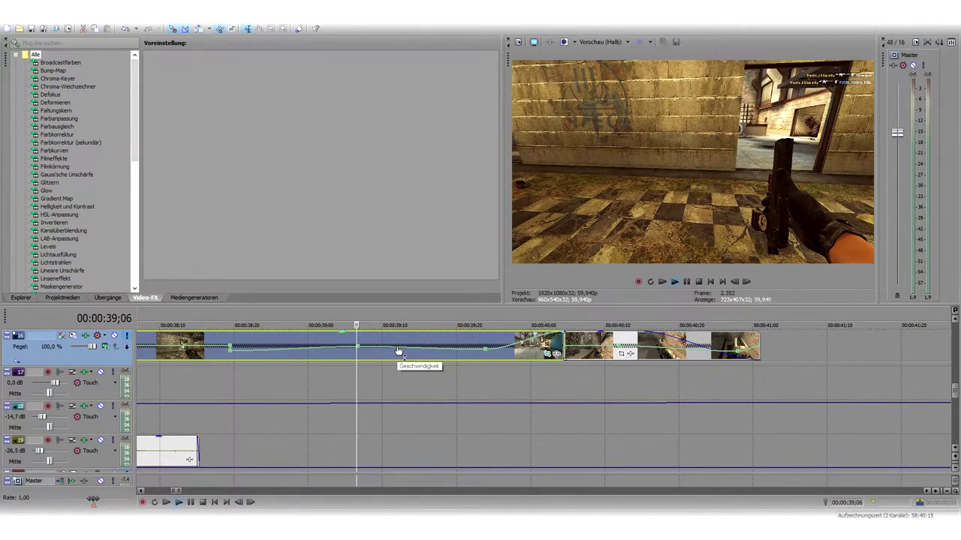
key("space")
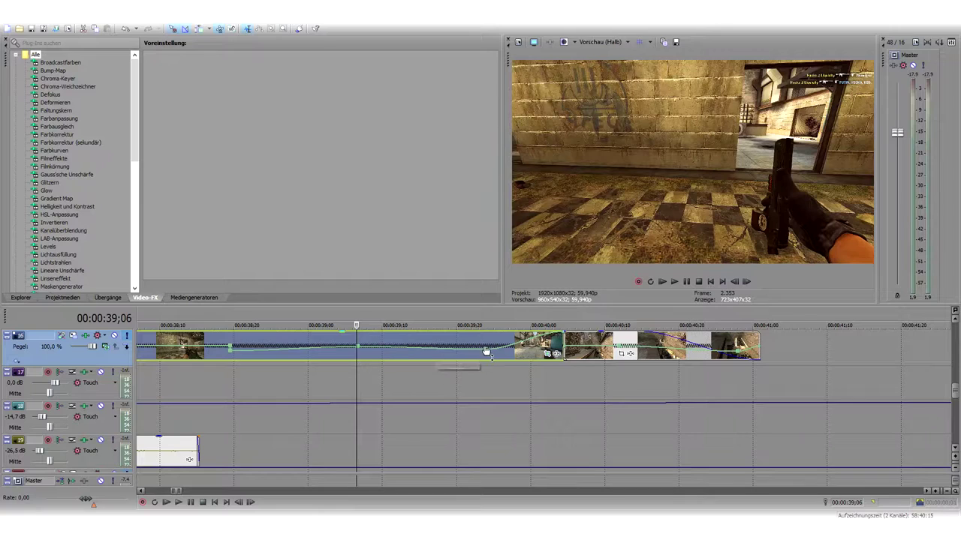
key("space")
key("space")
key("space")
key("space")
key("space")
key("space")
key("space")
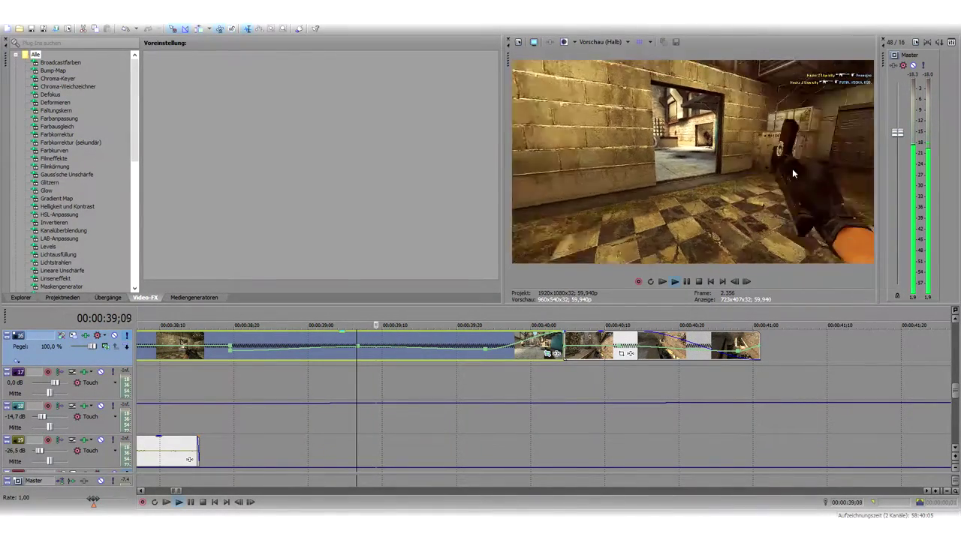
key("space")
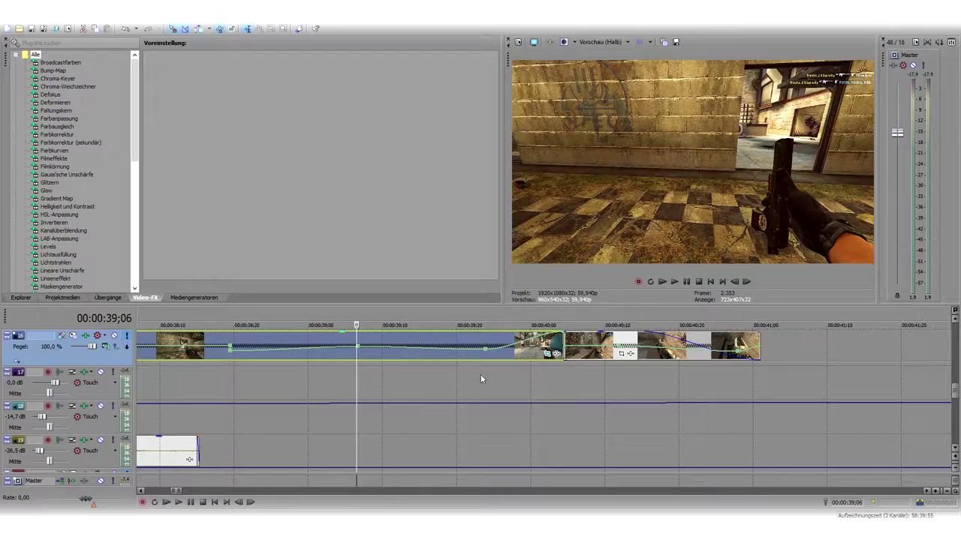
Preview the track 16 clip from the velocity point at 00:00:39;24, where the speed curve begins rising towards the cut
scroll(402, 392, "down", 2)
scroll(480, 391, "up", 3)
scroll(863, 390, "down", 1)
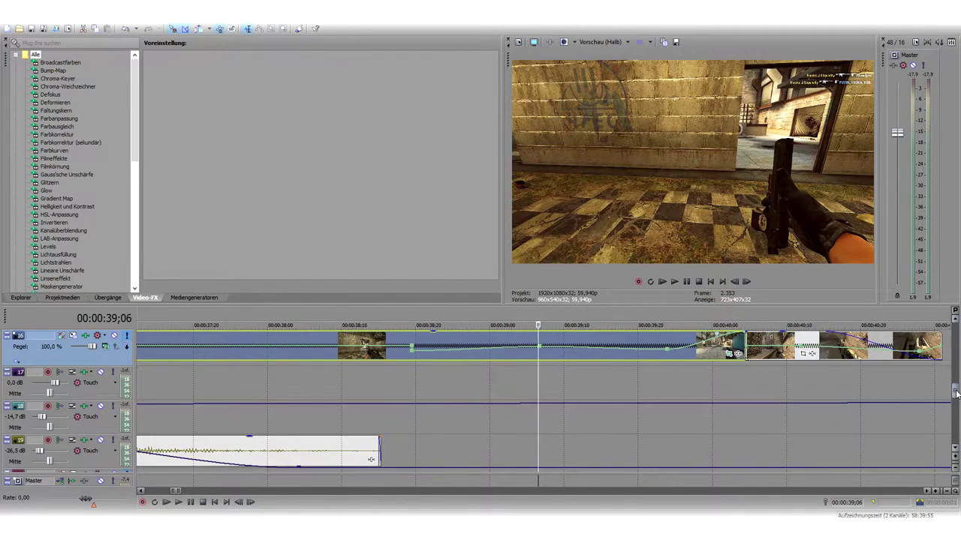
scroll(956, 393, "up", 1)
key("space")
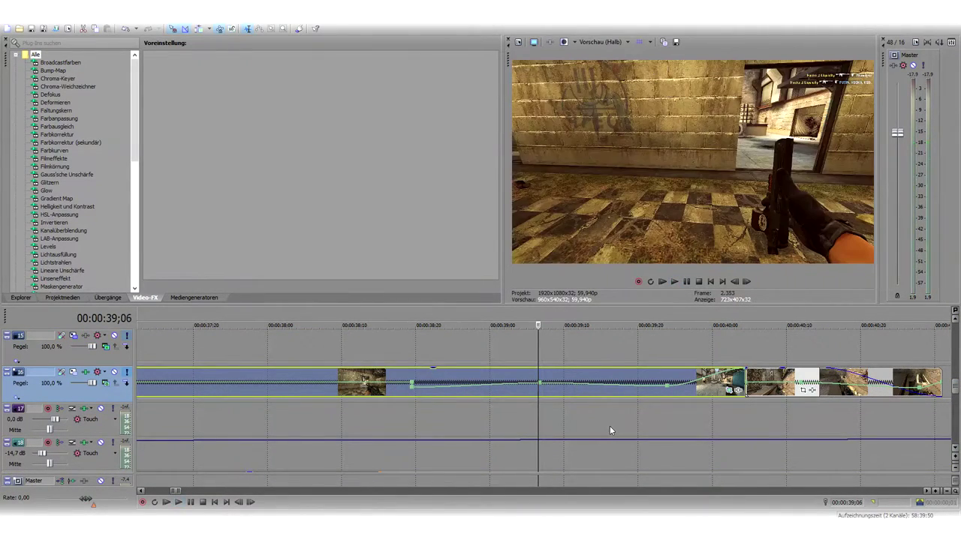
key("space")
left_click(668, 381)
key("space")
key("space")
key("space")
key("space")
key("space")
key("space")
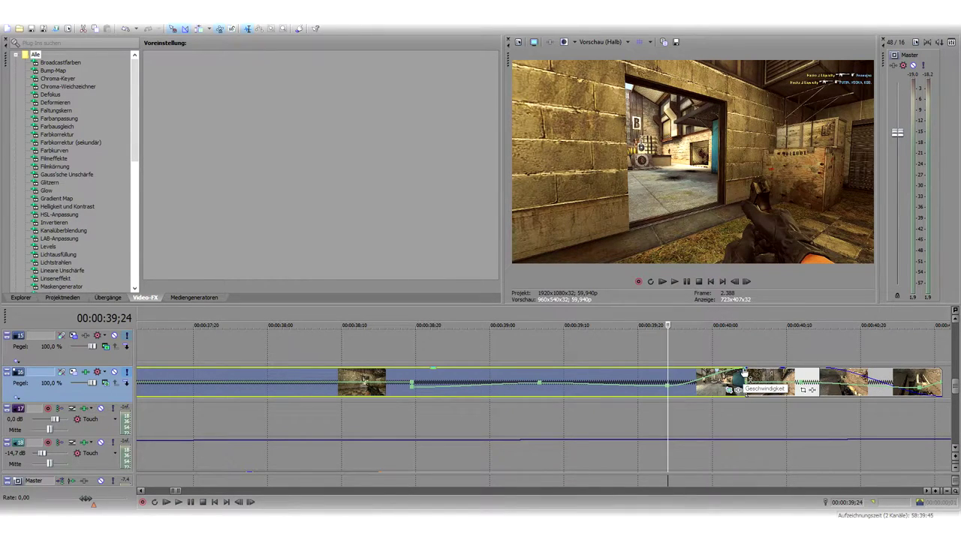
key("space")
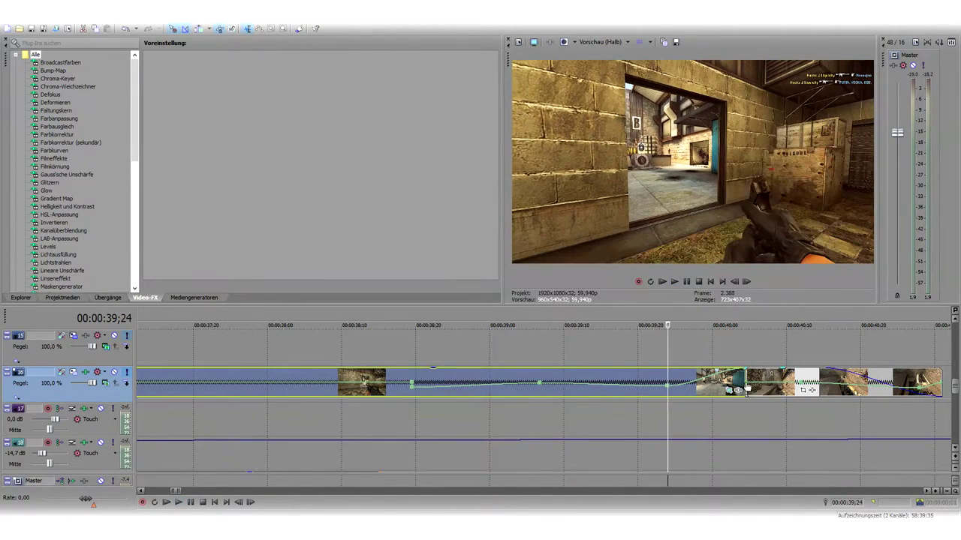
key("space")
Play the second track 16 clip from the cut at 00:00:40;04
left_click(746, 373)
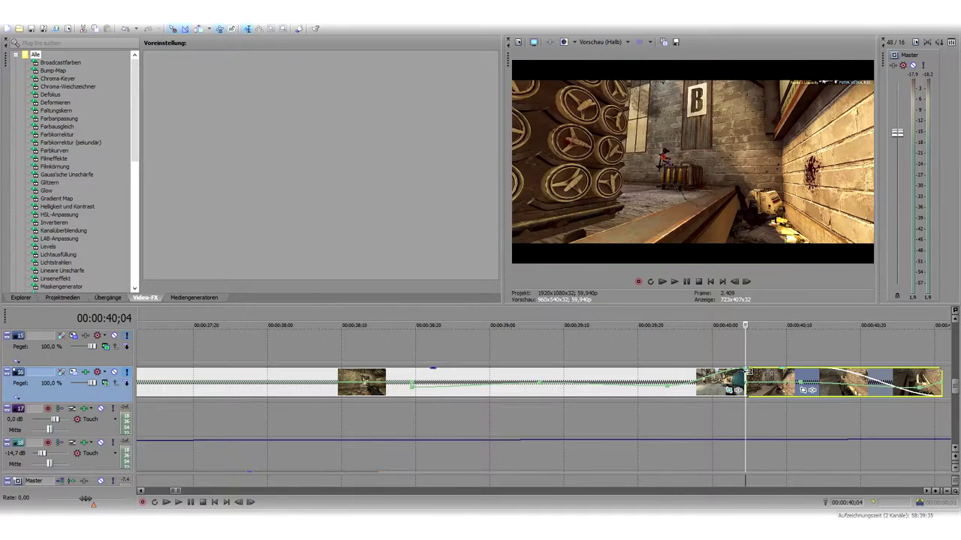
key("space")
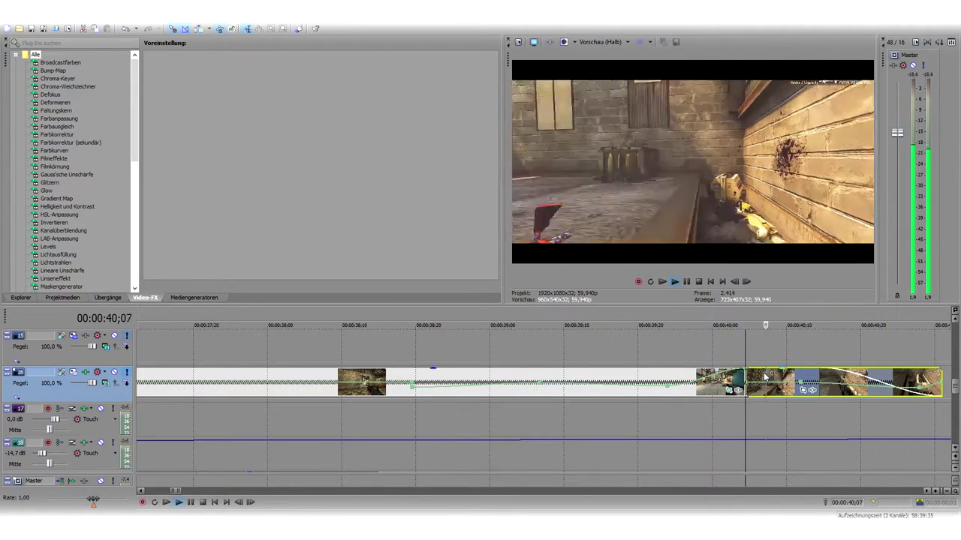
key("space")
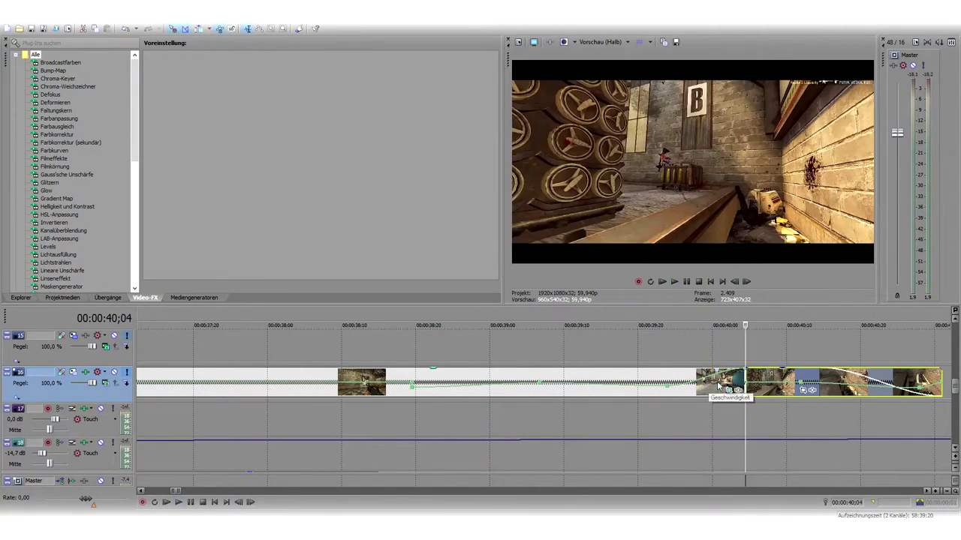
Step frame by frame around 00:00:40;02 to compare the camera motion on both sides of the track 16 cut
left_click(725, 383)
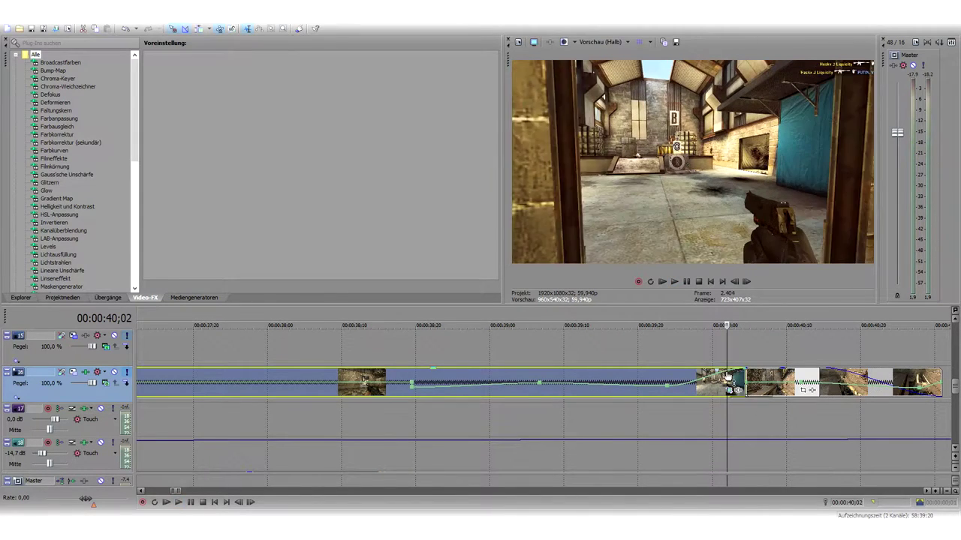
key("Right")
key("Left")
key("Left")
key("Left")
key("Left")
key("Left")
key("Left")
key("Left")
key("Left")
key("Left")
key("Left")
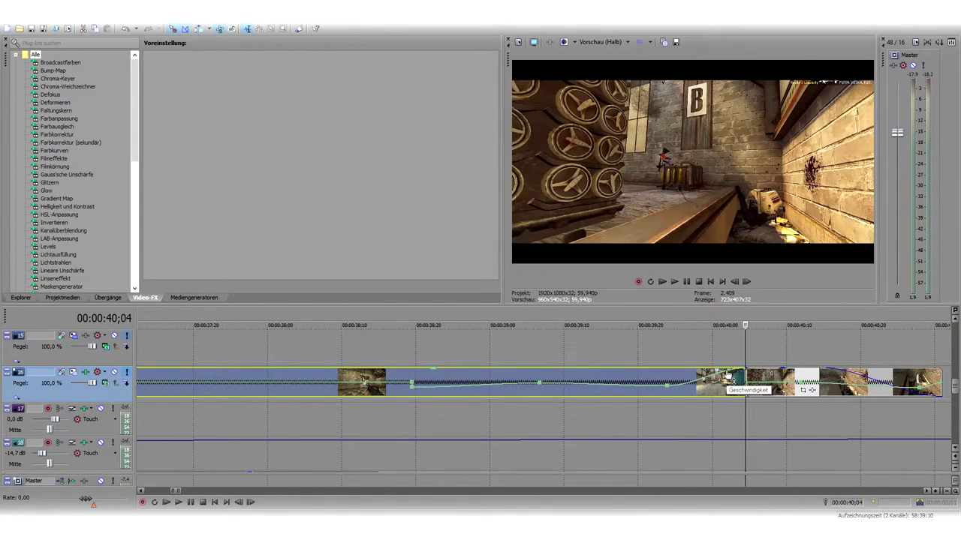
Play from 00:00:39;25 through the cut and the closing fade-out of the track 16 clips
left_click(676, 355)
key("space")
key("space")
key("space")
key("space")
key("space")
key("space")
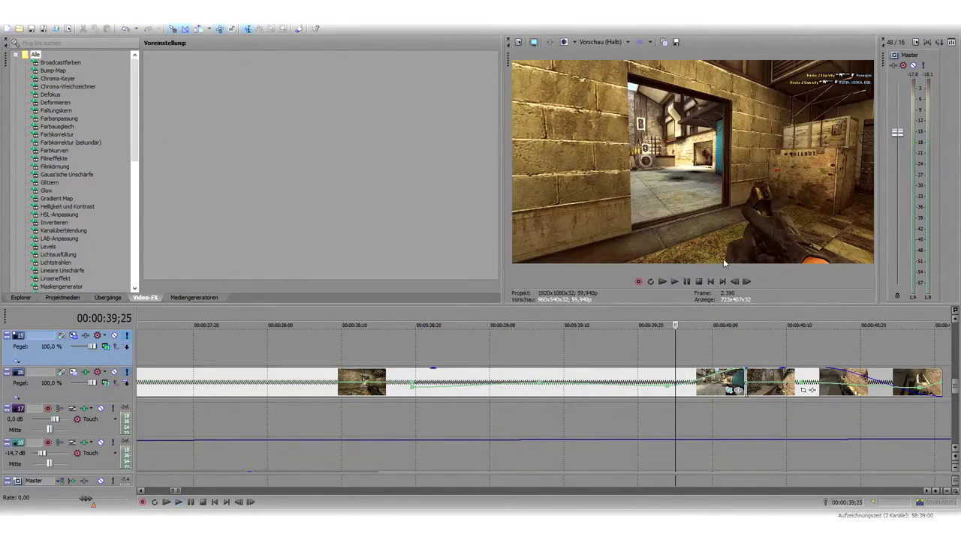
scroll(694, 424, "right", 3)
key("space")
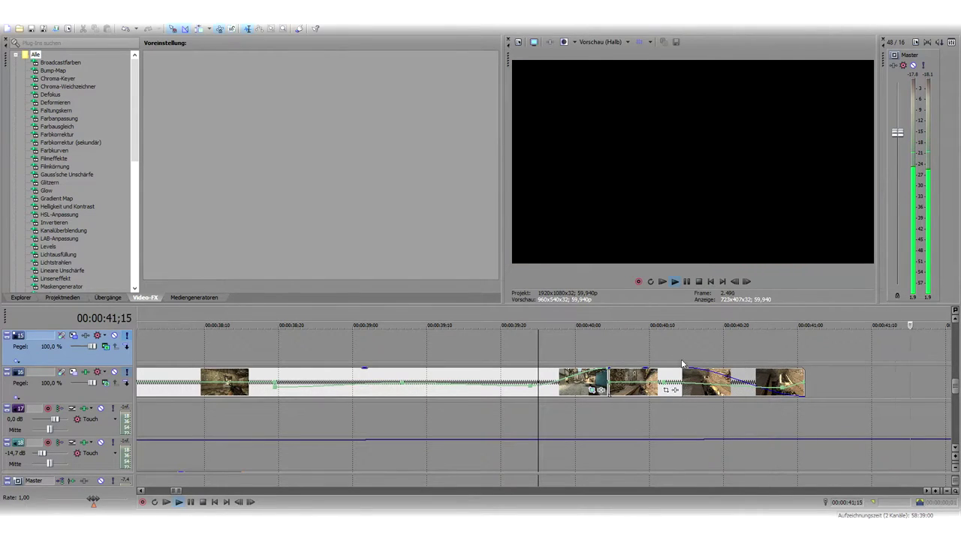
Zoom the timeline out and return the cursor to the track 16 cut at 00:00:40;04 for another preview
left_click(679, 355)
scroll(714, 382, "down", 5)
left_click(453, 350)
left_click(444, 350)
left_click(432, 352)
key("space")
key("space")
Go to tracks 10 to 14 and preview the overlay clips from 00:00:28;06 to 00:00:31;01
left_click_drag(955, 391, 954, 373)
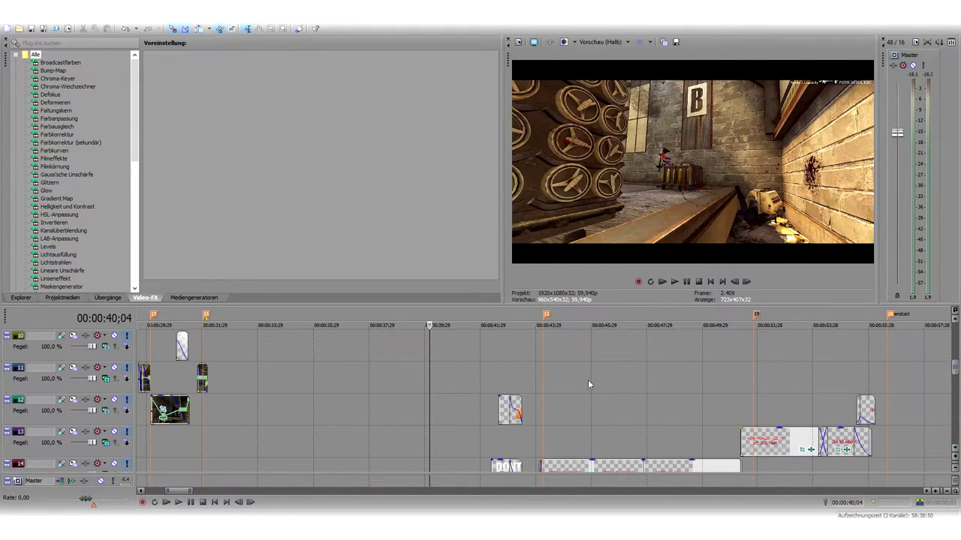
scroll(428, 379, "down", 3)
left_click(398, 359)
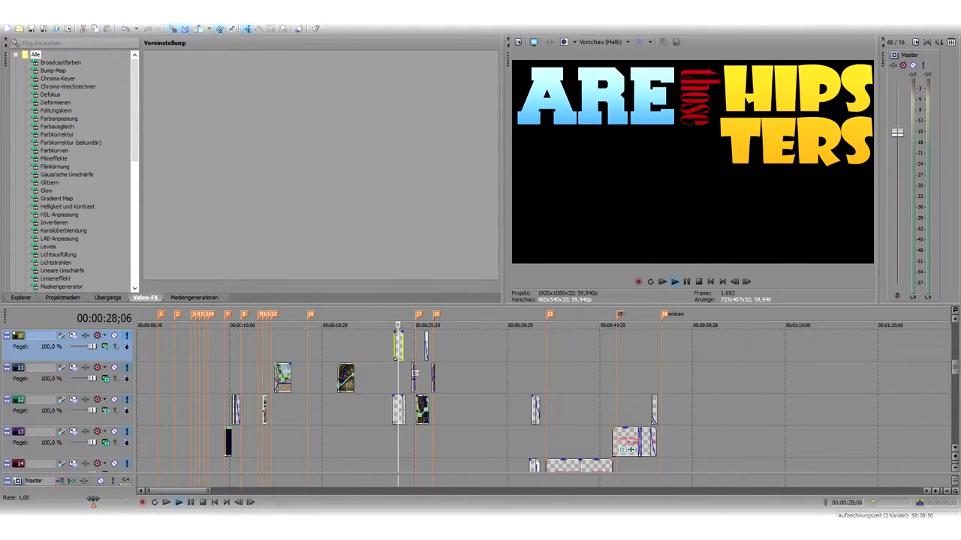
left_click(425, 369)
key("space")
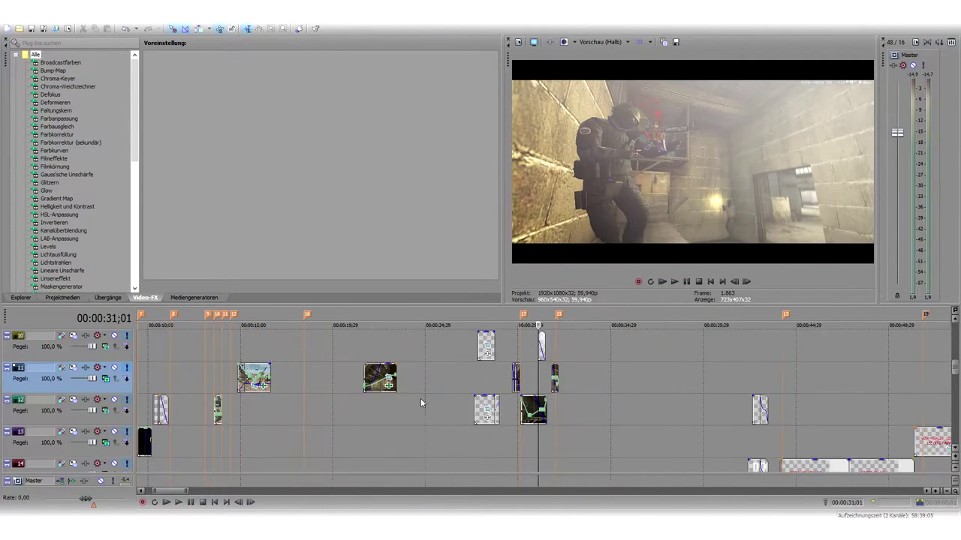
Preview the transition from the track 11 clip to the track 12 clip at marker 17, starting before 00:00:29;20
scroll(420, 399, "up", 5)
left_click(454, 418)
key("space")
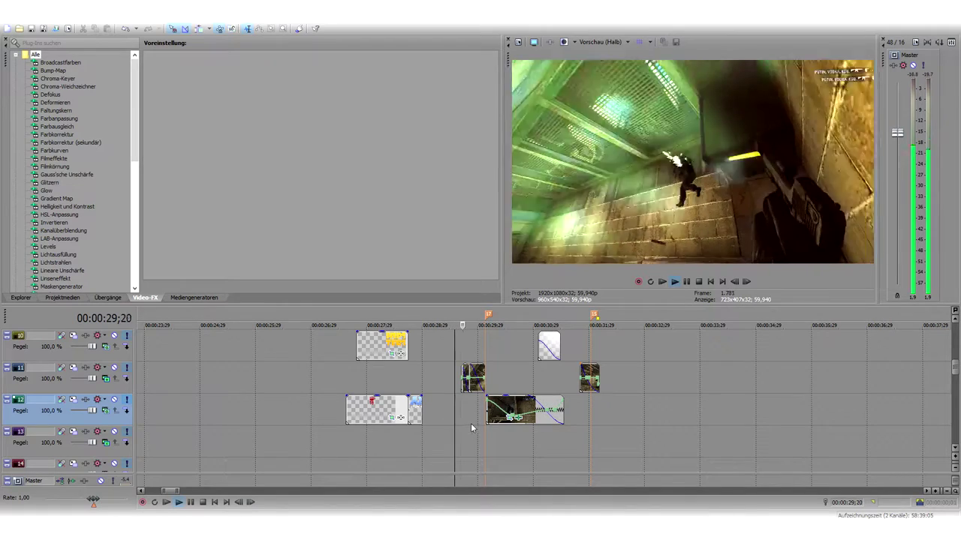
left_click(488, 413)
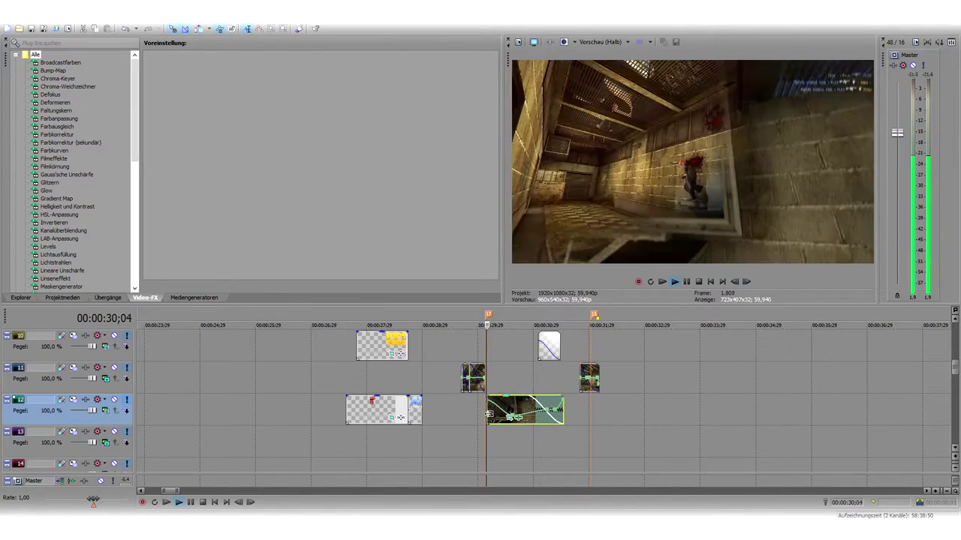
key("space")
left_click(480, 427)
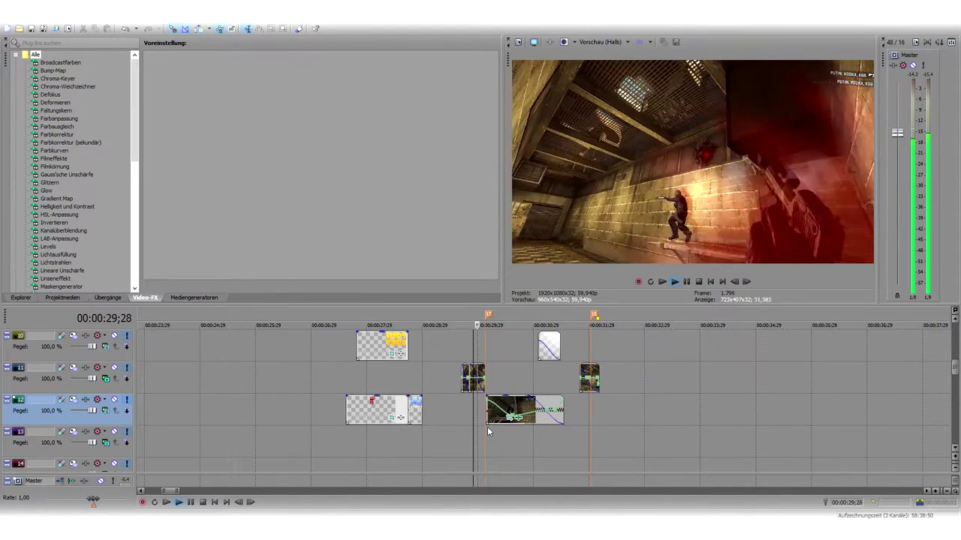
Zoom in on the transition at marker 17 and examine it in short playbacks from 00:00:30;00 to 00:00:30;03
scroll(493, 425, "up", 3)
key("space")
key("space")
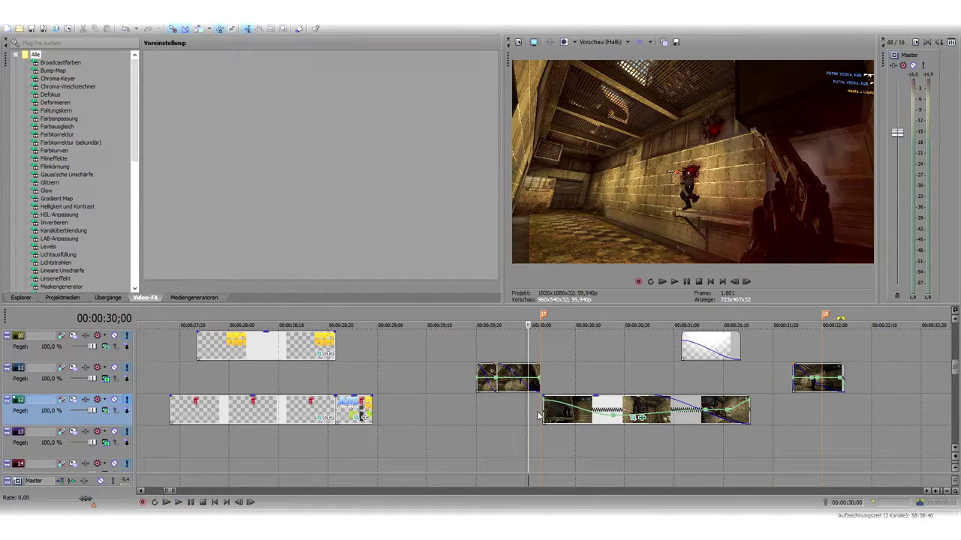
key("space")
key("space")
key("space")
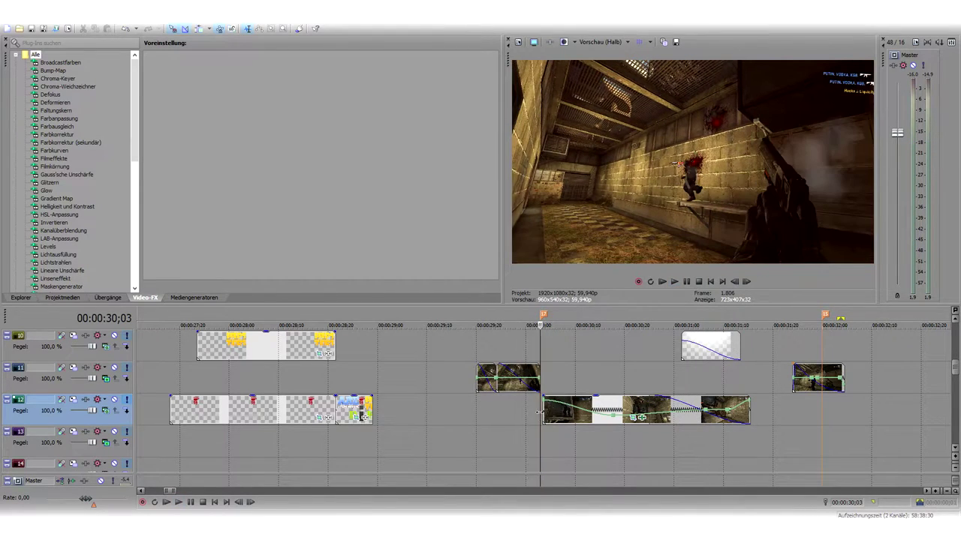
Preview the start of the track 12 clip in short playbacks from 00:00:30;03
key("space")
key("space")
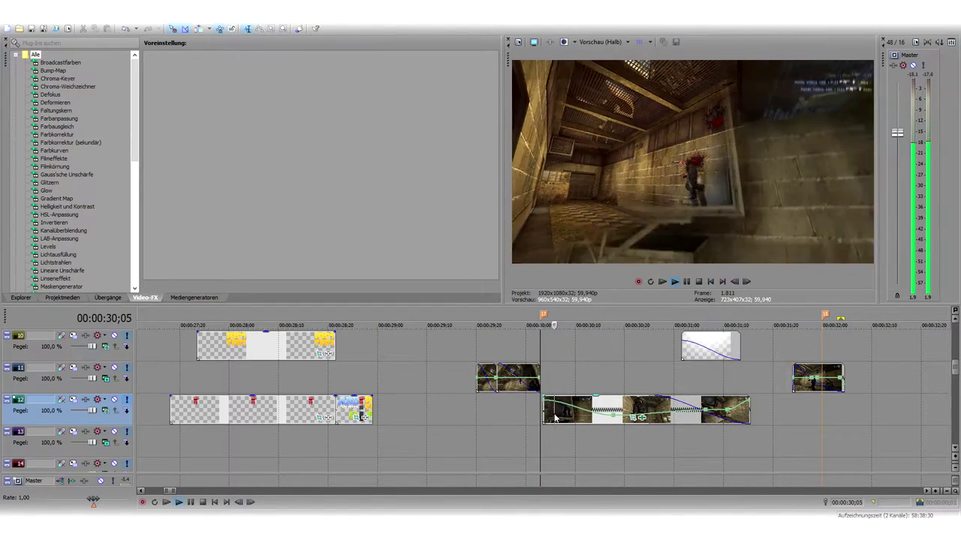
key("space")
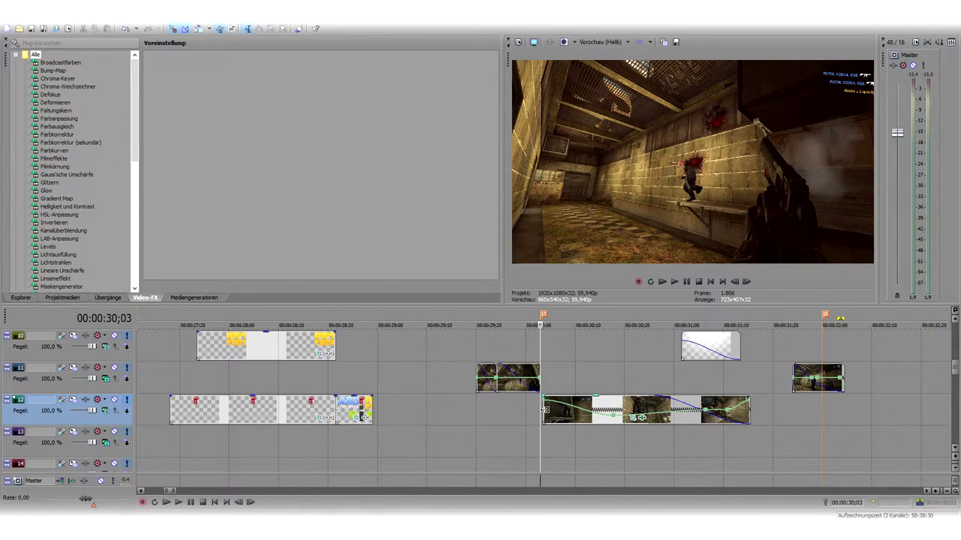
left_click(546, 410)
key("space")
key("space")
key("space")
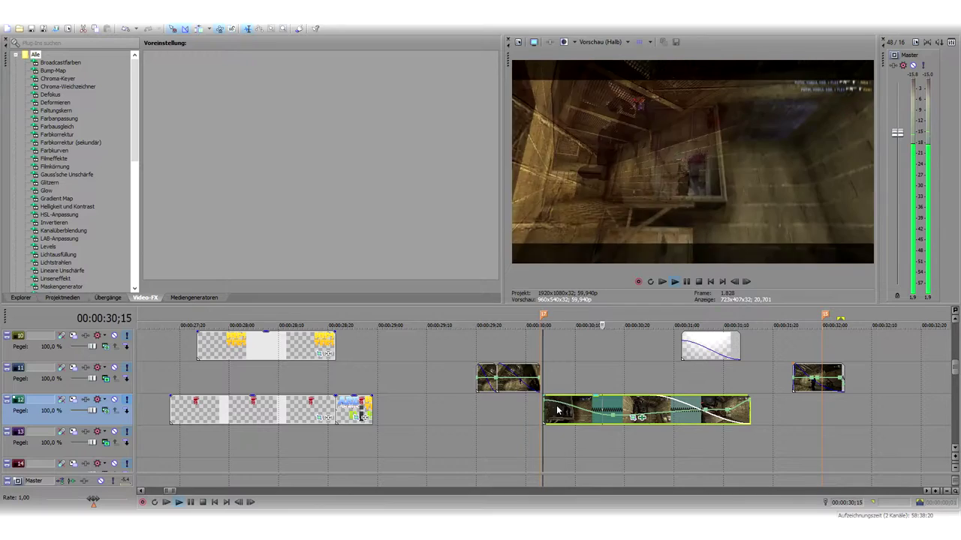
Examine the track 12 crossover at 00:00:30;09 and 00:00:30;12 with a brief playback
key("Return")
left_click(571, 419)
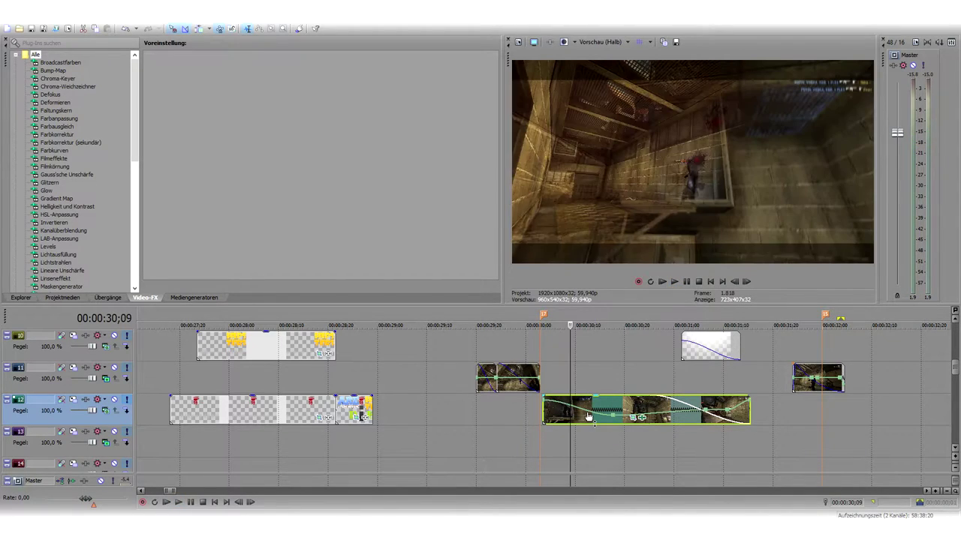
left_click(585, 413)
key("space")
key("space")
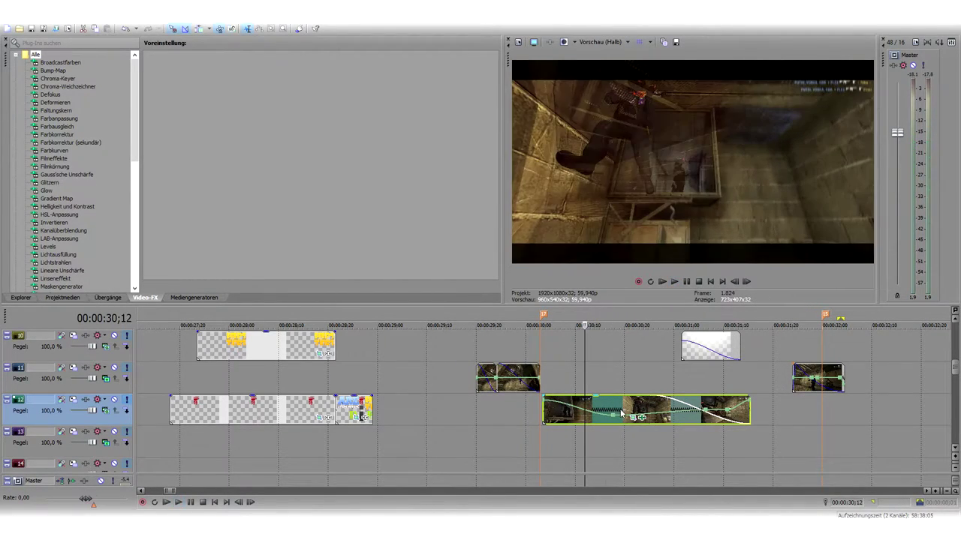
Check the track 12 clip's mask in its pan/crop settings, scrubbing to 00:00:01;01, and close them
left_click(634, 419)
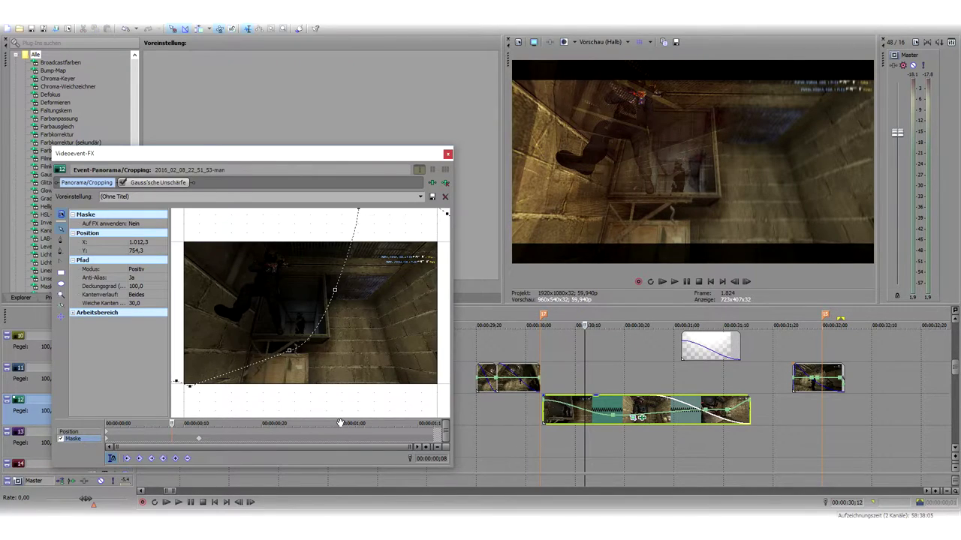
left_click_drag(197, 439, 349, 438)
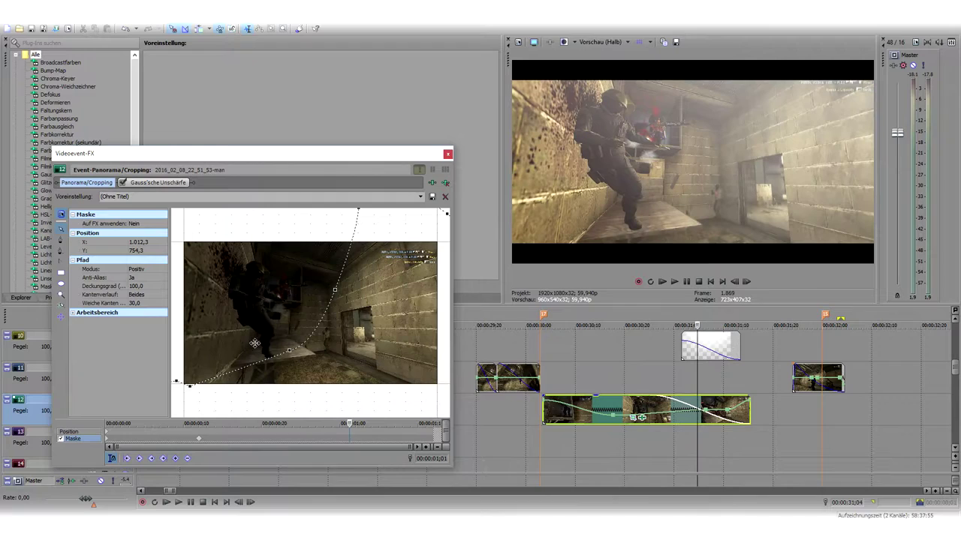
left_click(448, 154)
Go to the white overlay on track 10 at 00:00:31;01 and repeatedly toggle the track's solo state to compare the picture
left_click(683, 346)
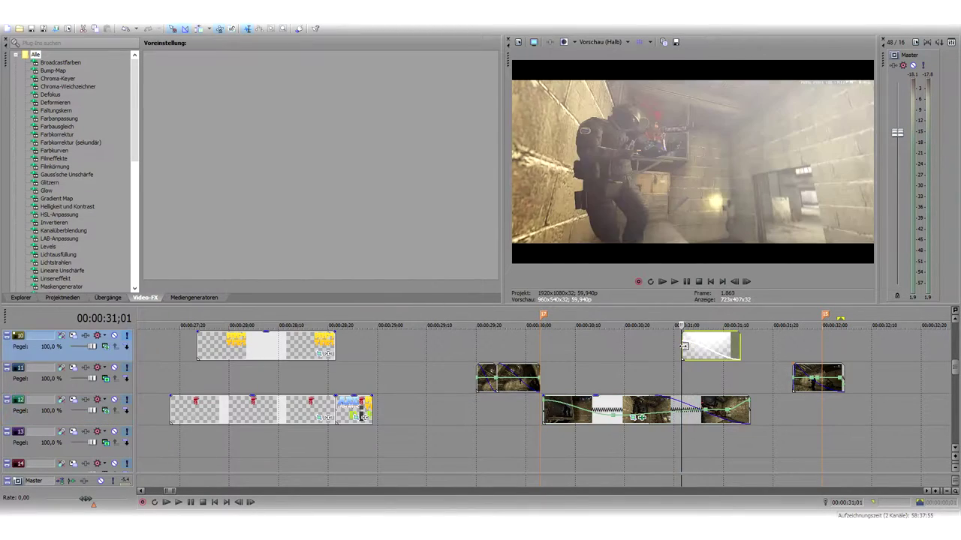
left_click(125, 338)
left_click(126, 338)
left_click(125, 338)
left_click(125, 338)
left_click(126, 338)
left_click(125, 338)
Play the section under the white overlay on track 10 and return the cursor to 00:00:30;20
left_click(672, 369)
key("space")
left_click(624, 353)
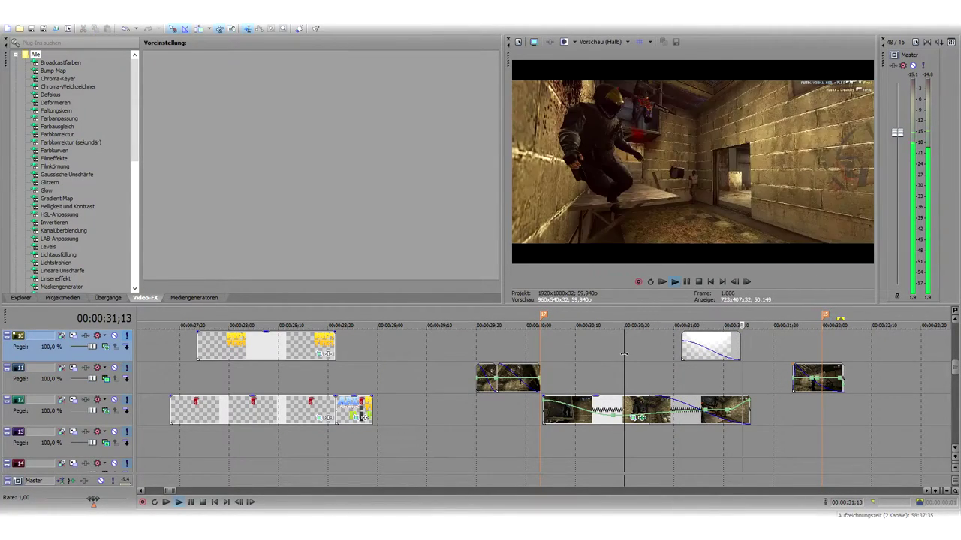
key("space")
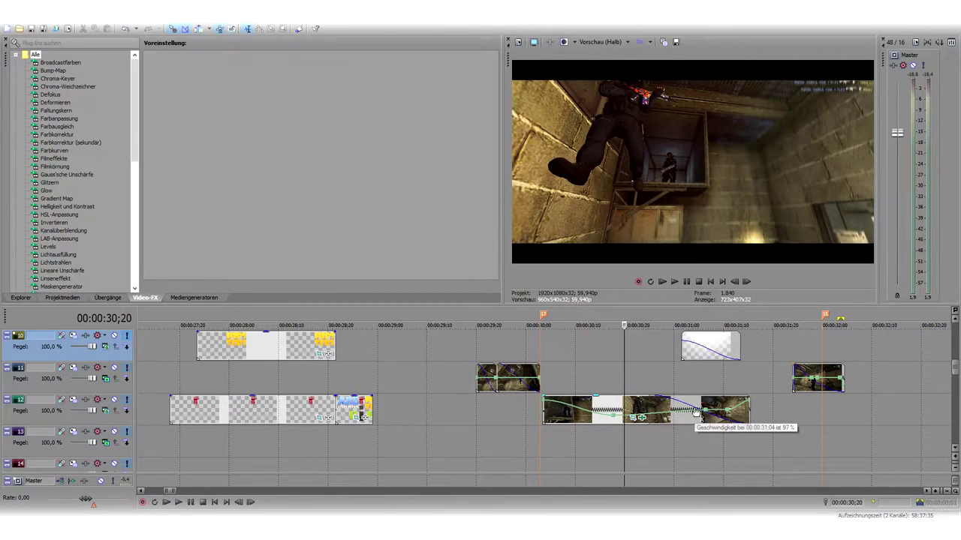
Inspect the white flash at 00:00:31;03 and replay the lead-in to it from earlier points in the track 12 clip
left_click(695, 412)
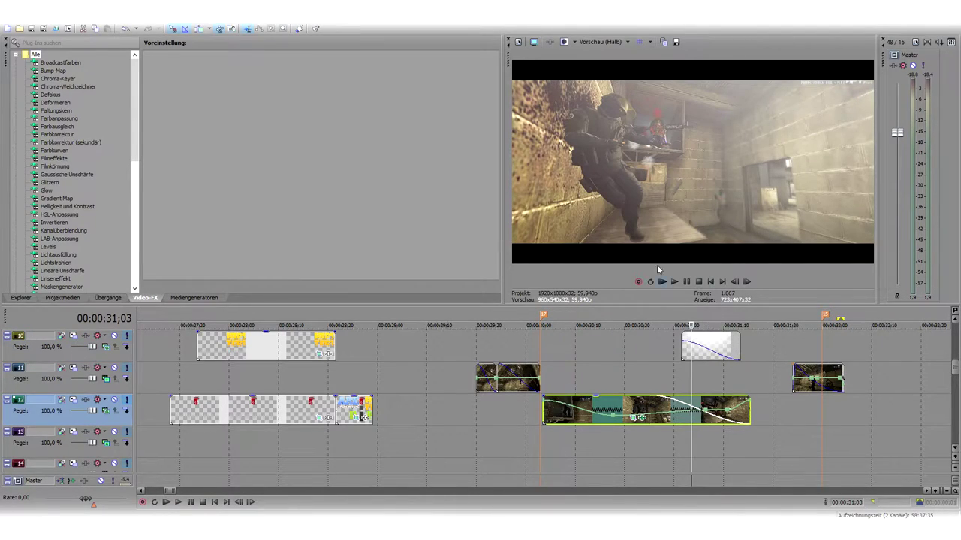
left_click(673, 368)
left_click(649, 369)
key("space")
key("space")
left_click(589, 376)
key("space")
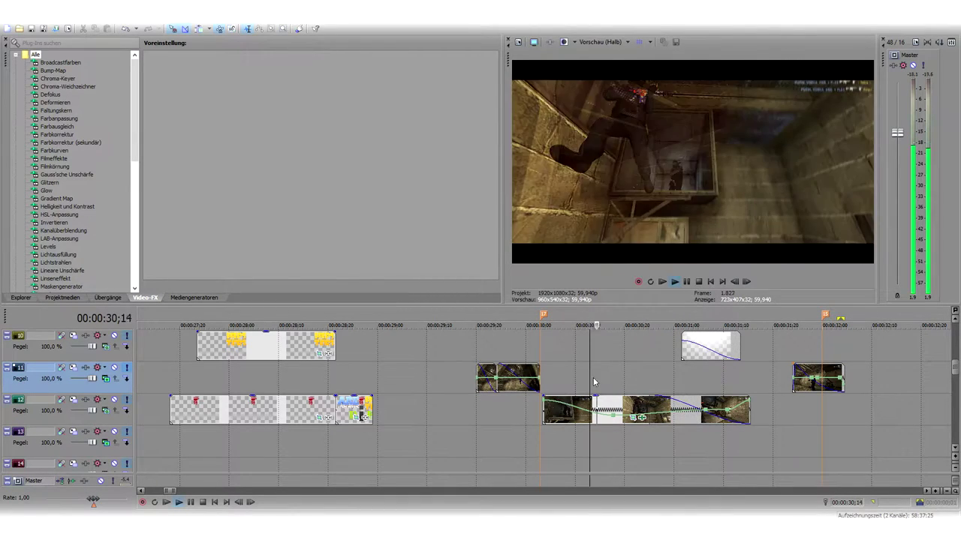
Return to the start of the track 12 clip at 00:00:30;03 and replay its fade-in twice
left_click(545, 407)
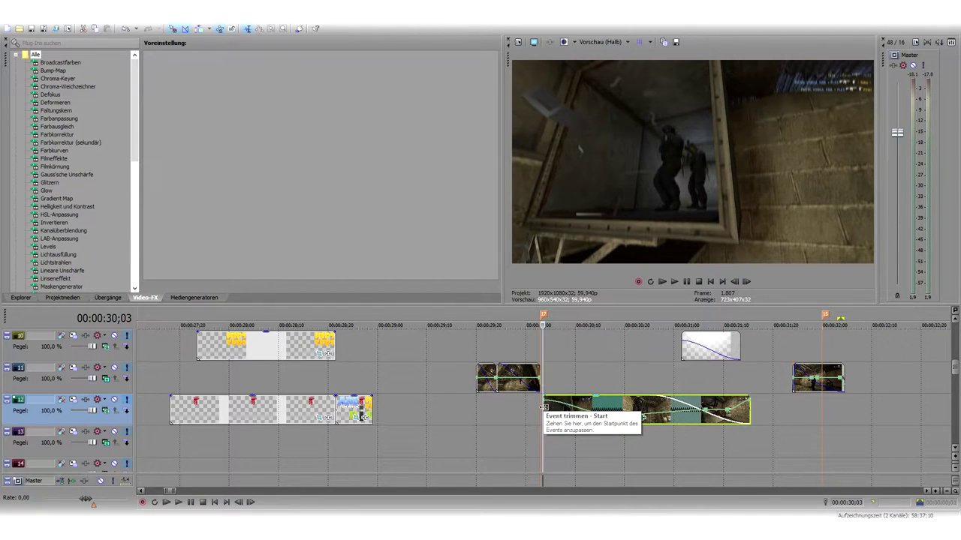
key("space")
key("space")
key("space")
key("space")
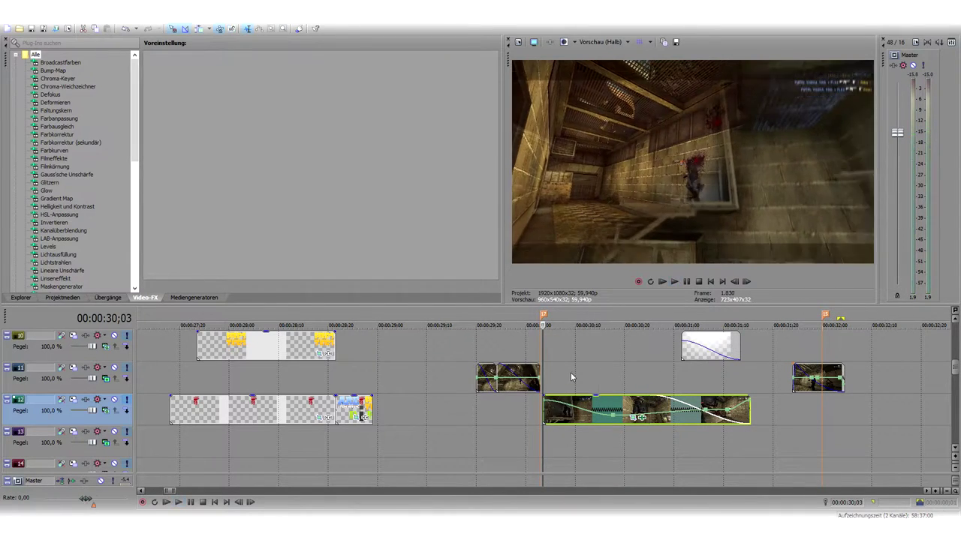
Preview the opening of the masked transition in short playbacks from 00:00:30;04
left_click(571, 371)
left_click(548, 368)
key("space")
key("space")
key("space")
key("space")
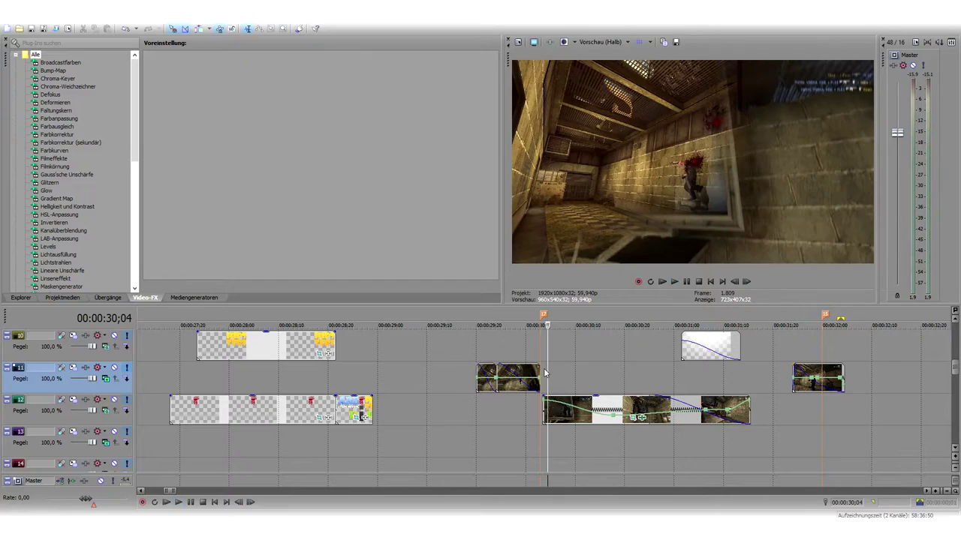
Play on to 00:00:30;16 and review the slowed-down part of the track 12 clip in repeated short playbacks
key("space")
key("space")
key("space")
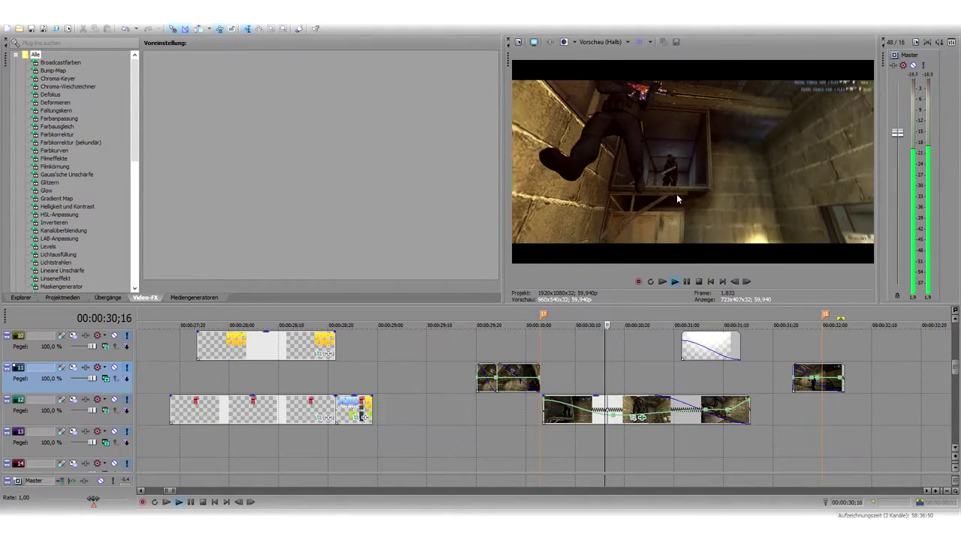
key("space")
key("space")
key("space")
key("space")
key("space")
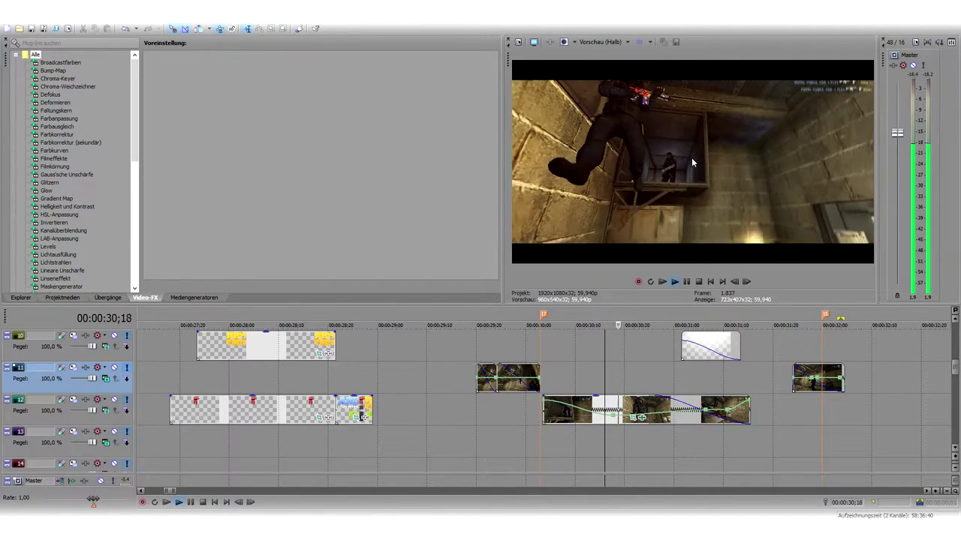
key("space")
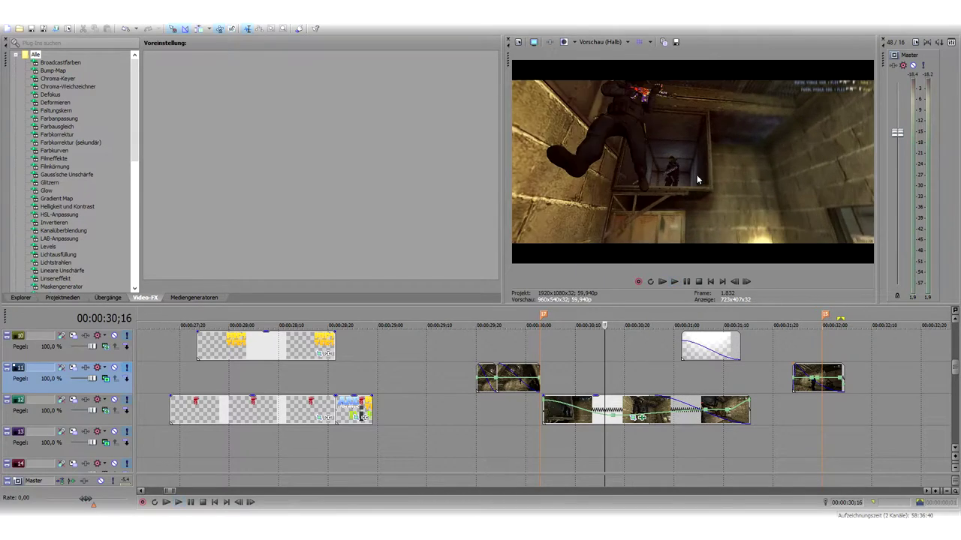
Replay the blend between the two shots in the track 12 clip from 00:00:30;10
key("space")
left_click(575, 376)
key("space")
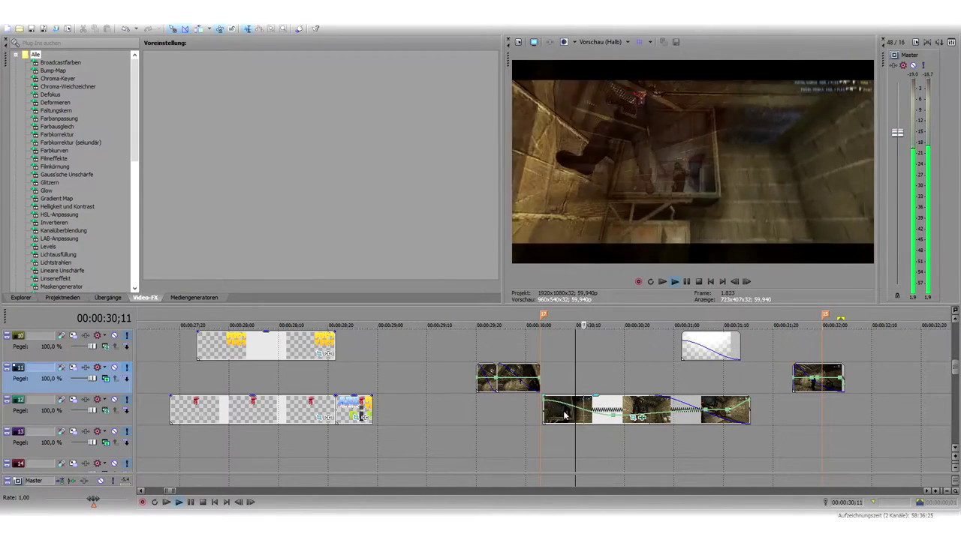
key("space")
key("space")
key("space")
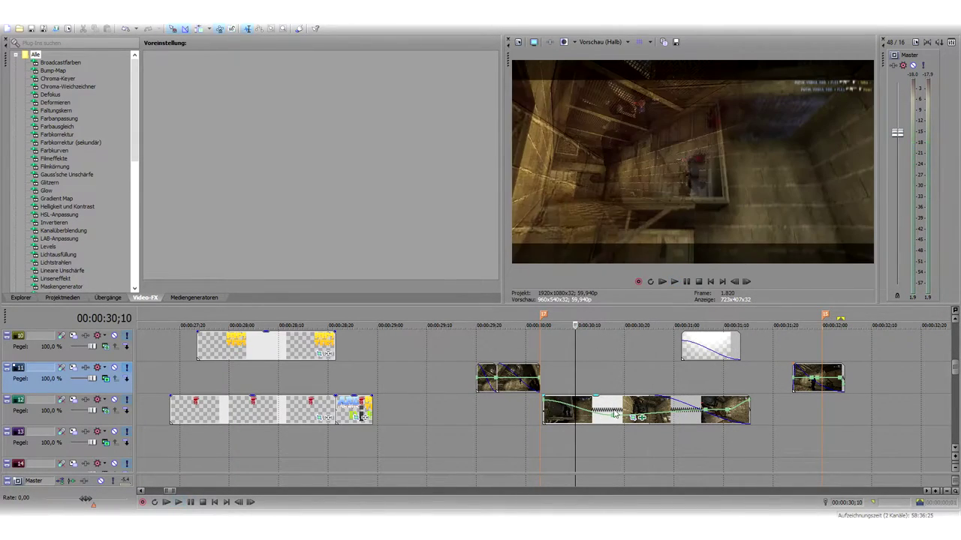
Preview the track 12 clip from its velocity low point at 00:00:30;17, and replay it from near its start
left_click(613, 418)
key("space")
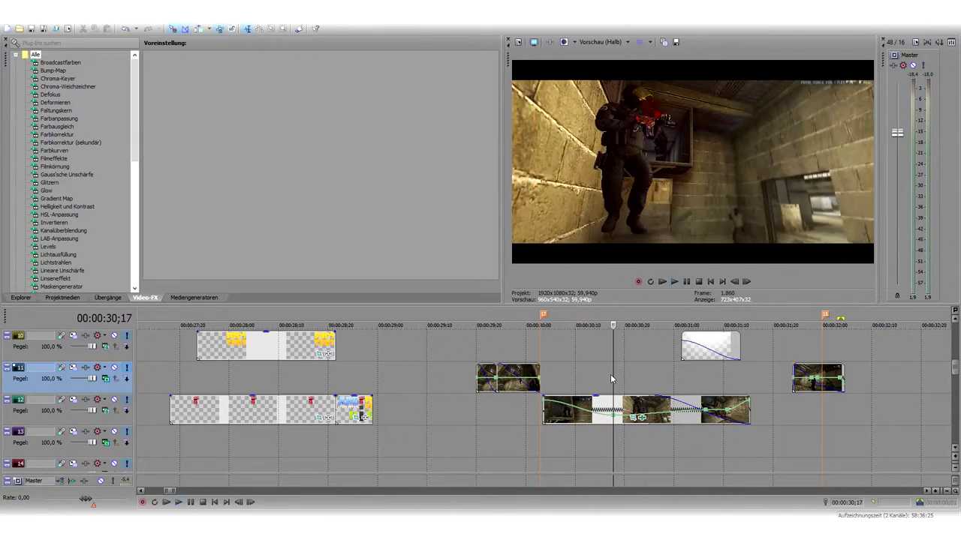
left_click(547, 355)
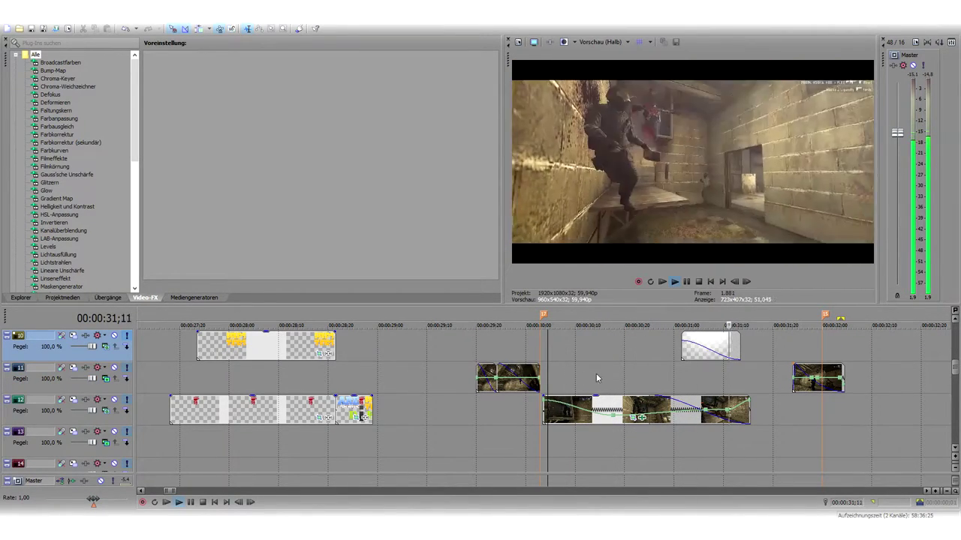
key("space")
Preview the end of the white overlay from 00:00:31;09 and play on past marker 15 to about 00:00:32;23
left_click(721, 380)
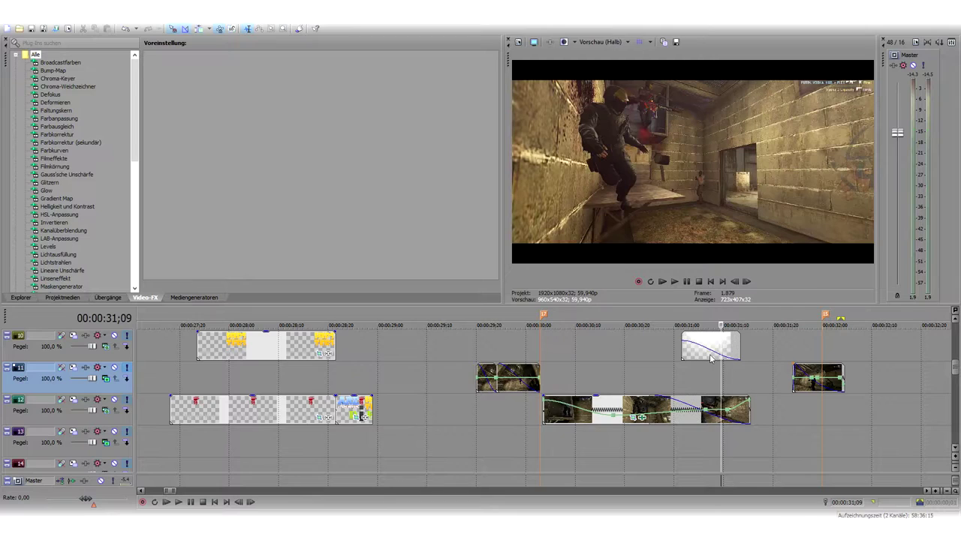
key("space")
key("space")
left_click(701, 388)
key("space")
scroll(730, 394, "down", 2)
scroll(676, 394, "up", 1)
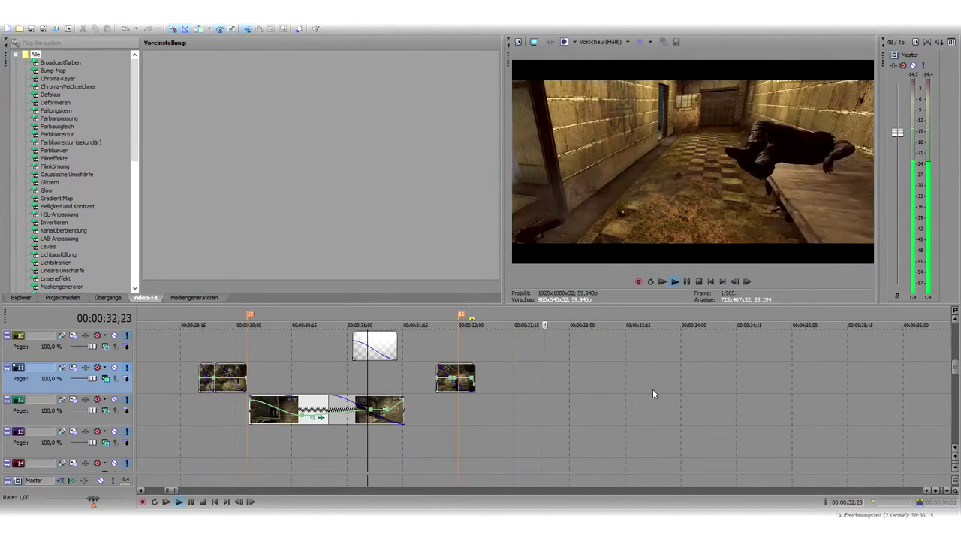
key("space")
Preview the transition at the start of the track 11 clip near marker 15, from 00:00:31;24
left_click(438, 405)
key("space")
key("space")
key("space")
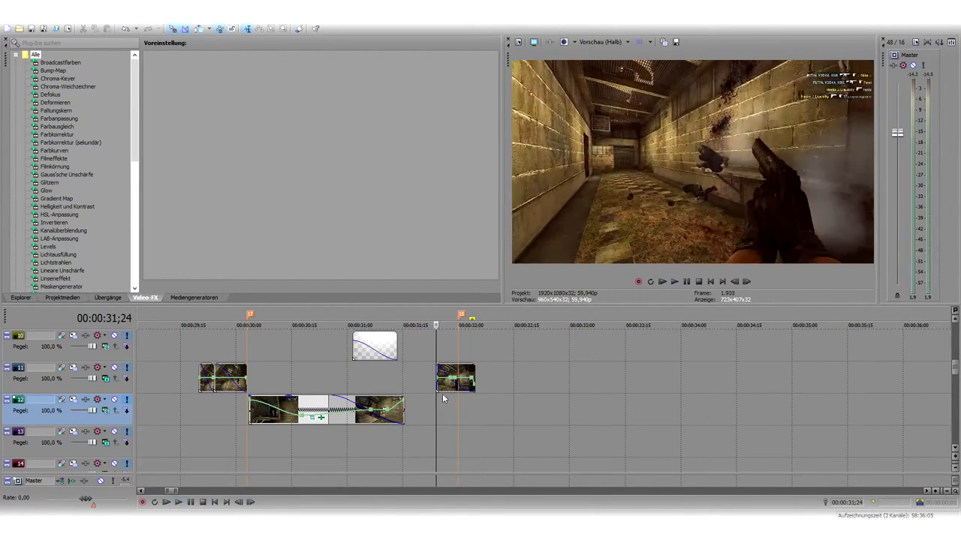
left_click(441, 370)
key("space")
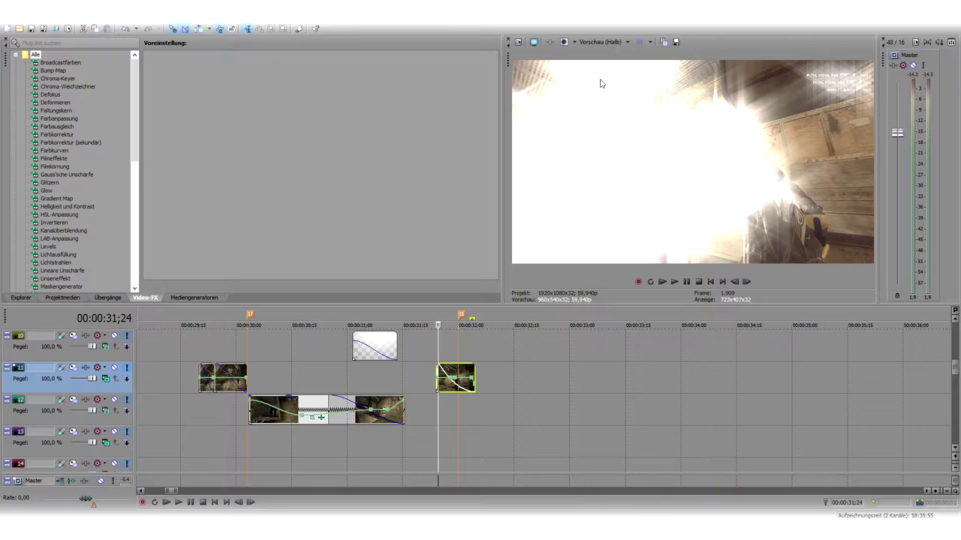
Go to the end of the footage on track 16 and preview it up to 00:00:41;01
scroll(769, 410, "down", 3)
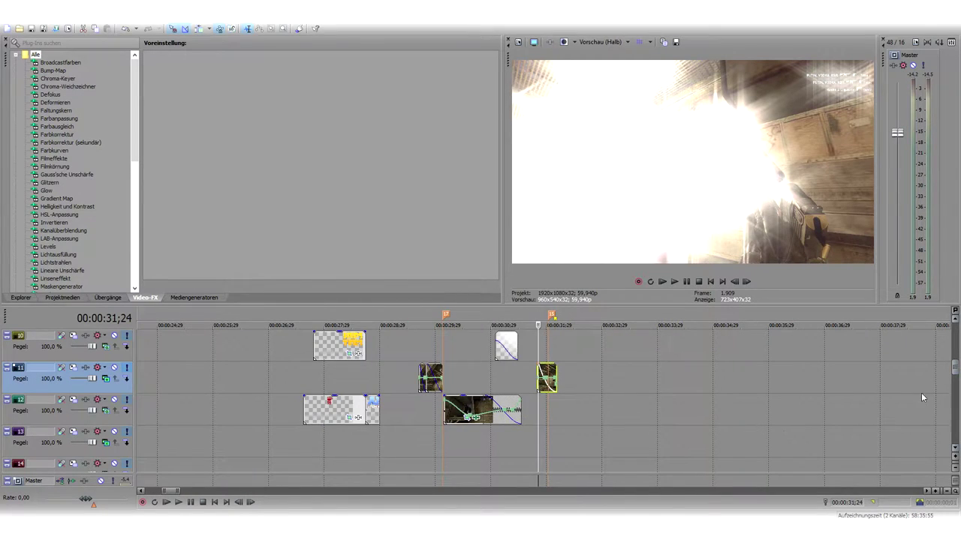
scroll(863, 394, "down", 5)
scroll(756, 394, "down", 2)
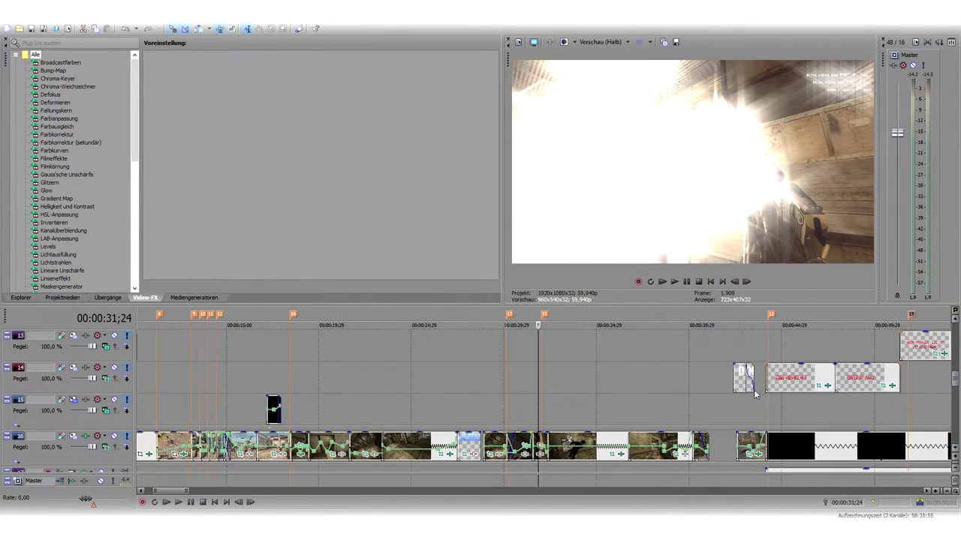
left_click(782, 414)
left_click(696, 412)
key("space")
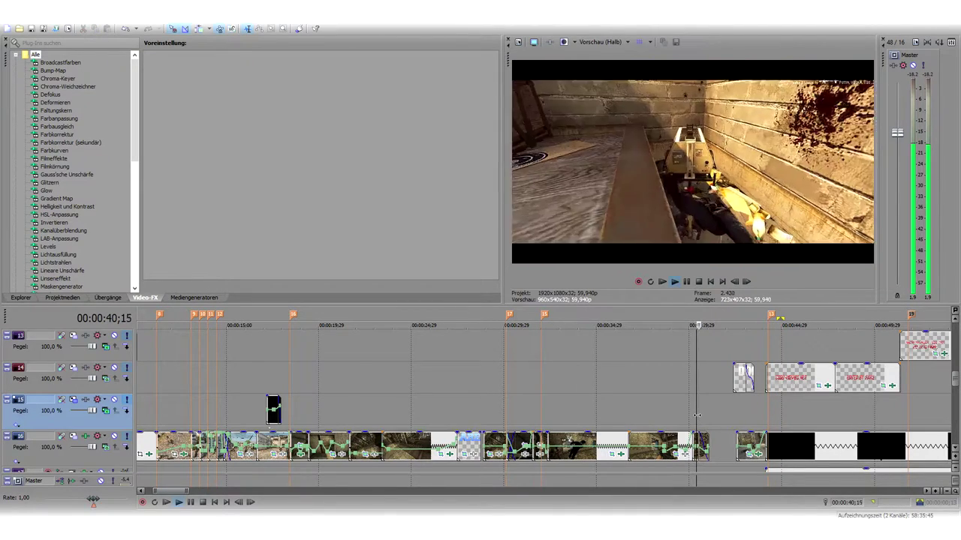
key("space")
Go to the sound-effect clips on audio tracks 23 to 25 and preview the track 24 gunshot from 00:00:29;20
scroll(544, 401, "down", 10)
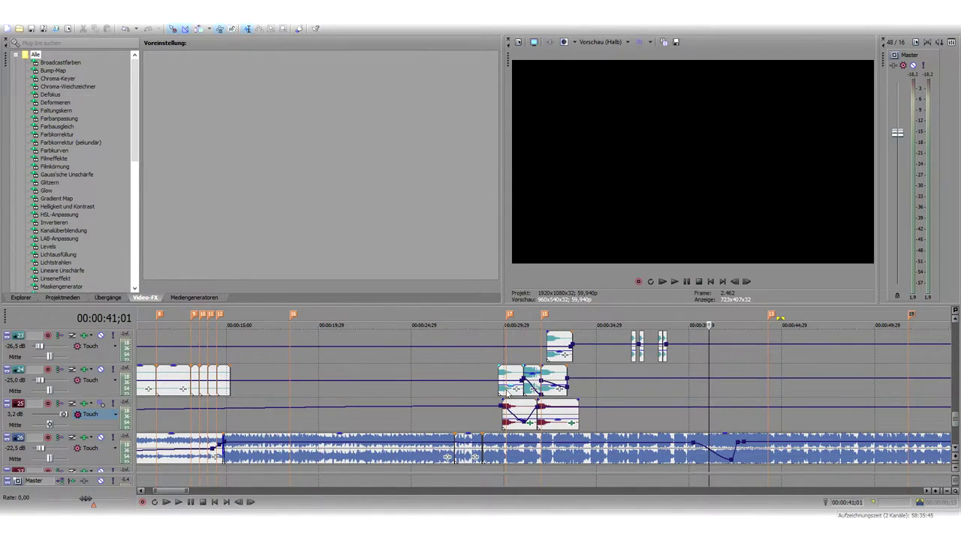
left_click(501, 392)
key("space")
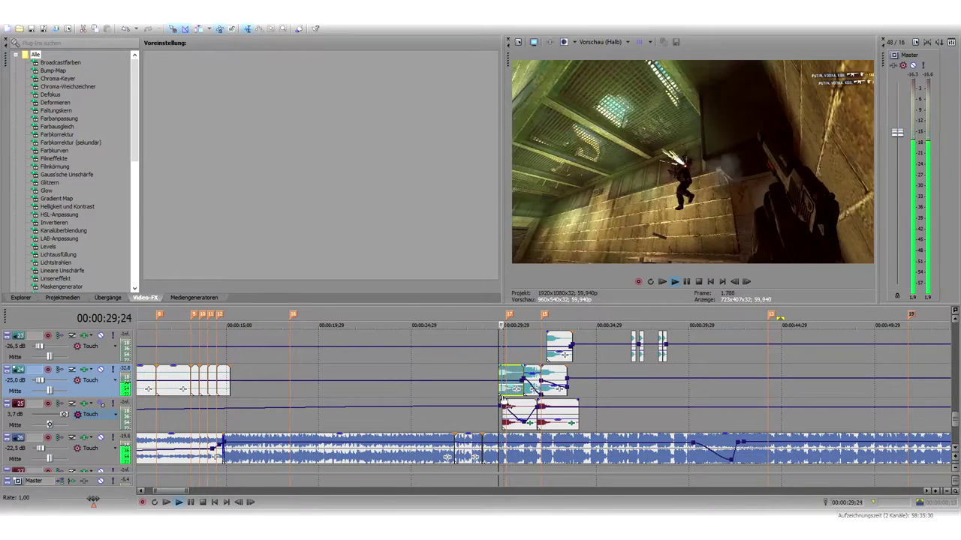
key("space")
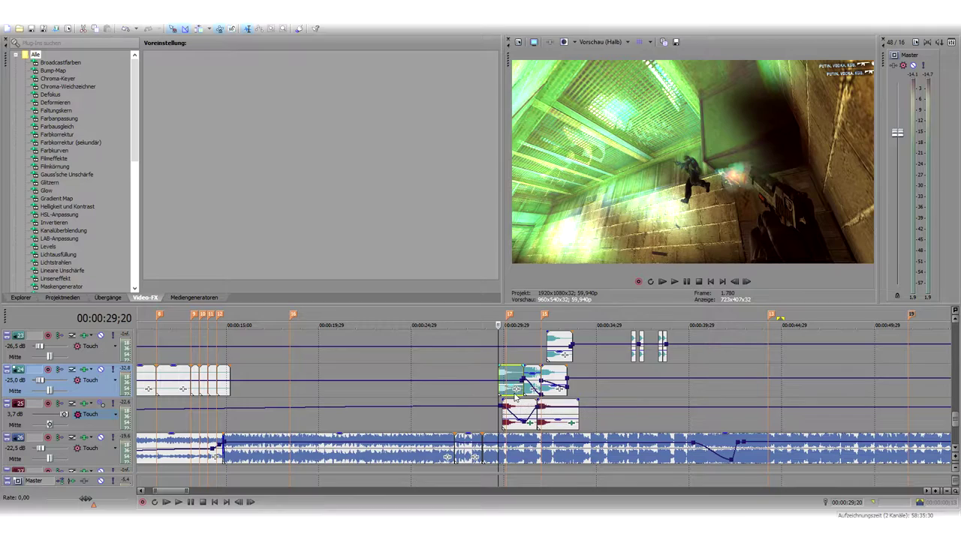
Open the plug-in selection for the deagle-1 clip, cancel it, and inspect the sound clips and volume envelopes on tracks 24 and 25
left_click(517, 392)
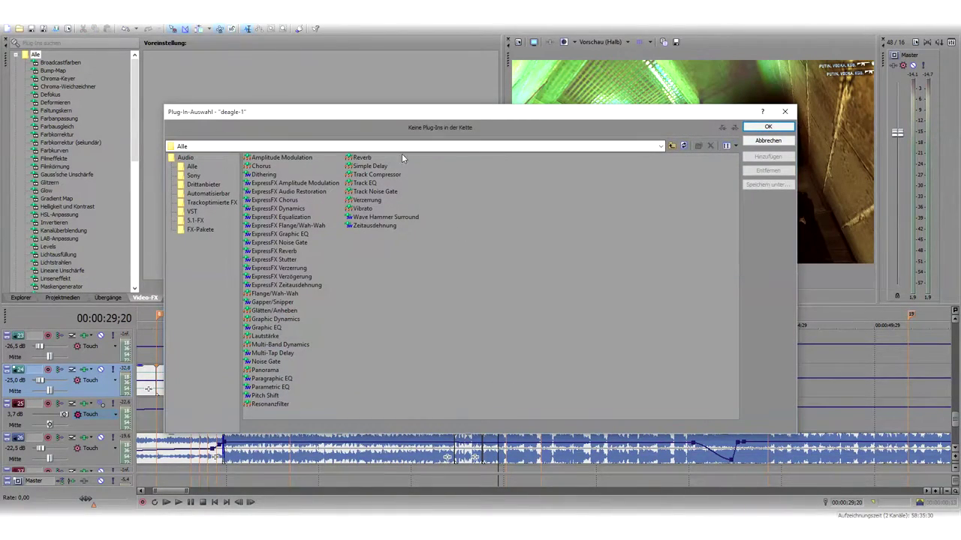
left_click(769, 143)
scroll(557, 404, "up", 5)
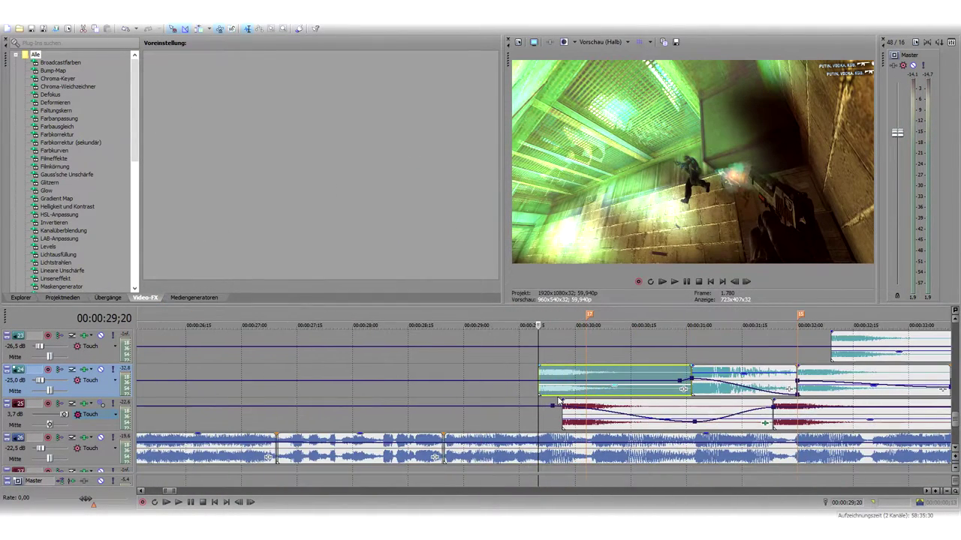
scroll(561, 400, "down", 5)
scroll(562, 400, "down", 3)
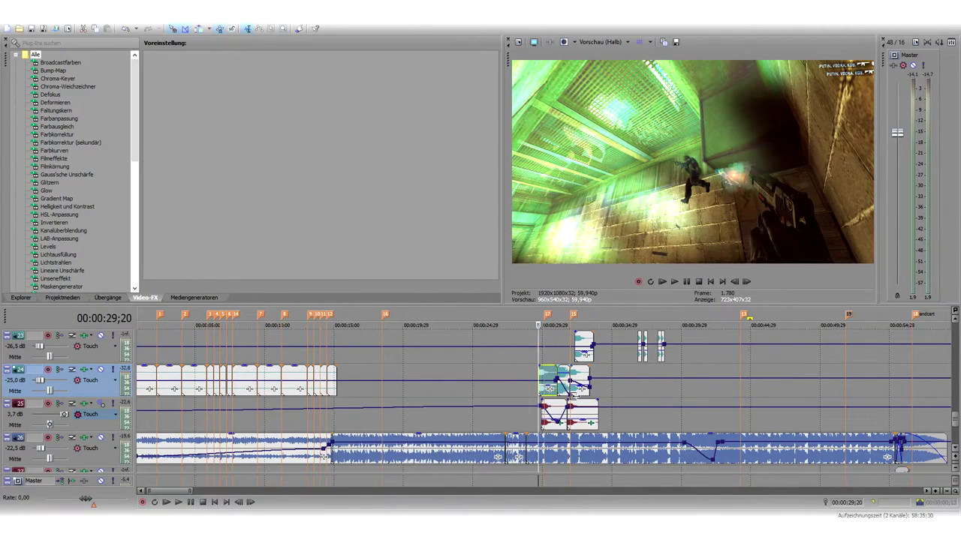
Preview the sound effects on tracks 23 to 25 from 00:00:29;20, and place the cursor at 00:00:39;25
scroll(678, 395, "down", 3)
scroll(601, 404, "up", 3)
key("space")
key("space")
left_click_drag(658, 402, 679, 397)
left_click(687, 406)
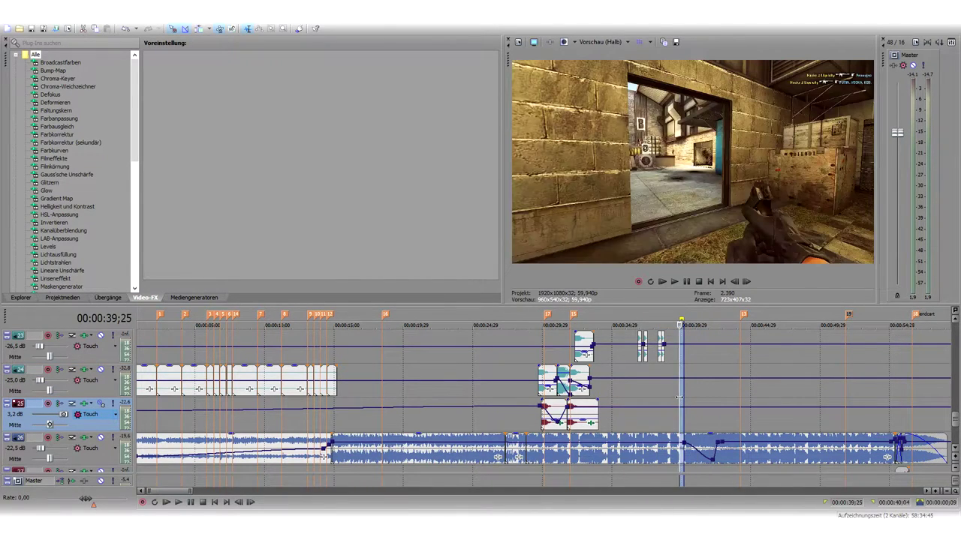
left_click(678, 397)
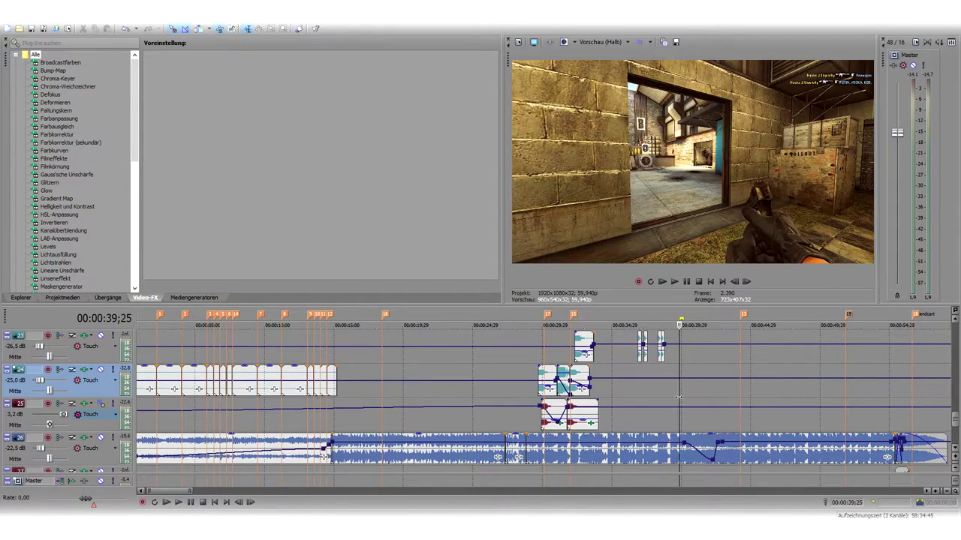
Go to the group of three sound clips on track 19 after marker 15 and place the cursor near its end
left_click_drag(957, 425, 957, 392)
scroll(545, 448, "down", 5)
scroll(501, 433, "up", 2)
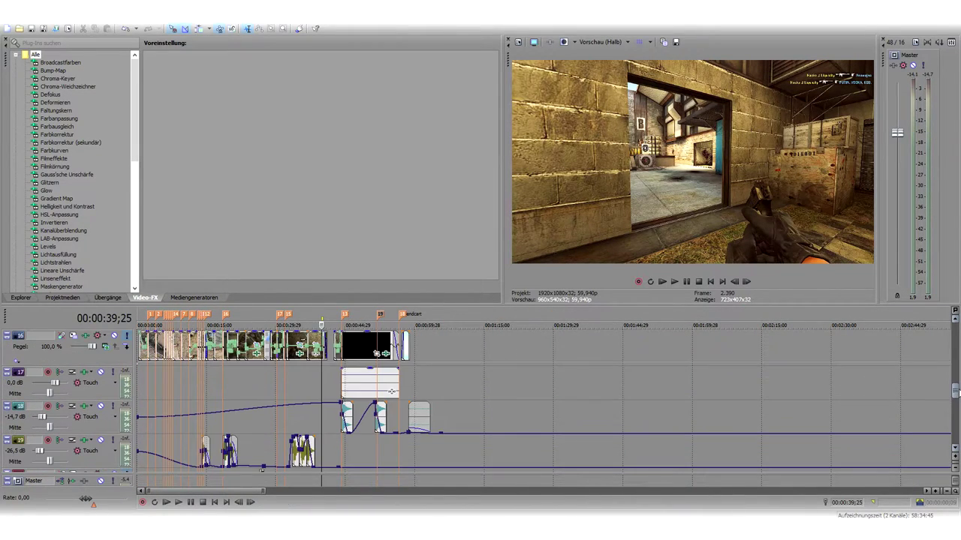
scroll(352, 438, "up", 3)
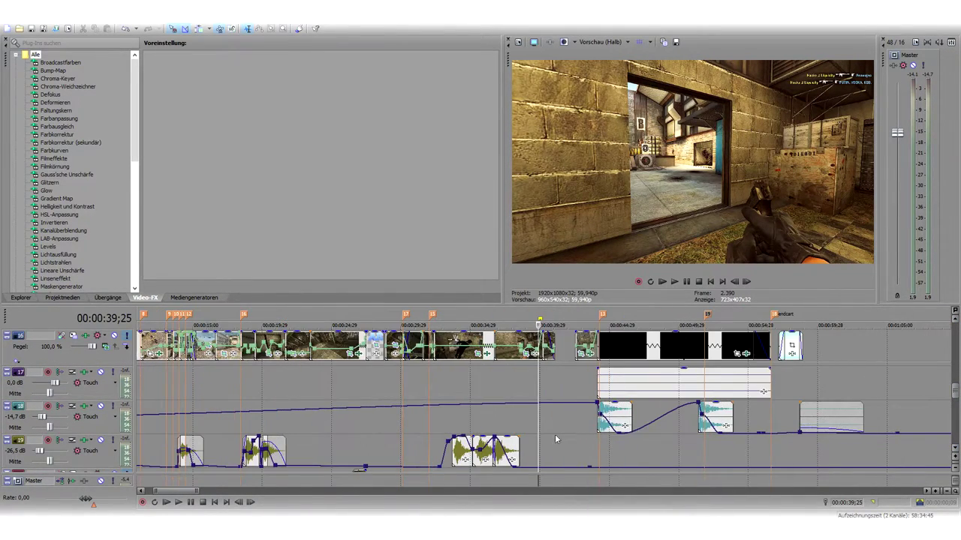
left_click(495, 423)
scroll(559, 435, "up", 3)
scroll(564, 436, "up", 2)
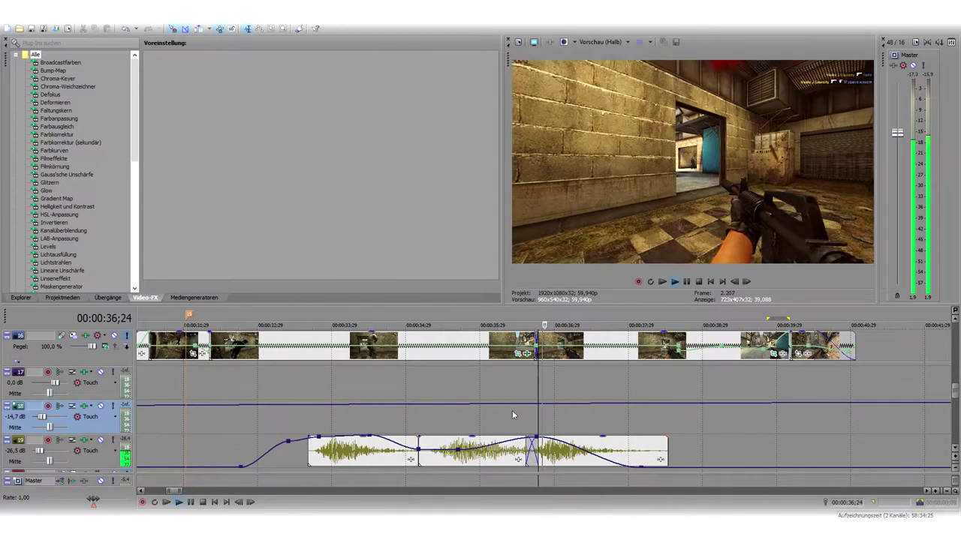
Go to the short gunshot clips on audio tracks 21 to 23 and preview them with the footage
left_click_drag(956, 392, 955, 409)
key("space")
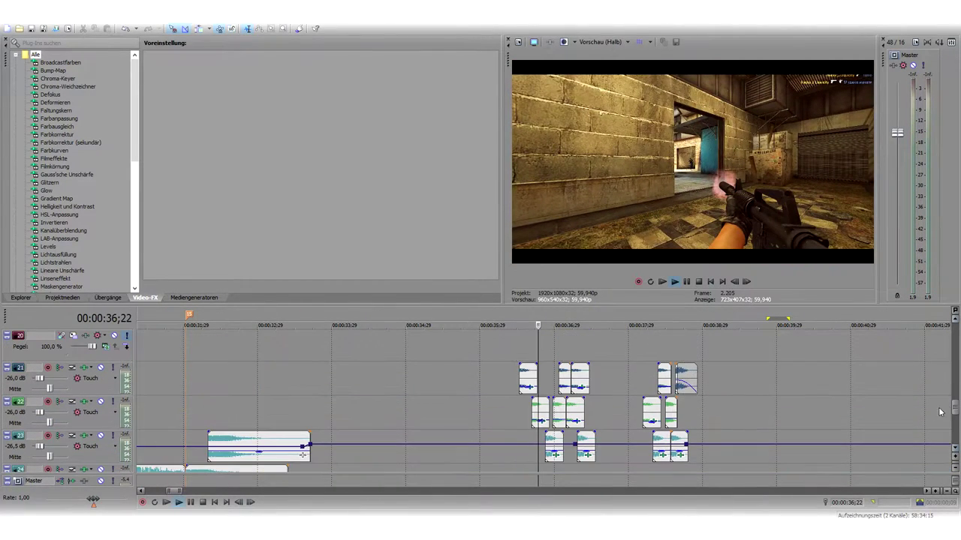
key("space")
Inspect the Smooth/Enhance and ExpressFX Equalization settings in the audio event effects of the first m4a1-1 clip on track 21
left_click(530, 378)
right_click(530, 378)
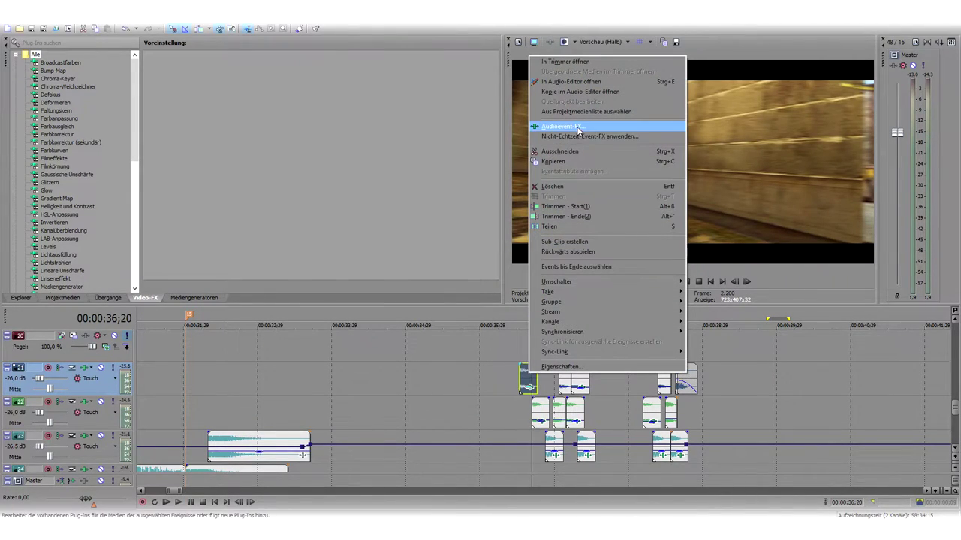
left_click(563, 126)
left_click(90, 84)
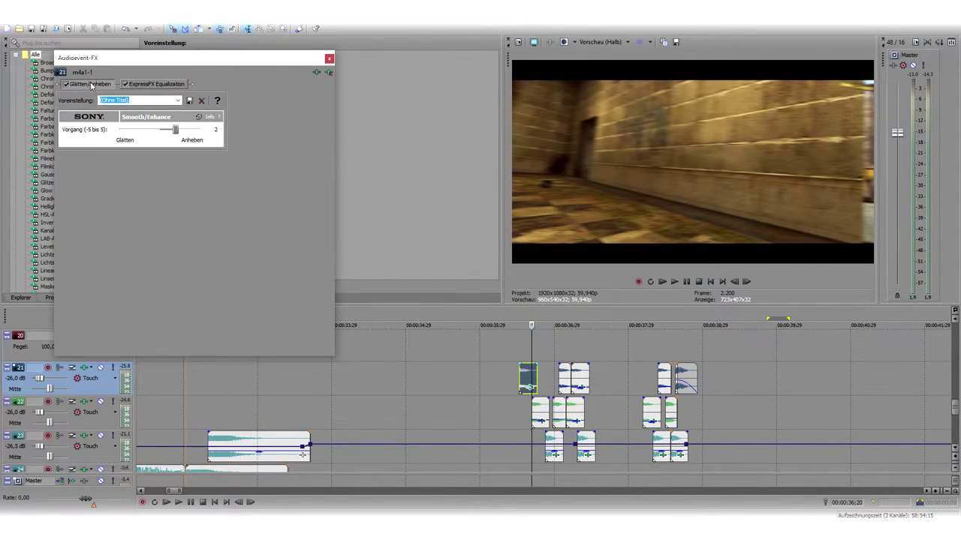
left_click(150, 87)
left_click(98, 89)
left_click(162, 87)
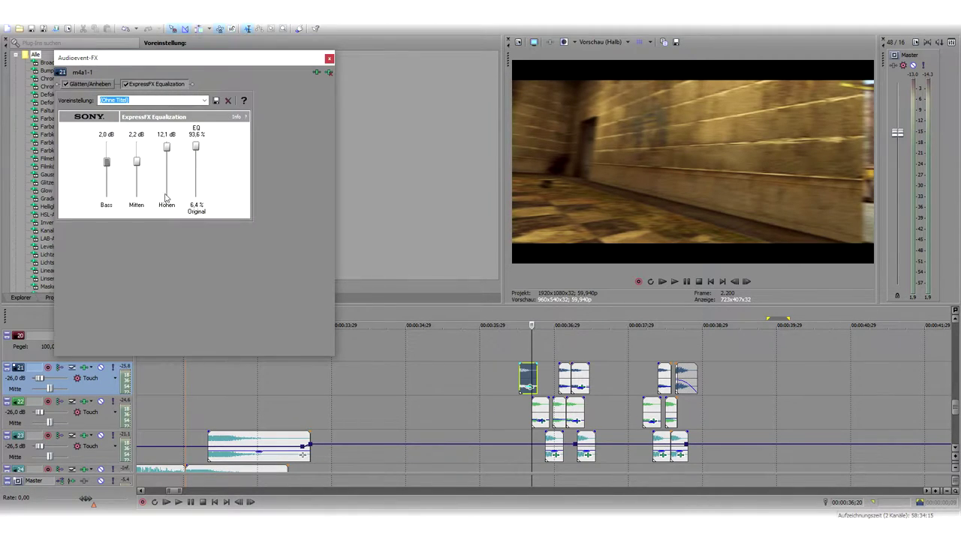
left_click(90, 85)
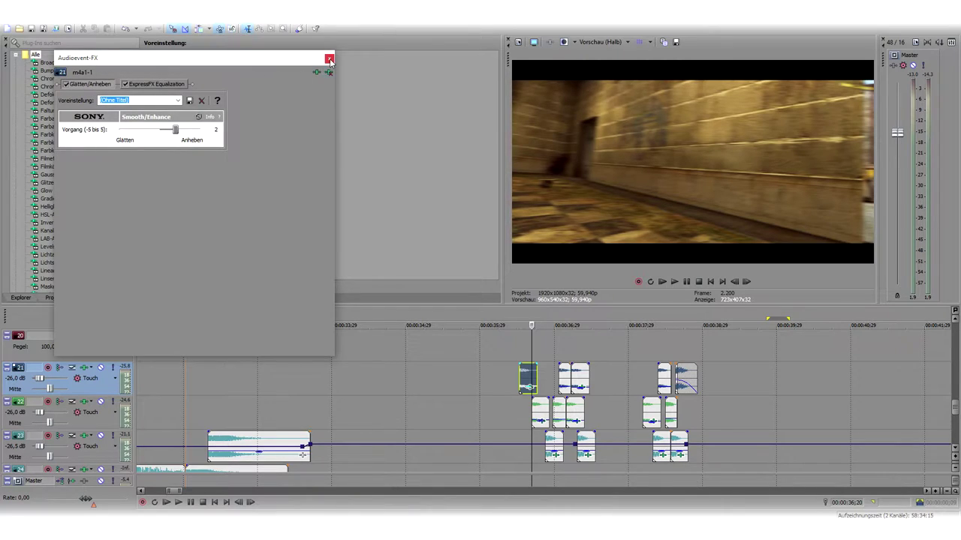
left_click(154, 85)
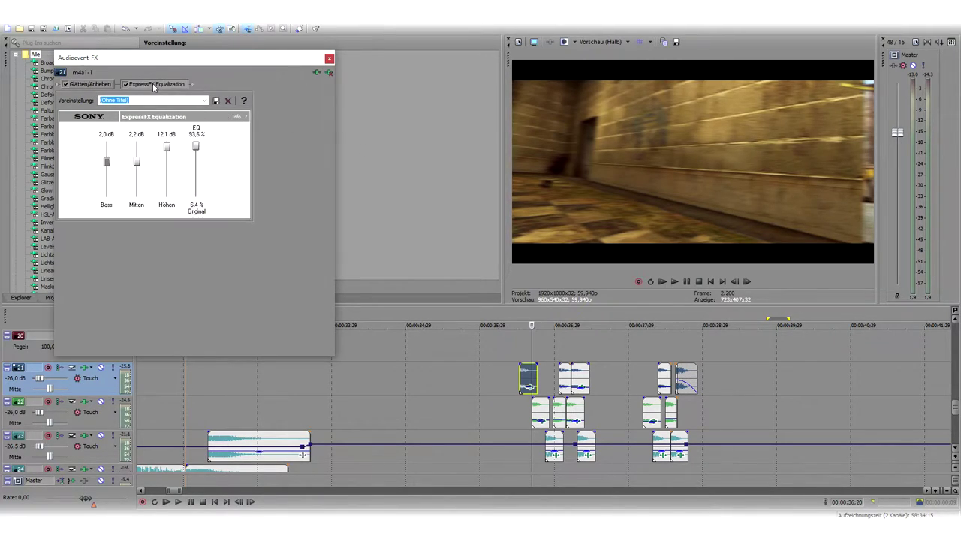
left_click(109, 83)
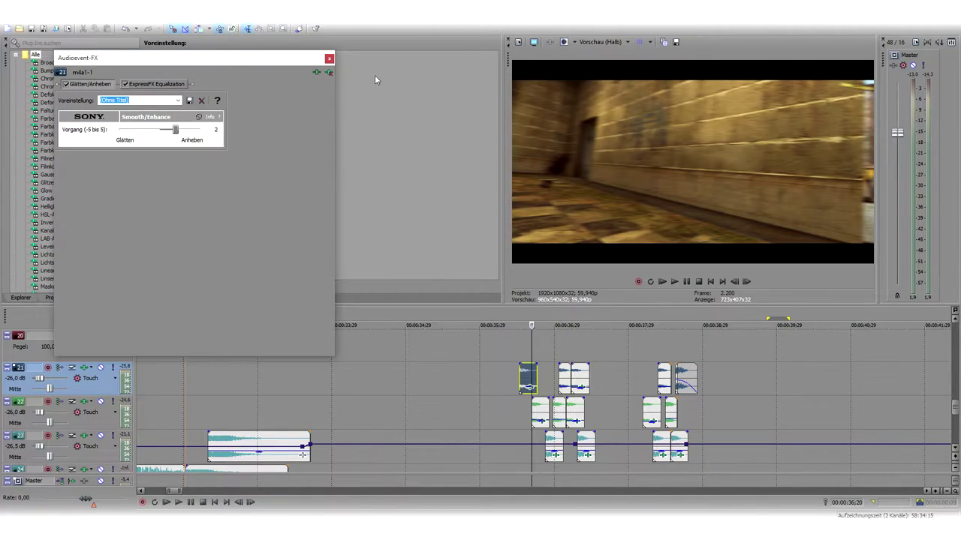
left_click(329, 59)
Preview the first m4a1-1 gunshot clip on track 21 from 00:00:36;15
left_click(517, 376)
key("space")
key("space")
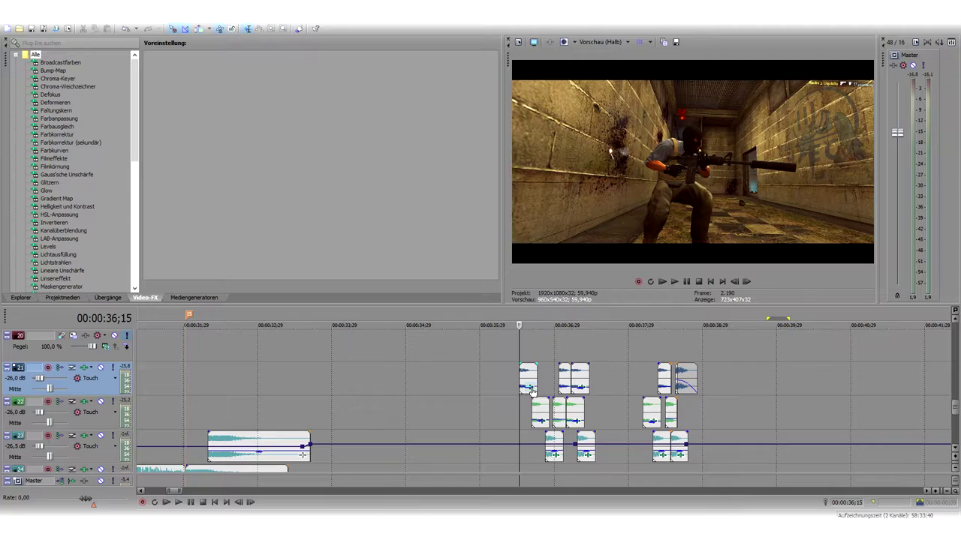
Bypass both audio effects on the first m4a1-1 clip of track 21, move it slightly earlier and extend its start to 00:00:35;18
left_click(530, 390)
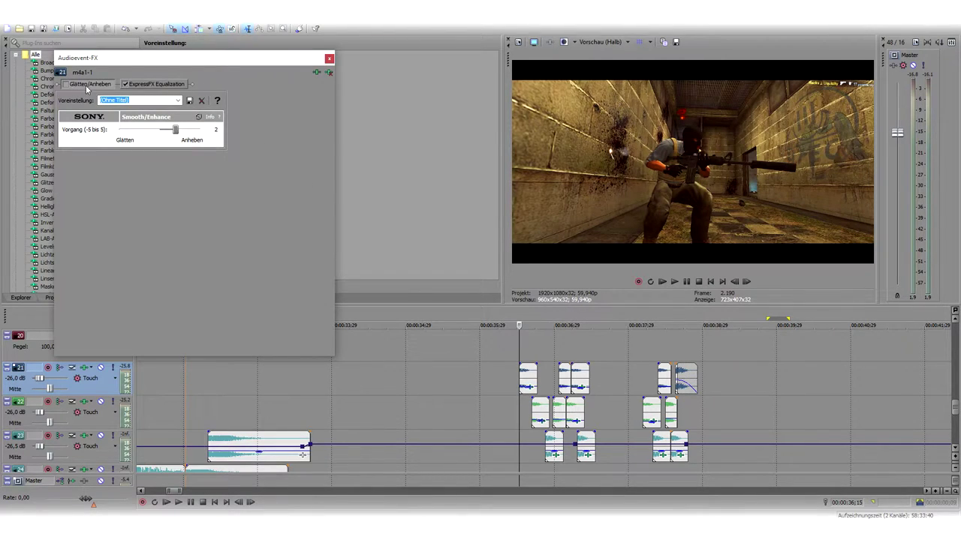
mouse_move(528, 378)
left_mouse_down()
mouse_move(442, 378)
mouse_move(519, 377)
left_mouse_up()
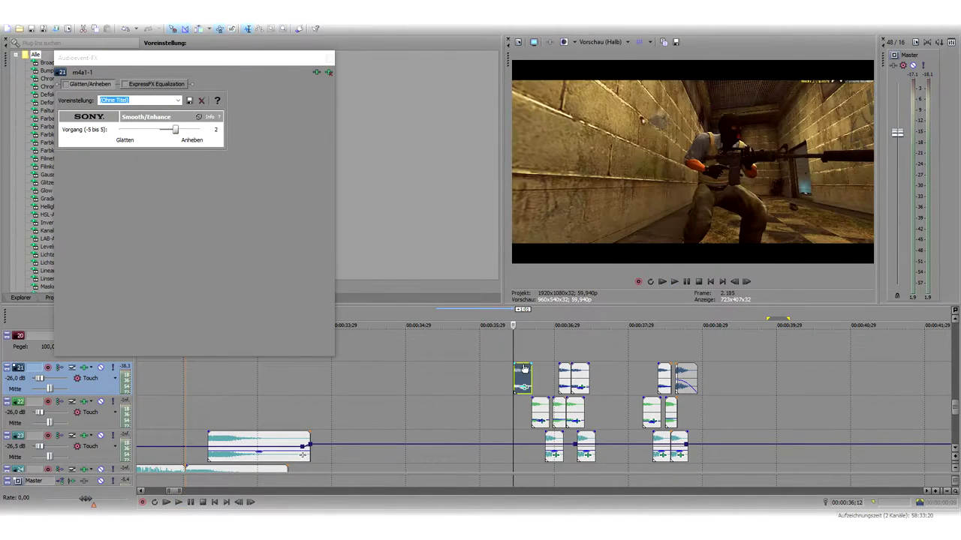
left_click_drag(520, 387, 486, 380)
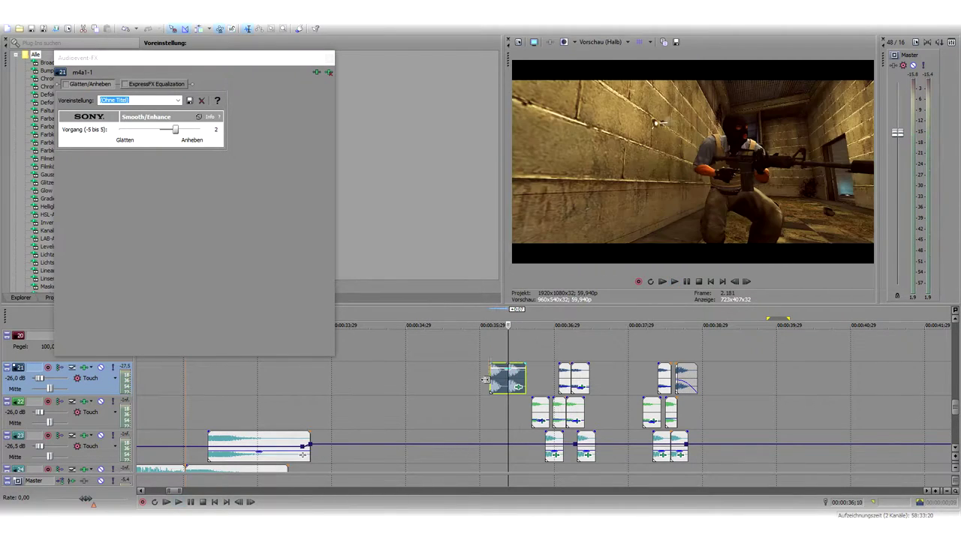
left_click(493, 385)
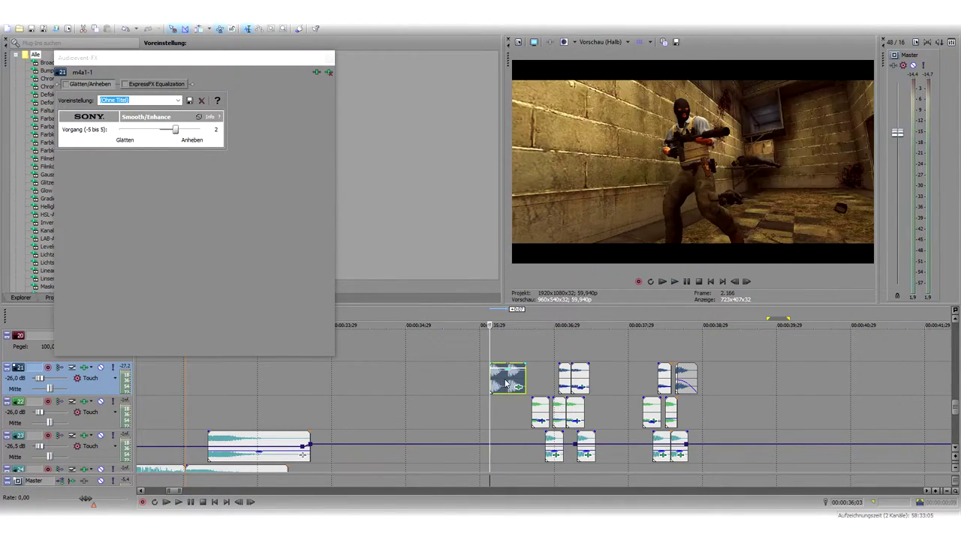
left_click_drag(492, 379, 455, 379)
left_click(457, 379)
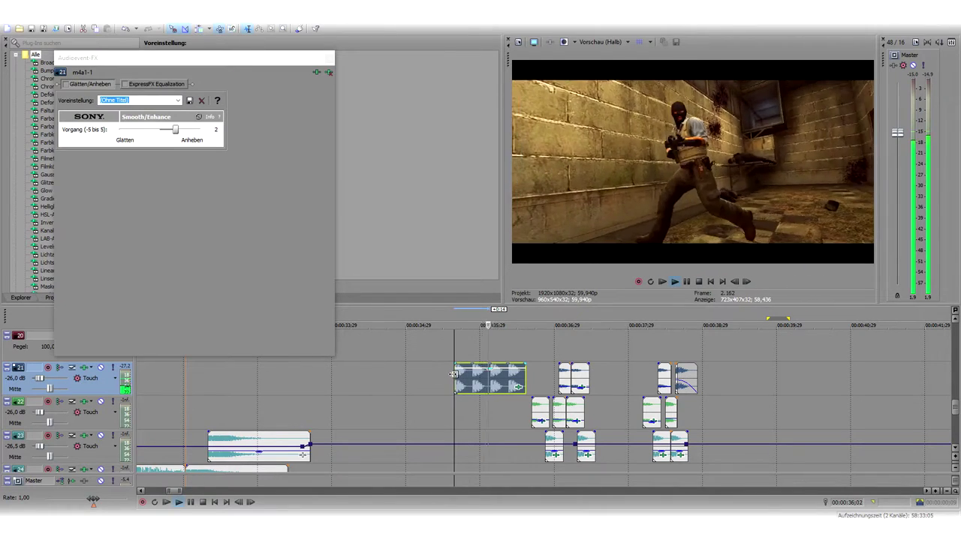
Preview the extended m4a1-1 clip repeatedly from 00:00:35;18 to hear the gunshots with both effects bypassed
key("space")
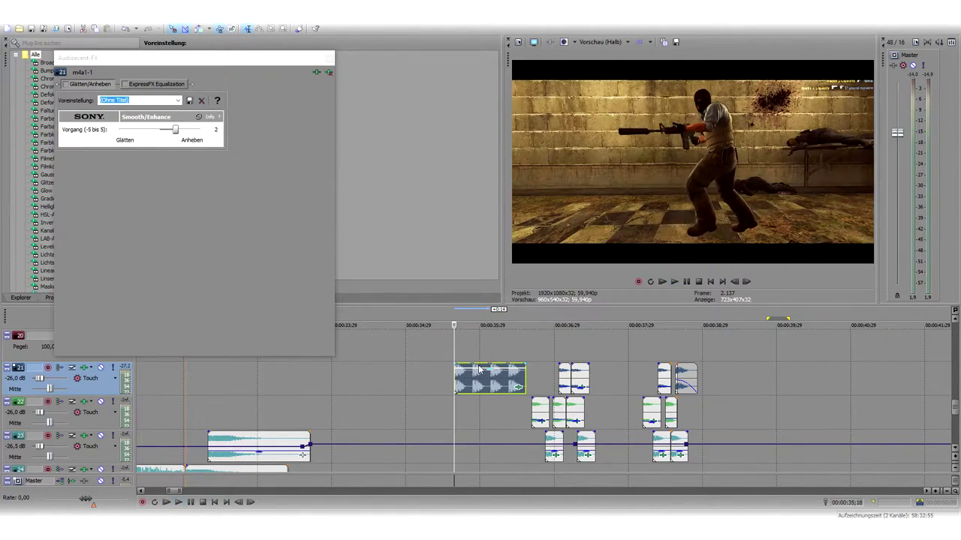
key("space")
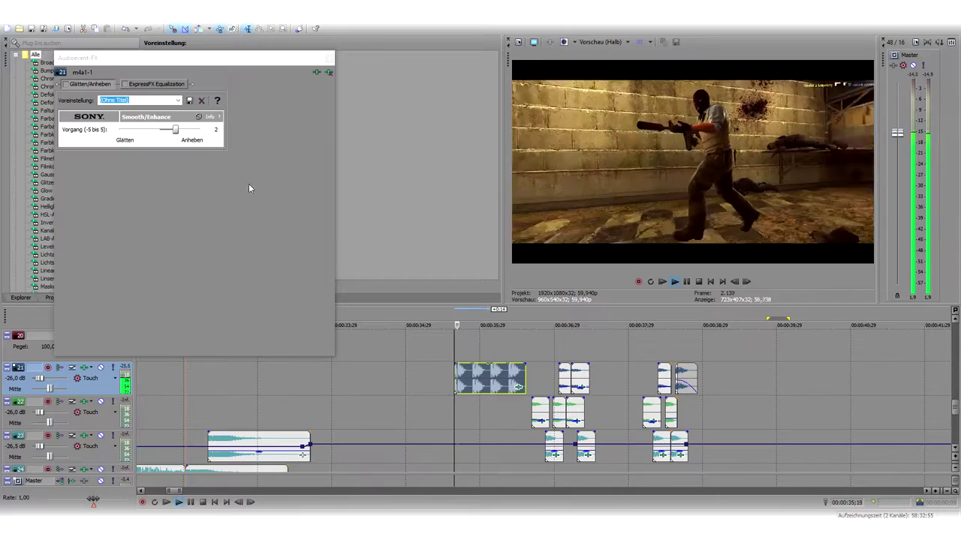
key("space")
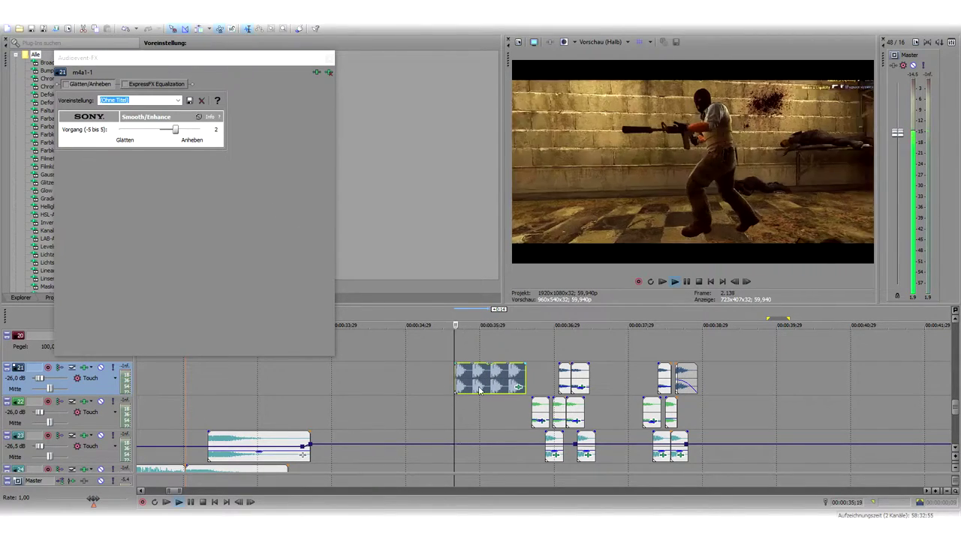
key("space")
left_click(101, 470)
key("space")
key("space")
left_click(105, 472)
scroll(350, 429, "down", 1)
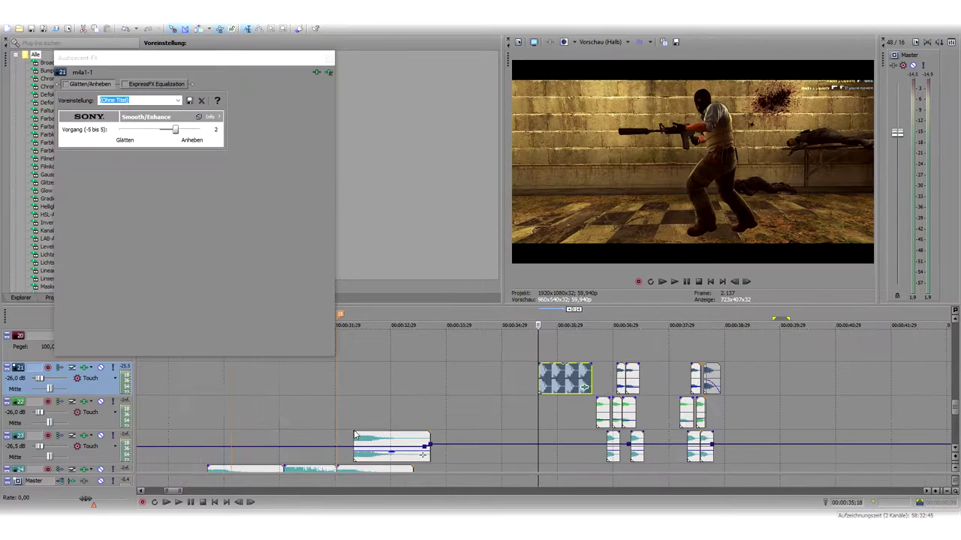
scroll(378, 426, "up", 1)
key("space")
key("space")
key("space")
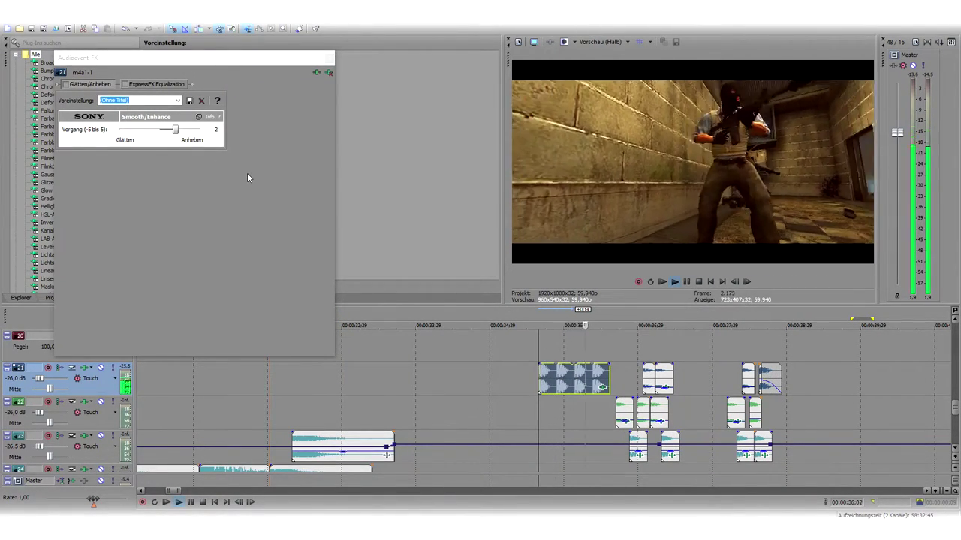
key("space")
Re-enable Smooth/Enhance and ExpressFX Equalization on the extended m4a1-1 clip and preview it again from 00:00:35;18
left_click(126, 84)
left_click(538, 379)
key("space")
key("space")
key("space")
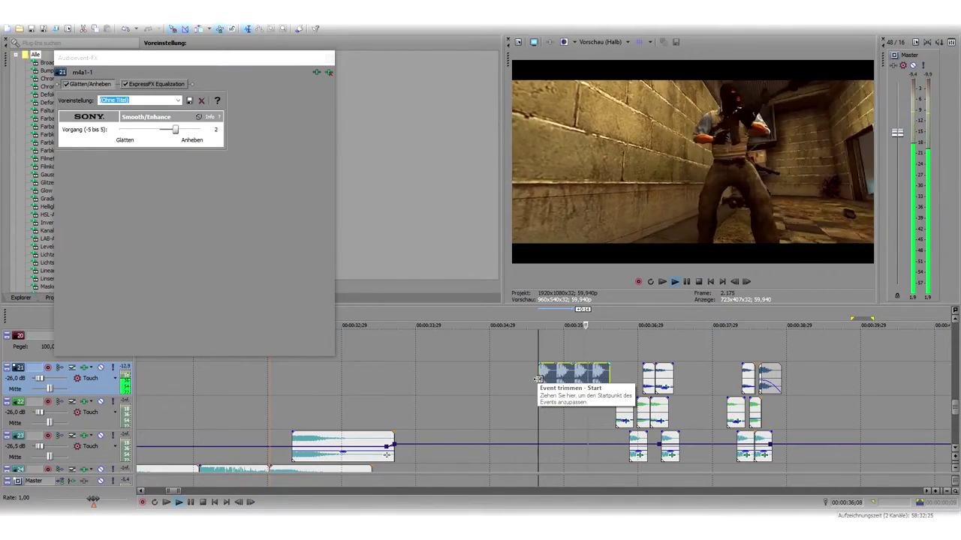
key("space")
Close the audio event effects, undo the m4a1-1 clip's move and extension, and preview it from 00:00:36;15
left_click(329, 58)
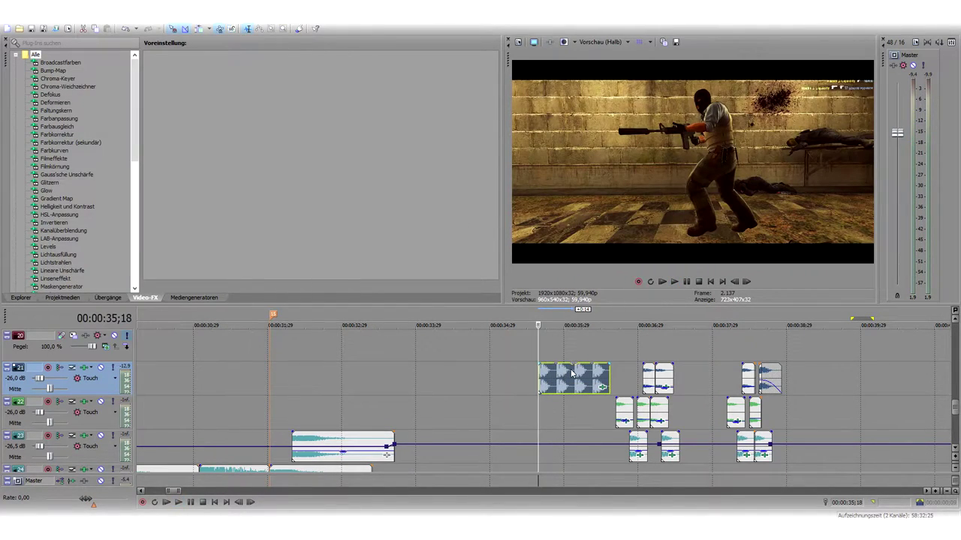
left_click_drag(566, 375, 620, 400)
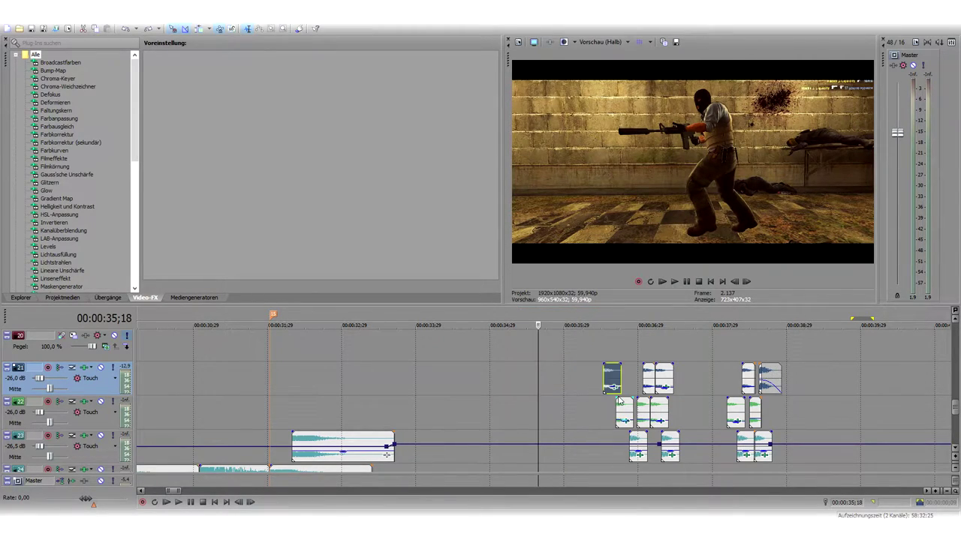
left_click(598, 382)
left_click(605, 382)
key("space")
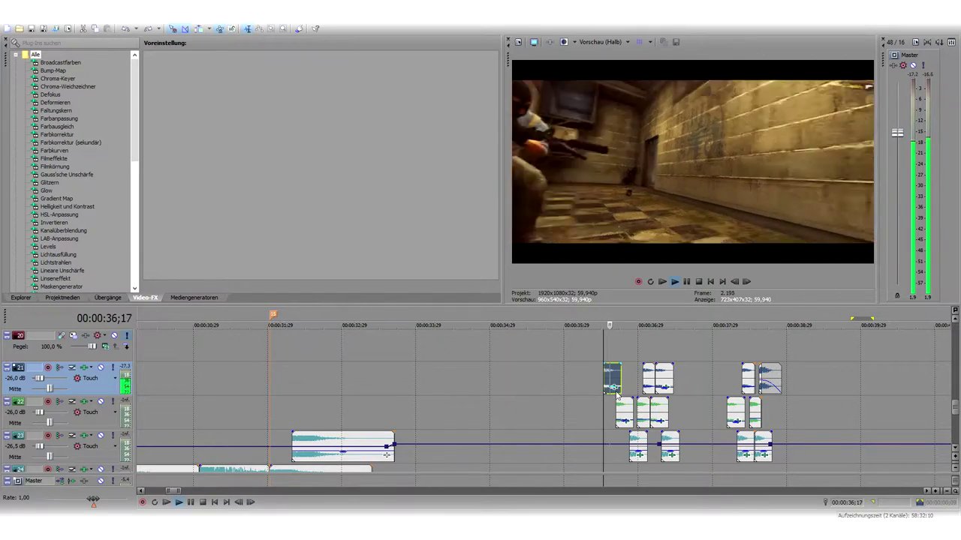
key("space")
Go to the fade-out of the footage on track 16 before the gap near 00:00:42;16 and preview it
left_click_drag(956, 413, 956, 421)
scroll(863, 391, "down", 5)
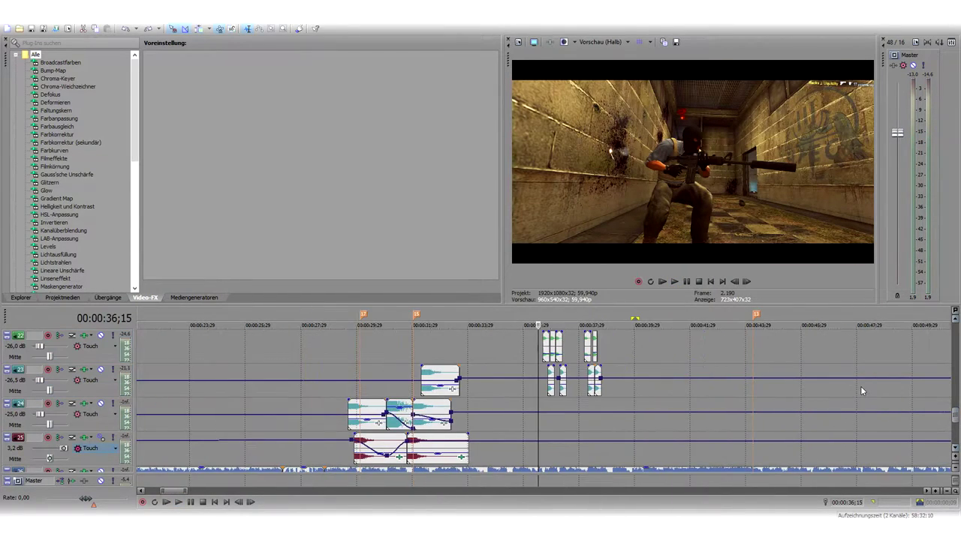
left_click(612, 346)
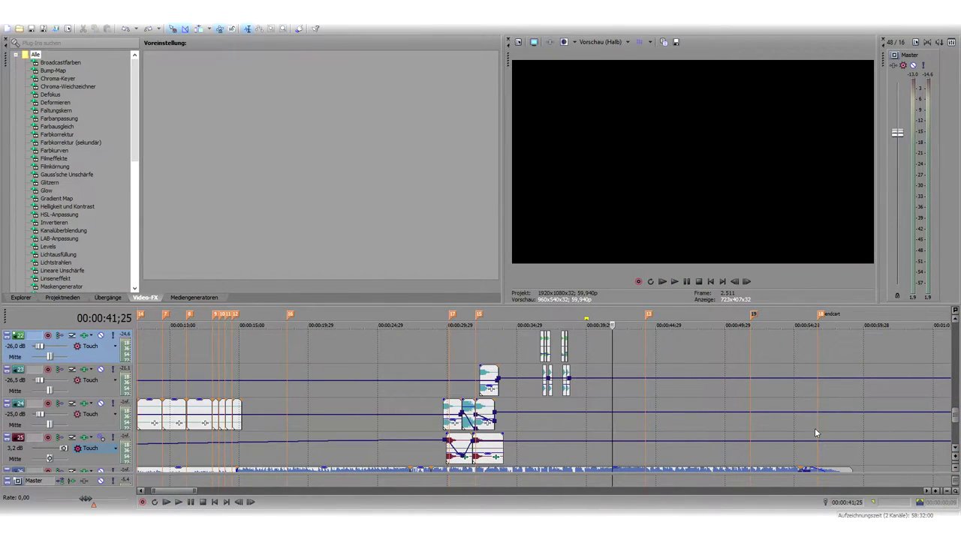
left_click(780, 430)
scroll(894, 421, "down", 3)
left_click(442, 425)
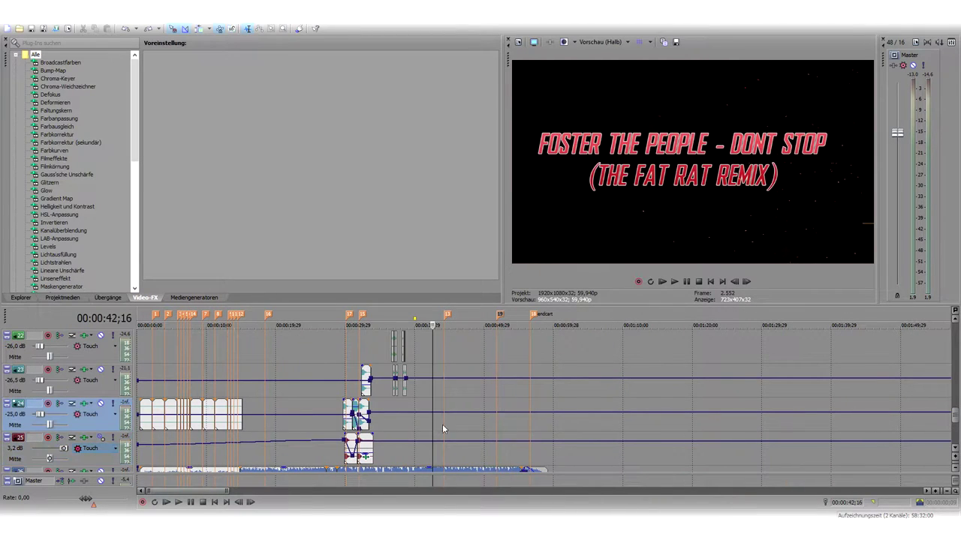
scroll(567, 426, "up", 4)
scroll(957, 412, "up", 5)
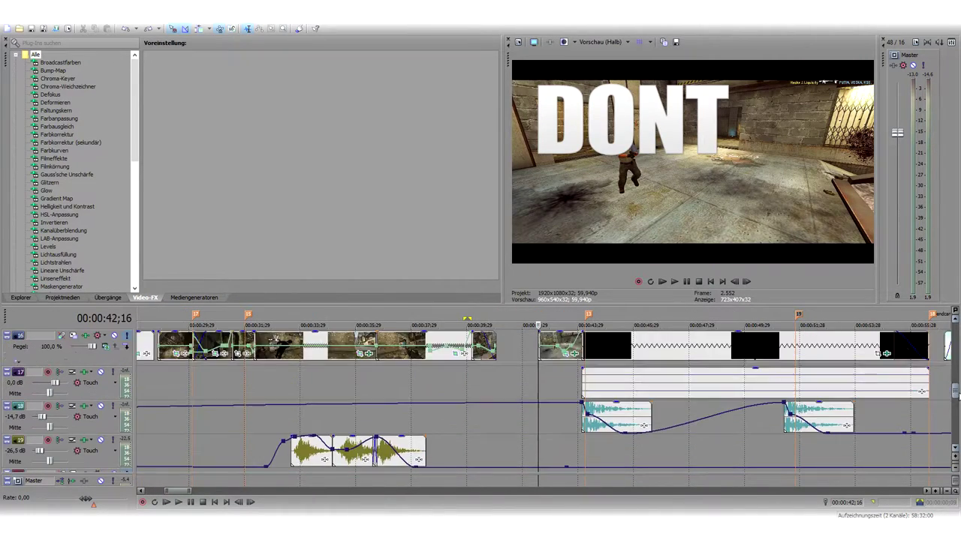
left_click(468, 425)
key("space")
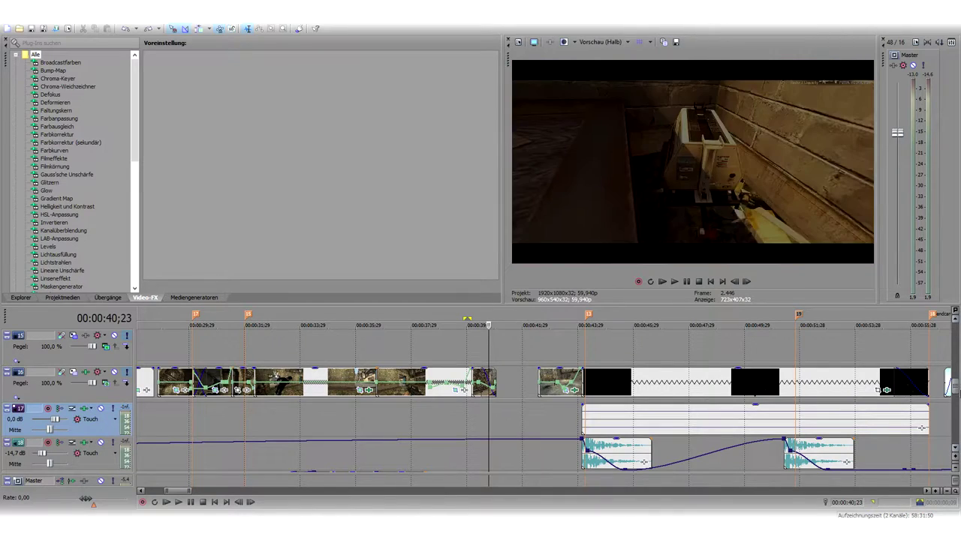
Go to the music on track 26 and preview the volume envelope dip before marker 13
scroll(955, 392, "up", 1)
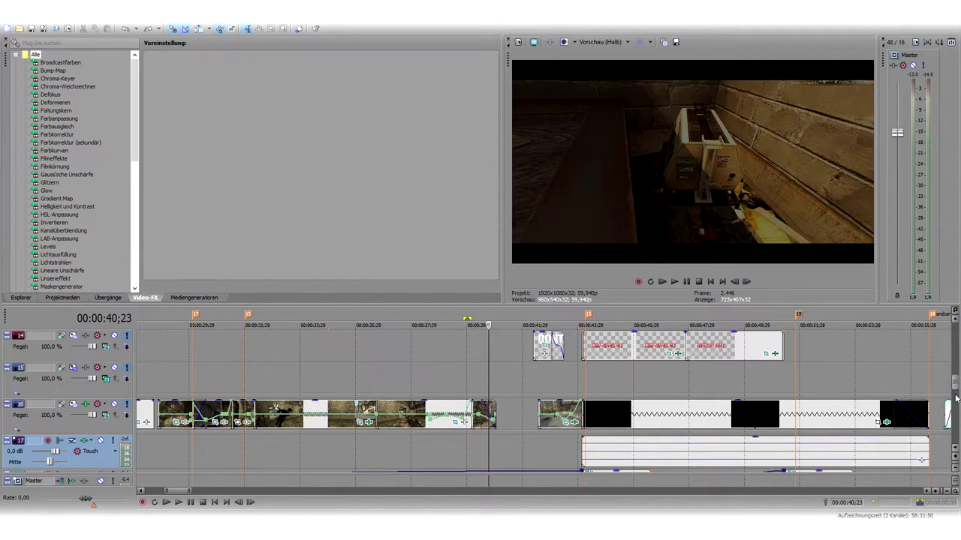
scroll(956, 391, "down", 10)
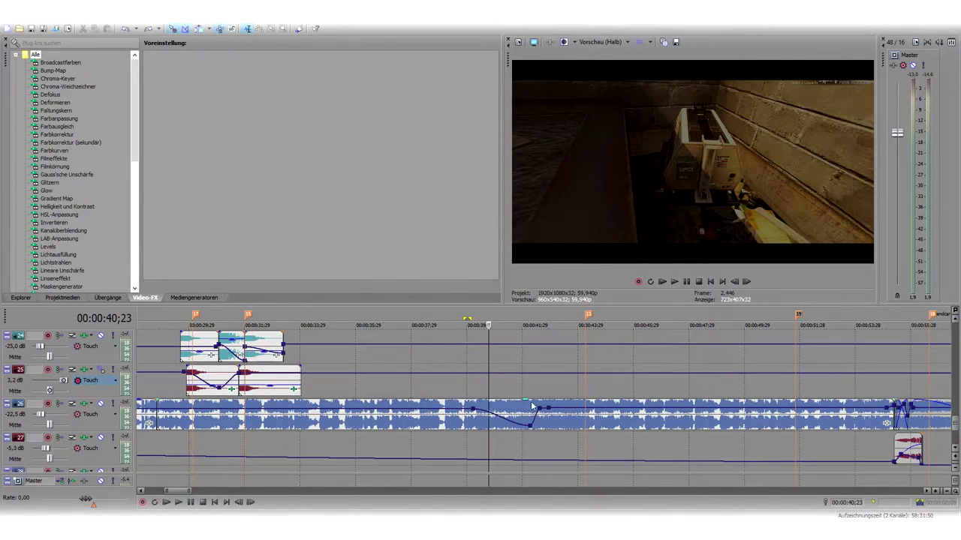
left_click(472, 385)
key("space")
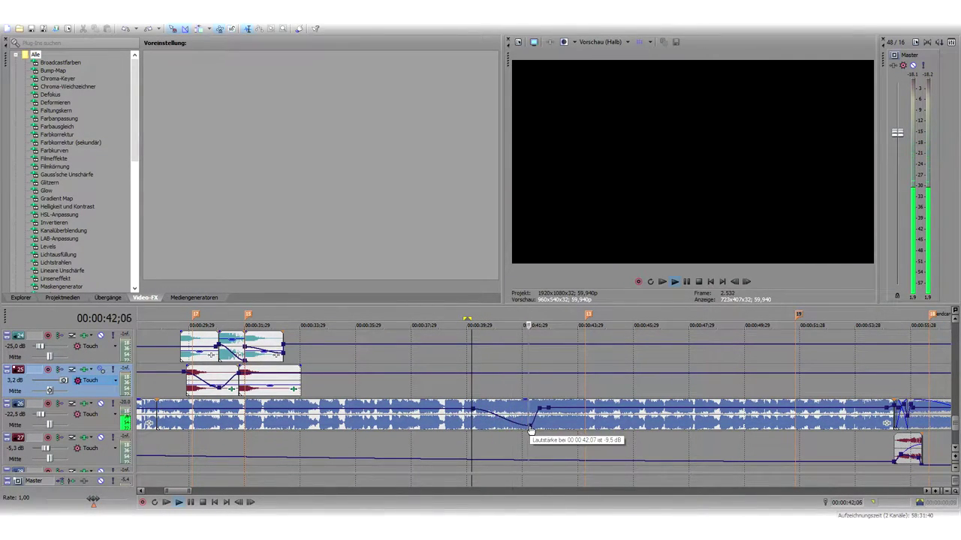
Replay the end of the volume dip on track 26 around 00:00:42;05, where the music returns with the DONT STOP title
key("space")
key("space")
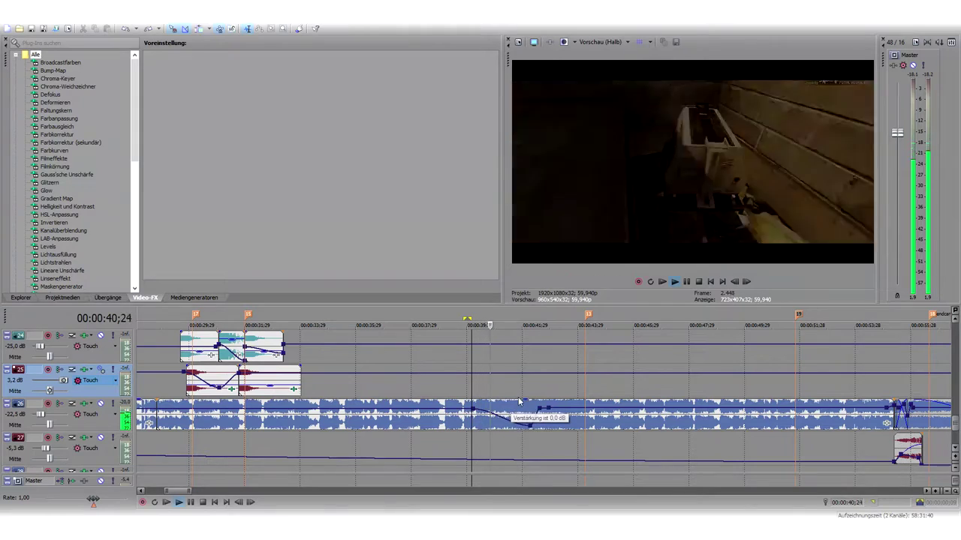
key("Return")
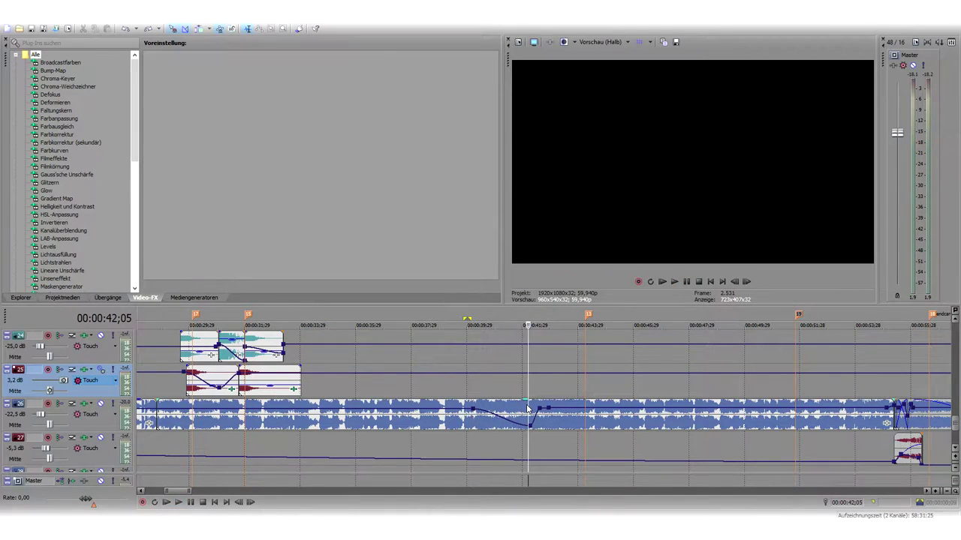
key("space")
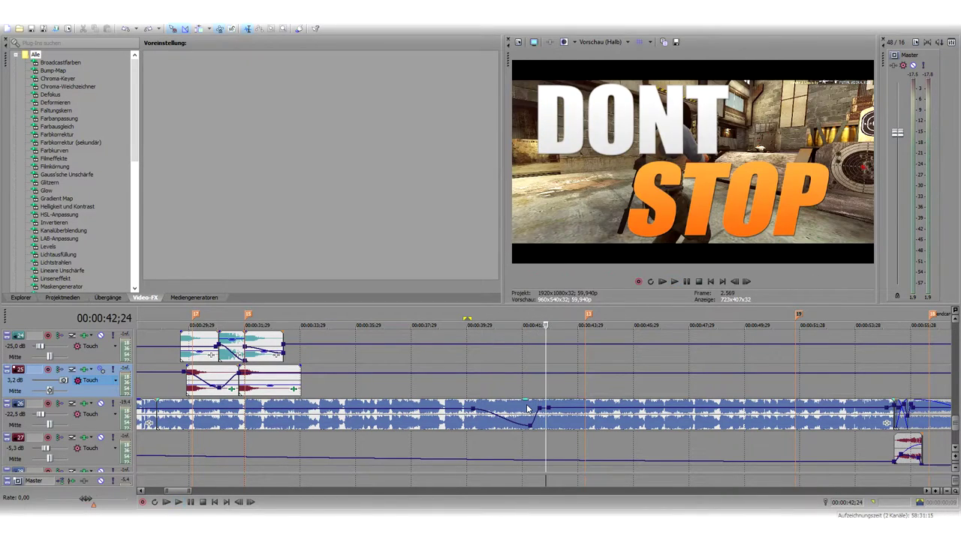
key("space")
key("space")
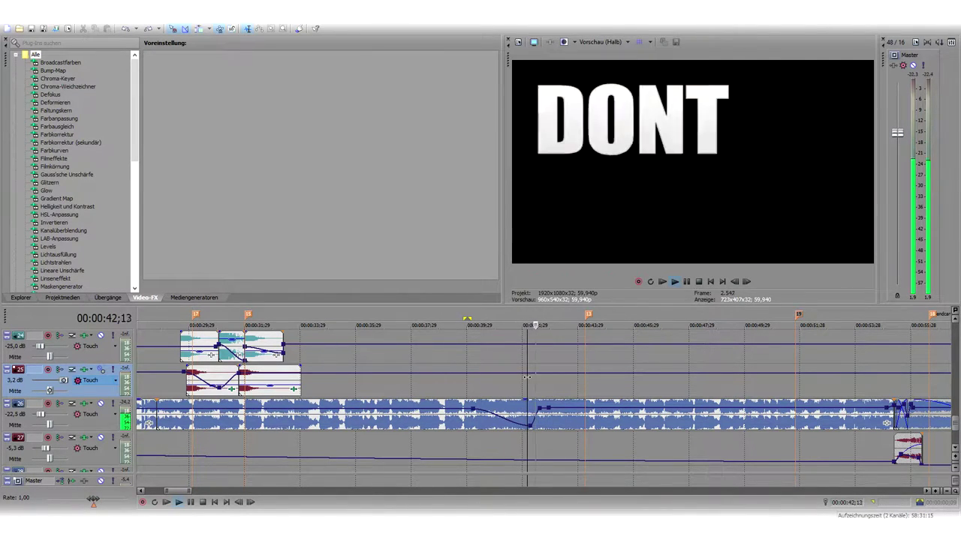
key("space")
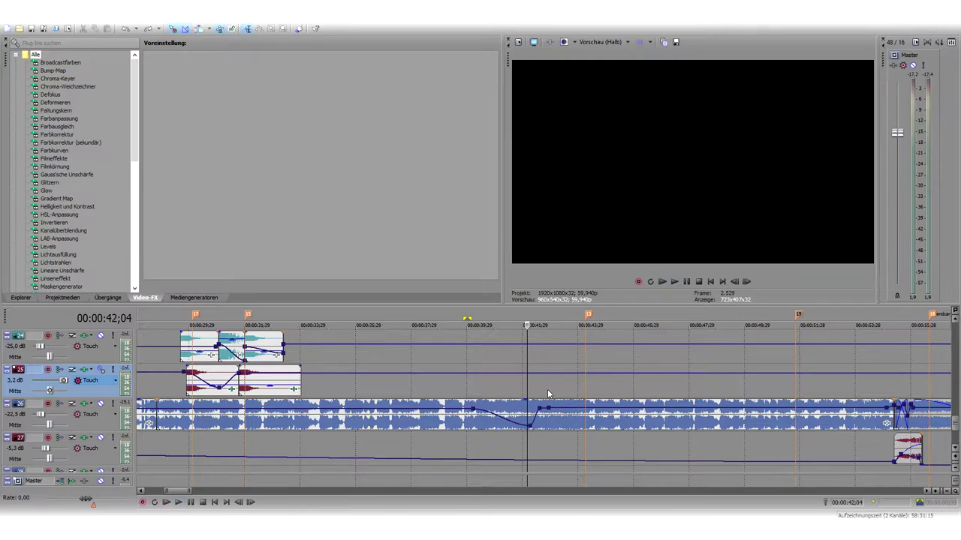
Preview the music on track 26 from 00:00:38;21, ahead of the volume dip
scroll(612, 396, "down", 4)
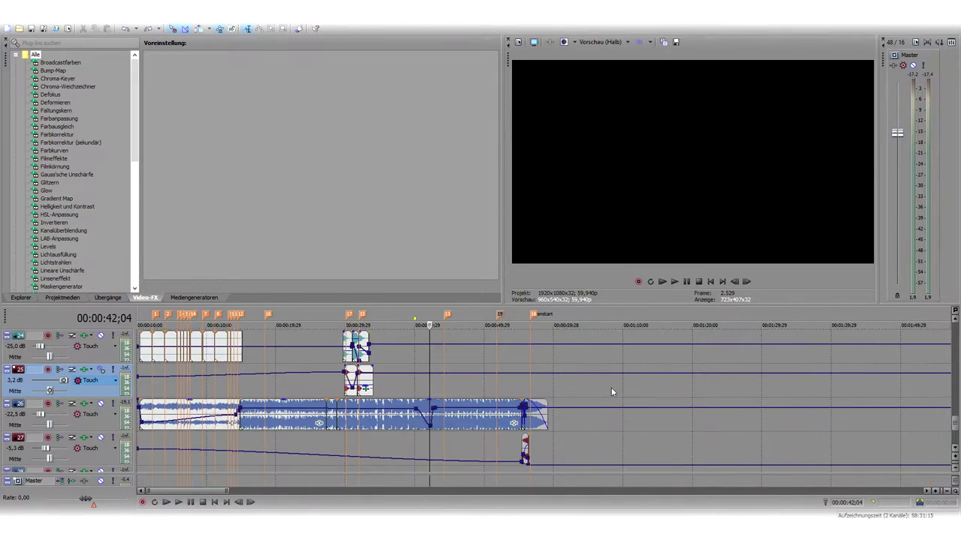
scroll(613, 390, "up", 1)
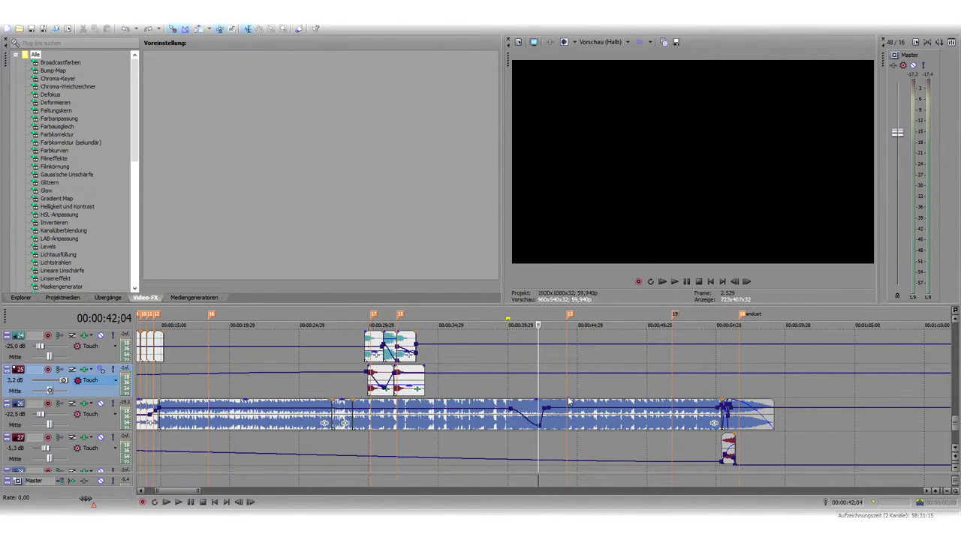
scroll(536, 391, "up", 5)
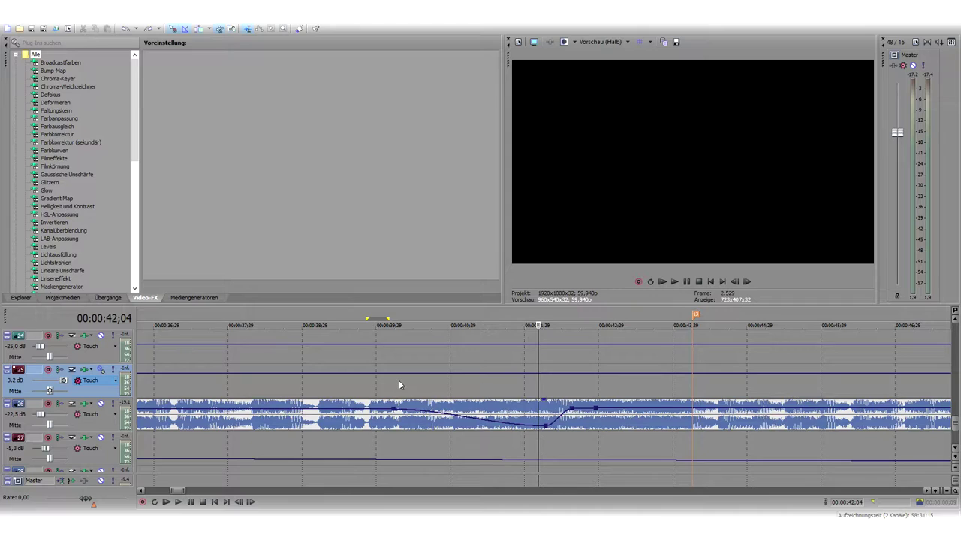
scroll(420, 383, "down", 5)
scroll(487, 394, "up", 3)
left_click_drag(428, 391, 376, 387)
left_click(346, 381)
key("space")
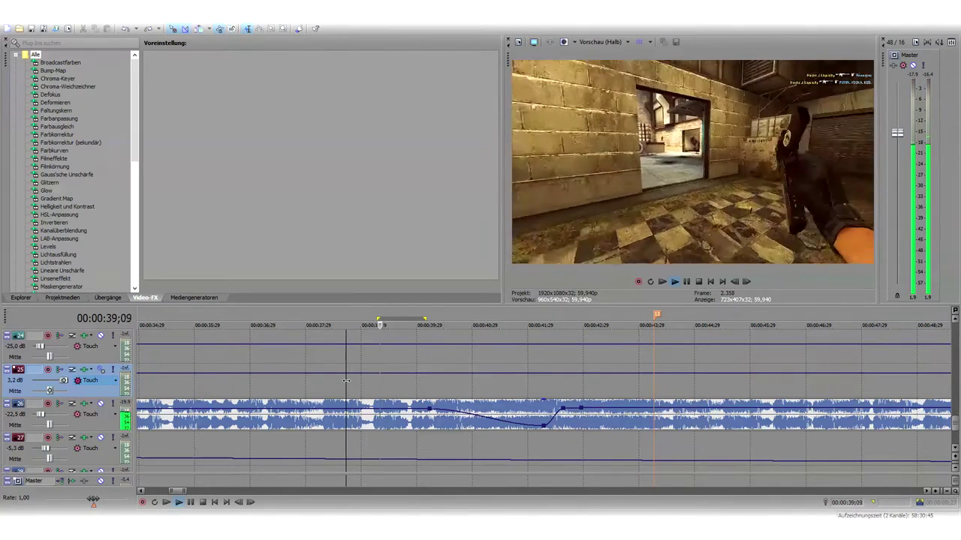
key("space")
Preview the music on track 26 from the start of its volume dip at 00:00:40;04
scroll(300, 372, "down", 8)
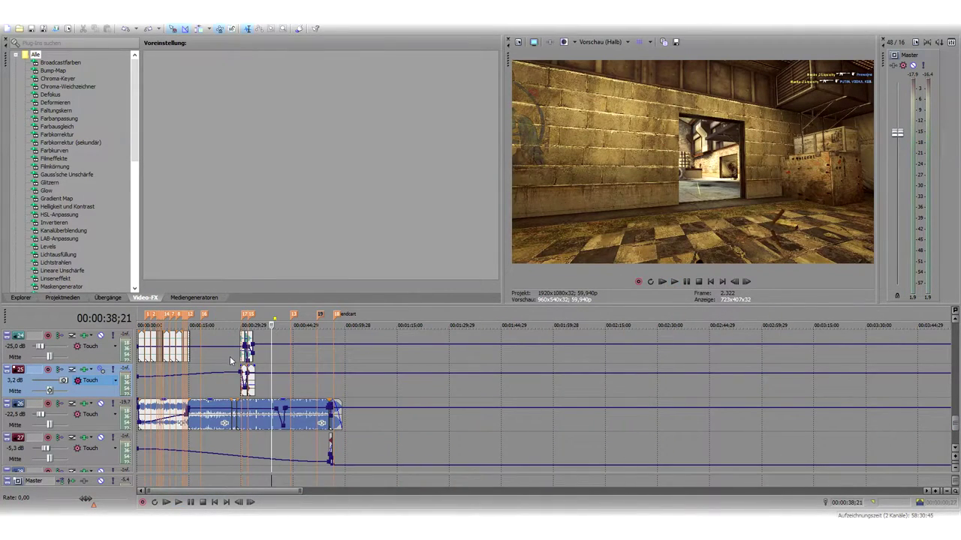
left_click_drag(264, 354, 285, 364)
left_click(285, 365)
scroll(538, 388, "up", 6)
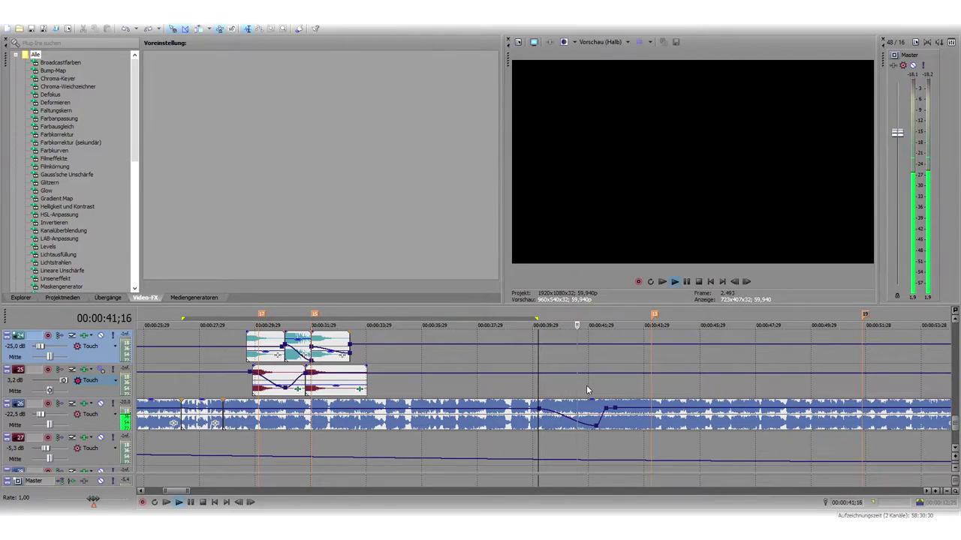
key("space")
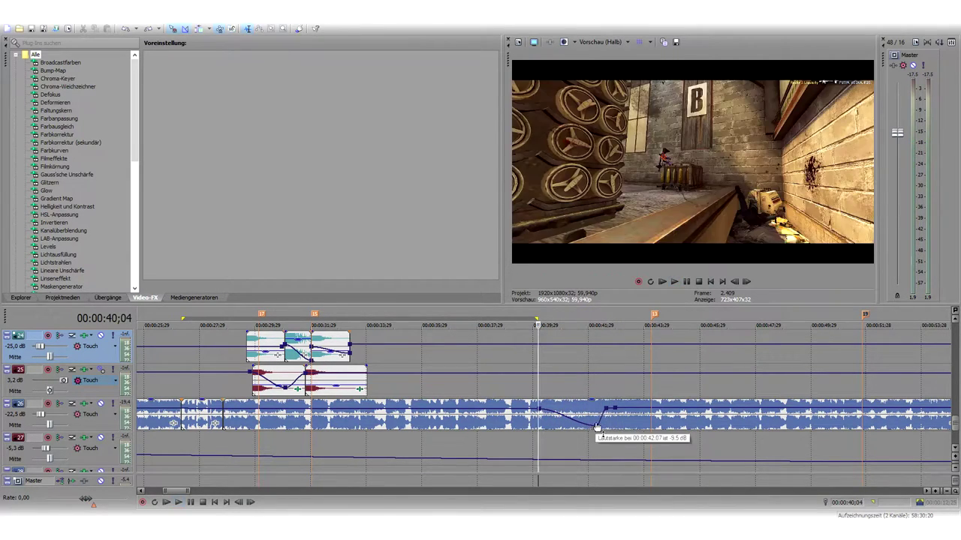
Go to the lowest point of the music's volume dip and advance through the title transition from 00:00:42;11 to 00:00:42;23
left_click(597, 419)
left_click(594, 409)
left_click_drag(598, 385, 602, 387)
left_click(597, 388)
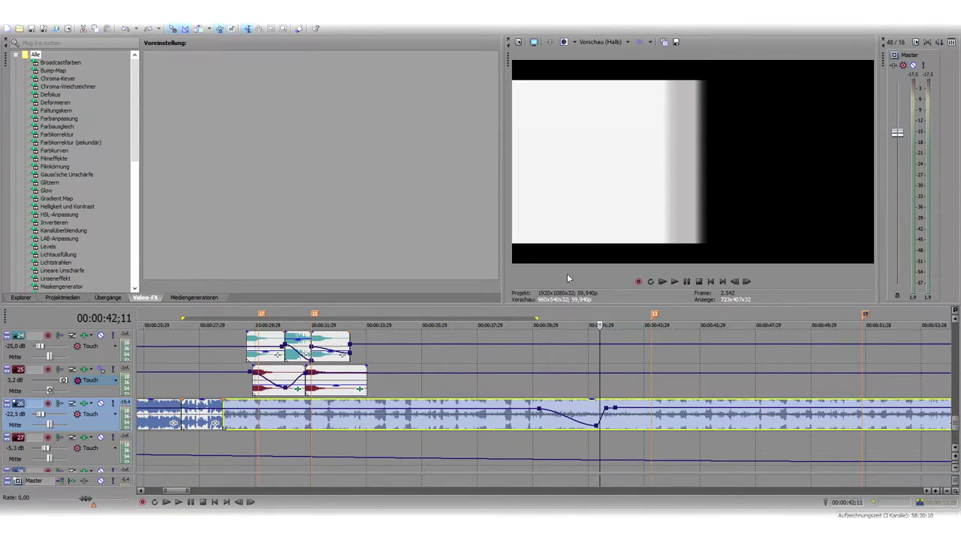
key("alt+Right")
key("alt+Right")
key("alt+Right")
key("alt+Right")
key("alt+Right")
key("alt+Right")
key("alt+Right")
key("alt+Right")
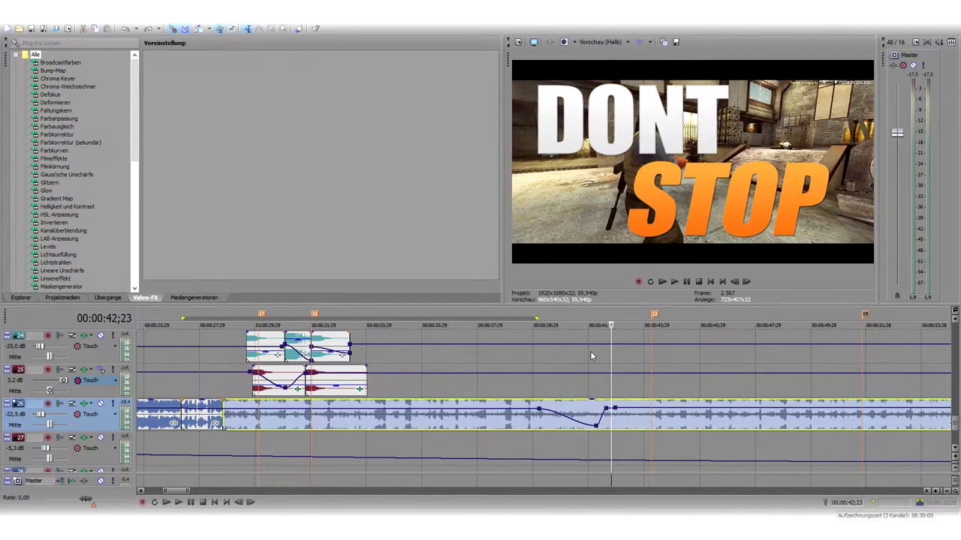
Preview the DONT STOP title from the bottom of the volume dip, and return to 00:00:43;00
left_click(597, 387)
key("space")
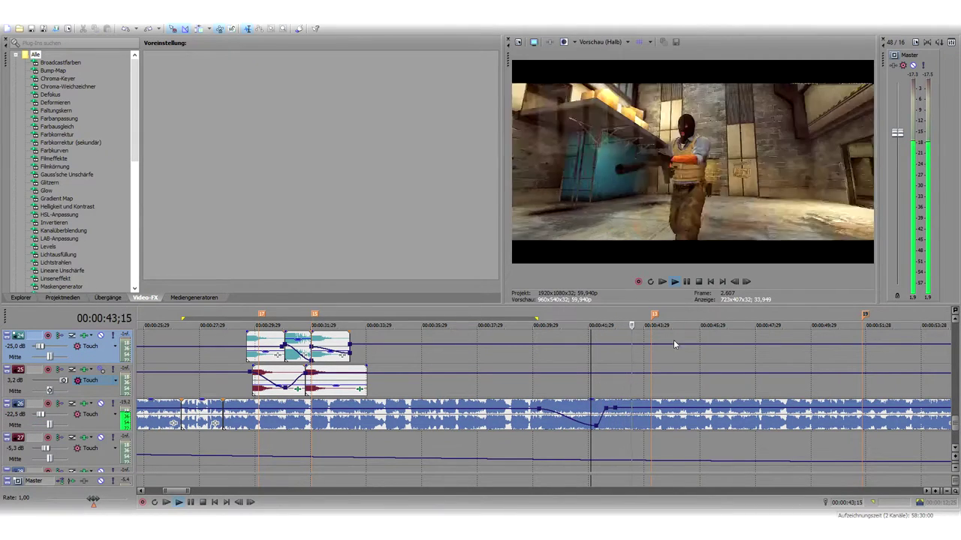
key("space")
left_click(617, 359)
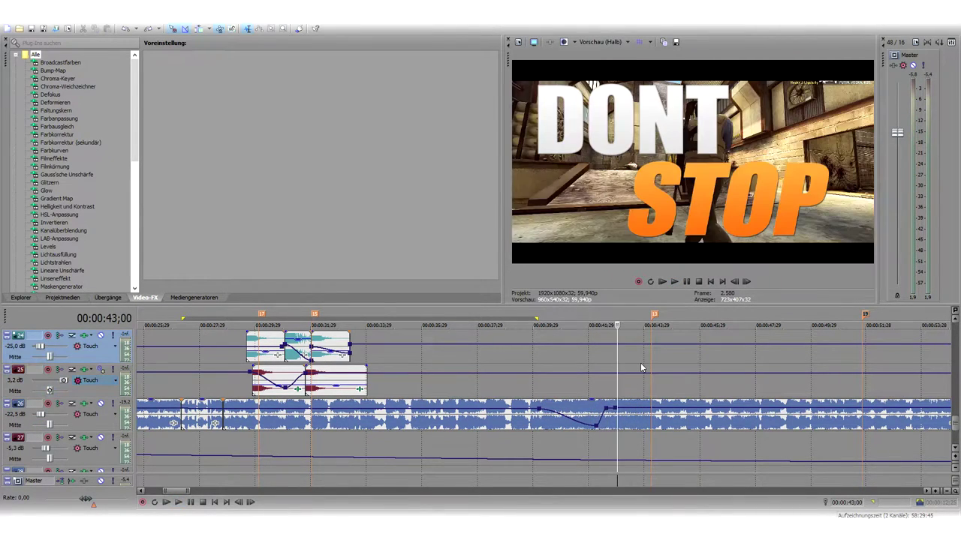
Examine the letterbox clip on track 6 after marker 15 at several points, ending at 00:00:35;16
scroll(956, 420, "up", 2)
left_click_drag(957, 420, 956, 353)
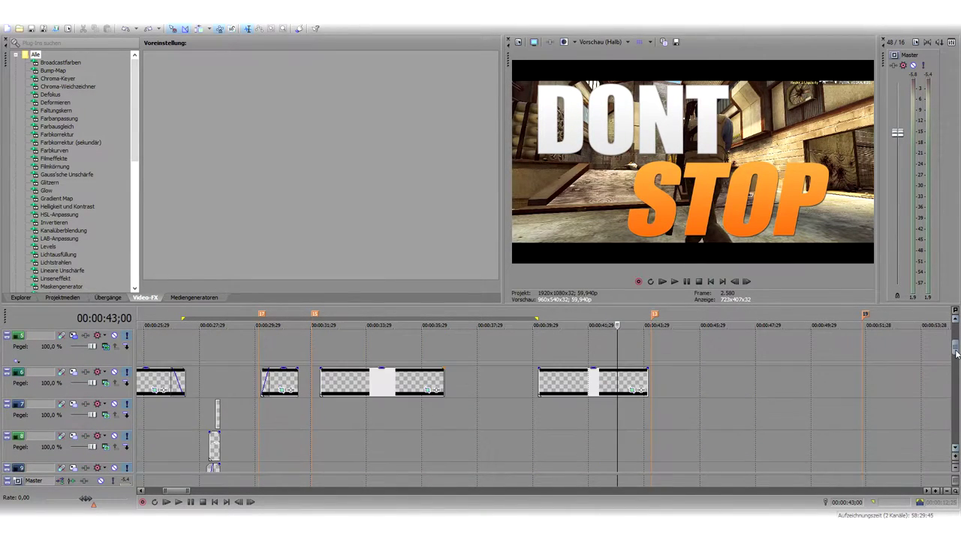
left_click_drag(351, 420, 414, 415)
left_click(394, 386)
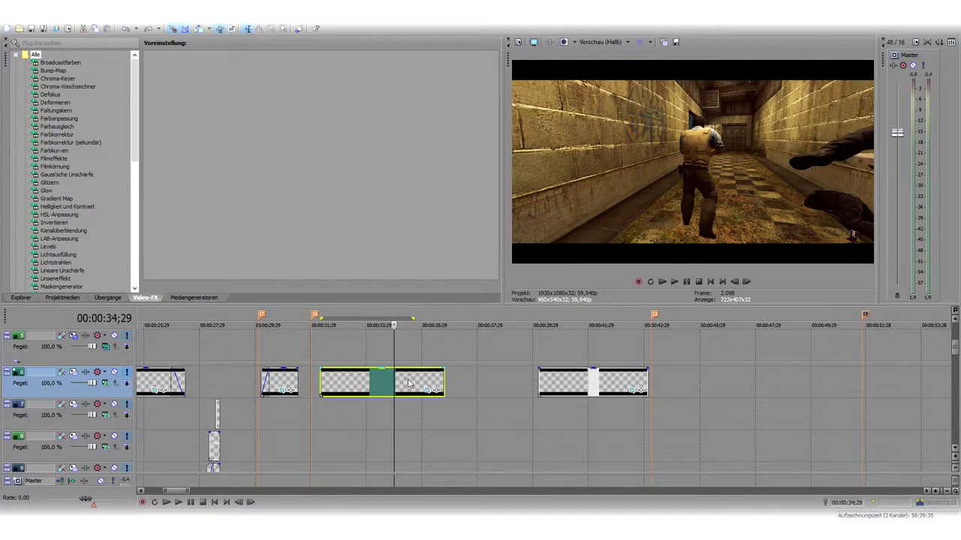
left_click(408, 382)
left_click(444, 383)
left_click(394, 383)
left_click(362, 383)
left_click(399, 382)
left_click(380, 381)
left_click(409, 384)
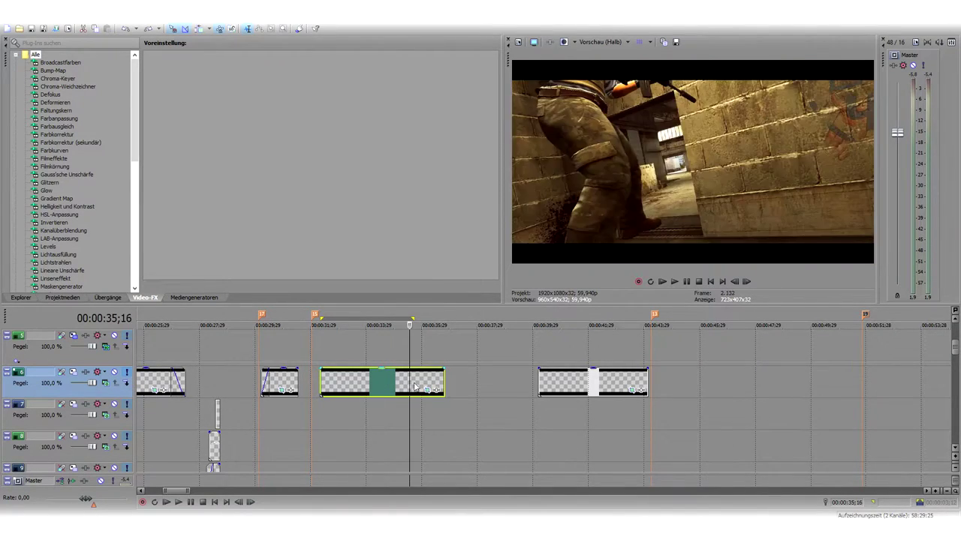
Preview the letterbox clip before marker 13 on track 6 from its start, and go to 00:00:43;00
left_click(551, 384)
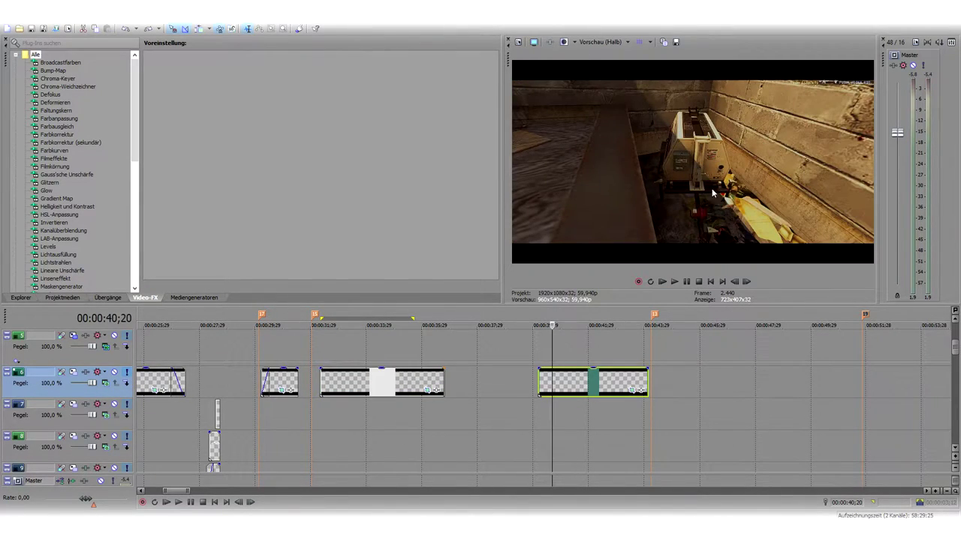
left_click(588, 386)
left_click(541, 389)
left_click(538, 389)
key("space")
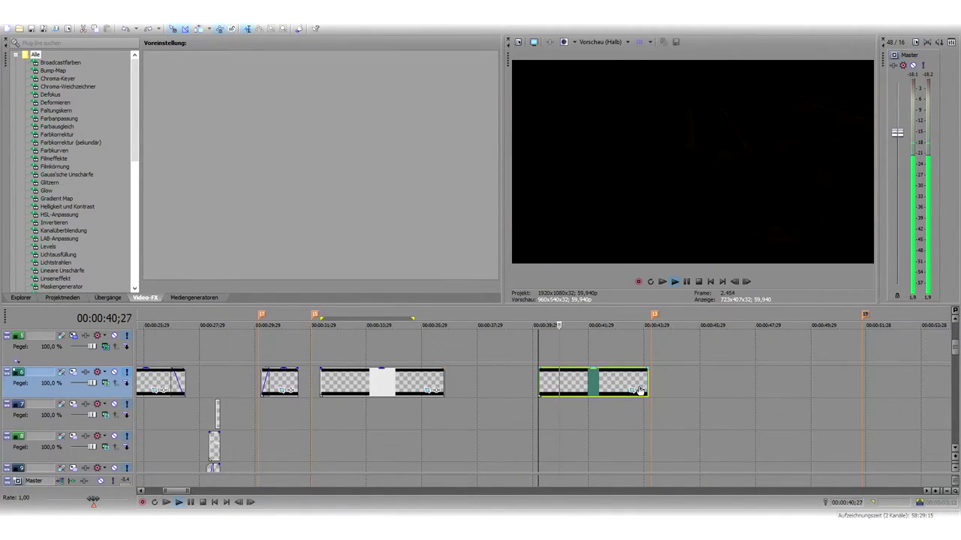
key("Return")
left_click(617, 383)
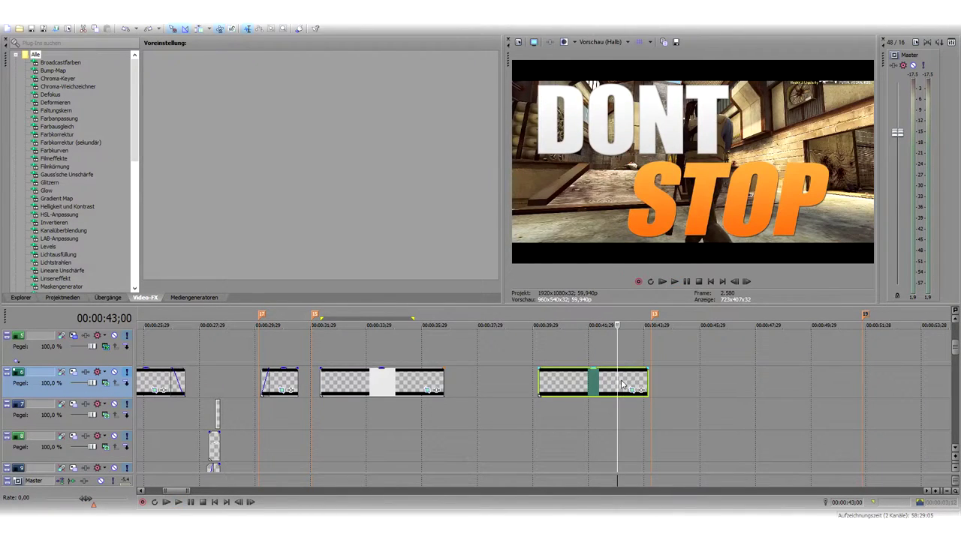
Open Panorama/Cropping for the letterbox clip before marker 13 and examine its frames from the position keyframe at 00:00:02;24
left_click(634, 389)
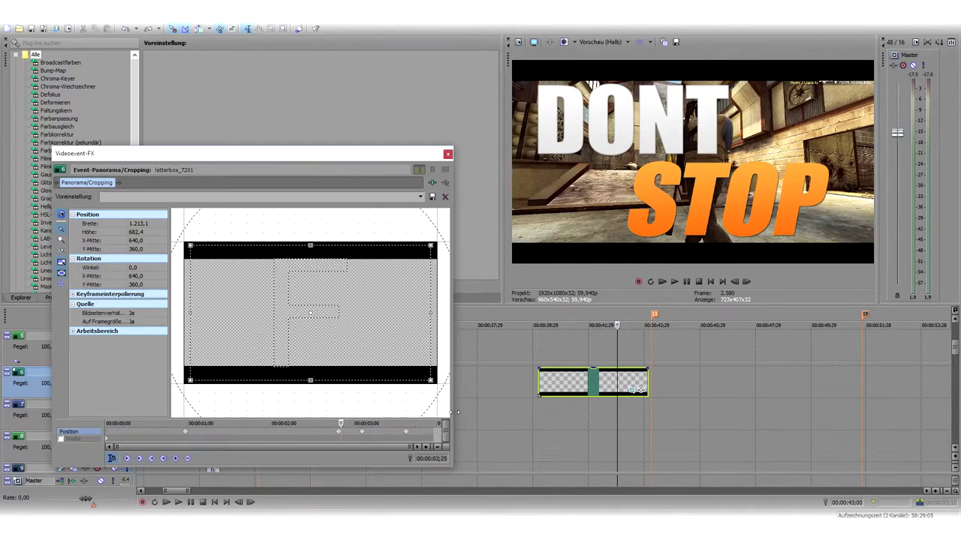
left_click(338, 437)
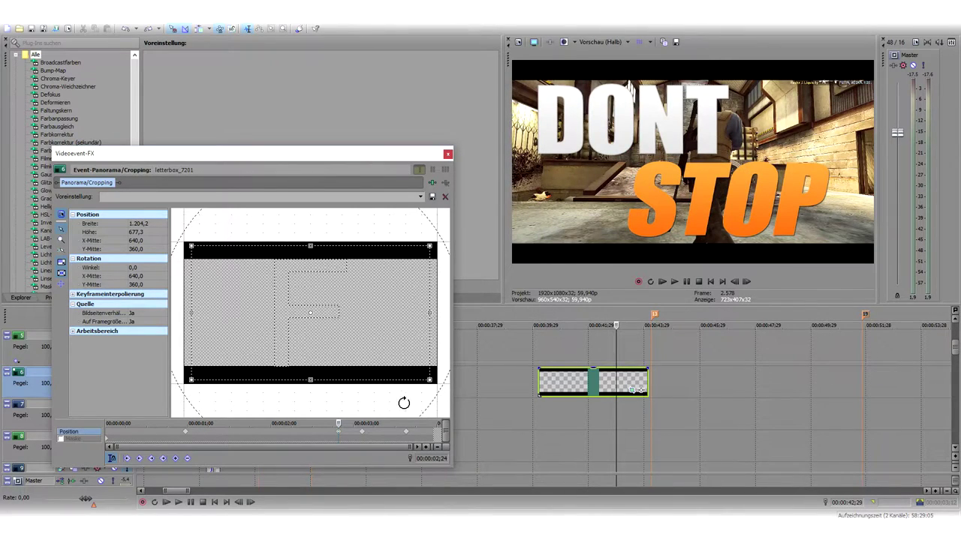
left_click(616, 377)
key("Right")
key("Right")
key("Right")
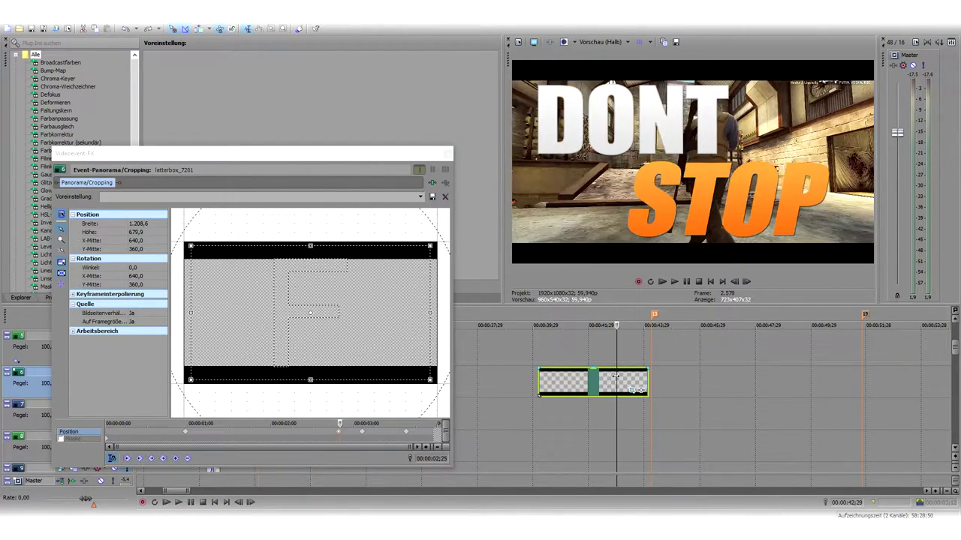
key("Right")
key("Right")
key("Right")
key("Right")
key("Right")
key("Right")
key("Right")
key("Right")
key("Right")
key("Right")
key("Right")
key("Right")
key("Right")
key("Right")
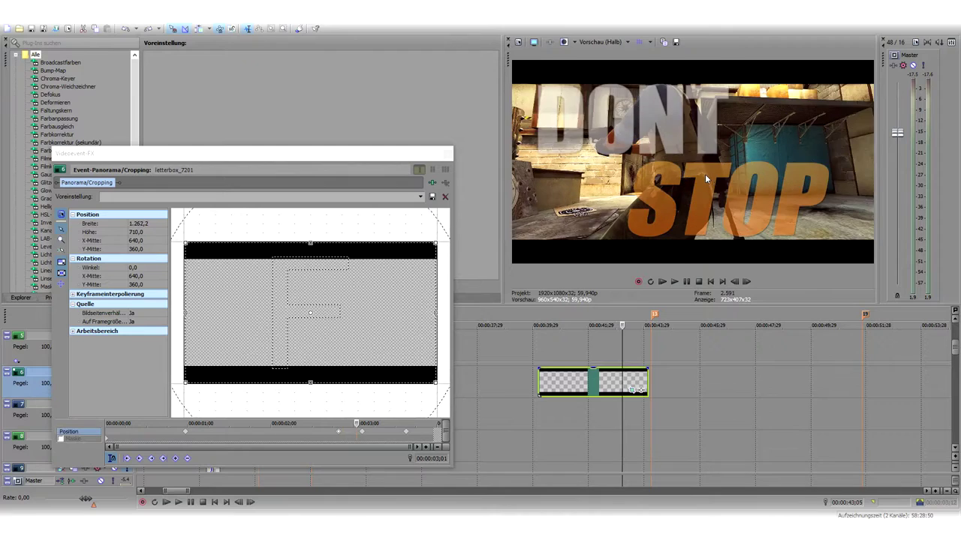
key("Right")
key("Right")
key("Right")
key("Right")
Compare the letterbox size with the camera turn frame by frame around the position keyframe at 00:00:03;03
key("Left")
key("Left")
key("Left")
key("Left")
key("Left")
key("Left")
key("Left")
key("Left")
key("Left")
key("Left")
key("Left")
key("Right")
key("Right")
key("Right")
key("Right")
key("Right")
key("Right")
key("Right")
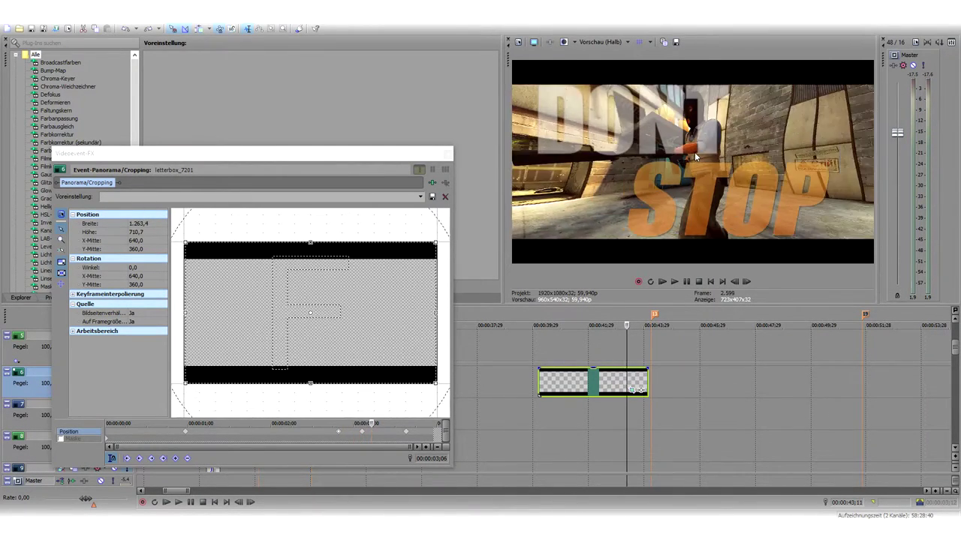
key("Left")
key("Left")
key("Left")
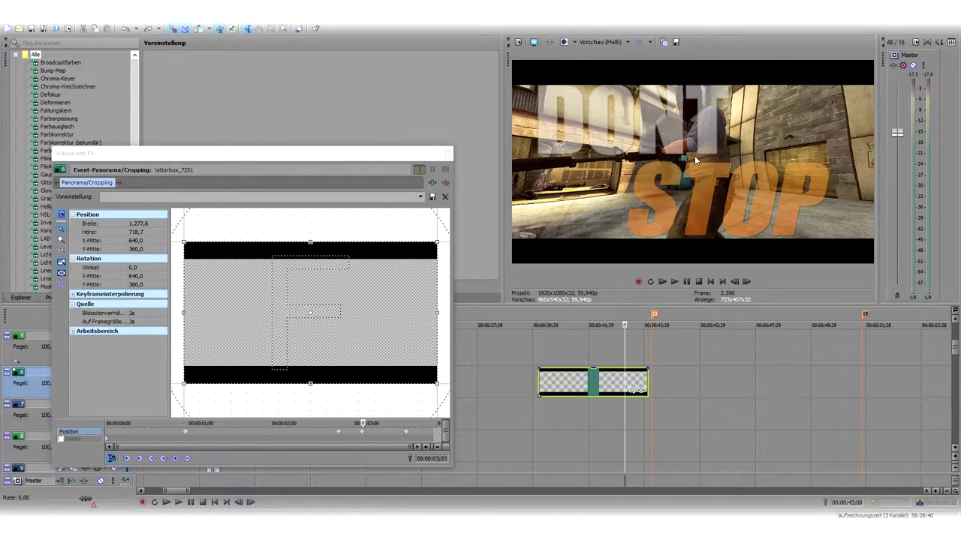
key("Left")
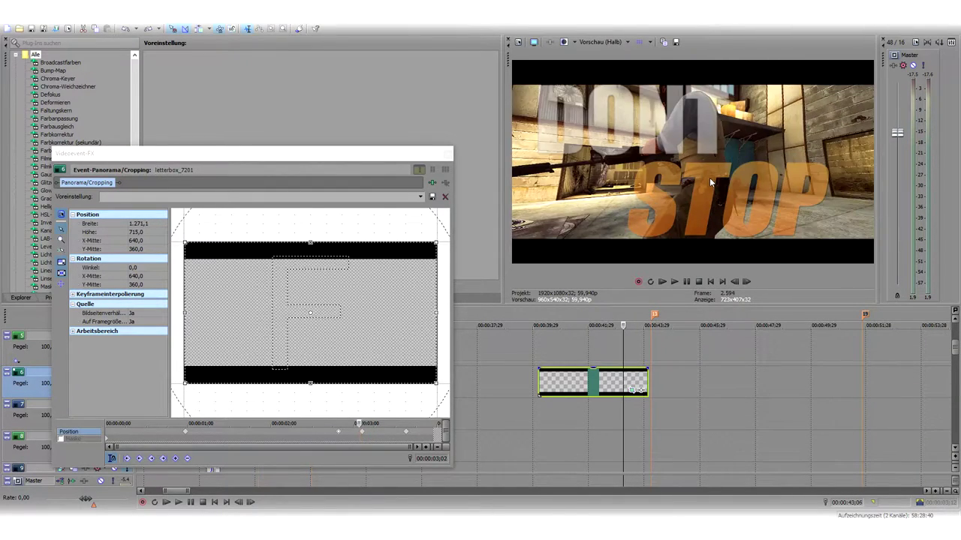
key("Right")
key("Right")
key("Right")
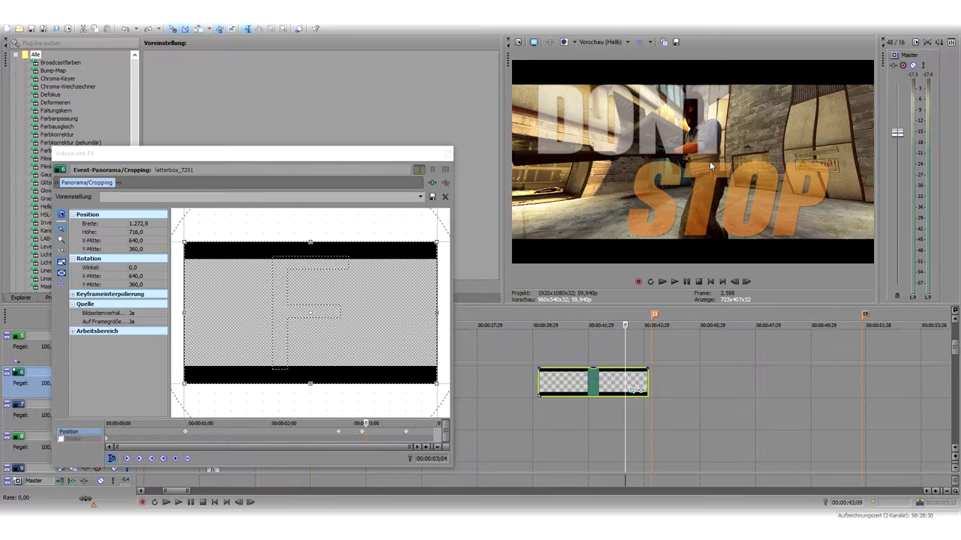
key("Left")
key("Left")
key("Left")
key("Left")
key("Left")
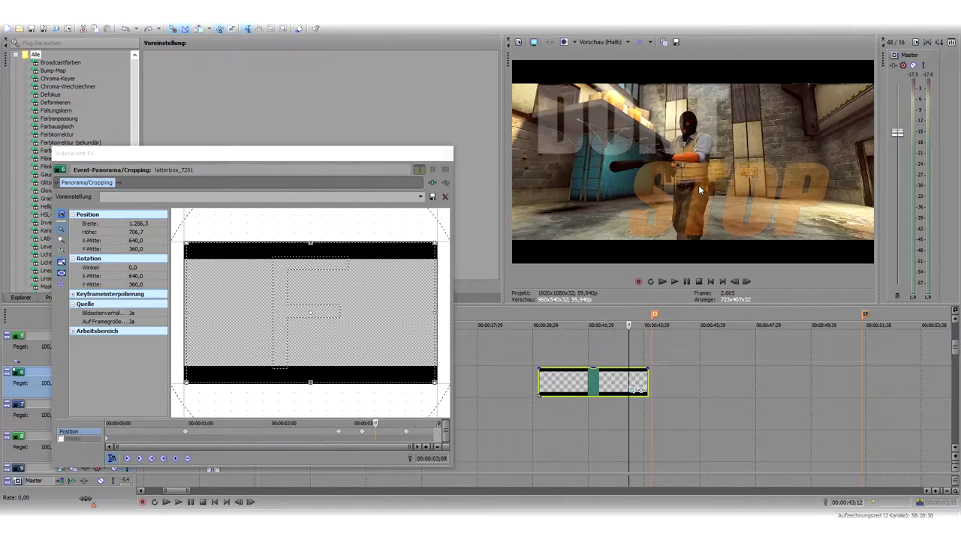
key("Right")
key("Right")
key("Right")
key("Right")
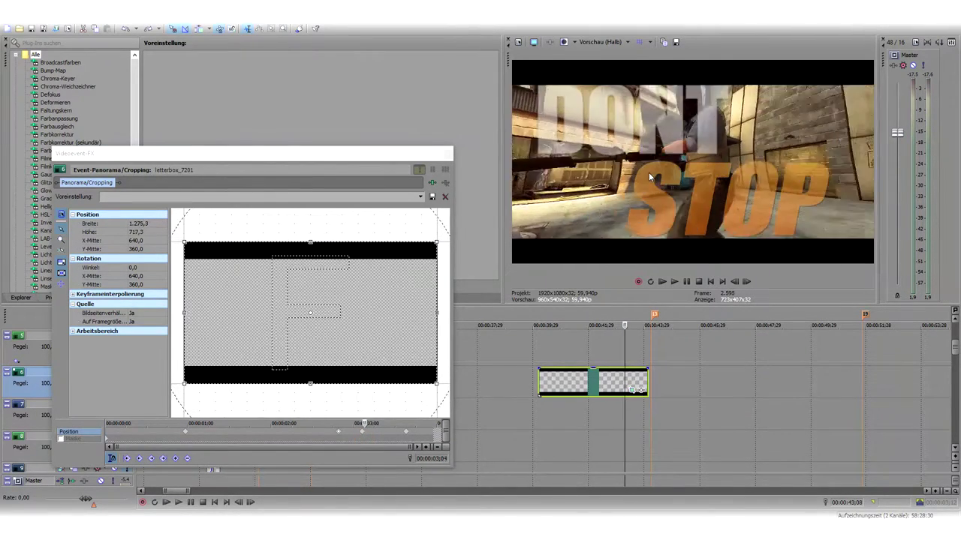
key("Left")
key("Left")
key("Left")
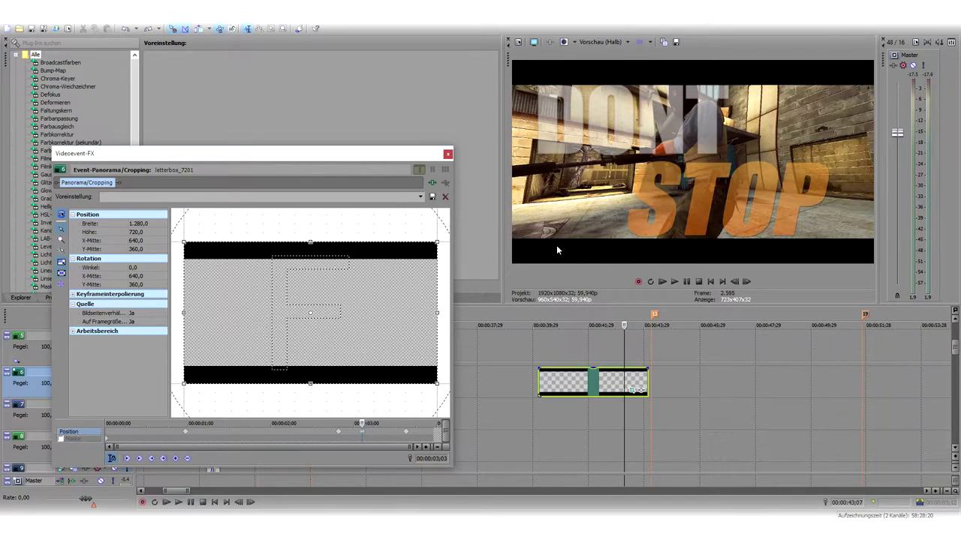
Return to the letterbox keyframe at 00:00:02;24 and advance frame by frame past the one at 00:00:03;03
left_click(338, 437)
key("Right")
key("Right")
key("Right")
key("Right")
key("Right")
key("Right")
key("Right")
key("Right")
key("Right")
key("Right")
key("Right")
key("Right")
key("Right")
key("Right")
key("Right")
key("Right")
key("Right")
key("Right")
key("Right")
key("Right")
key("Right")
key("Right")
key("Right")
key("Right")
key("Right")
key("Right")
key("Right")
key("Right")
key("Right")
key("Right")
key("Right")
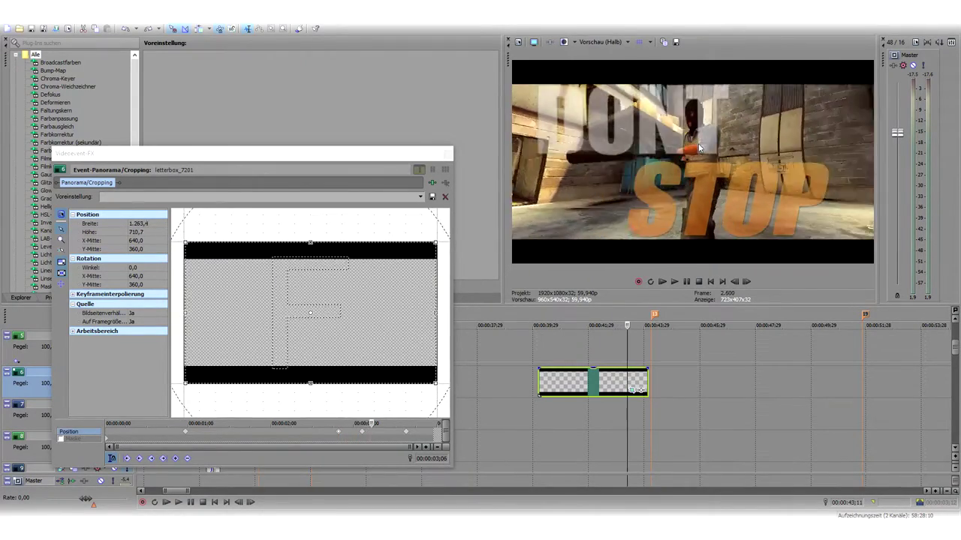
key("Right")
key("Right")
key("Right")
key("Right")
key("Right")
key("Right")
Close the Panorama/Cropping settings and preview the letterbox movement under the DONT STOP title before marker 13
left_click(448, 154)
left_click(610, 354)
key("space")
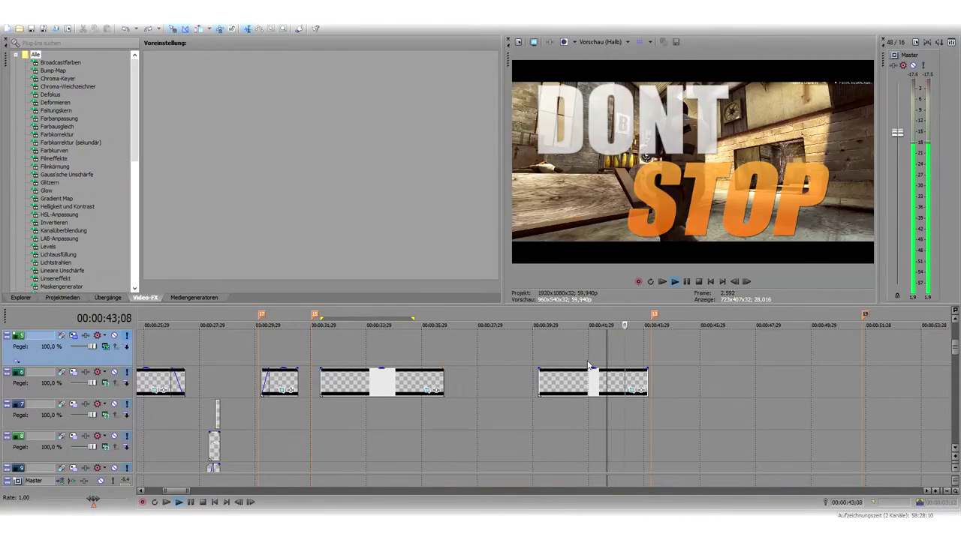
Replay the letterbox clip before marker 13 from its start under the DONT STOP title
key("space")
left_click(543, 358)
left_click(540, 353)
key("space")
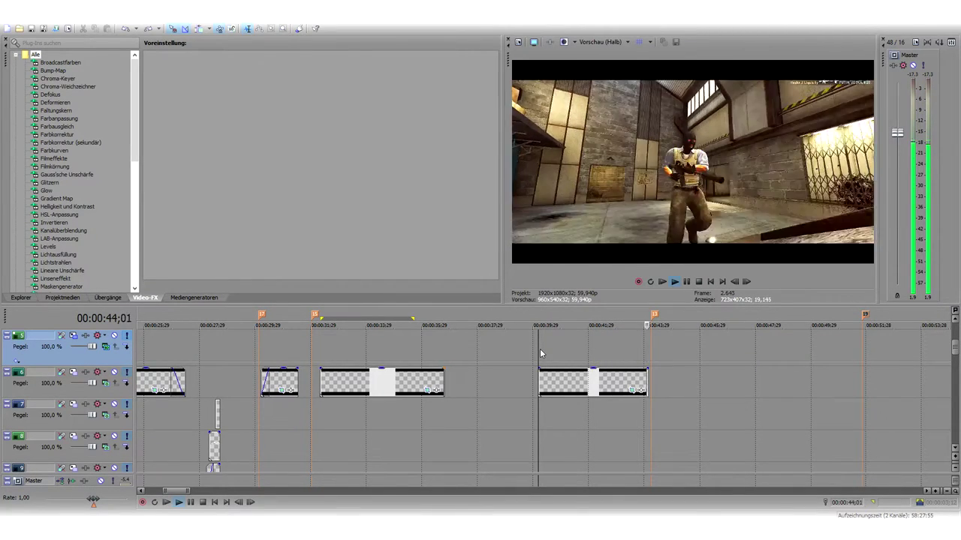
Examine the last part of the letterbox clip before marker 13 frame by frame
left_click(629, 340)
key("space")
key("Right")
key("Right")
key("Right")
key("Right")
key("Right")
key("Right")
key("Right")
key("Right")
key("Right")
key("Right")
key("Right")
key("Right")
key("Right")
key("Right")
key("Right")
key("Right")
key("Right")
key("Right")
key("Right")
key("Right")
key("Right")
key("Right")
Show the gameplay clip on track 16 before marker 13 and preview the DONT STOP title from 00:00:43;00
left_click_drag(956, 349, 959, 382)
scroll(956, 381, "down", 1)
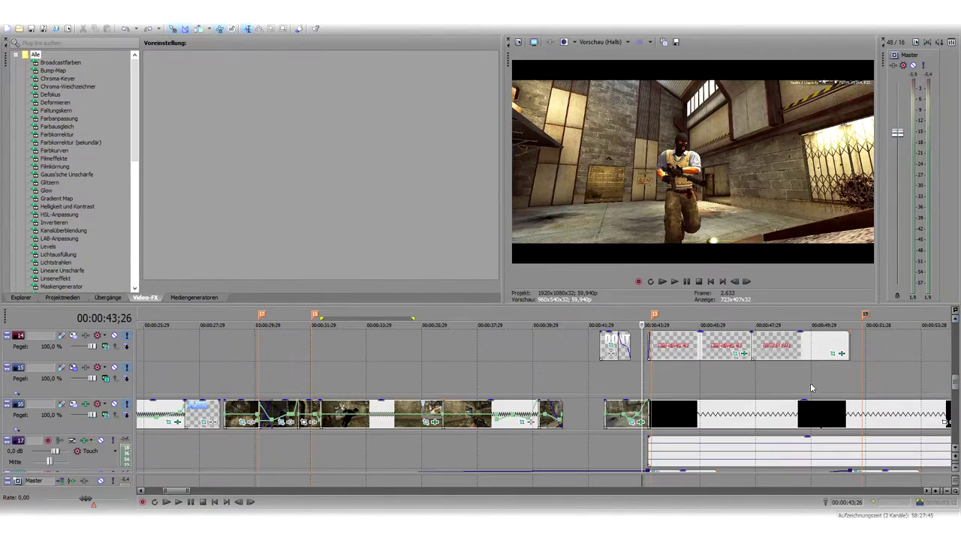
scroll(620, 385, "up", 3)
left_click(506, 391)
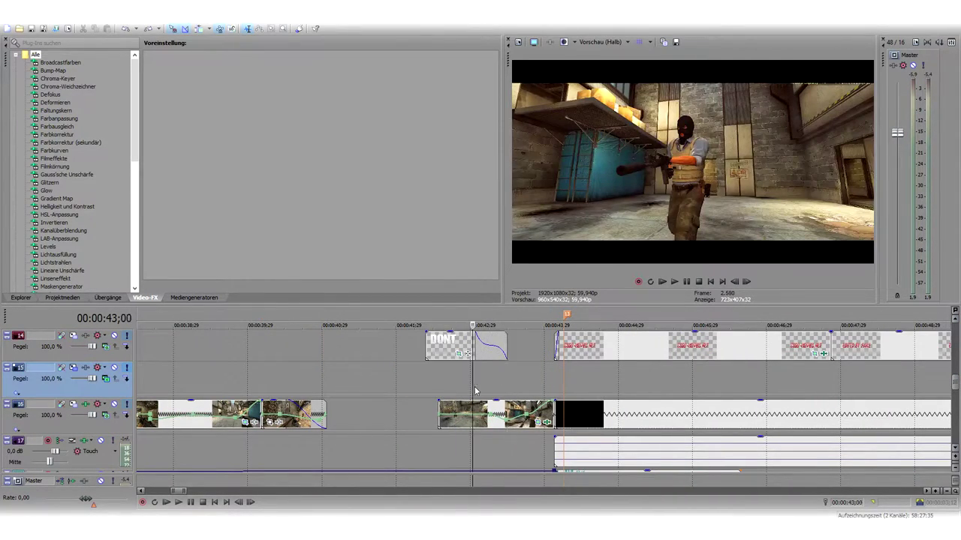
key("space")
key("space")
key("space")
key("space")
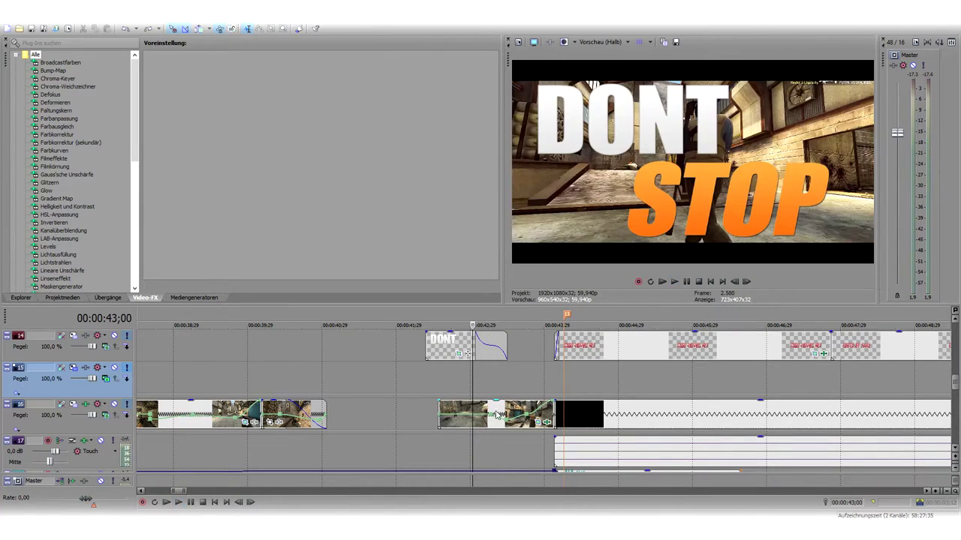
Select the gameplay clip under the DONT STOP title and step back through the camera turn around 00:00:43;12
left_click(506, 412)
key("Left")
key("Left")
key("Left")
key("Left")
key("Left")
key("Left")
key("Left")
key("Left")
key("Left")
key("Left")
key("Left")
key("Left")
key("Left")
key("Left")
key("Left")
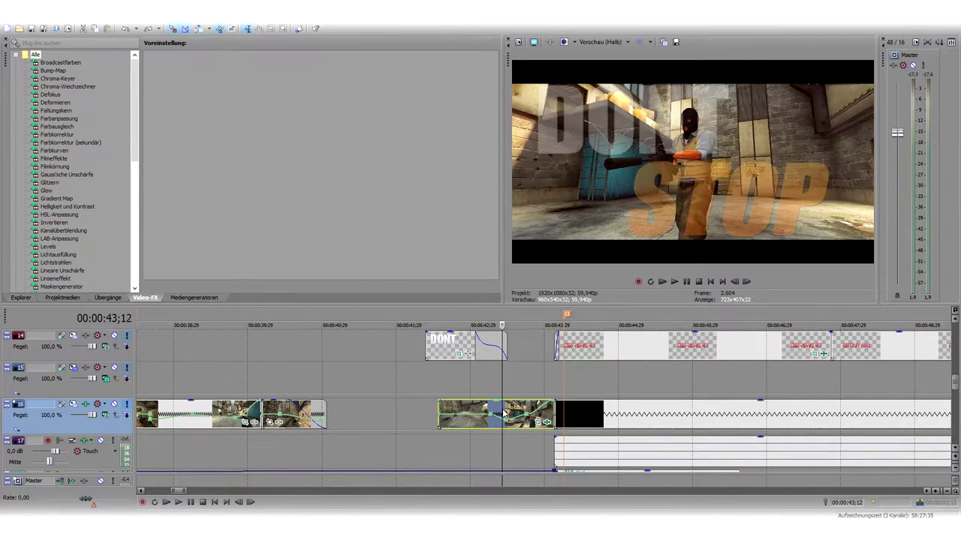
Compare the distorted frames of the camera turn back and forth around 00:00:43;09
key("Right")
key("Right")
key("Right")
key("Right")
key("Right")
key("Right")
key("Left")
key("Left")
key("Left")
key("Left")
key("Left")
key("Left")
key("Left")
key("Left")
key("Left")
key("Right")
key("Right")
key("Right")
key("Right")
key("Right")
key("Right")
key("Right")
key("Right")
key("Right")
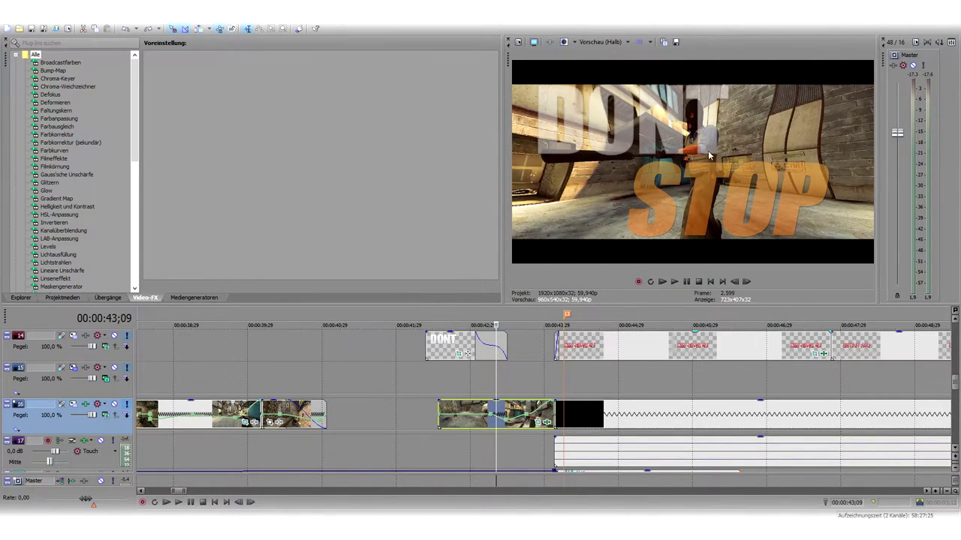
Advance frame by frame from 00:00:43;09 to the end of the DONT STOP title at 00:00:43;14
key("Right")
key("Right")
key("Right")
key("Right")
key("Right")
key("Right")
key("Right")
key("Right")
key("Right")
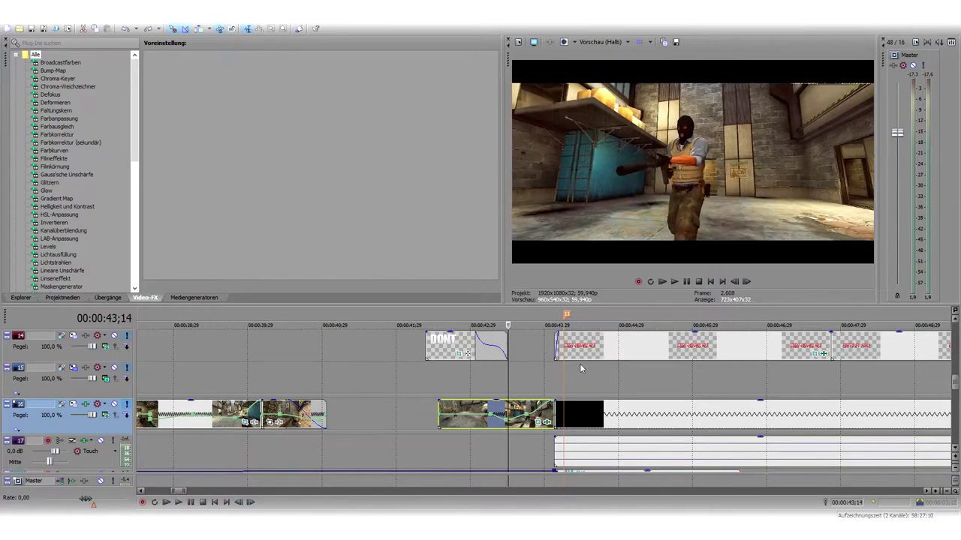
Examine the camera movement after the DONT STOP title frame by frame up to 00:00:43;28
key("Right")
key("Right")
key("Right")
key("Right")
key("Right")
key("Right")
key("Right")
key("Right")
key("Right")
key("Right")
key("Right")
key("Right")
key("Right")
key("Right")
key("space")
key("space")
key("Right")
key("Right")
key("Right")
key("Right")
key("Right")
key("Right")
key("Right")
key("Right")
key("Right")
key("Right")
key("Right")
key("Right")
key("Right")
key("Right")
key("Right")
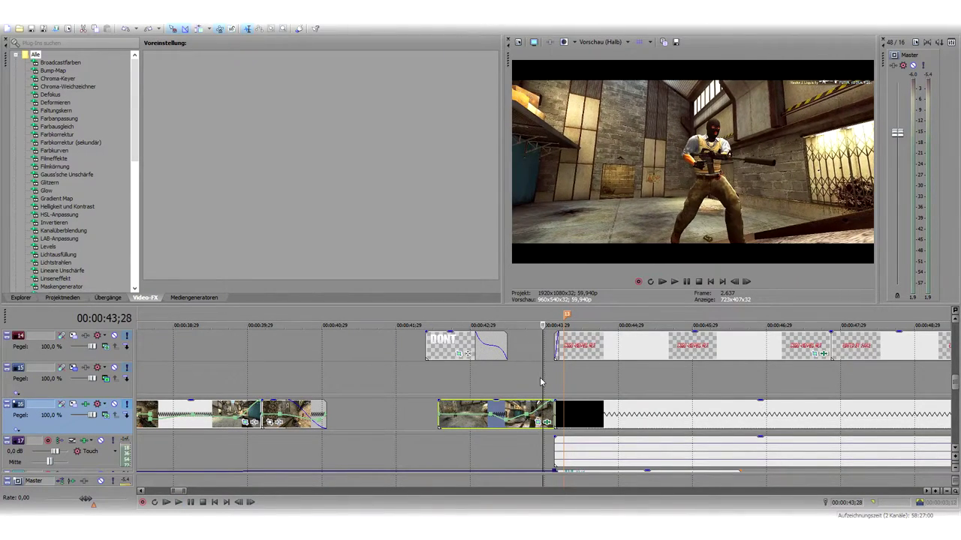
Step through the gameplay clip's final frames before marker 13 and return to 00:00:44;02
key("Right")
key("Right")
key("Right")
key("Right")
key("Right")
key("Right")
key("Right")
key("Right")
key("Right")
key("Left")
key("Left")
Compare the frame at 00:00:44;02 with the clip's Verzerren effect switched on and off, and close the effect settings
left_click(547, 423)
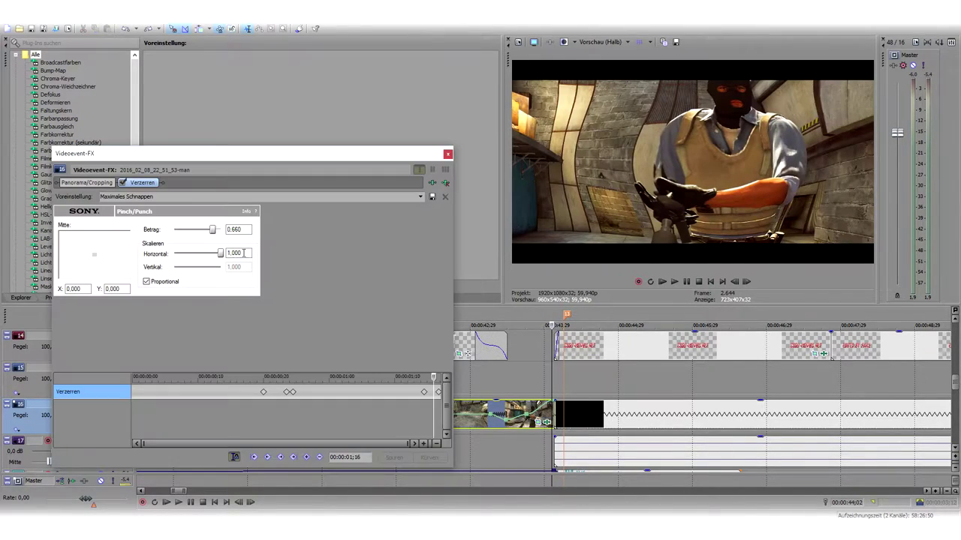
left_click(124, 183)
left_click(123, 183)
left_click(123, 183)
left_click(123, 183)
left_click(123, 182)
left_click(124, 183)
left_click(446, 156)
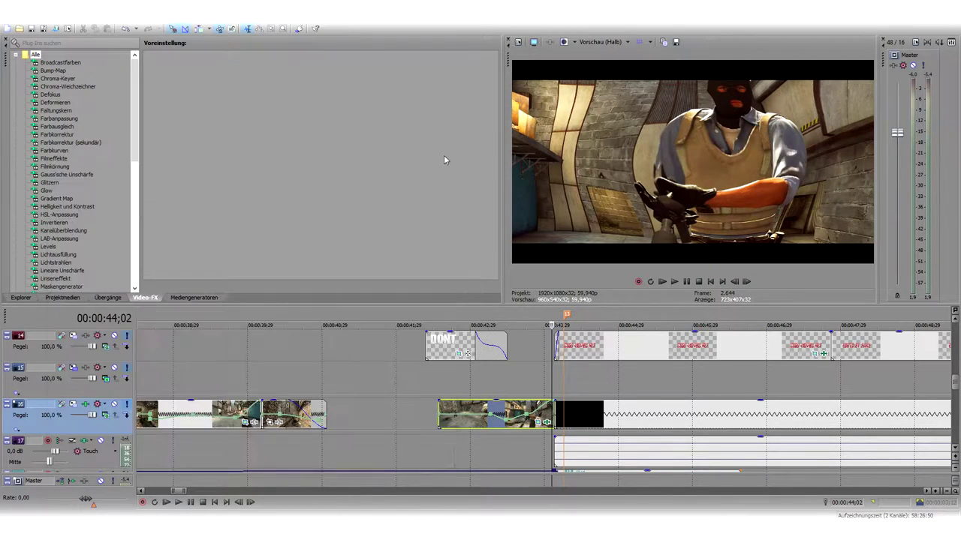
Preview the cut from the gameplay clip into the CSGO-MOVIES.NET title just before marker 13
left_click(508, 392)
left_click(539, 374)
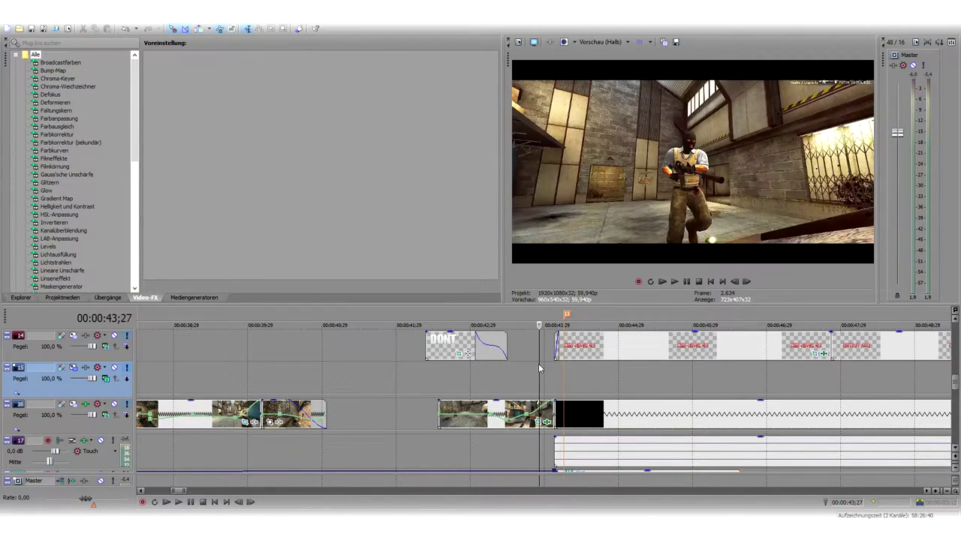
key("space")
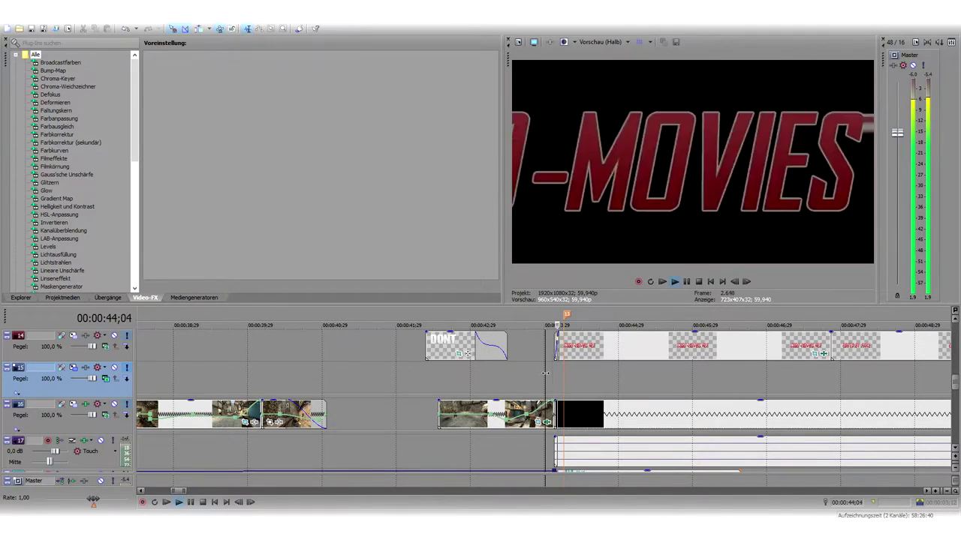
left_click(546, 373)
key("space")
left_click(556, 355)
key("space")
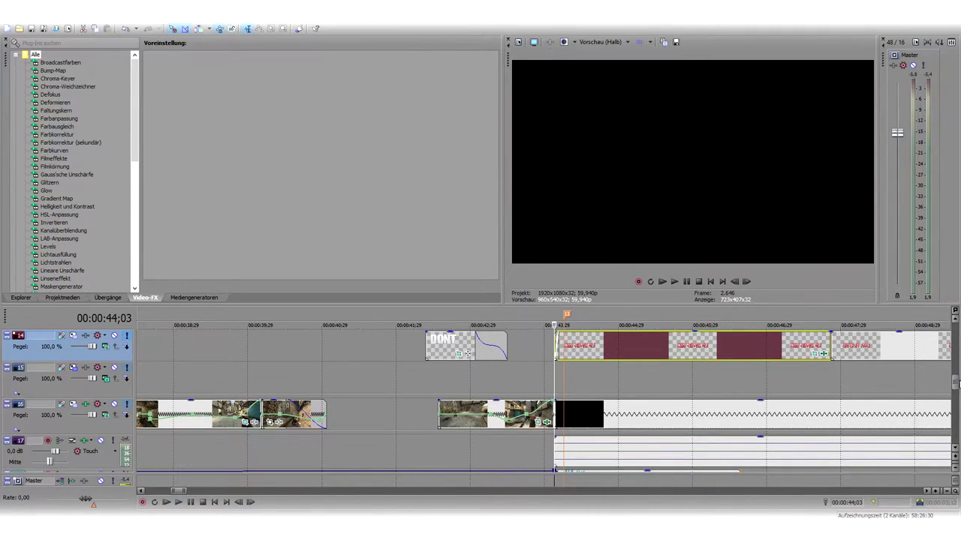
Select the sound effect on track 18 at marker 13 and preview it from 00:00:44;03
mouse_move(956, 380)
left_mouse_down()
mouse_move(956, 417)
mouse_move(959, 396)
left_mouse_up()
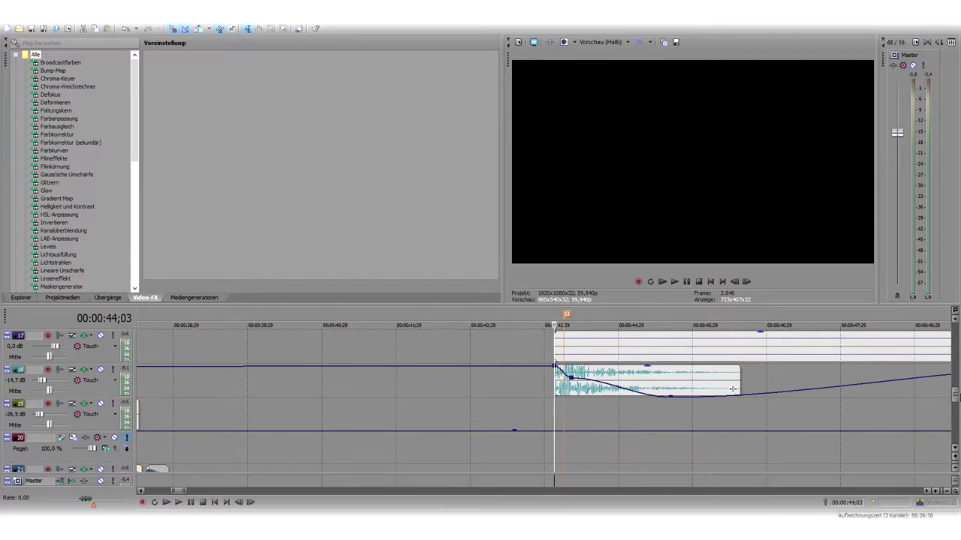
left_click(561, 389)
key("space")
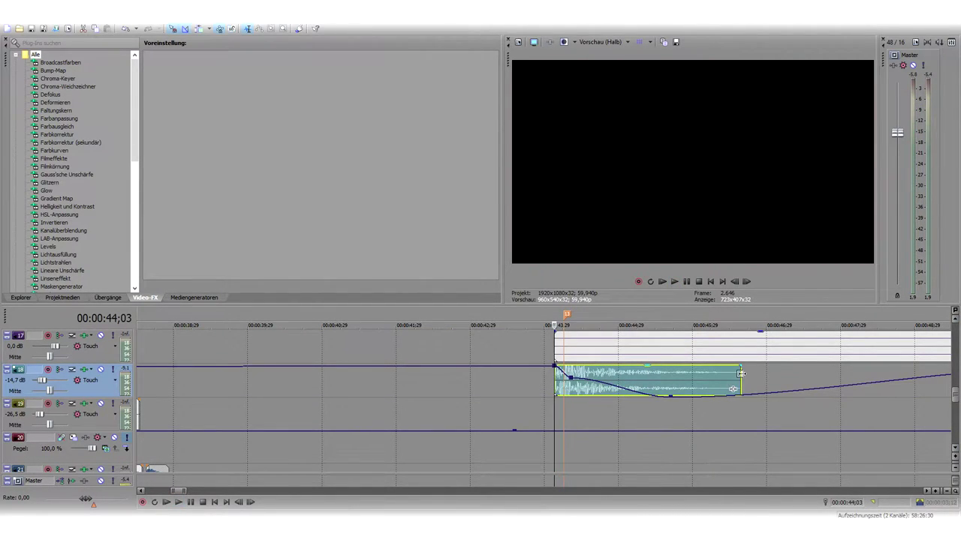
Try a shortened version of the sound effect at marker 13 in playback and restore the clip's full length
left_click_drag(631, 379, 601, 380)
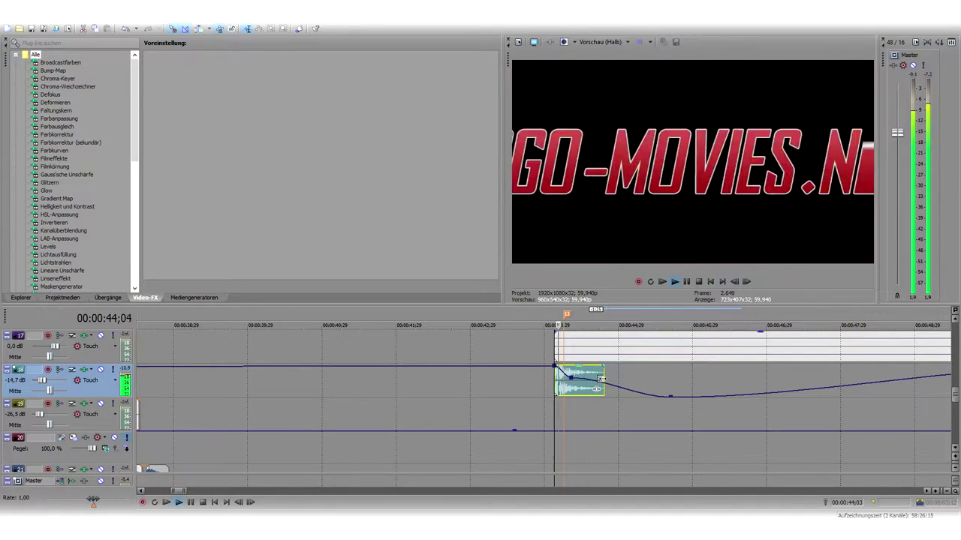
key("space")
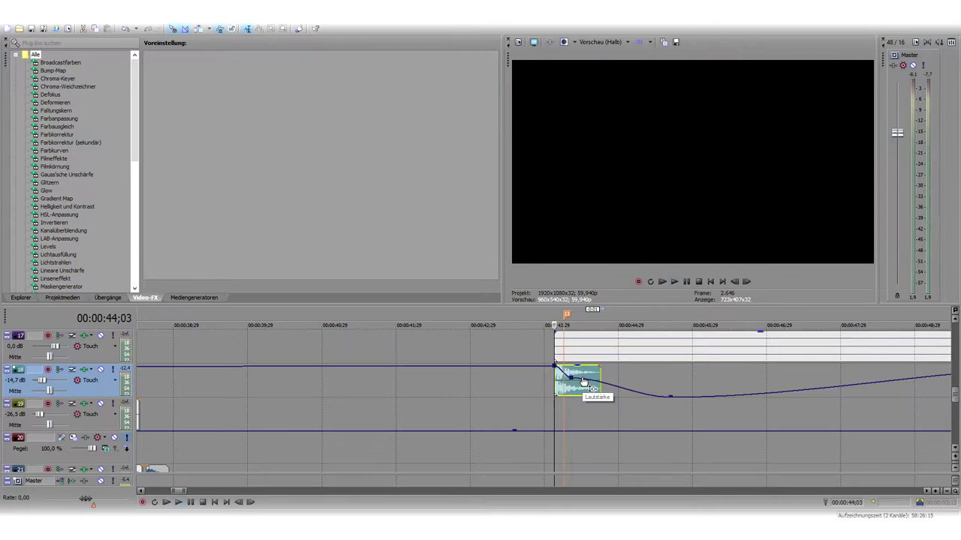
left_click_drag(599, 381, 739, 389)
key("space")
key("space")
Preview the CSGO-MOVIES.NET title with its sound from 00:00:44;03 and stop playback
left_click(557, 350)
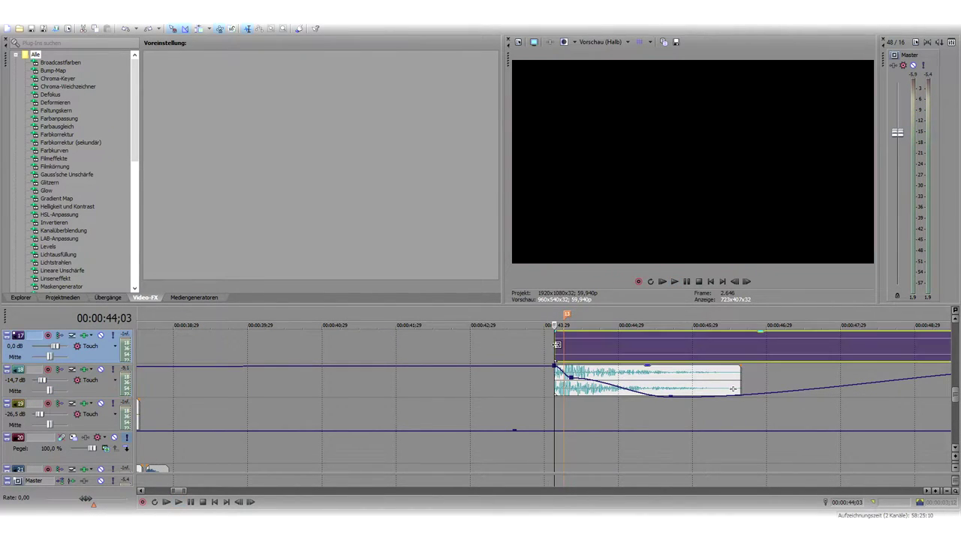
key("space")
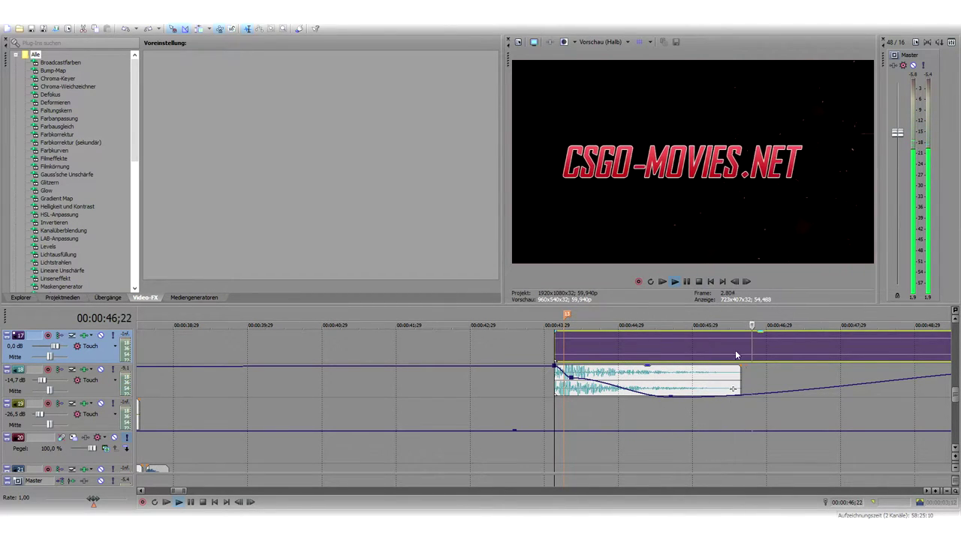
scroll(633, 412, "up", 3)
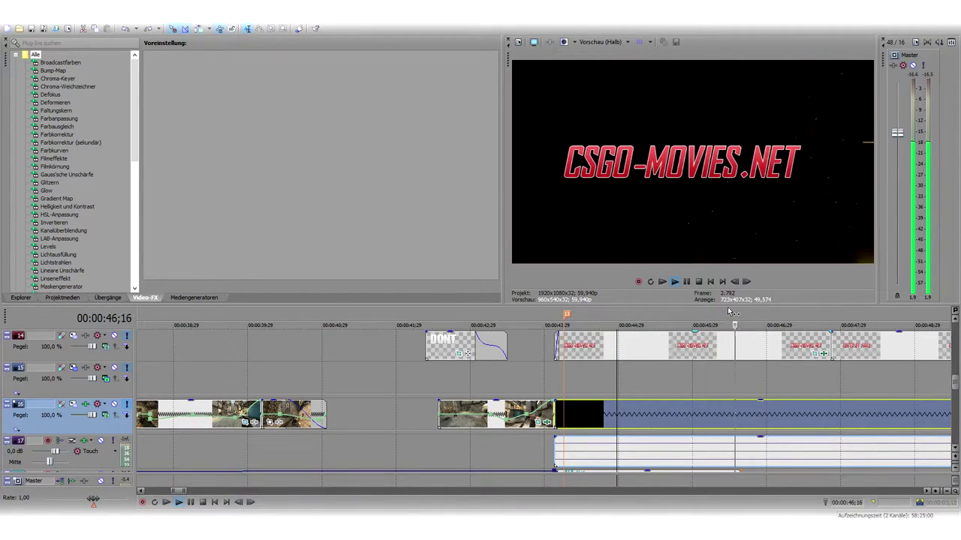
key("space")
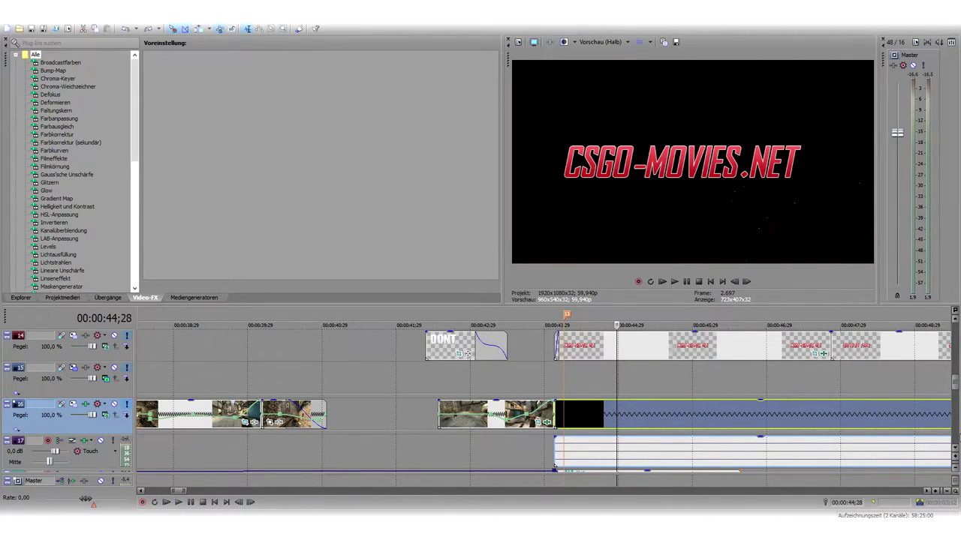
Preview the title sequence from just after marker 13 through CSGO-MOVIES.NET and EDITED BY FAKE to the song title
scroll(954, 391, "down", 3)
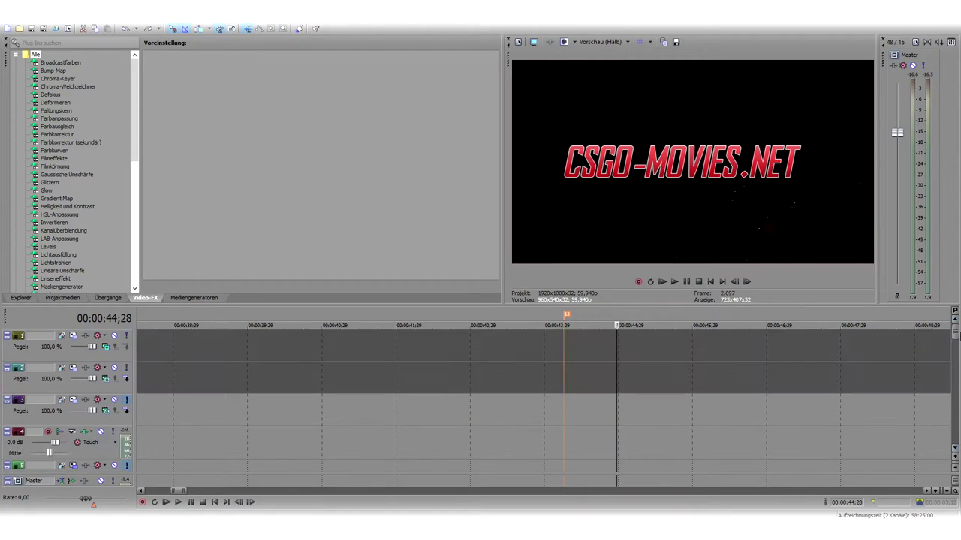
scroll(956, 392, "up", 5)
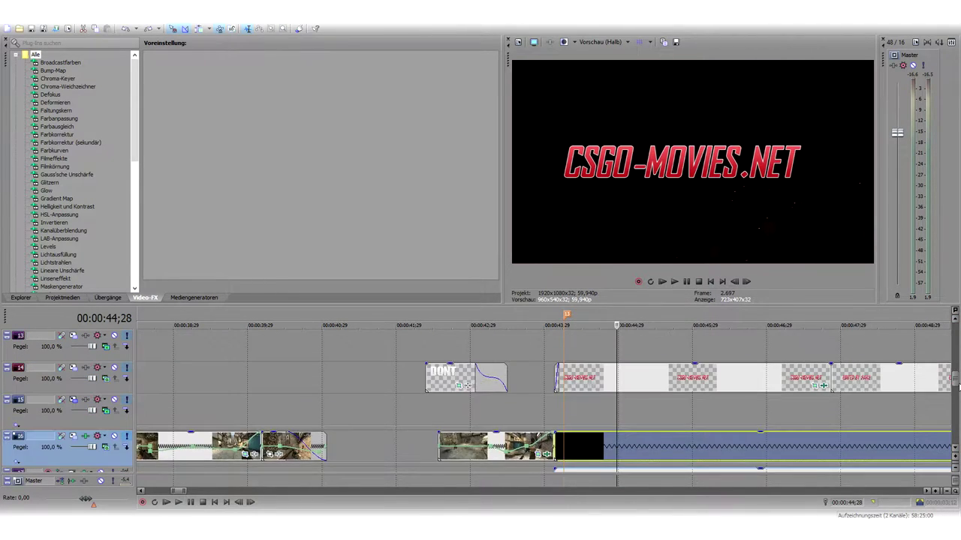
scroll(868, 390, "down", 5)
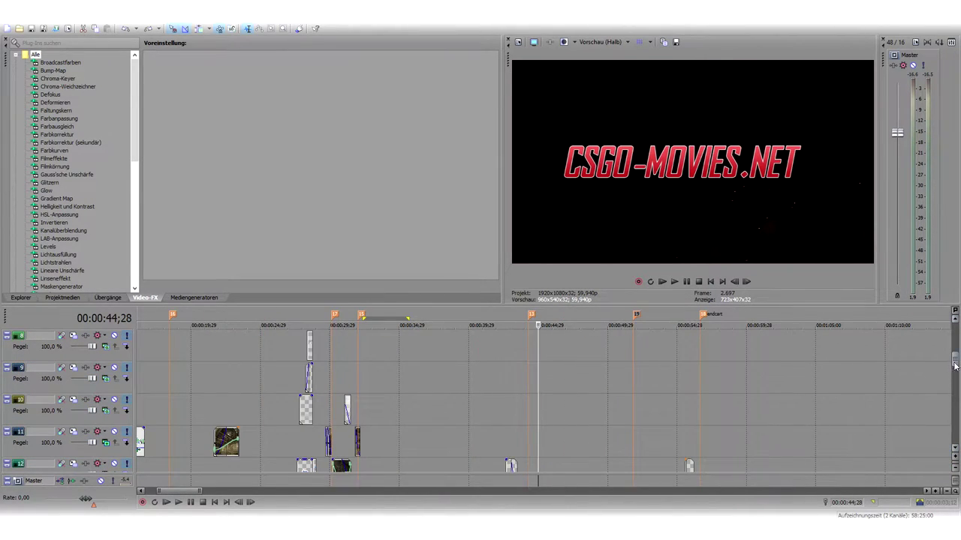
scroll(954, 368, "down", 8)
mouse_move(959, 393)
left_mouse_down()
mouse_move(958, 440)
mouse_move(959, 393)
left_mouse_up()
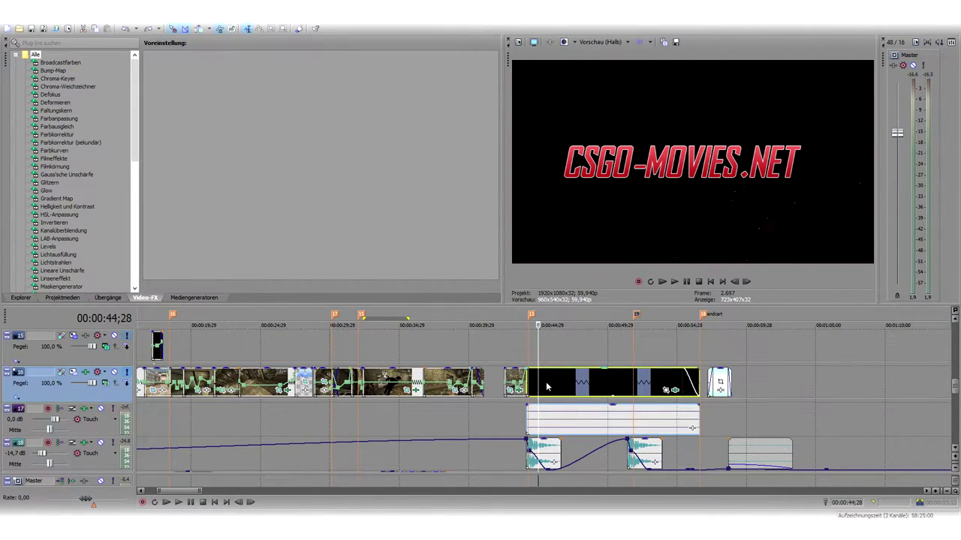
scroll(541, 387, "up", 8)
right_click(445, 392)
left_click(400, 390)
key("space")
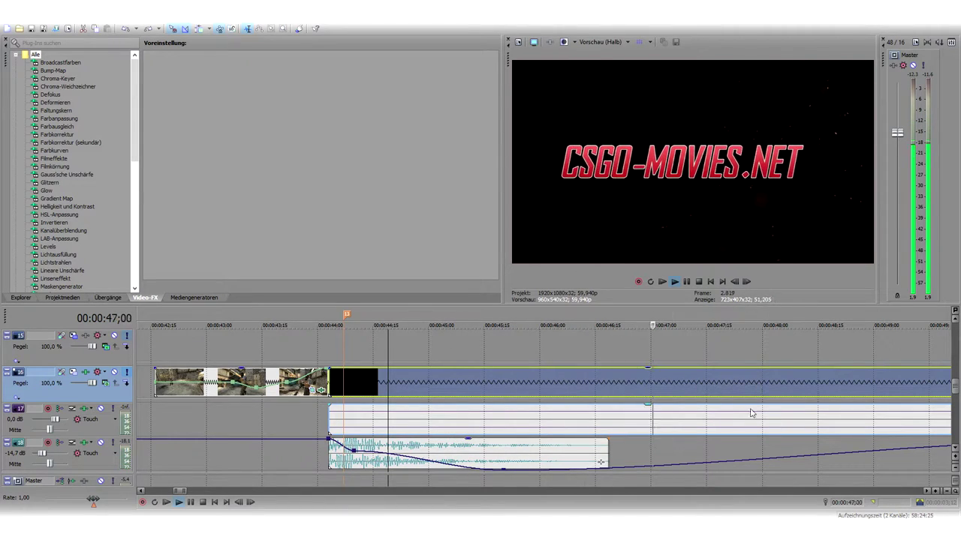
scroll(691, 388, "down", 2)
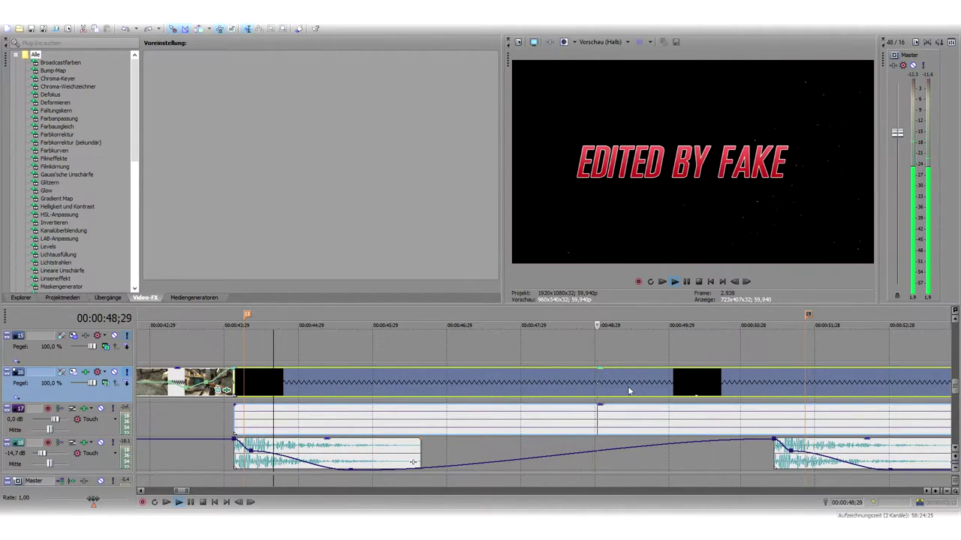
scroll(632, 391, "down", 3)
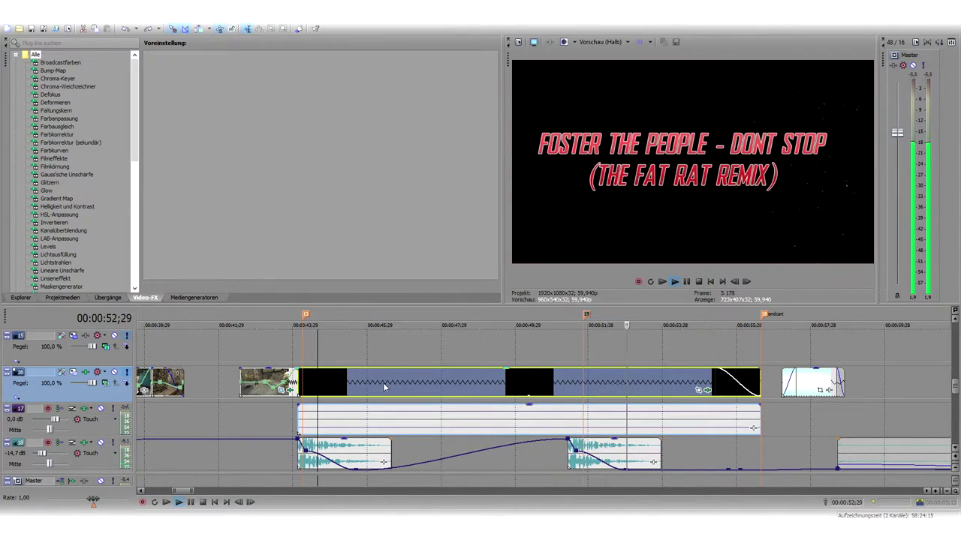
Preview the distorted end of the CSGO-MOVIES.NET title from 00:00:47;13 and stop at 00:00:47;24
left_click(381, 384)
left_click(421, 376)
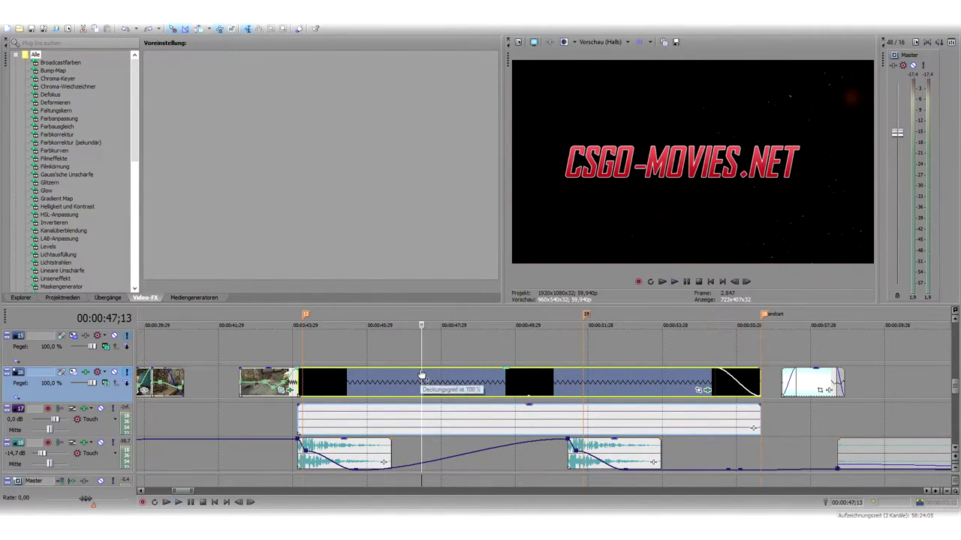
key("space")
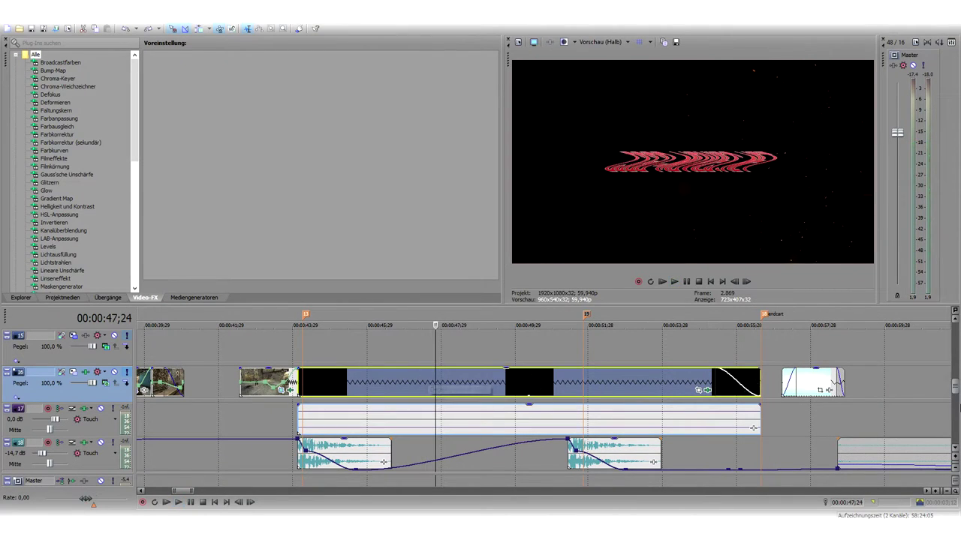
Examine the last Wave (Welle) keyframes of the CSGO-MOVIES.NET title, close its effect settings and replay the distortion
left_click_drag(954, 386, 956, 383)
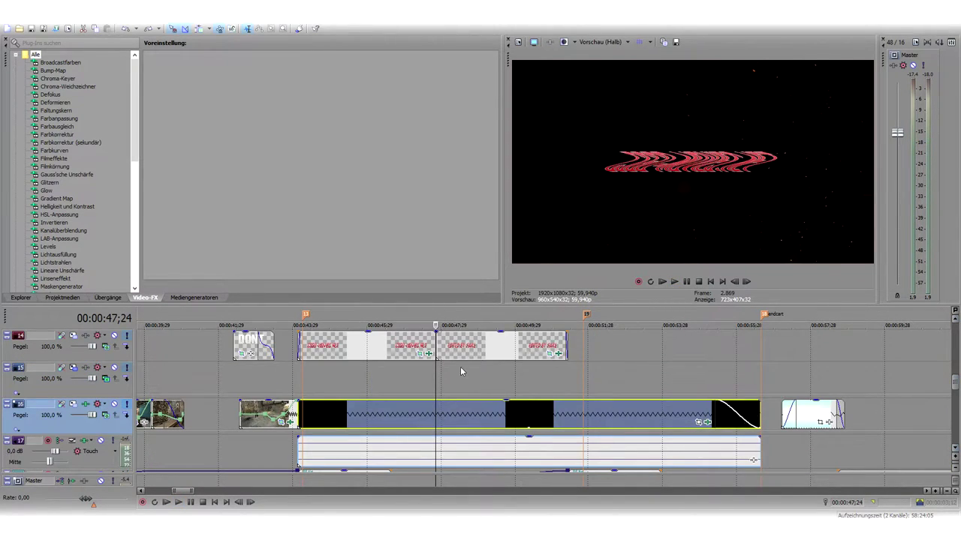
left_click(427, 354)
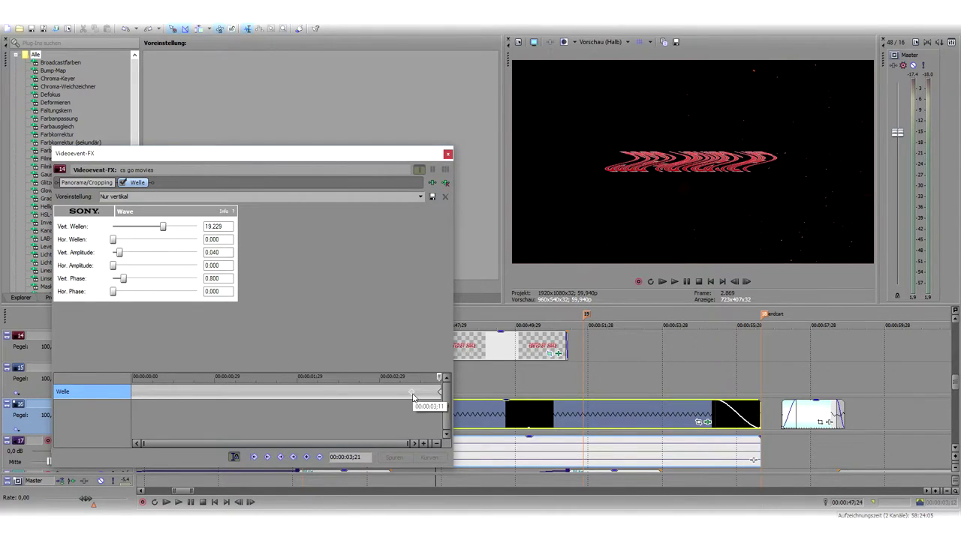
left_click(411, 393)
left_click_drag(415, 394, 443, 402)
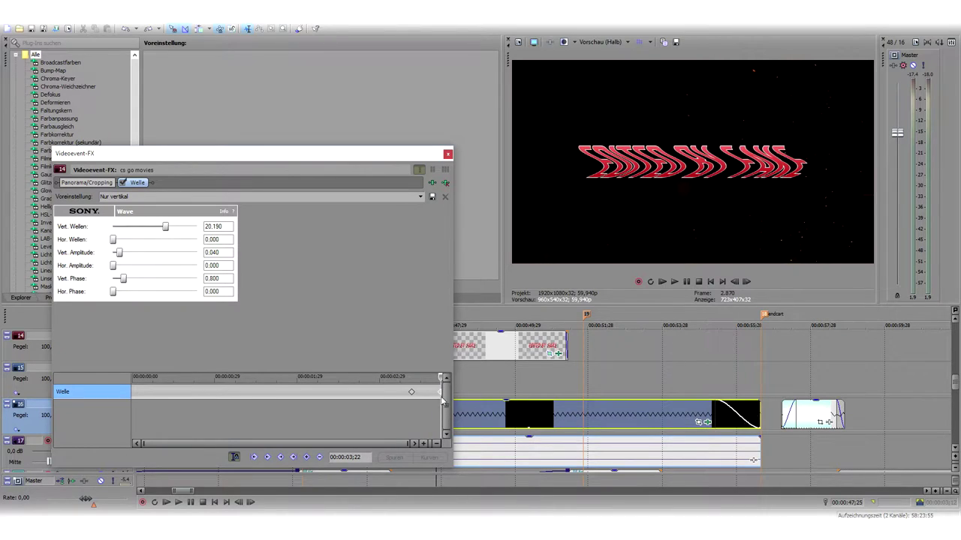
left_click(448, 154)
left_click(427, 378)
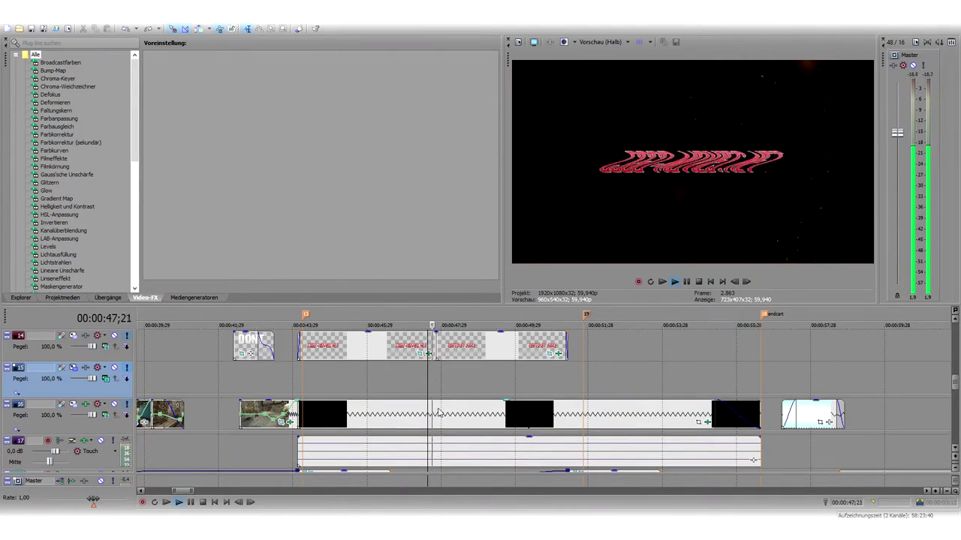
Examine the first two Wave (Welle) keyframes of the EDITED BY FAKE title and replay the wave transition between both titles
left_click(437, 345)
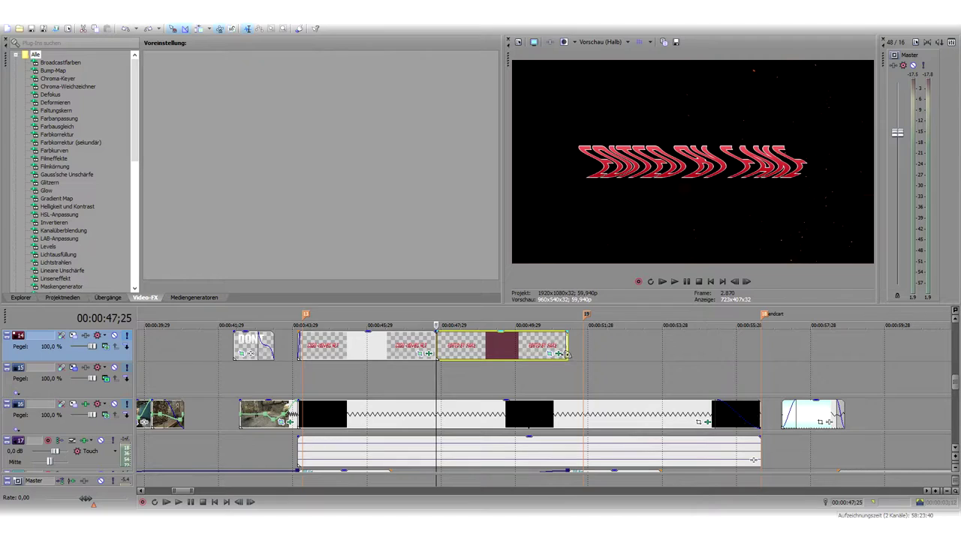
left_click(559, 353)
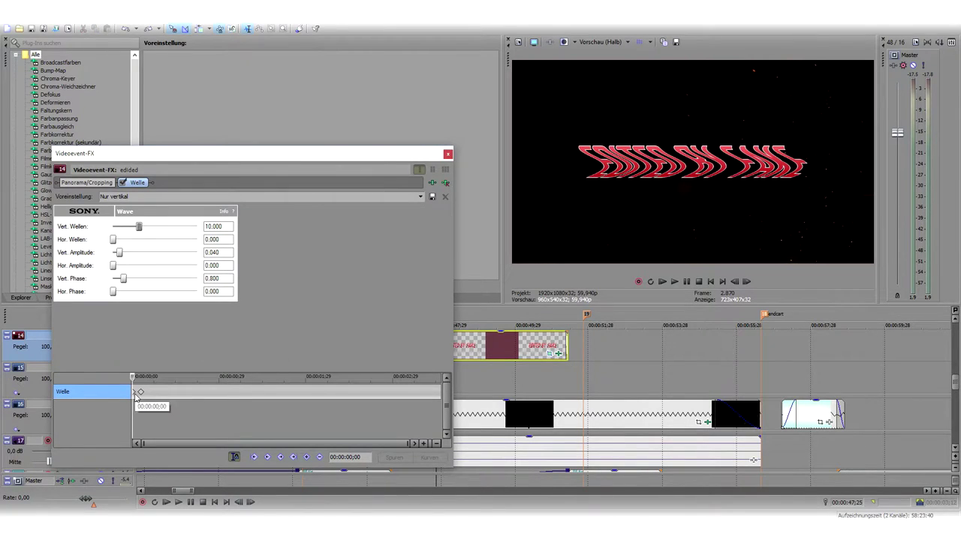
left_click(137, 397)
left_click(142, 394)
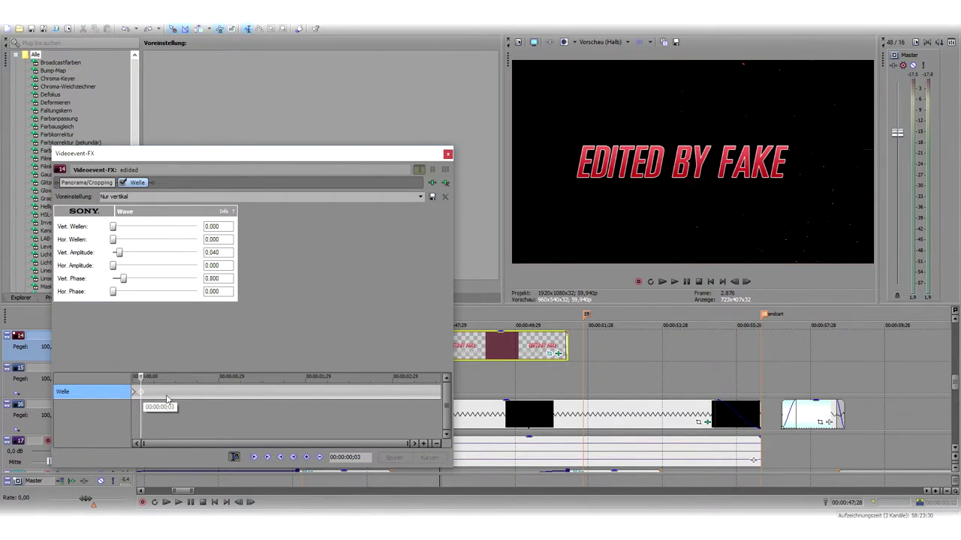
left_click(447, 154)
key("space")
left_click(427, 372)
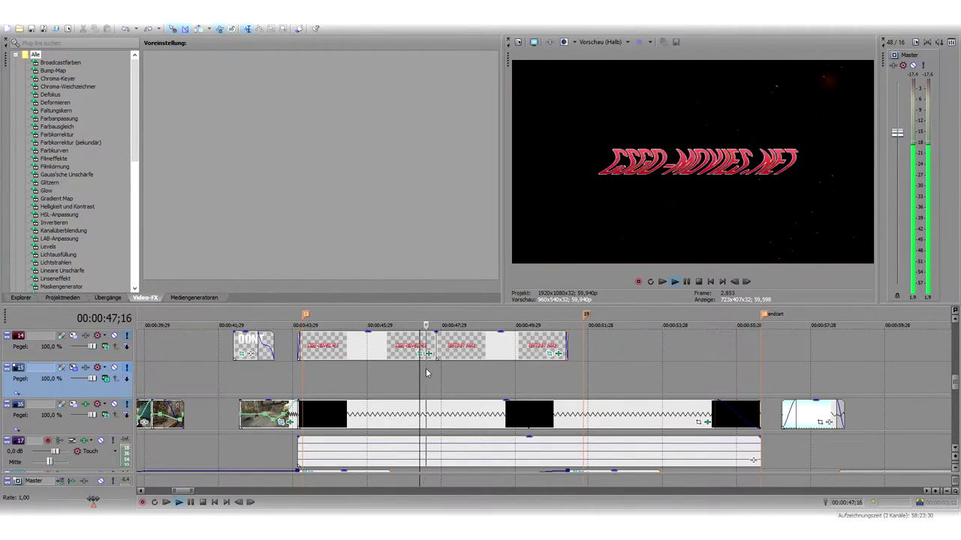
key("space")
Open Panorama/Cropping for the CSGO-MOVIES.NET title and compare its last two position keyframes
left_click(426, 342)
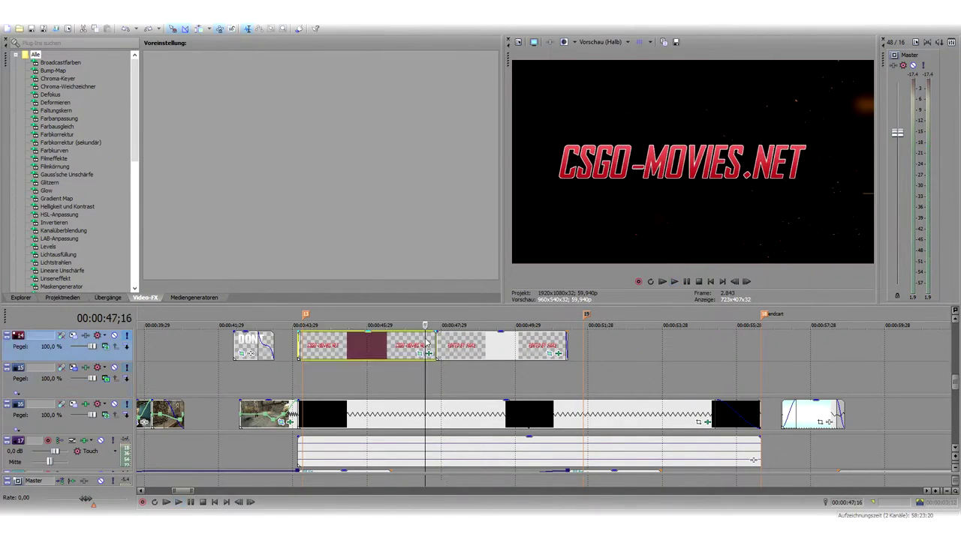
left_click(419, 353)
left_click(394, 434)
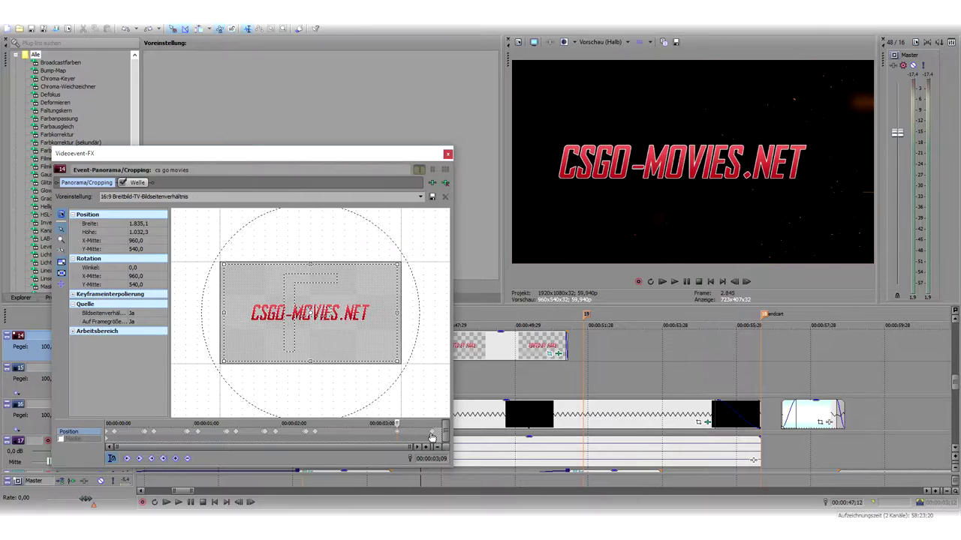
left_click(433, 437)
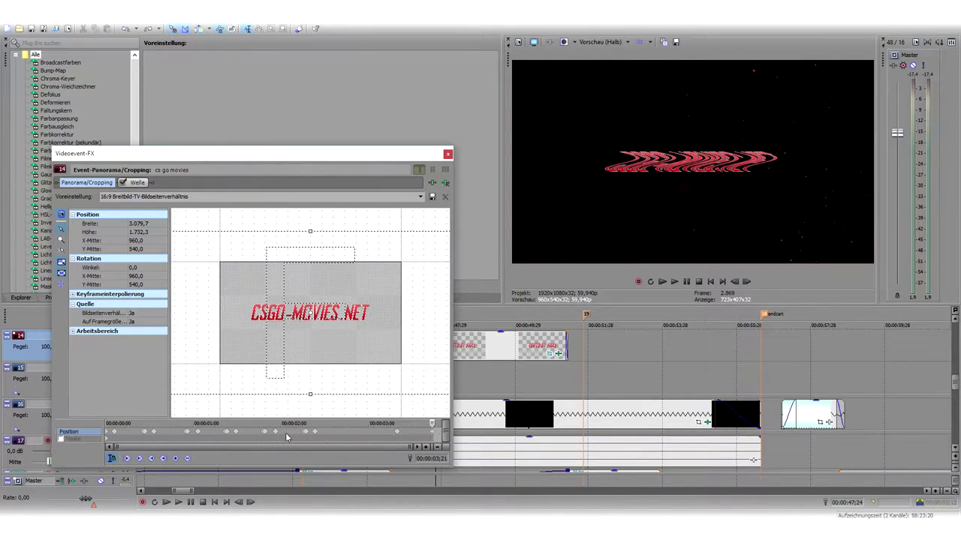
Step through the early position keyframes of the CSGO-MOVIES.NET title to examine its beat zooms, and close the settings
left_click(129, 436)
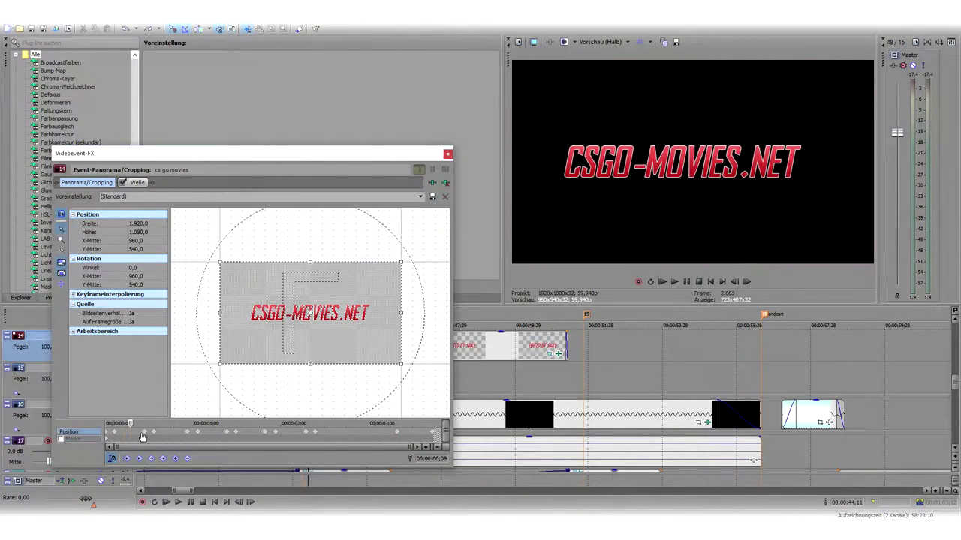
left_click_drag(143, 435, 157, 436)
key("Right")
key("Right")
key("Left")
key("Left")
key("Right")
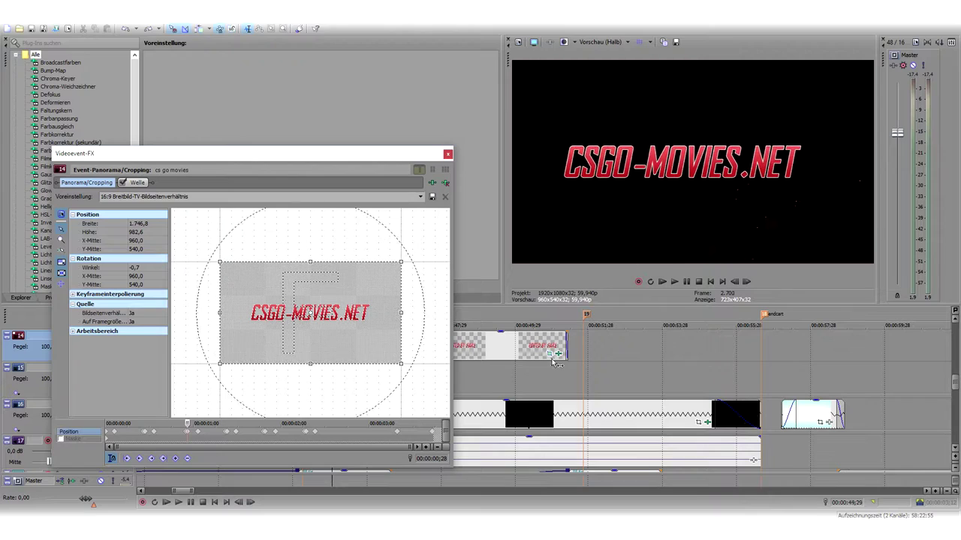
left_click(447, 155)
Preview the EDITED BY FAKE title and replay its zoom transition into the song title from 00:00:51;02
key("space")
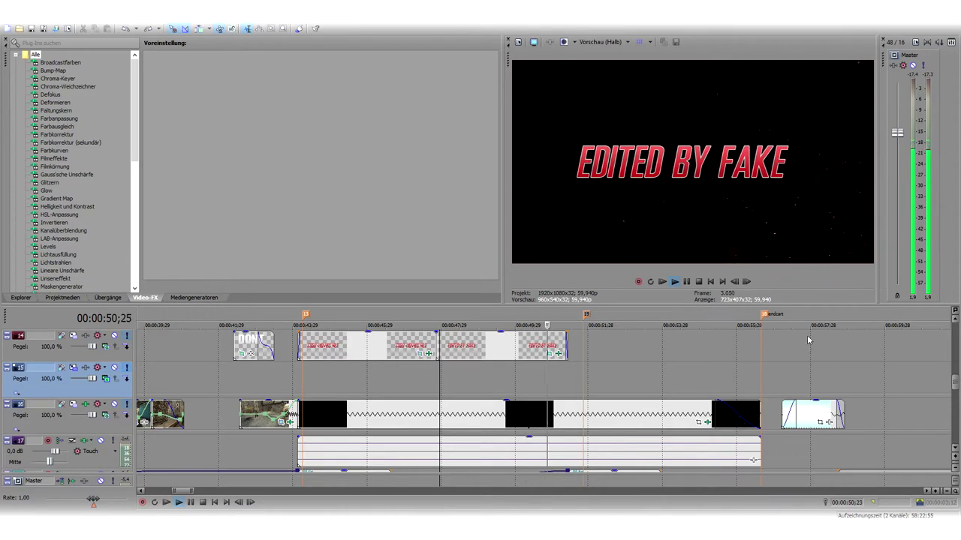
key("space")
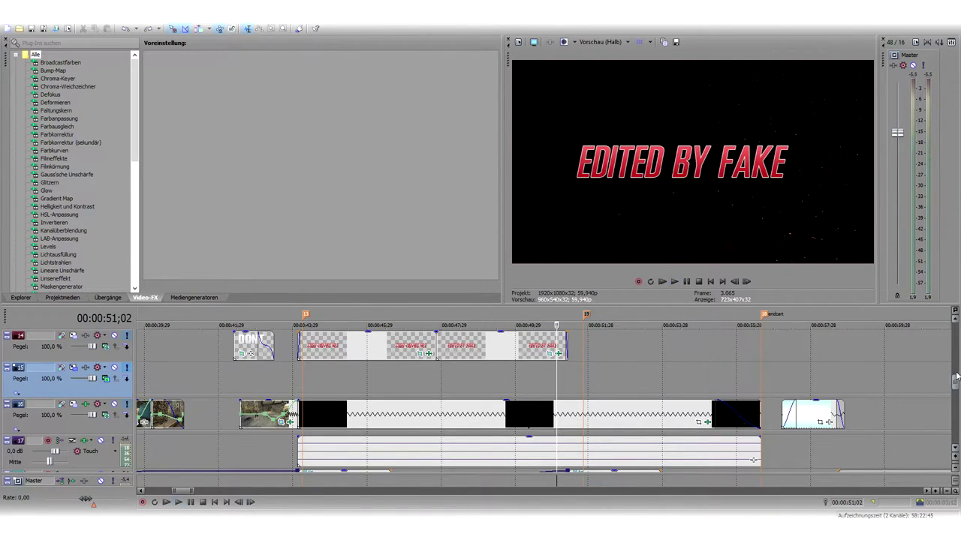
scroll(954, 386, "up", 1)
key("space")
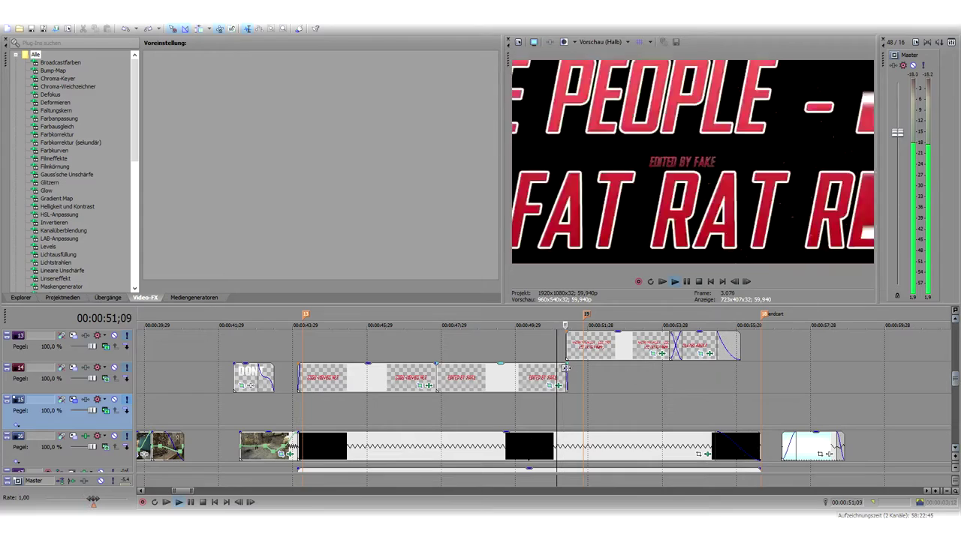
left_click(568, 361)
key("space")
key("space")
key("space")
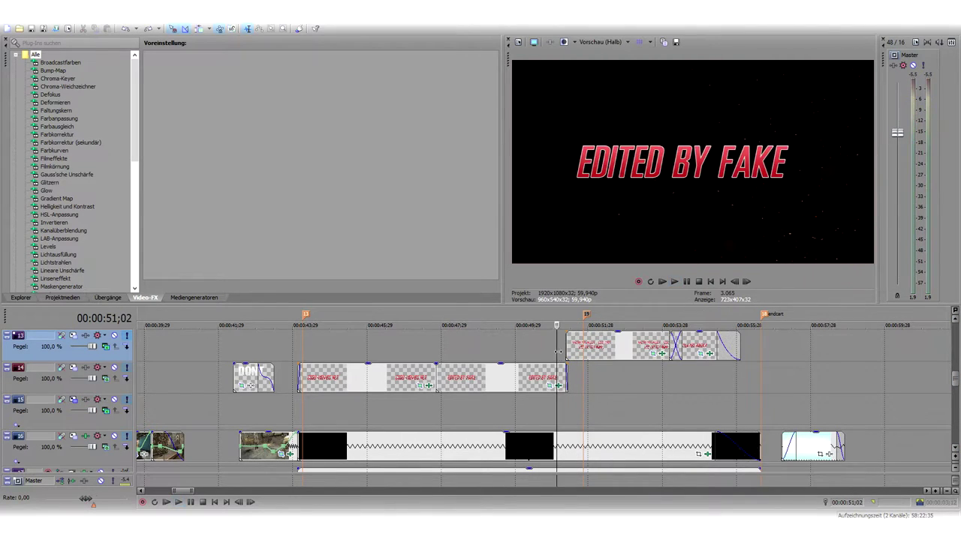
key("space")
key("space")
key("space")
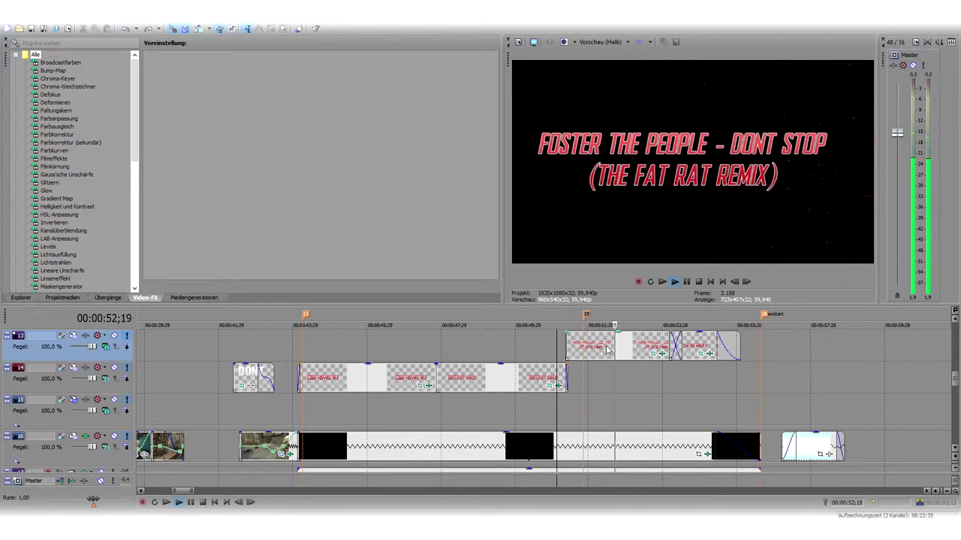
key("space")
Examine the overlapping fades of the EDITED BY FAKE and song titles around 00:00:51;10 and mark the time range around them
left_click(565, 347)
scroll(581, 381, "up", 4)
key("space")
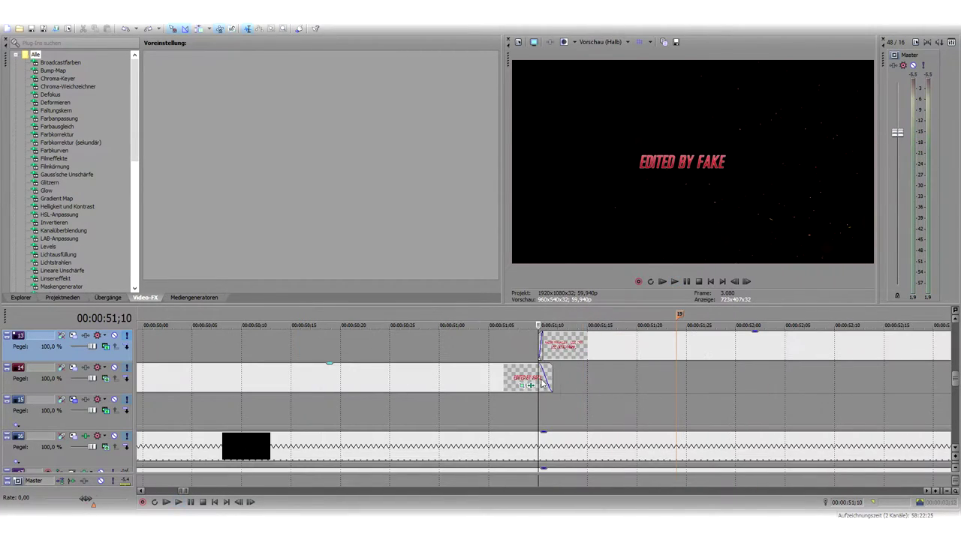
scroll(548, 383, "up", 3)
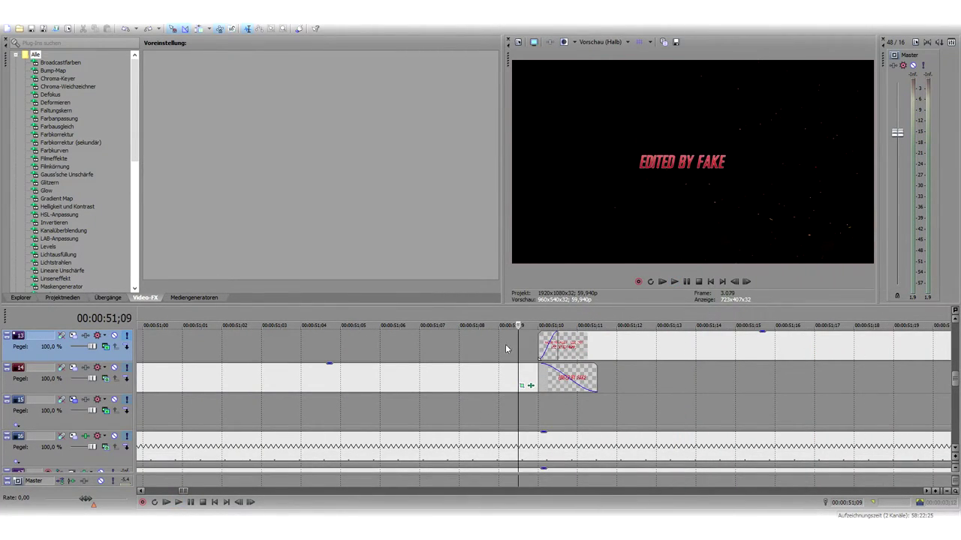
left_click_drag(381, 350, 676, 360)
left_click(321, 356)
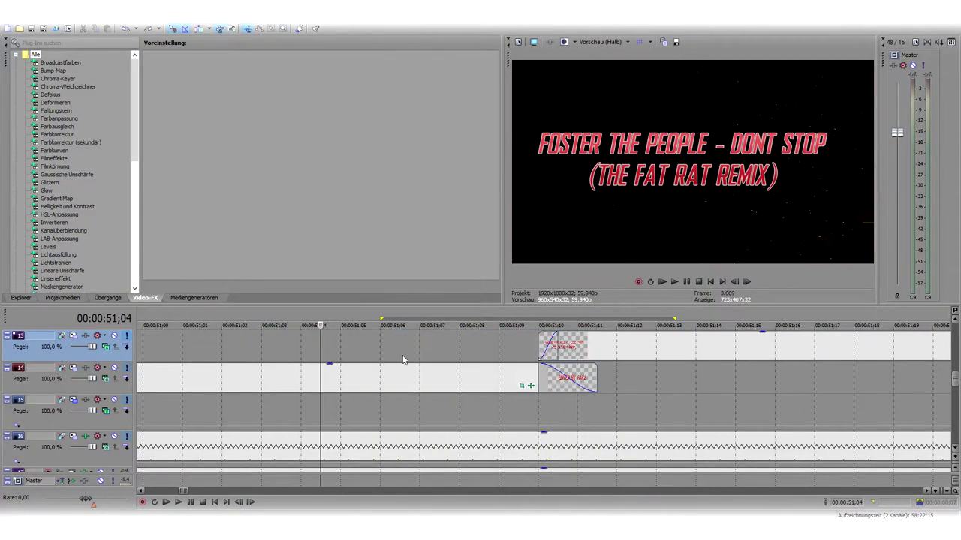
Preview the titles from 00:00:51;04 through PLAYER:HACKX and mark the range around the crossfade between the last two titles
key("space")
scroll(549, 363, "down", 5)
scroll(735, 368, "down", 5)
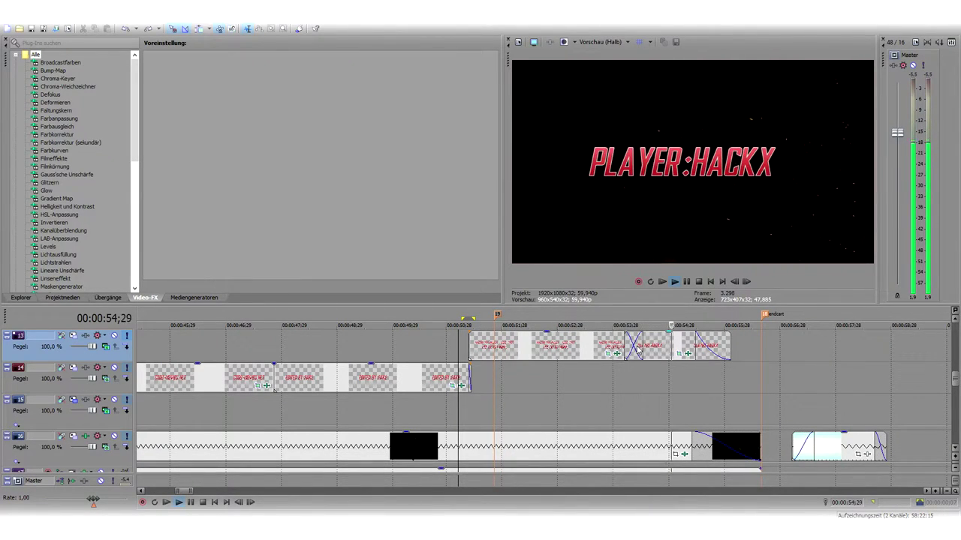
left_click_drag(613, 372, 710, 376)
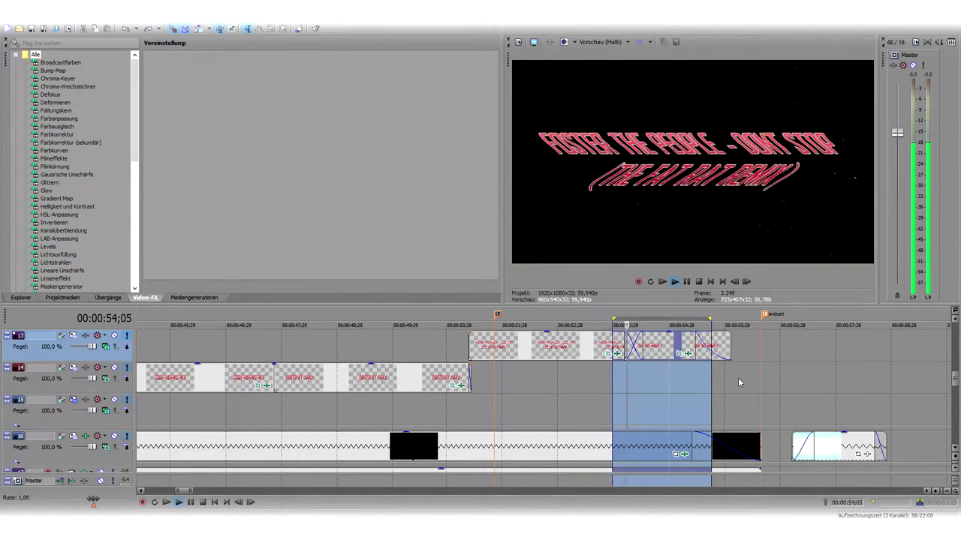
left_click(738, 378)
key("space")
Bring up the audio tracks under the last title and preview the music cut from 00:00:54;27
left_click_drag(957, 372, 958, 426)
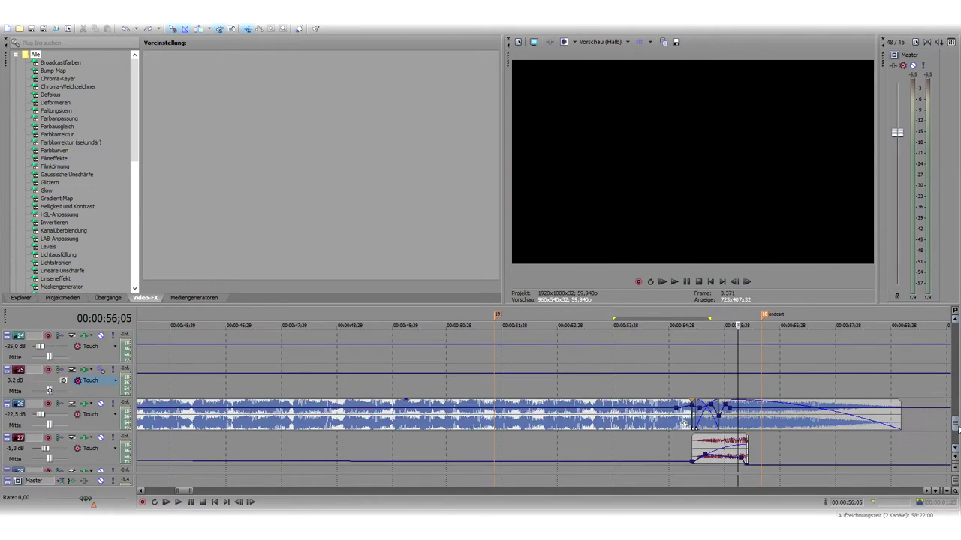
left_click(713, 421)
key("space")
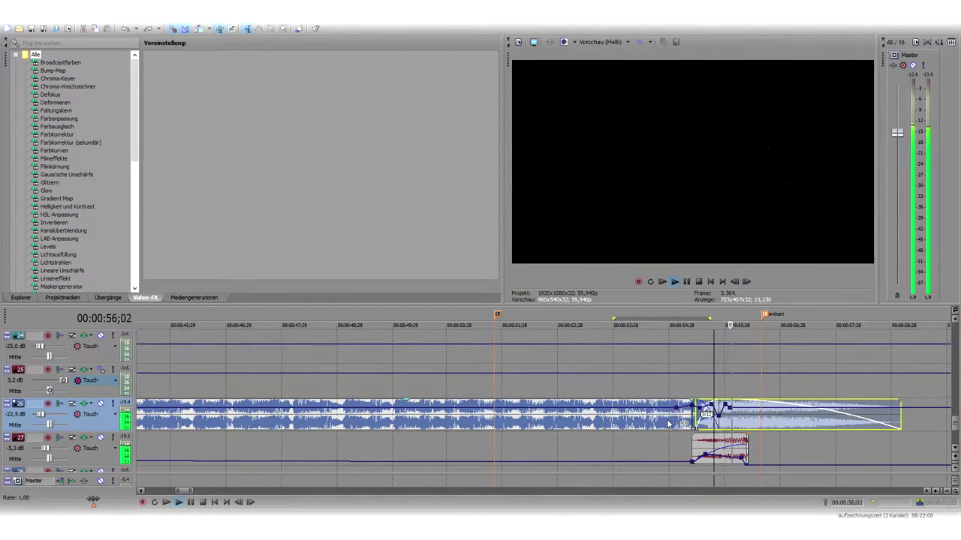
left_click(668, 422)
key("space")
left_click(707, 450)
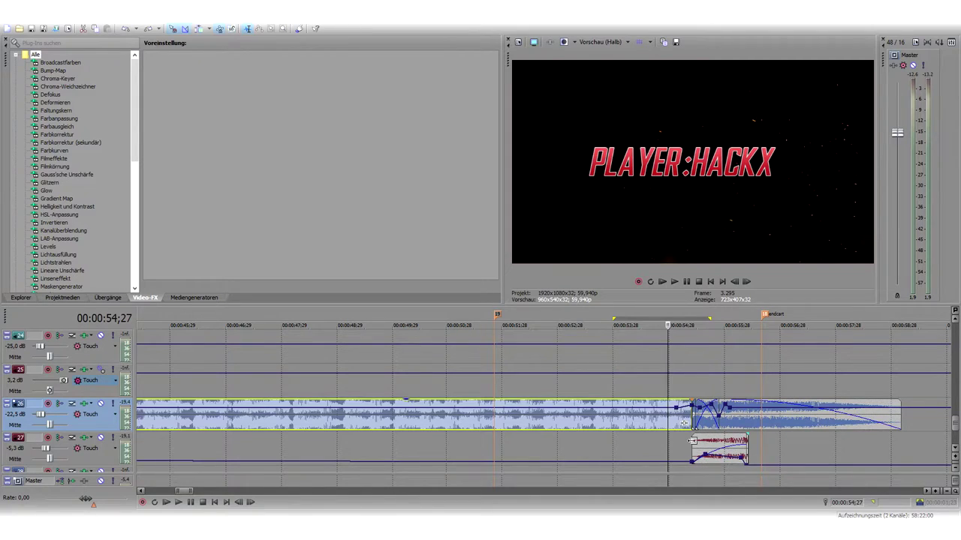
Try moving the music's ending pieces later on track 26 and extending the main music clip to overlap the short piece
scroll(698, 426, "up", 5)
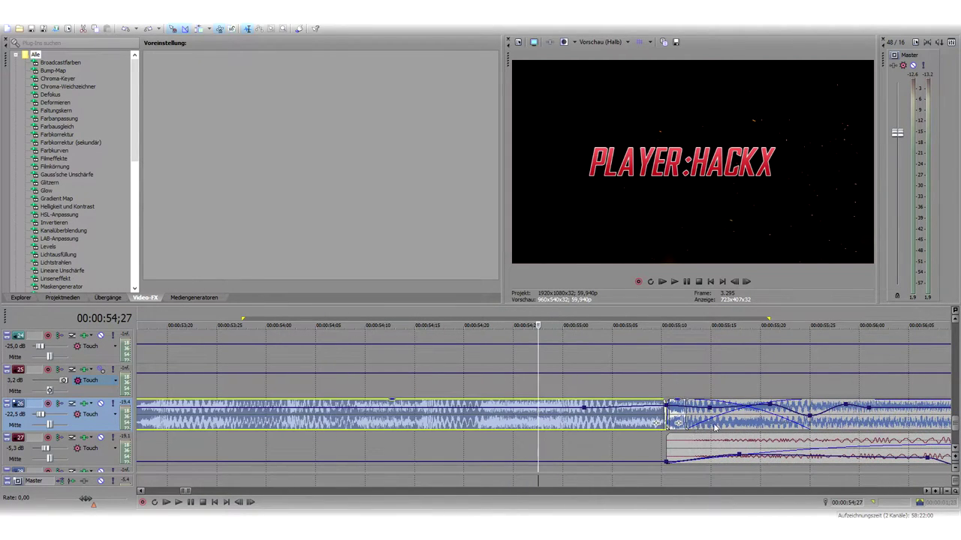
scroll(759, 422, "down", 5)
scroll(760, 424, "up", 5)
left_click_drag(791, 427, 957, 424)
left_click_drag(628, 425, 752, 419)
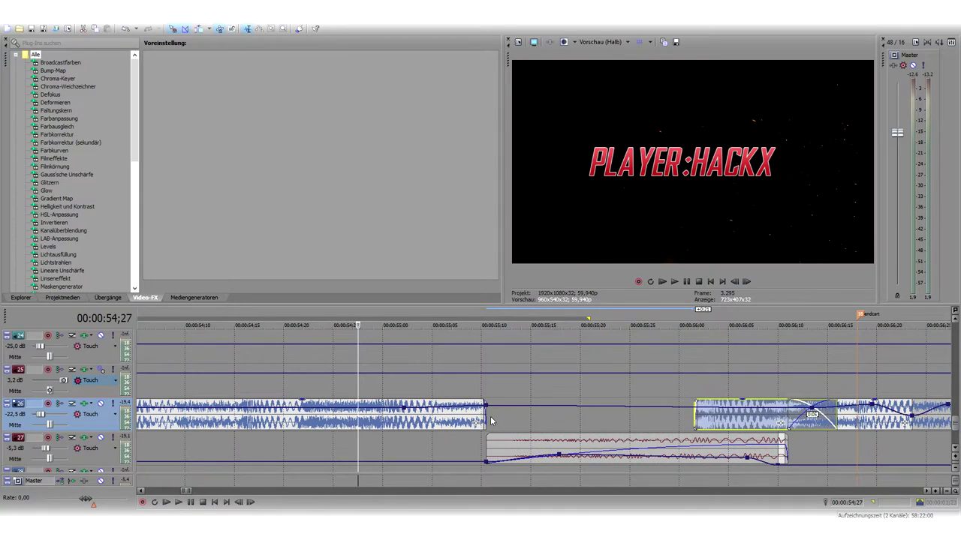
left_click_drag(486, 417, 813, 417)
key("space")
key("space")
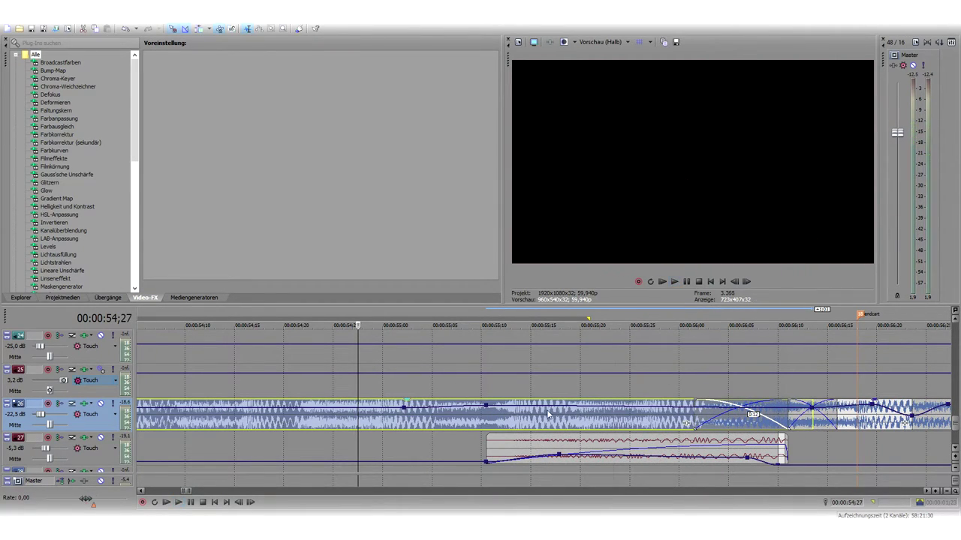
Move the sound effect on track 27 later by 1;02 and listen to the music overlap without it
left_click_drag(546, 452, 870, 441)
key("space")
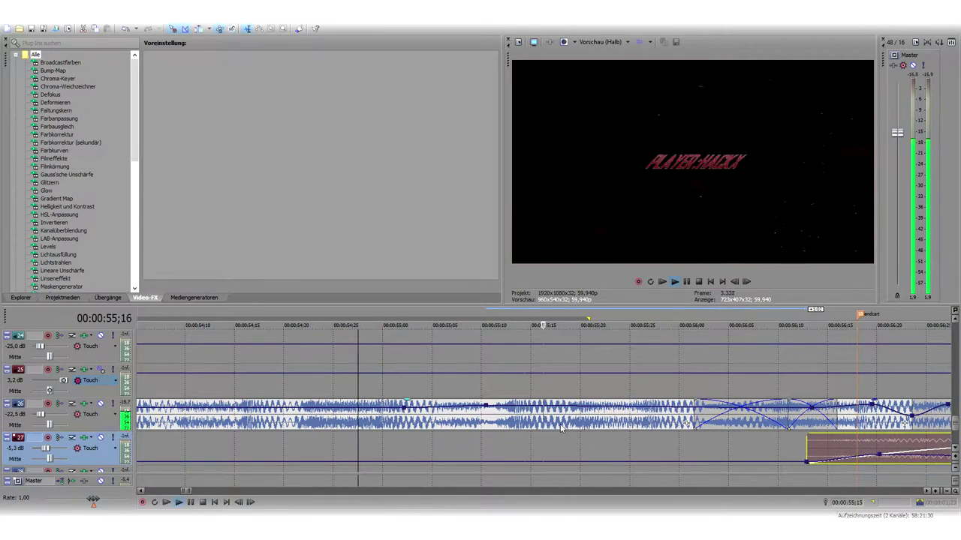
key("space")
key("space")
key("space")
key("space")
key("space")
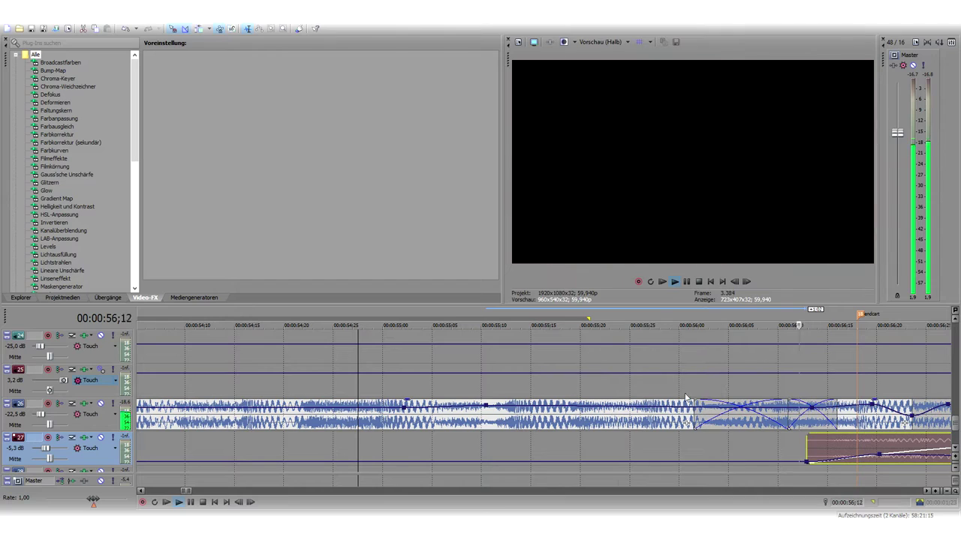
key("space")
Undo the sound effect and music clip changes and bring the music tail back to the original cut
scroll(600, 410, "down", 3)
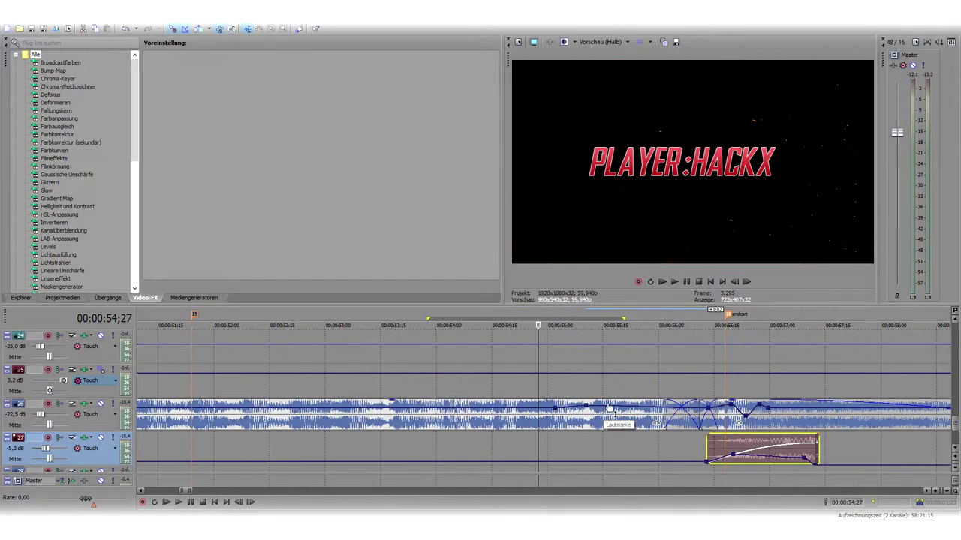
mouse_move(954, 426)
left_mouse_down()
mouse_move(957, 394)
mouse_move(958, 431)
left_mouse_up()
key("ctrl+z")
key("ctrl+z")
key("ctrl+z")
left_click_drag(779, 389, 674, 389)
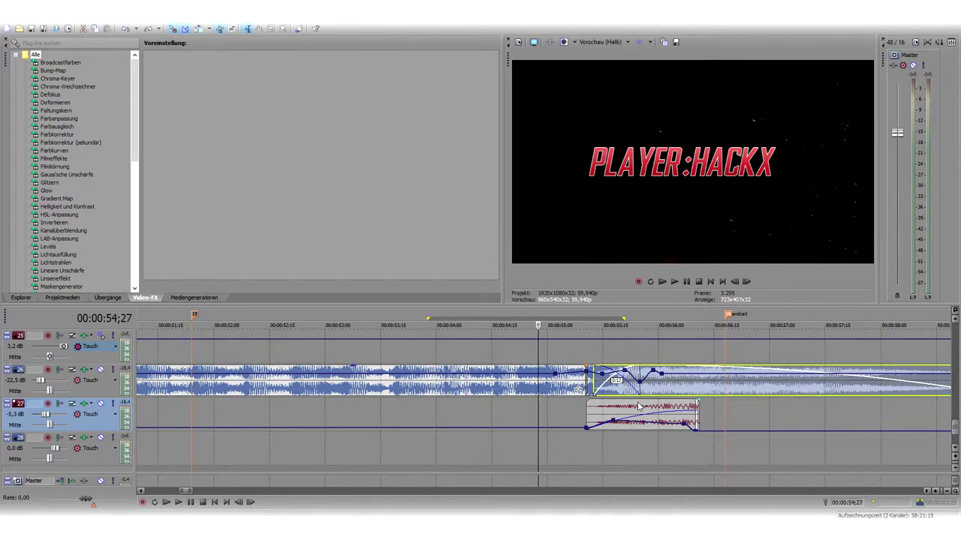
Preview the restored music crossfade with the sound effect beneath it, replaying from 00:00:55;11
key("space")
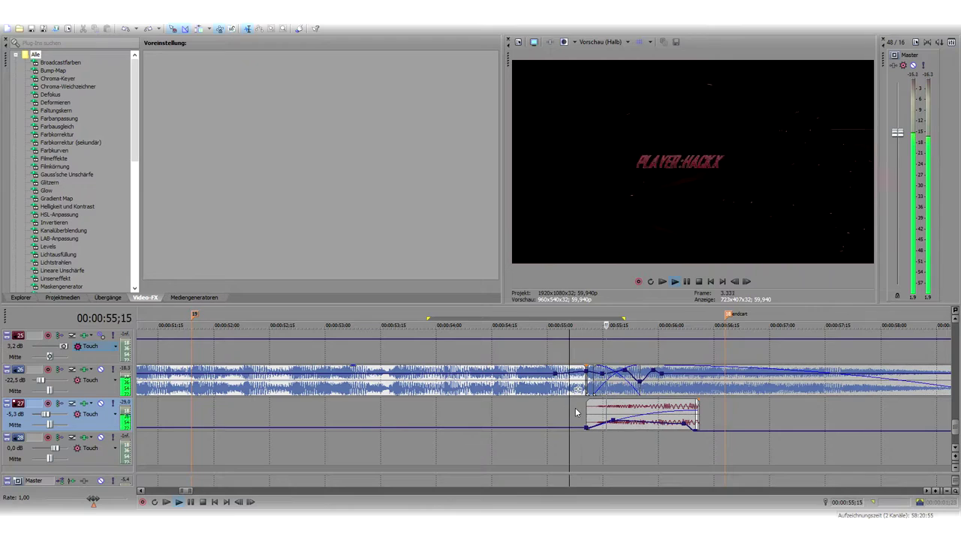
scroll(578, 386, "up", 4)
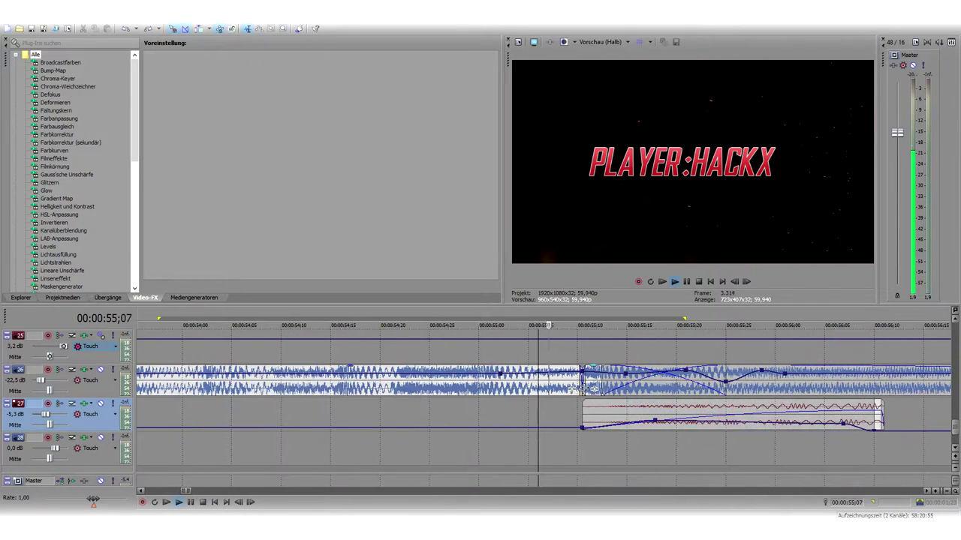
key("space")
key("space")
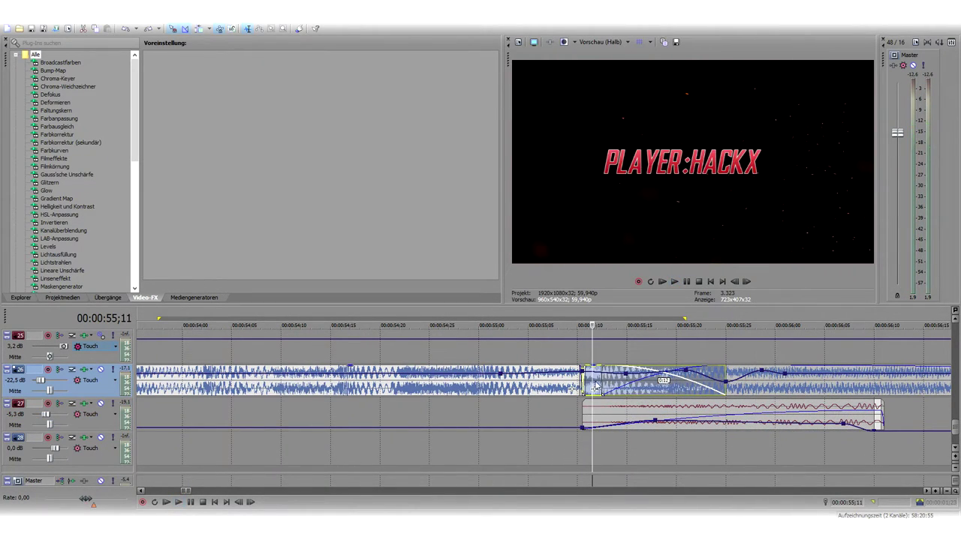
key("space")
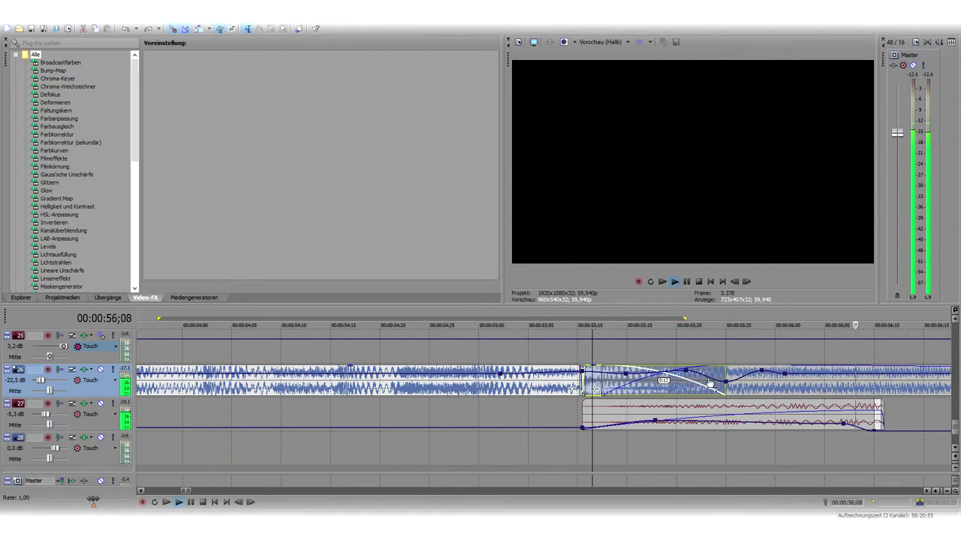
key("space")
Play the music cut from 00:00:55;05, and listen to the late and early parts of the track 27 sound effect
left_click(533, 391)
key("space")
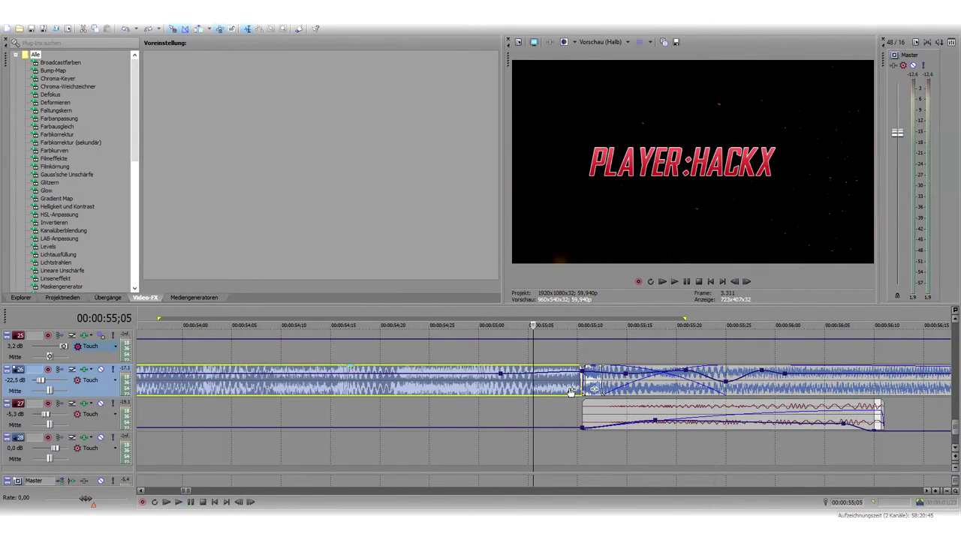
left_click(778, 415)
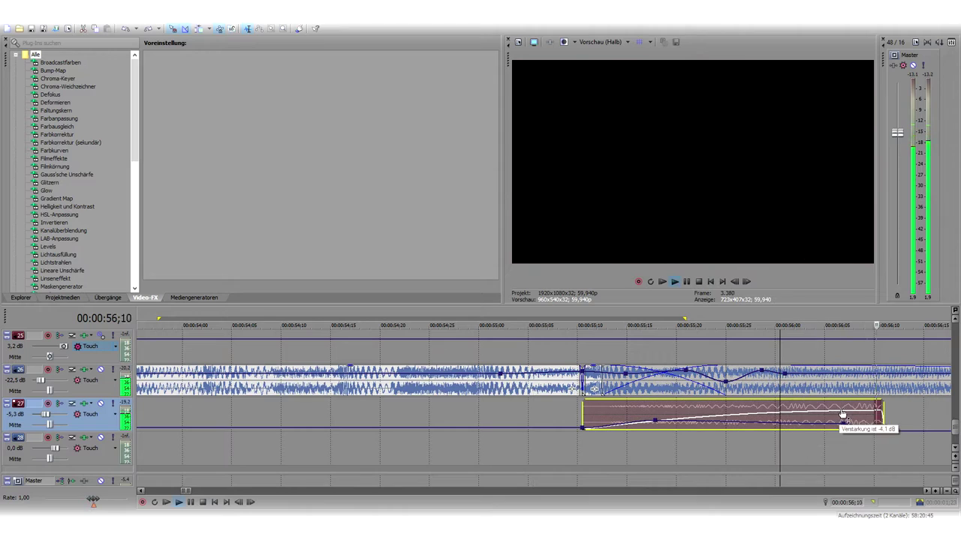
left_click(617, 416)
key("space")
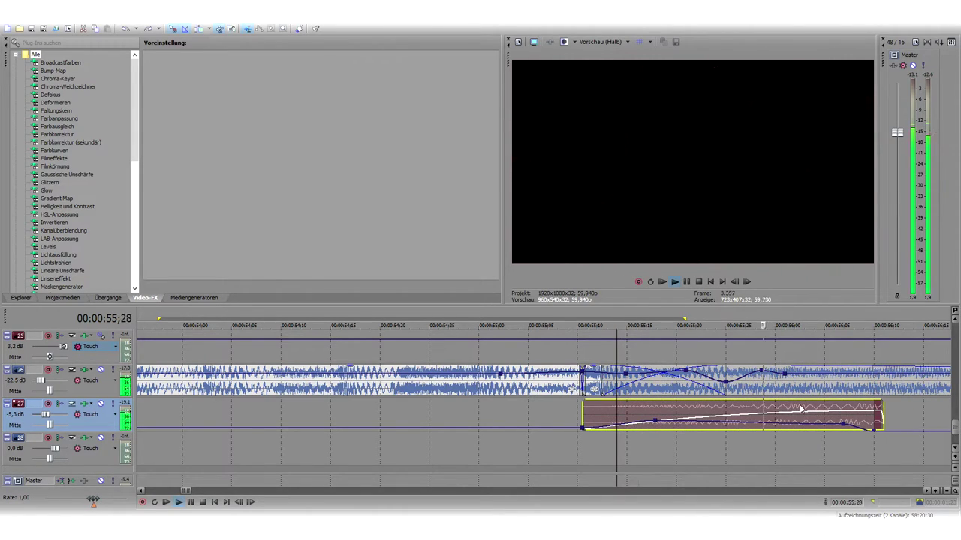
key("space")
Mark the short time range just before the music cut and preview from its start through the endcart marker
scroll(797, 407, "down", 3)
left_click_drag(529, 449, 492, 443)
left_click(492, 444)
key("space")
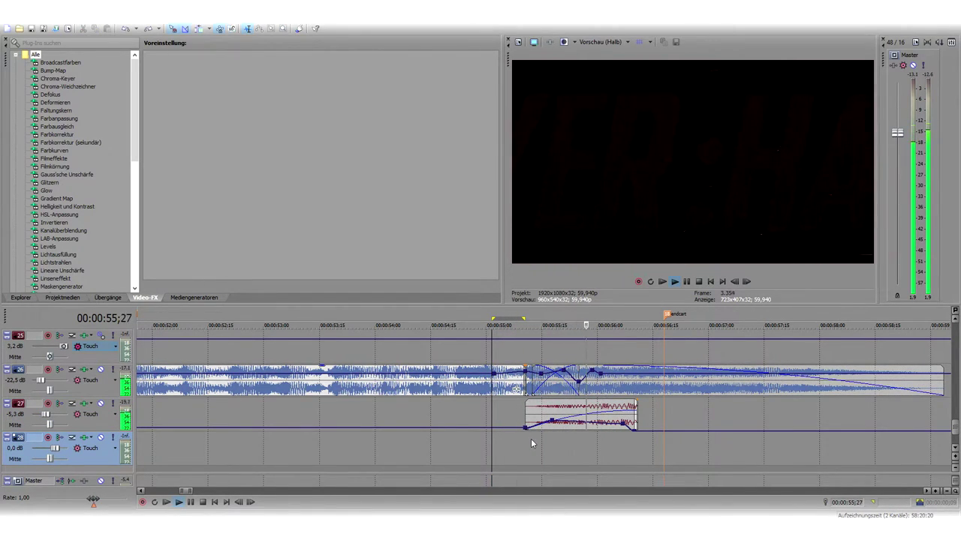
key("space")
key("space")
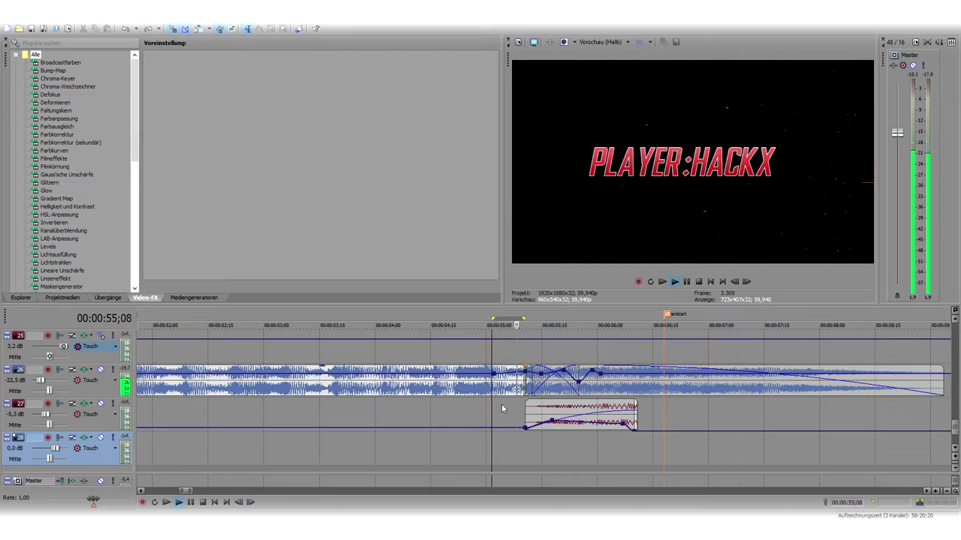
key("space")
key("space")
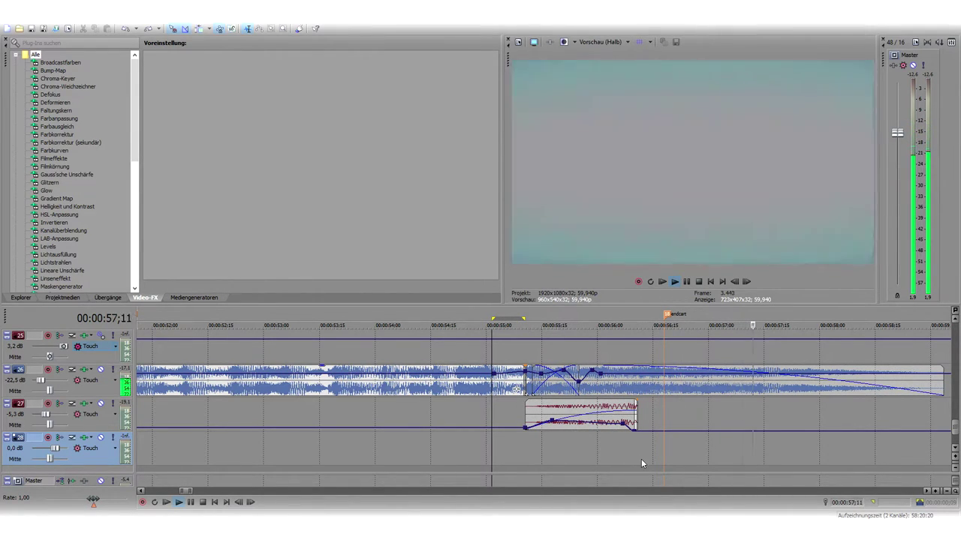
key("space")
Preview the flash clip after the endcart marker on track 16, replaying it from 00:00:57;07
scroll(955, 439, "up", 5)
left_click(800, 389)
key("space")
key("space")
left_click(736, 390)
key("space")
key("space")
key("space")
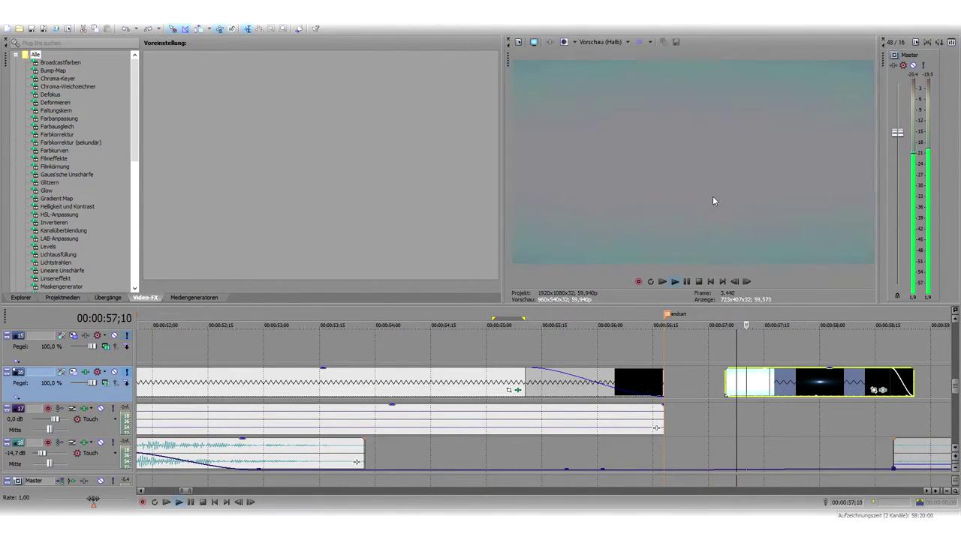
key("space")
key("space")
key("space")
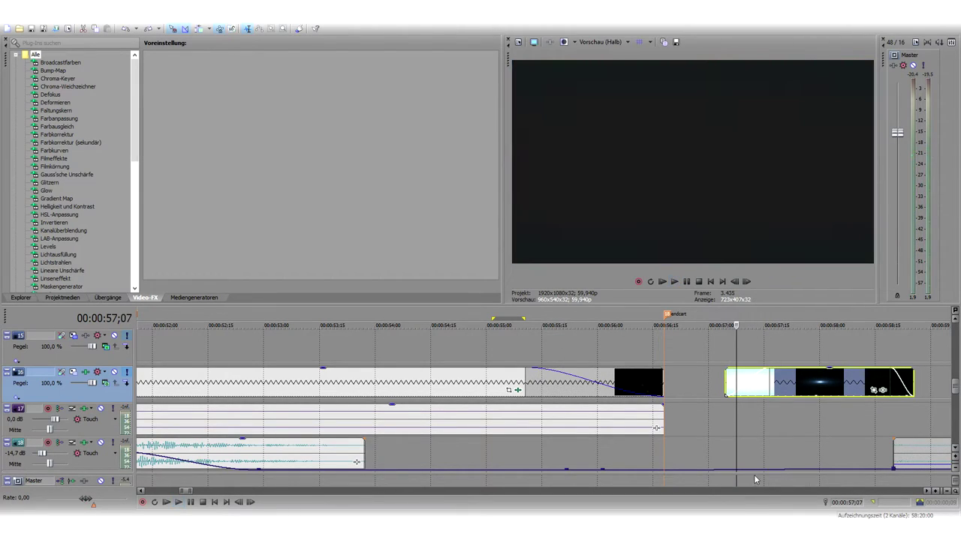
Examine the start of the track 18 sound effect near 00:00:58;21 and the flash clip above it
left_click(897, 451)
scroll(813, 445, "down", 2)
scroll(813, 445, "up", 3)
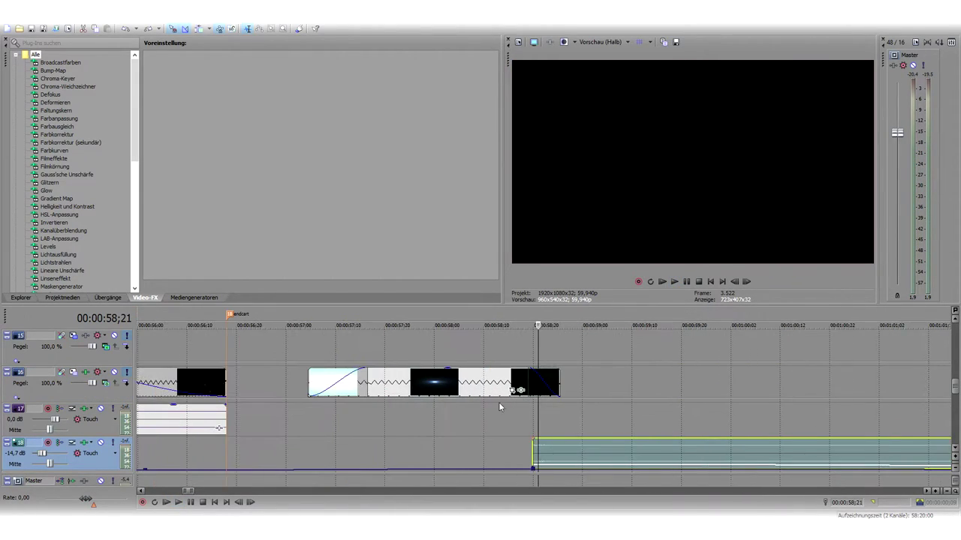
left_click(442, 385)
left_click(424, 408)
Play the music ending again on track 26 and examine its crossfade up to 00:00:55;11
left_click_drag(954, 386, 955, 424)
left_click_drag(188, 491, 190, 490)
scroll(443, 419, "down", 4)
left_click(428, 387)
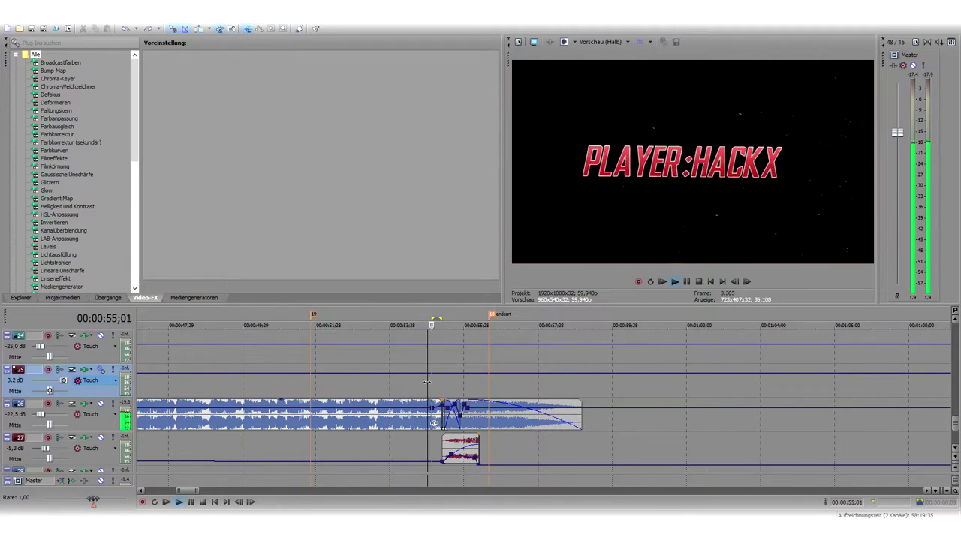
scroll(508, 415, "up", 3)
scroll(537, 423, "up", 2)
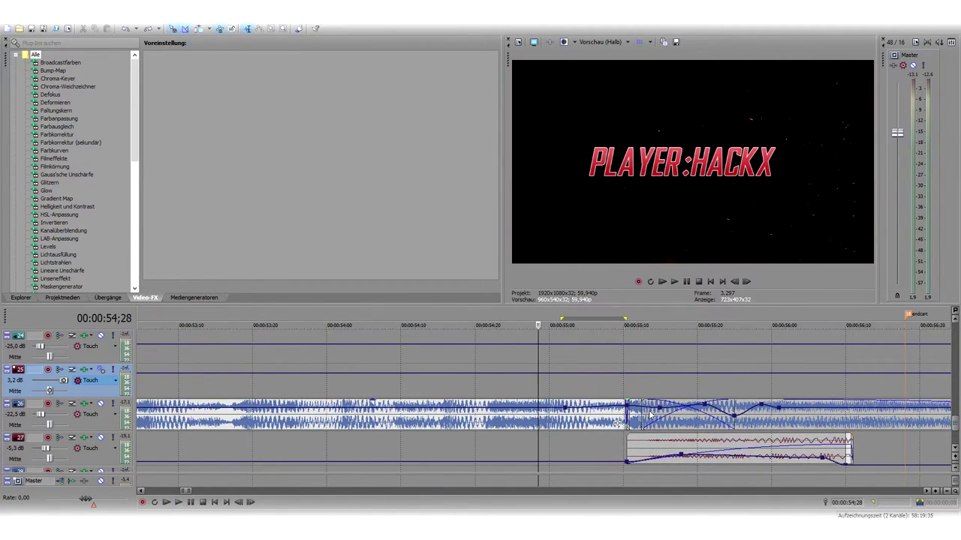
left_click(678, 418)
left_click(642, 418)
left_click(634, 418)
Preview the PLAYER:HACKX title from 00:00:55;08 and place the playhead on its track 12 copy at 00:00:55;19
left_click_drag(956, 426, 956, 370)
key("space")
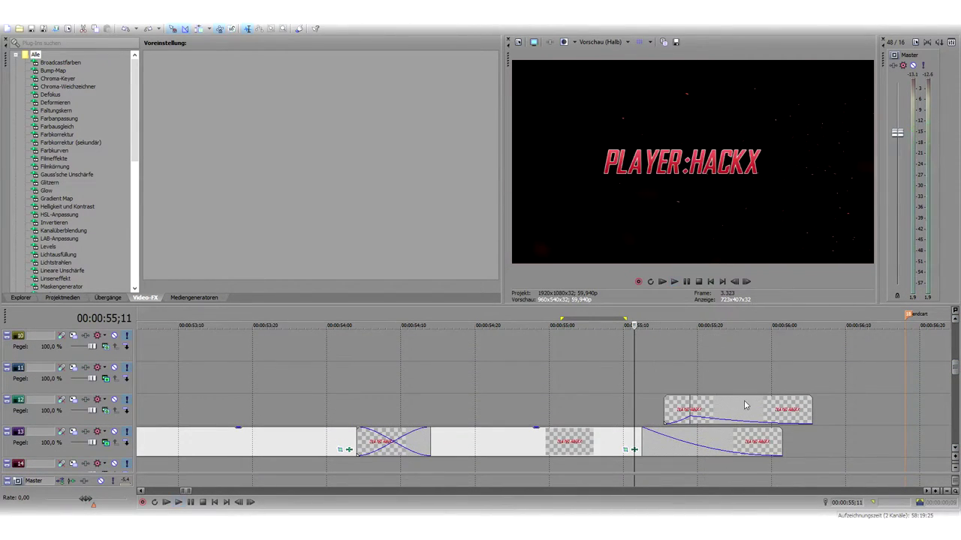
left_click(612, 415)
key("space")
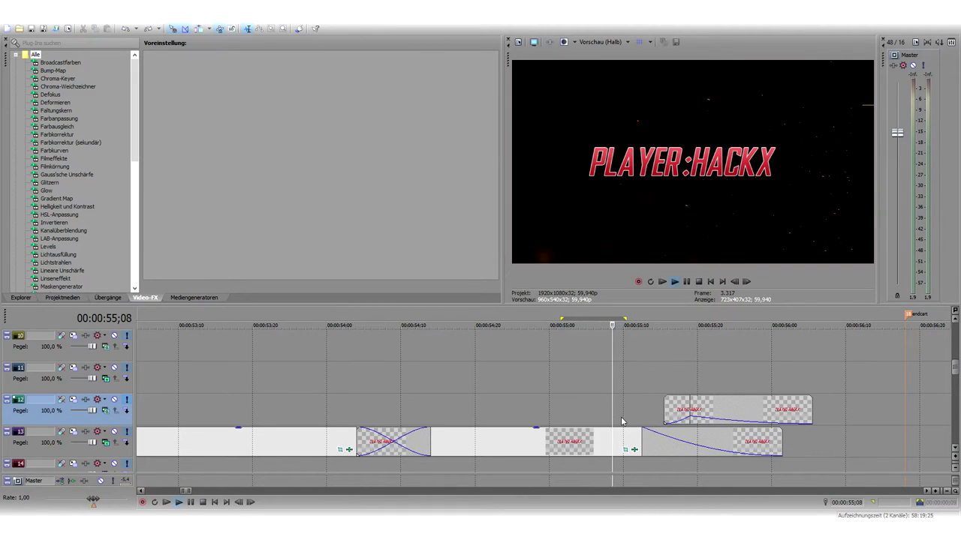
left_click(669, 419)
left_click(679, 413)
left_click(691, 407)
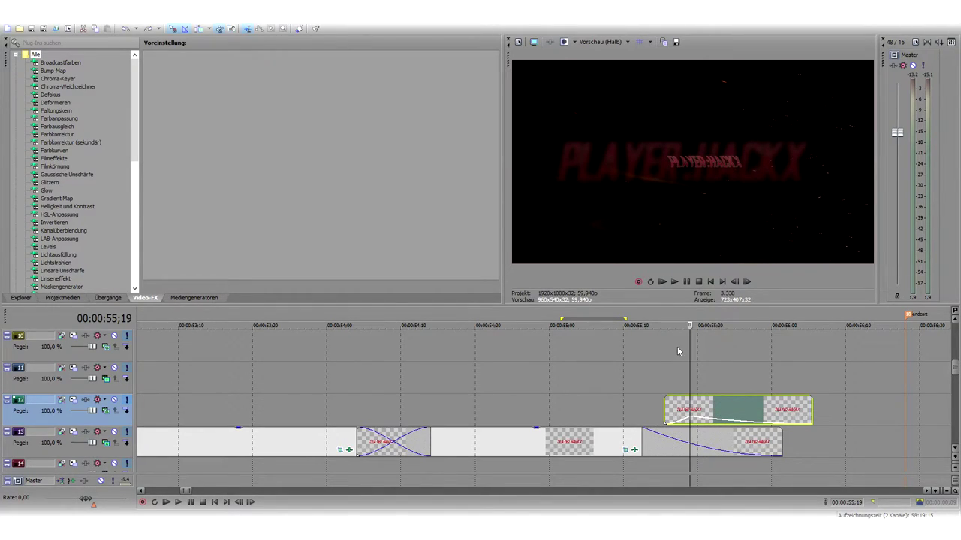
Go back and forth frame by frame through the overlapping PLAYER:HACKX titles to 00:00:55;28 to examine the fade-out
key("Right")
key("Right")
key("Right")
key("Right")
key("Right")
key("Right")
key("Right")
key("Left")
key("Left")
key("Left")
key("Left")
key("Left")
key("Left")
key("Left")
key("Left")
key("Right")
key("Right")
key("Right")
key("Right")
key("Right")
key("Right")
key("Right")
key("Right")
key("Right")
key("Right")
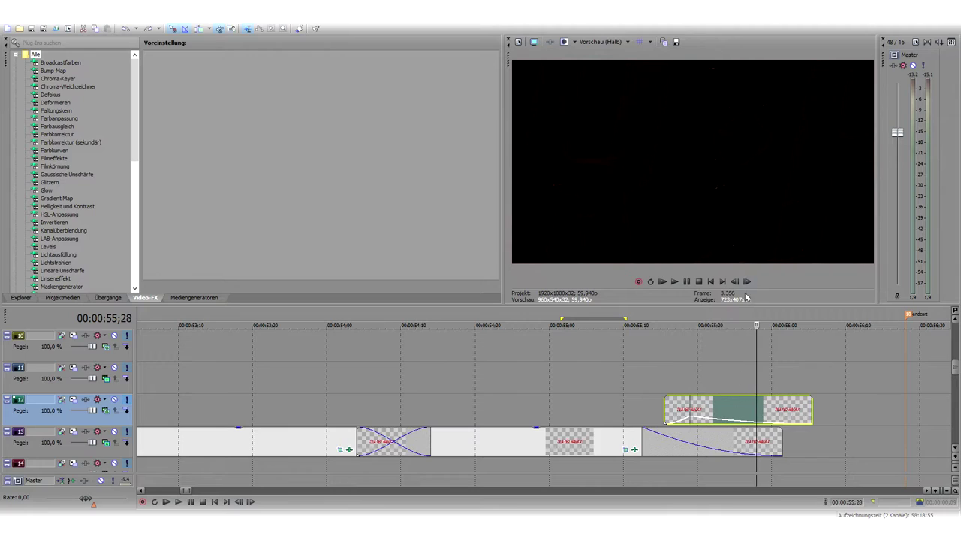
Preview the ending past the titles and listen to the track 18 sound effect that starts near 00:00:58;21
key("space")
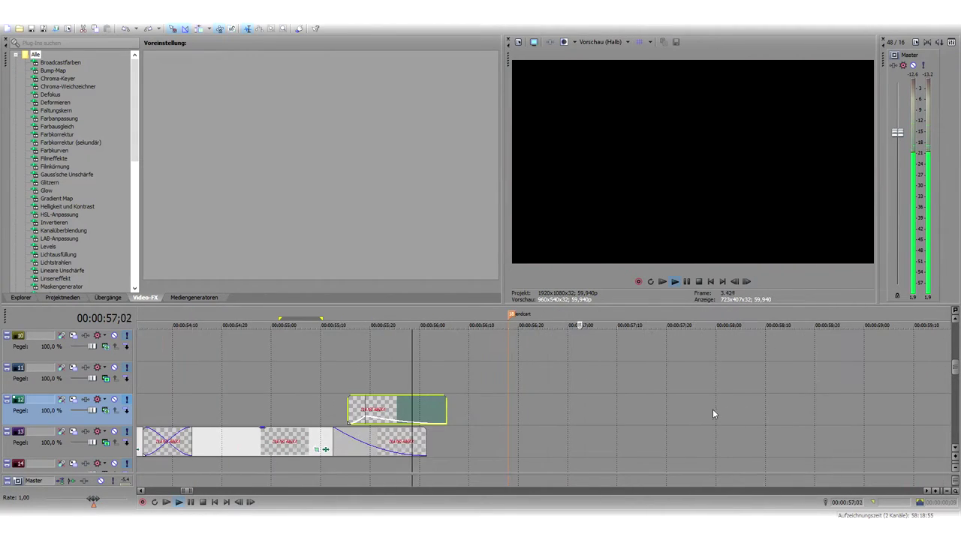
left_click_drag(957, 373, 958, 394)
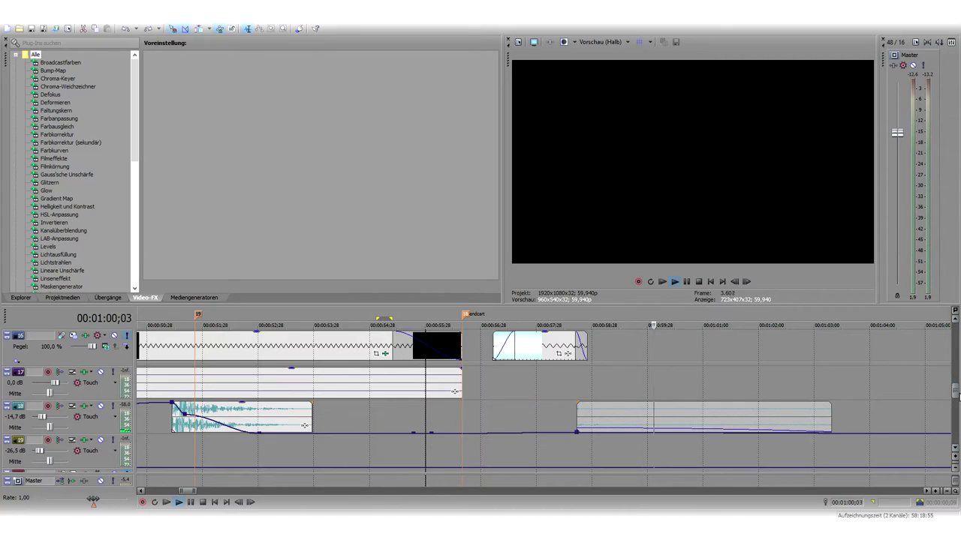
left_click(588, 415)
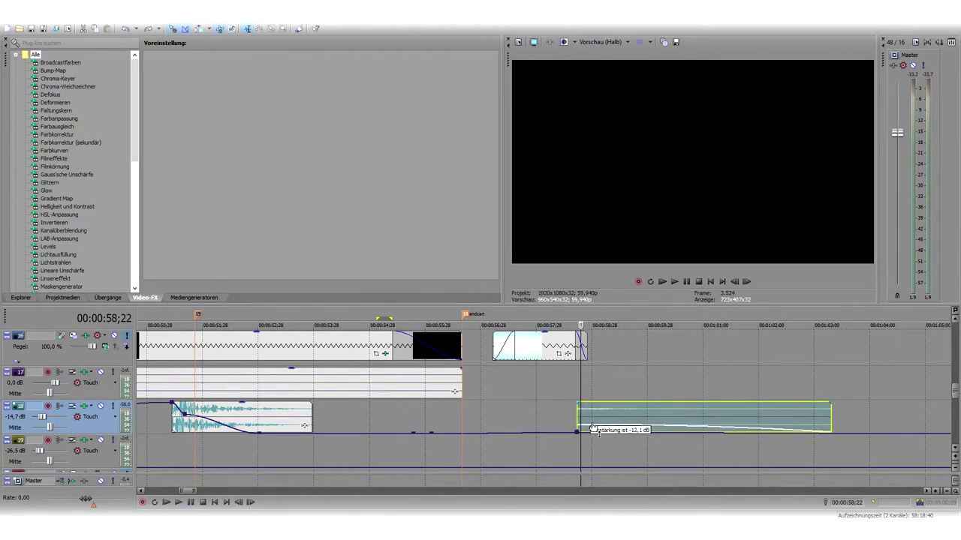
key("space")
key("space")
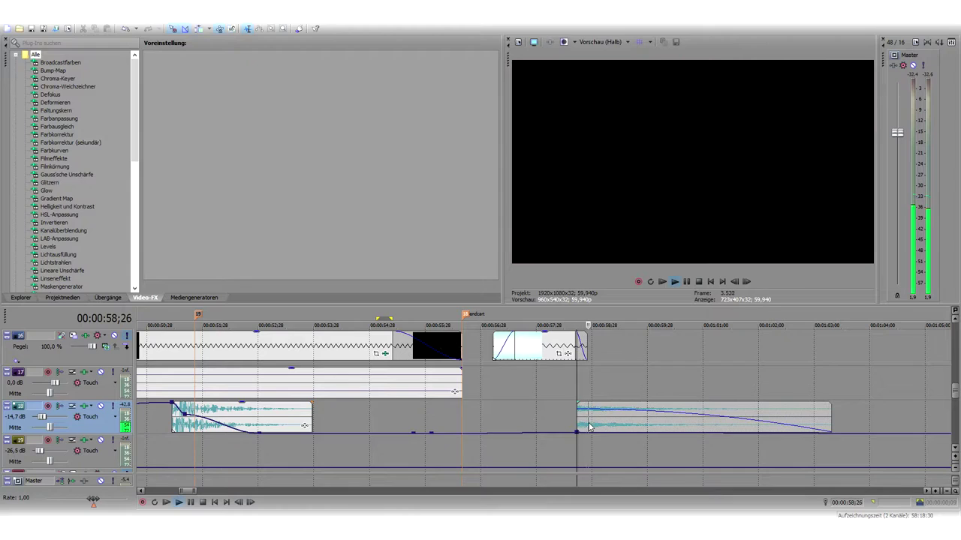
Try a louder gain on the track 18 sound effect after the flash clip, listen, and lower the gain again
left_click_drag(591, 415, 589, 407)
key("space")
key("space")
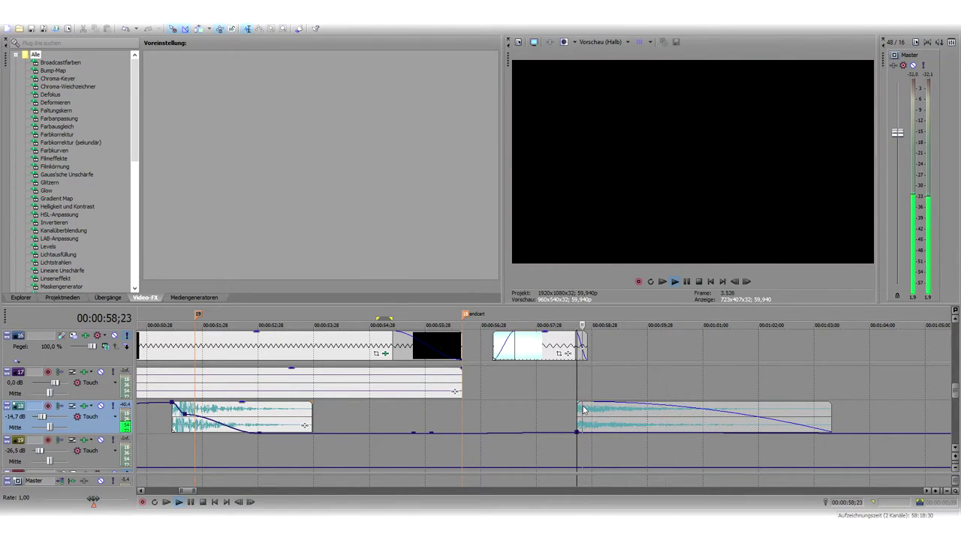
key("space")
mouse_move(614, 406)
left_mouse_down()
mouse_move(613, 437)
mouse_move(631, 386)
mouse_move(614, 426)
left_mouse_up()
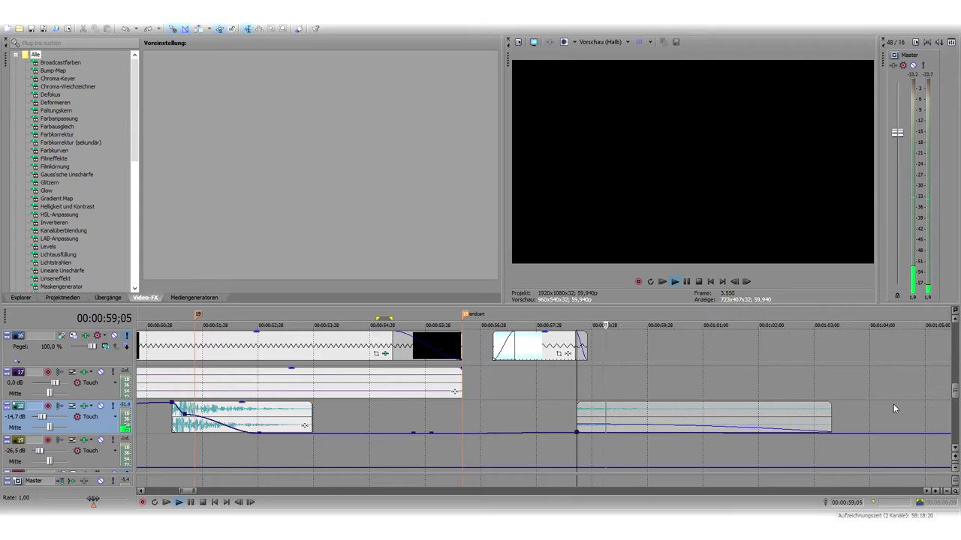
Stop the ending preview and place the playhead in the track 16 gameplay clip at 00:00:34;12
scroll(777, 409, "down", 2)
scroll(589, 432, "down", 3)
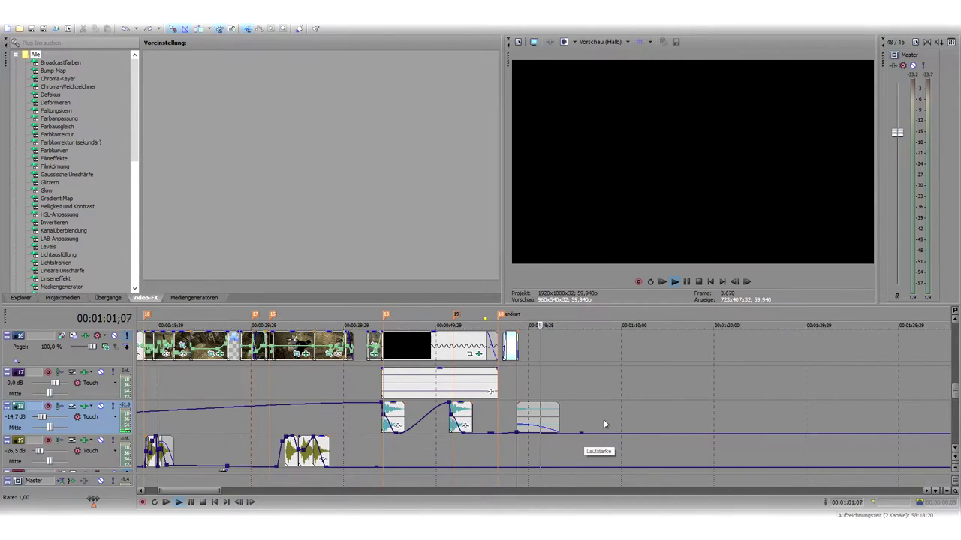
scroll(405, 443, "down", 6)
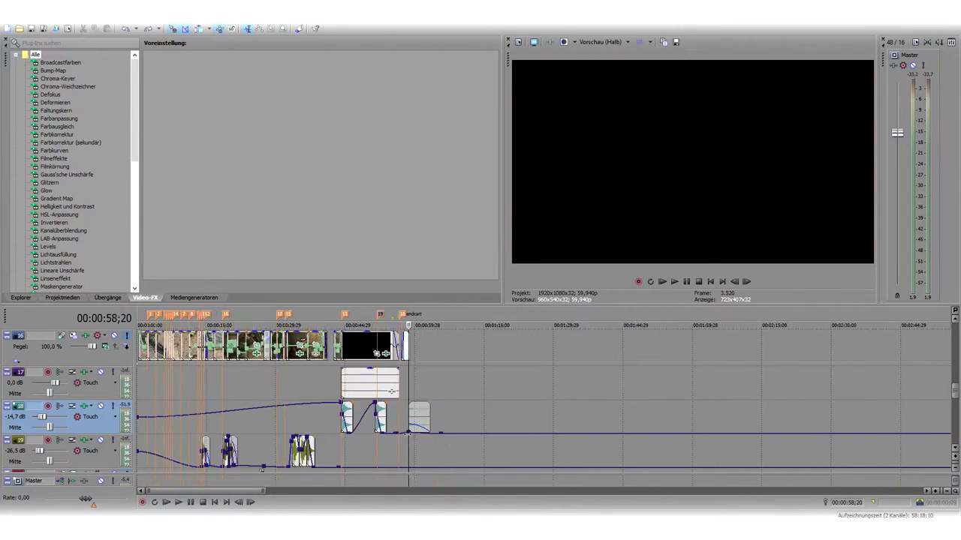
scroll(170, 381, "up", 4)
scroll(171, 380, "up", 3)
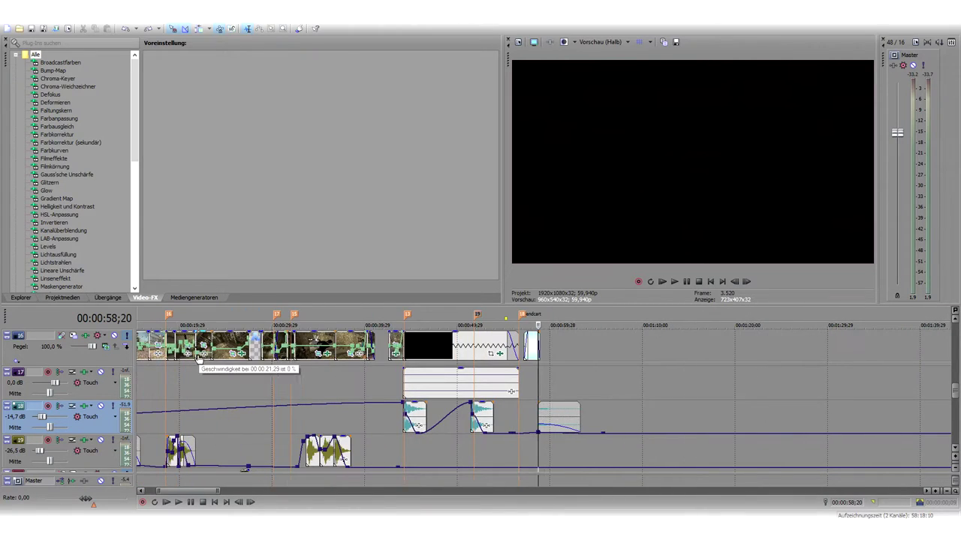
left_click(200, 343)
scroll(229, 415, "down", 1)
scroll(231, 419, "up", 1)
scroll(234, 423, "down", 1)
scroll(431, 391, "up", 3)
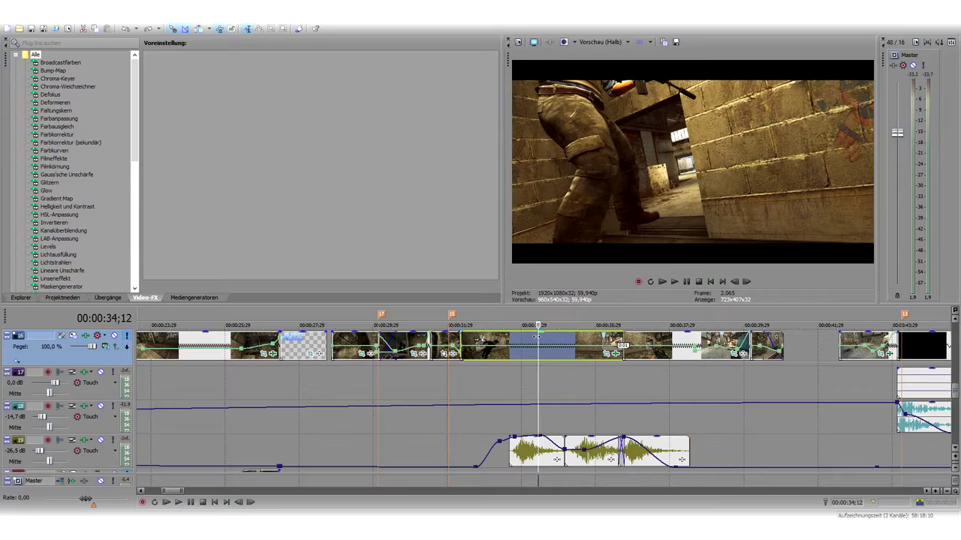
Check the resampling and playback rate settings in the properties of the track 16 clip around 00:00:33;19
right_click(552, 344)
left_click(526, 346)
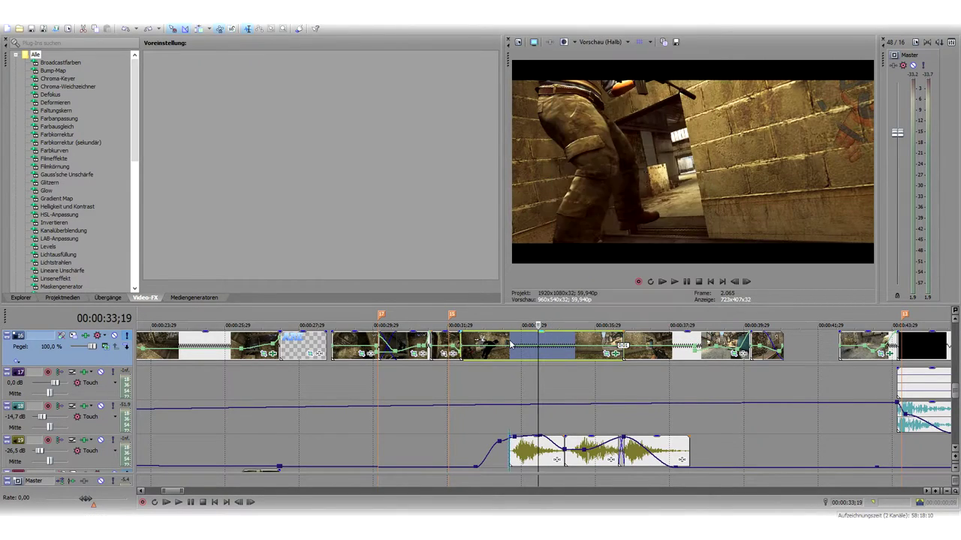
left_click(525, 346)
left_click(556, 342)
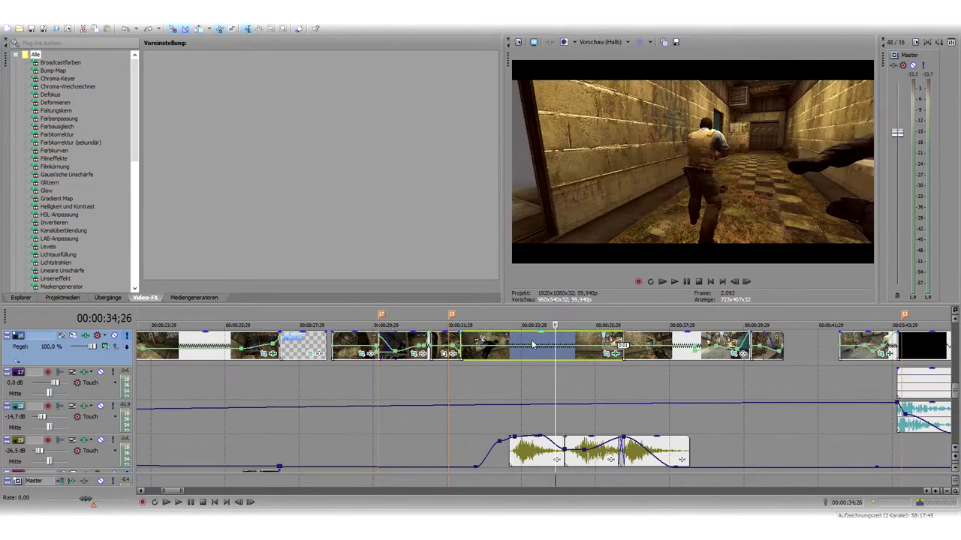
left_click(523, 344)
right_click(526, 339)
right_click(513, 342)
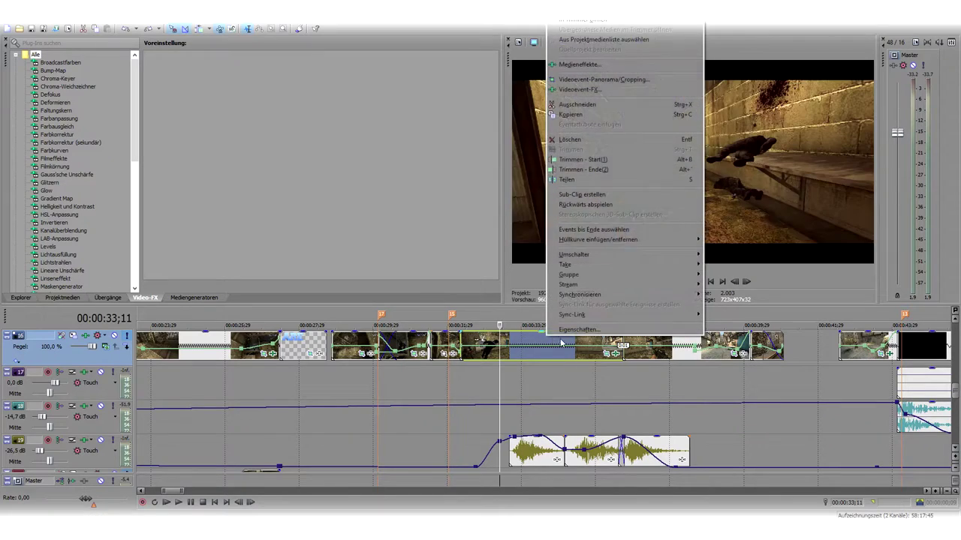
left_click(534, 335)
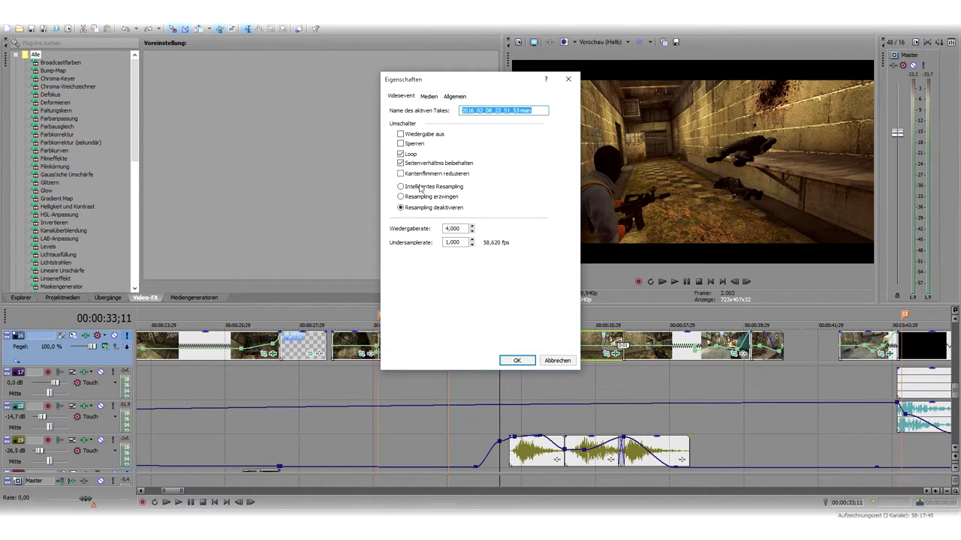
left_click(518, 361)
Go back to the opening of the montage and check the resampling settings in the second track 16 clip's properties
scroll(226, 379, "down", 5)
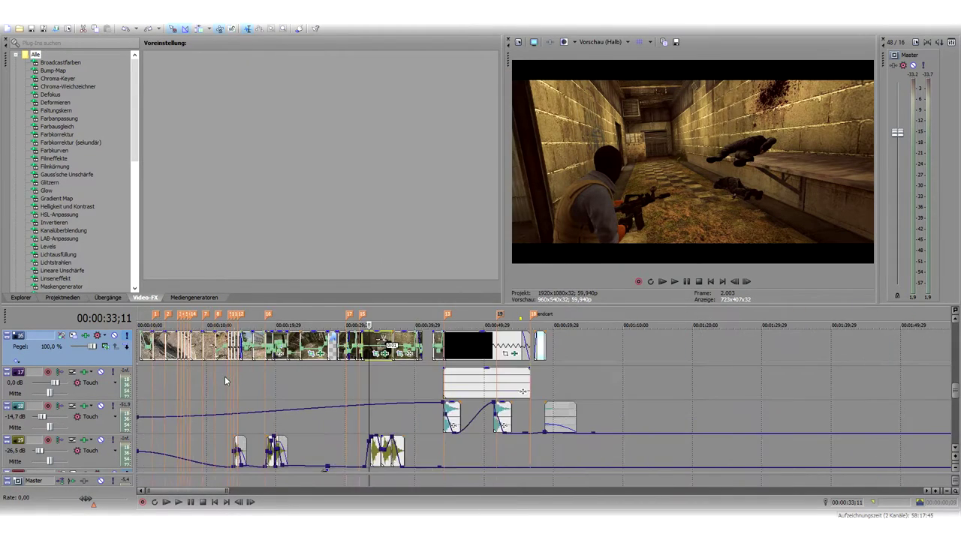
scroll(189, 383, "up", 1)
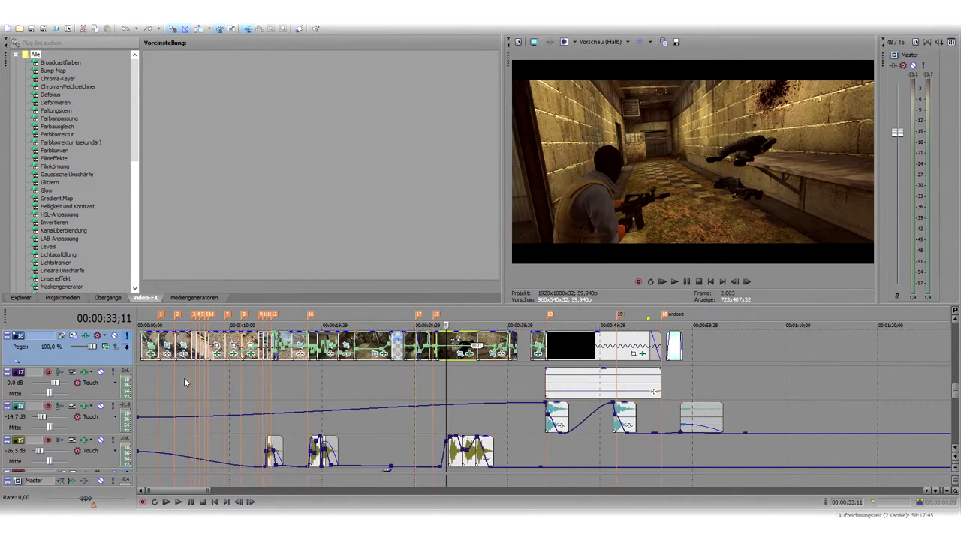
left_click(292, 352)
scroll(402, 361, "up", 2)
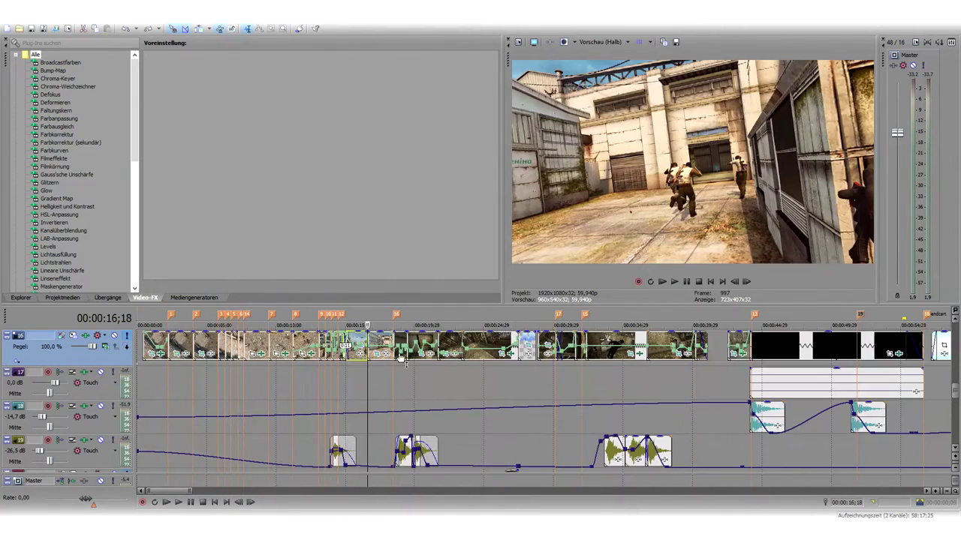
scroll(532, 402, "down", 2)
scroll(532, 401, "up", 2)
right_click(173, 350)
left_click(218, 337)
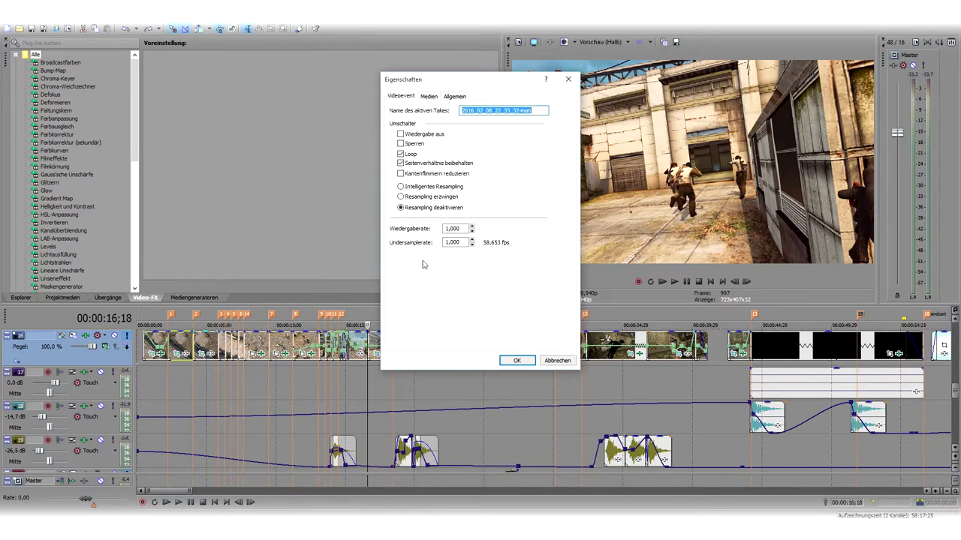
left_click(557, 361)
right_click(210, 351)
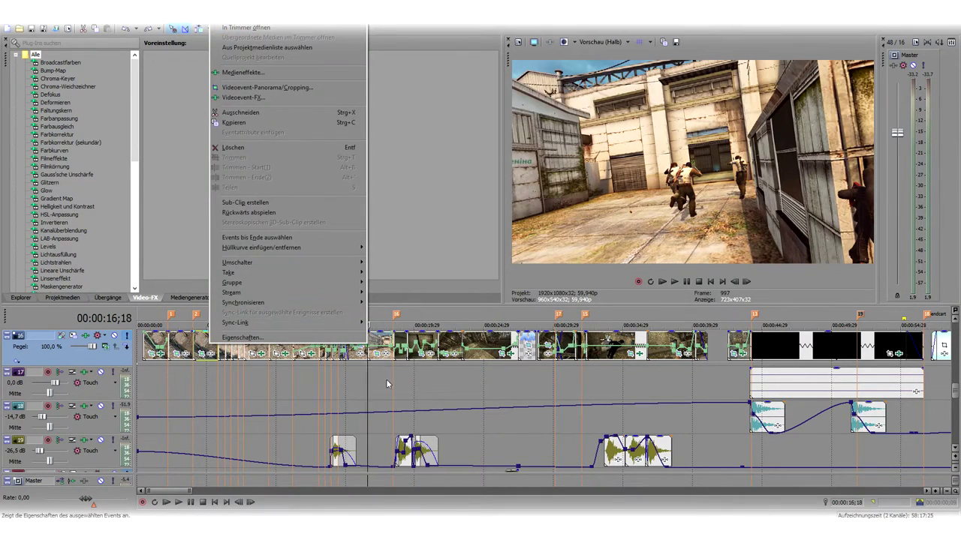
left_click(304, 379)
Select all gameplay clips on track 16 up to the title and look at their shared resampling switches without changing them
left_click(146, 346)
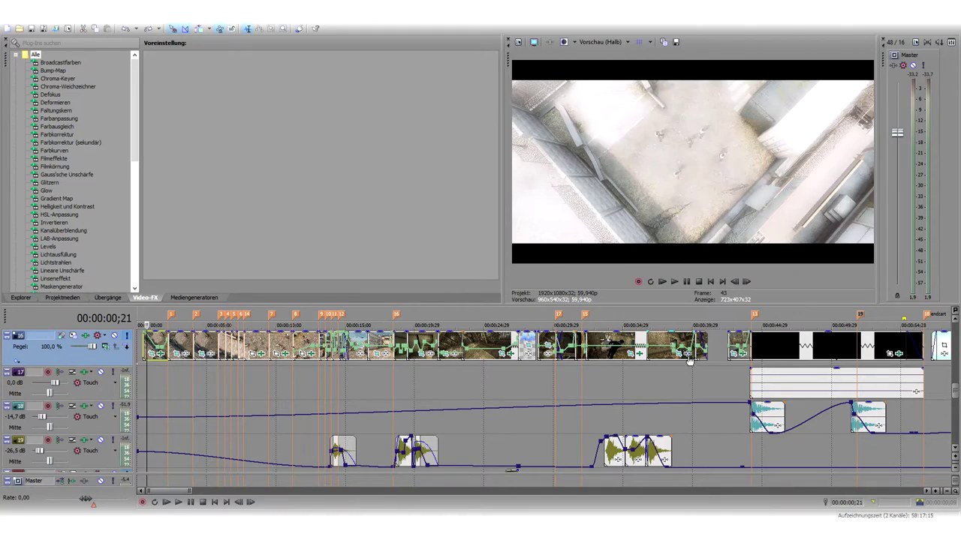
scroll(730, 358, "right", 3)
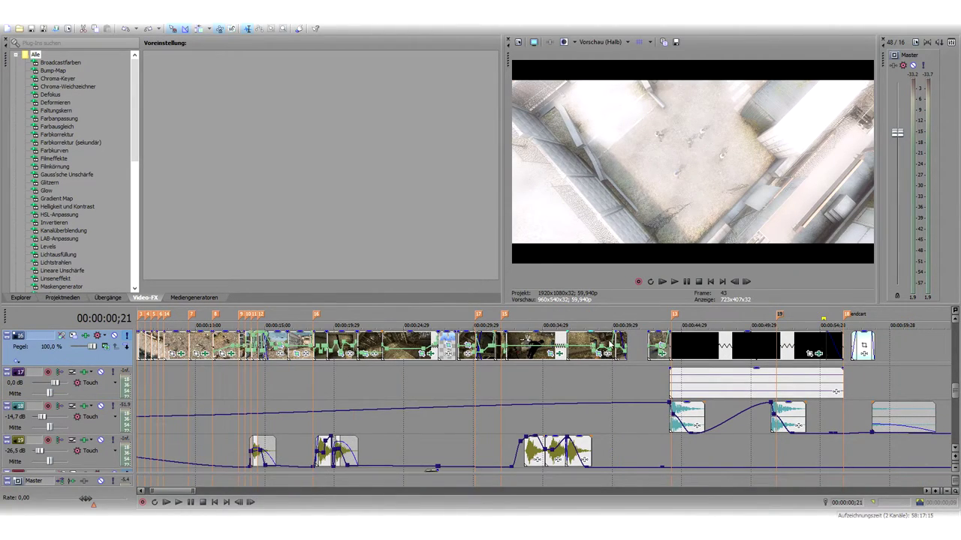
left_click(658, 340, "shift")
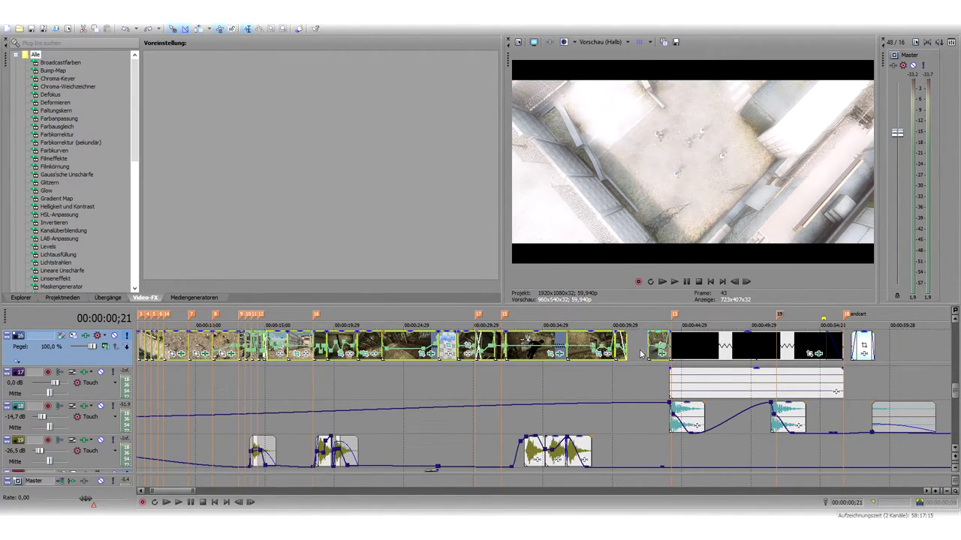
right_click(515, 346)
mouse_move(660, 264)
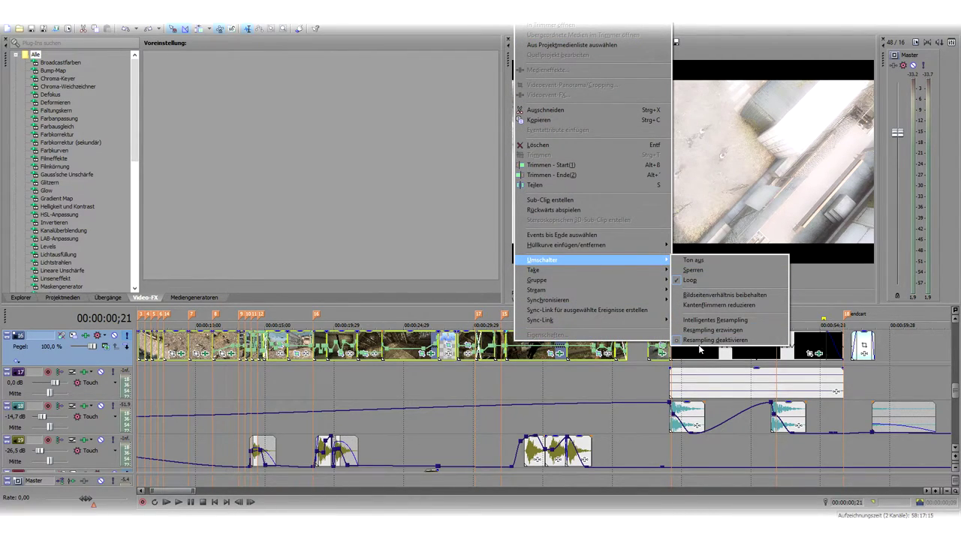
left_click(511, 382)
Preview the beginning of the track 26 music to listen to its opening volume curve
scroll(302, 392, "down", 3)
scroll(304, 386, "up", 4)
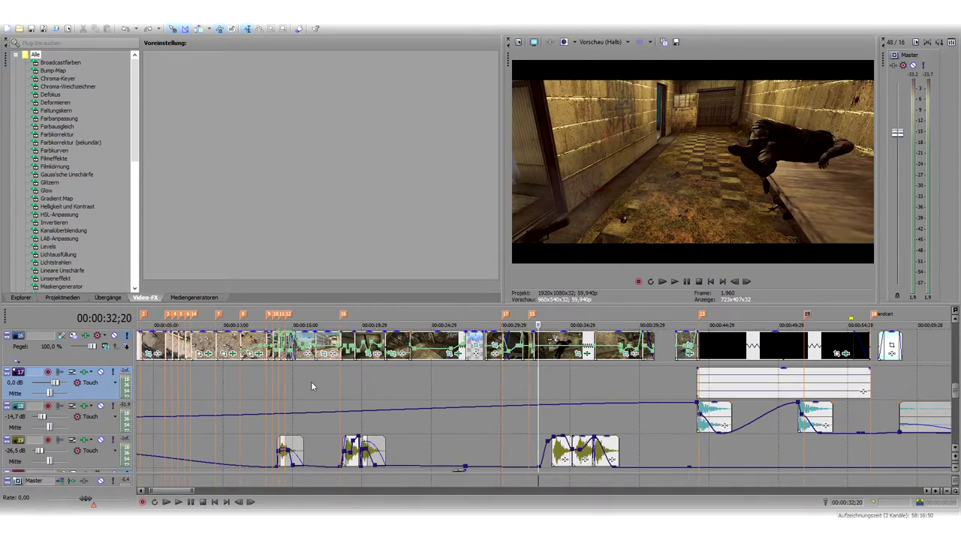
scroll(315, 383, "down", 1)
left_click_drag(954, 390, 957, 425)
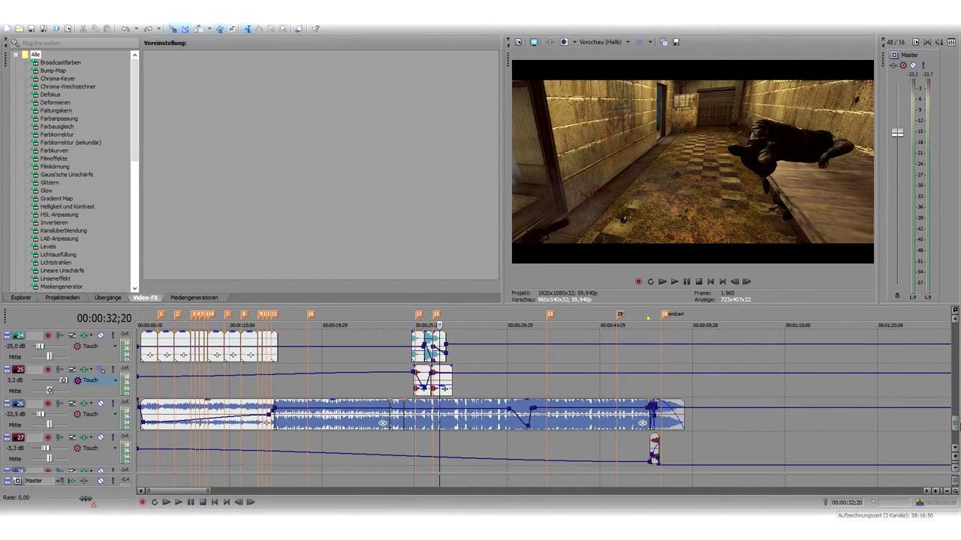
left_click(140, 417)
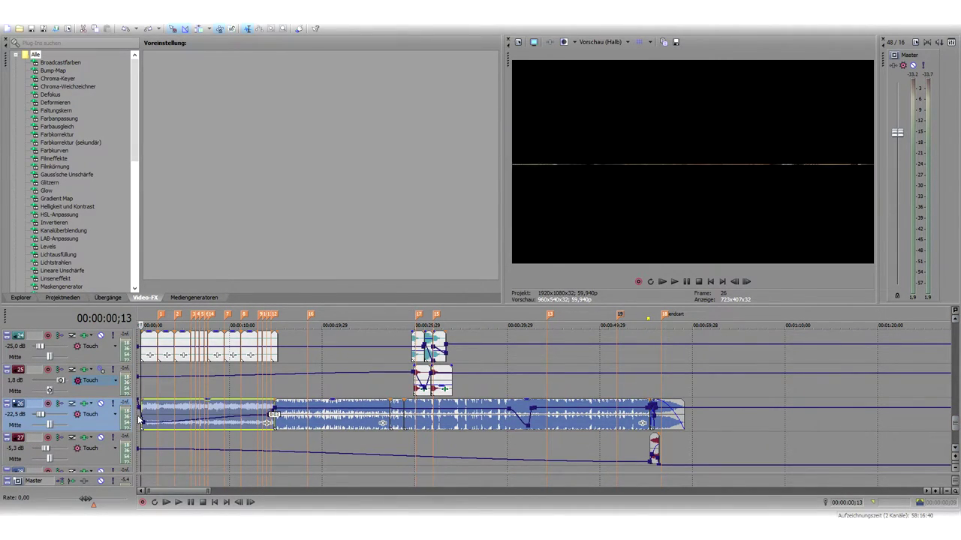
left_click(139, 359)
key("space")
scroll(139, 379, "up", 5)
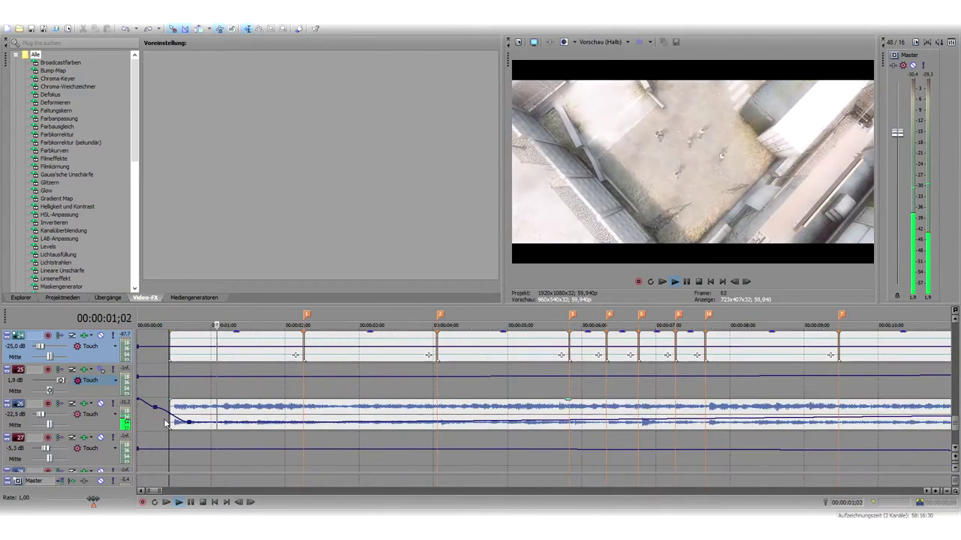
key("space")
left_click(158, 424)
key("space")
key("space")
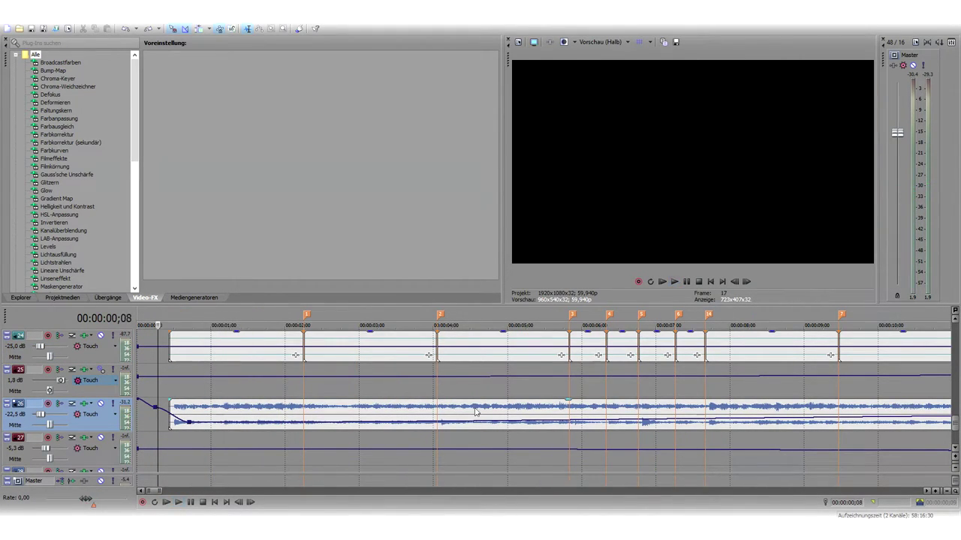
Try an adjustment on the lower audio tracks near 00:00:33 and undo it
scroll(574, 407, "down", 5)
scroll(574, 406, "down", 3)
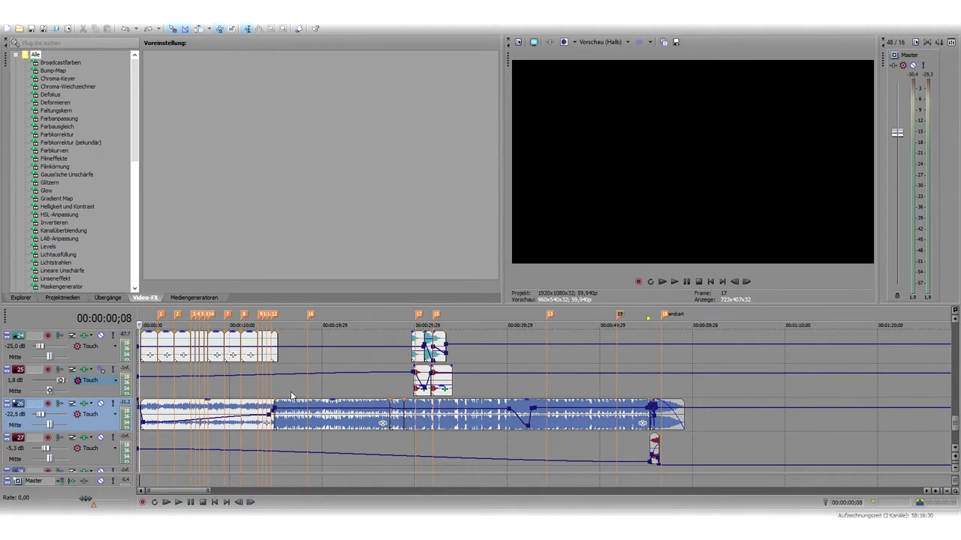
mouse_move(956, 422)
left_mouse_down()
mouse_move(956, 396)
mouse_move(957, 428)
left_mouse_up()
left_click_drag(447, 421, 513, 415)
key("ctrl+z")
left_click(492, 419)
Mark the timeline range from the early numbered markers to the endcart marker, above the upper video tracks
left_click_drag(956, 430, 956, 362)
left_click(225, 353)
left_click_drag(198, 354, 661, 363)
left_click(660, 363)
left_click(623, 388)
left_click(531, 382)
left_click(543, 383)
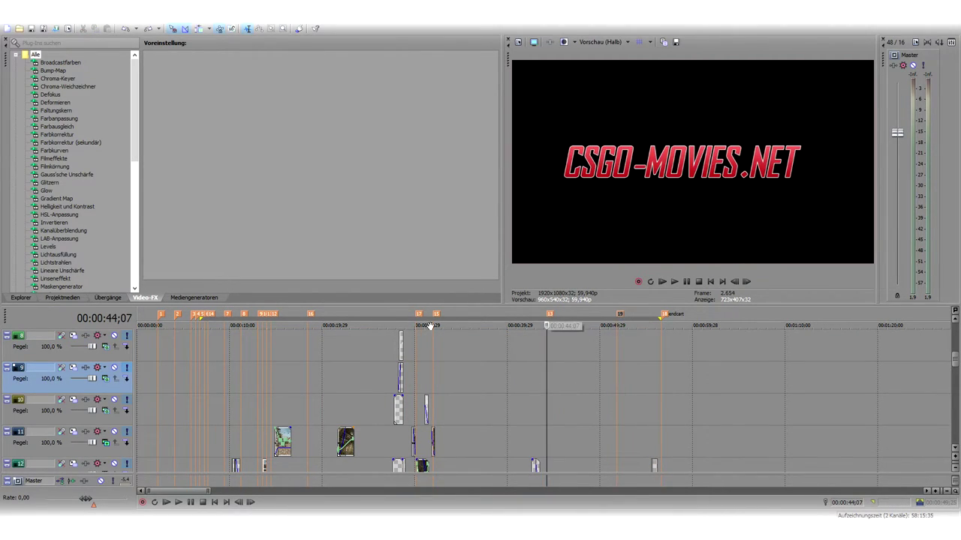
Jump between markers 19 and 13 and rename marker 13 at 00:00:44;07 as kgs
left_click(618, 321)
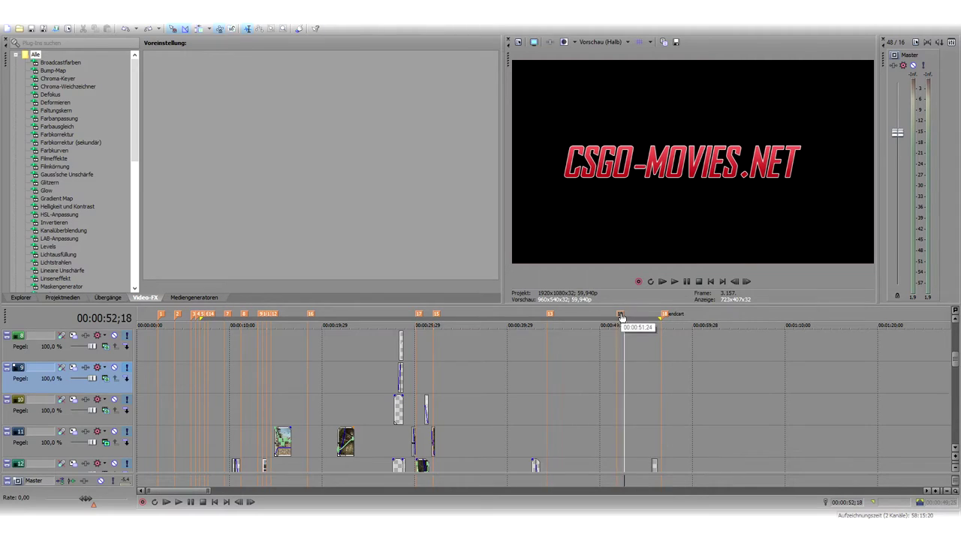
left_click(550, 315)
right_click(549, 314)
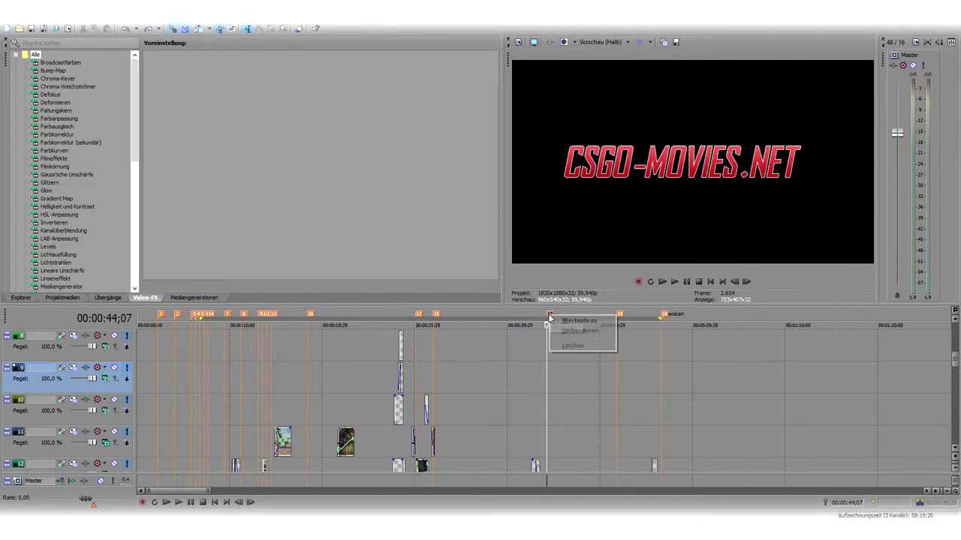
left_click(565, 331)
type("sgs")
key("Return")
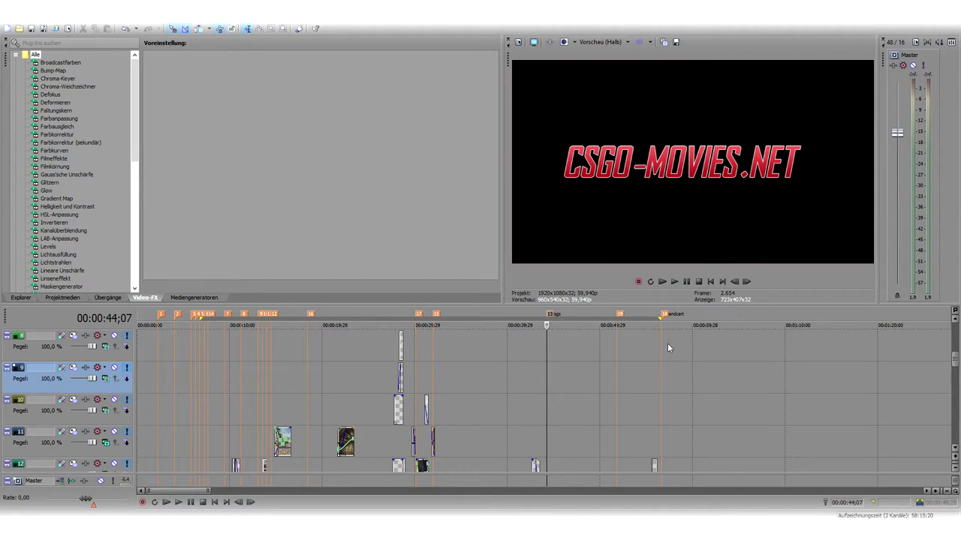
Jump to the endcart marker and preview the PLAYER:HACKX title section just before it
left_click(662, 314)
left_click_drag(955, 358, 956, 385)
key("space")
key("space")
left_click(651, 381)
key("space")
scroll(709, 404, "up", 5)
key("space")
left_click_drag(956, 386, 957, 391)
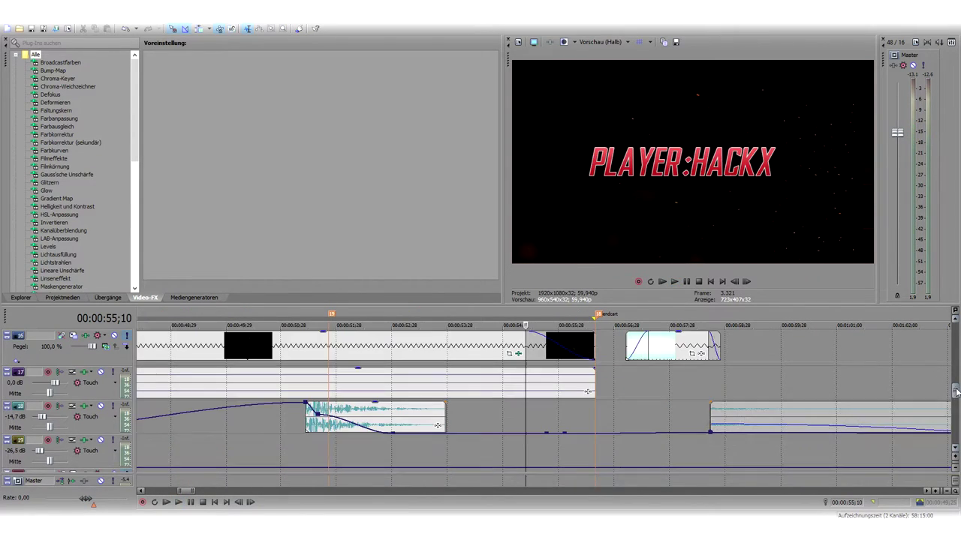
Show the whole timeline and preview the end card clip at 00:19:30;17
scroll(698, 392, "down", 10)
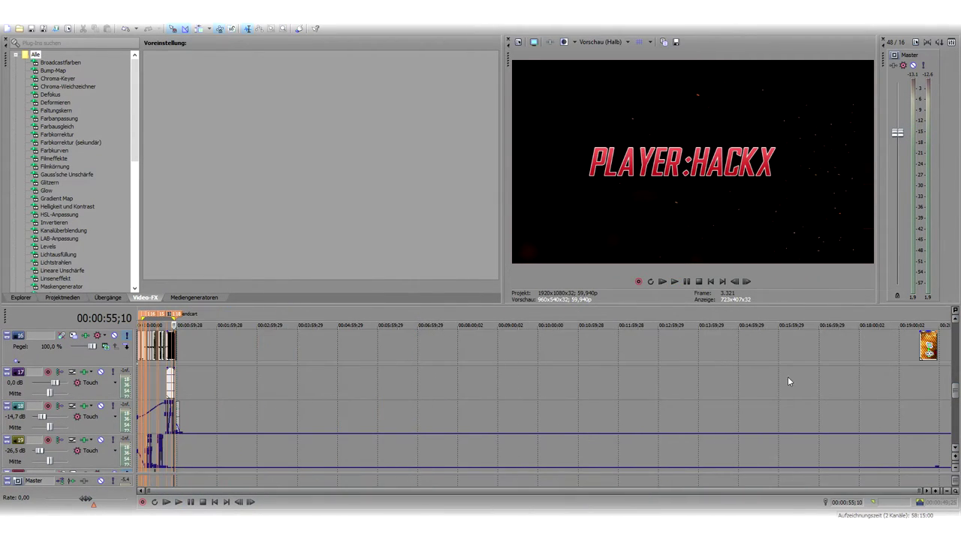
left_click(916, 351)
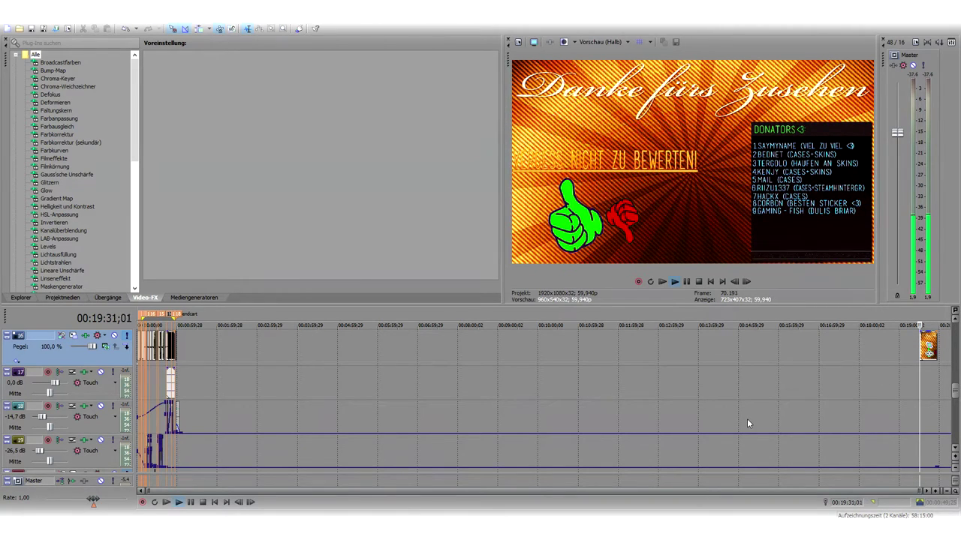
key("space")
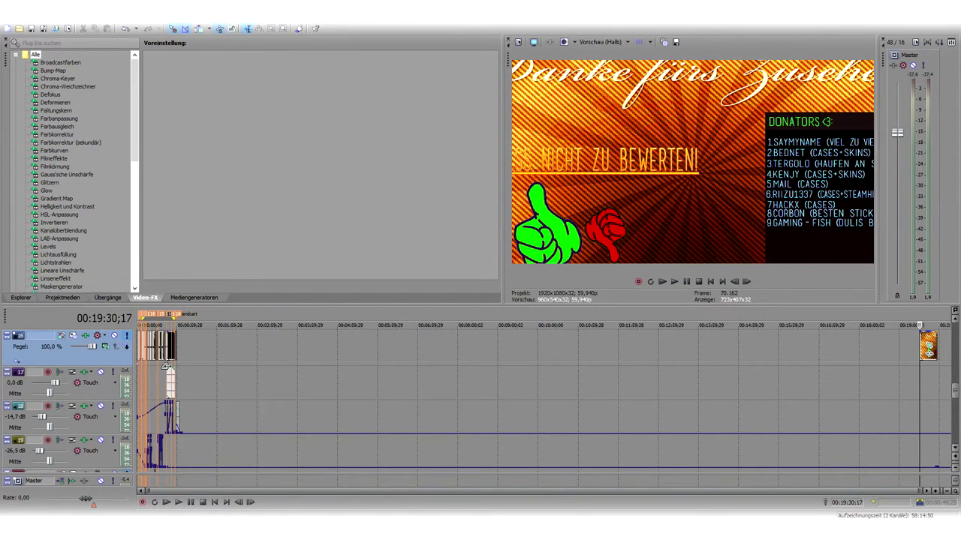
Return to the montage and look over its tracks from the title and overlay clips down to the music
left_click(166, 367)
scroll(199, 370, "up", 8)
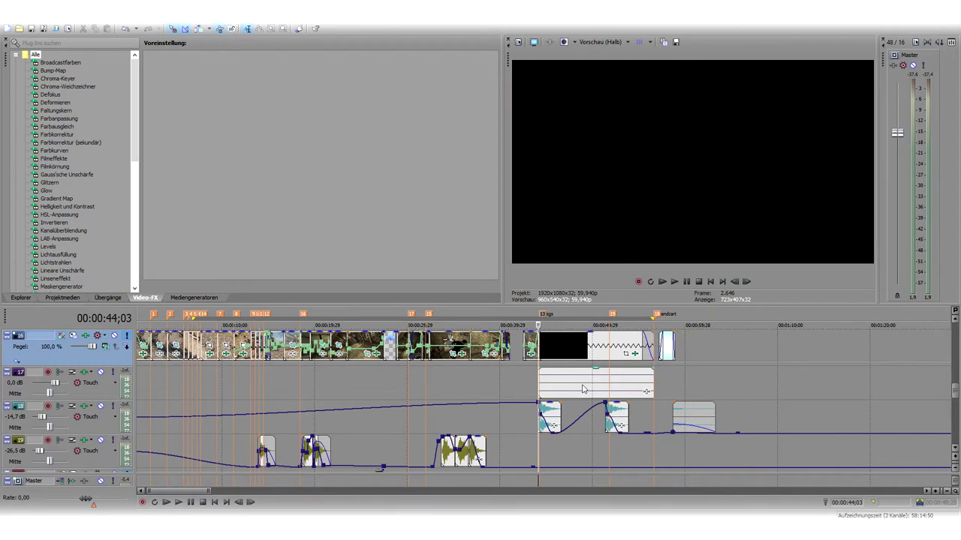
left_click(650, 347)
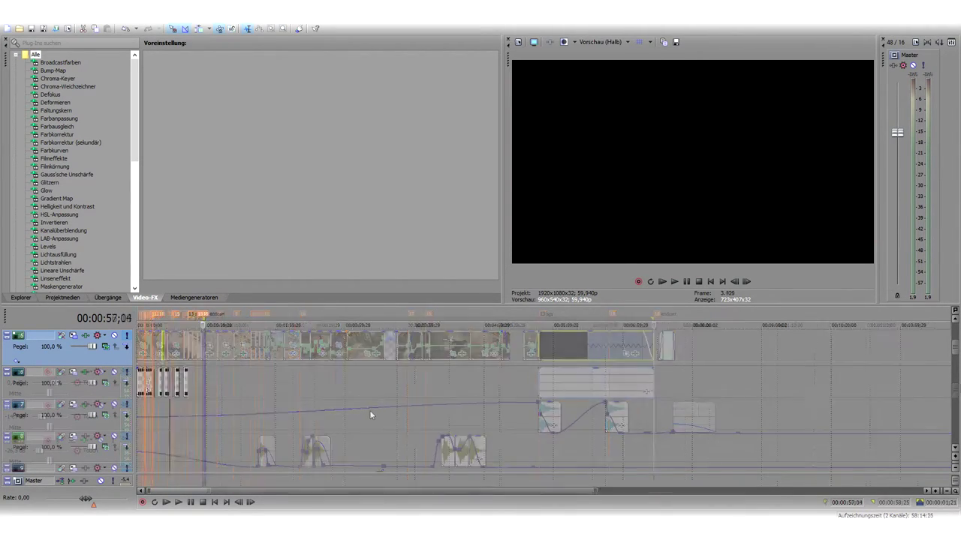
left_click(264, 410)
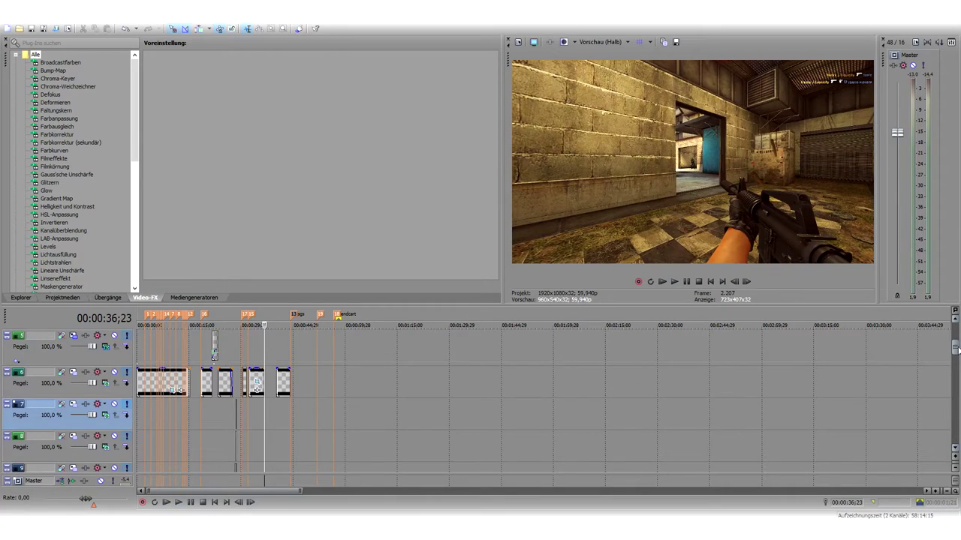
left_click_drag(959, 350, 957, 430)
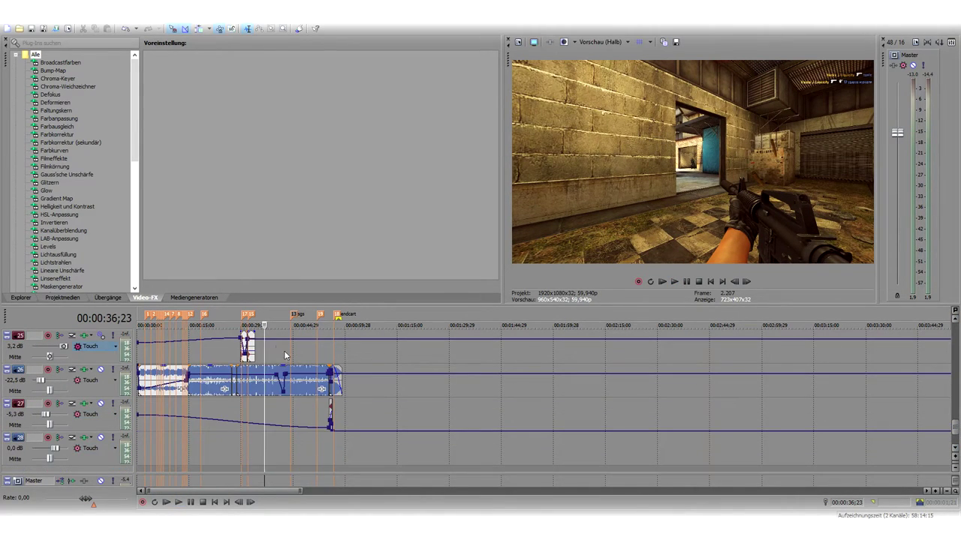
Return from the music tracks to the main clips on track 16 and show the whole montage
left_click(219, 349)
scroll(241, 354, "up", 4)
left_click_drag(951, 432, 955, 394)
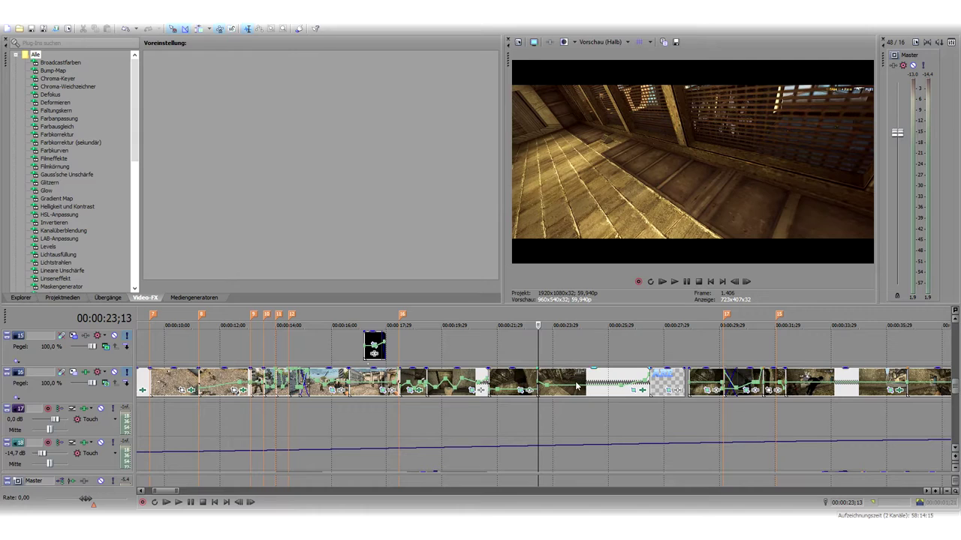
scroll(623, 388, "down", 10)
scroll(530, 383, "up", 2)
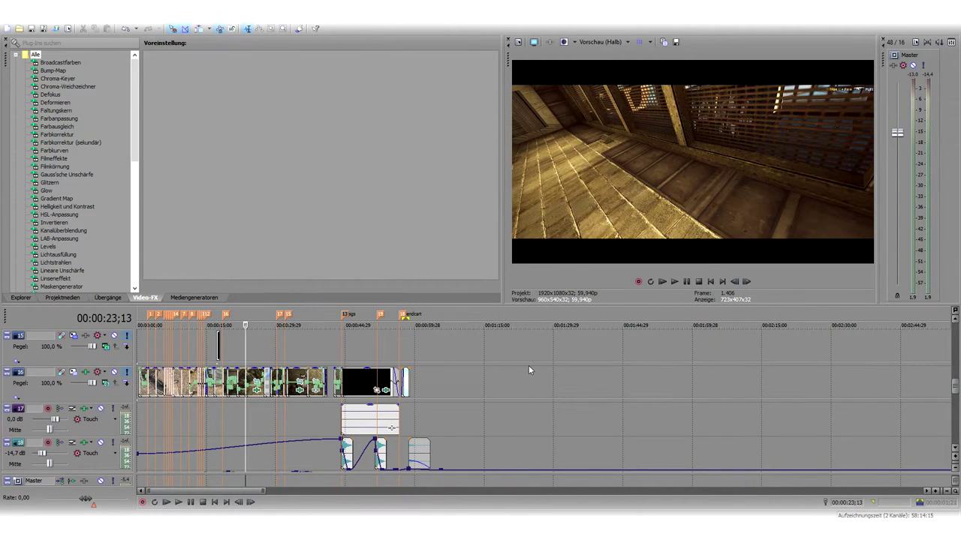
Mark trial time ranges across the montage, the last from 00:00:21;19 to 00:01:28;16, and clear the selection
left_click_drag(269, 357, 547, 356)
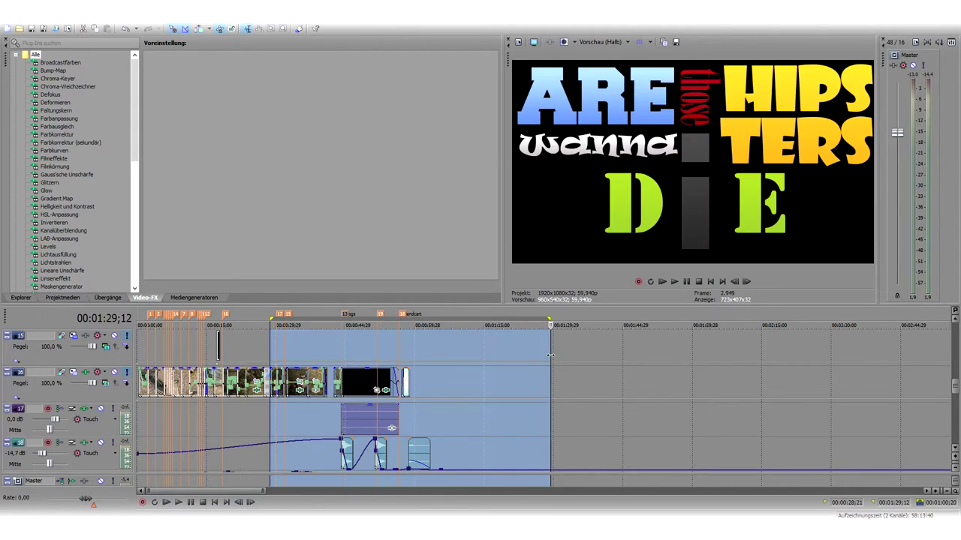
left_click_drag(610, 356, 189, 357)
left_click(176, 356)
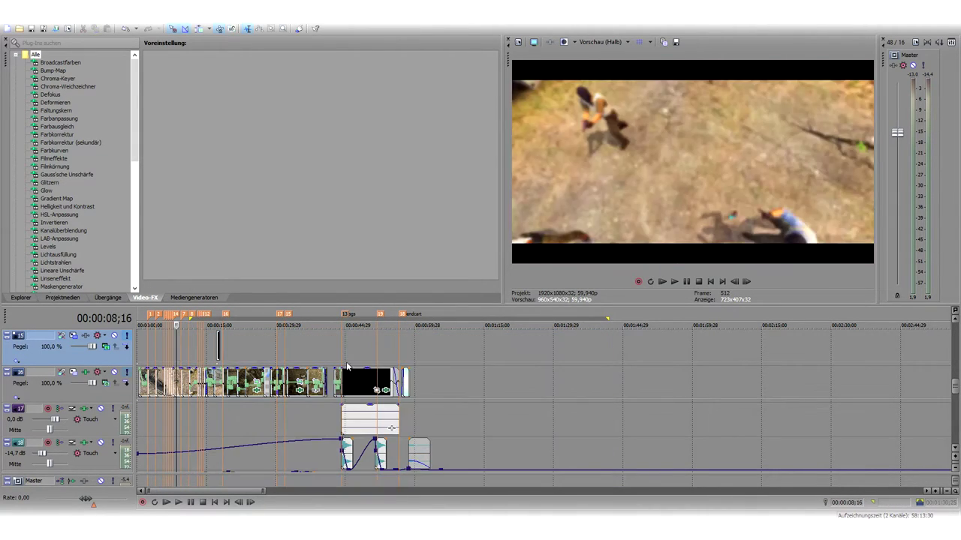
left_click_drag(264, 346, 508, 345)
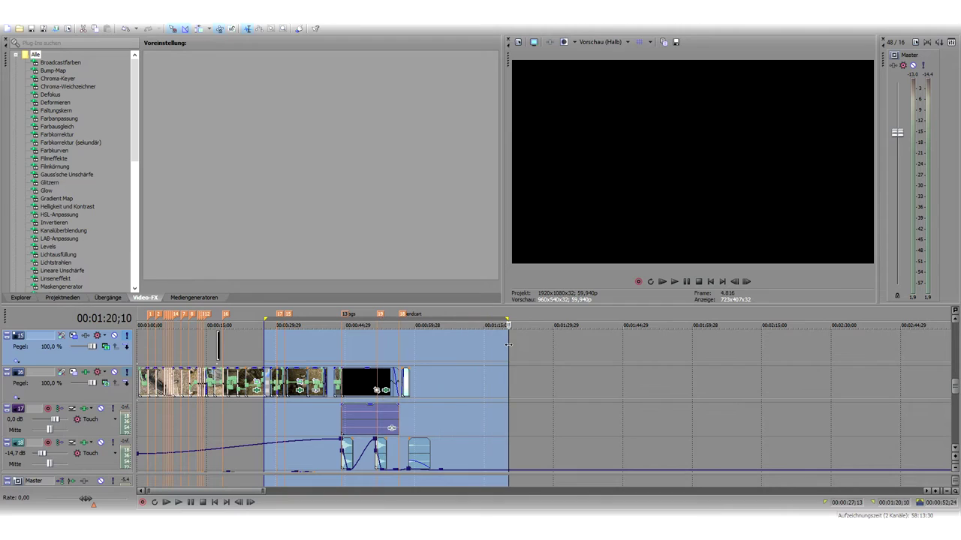
left_click_drag(237, 352, 547, 350)
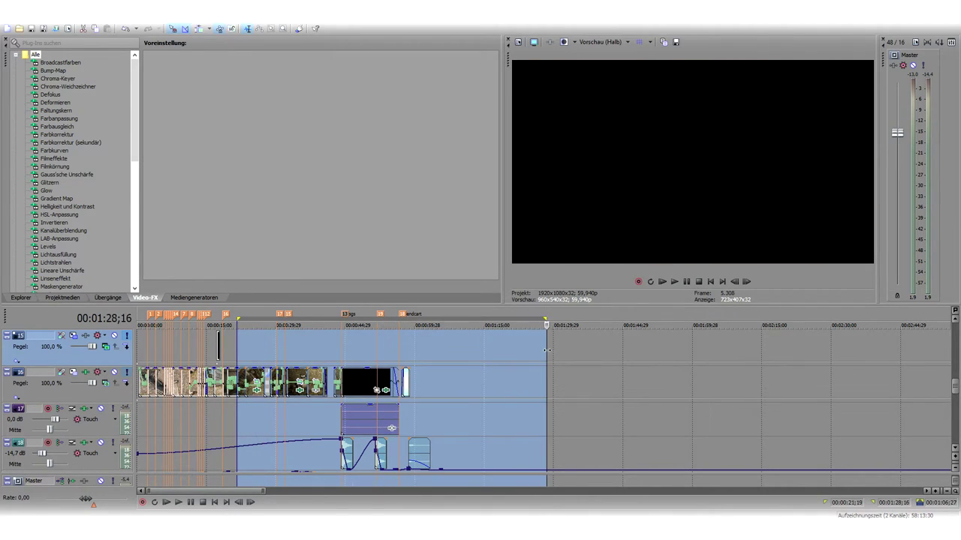
left_click(654, 350)
Show the far end of the timeline and briefly preview the end card clip at 00:19:30;17
scroll(690, 350, "down", 4)
left_click(918, 384)
key("space")
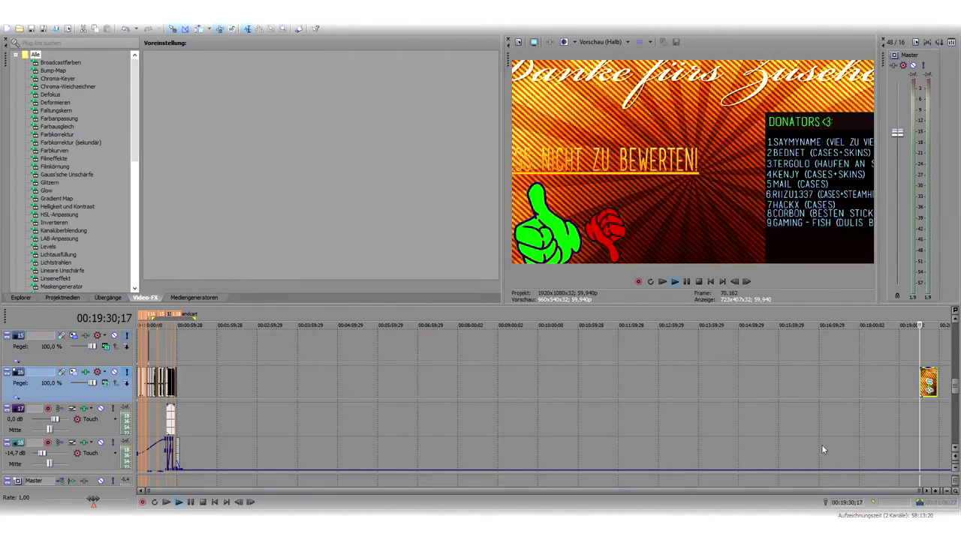
key("space")
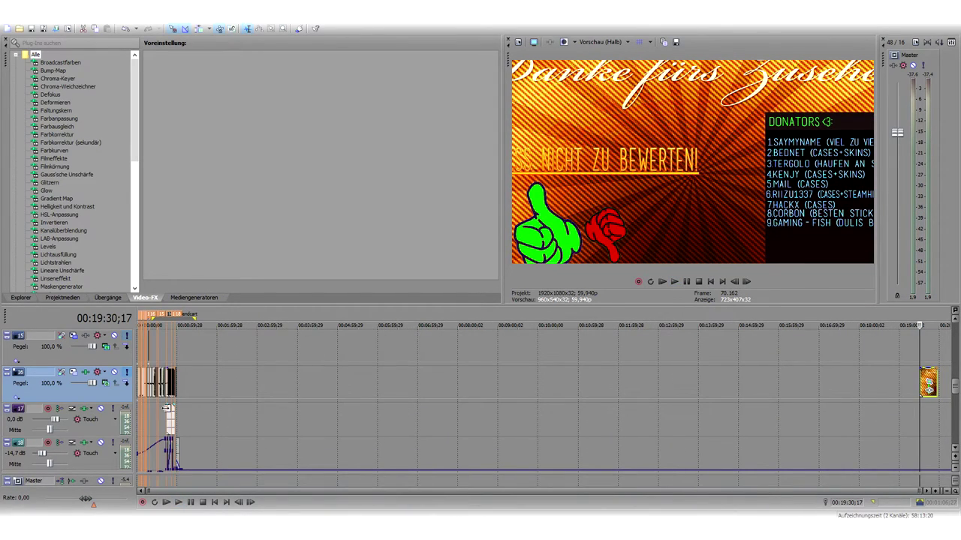
Return to the montage, look over its clips from the opening to the end and check the frame at 00:00:17;05
left_click(168, 409)
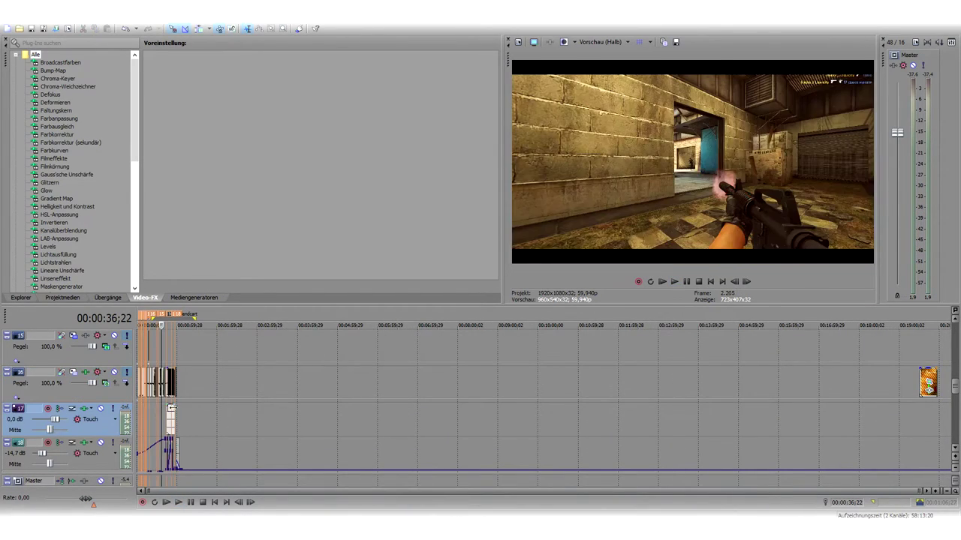
scroll(172, 407, "up", 5)
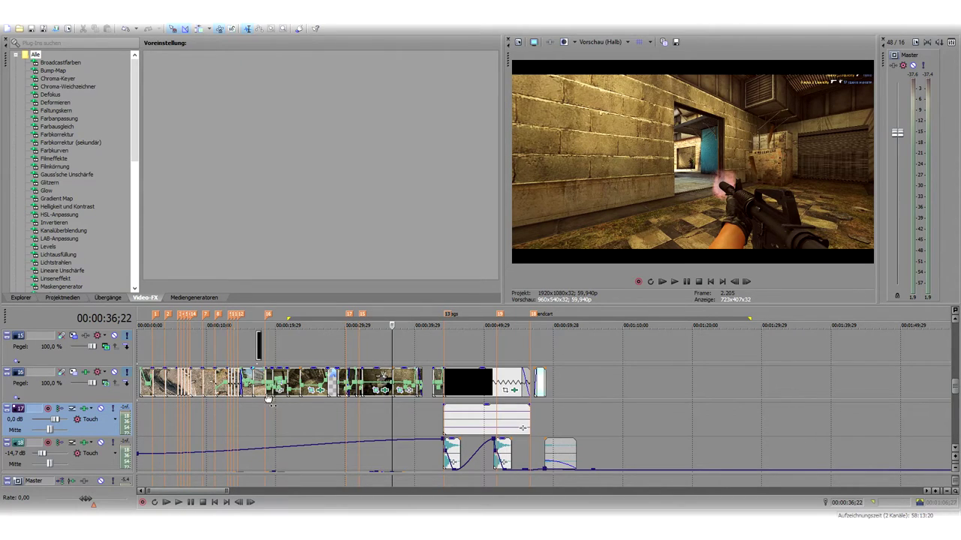
scroll(319, 402, "down", 1)
scroll(322, 401, "up", 3)
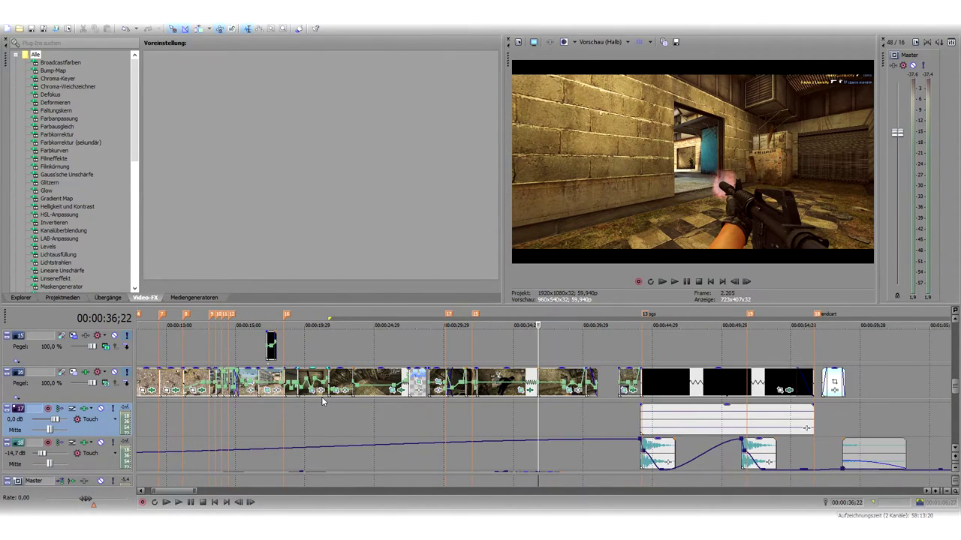
left_click_drag(175, 492, 147, 490)
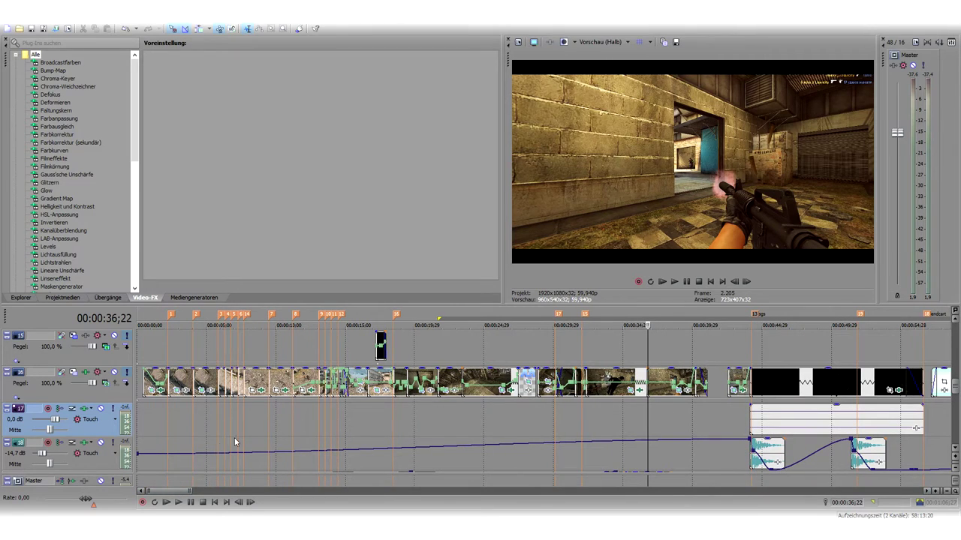
scroll(264, 430, "down", 2)
scroll(212, 450, "up", 2)
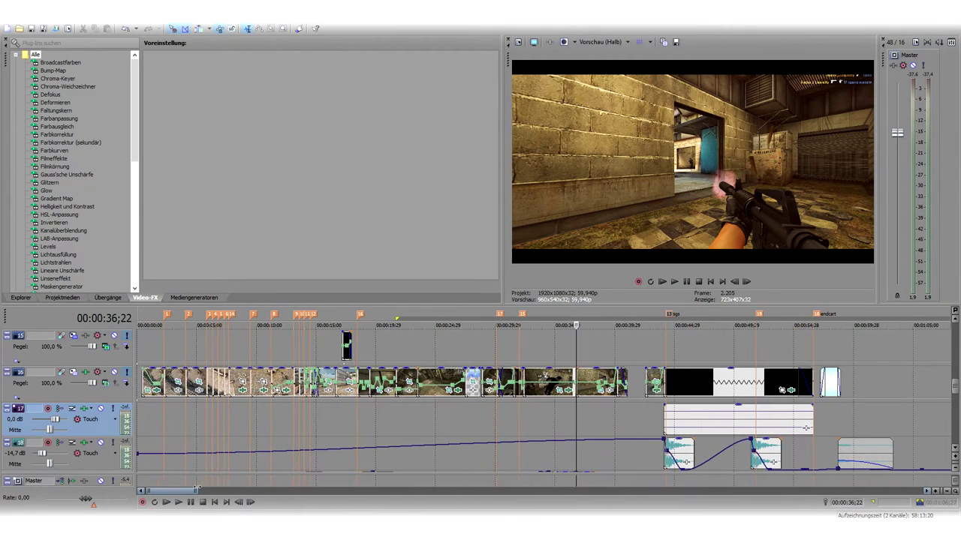
left_click_drag(212, 420, 325, 417)
left_click(397, 412)
left_click(343, 414)
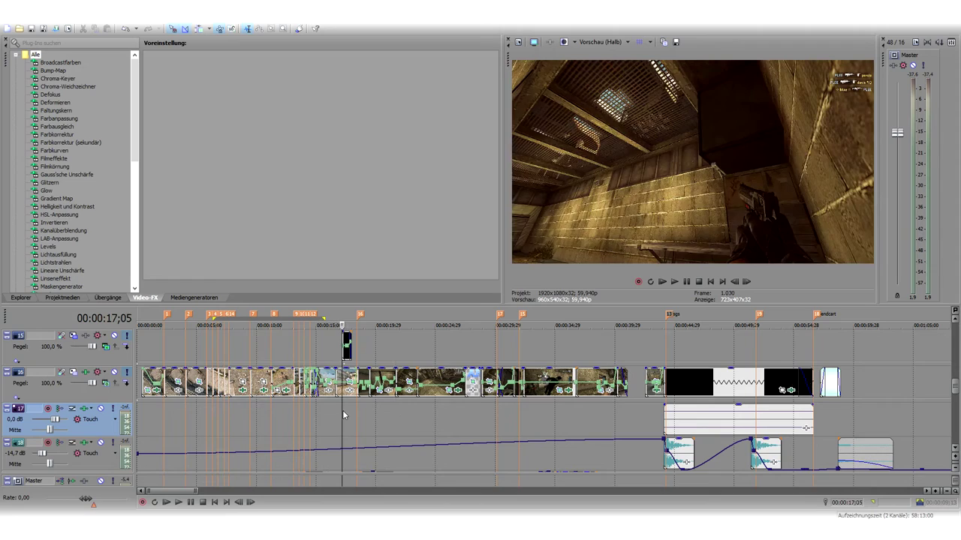
Examine the crossfaded clip just after marker 17 up close and preview it at 00:00:30;20
left_click(281, 384)
left_click_drag(288, 385, 288, 376)
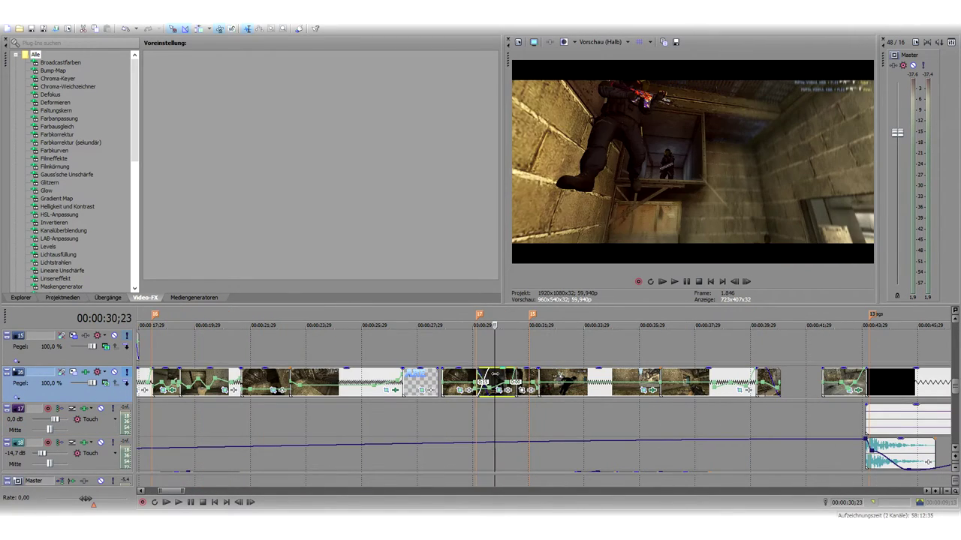
scroll(495, 373, "up", 5)
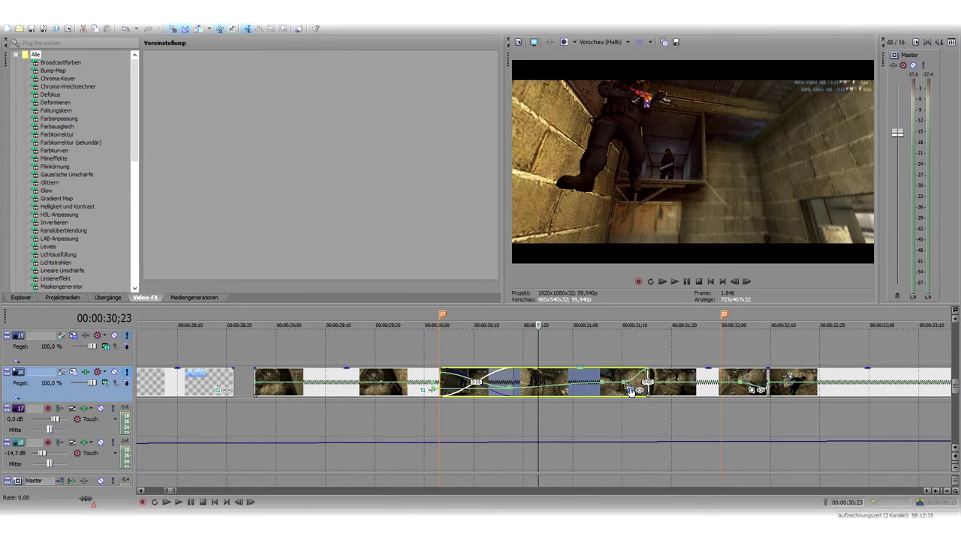
left_click(522, 341)
key("space")
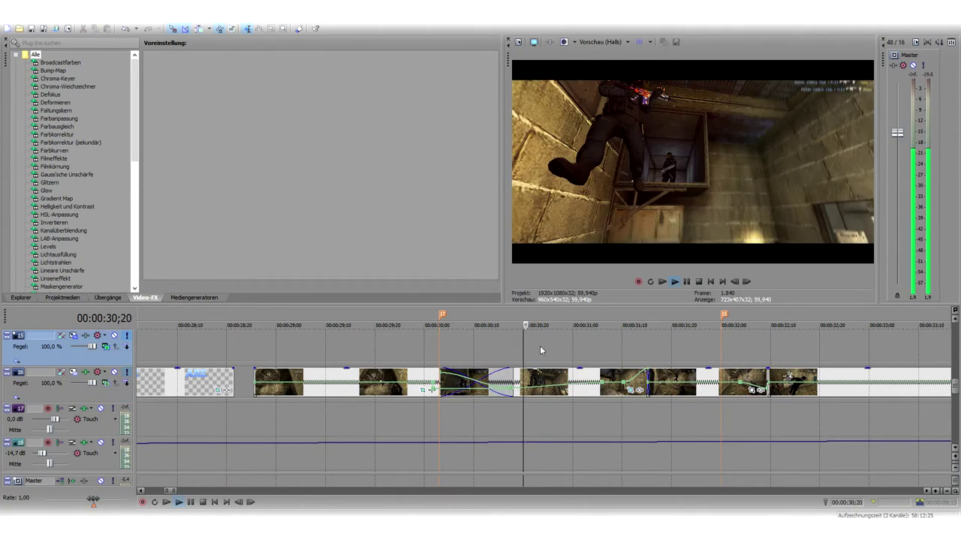
key("space")
View the overlay modes available for track 15 and check the hipsters title frame at 00:00:28;09
left_click(106, 346)
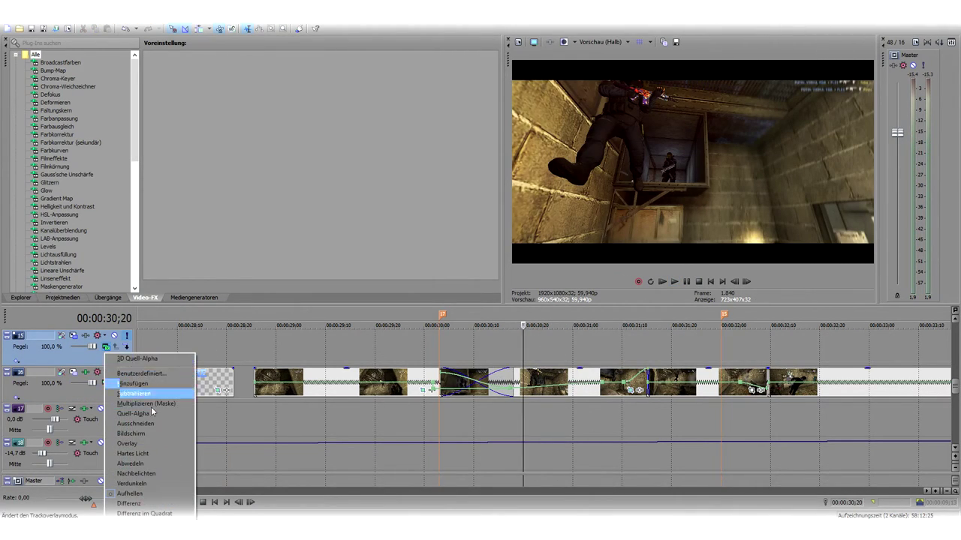
left_click(505, 440)
left_click_drag(459, 429, 202, 423)
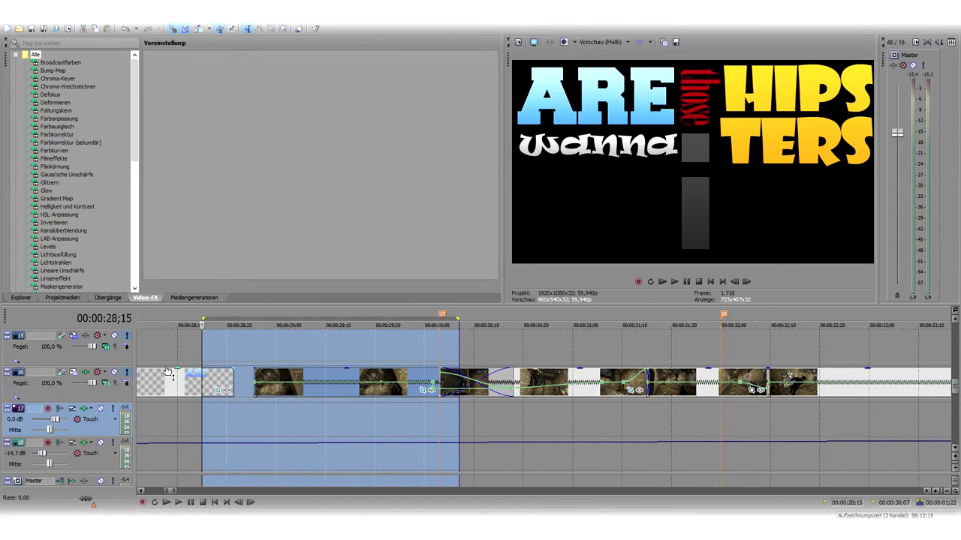
left_click(175, 381)
Preview the short clip on track 20 at 00:00:26;12, muting the track for comparison and unmuting it again
scroll(394, 415, "down", 15)
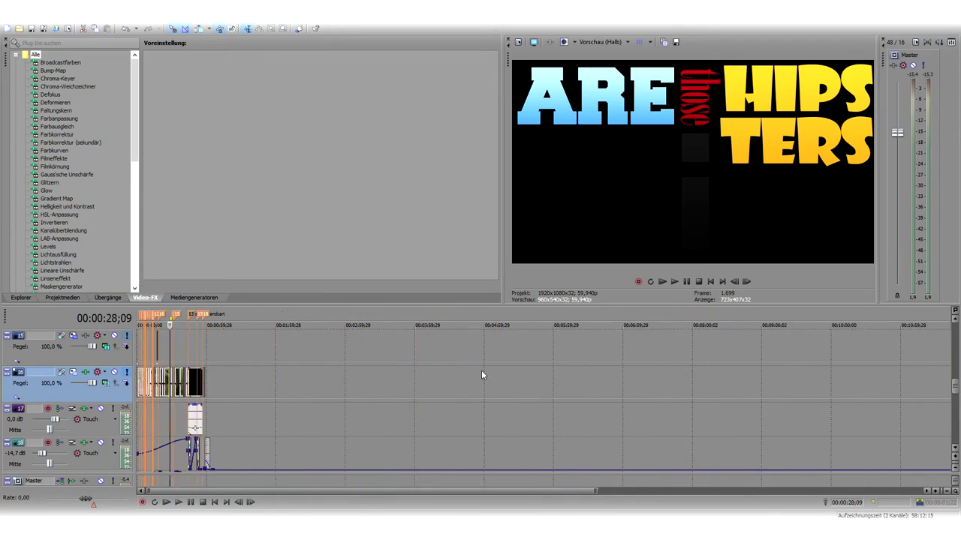
scroll(414, 410, "up", 8)
mouse_move(955, 385)
left_mouse_down()
mouse_move(958, 410)
mouse_move(957, 401)
left_mouse_up()
left_click(507, 412)
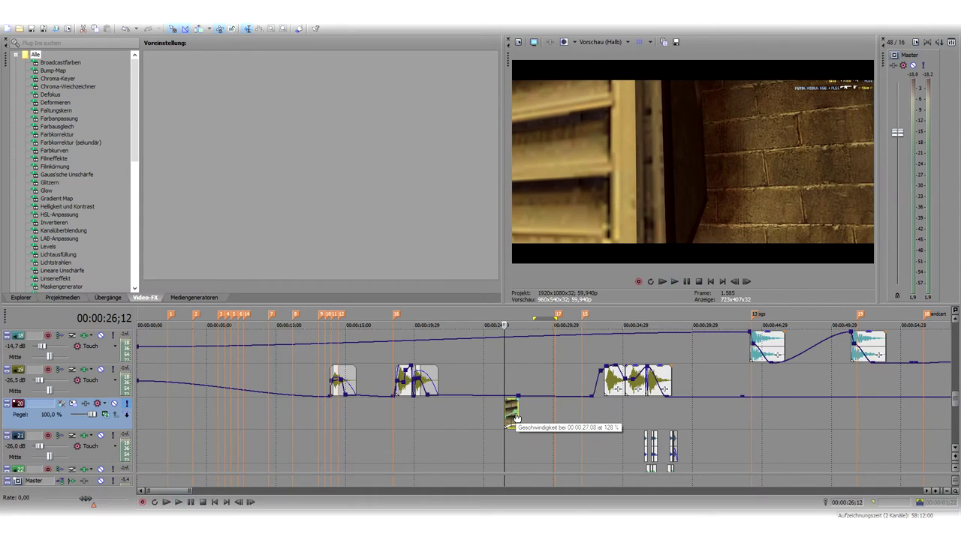
key("space")
left_click(114, 404)
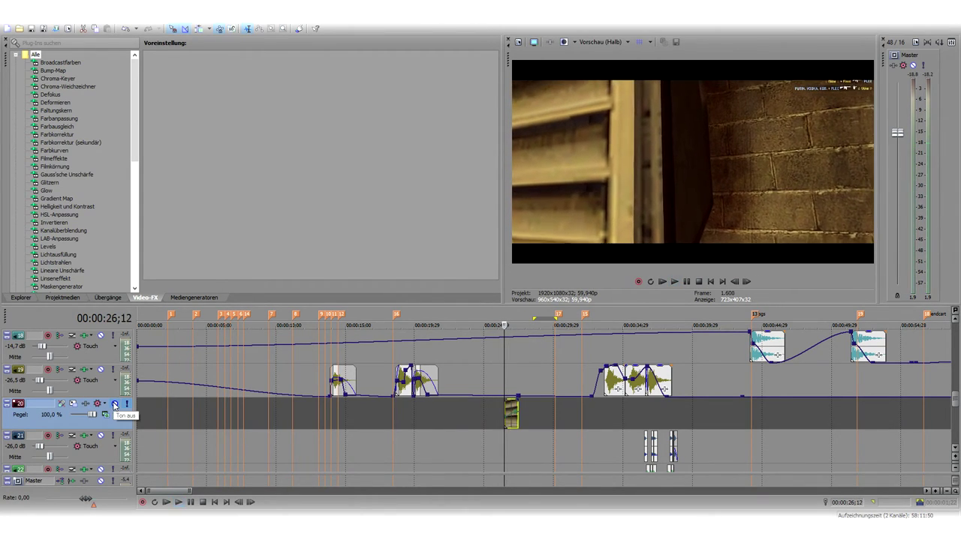
key("space")
left_click(115, 404)
Go back up to video tracks 13 to 16 and show the whole timeline through to the end card
scroll(545, 373, "down", 4)
scroll(545, 372, "up", 4)
scroll(547, 371, "down", 8)
left_click_drag(951, 401, 958, 380)
scroll(751, 390, "down", 4)
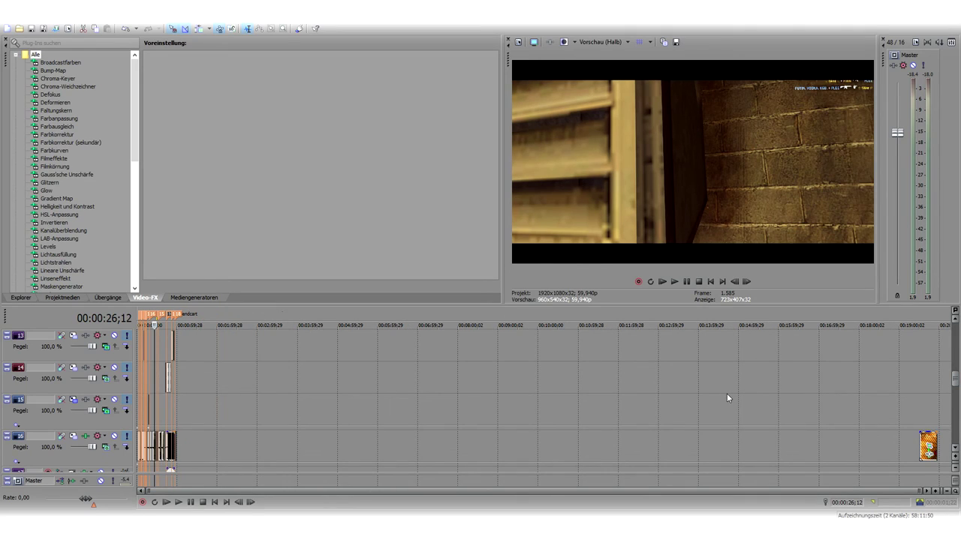